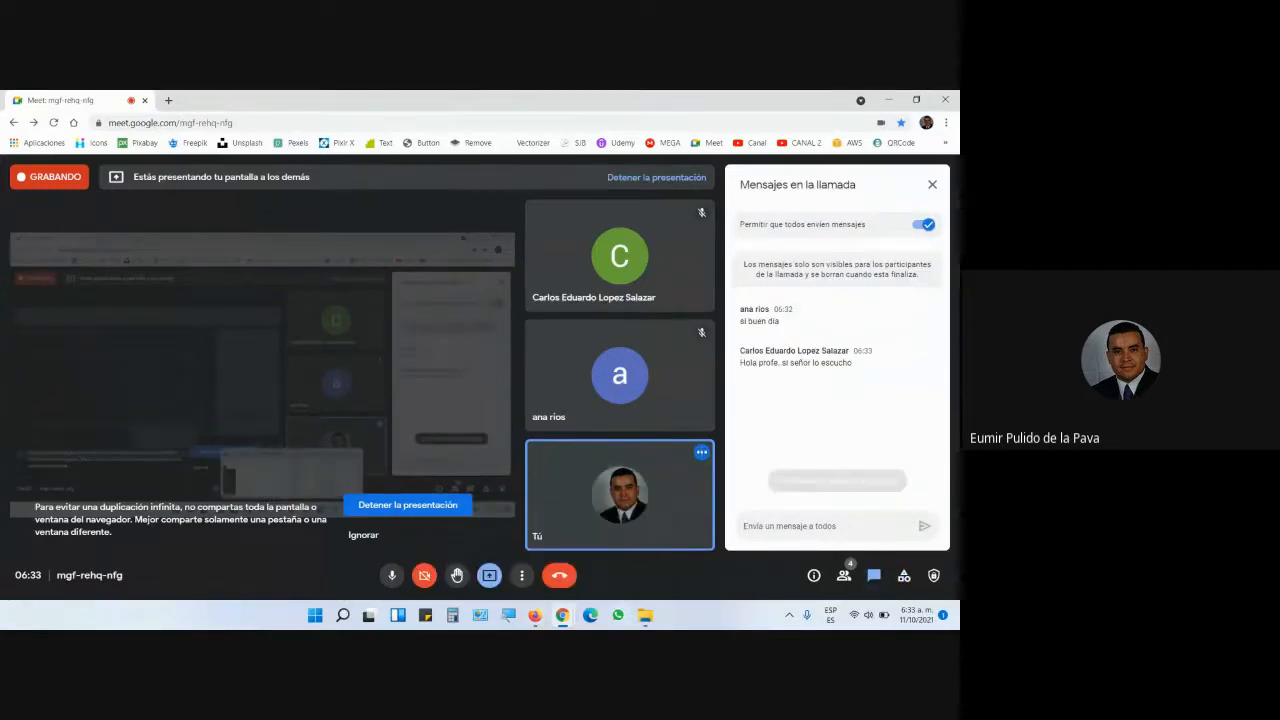
- Show the PDF guide's Texto en Columnas section, disable all Chrome notifications, and return to the course files
left_click(580, 572)
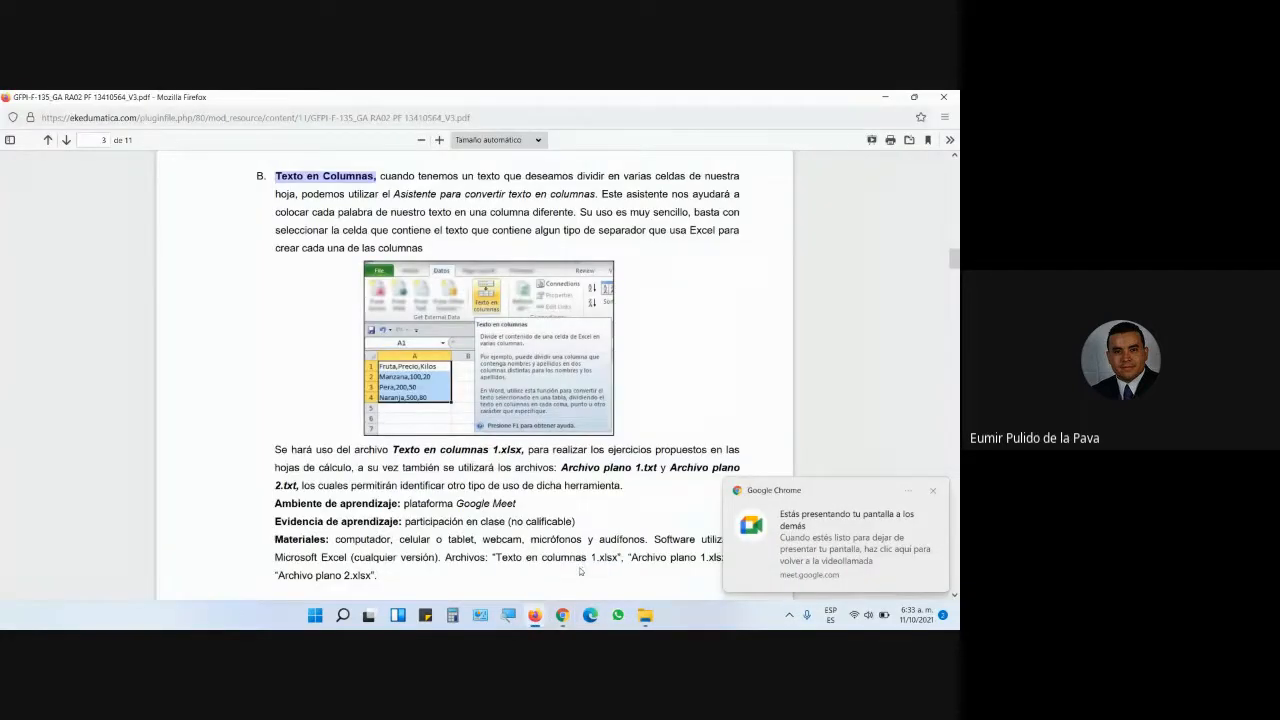
left_click(903, 492)
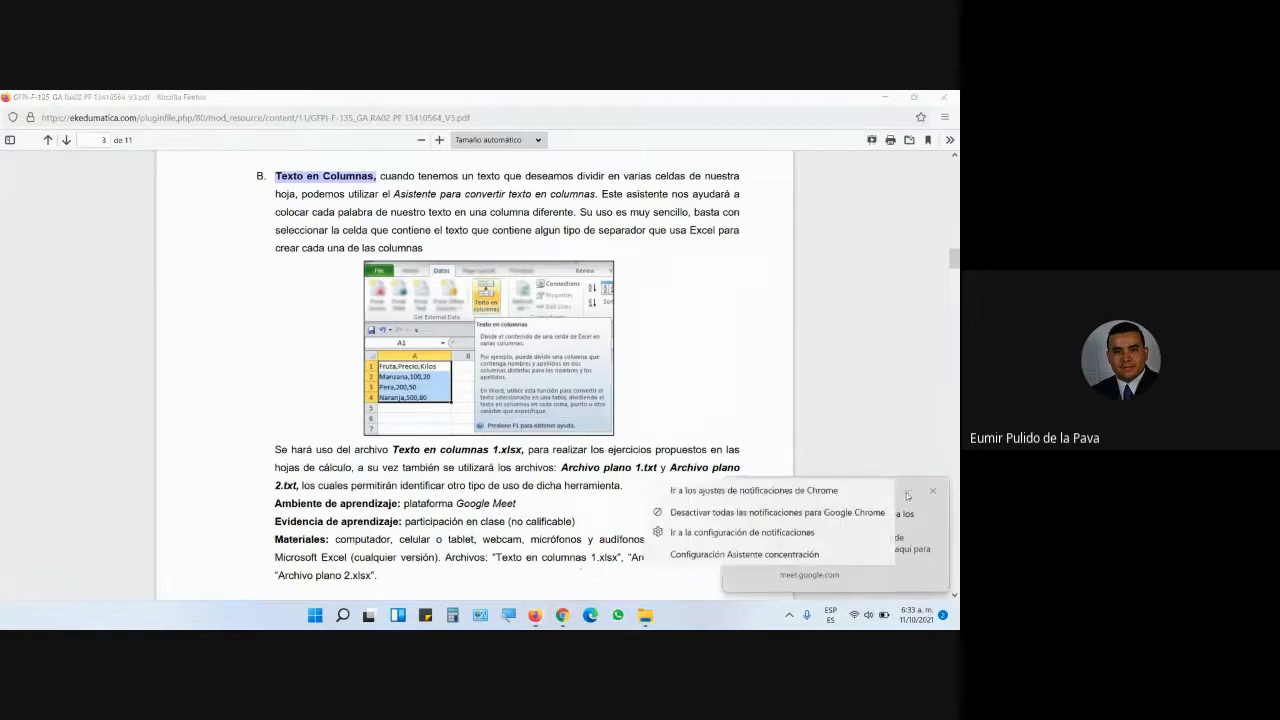
left_click(790, 515)
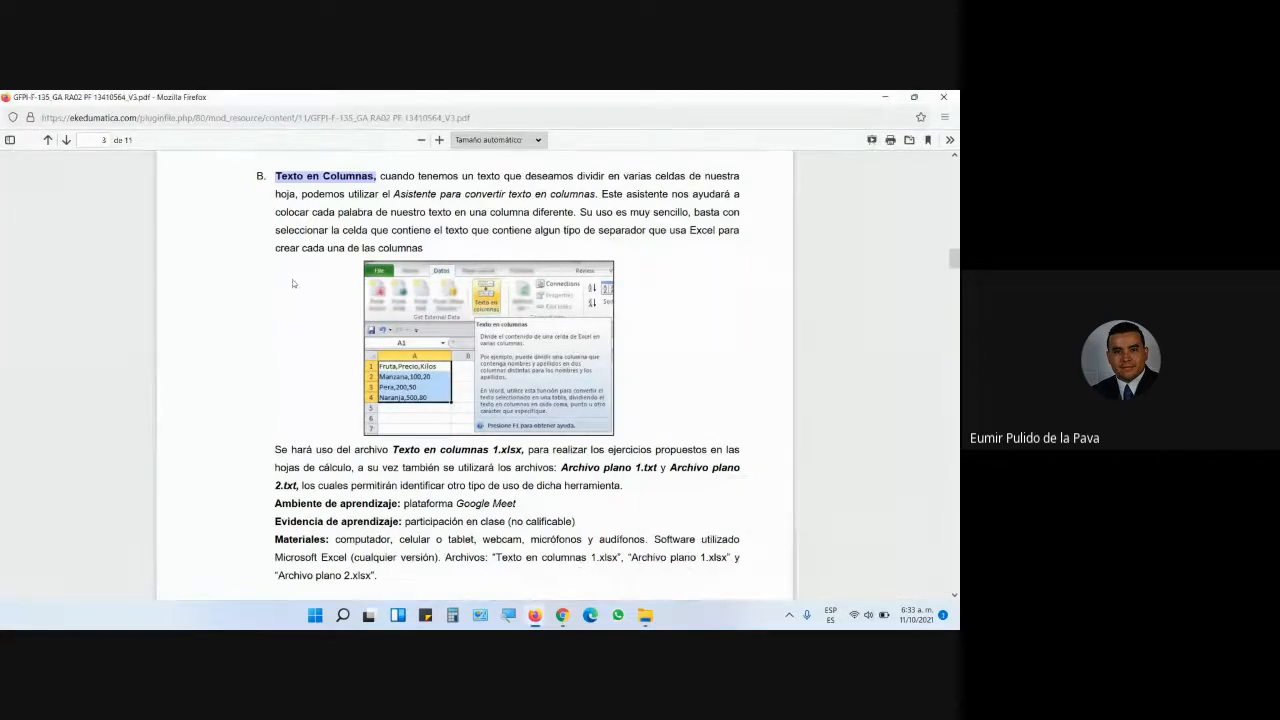
mouse_move(535, 615)
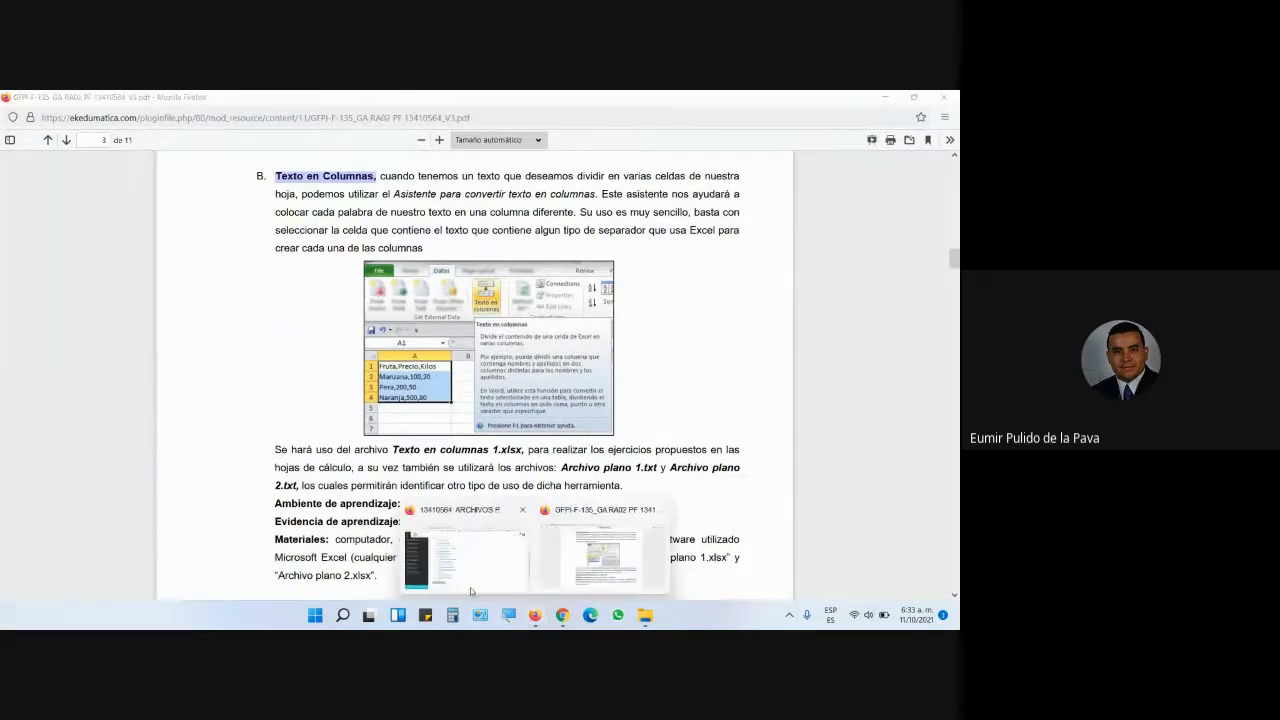
left_click(470, 560)
- Download Funciones de texto 1.xlsx and open it in Excel
scroll(351, 278, "up", 5)
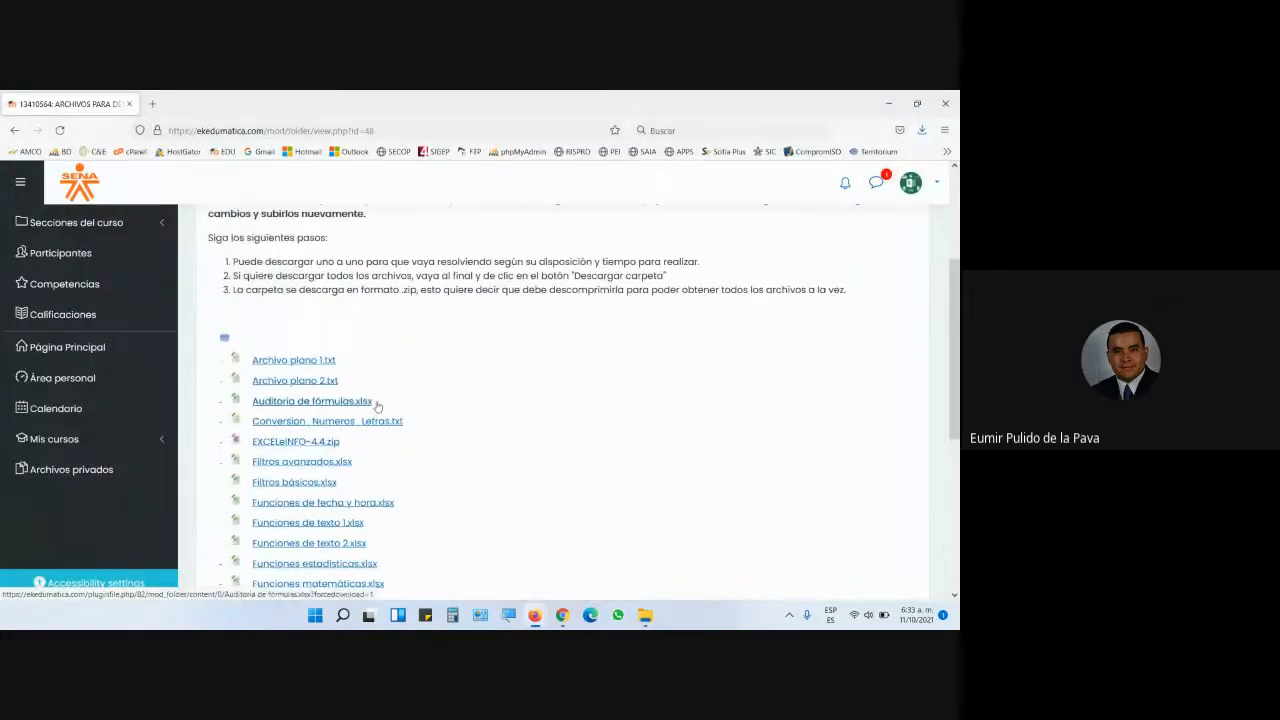
scroll(443, 406, "down", 5)
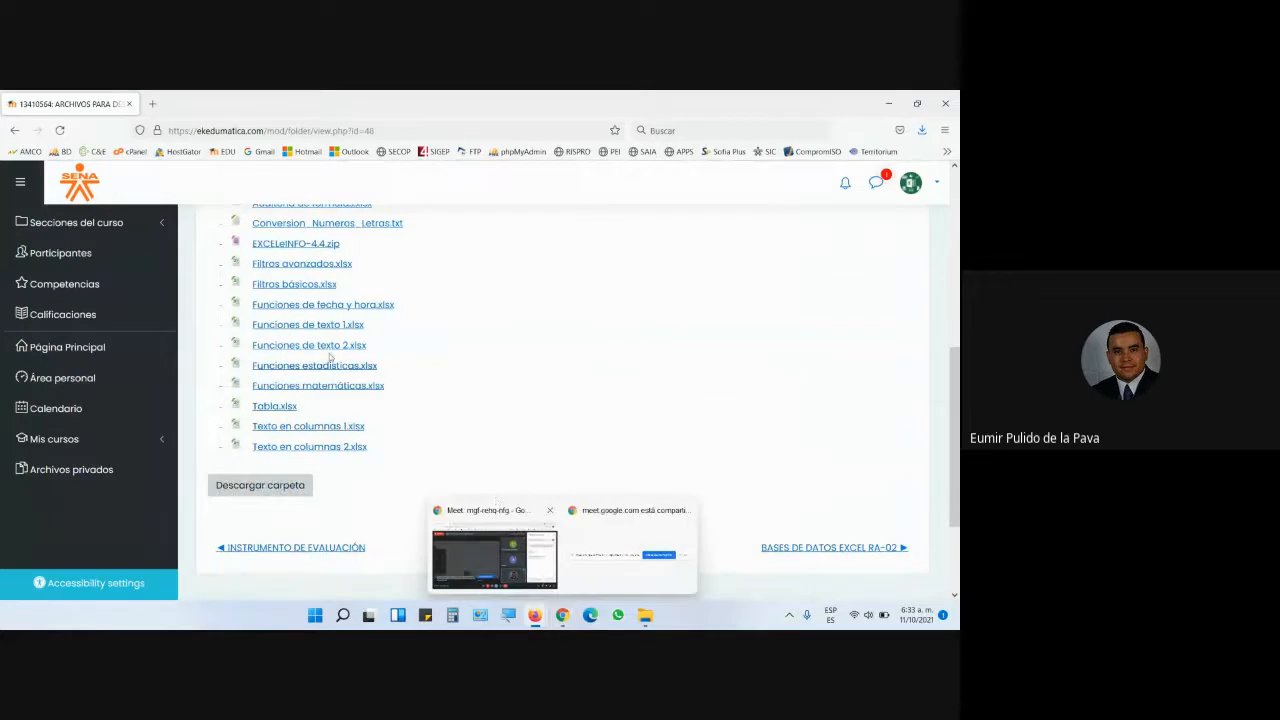
left_click(304, 326)
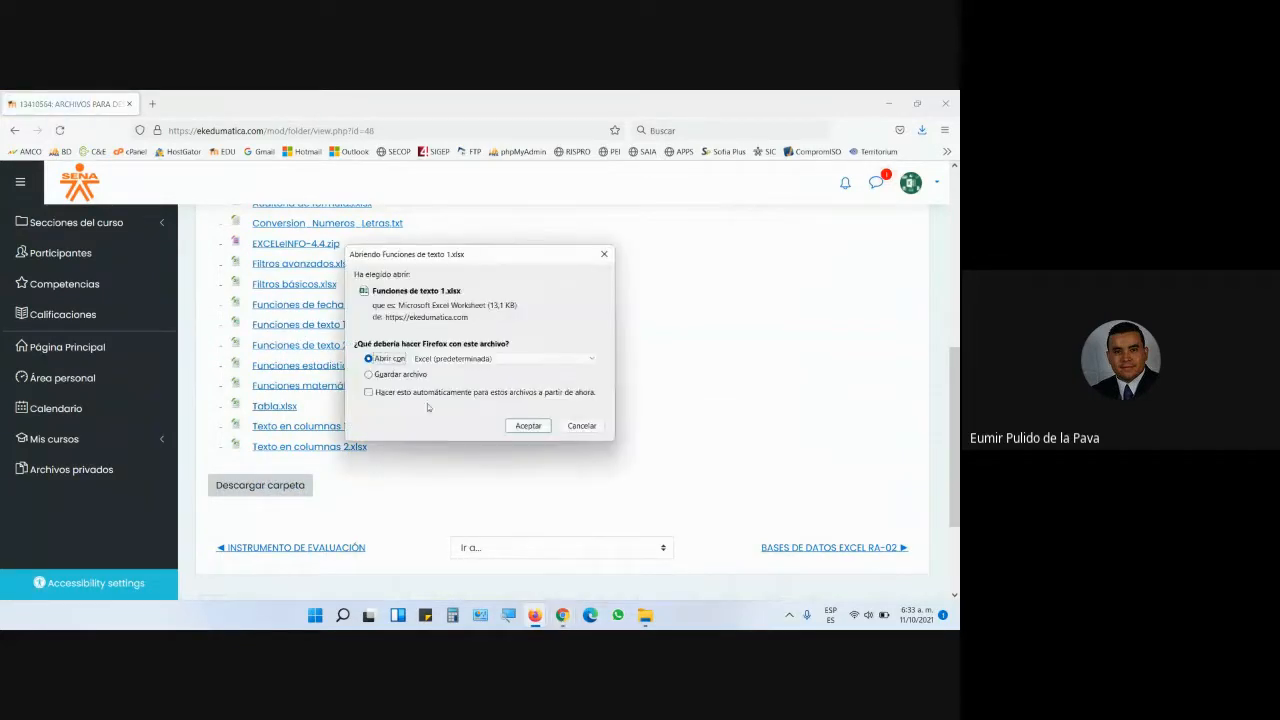
left_click(521, 430)
- Return to the course files page and download Texto en columnas 1.xlsx
mouse_move(562, 614)
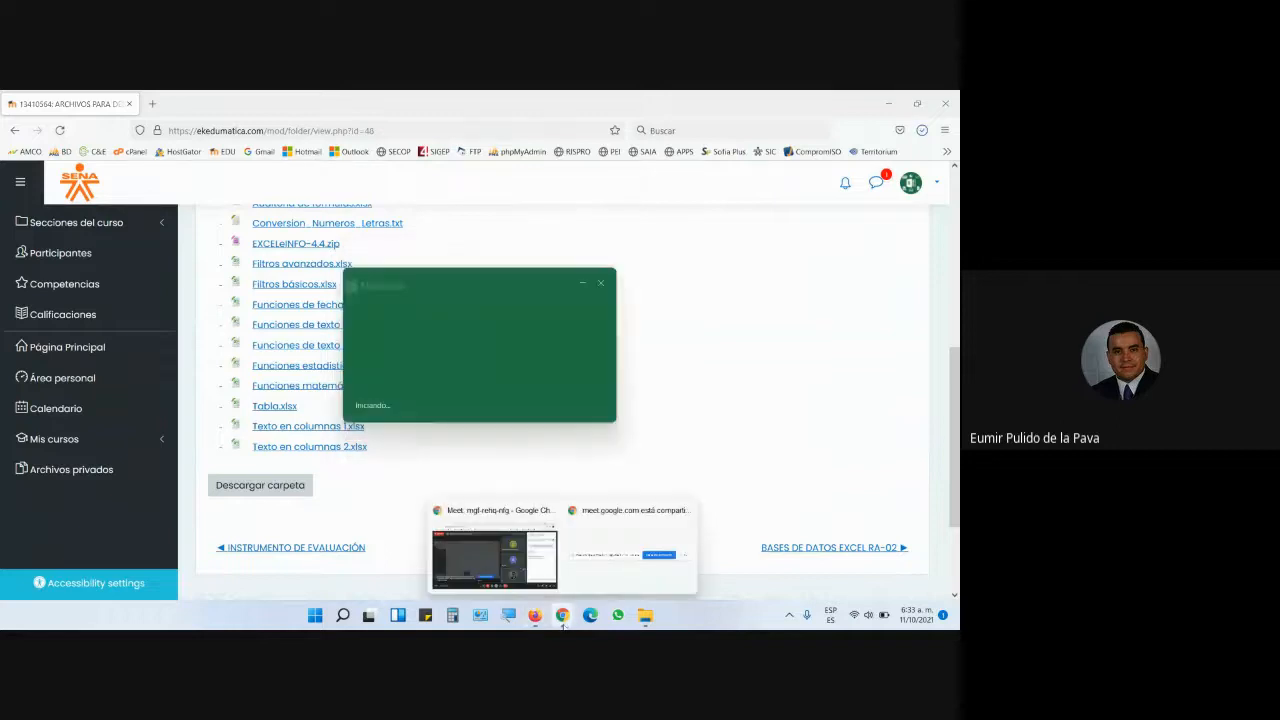
left_click(533, 571)
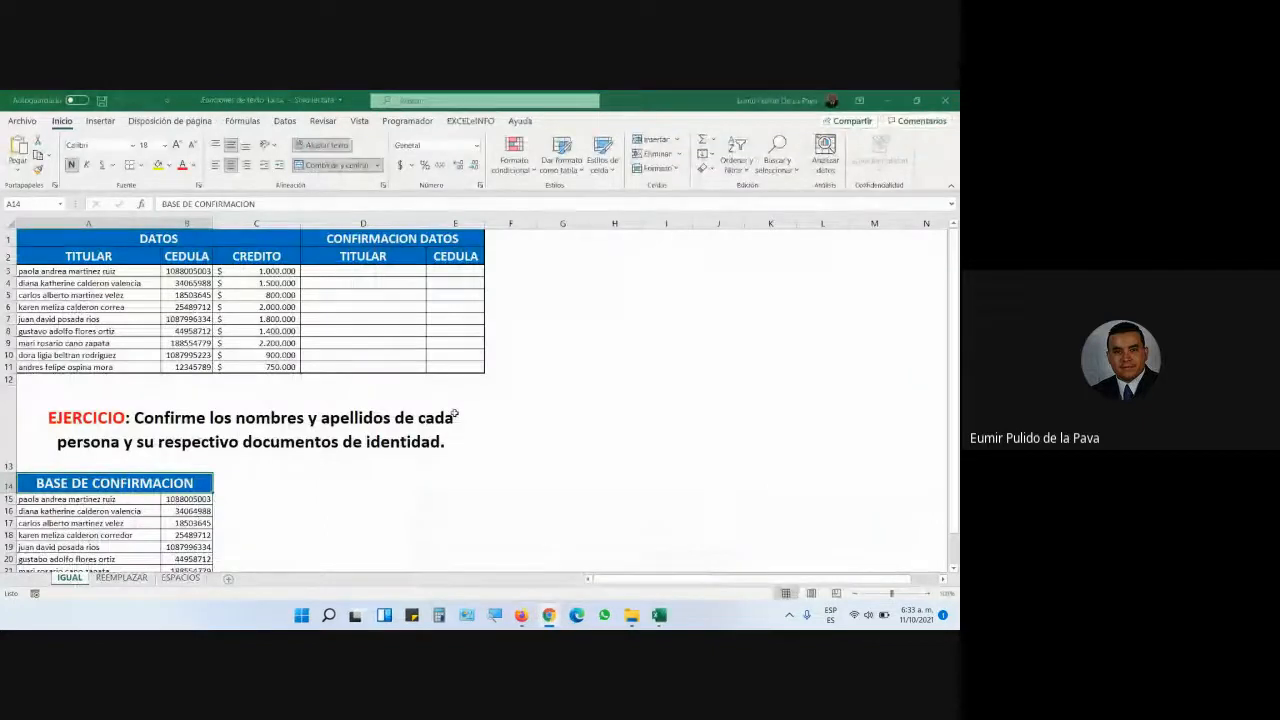
mouse_move(521, 614)
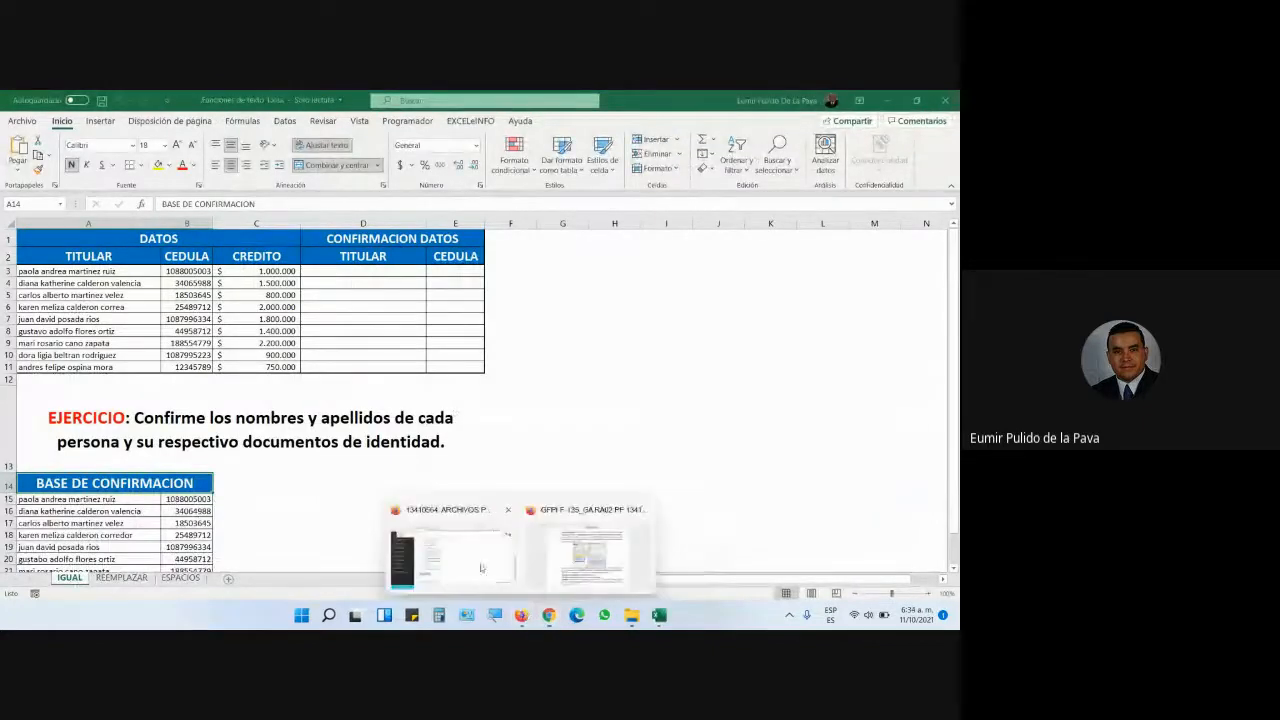
left_click(485, 570)
left_click(328, 430)
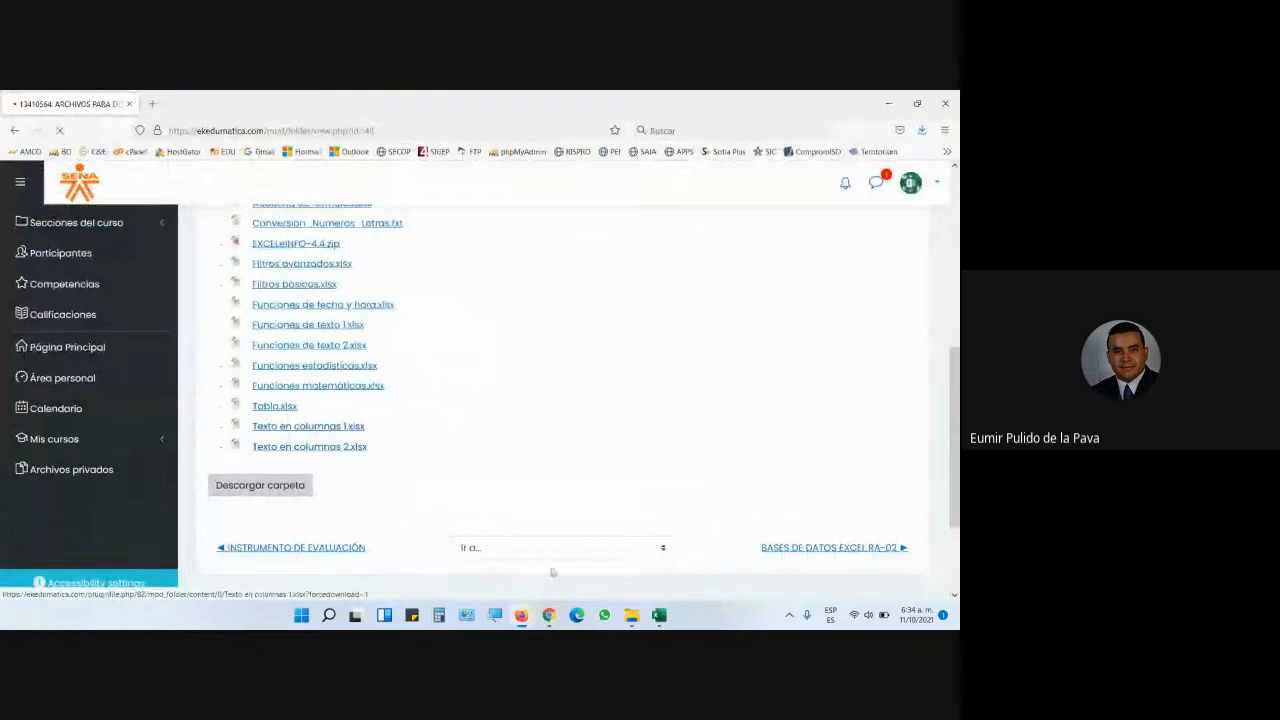
left_click(657, 615)
left_click(657, 615)
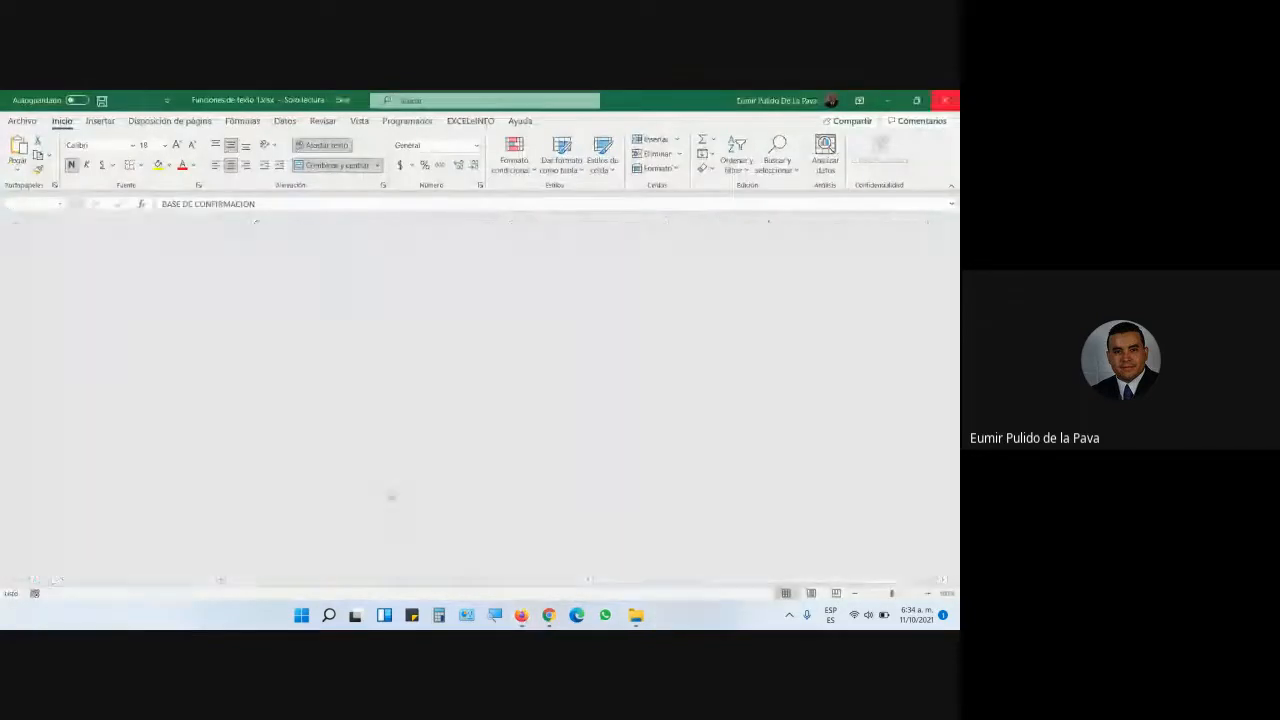
- Open Texto en columnas 1.xlsx in Excel and zoom the sheet to 150%
left_click(525, 424)
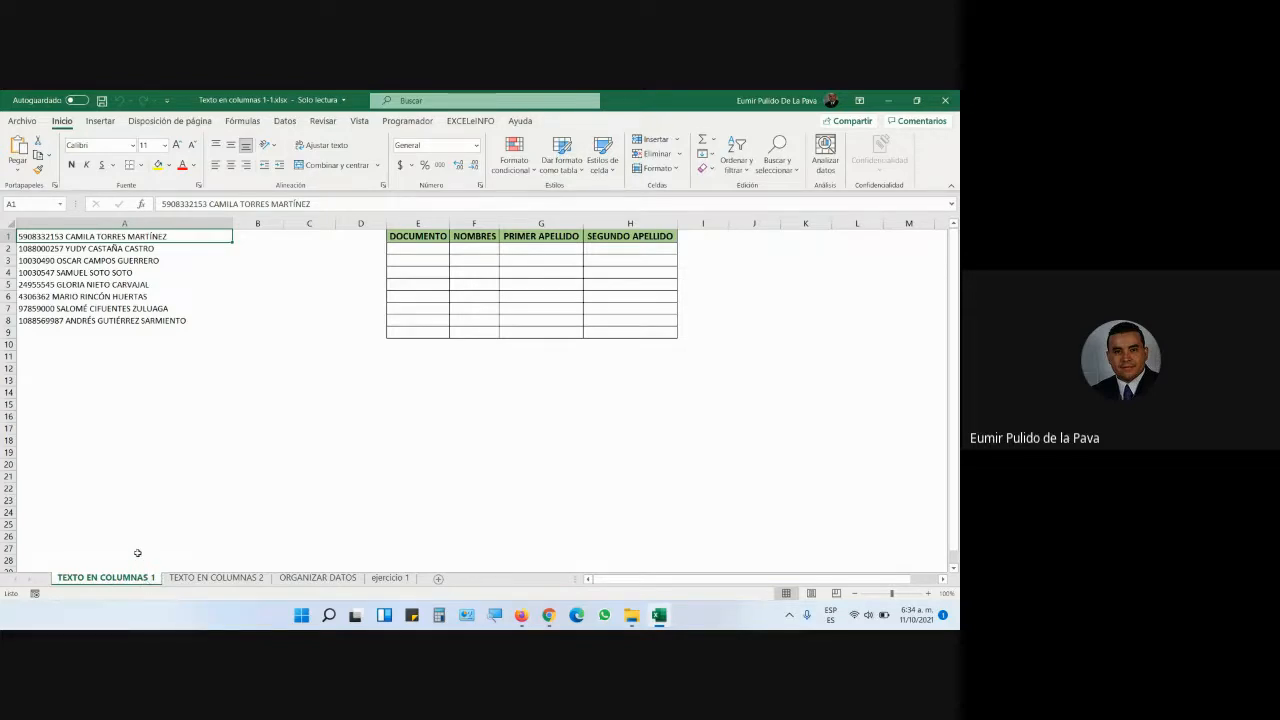
left_click(928, 594)
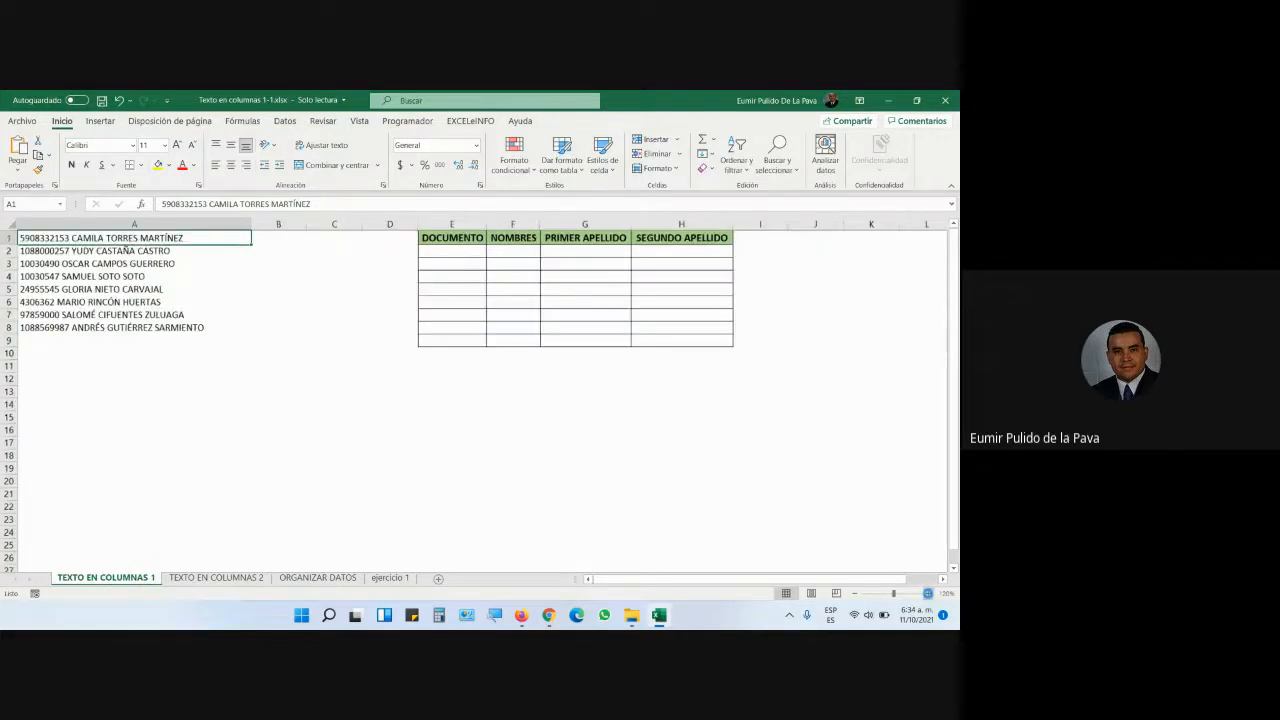
left_click(928, 594)
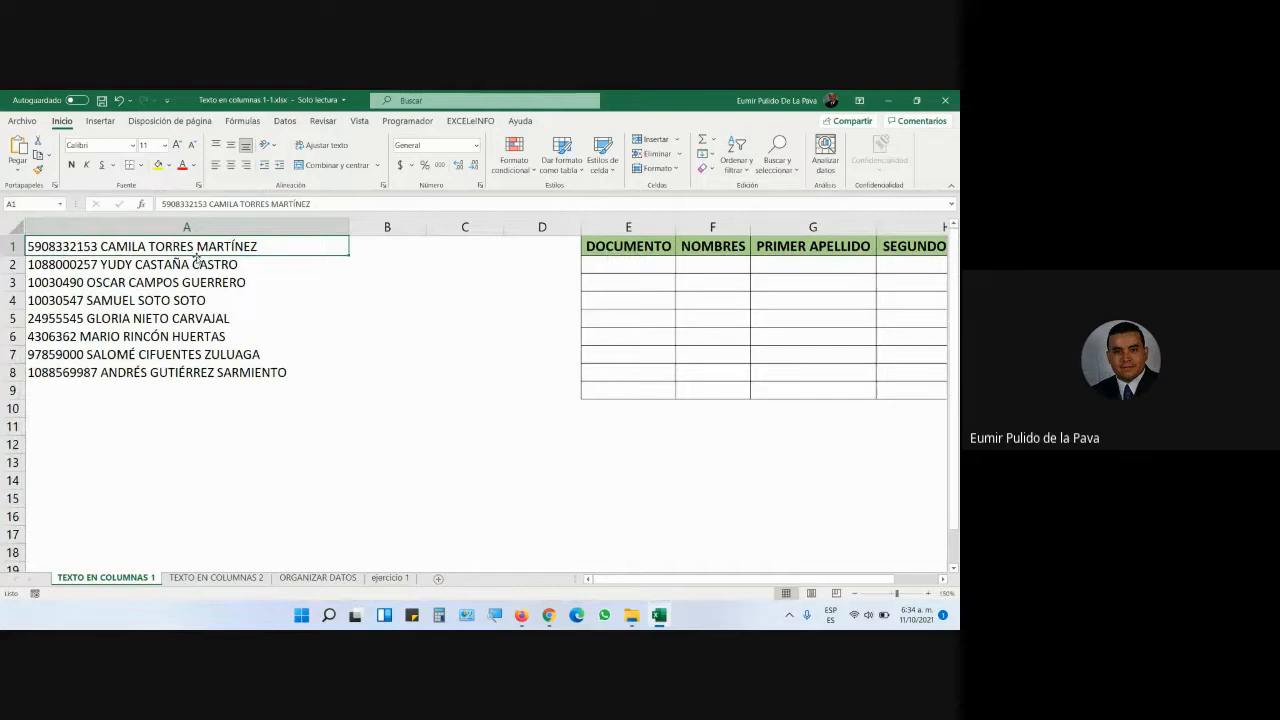
- Review the eight ID-and-name entries in A1 through A8, then select column A
left_click(86, 268)
left_click(77, 283)
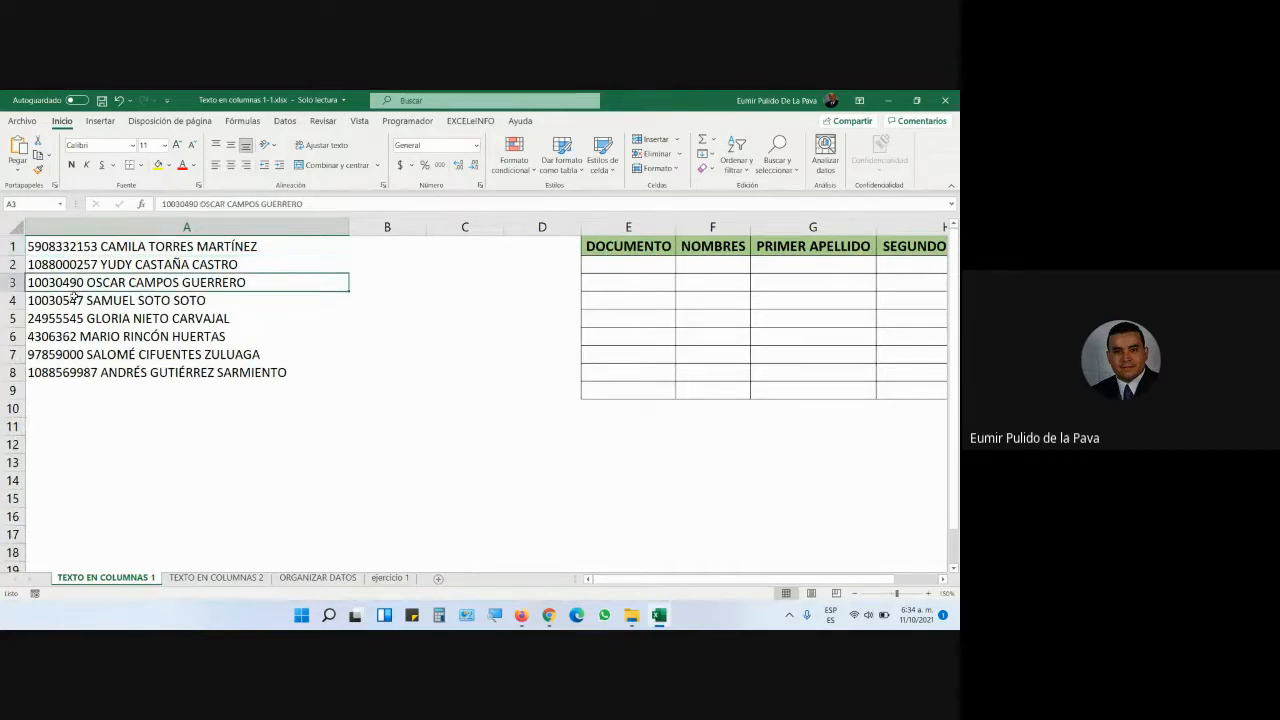
left_click(72, 303)
left_click(71, 320)
left_click(74, 340)
left_click(70, 355)
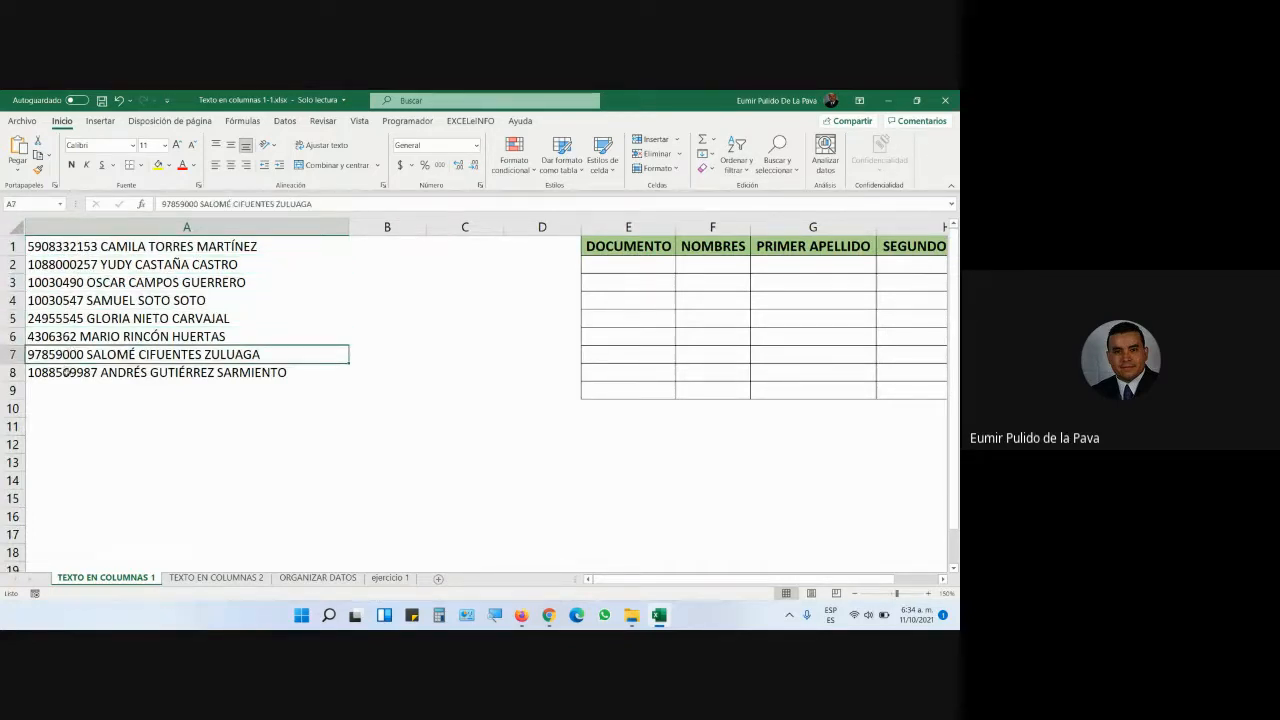
left_click(67, 371)
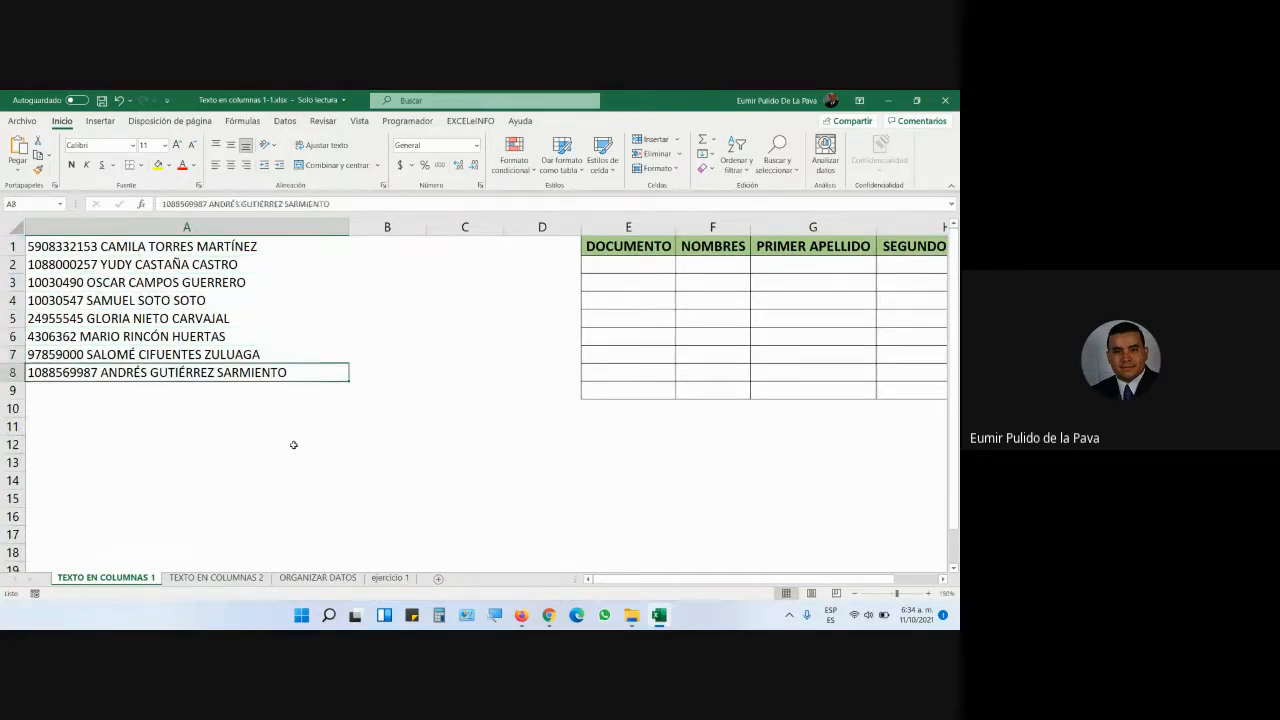
left_click(292, 250)
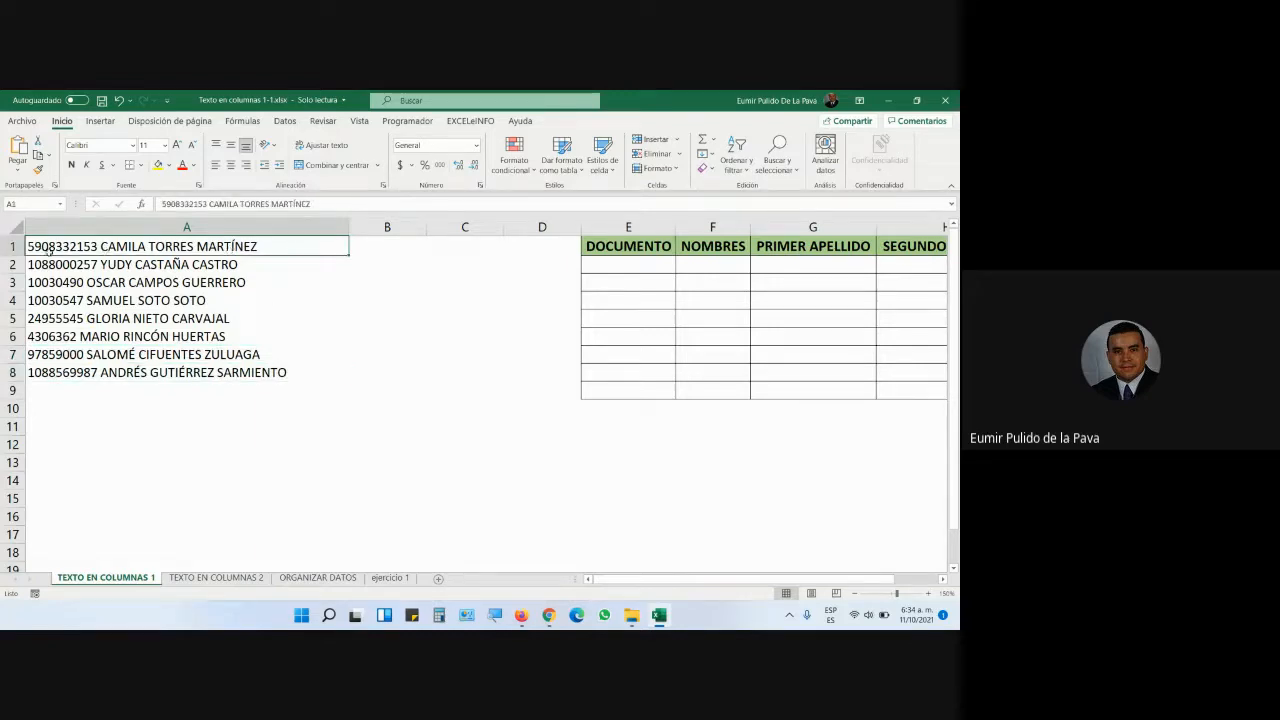
left_click(114, 266)
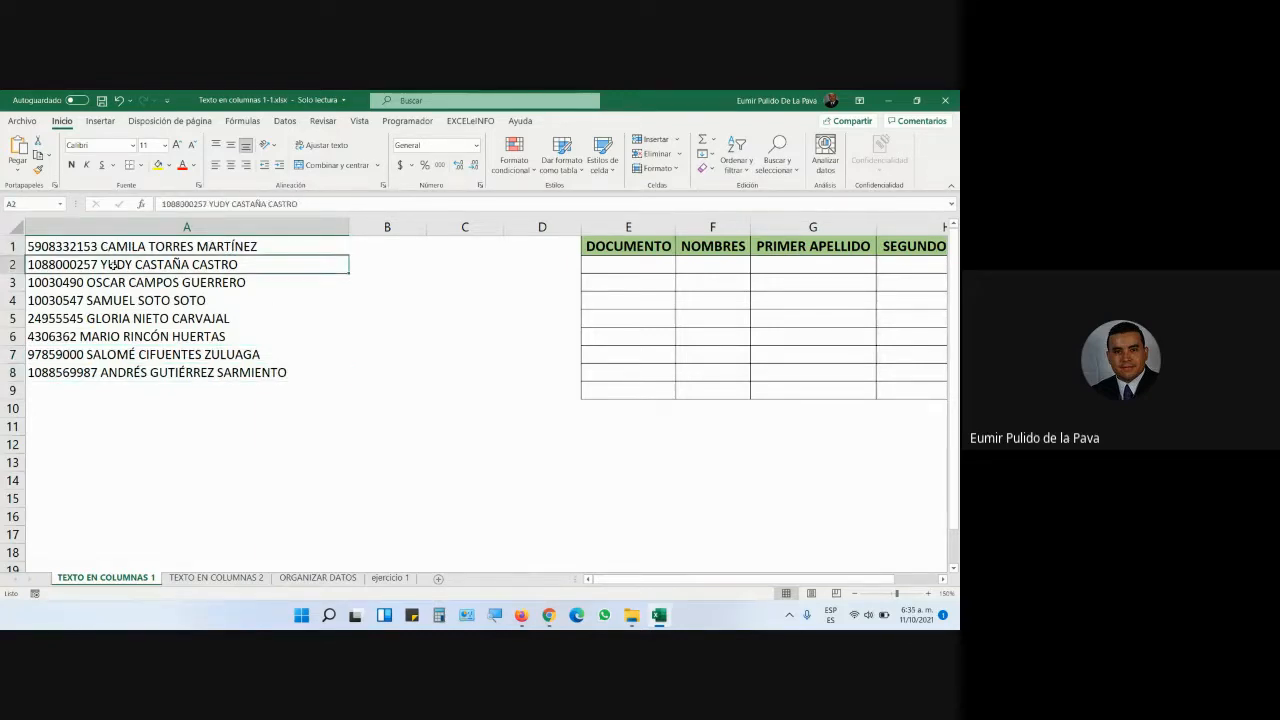
left_click(246, 248)
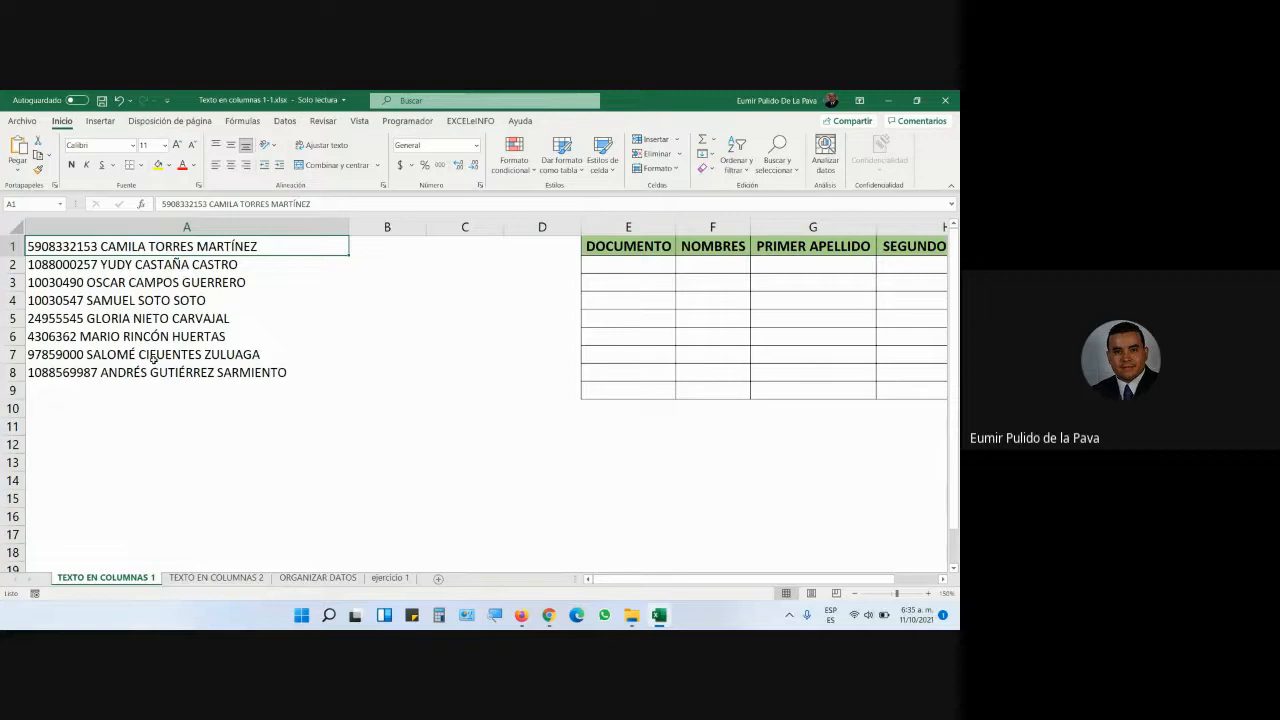
left_click(187, 226)
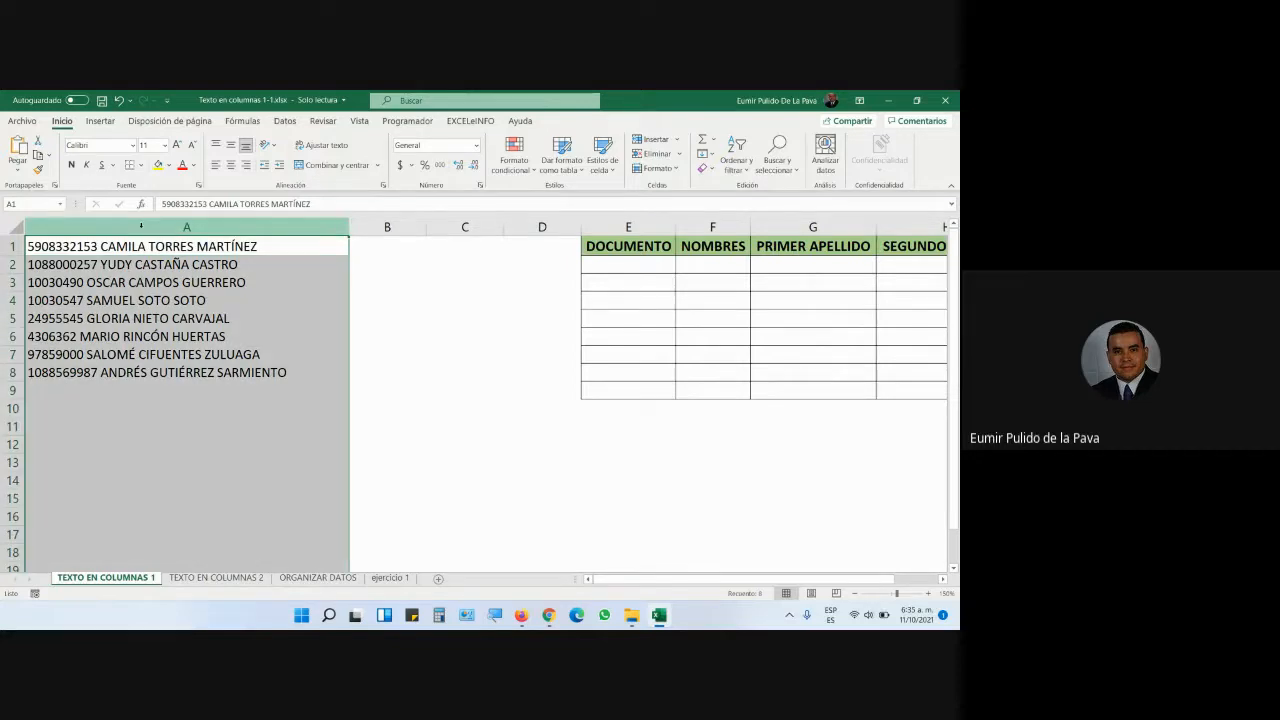
- Select the empty target range E2:H9 under the DOCUMENTO header
left_click(227, 246)
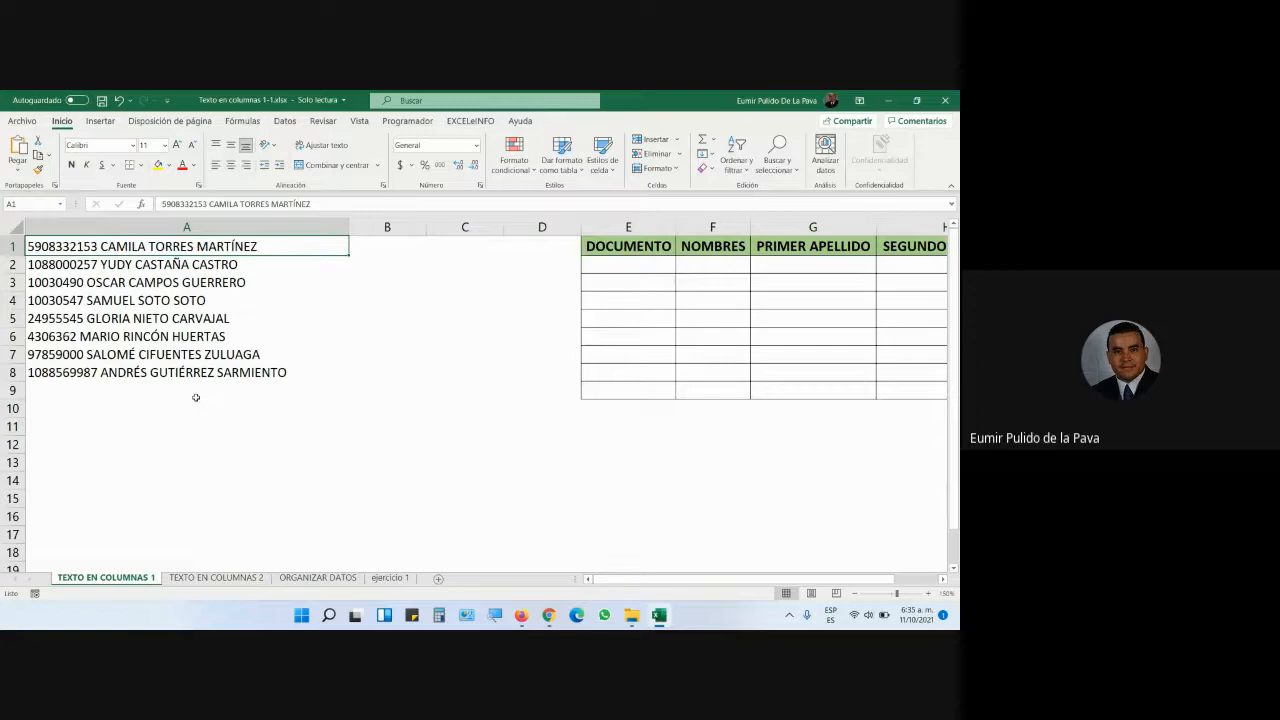
left_click_drag(644, 579, 680, 579)
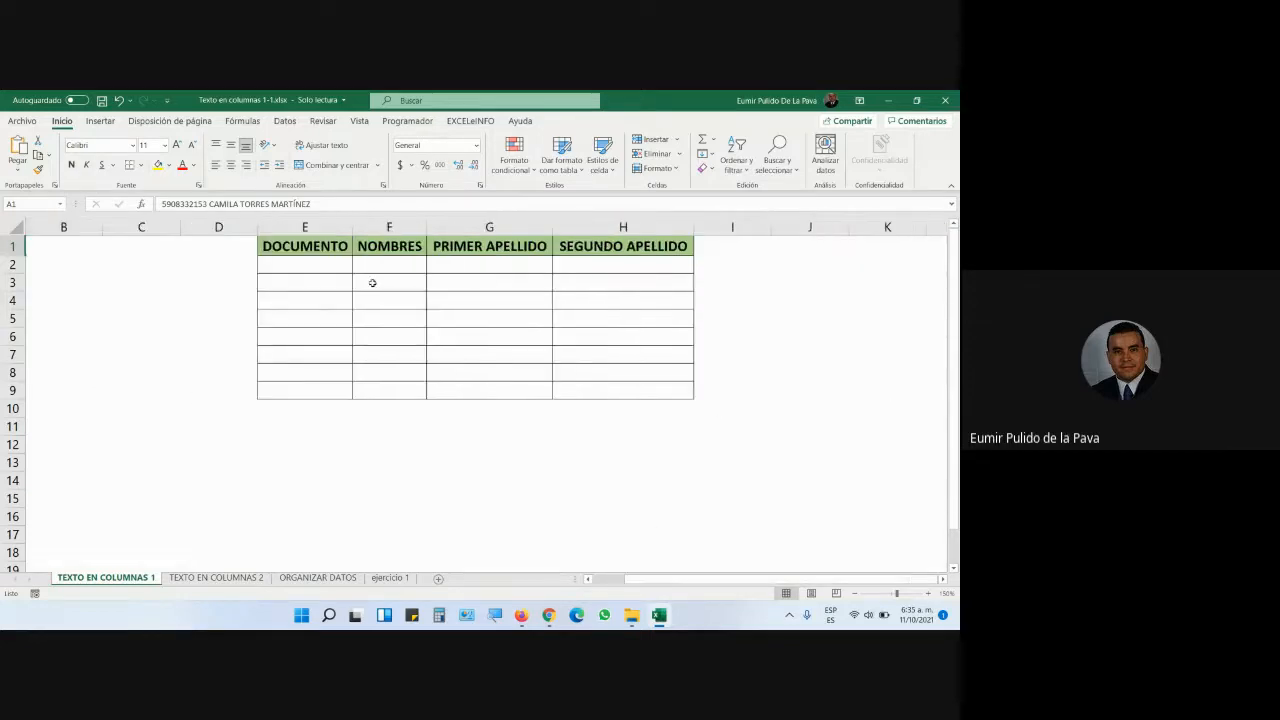
left_click(331, 267)
left_click_drag(331, 267, 650, 390)
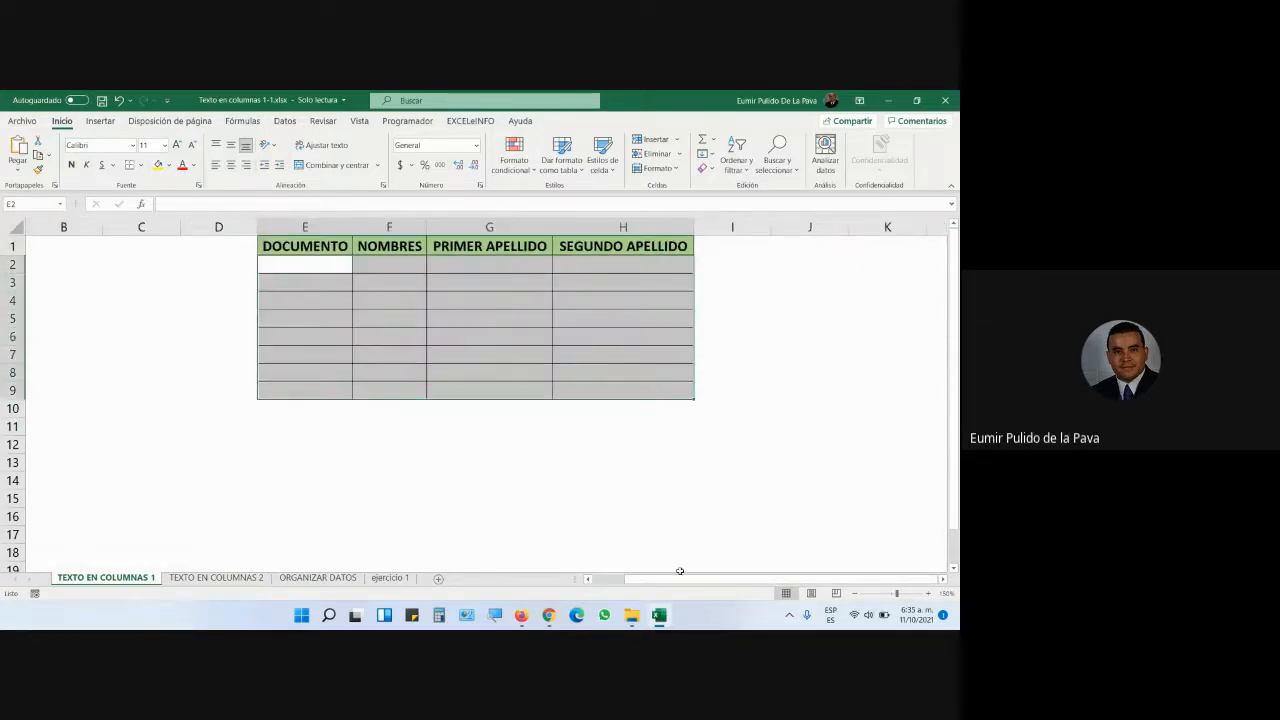
left_click_drag(680, 579, 562, 579)
left_click(549, 615)
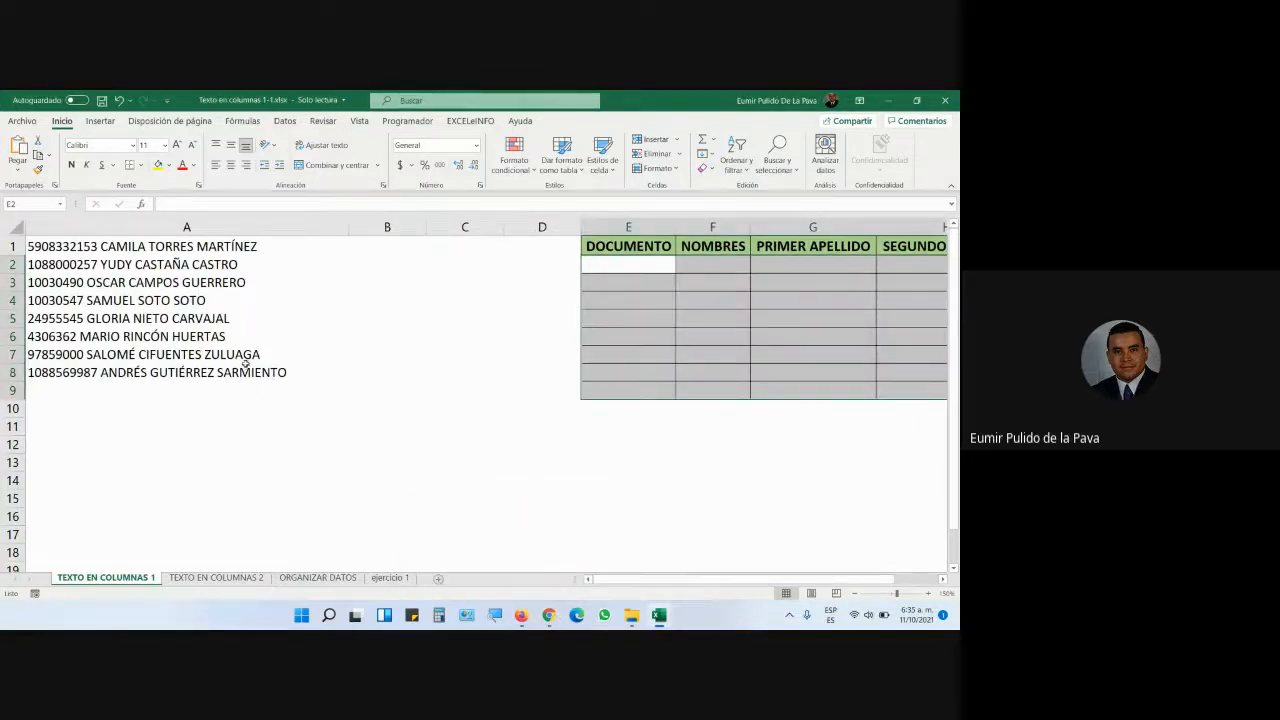
- Select column A, show the Datos tab, and magnify the screen to 200%
left_click(221, 226)
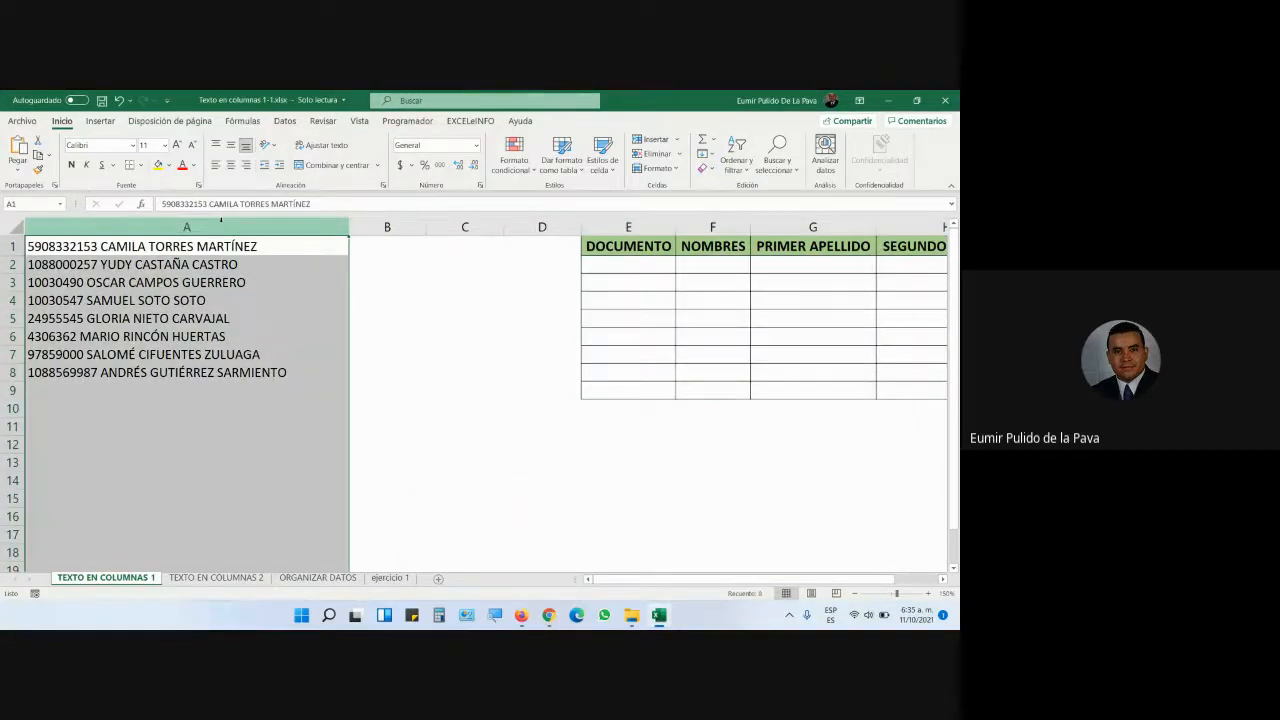
left_click(285, 122)
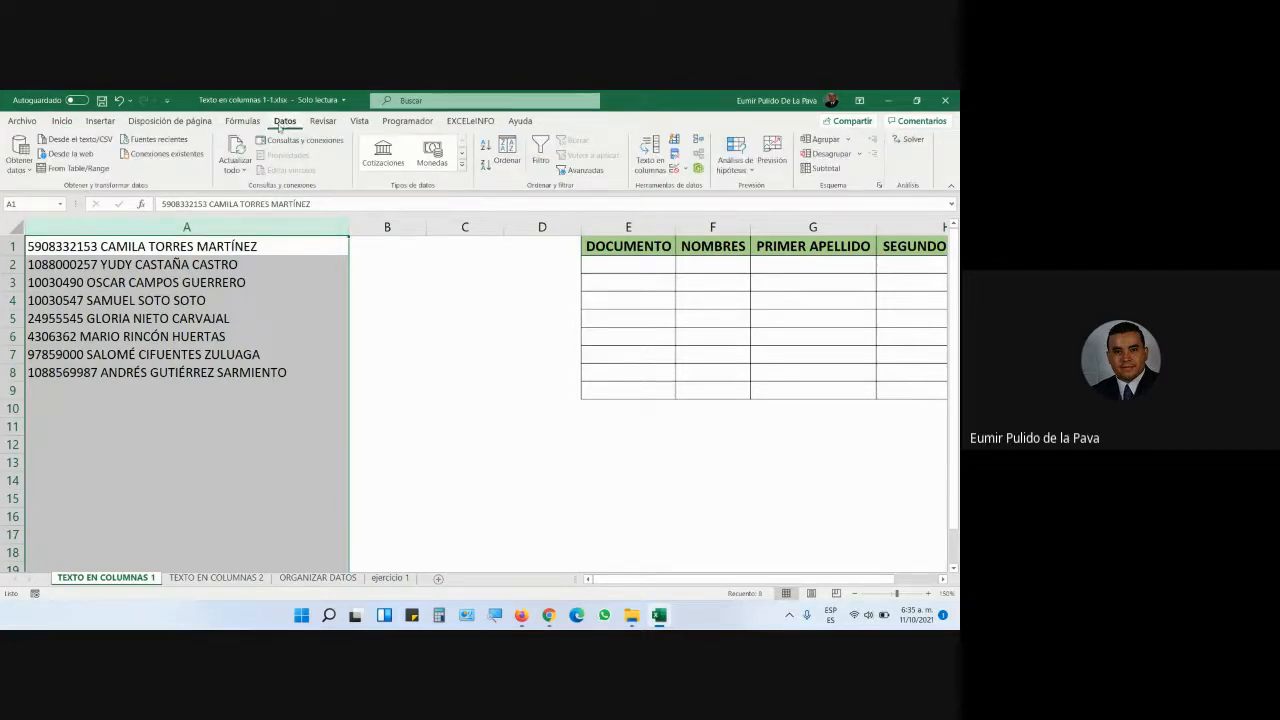
key("super+plus")
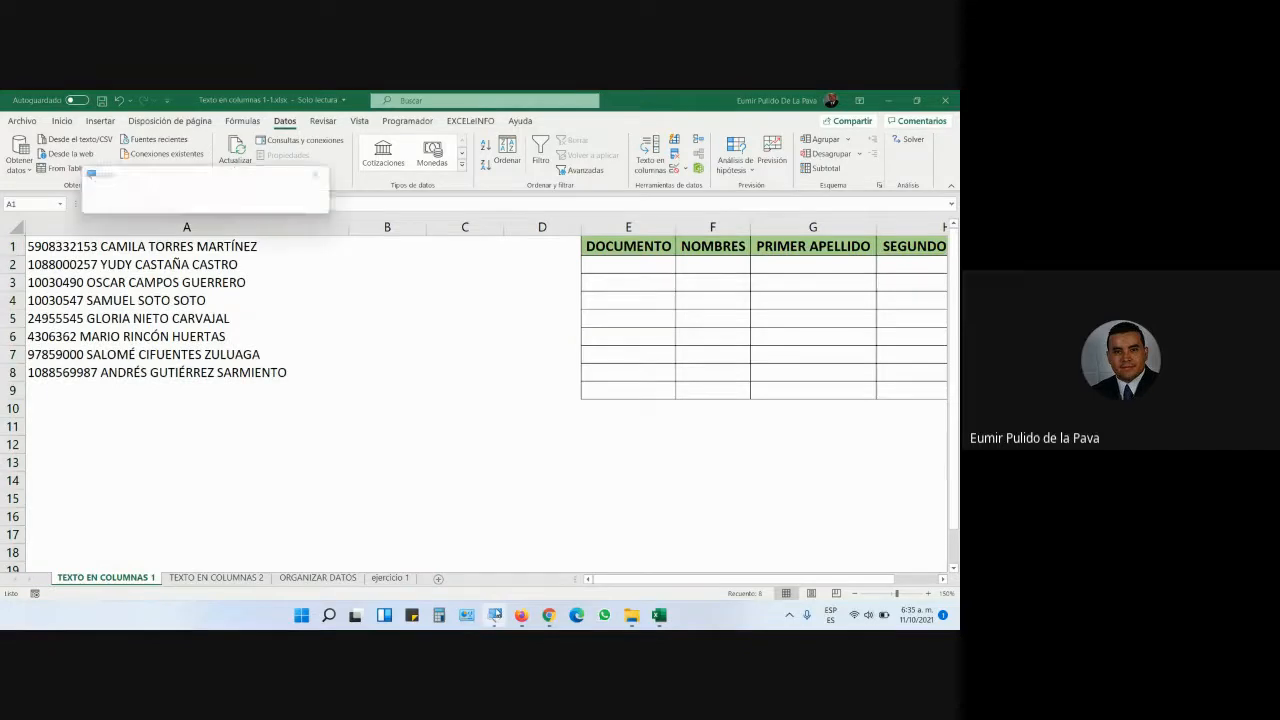
left_click_drag(225, 183, 495, 558)
left_click(432, 575)
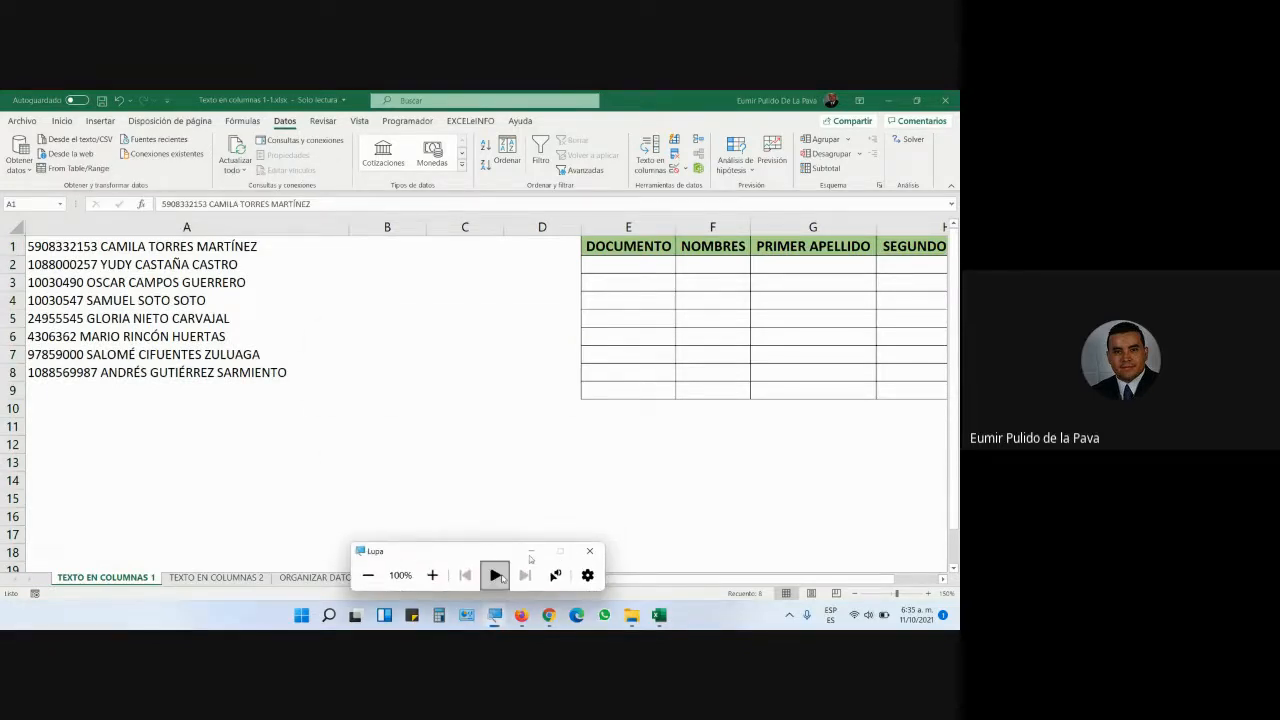
left_click(547, 540)
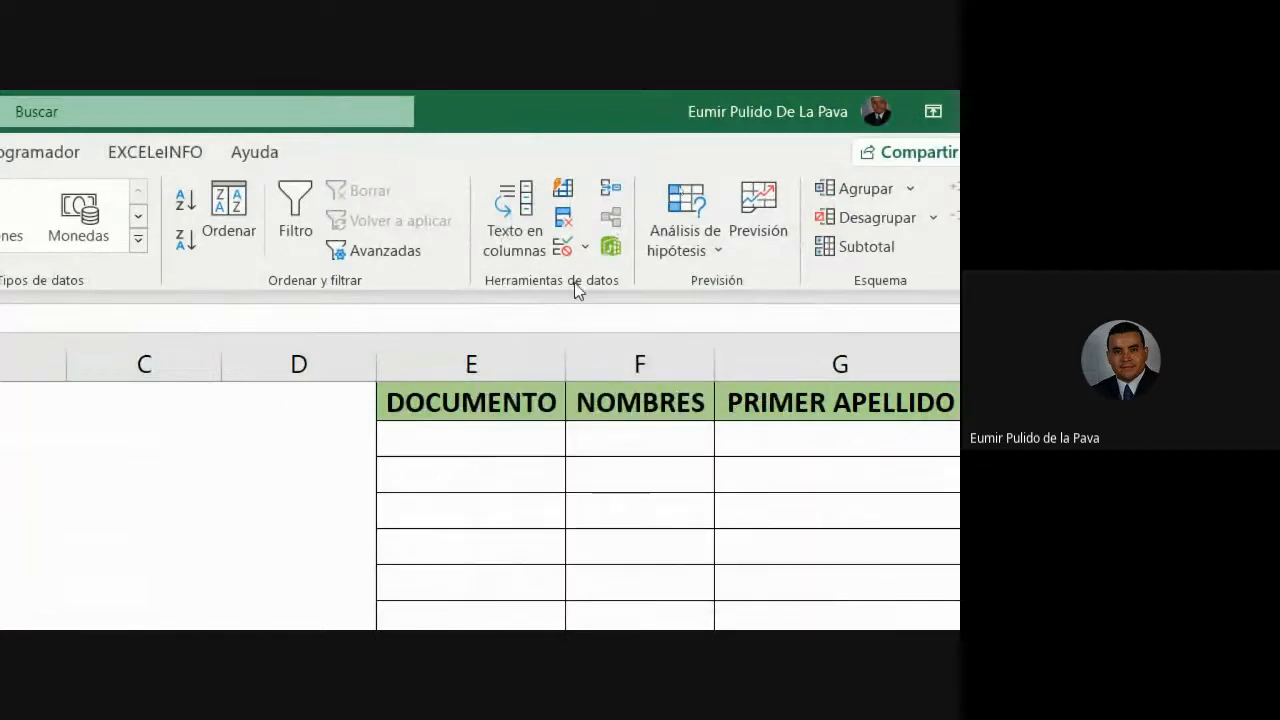
- Start Text to Columns on column A, choose Delimitados as the data type, and continue
left_click(502, 220)
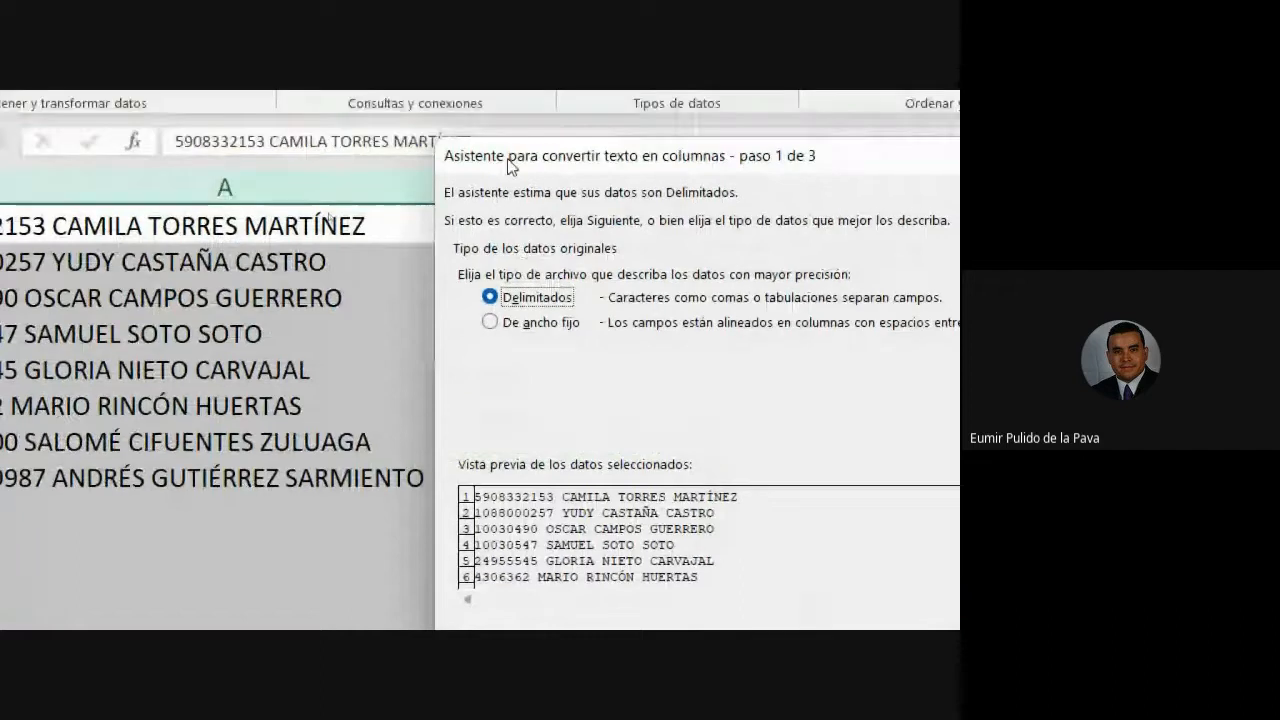
left_click_drag(508, 165, 528, 226)
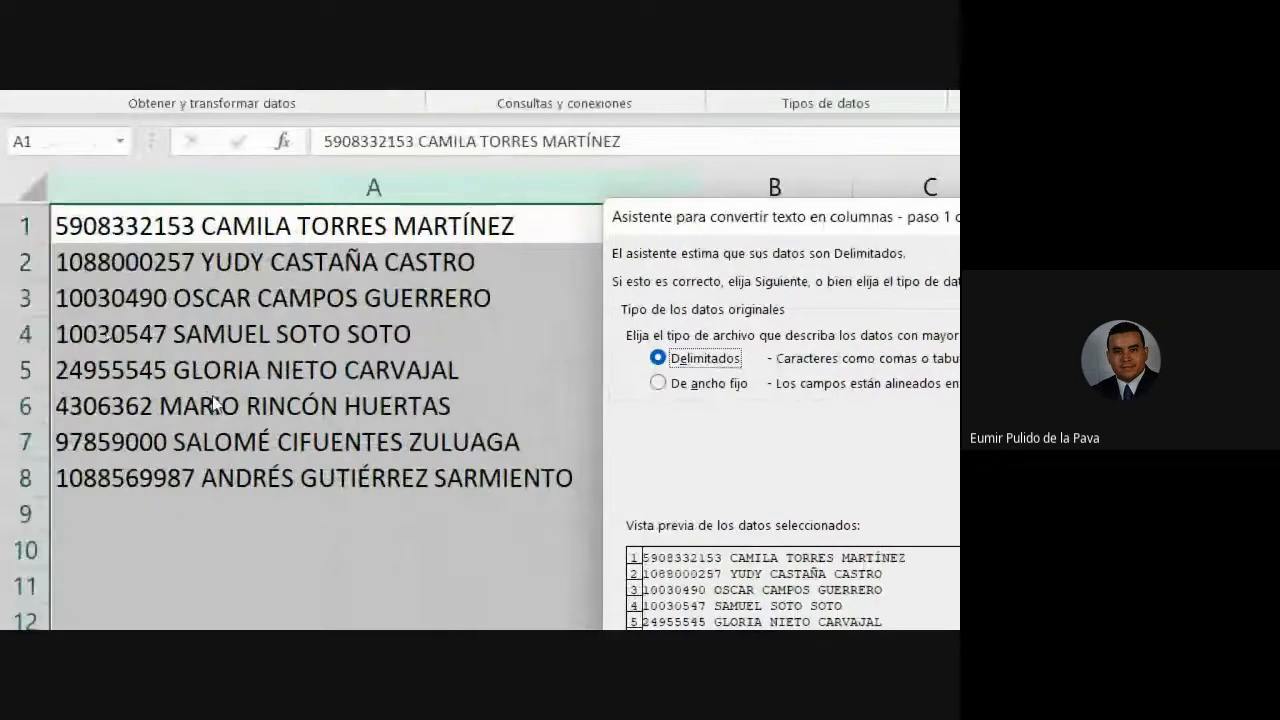
left_click(685, 386)
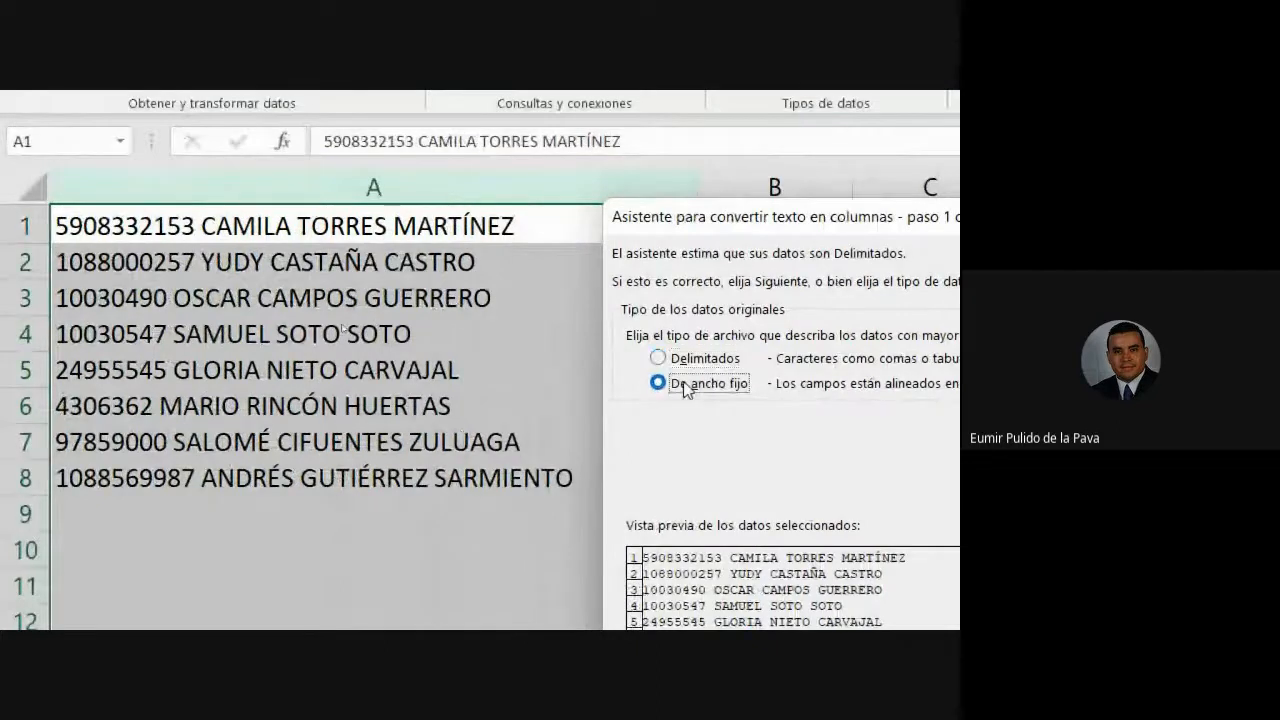
left_click(687, 364)
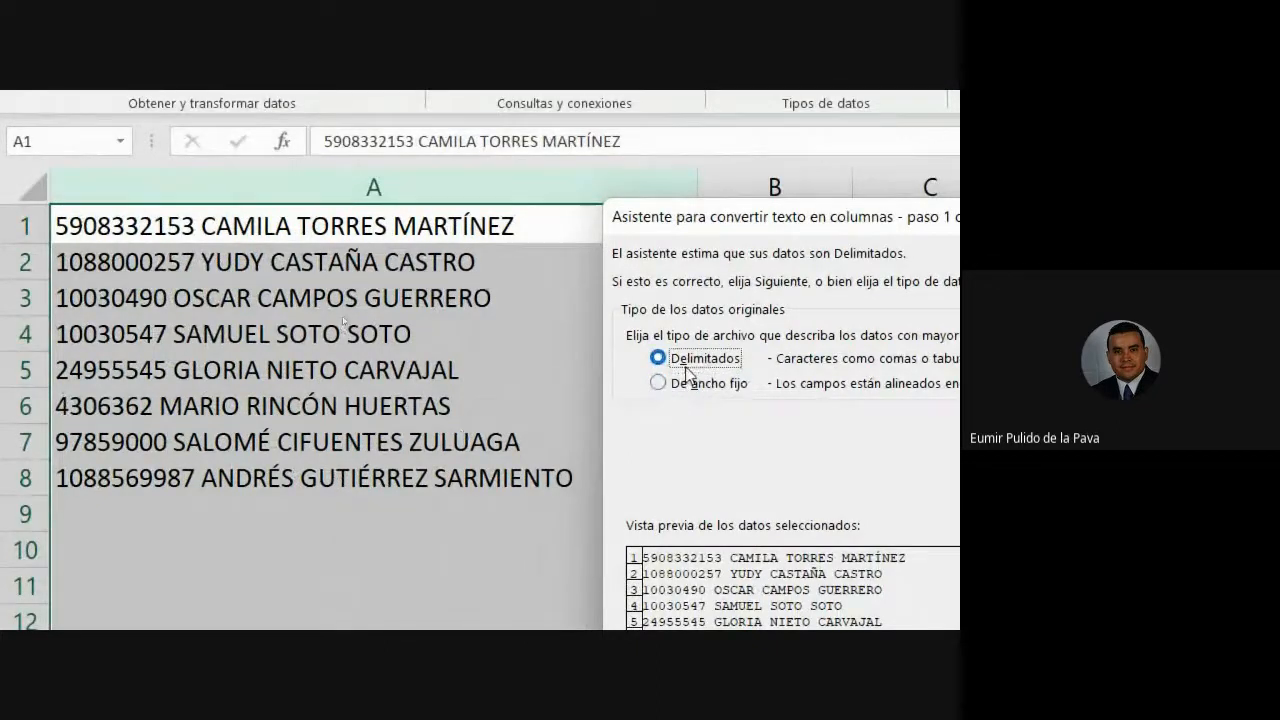
left_click(686, 388)
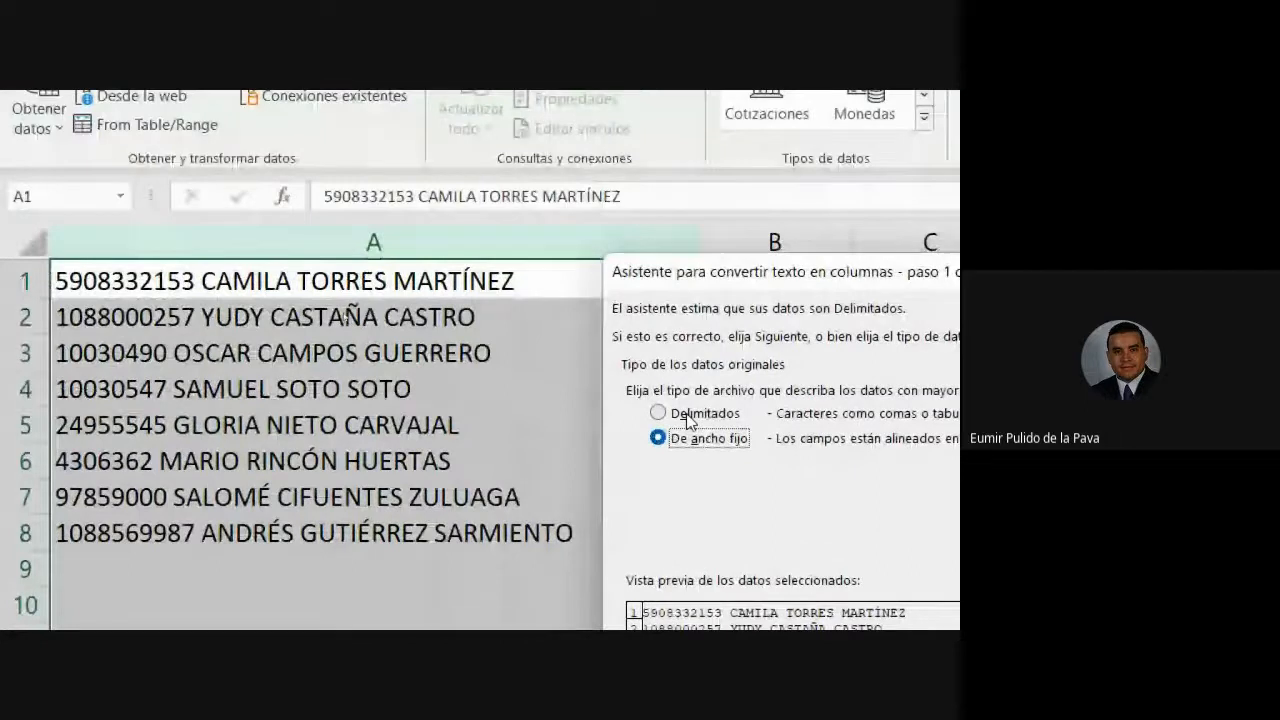
left_click(689, 421)
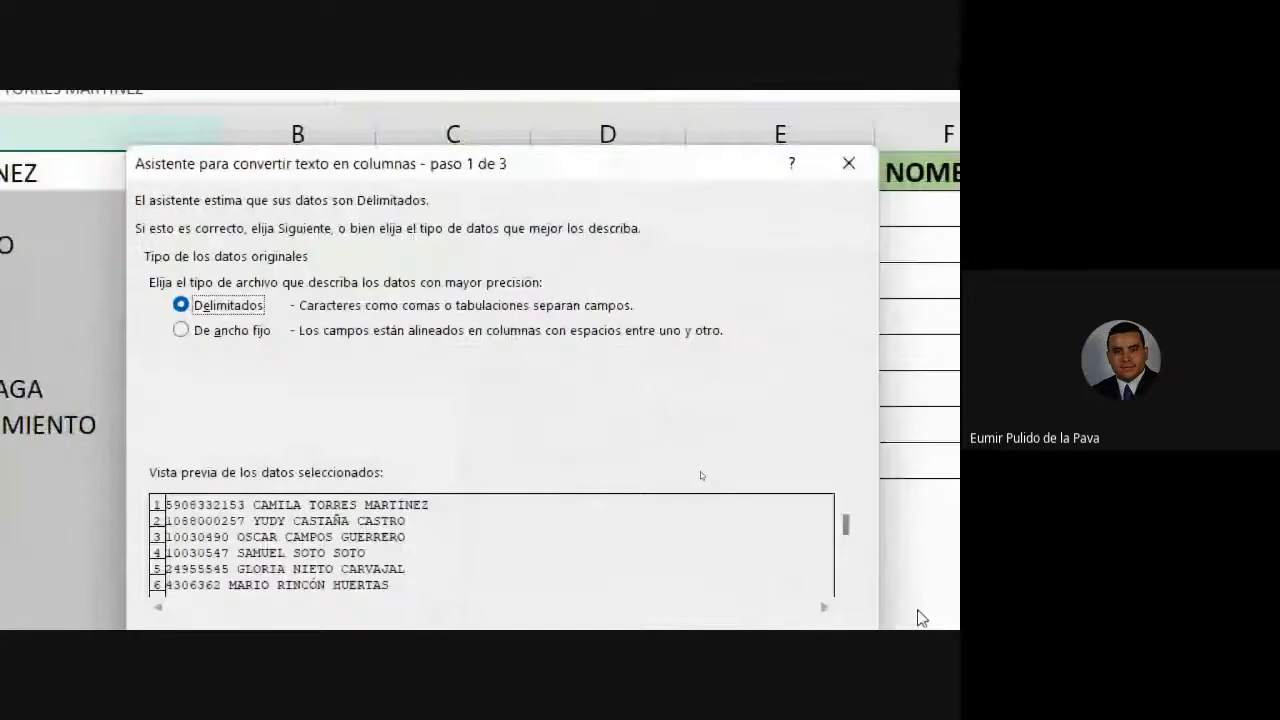
left_click(686, 658)
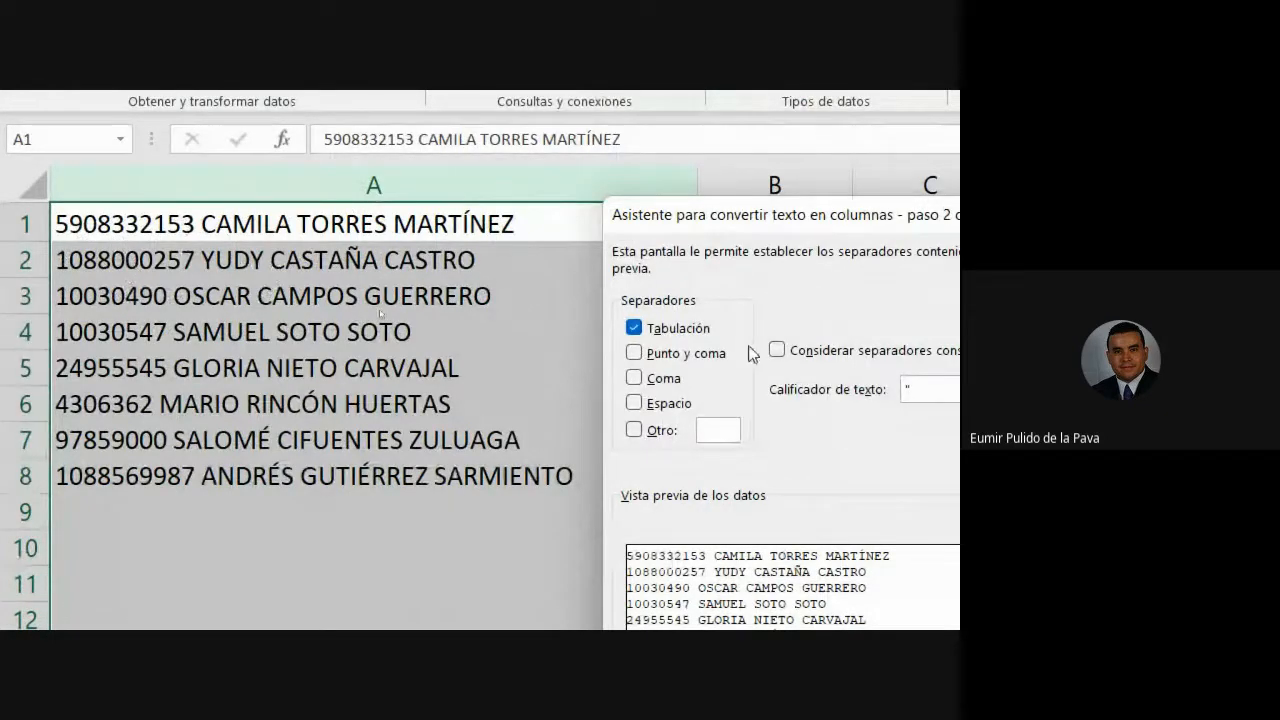
- Use Espacio instead of Tabulación as the separator, giving four columns, and continue
left_click(636, 328)
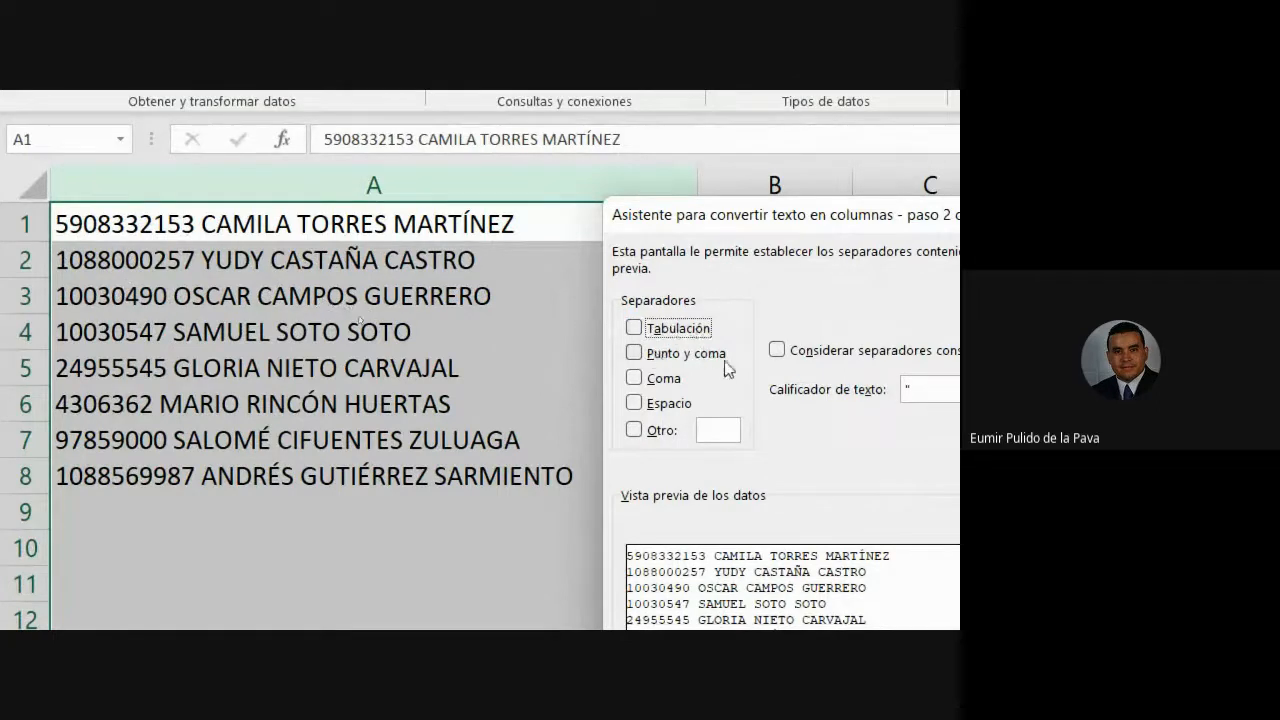
left_click(636, 405)
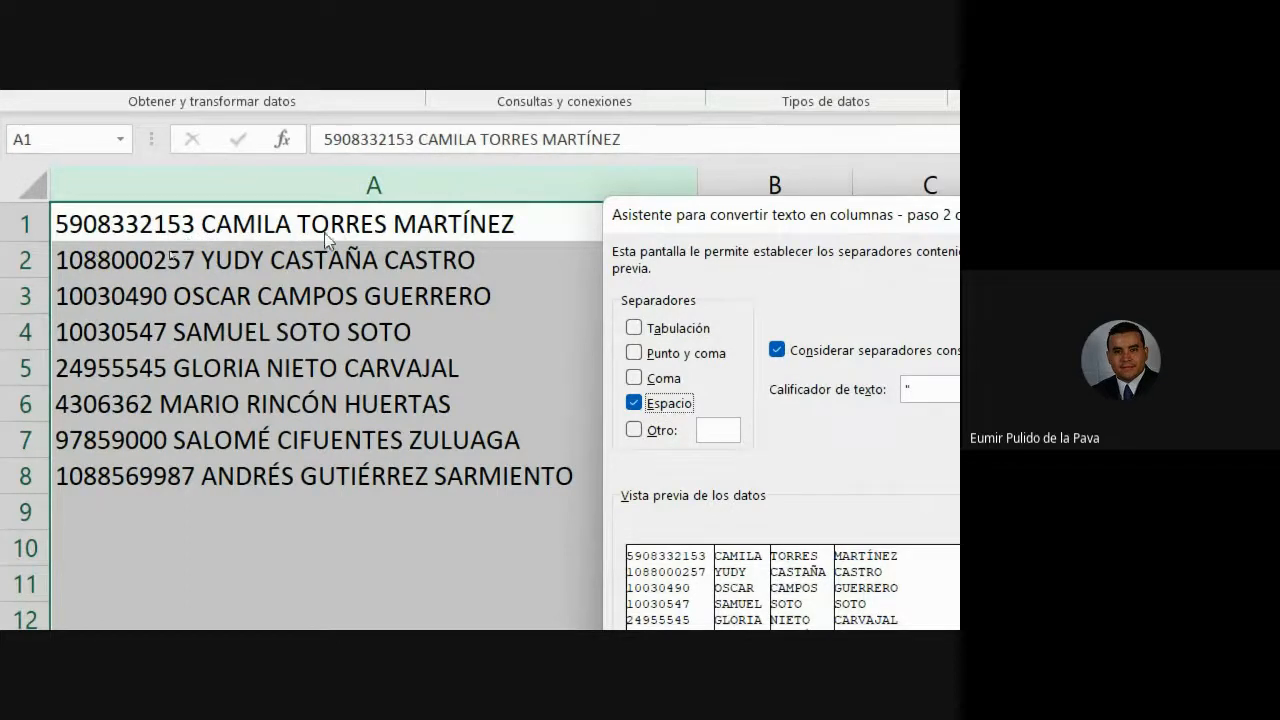
left_click(634, 404)
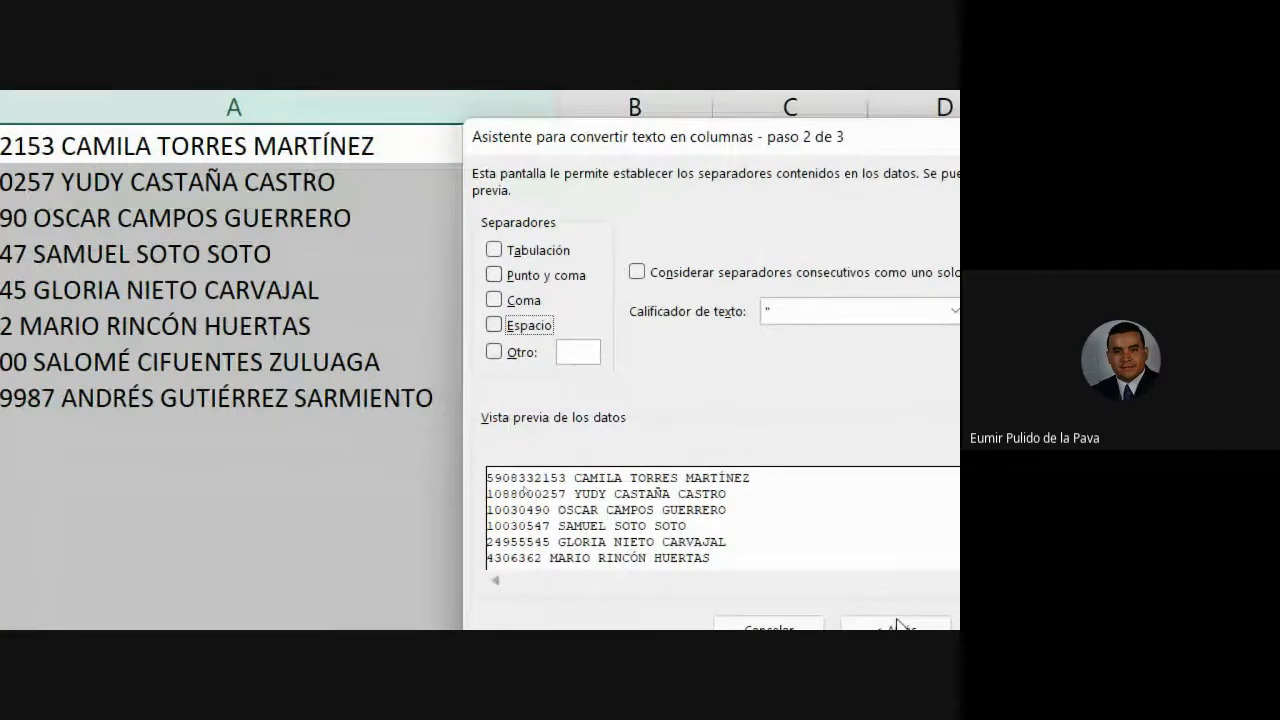
left_click(422, 275)
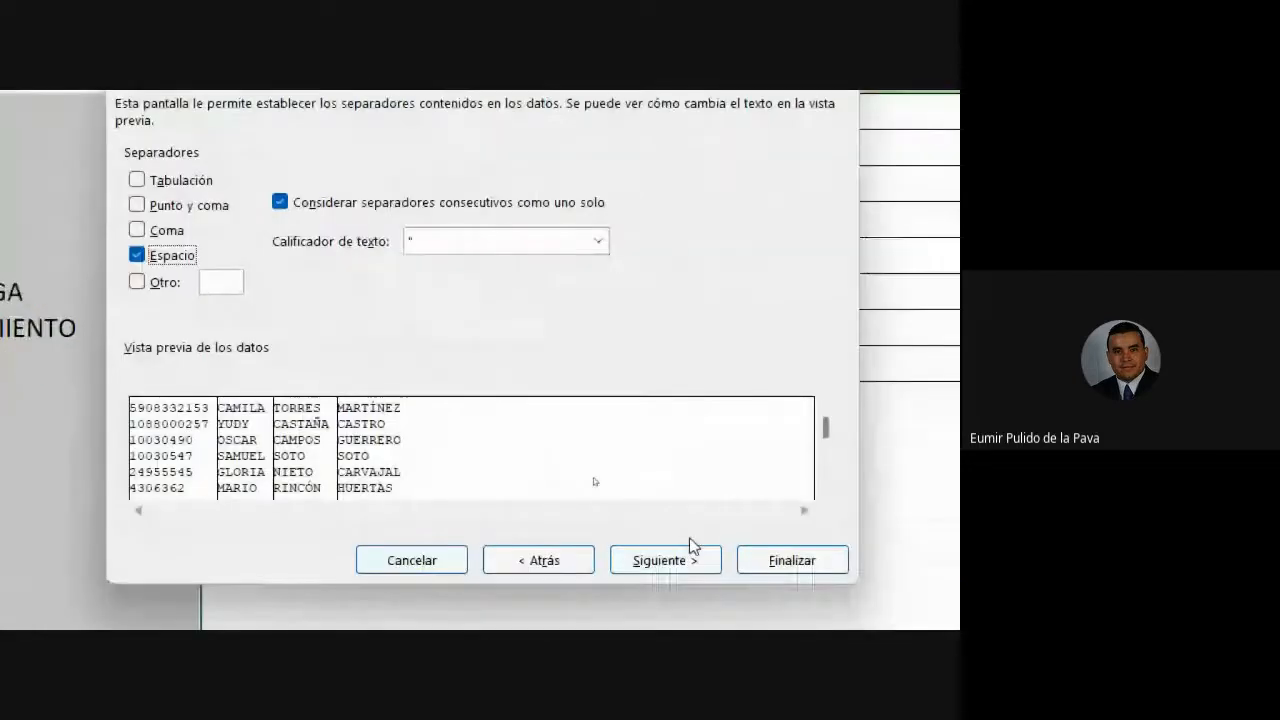
left_click(945, 596)
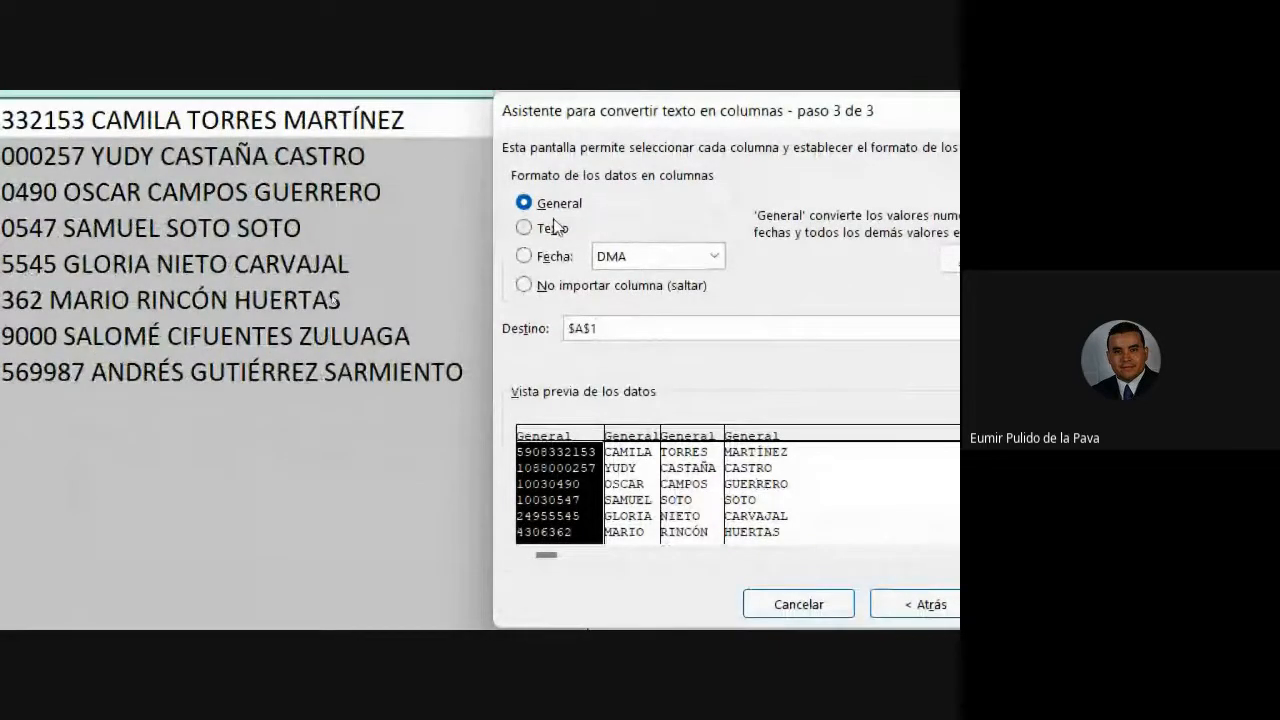
- Set the split data's destination to cell E2 and finish the conversion
left_click(622, 329)
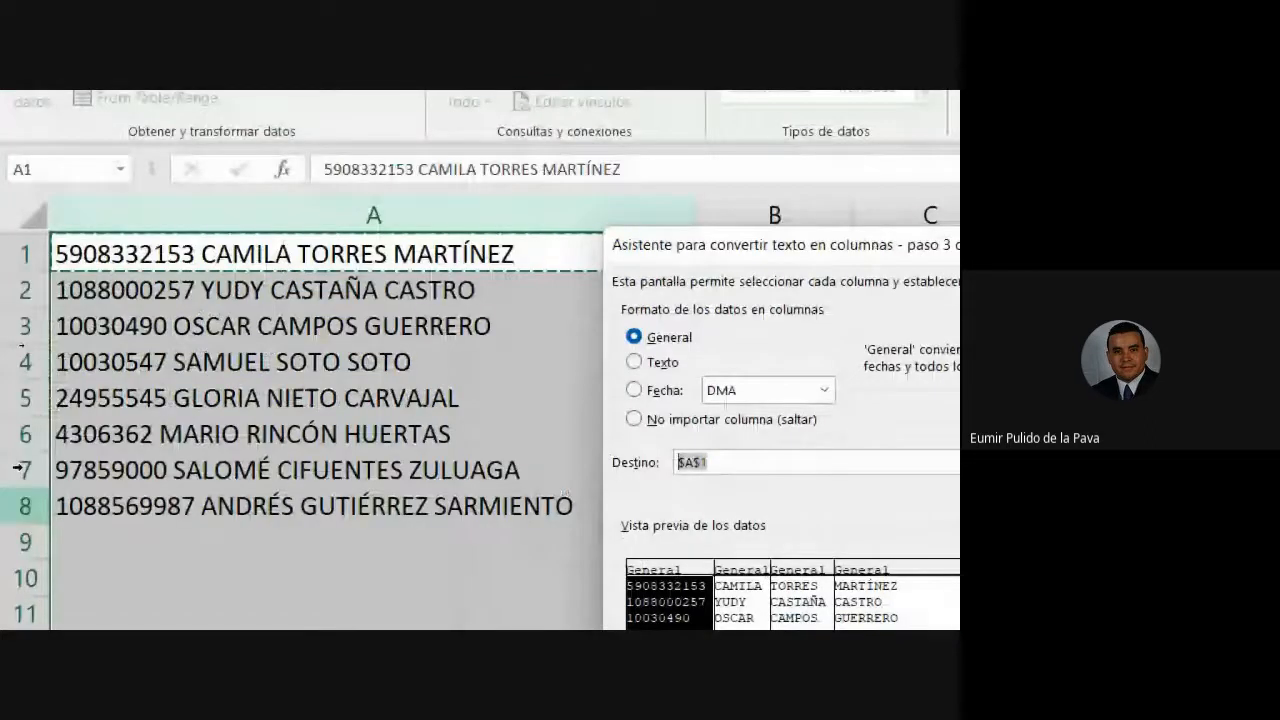
left_click_drag(780, 245, 685, 500)
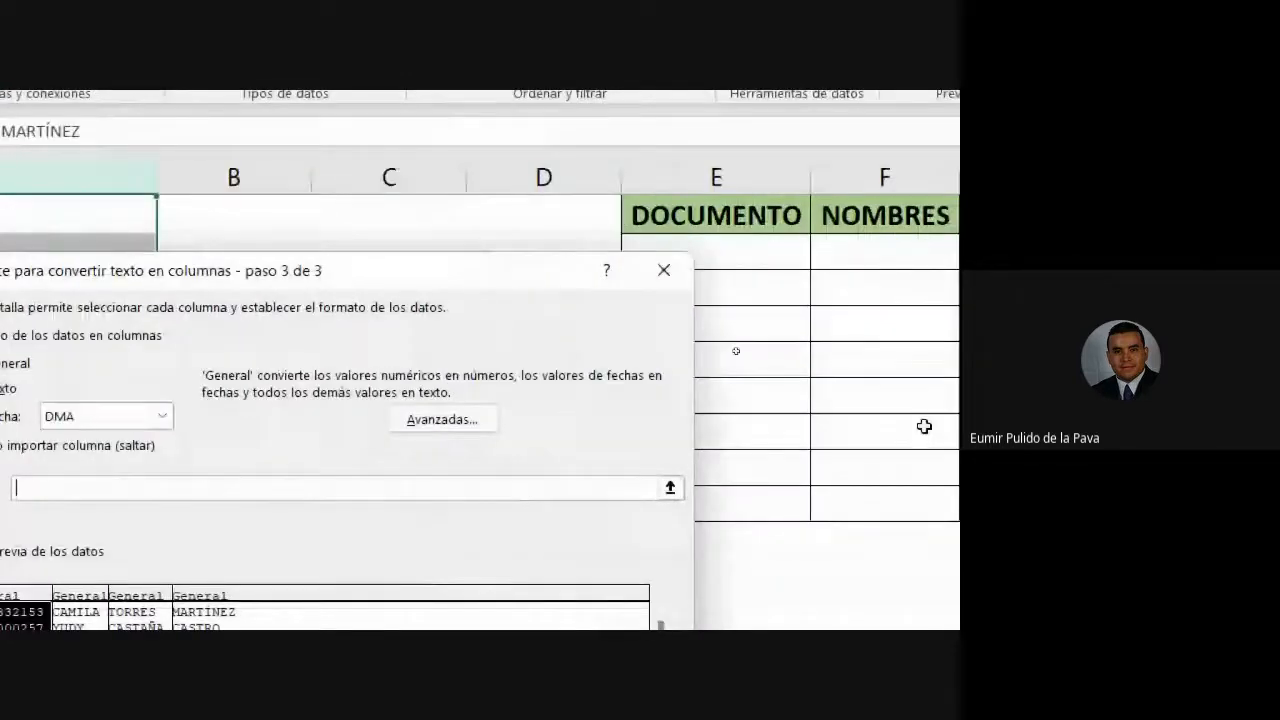
left_click(721, 253)
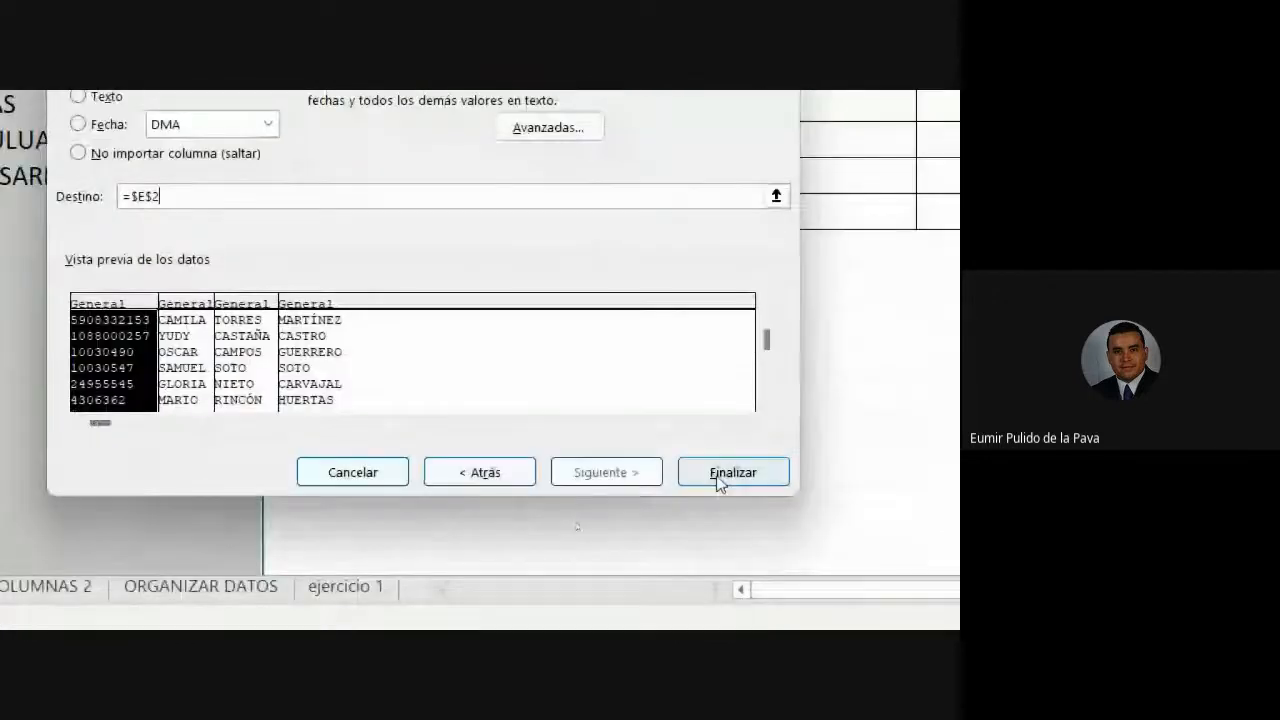
left_click(720, 476)
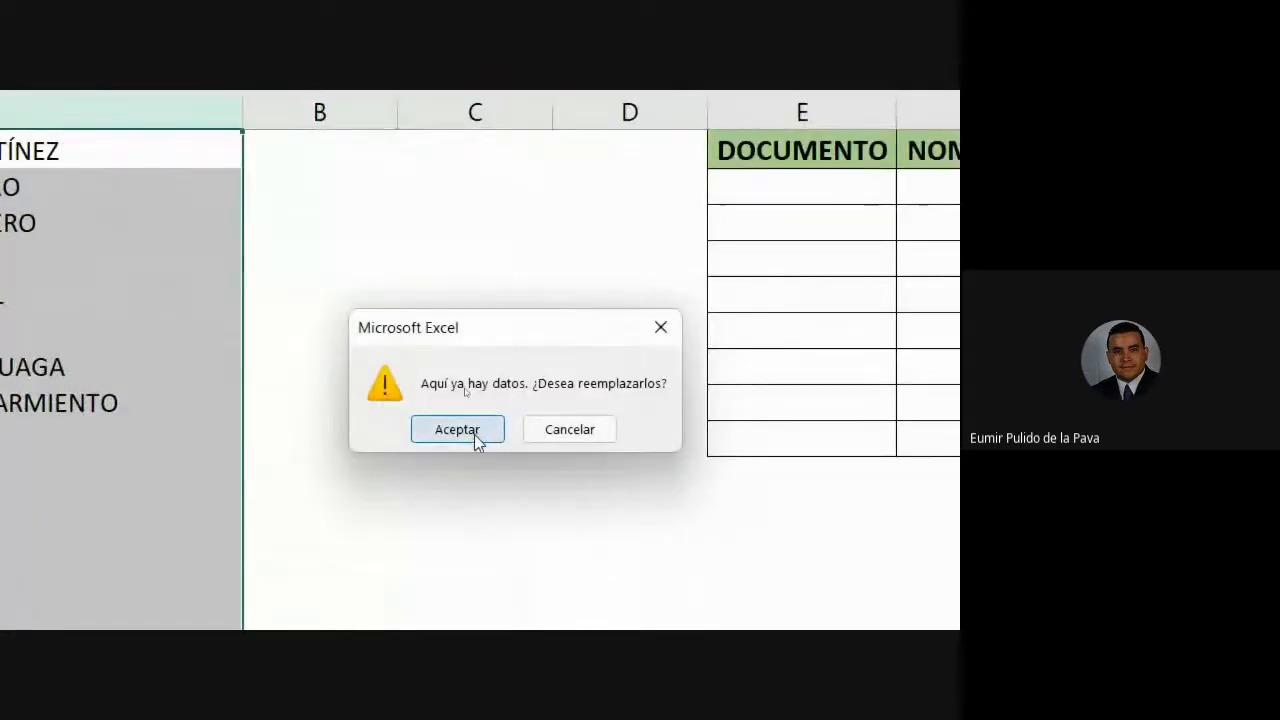
- Accept replacing the existing data in the destination cells E2 onward
left_click(474, 434)
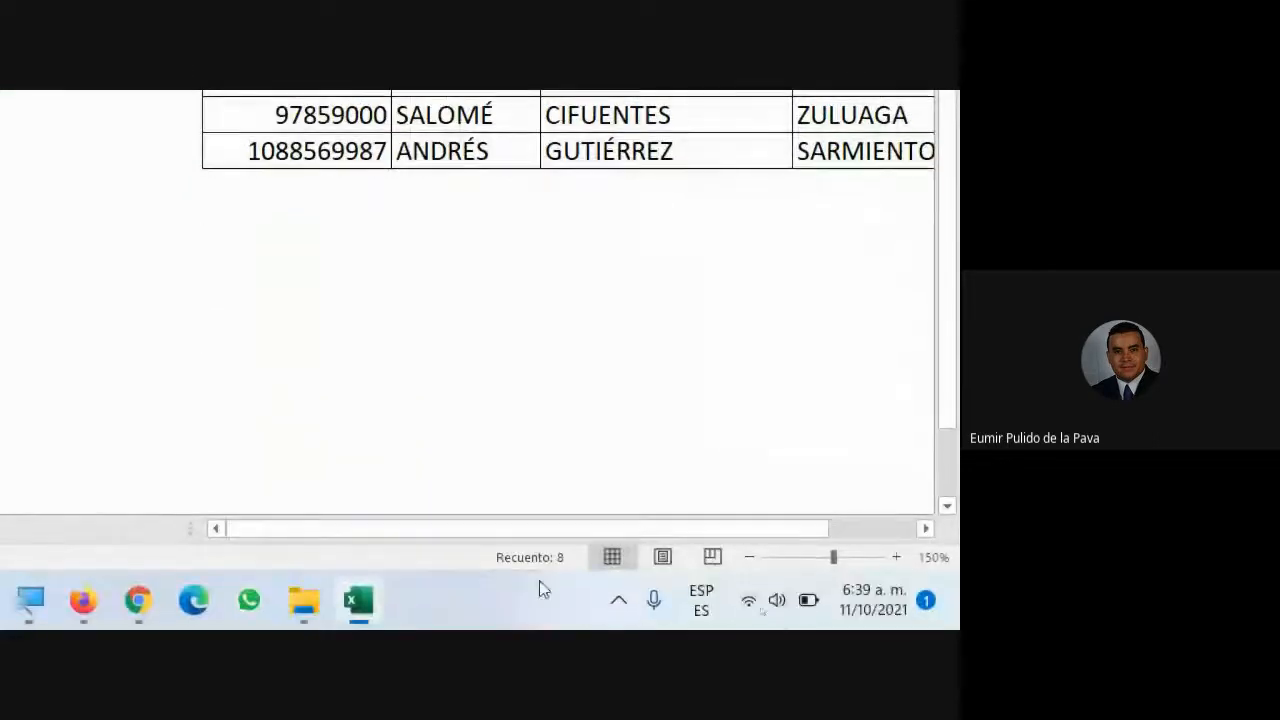
- Turn off the screen magnifier and restore the normal workbook view
left_click(154, 606)
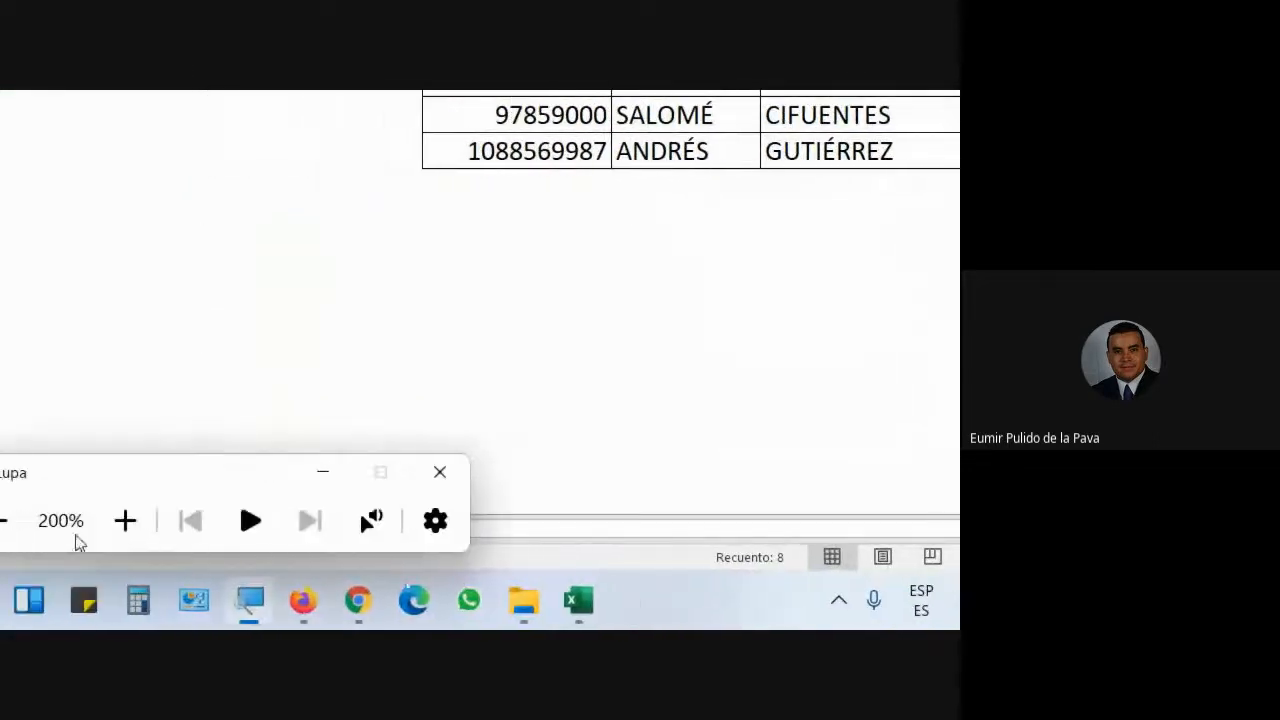
left_click(71, 523)
left_click(531, 551)
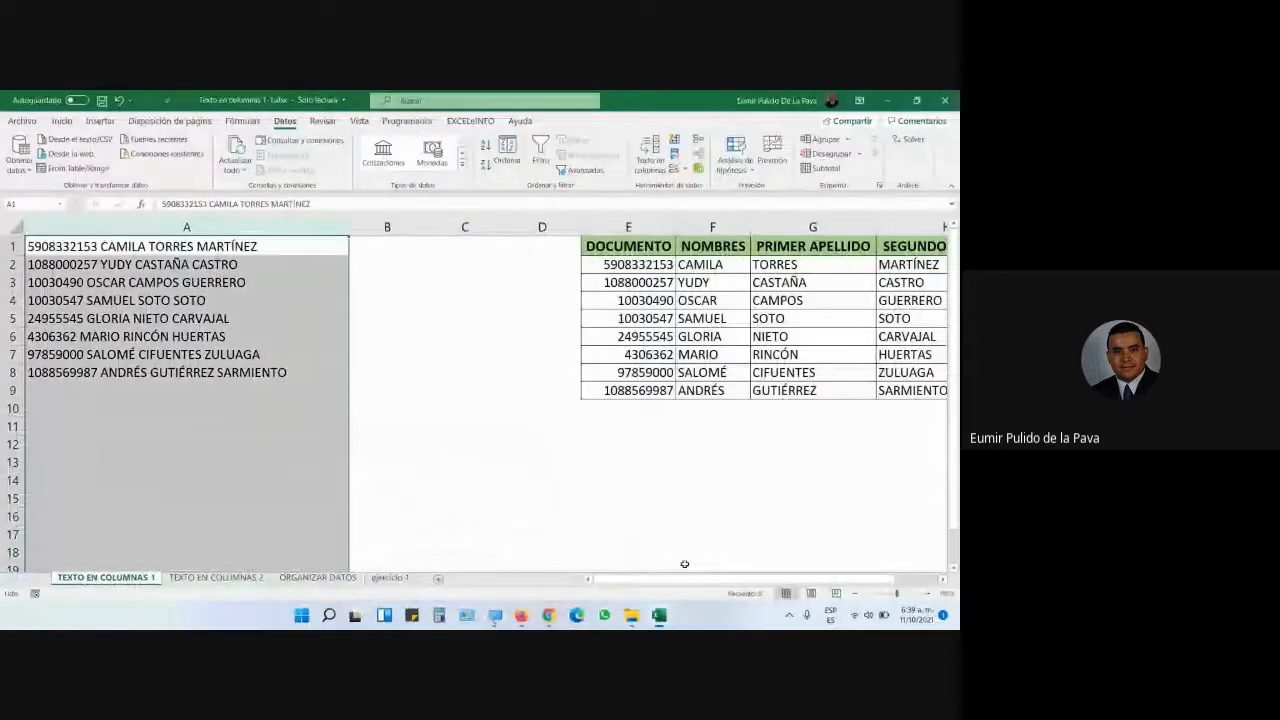
mouse_move(739, 580)
left_mouse_down()
mouse_move(770, 580)
mouse_move(724, 580)
left_mouse_up()
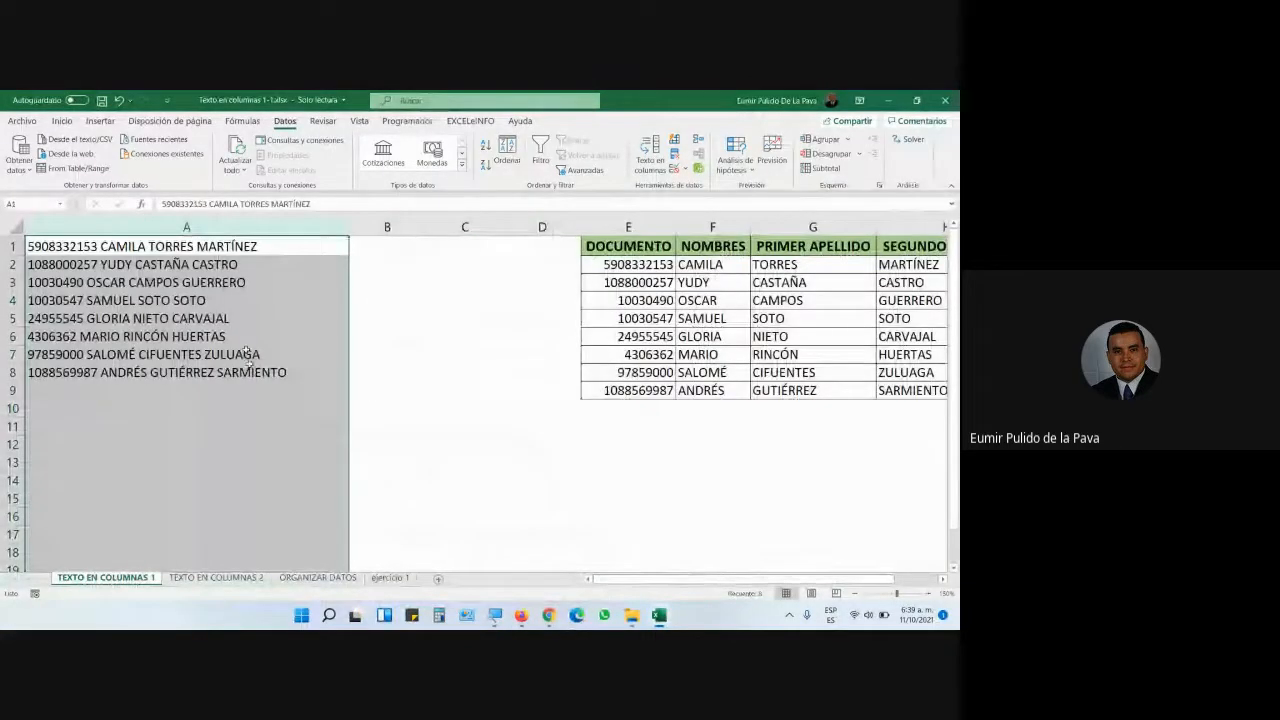
- Delete column A holding the original combined ID-and-name entries
right_click(202, 226)
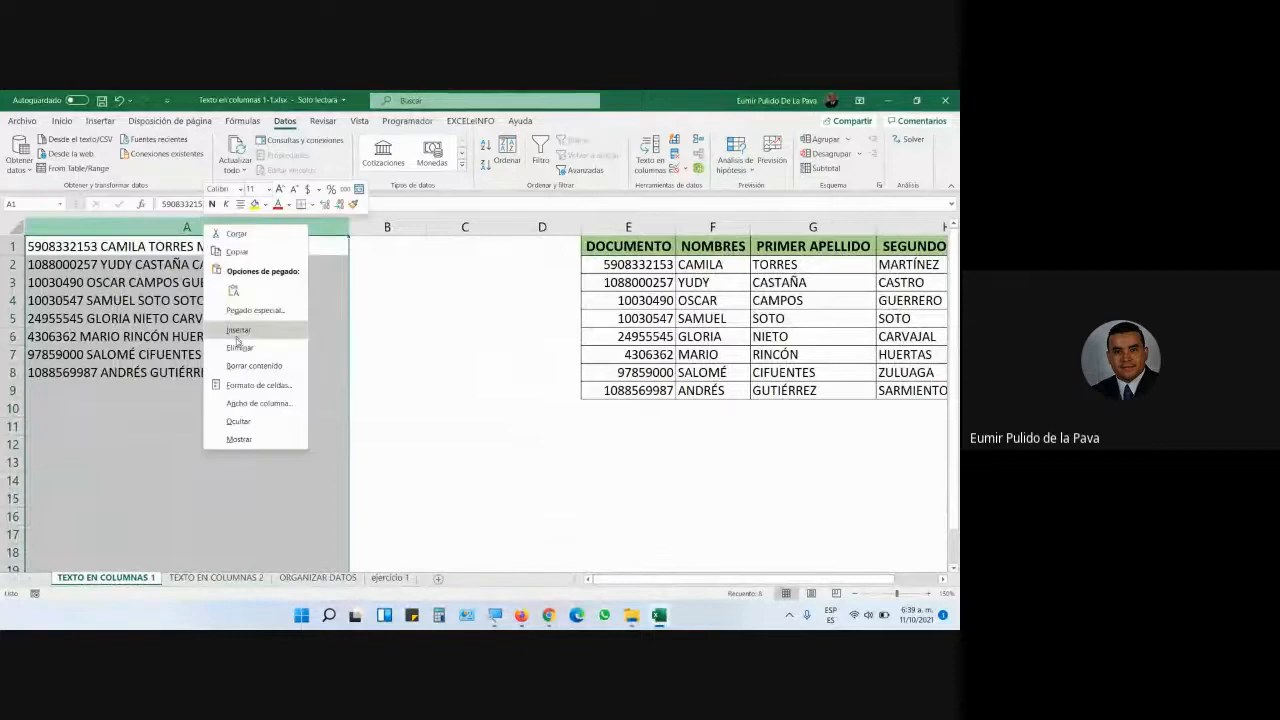
left_click(238, 345)
left_click(452, 358)
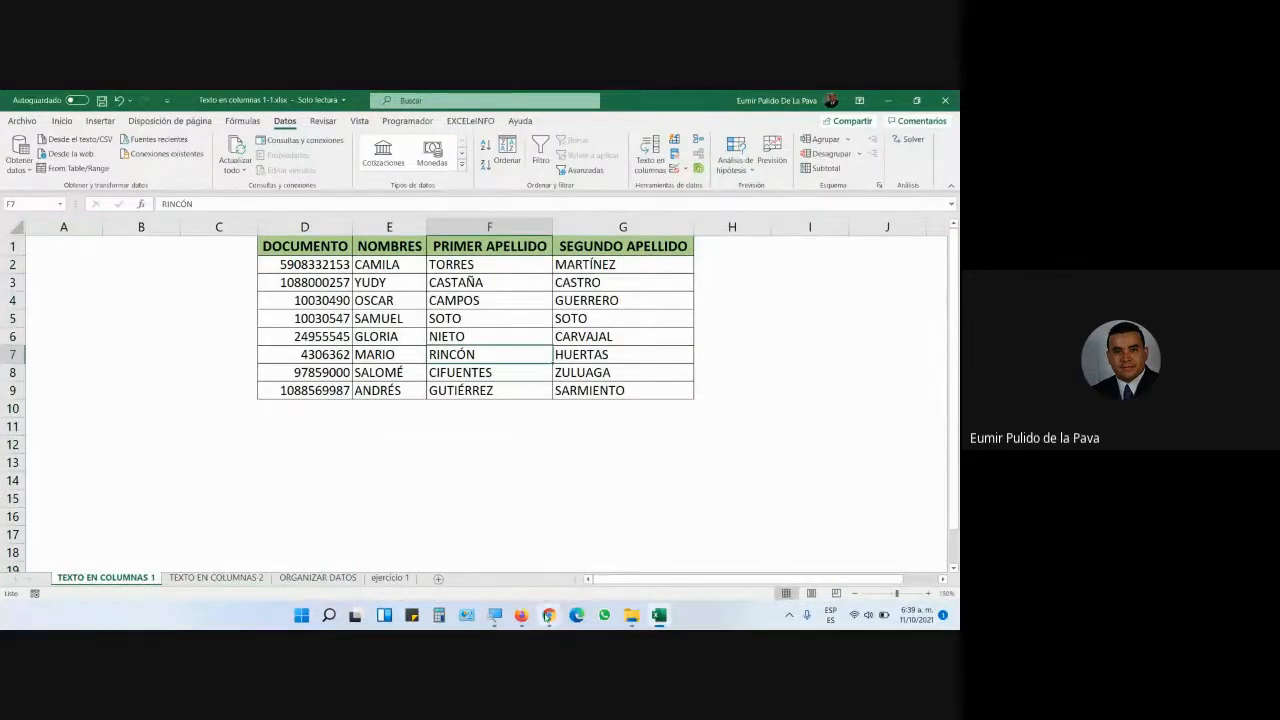
mouse_move(548, 617)
left_click(500, 560)
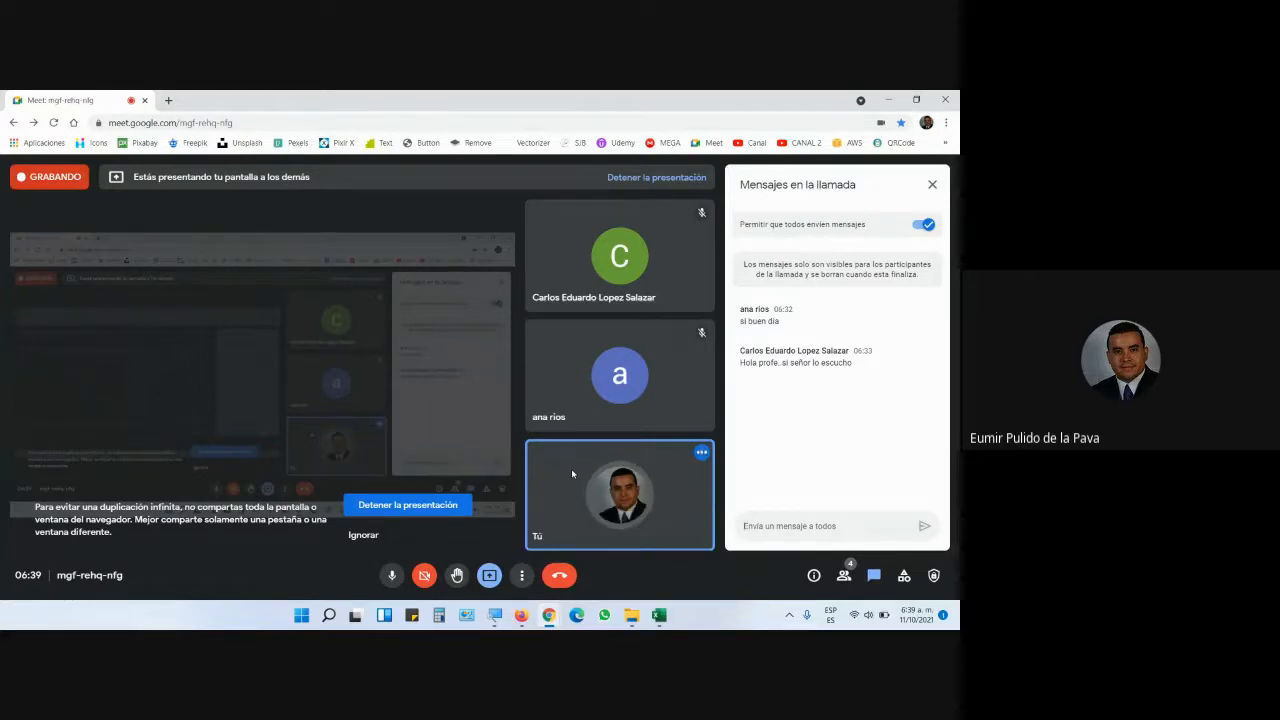
left_click(659, 614)
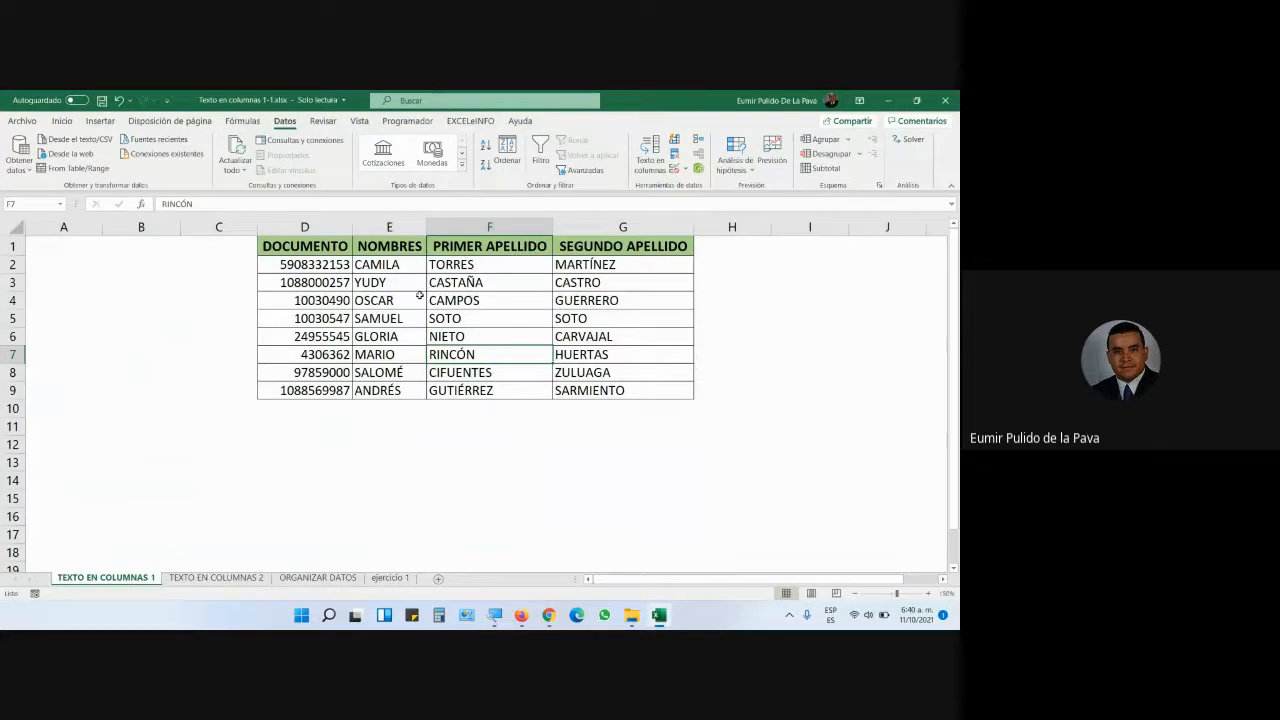
left_click_drag(318, 266, 325, 394)
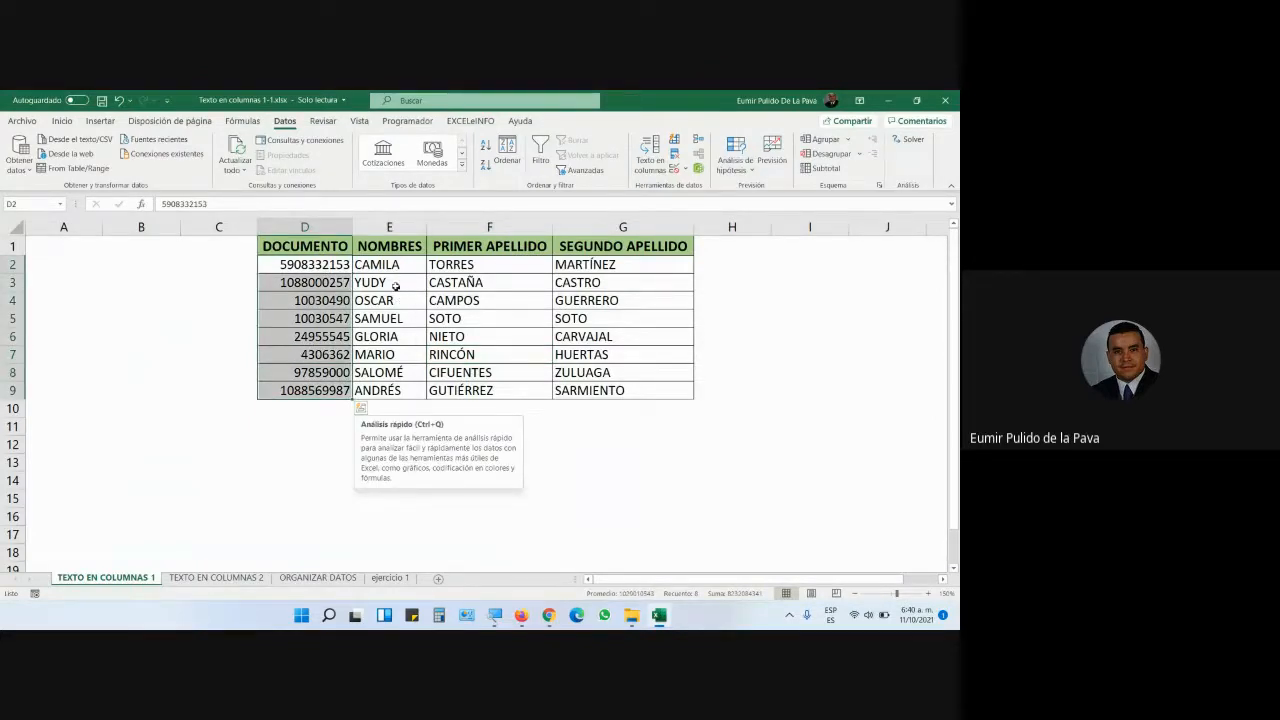
left_click_drag(390, 265, 392, 392)
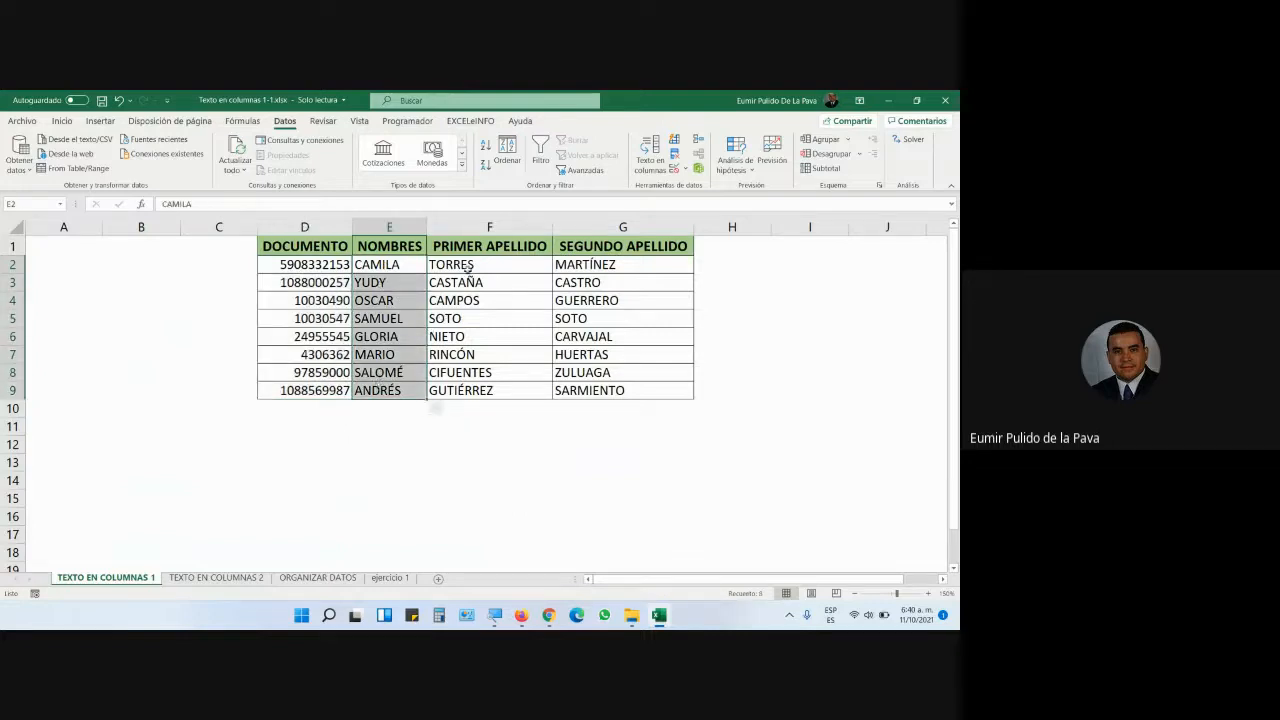
left_click_drag(468, 266, 466, 390)
left_click_drag(582, 268, 578, 392)
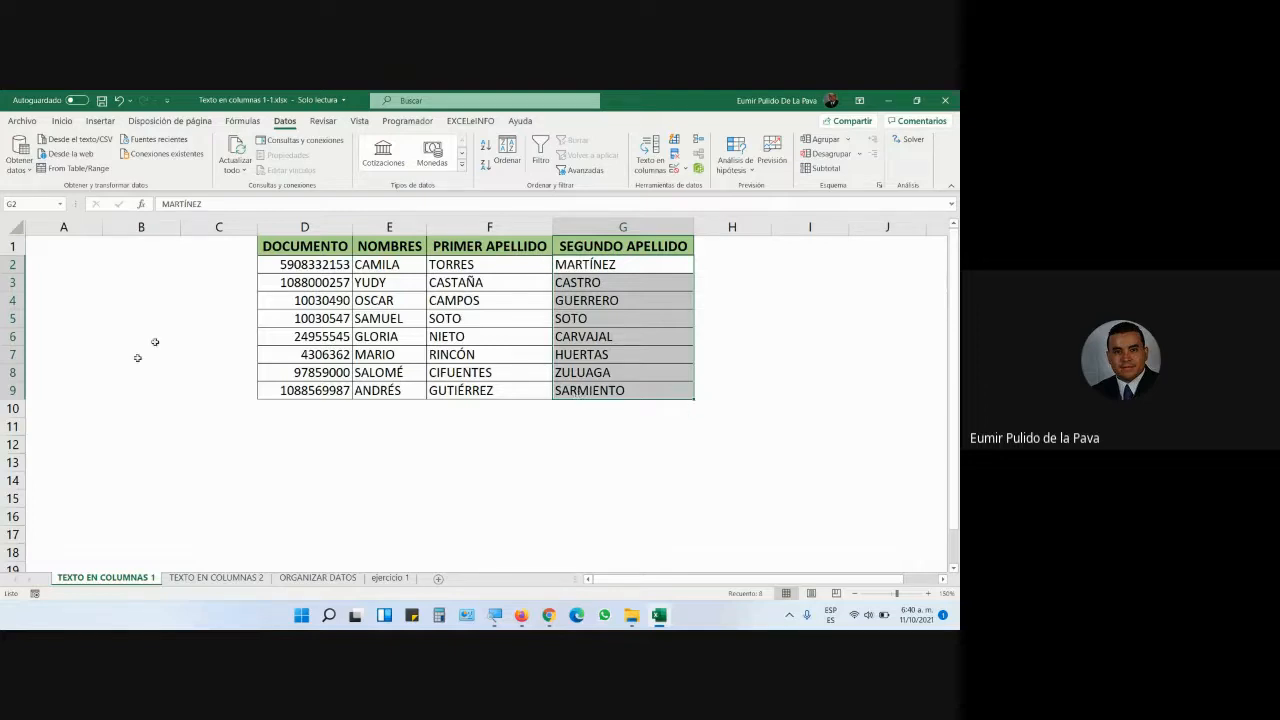
- Switch to the TEXTO EN COLUMNAS 2 sheet and enlarge its view
left_click(216, 578)
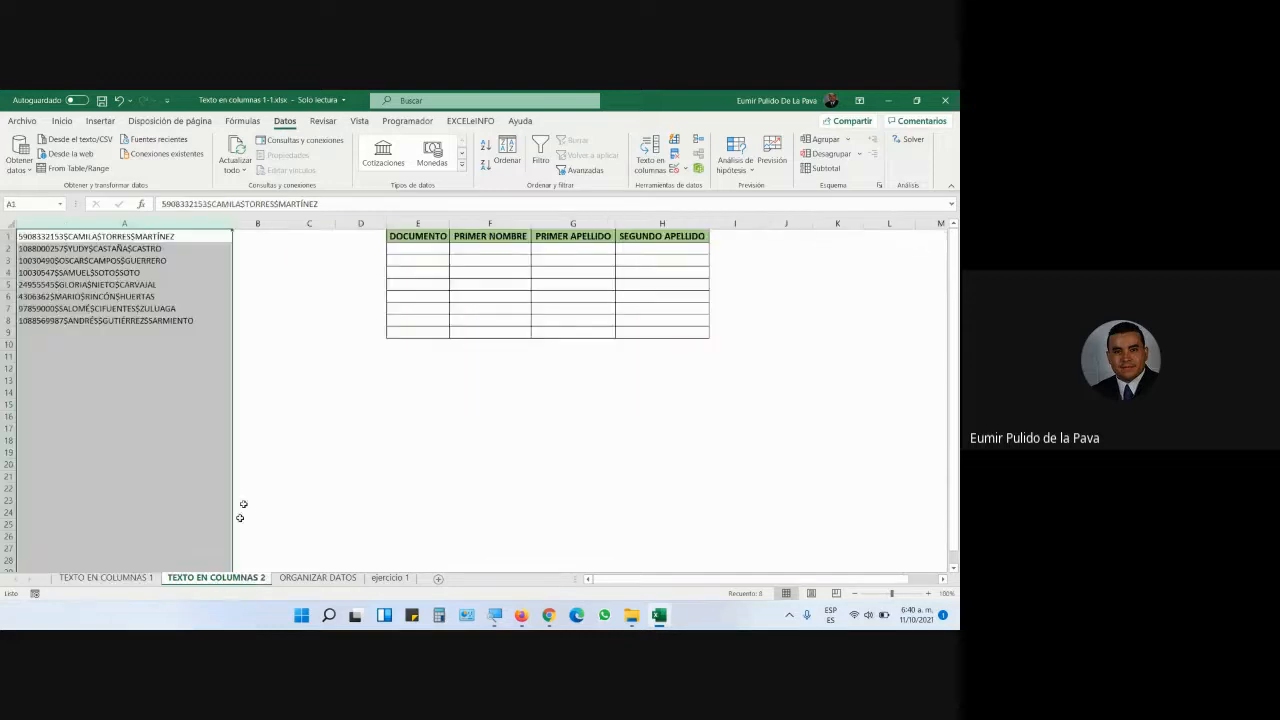
left_click(264, 452)
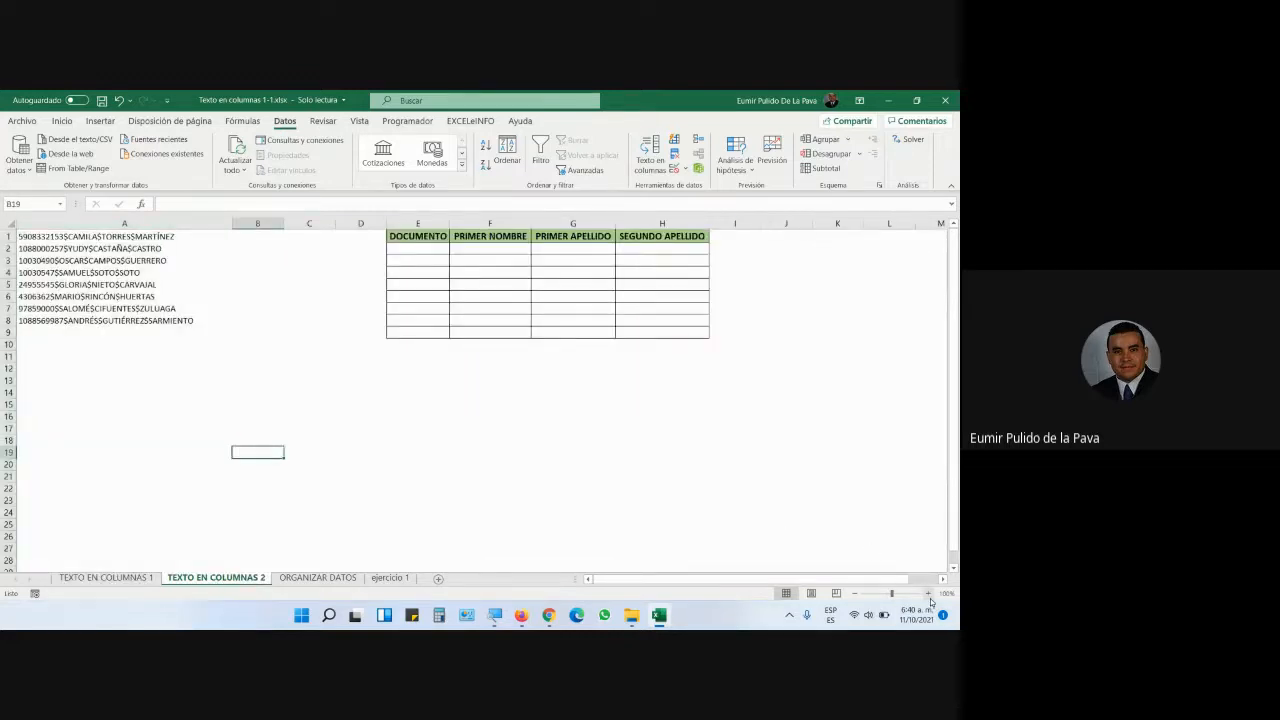
left_click(928, 594)
left_click(928, 594)
left_click(928, 594)
left_click(928, 594)
left_click(928, 594)
left_click(928, 594)
left_click(928, 594)
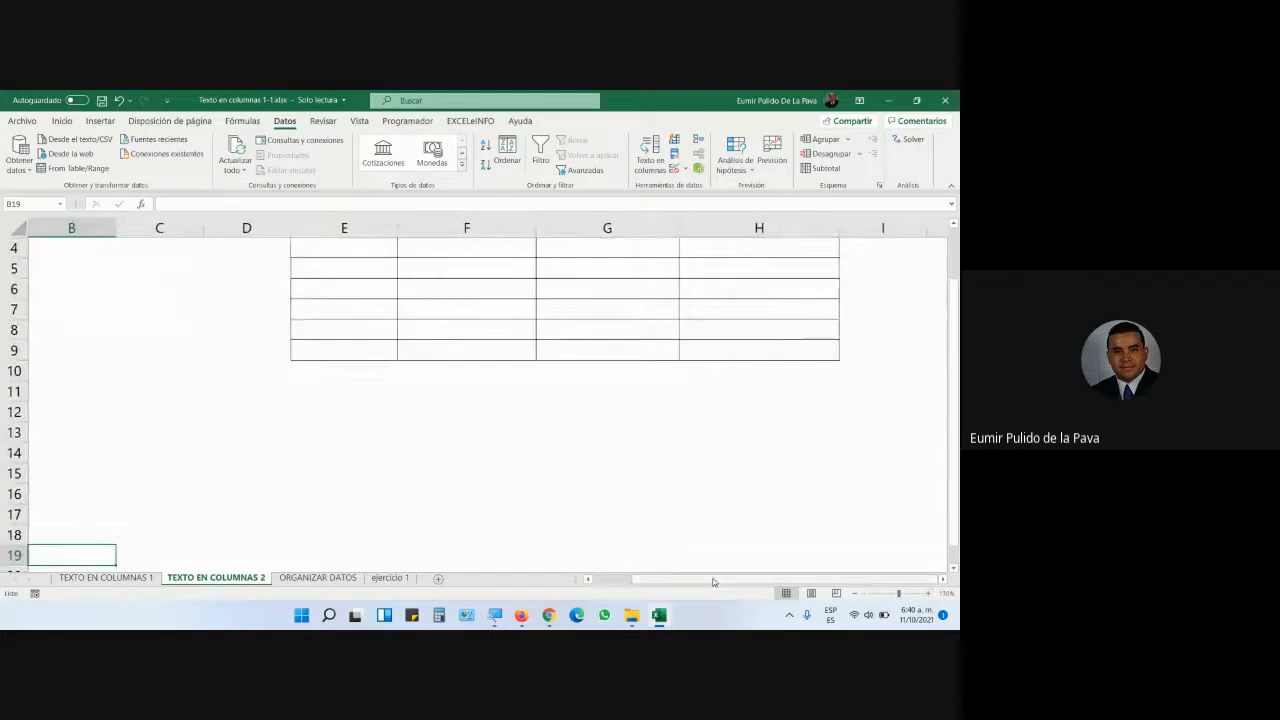
scroll(266, 449, "left", 1)
scroll(260, 450, "up", 1)
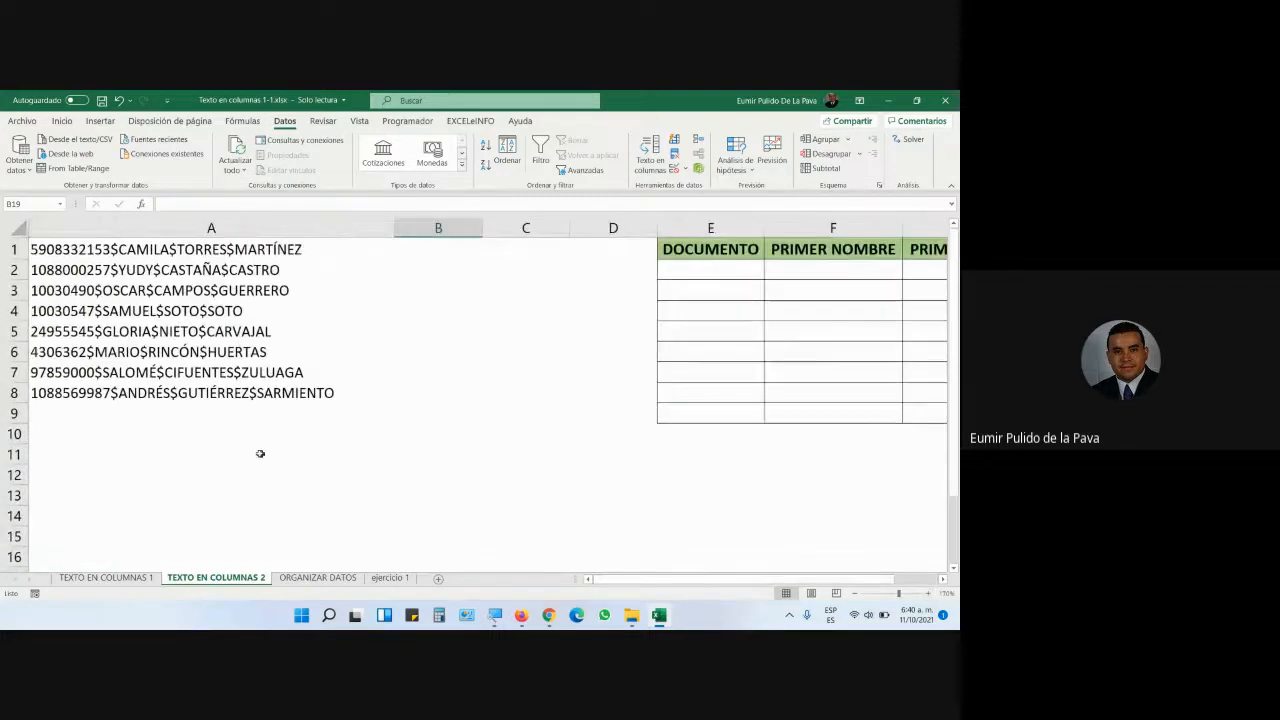
- Inspect the $-separated entry in A1, select column A, and launch Texto en columnas
left_click(90, 245)
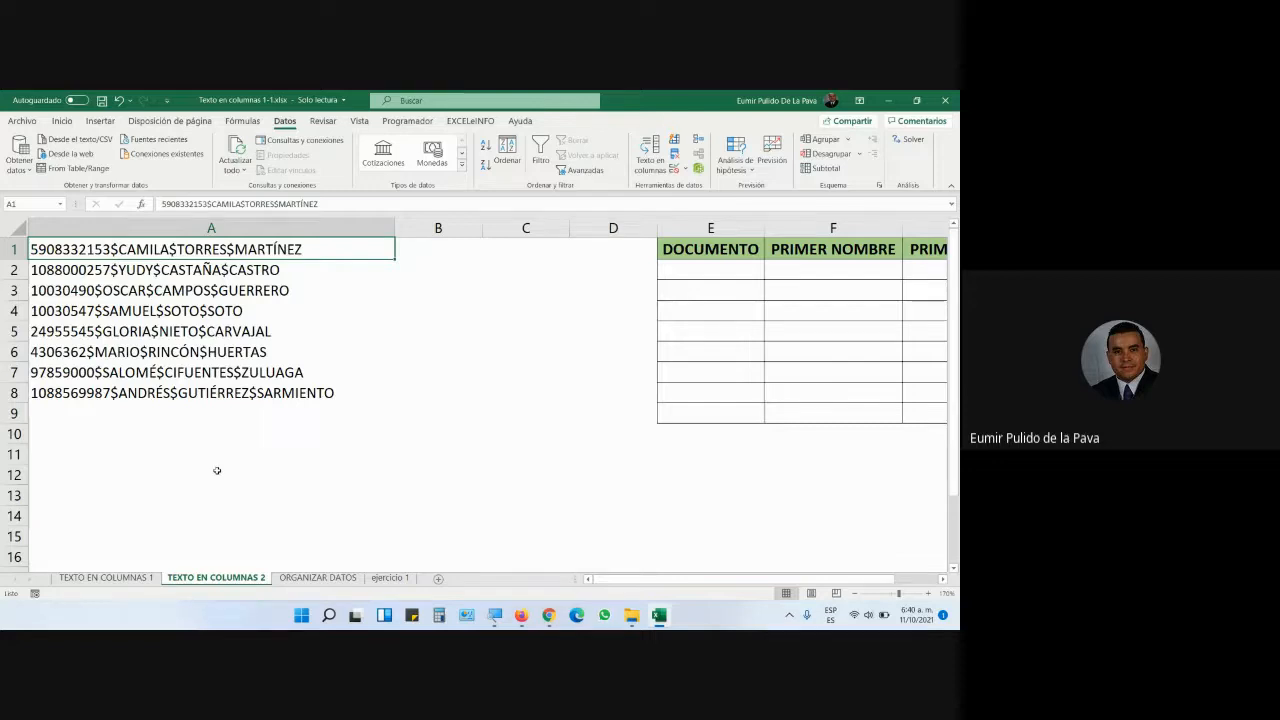
left_click(212, 229)
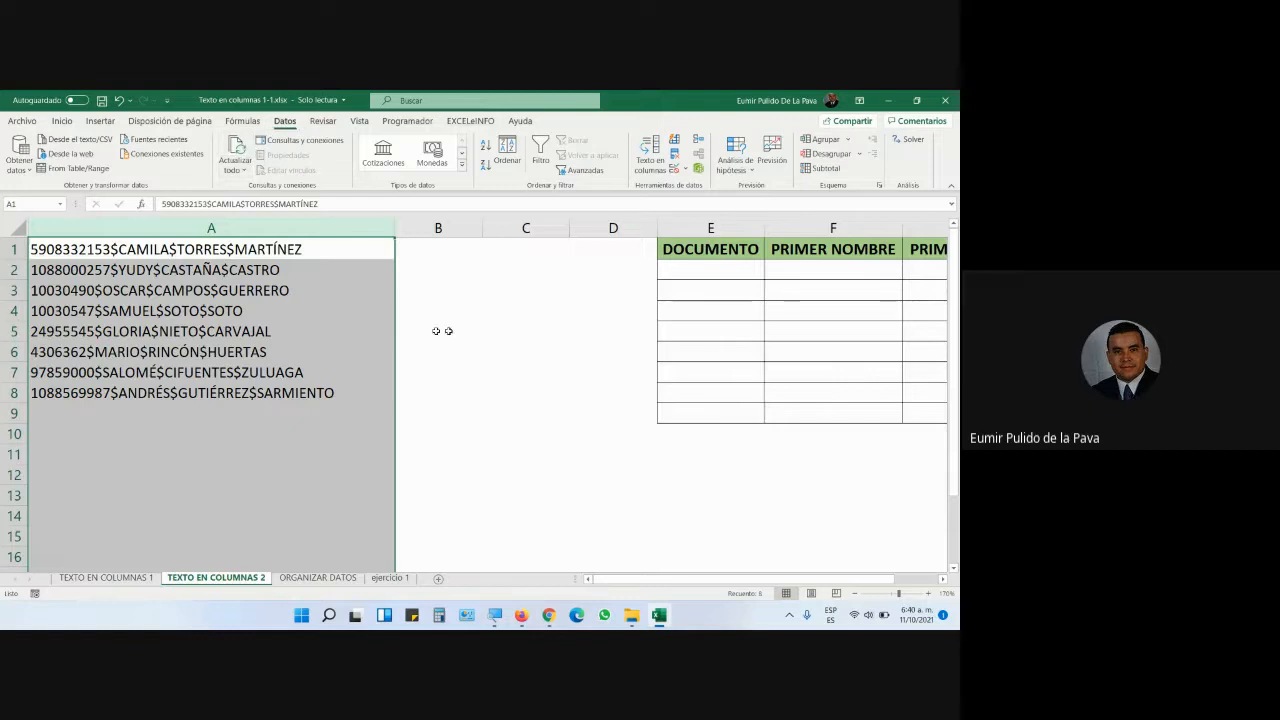
left_click(650, 155)
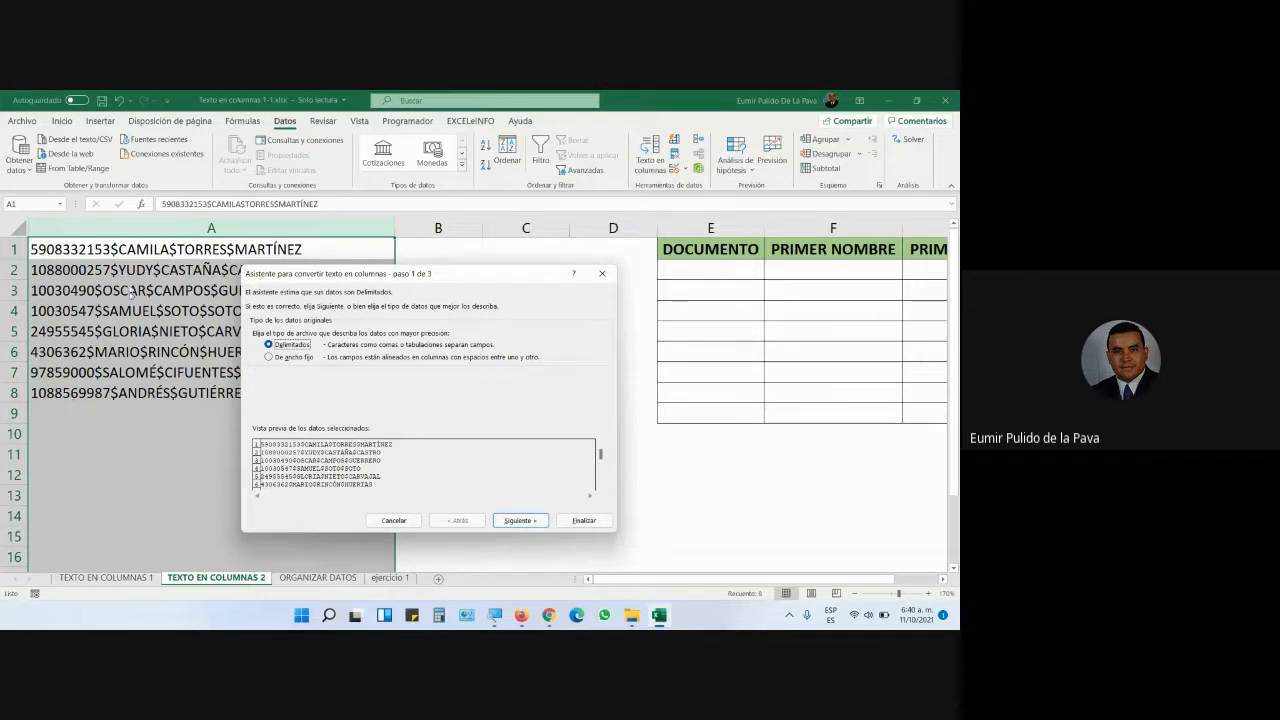
- In the Text to Columns wizard, replace the Espacio separator with a custom $ separator
left_click(519, 520)
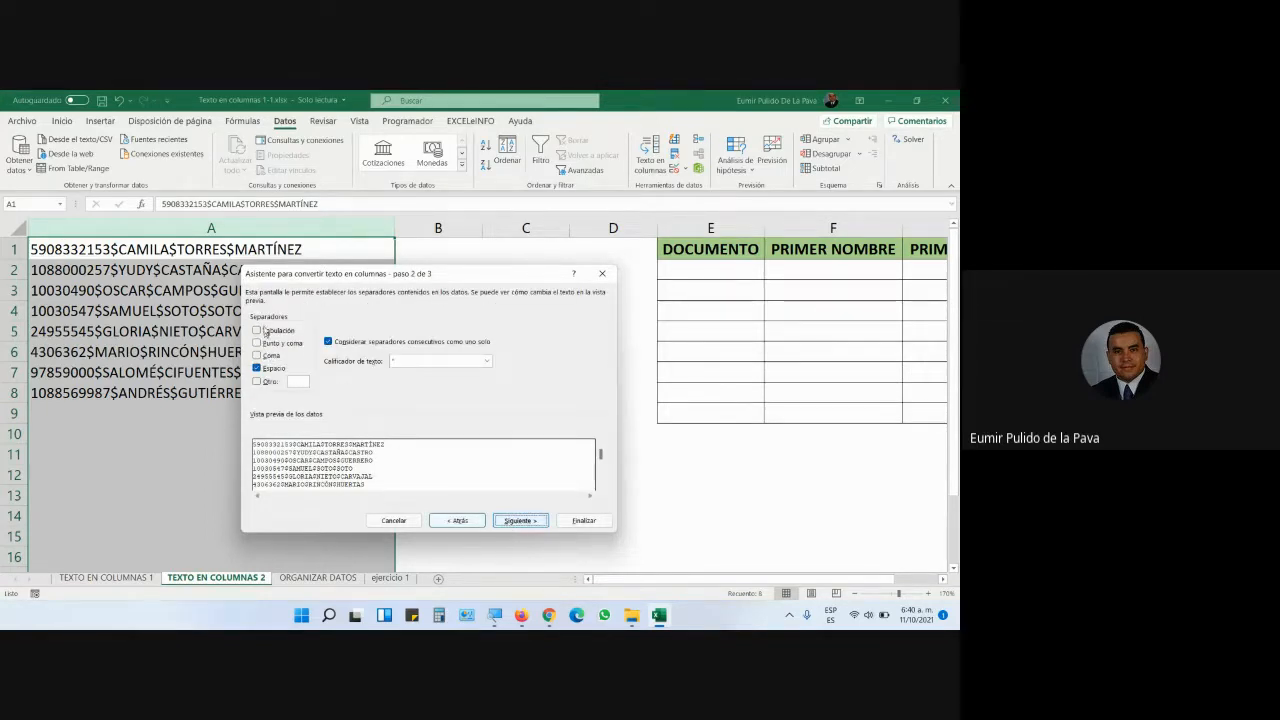
left_click(492, 604)
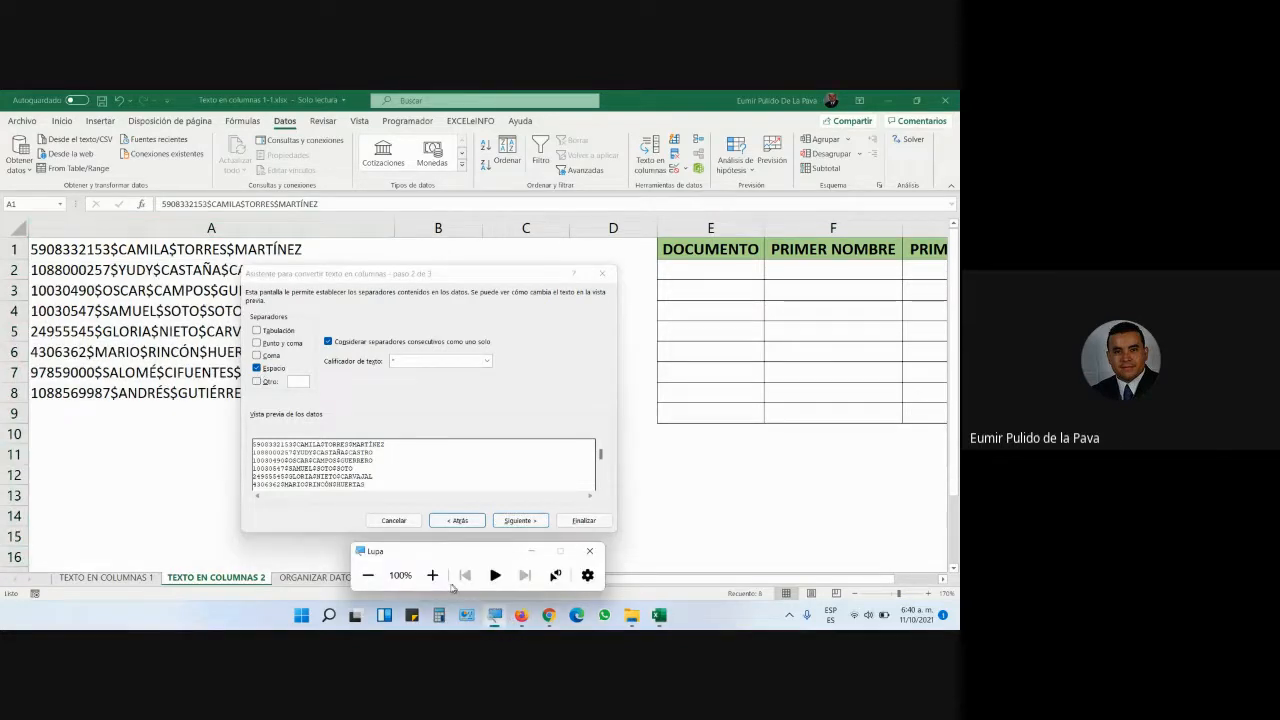
left_click(432, 575)
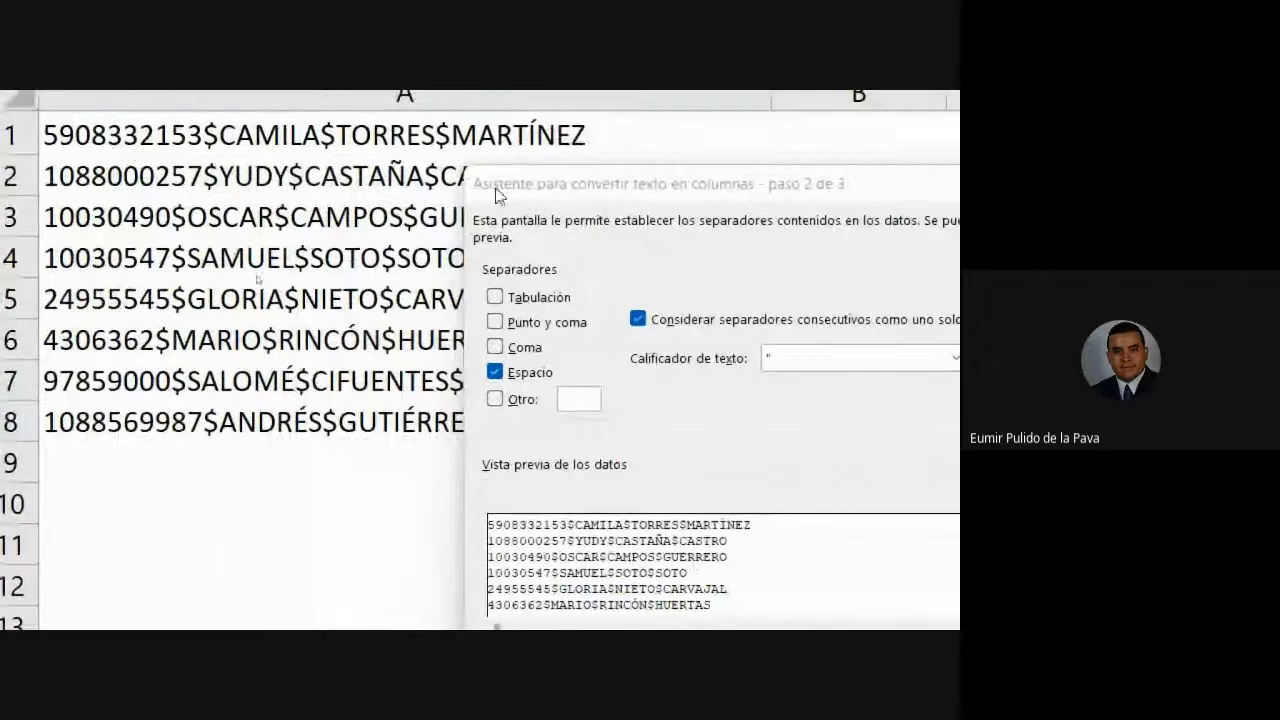
left_click_drag(520, 197, 675, 152)
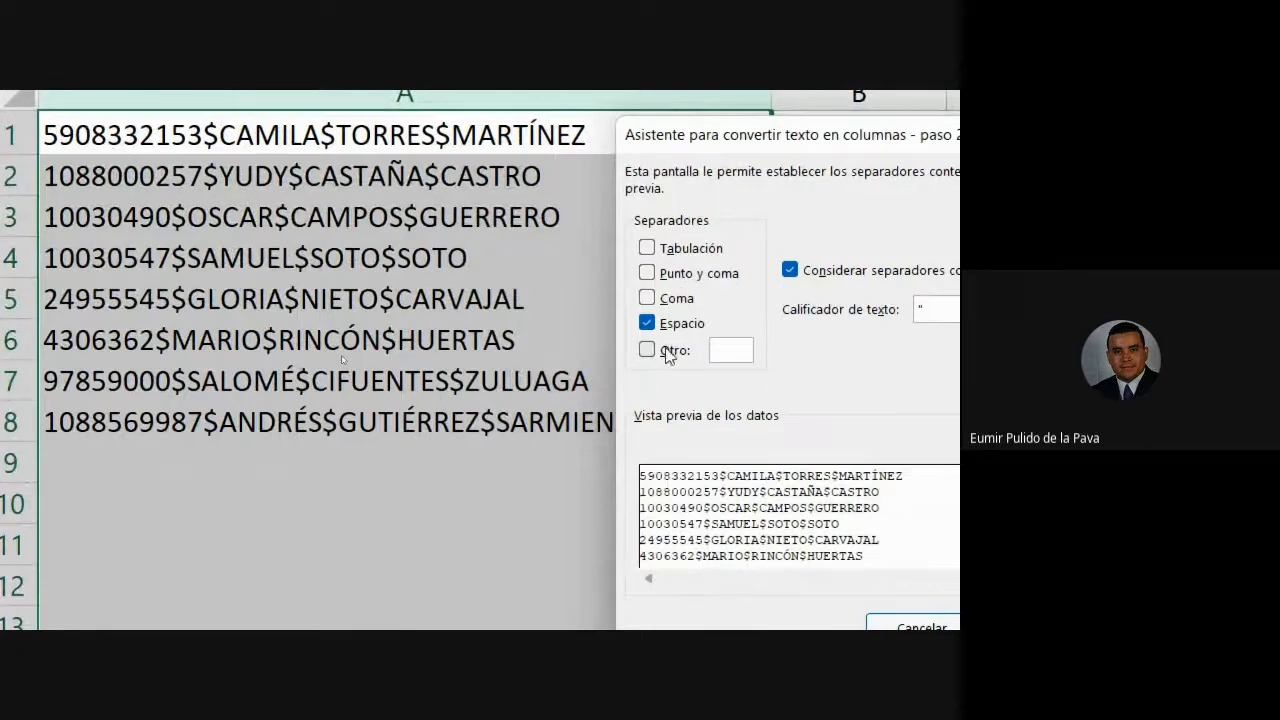
left_click(647, 322)
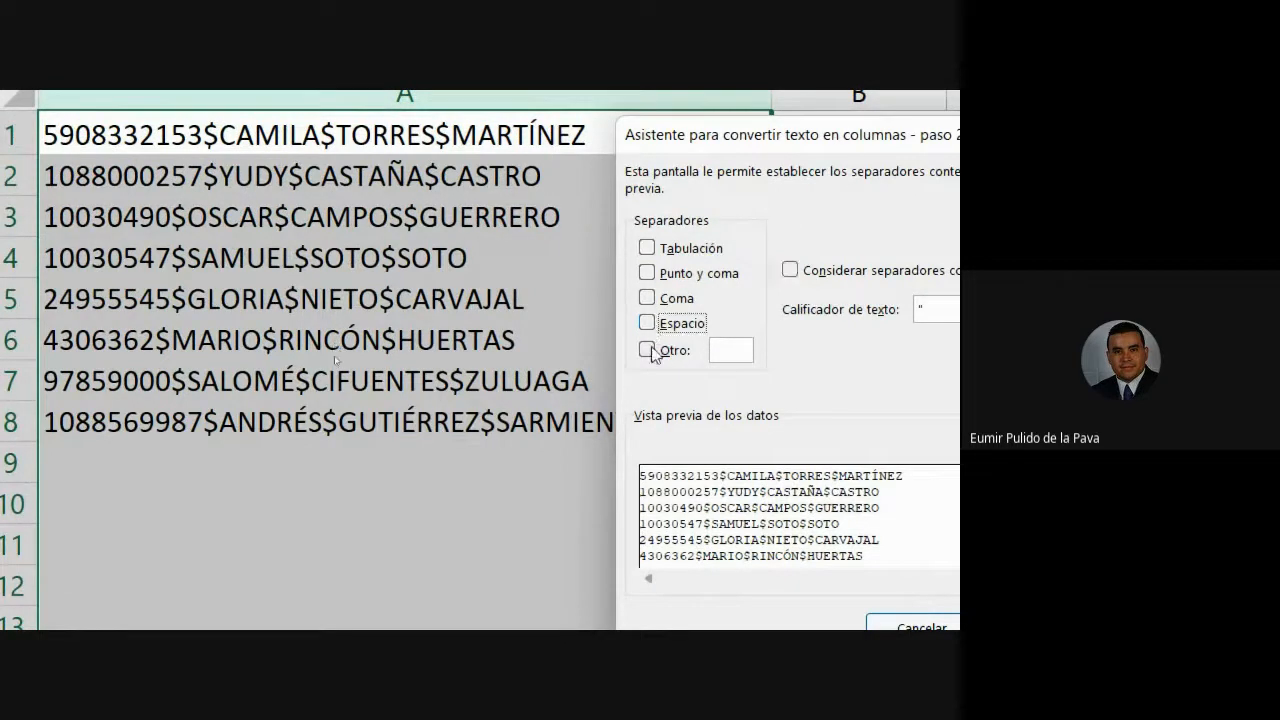
left_click(647, 350)
left_click(731, 352)
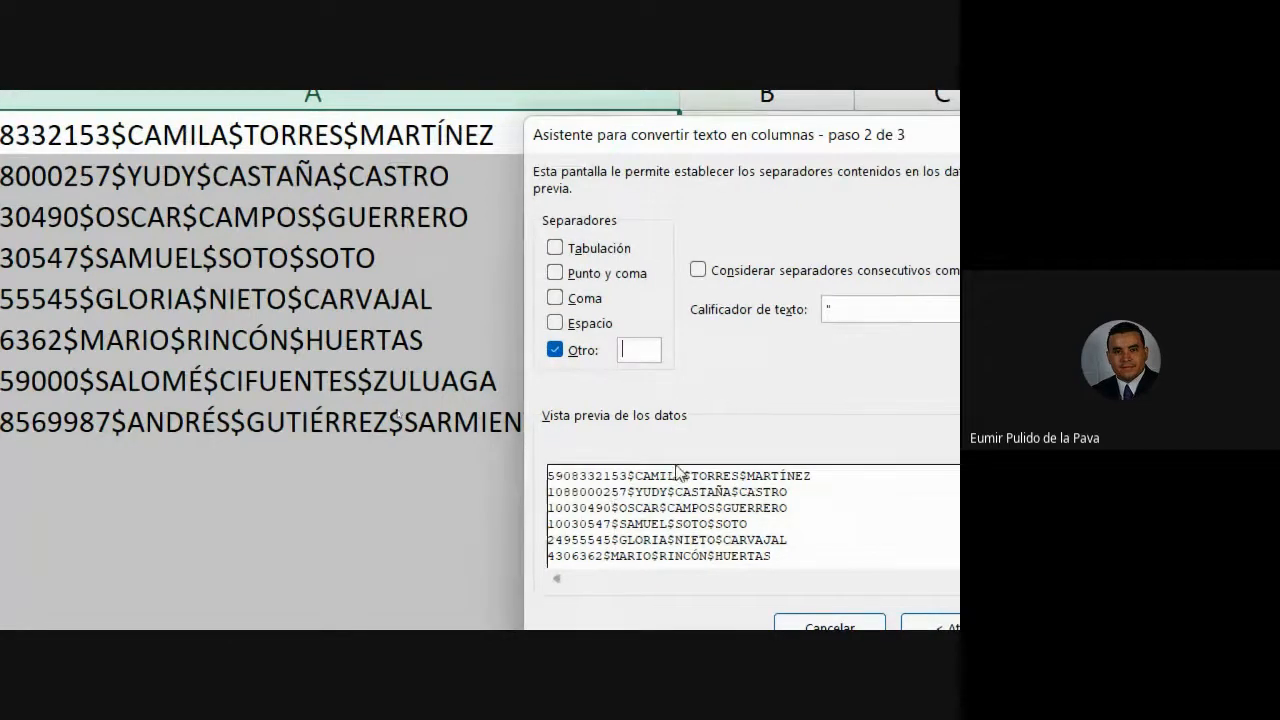
type("$")
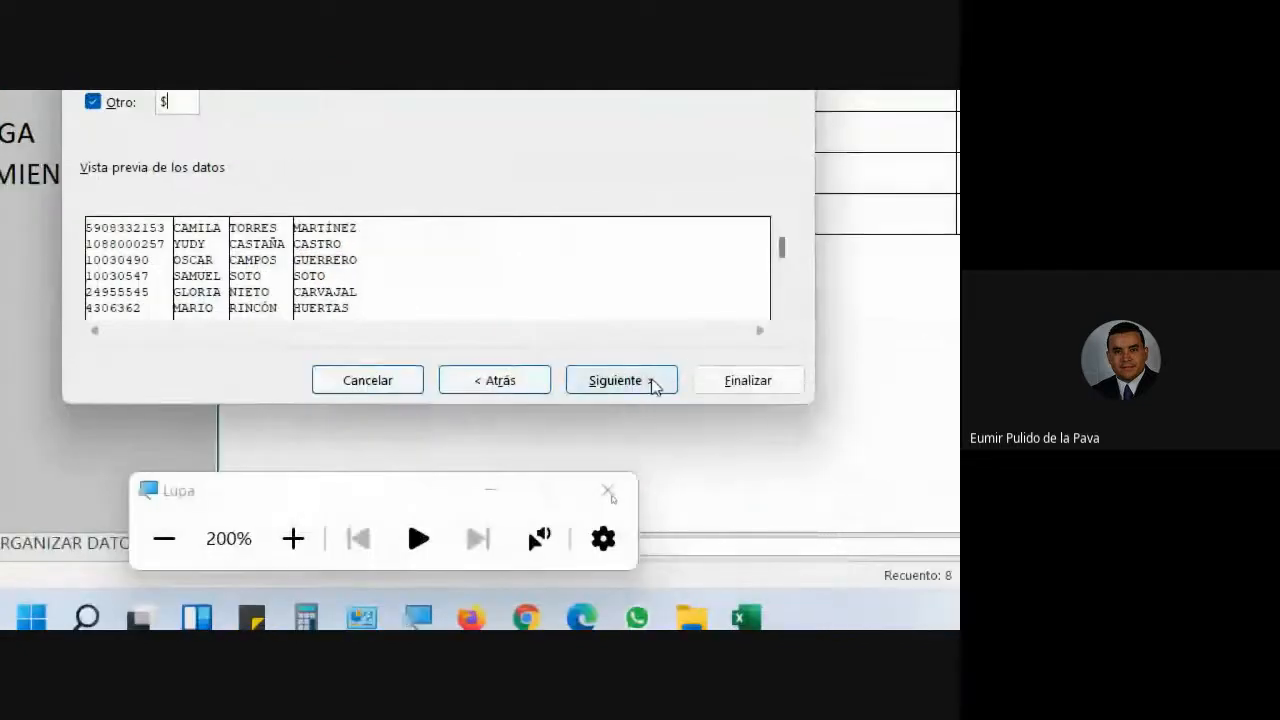
- Finish the wizard, splitting column A into four columns on $
left_click(650, 382)
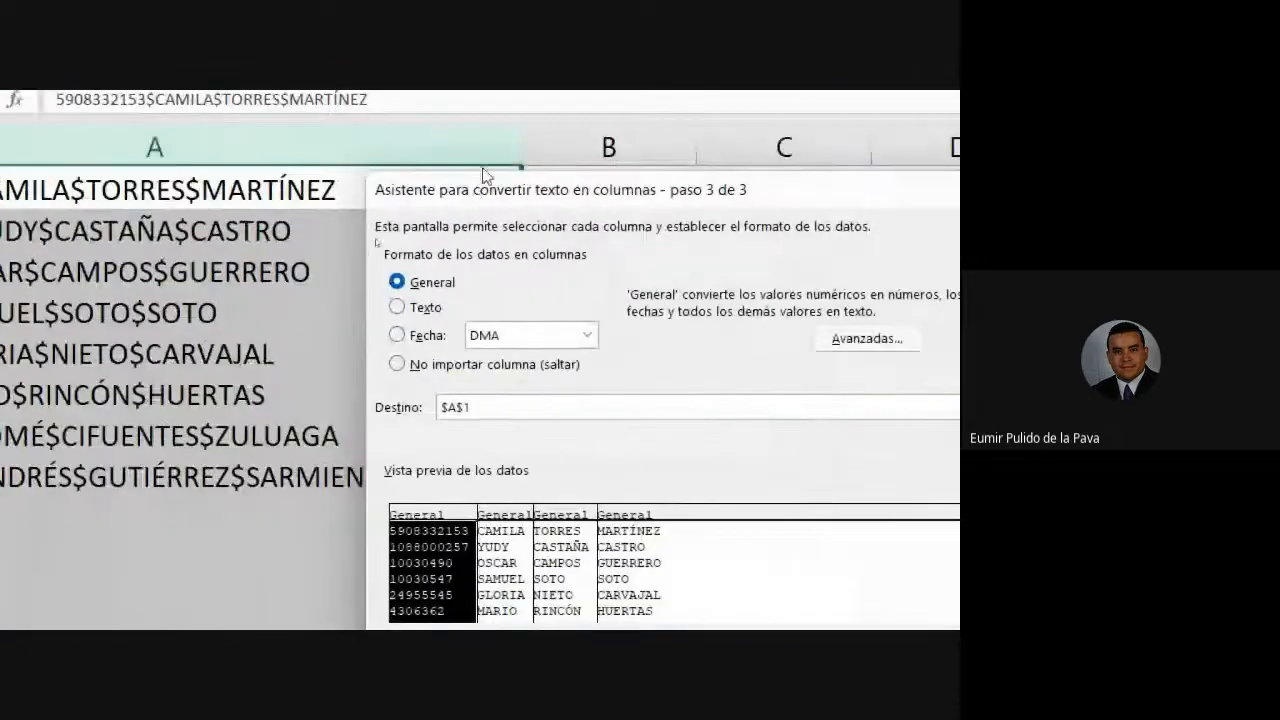
left_click_drag(325, 191, 265, 394)
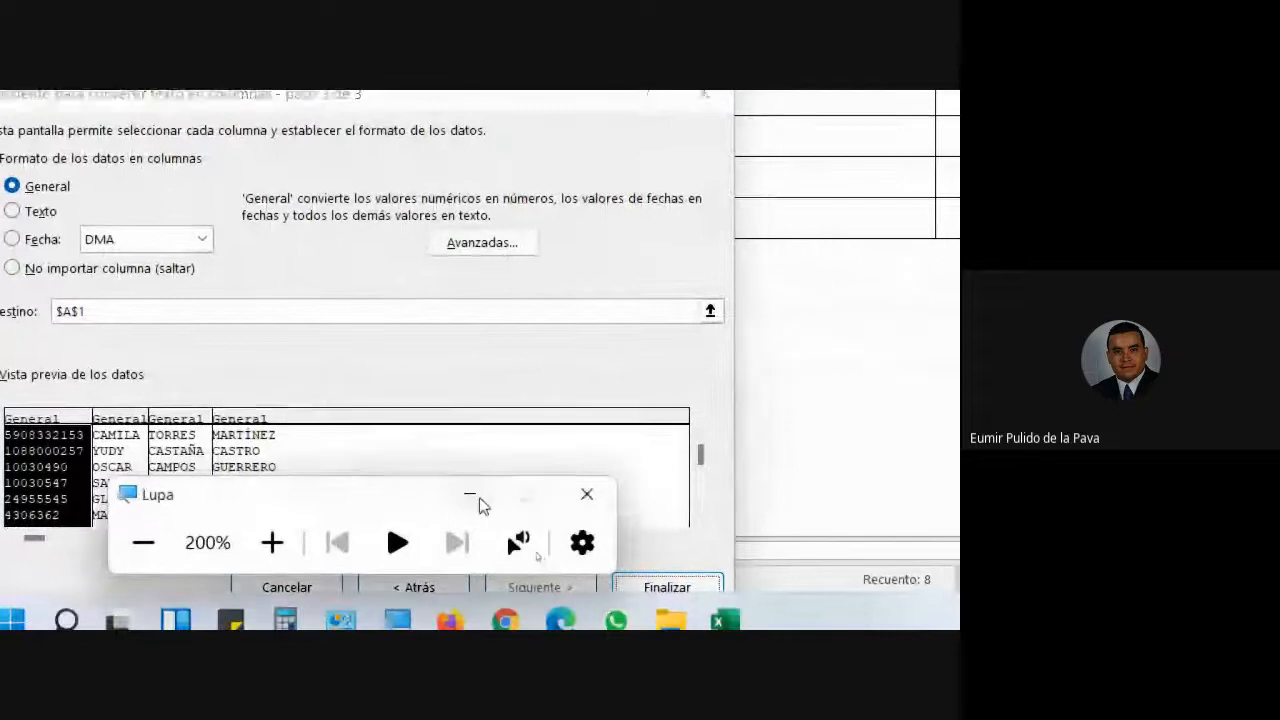
left_click(469, 494)
left_click(630, 587)
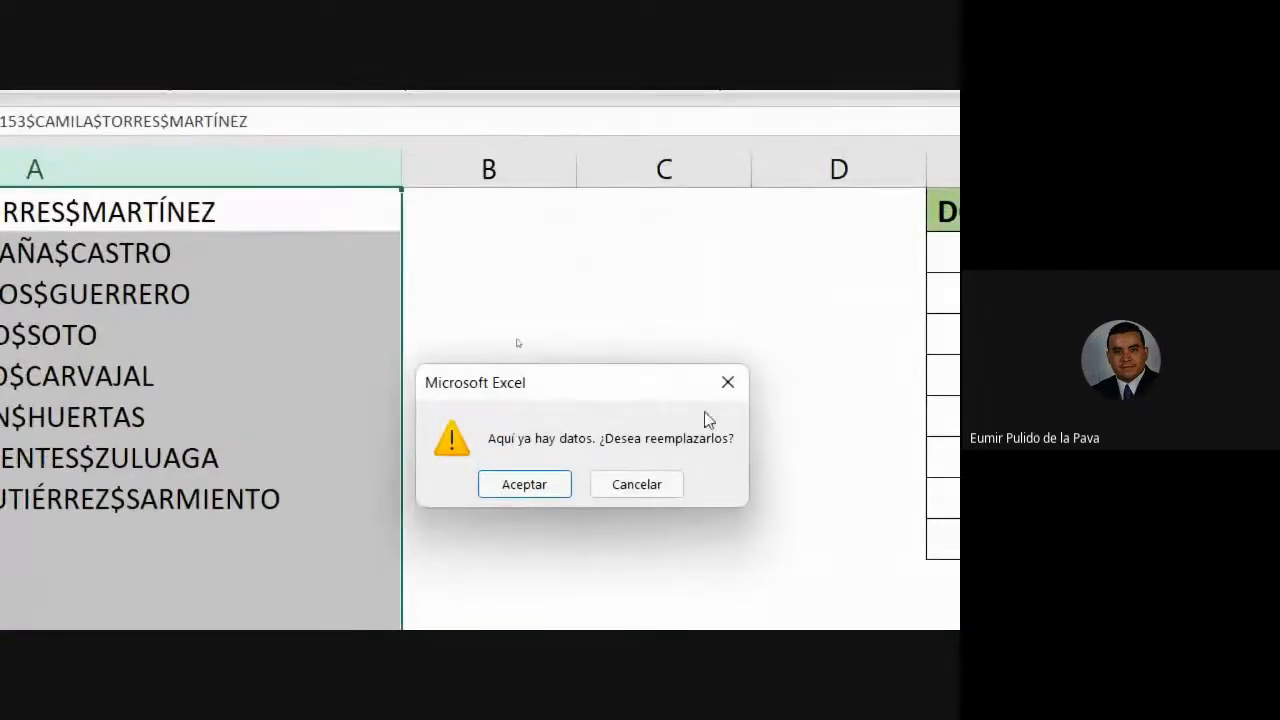
- Confirm replacing the data, then move the split records from A1:D8 into the table at E2:H9
left_click(519, 479)
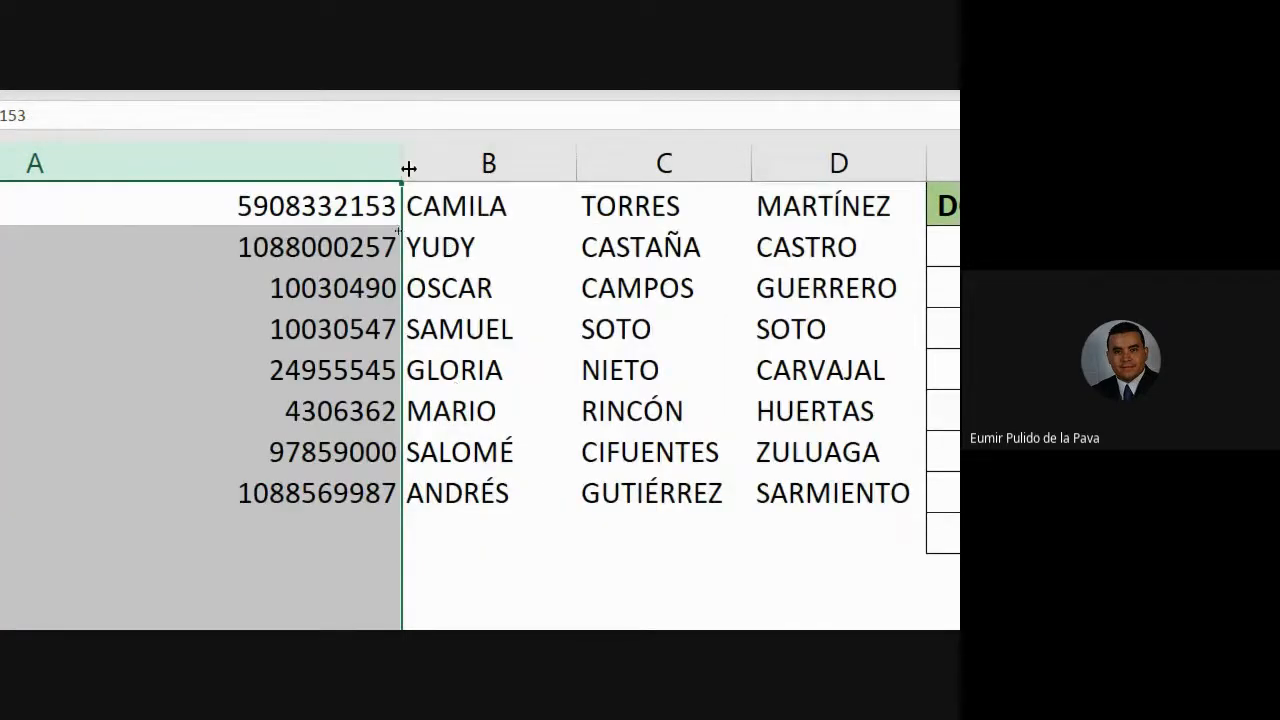
scroll(400, 163, "right", 2)
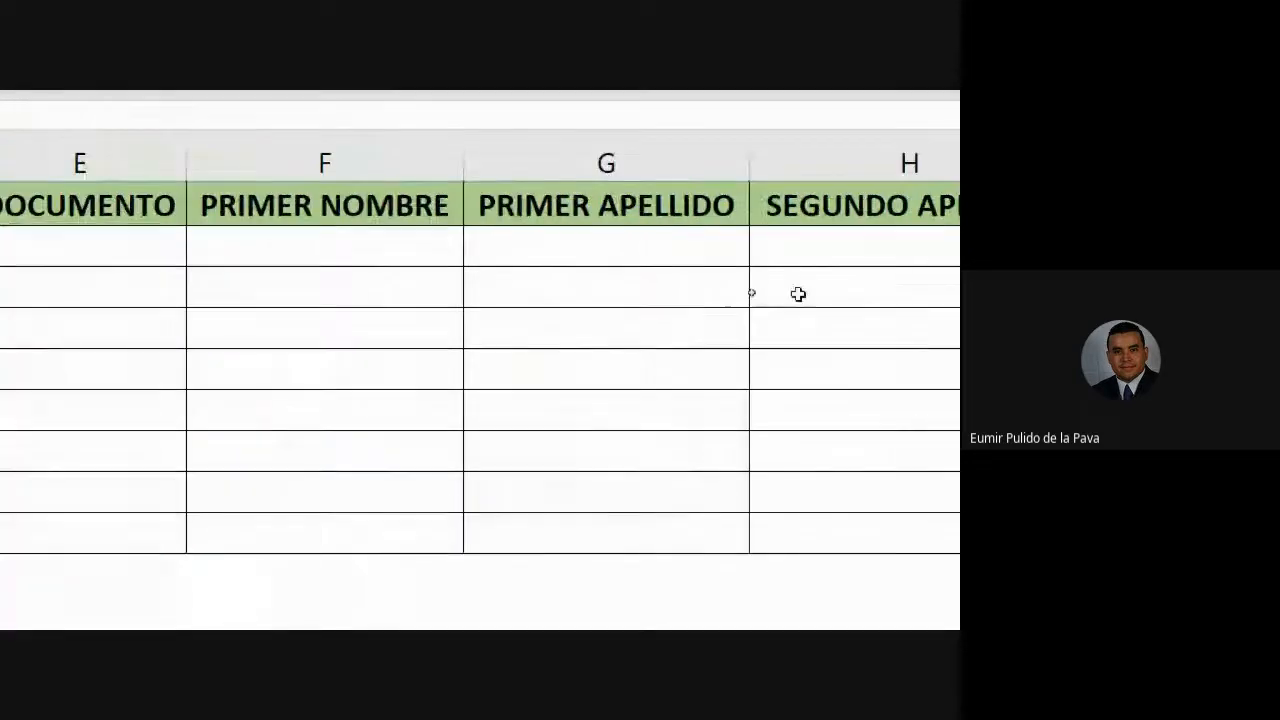
left_click_drag(160, 203, 663, 494)
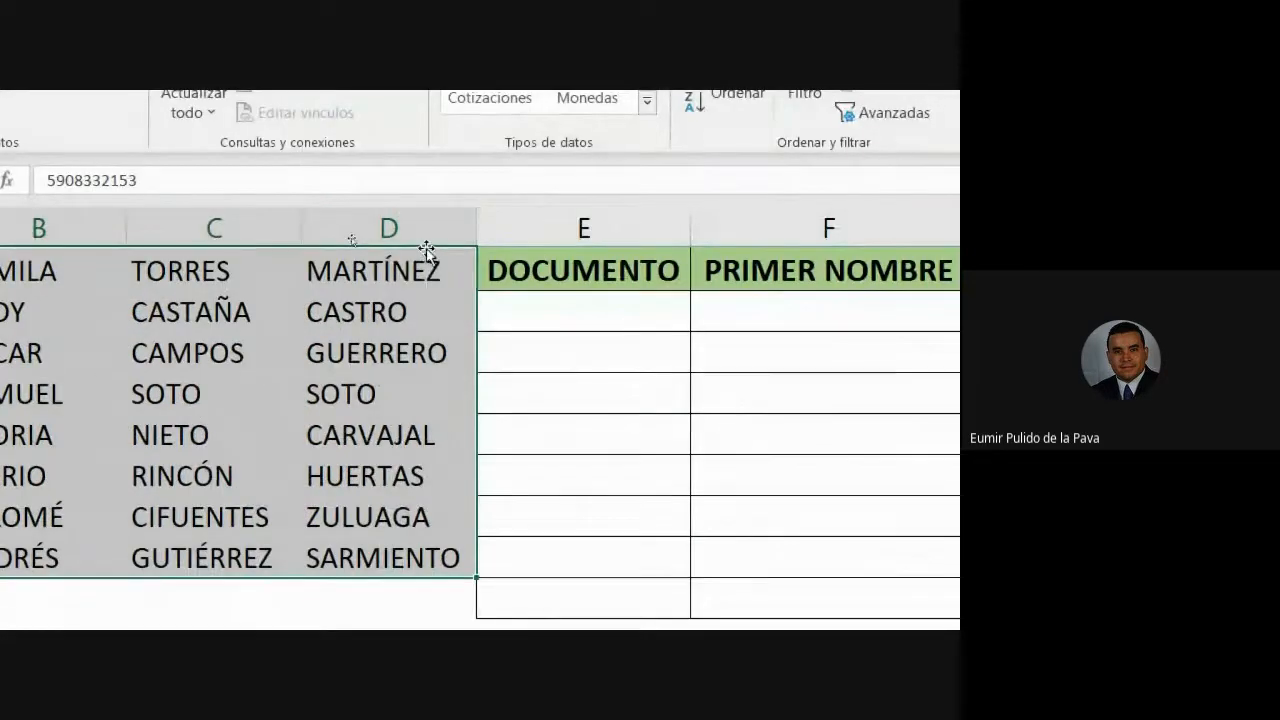
left_click_drag(426, 247, 1174, 337)
left_click_drag(930, 337, 1067, 333)
left_click_drag(930, 333, 930, 333)
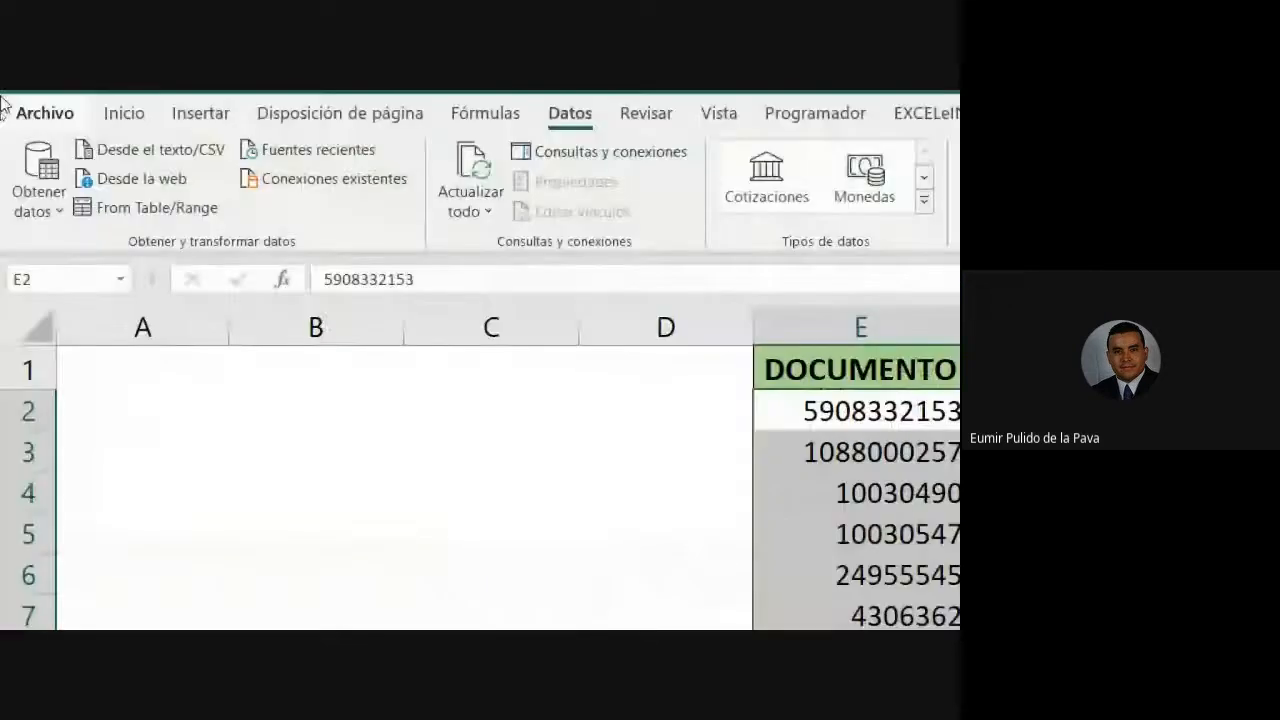
- Give the filled E2:H9 table All Borders and turn off screen magnification
left_click(115, 115)
left_click(283, 201)
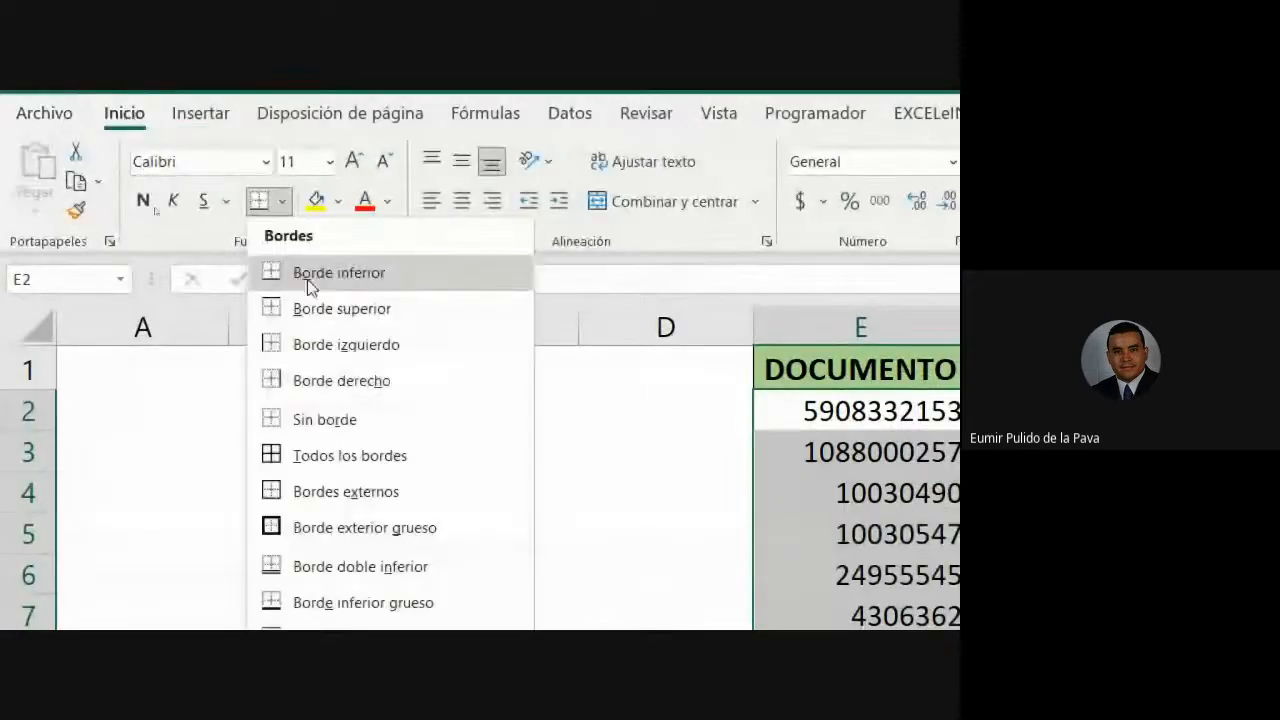
left_click(422, 462)
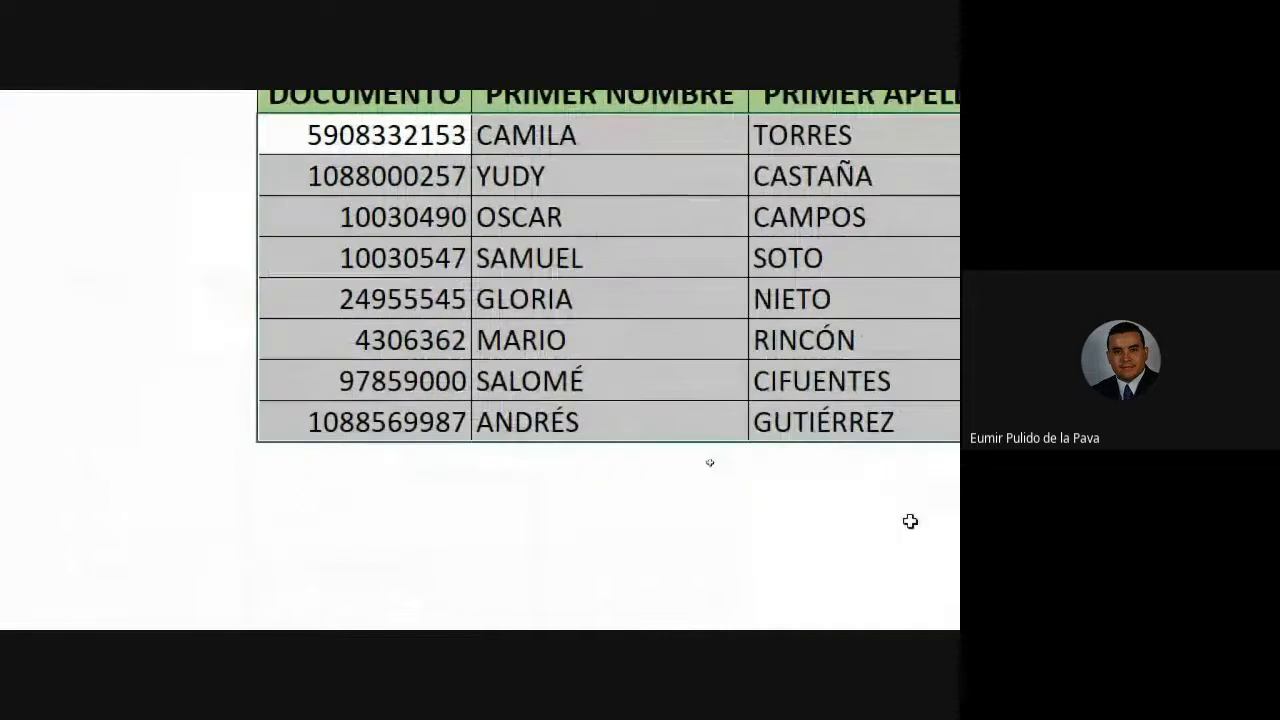
left_click(591, 554)
left_click(400, 600)
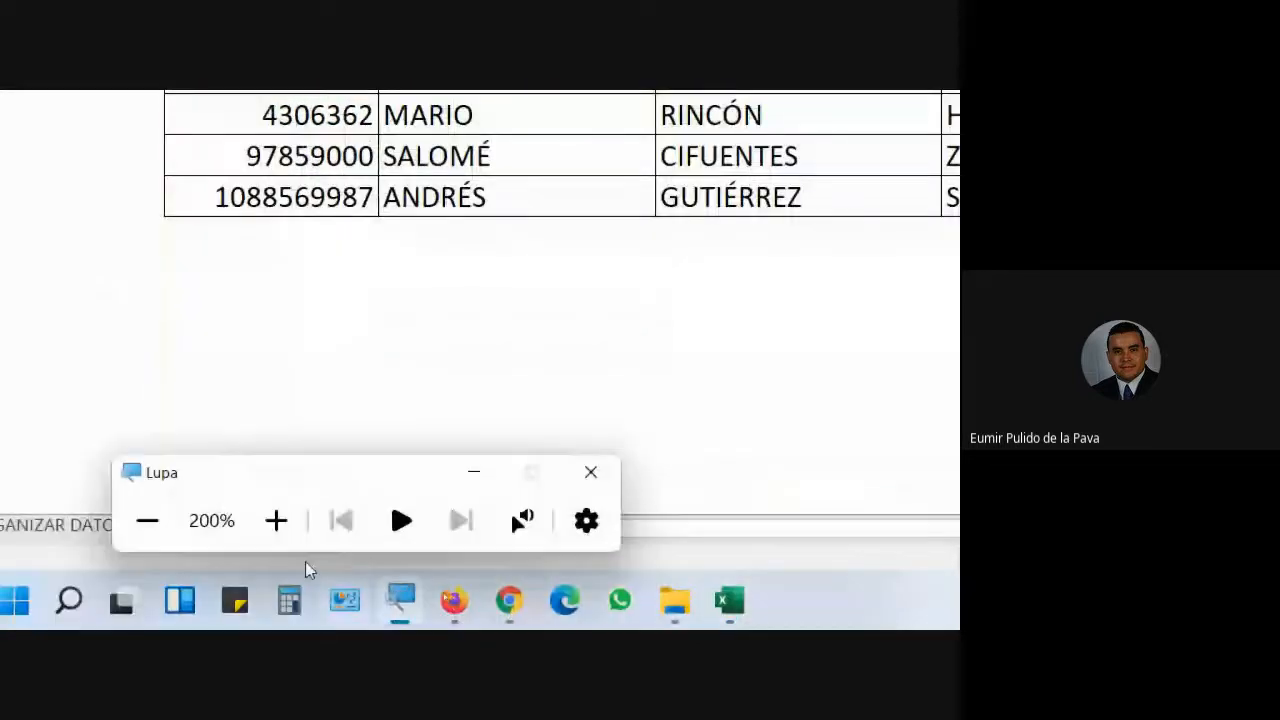
left_click(146, 517)
key("super+Escape")
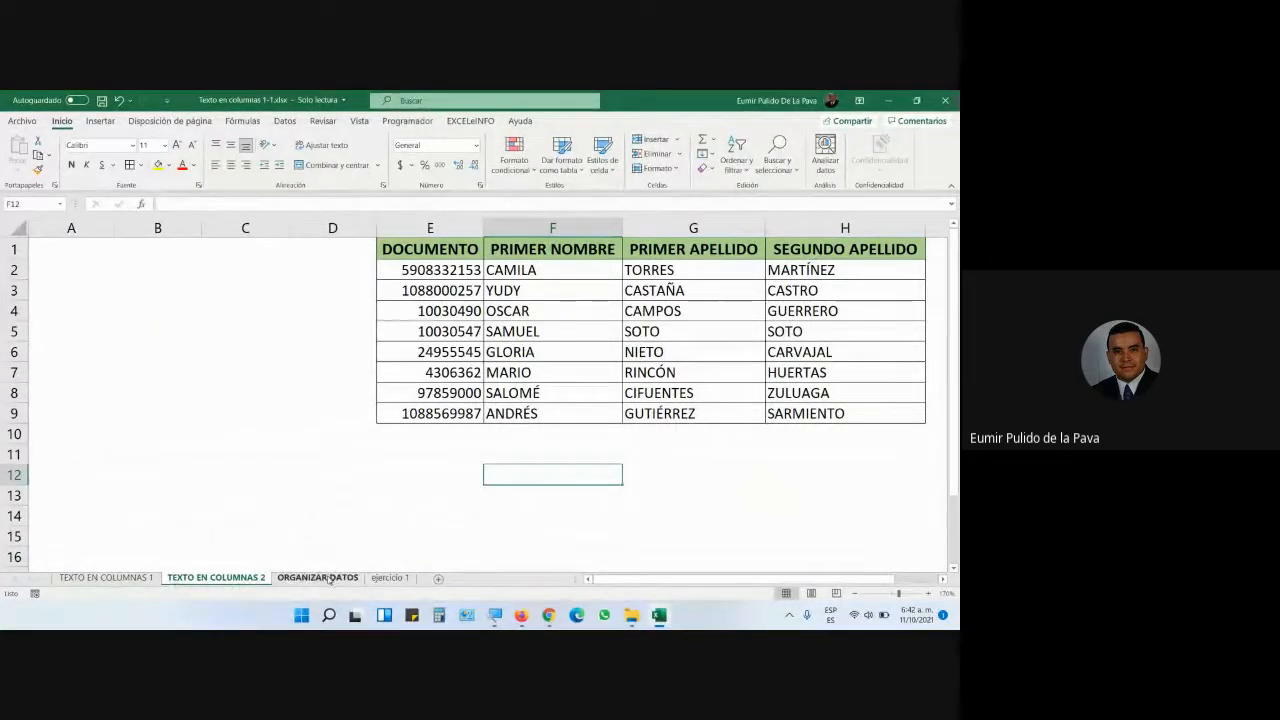
- Show the ORGANIZAR DATOS sheet zoomed in on its APRENDIZ name list, after a glance at ejercicio 1
left_click(318, 578)
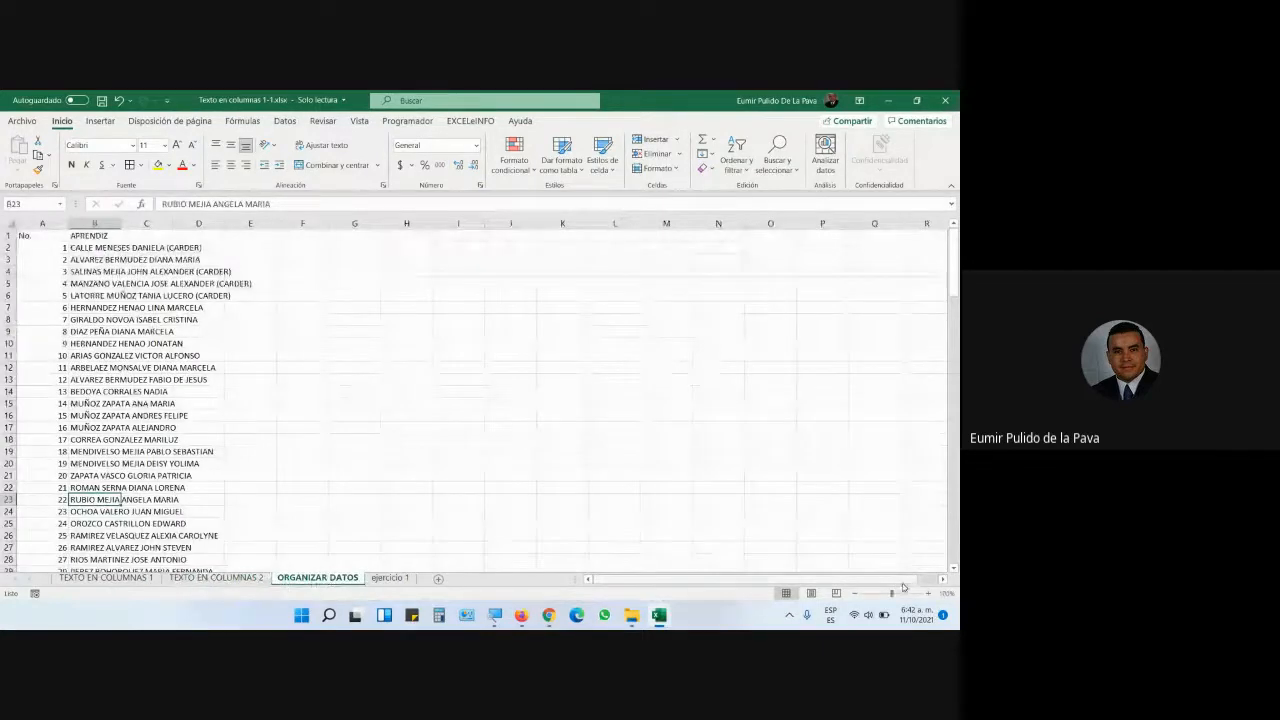
left_click(926, 595)
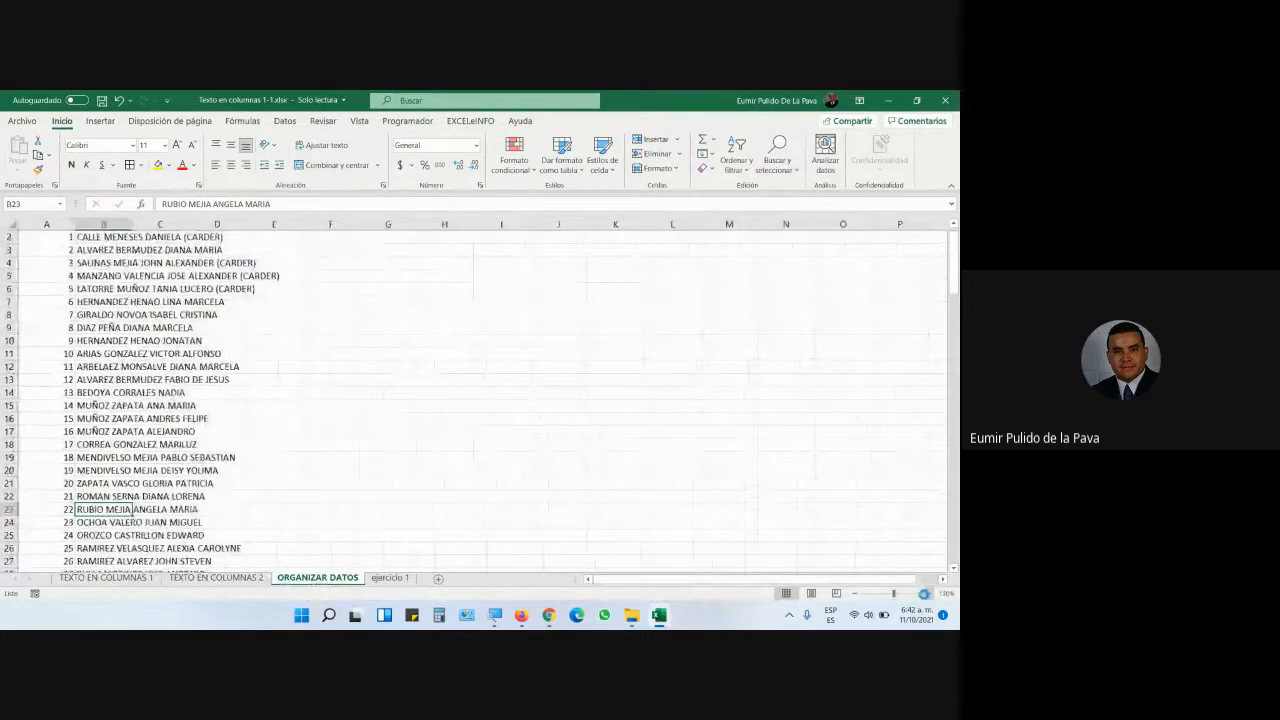
left_click(926, 595)
left_click(926, 595)
left_click(926, 595)
scroll(377, 464, "up", 2)
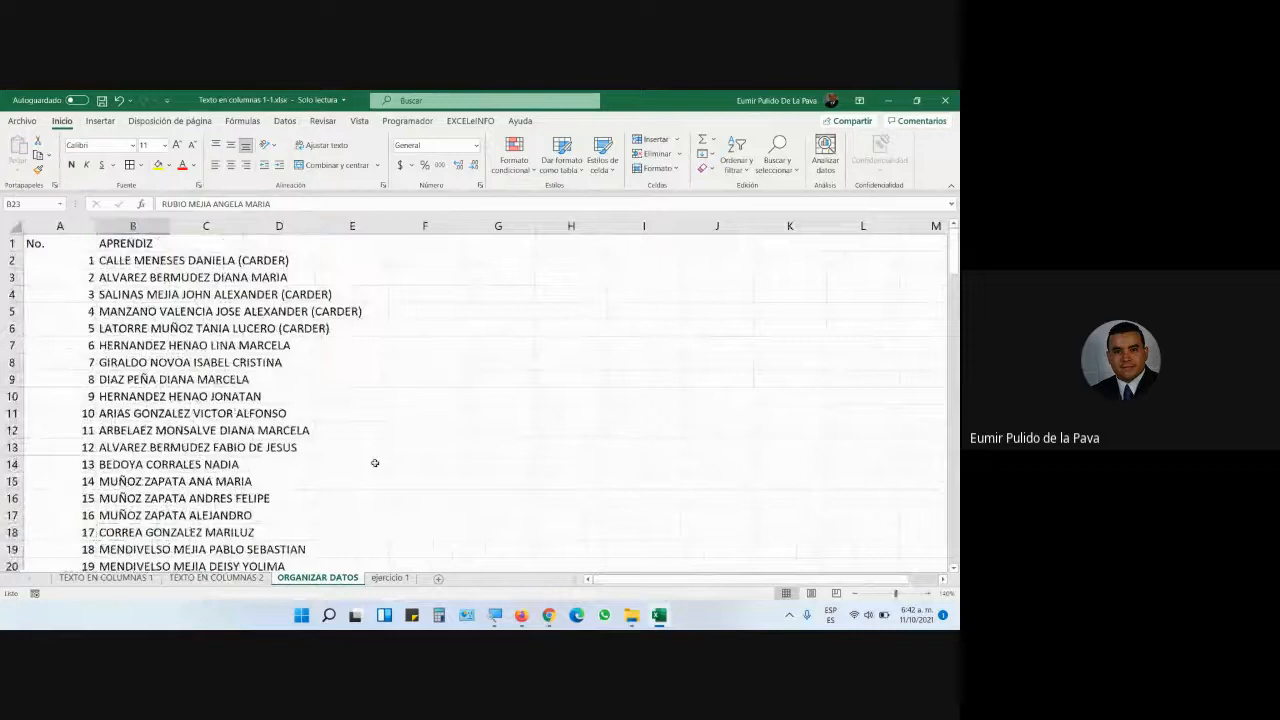
left_click(391, 580)
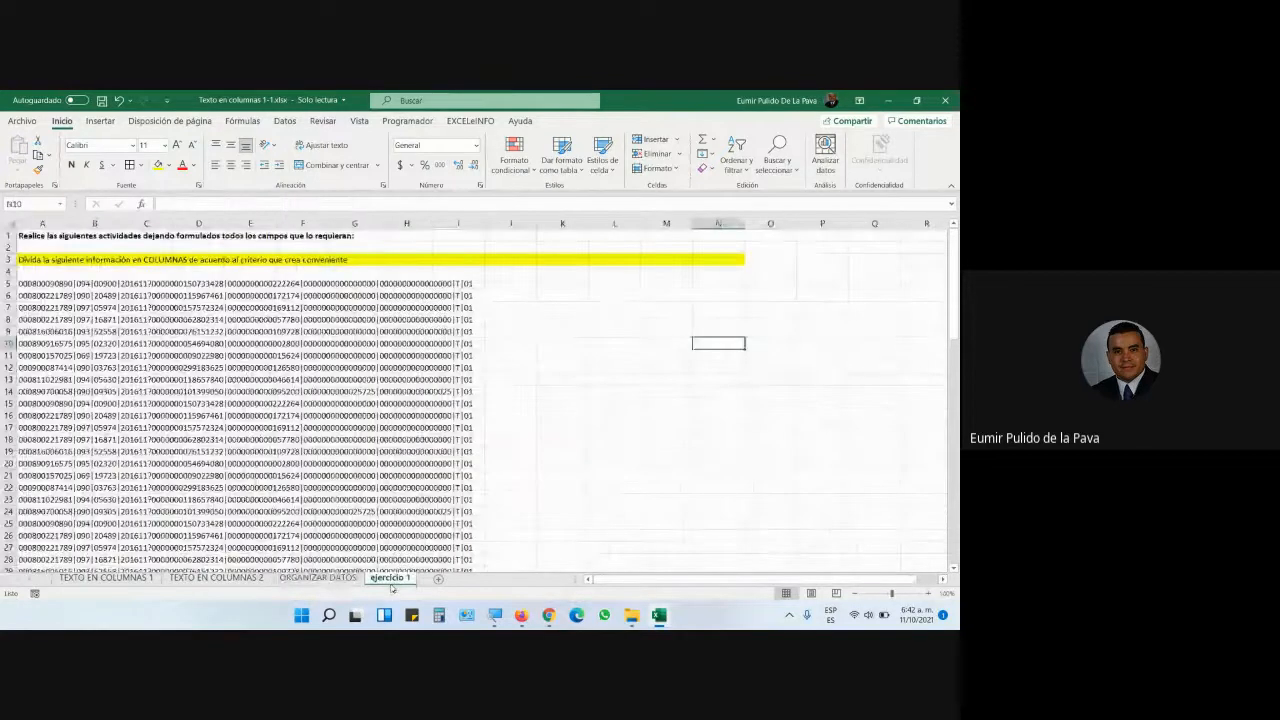
key("ctrl+Page_Up")
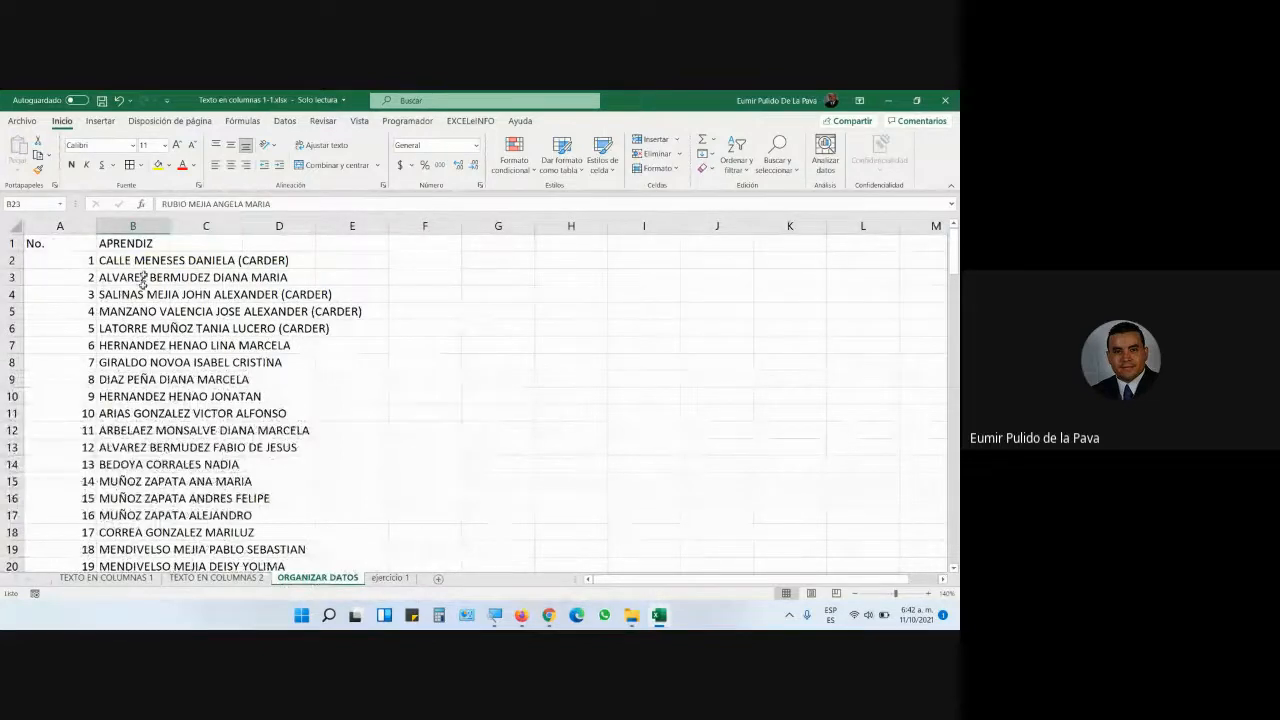
double_click(169, 221)
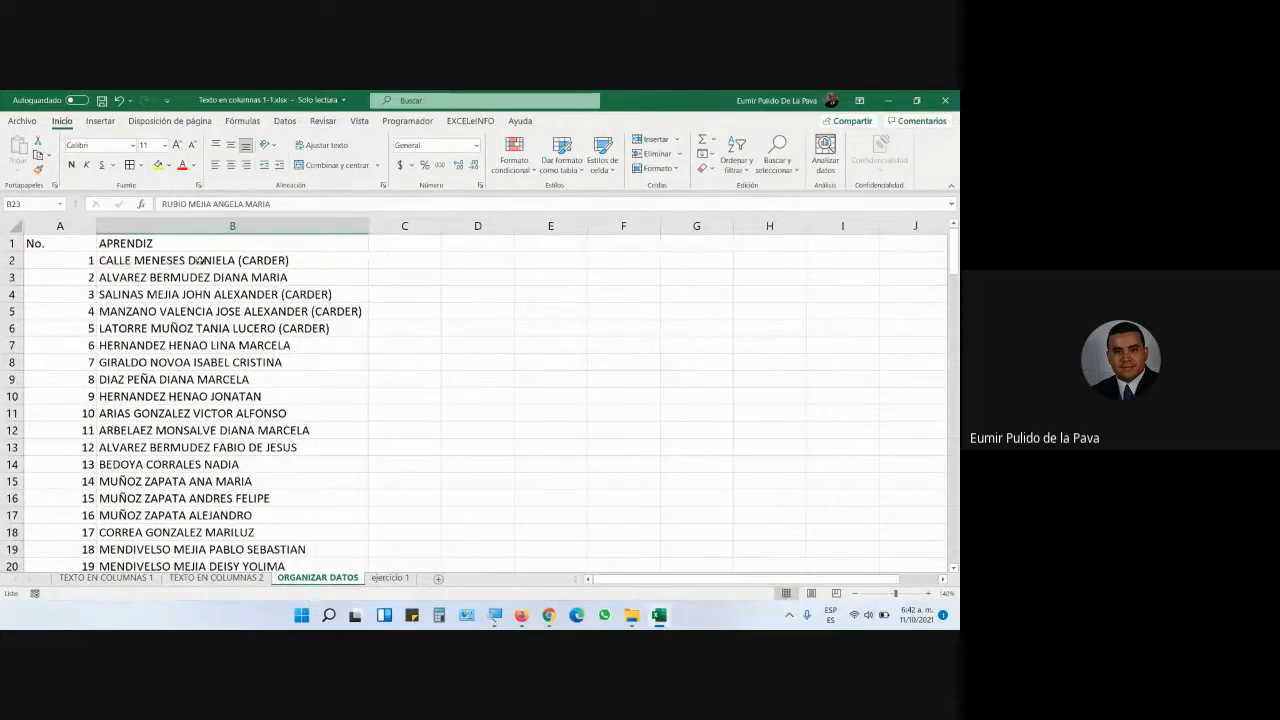
left_click(216, 239)
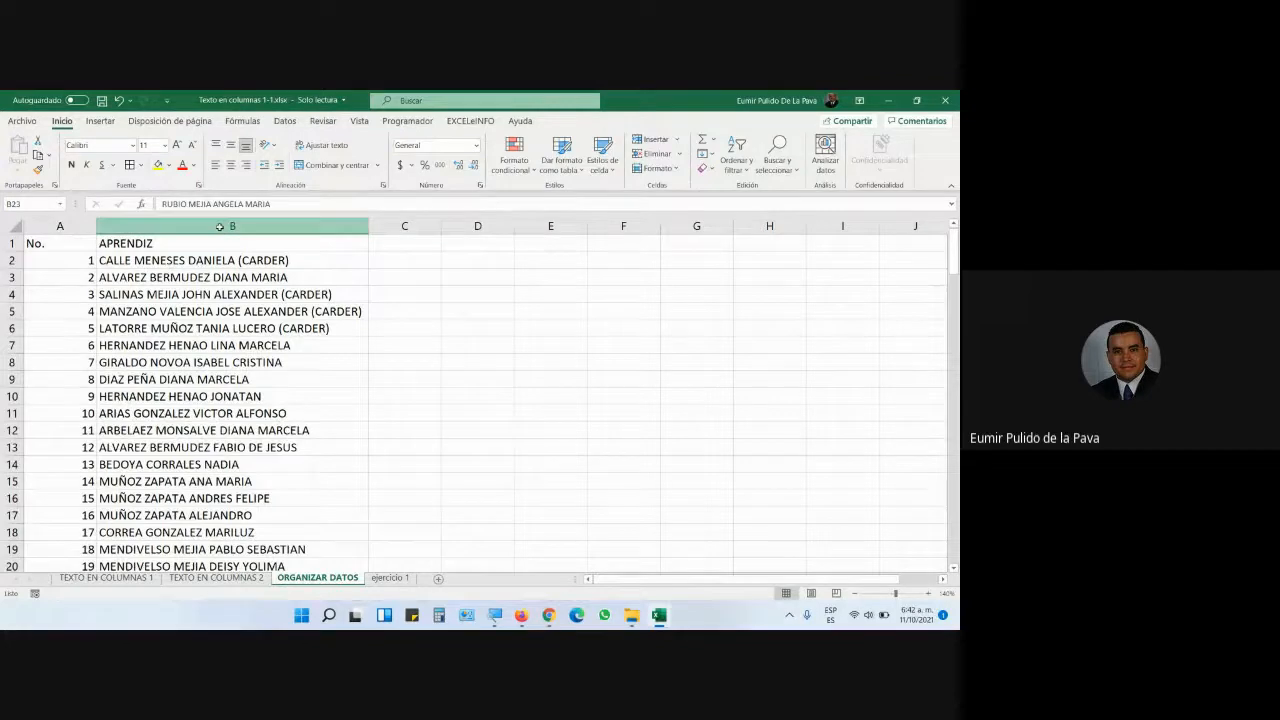
key("ctrl+shift+Down")
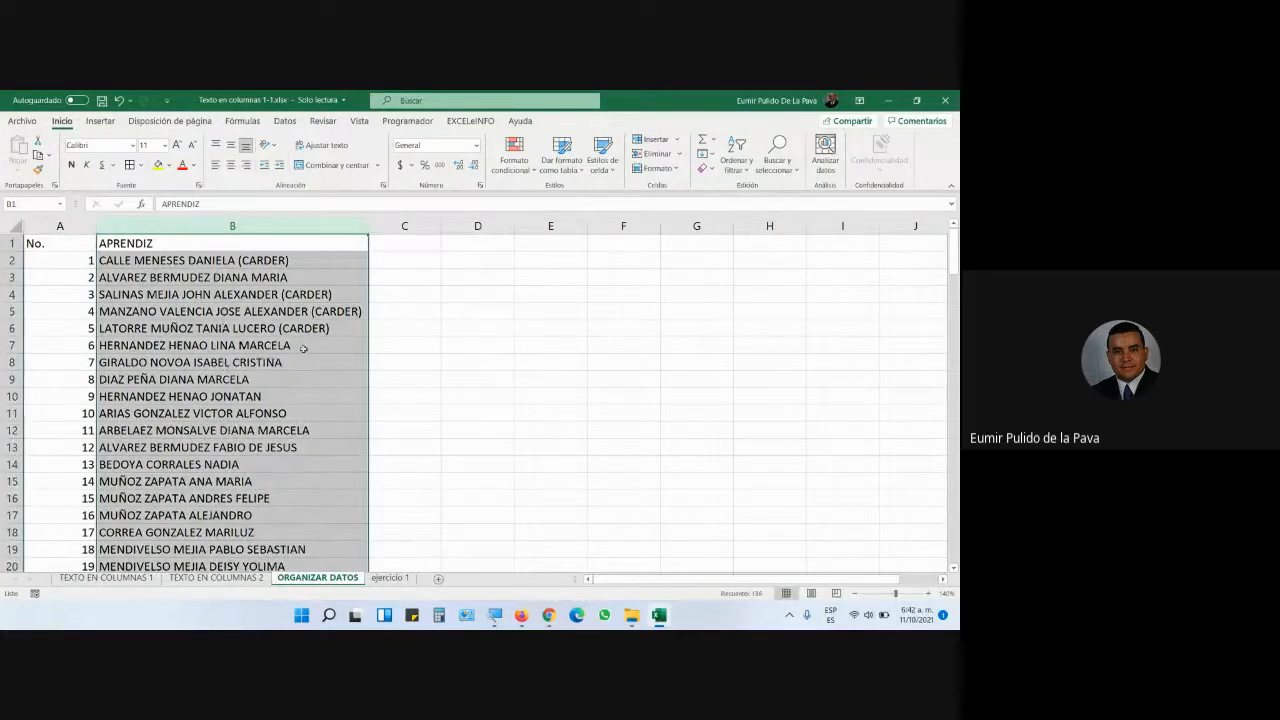
left_click(494, 615)
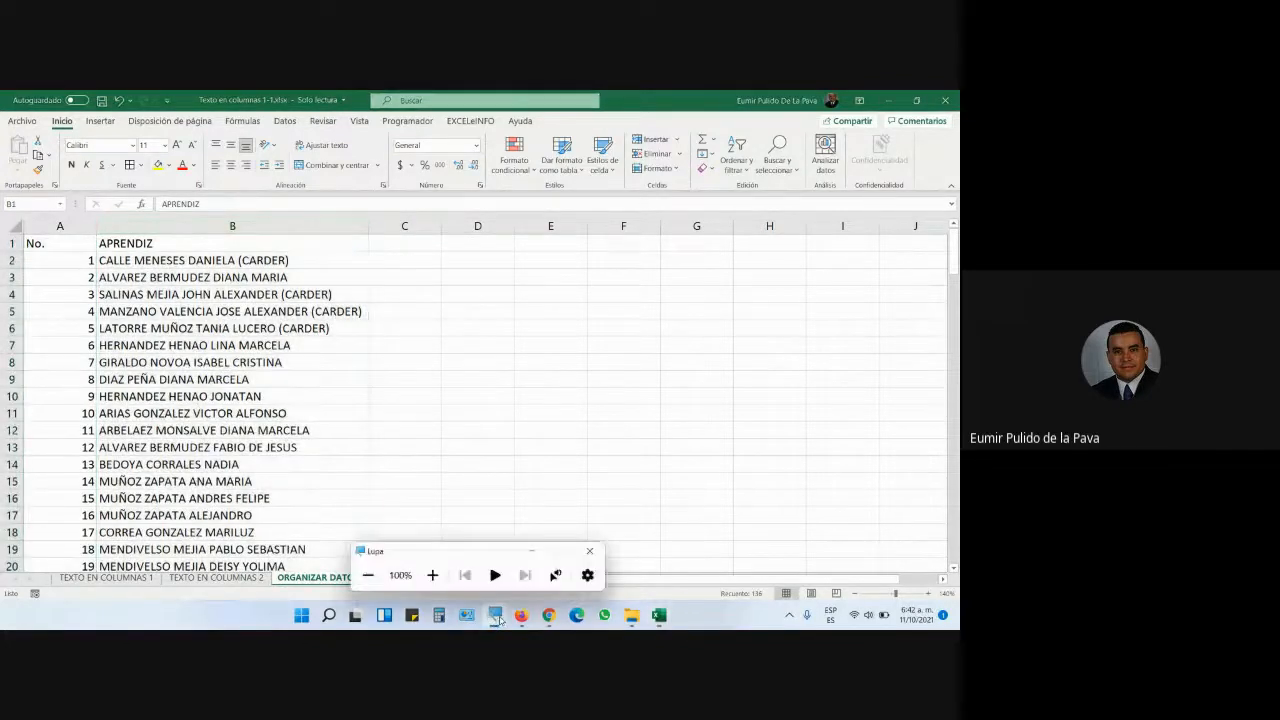
left_click(431, 576)
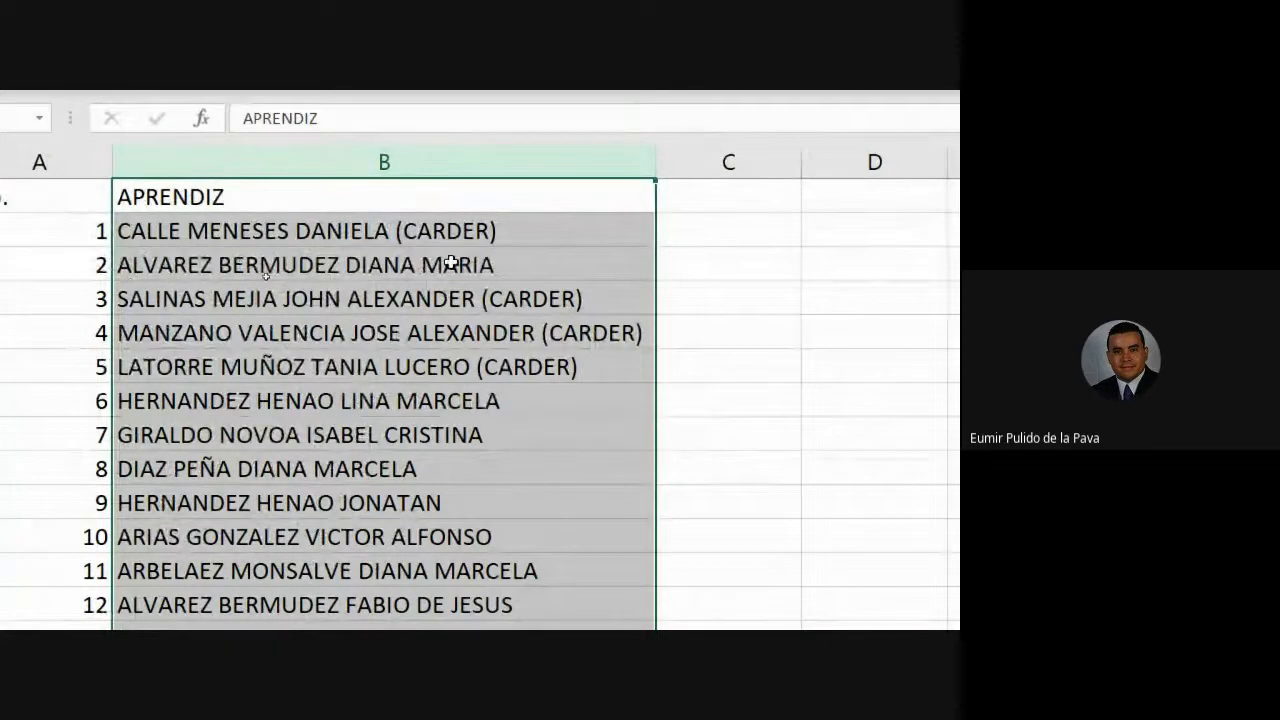
scroll(449, 264, "down", 1)
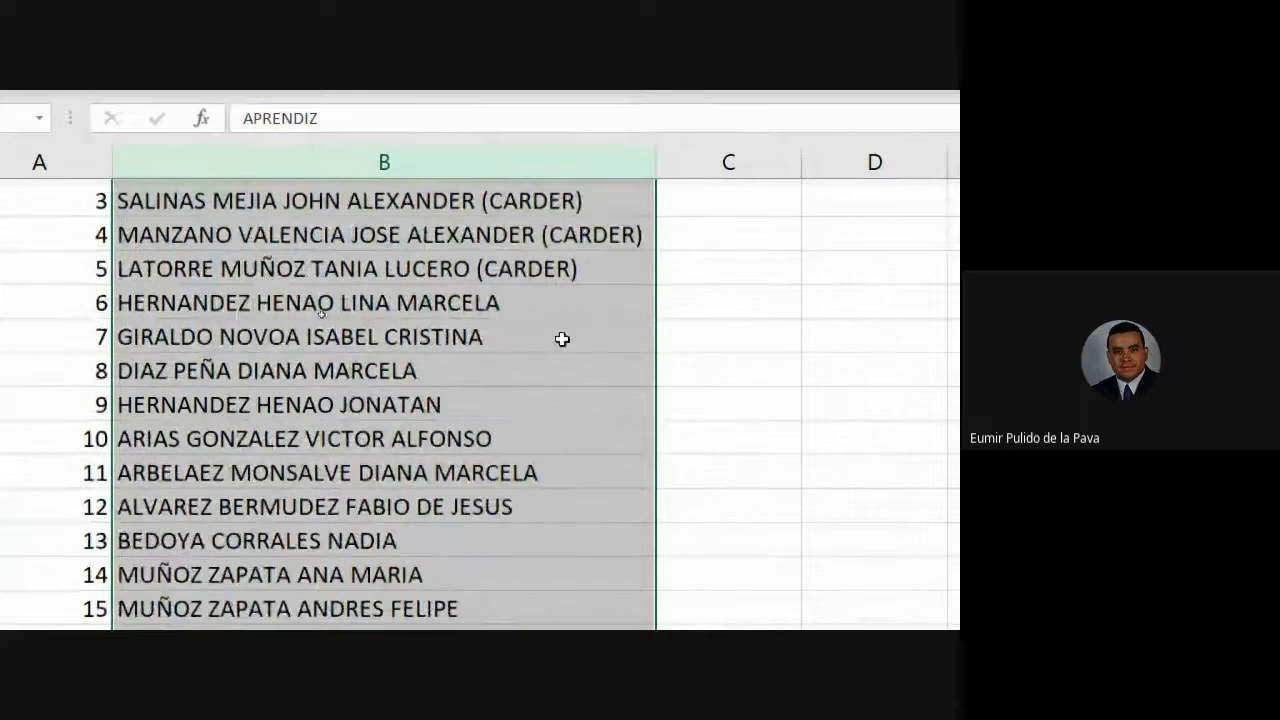
left_click(436, 511)
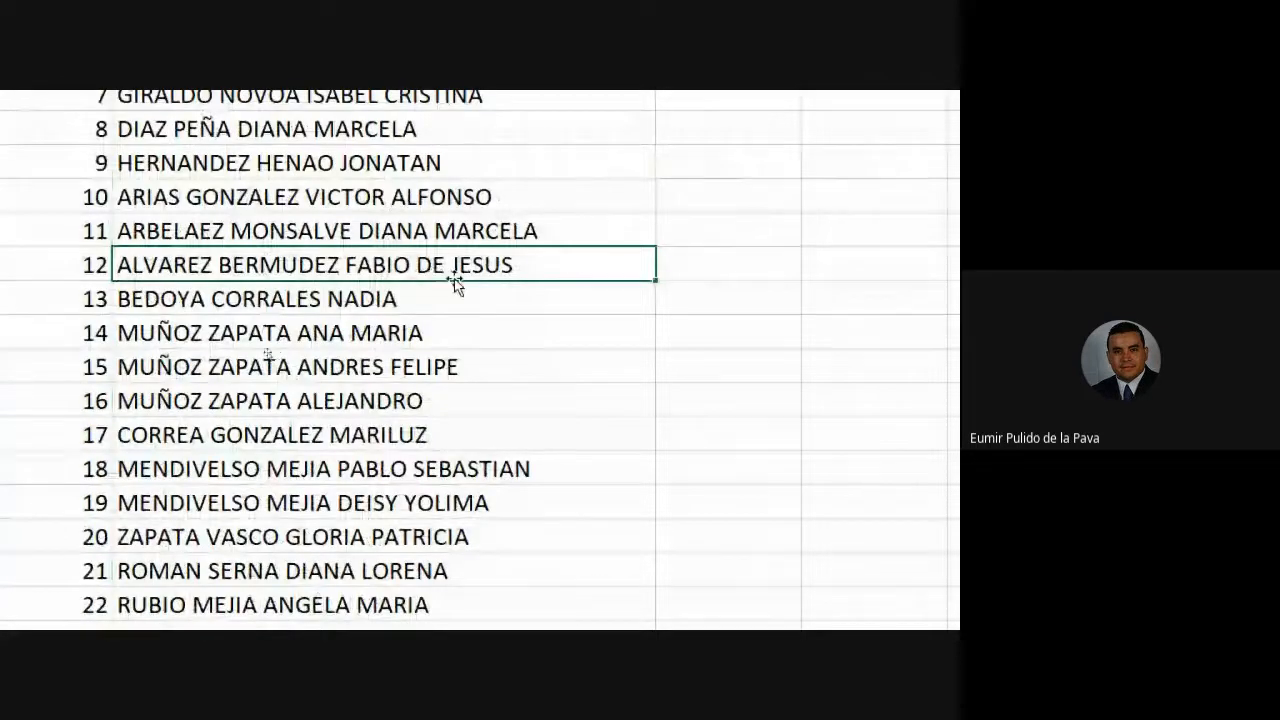
scroll(641, 415, "down", 3)
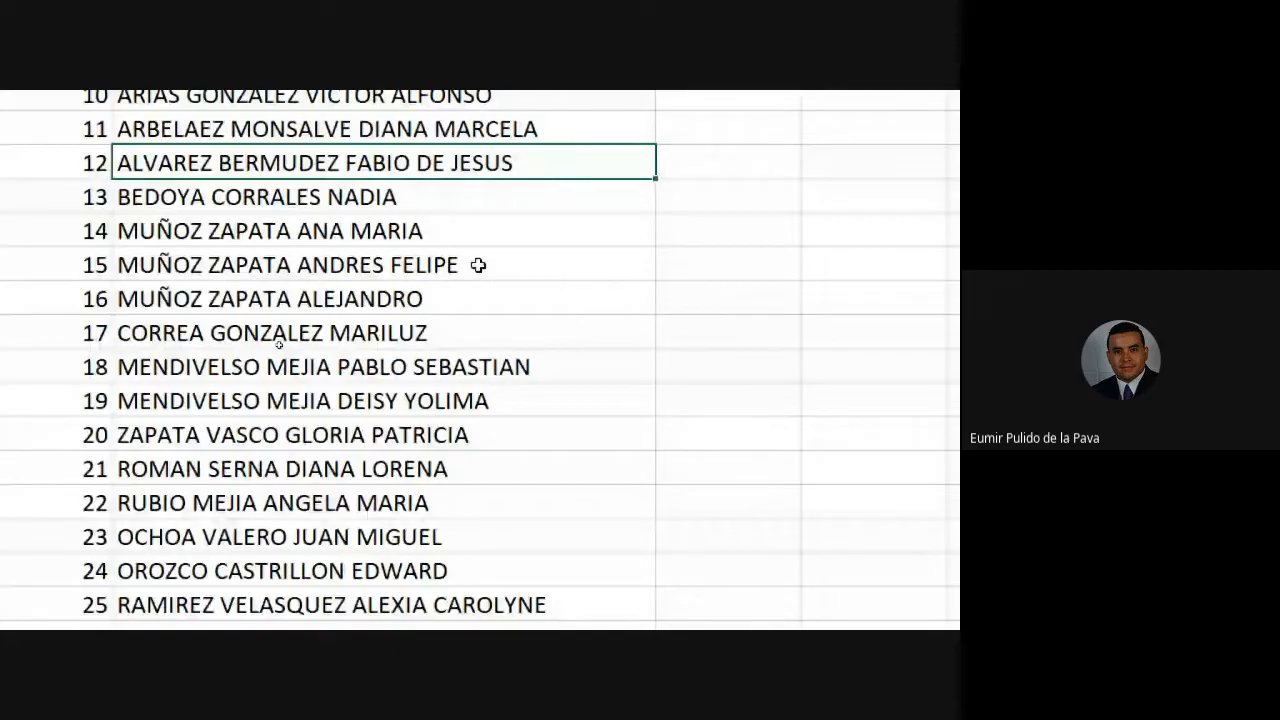
scroll(478, 265, "up", 3)
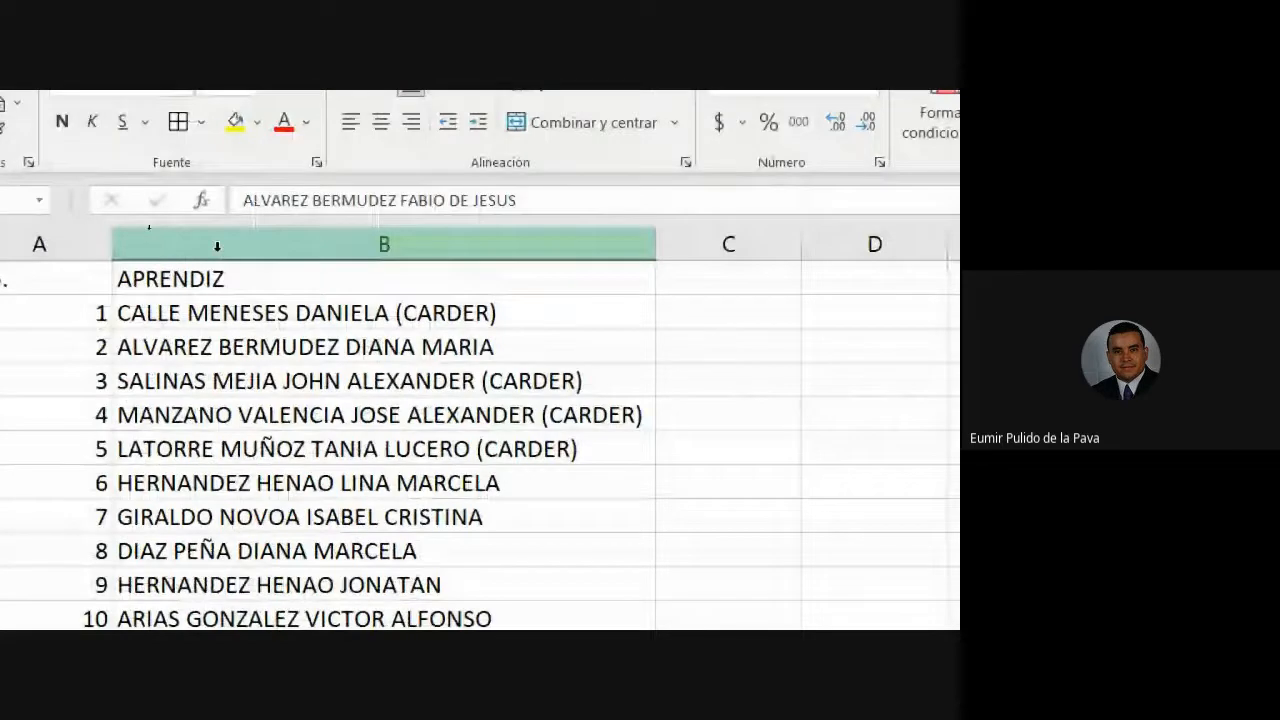
left_click(217, 246)
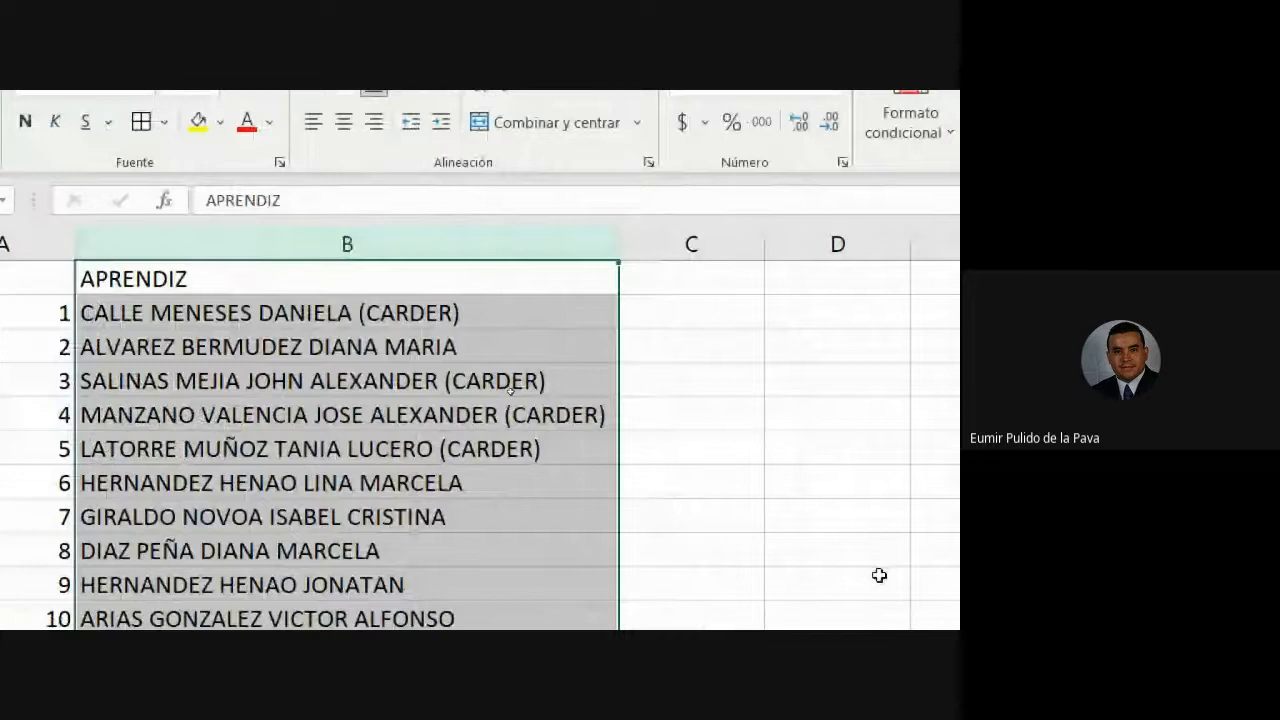
- Enter the headings NOMBRES in G1 and APELLIDOS in H1, then select columns G and H
left_click(522, 273)
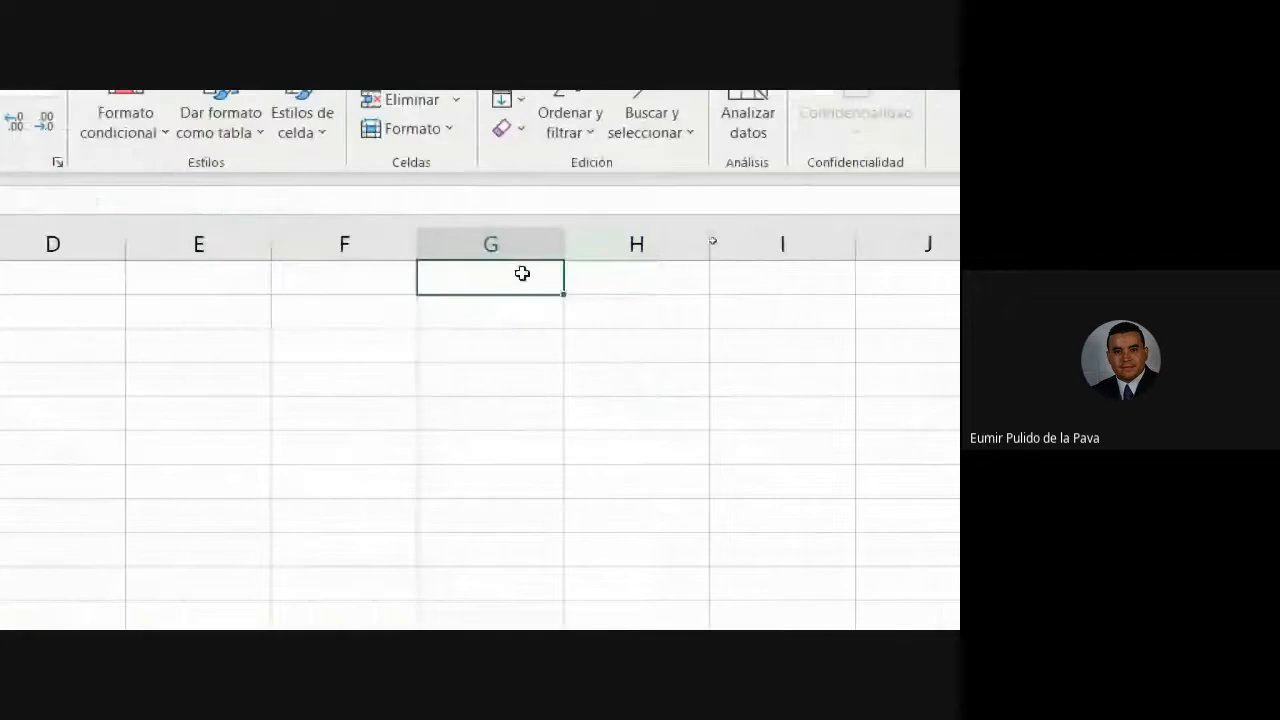
type("NOM")
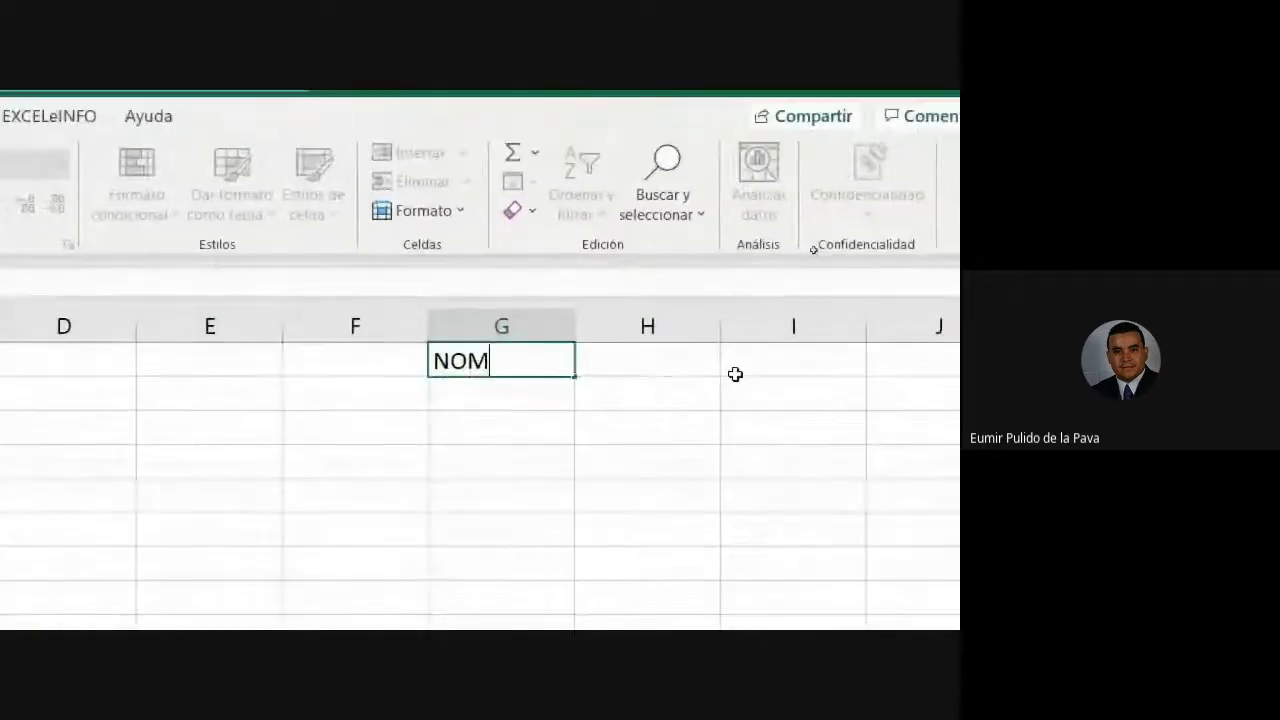
type("BRES - AP")
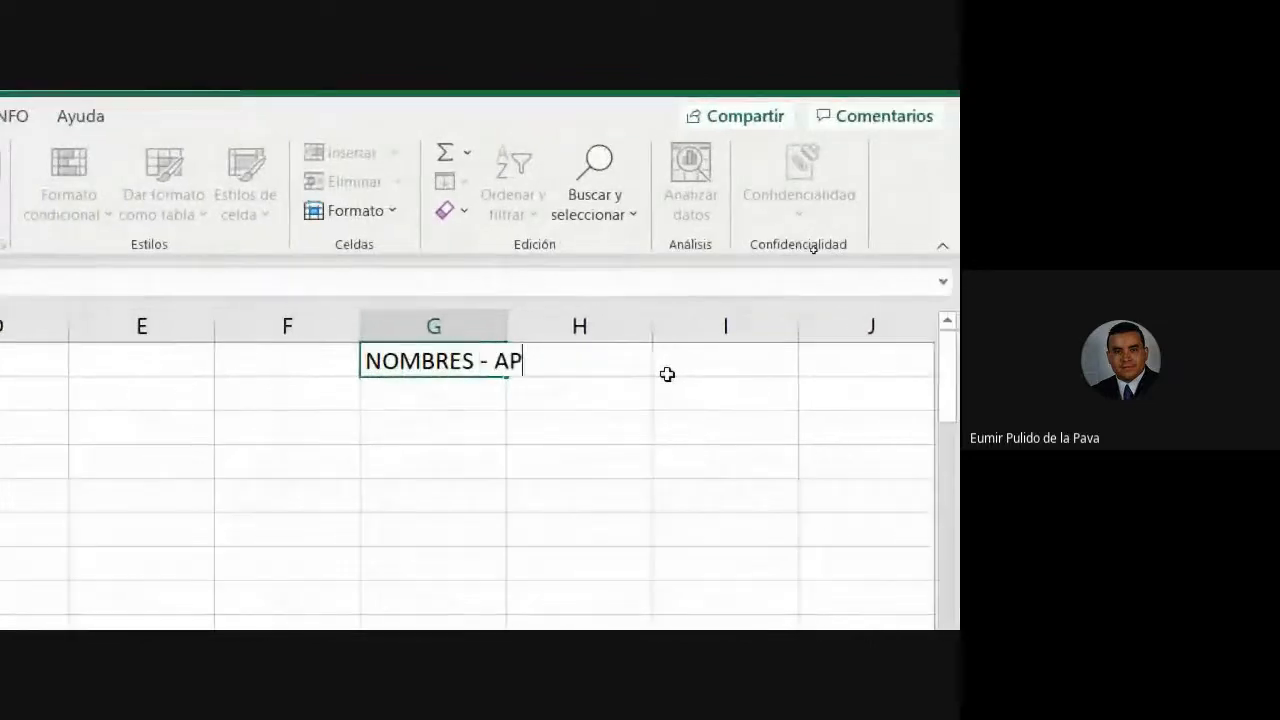
type("ELLIDOS")
key("BackSpace")
key("BackSpace")
key("BackSpace")
key("BackSpace")
key("BackSpace")
key("BackSpace")
key("BackSpace")
key("BackSpace")
key("BackSpace")
key("BackSpace")
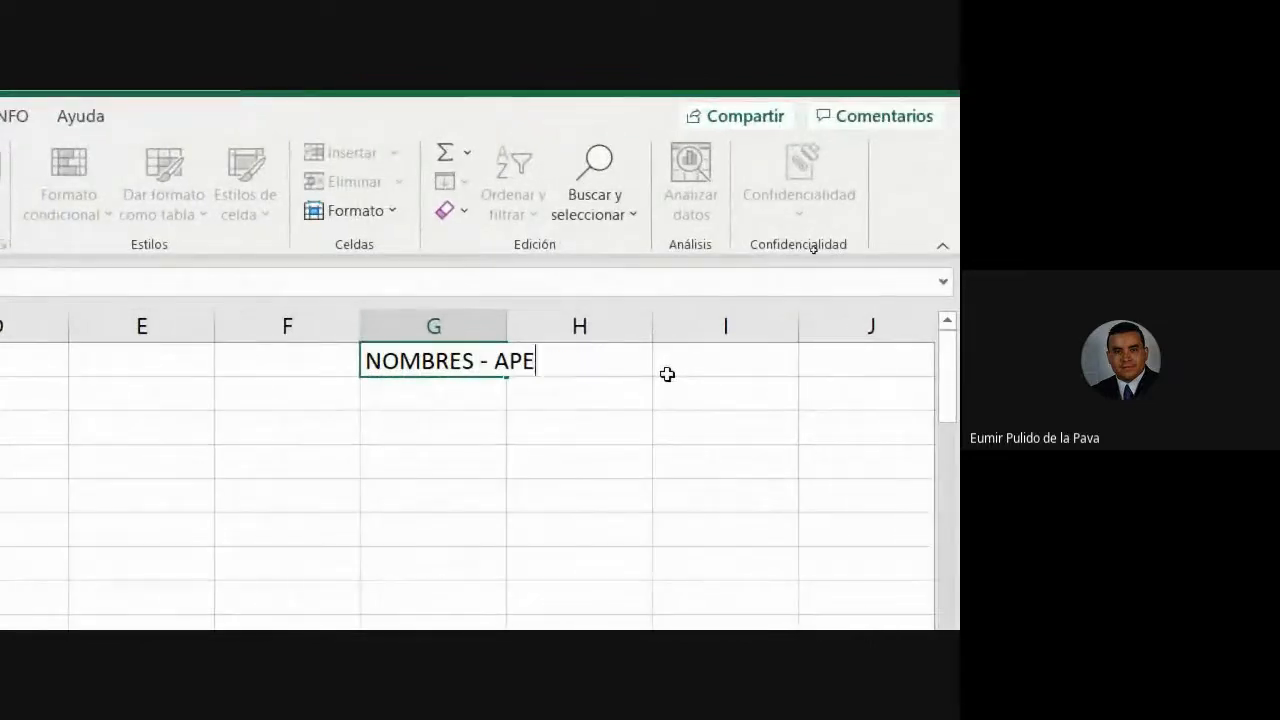
key("BackSpace")
key("BackSpace")
key("Tab")
type("APELL")
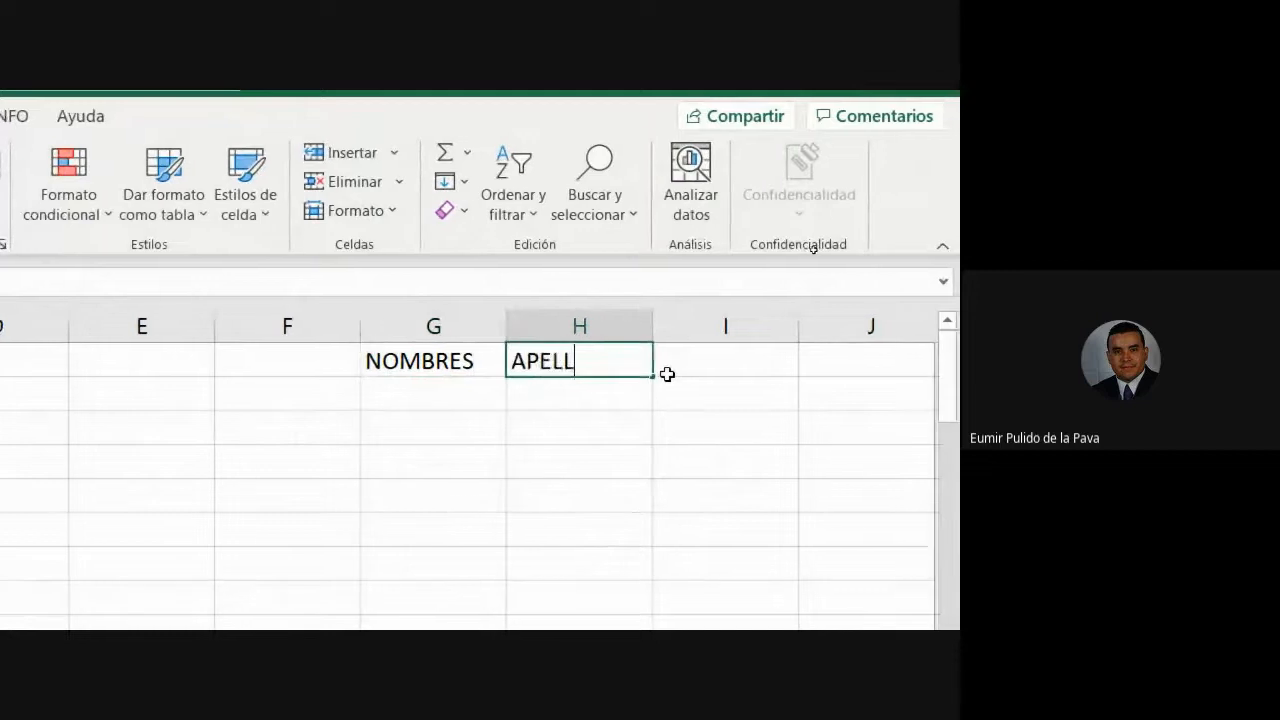
type("IDO S")
key("Return")
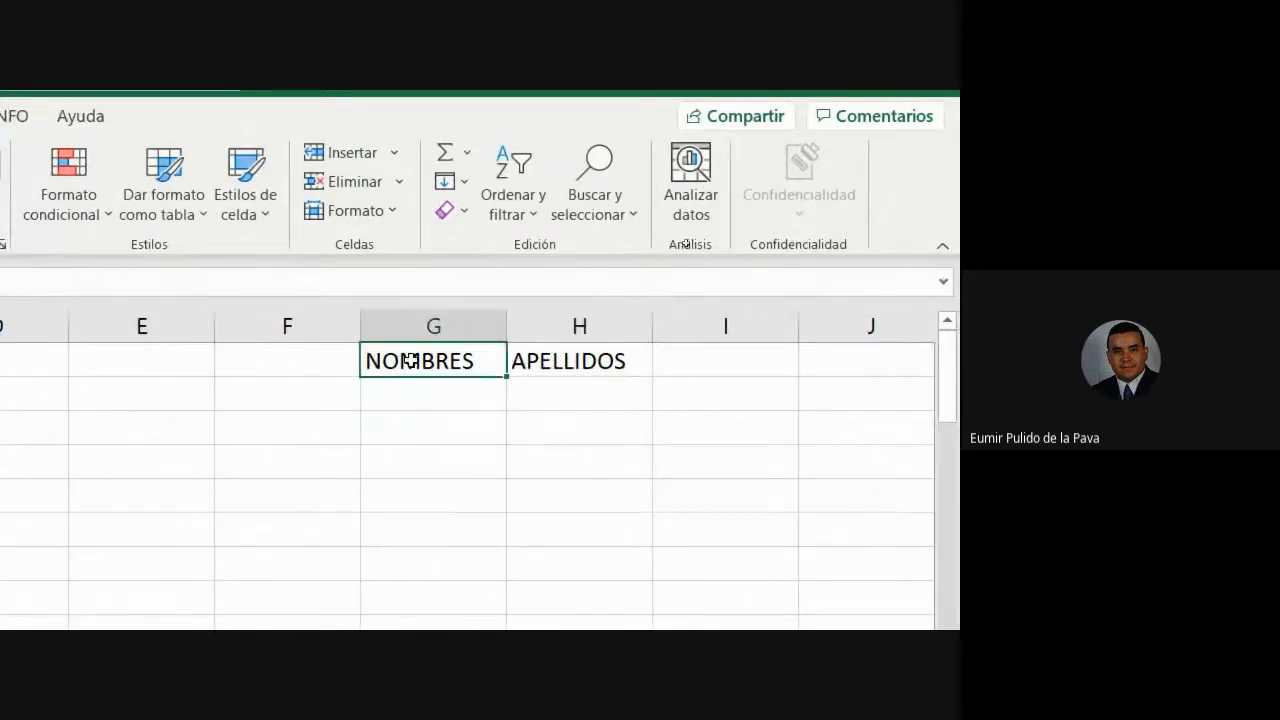
left_click_drag(410, 361, 576, 366)
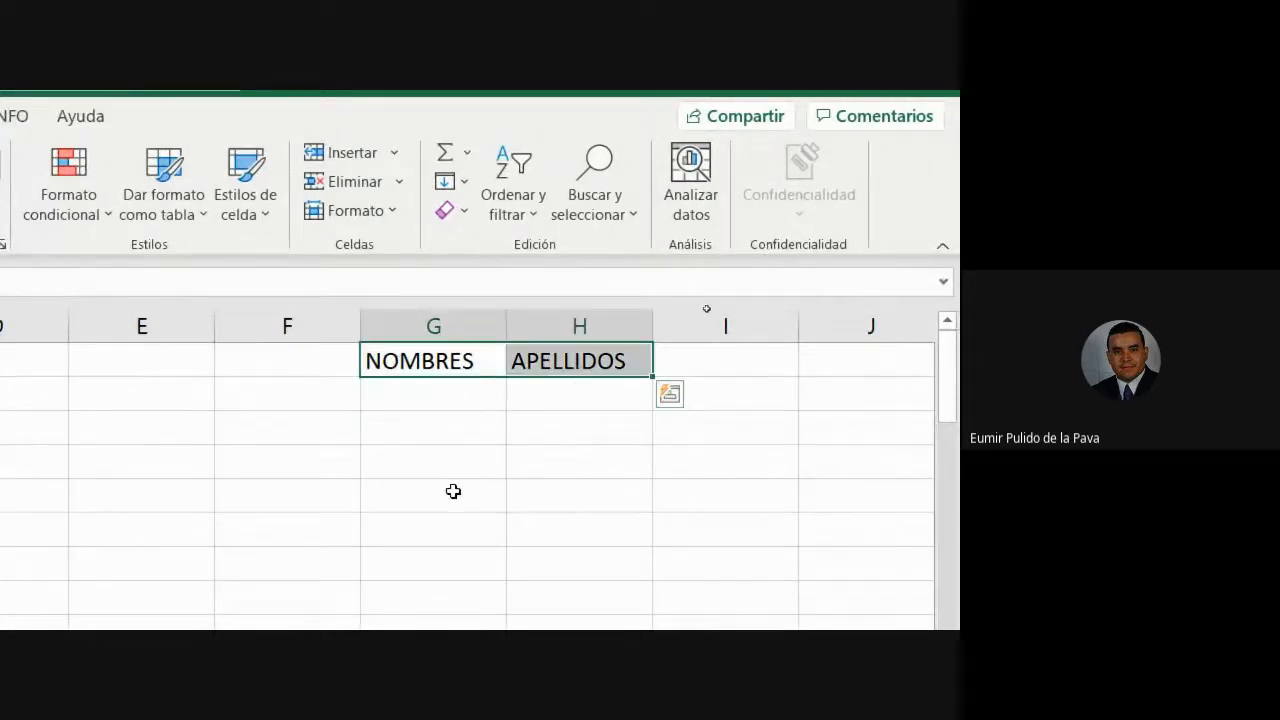
left_click(461, 313)
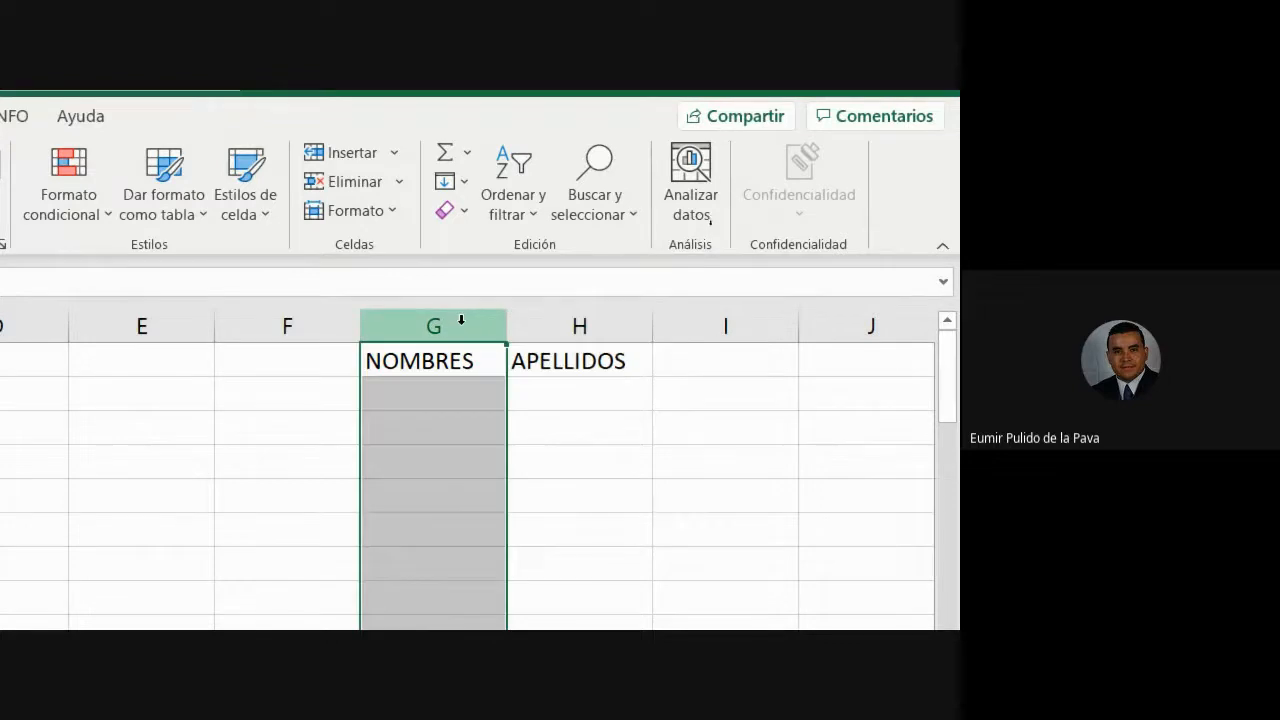
left_click(564, 312)
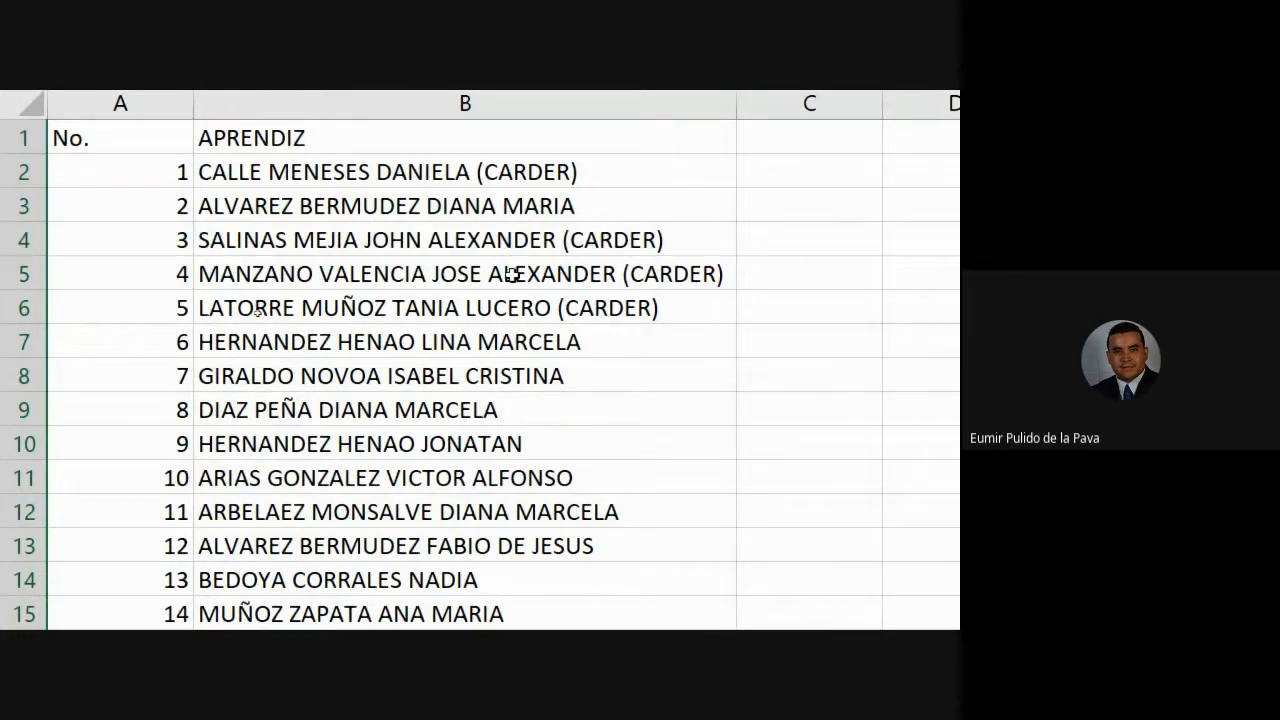
scroll(560, 300, "down", 4)
scroll(543, 390, "down", 6)
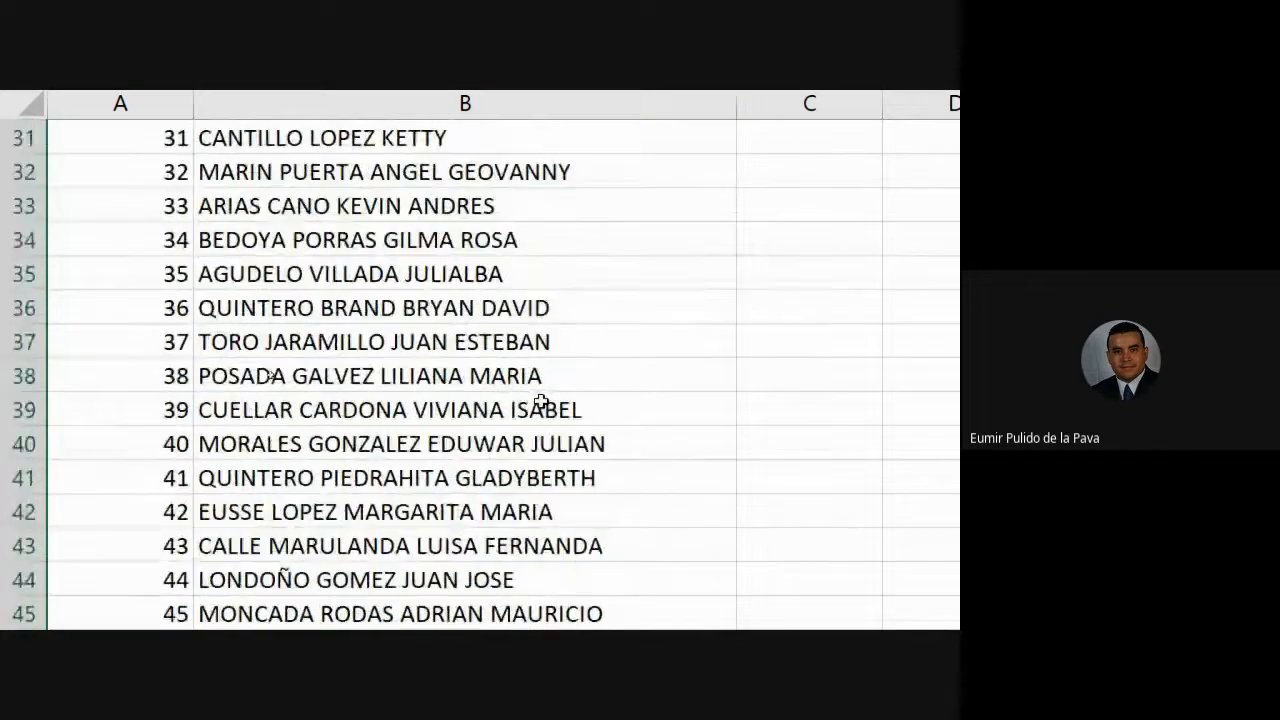
scroll(540, 401, "down", 11)
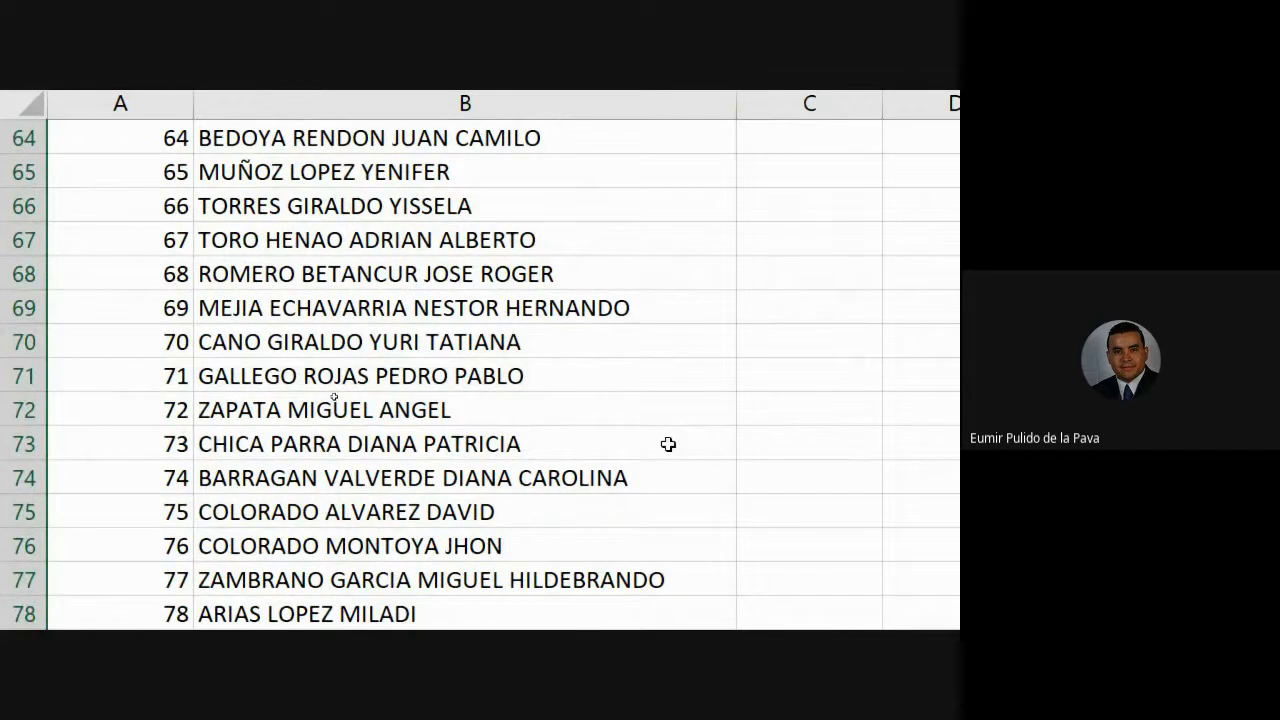
scroll(623, 500, "down", 5)
scroll(600, 520, "up", 2)
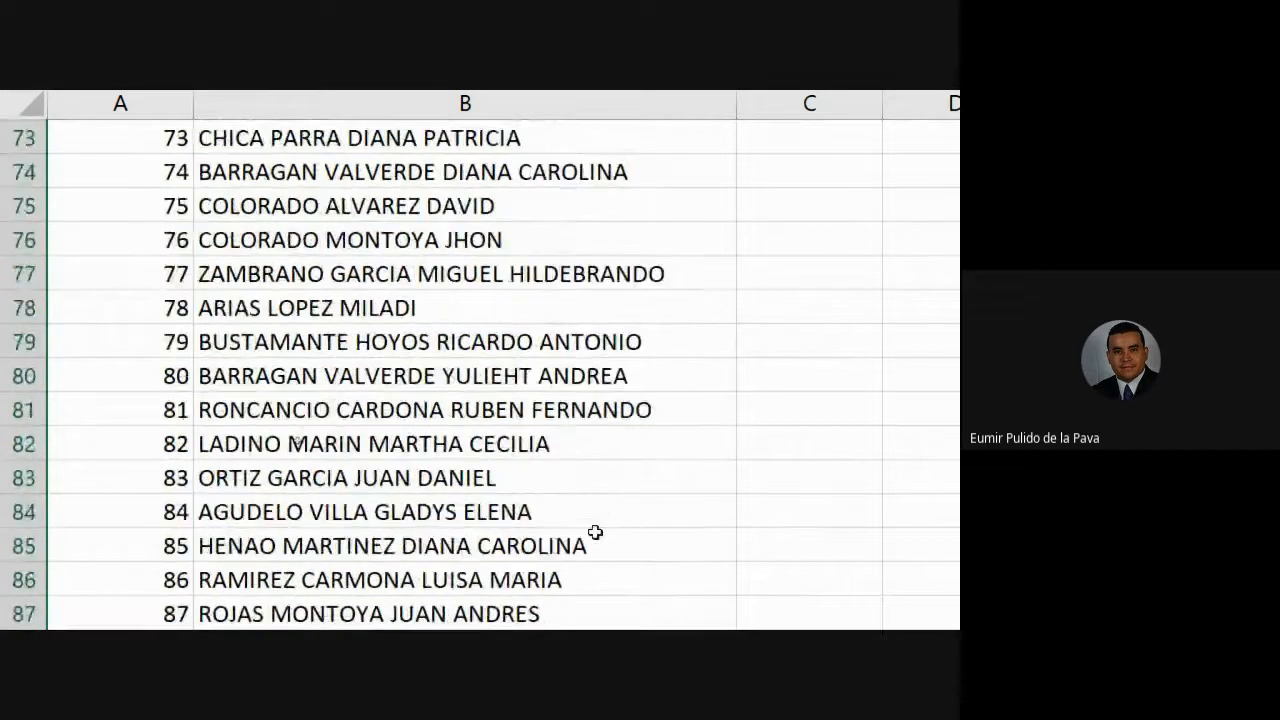
scroll(698, 525, "down", 5)
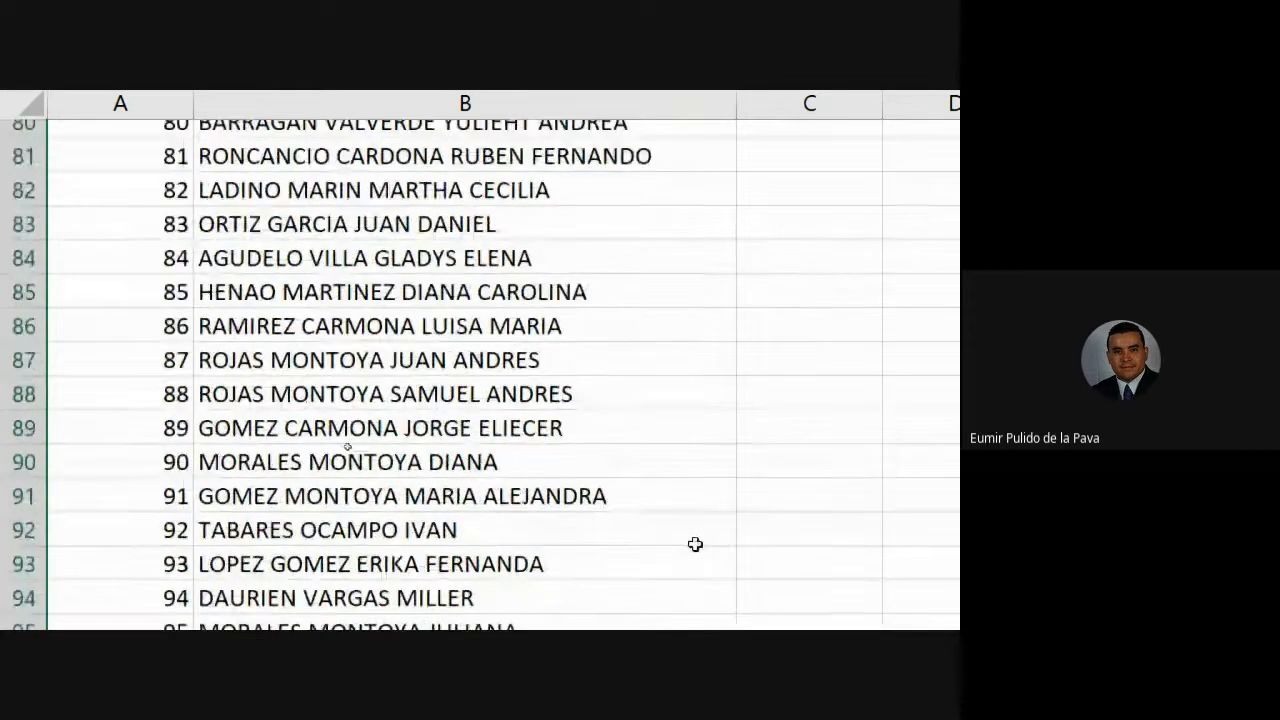
scroll(695, 544, "down", 5)
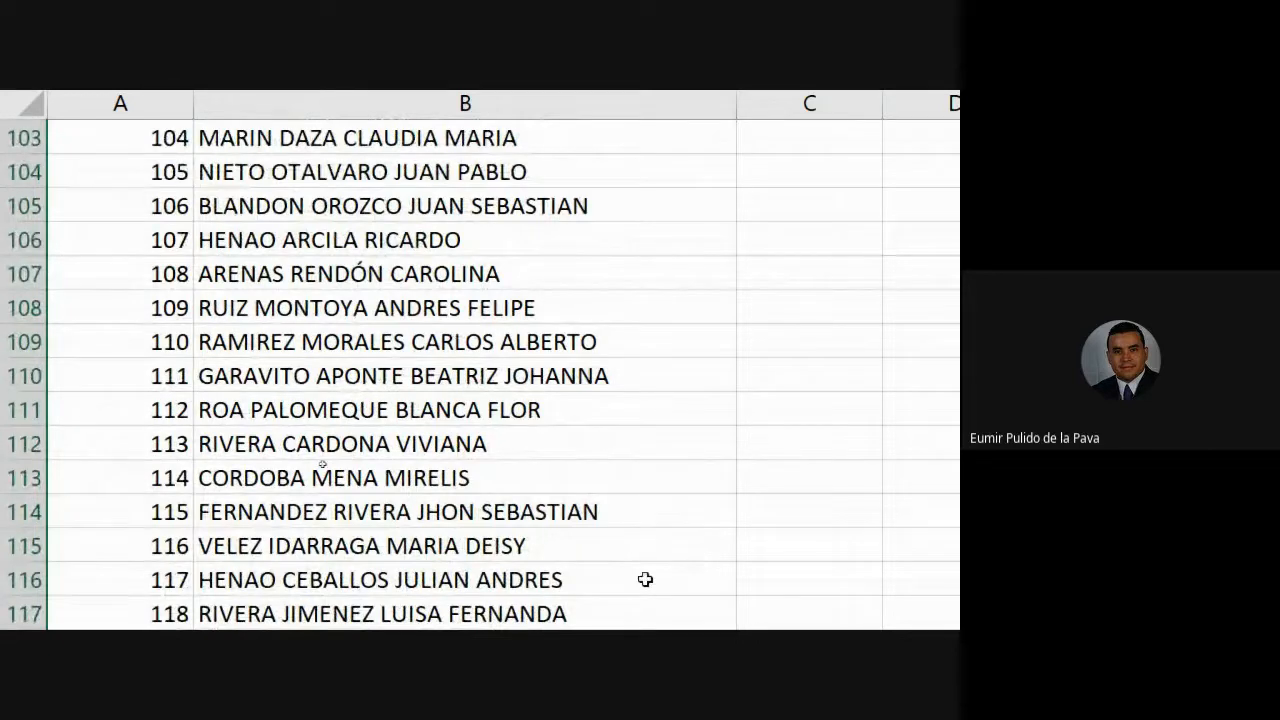
scroll(644, 583, "down", 7)
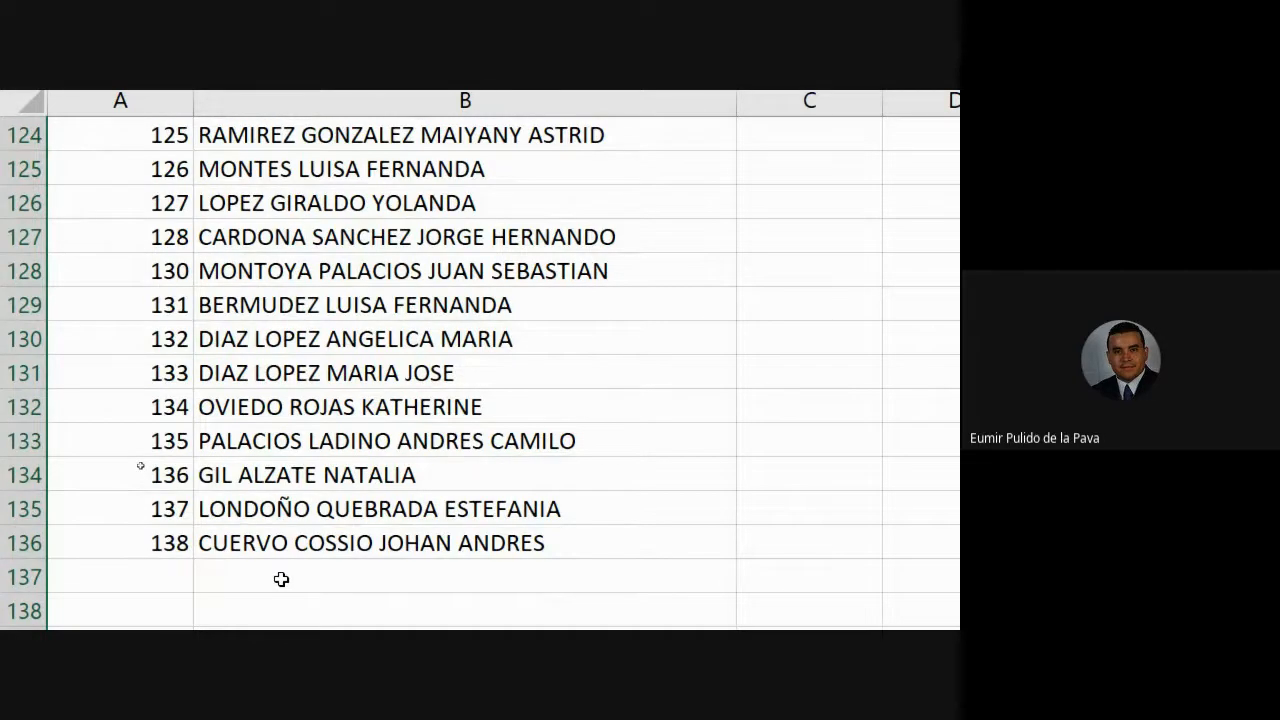
scroll(281, 579, "down", 2)
- Add number 139 in A137 and the new apprentice's full name in B137
left_click(160, 357)
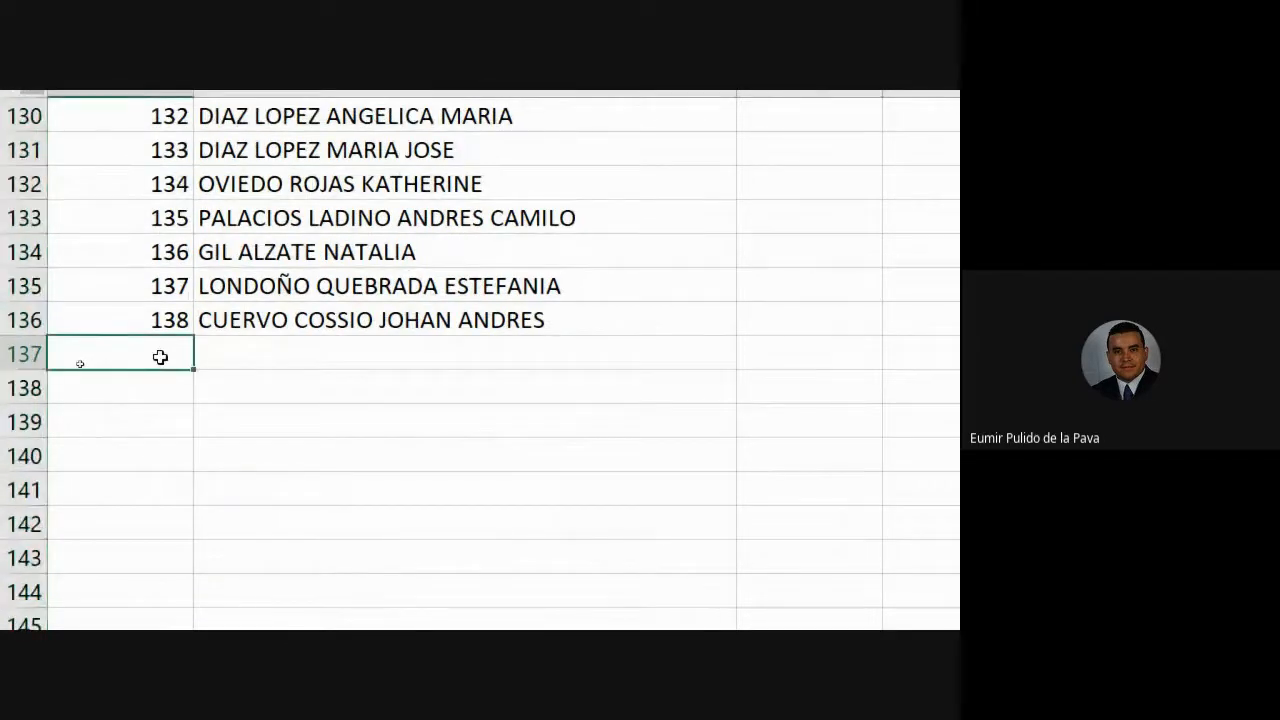
type("139")
key("Tab")
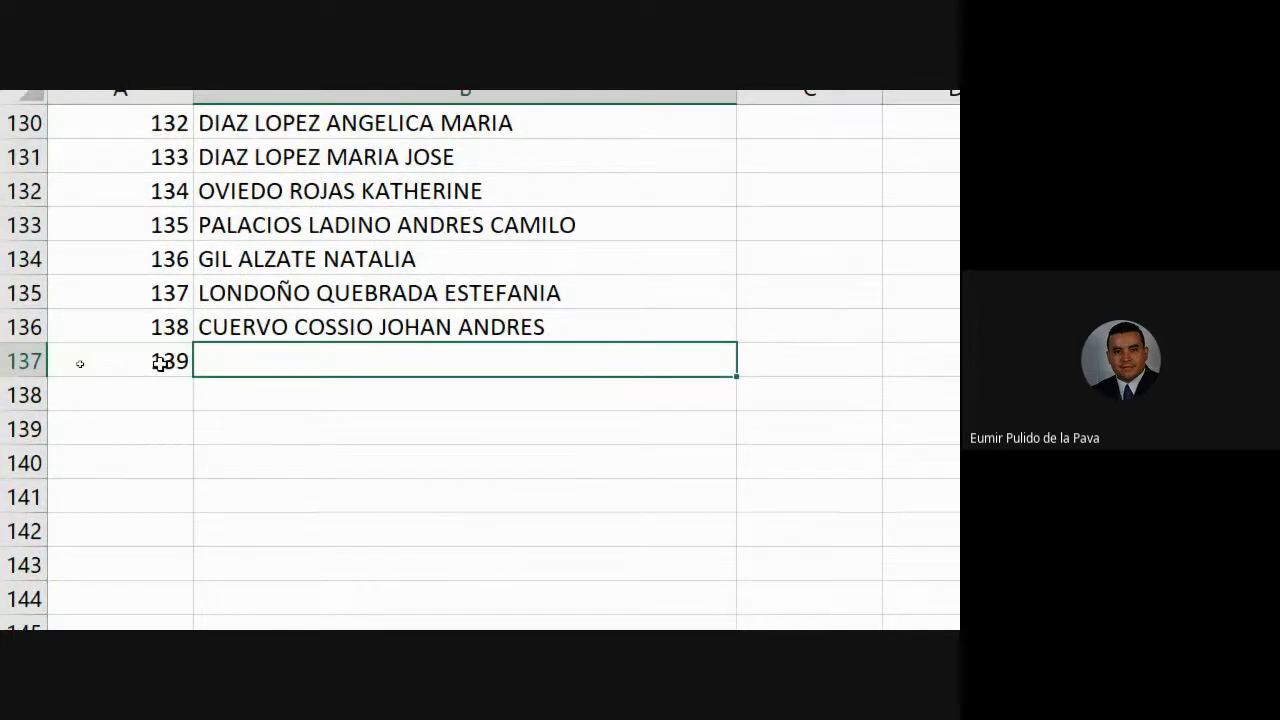
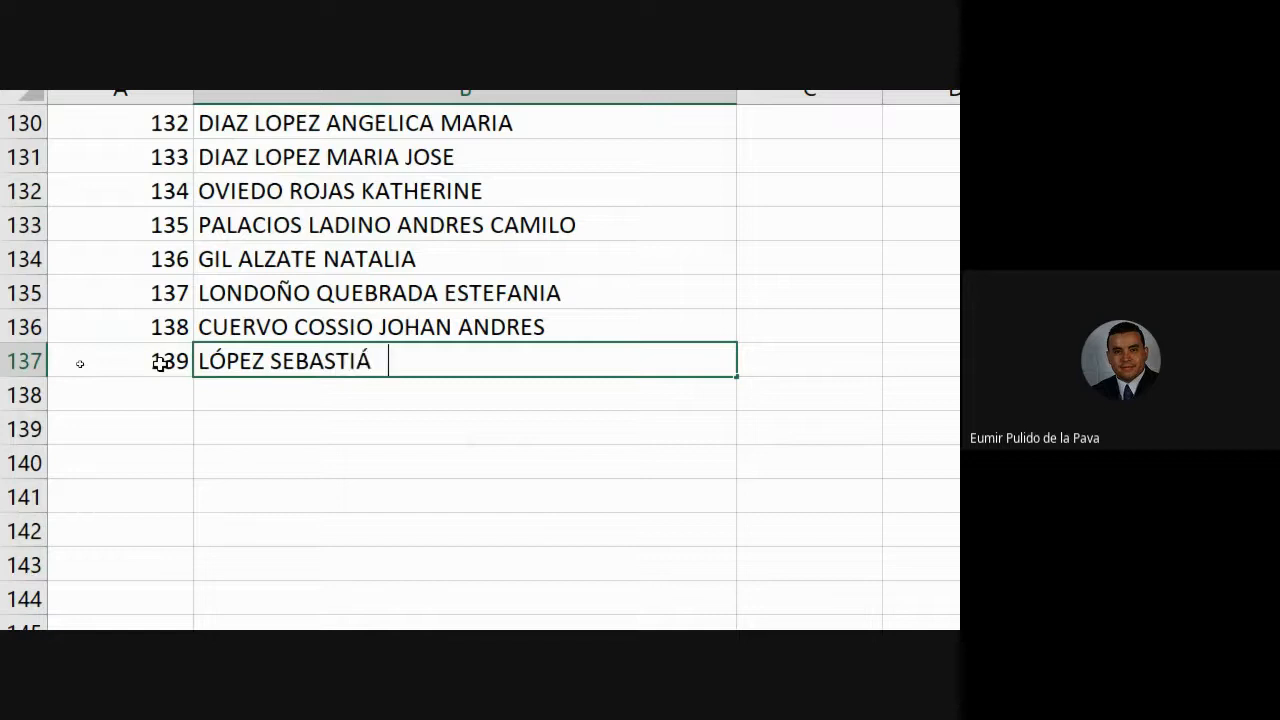
key("Return")
scroll(80, 363, "down", 1)
scroll(338, 442, "up", 2)
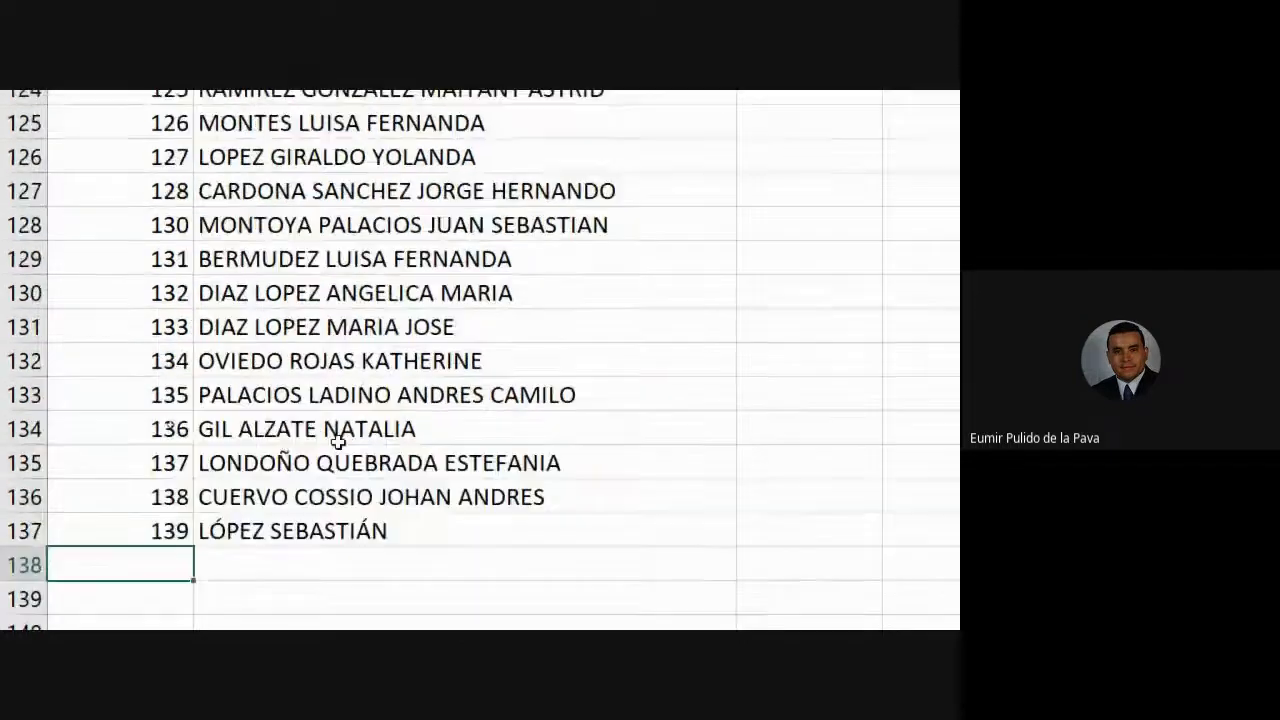
left_click(297, 531)
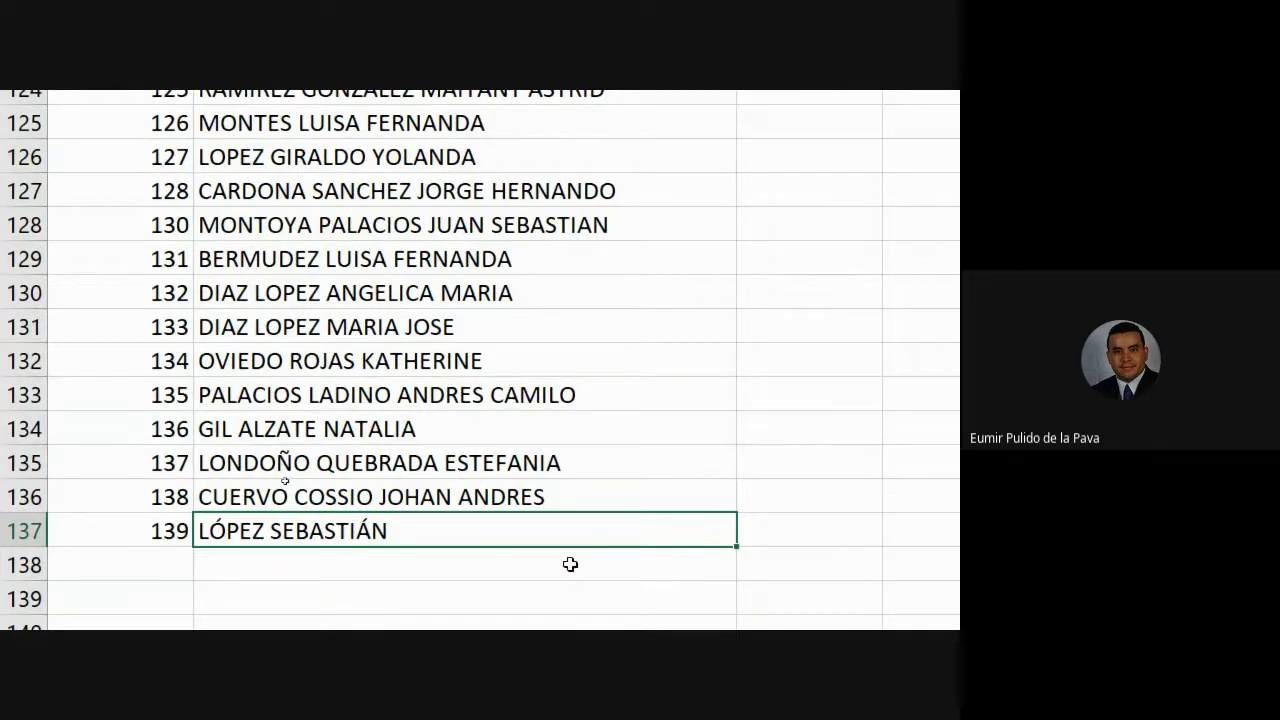
scroll(571, 563, "up", 20)
scroll(472, 443, "up", 20)
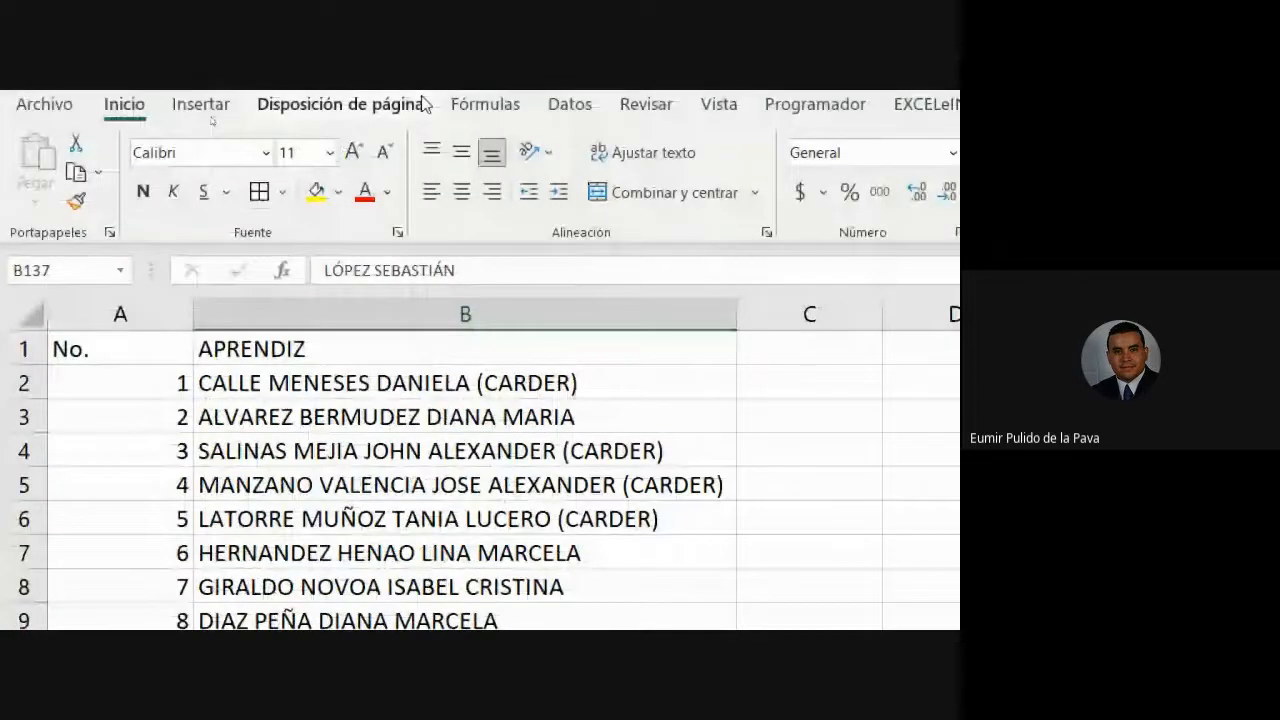
- Select the APRENDIZ names column and launch Text to Columns from the Data tab
left_click(380, 318)
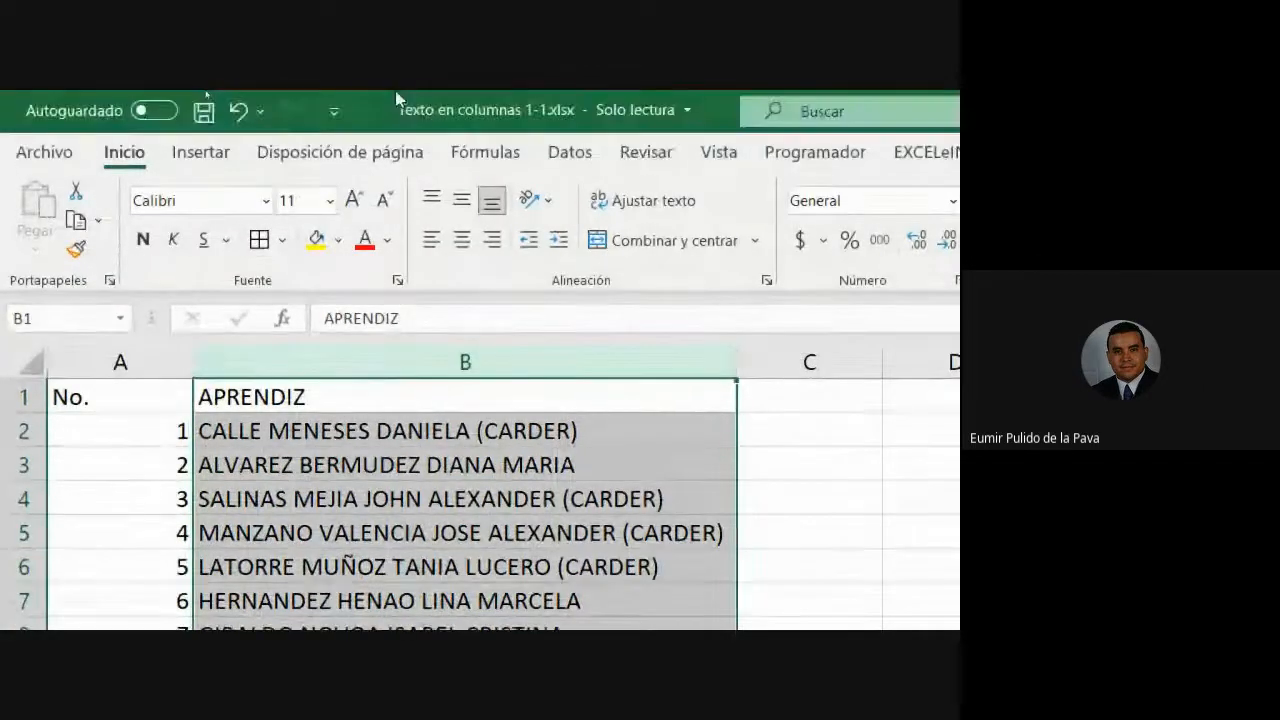
left_click(556, 104)
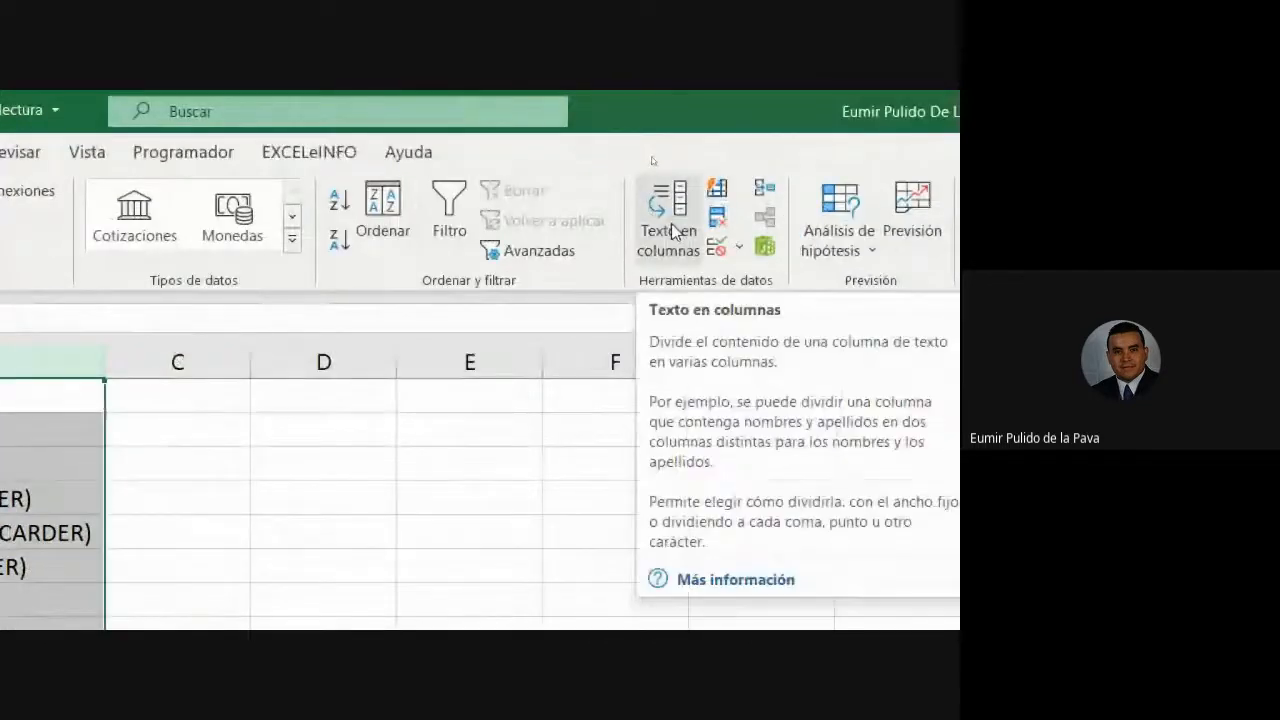
left_click(672, 232)
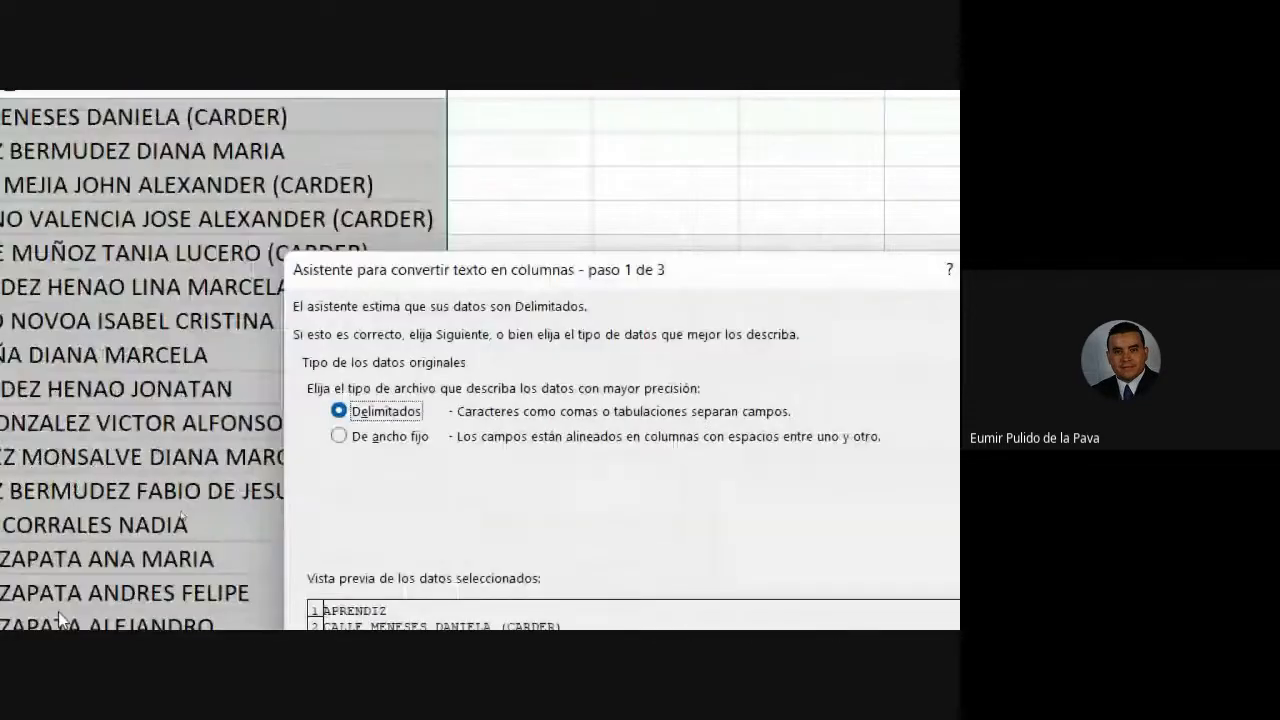
left_click_drag(506, 222, 590, 95)
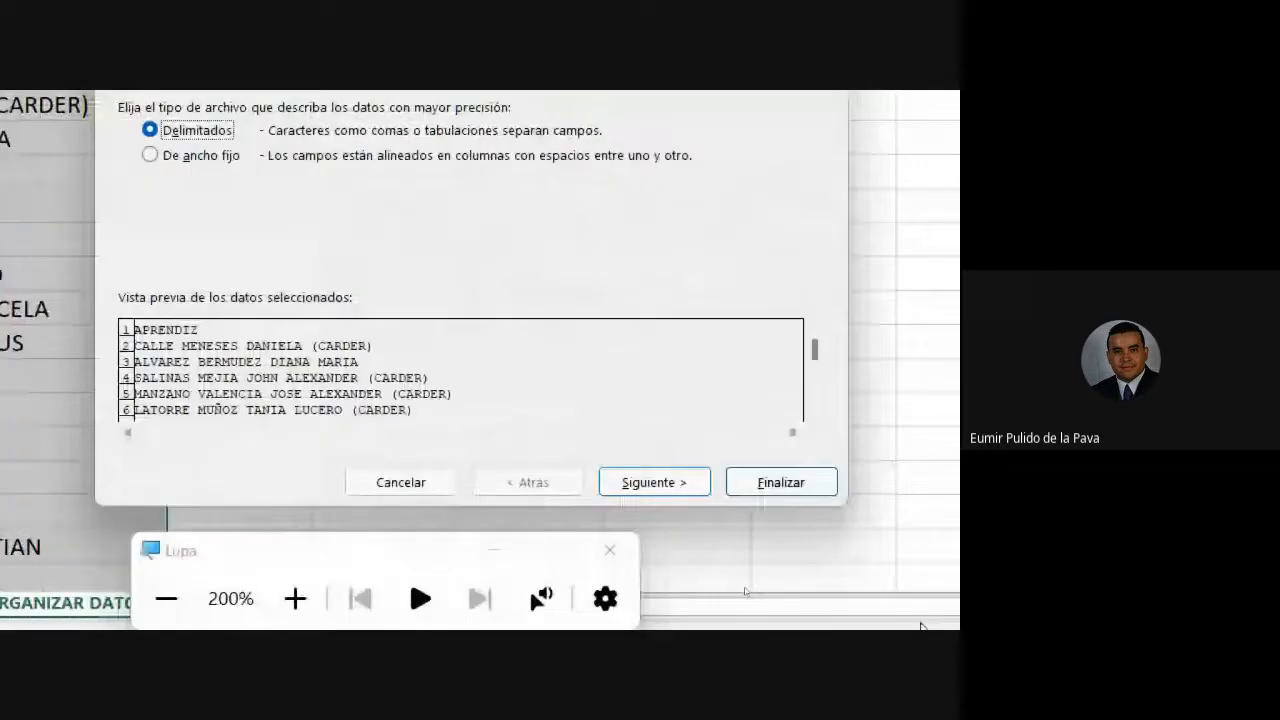
left_click(871, 622)
left_click(493, 551)
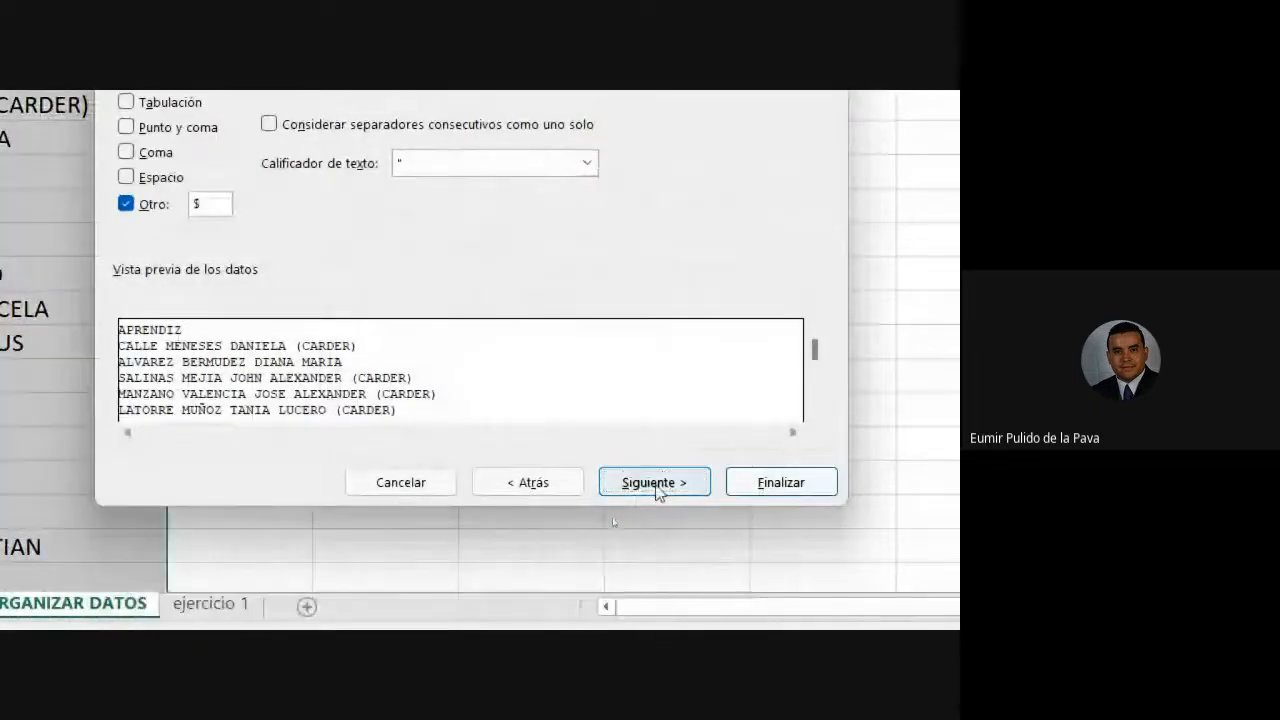
- Split the names on Espacio only, with $ unchecked, into destination $B$1
left_click(656, 483)
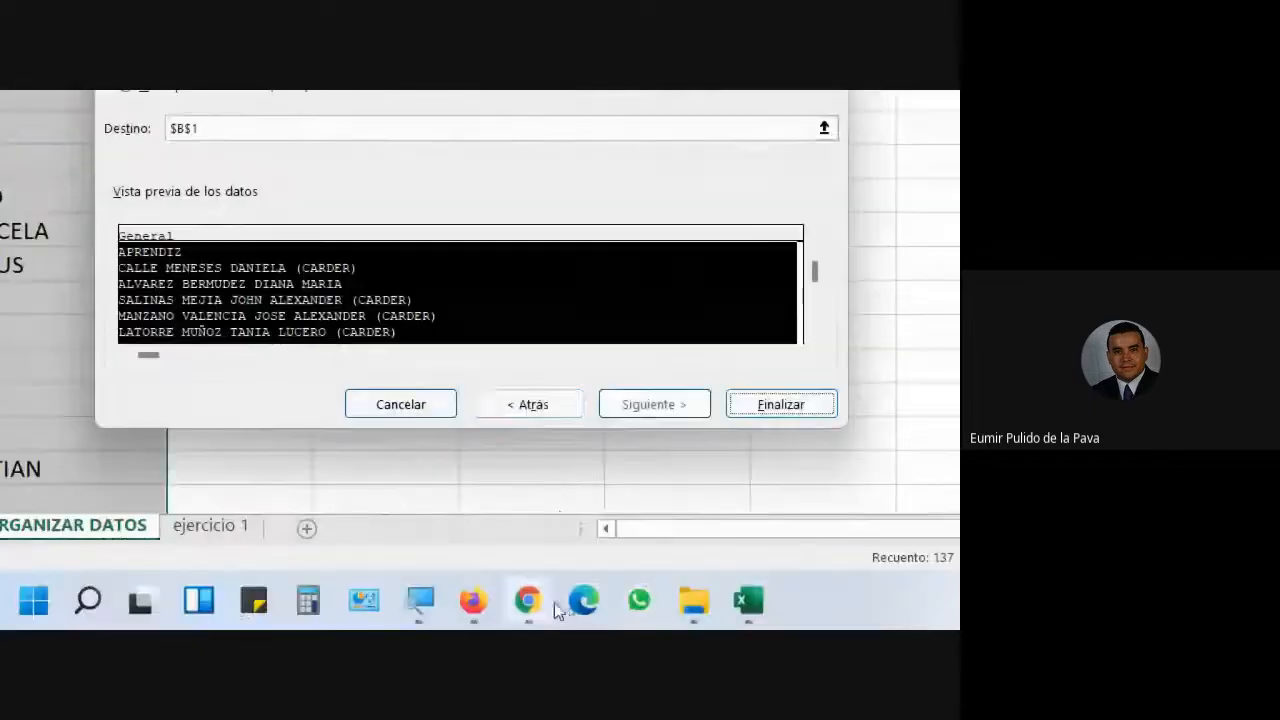
left_click(555, 402)
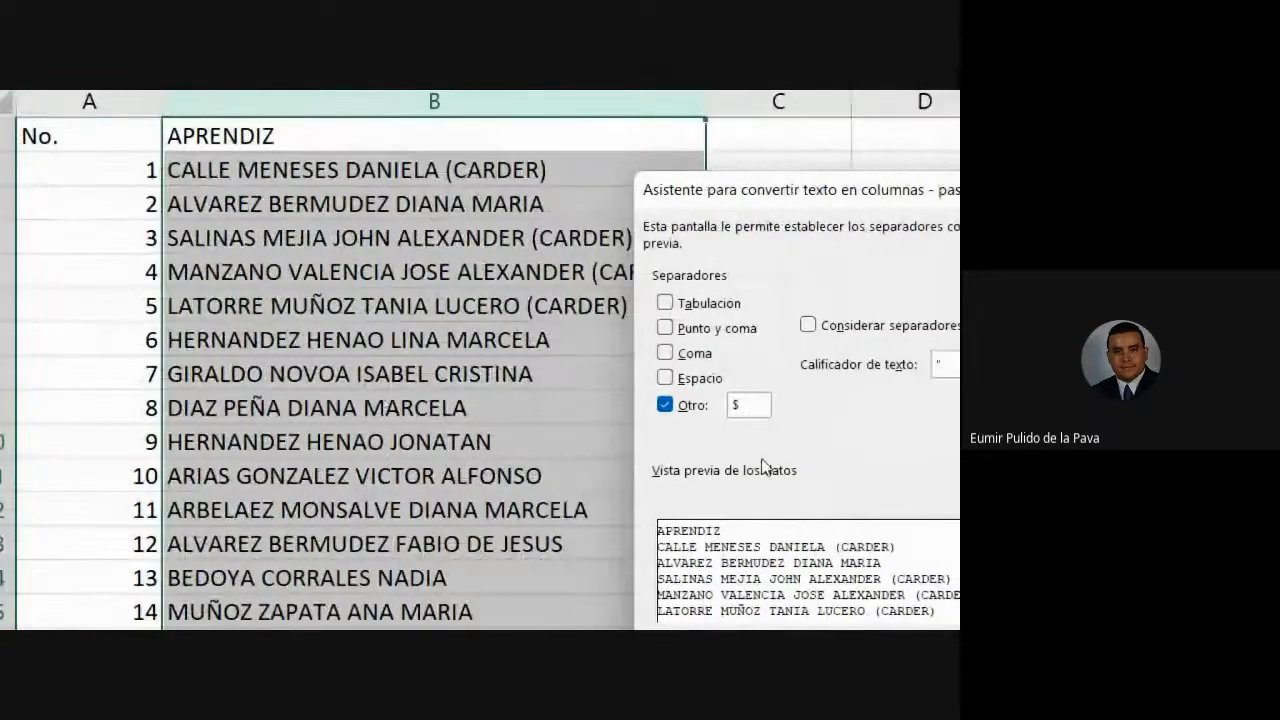
left_click(697, 405)
left_click(666, 382)
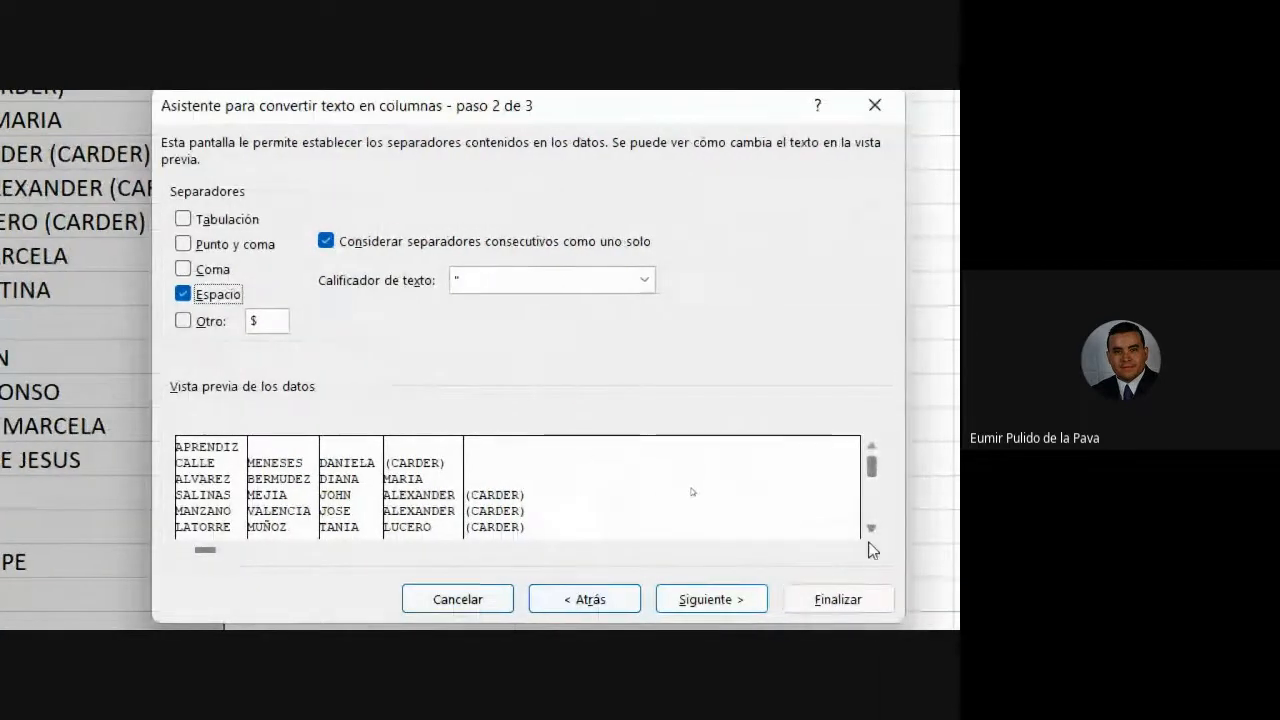
left_click(871, 528)
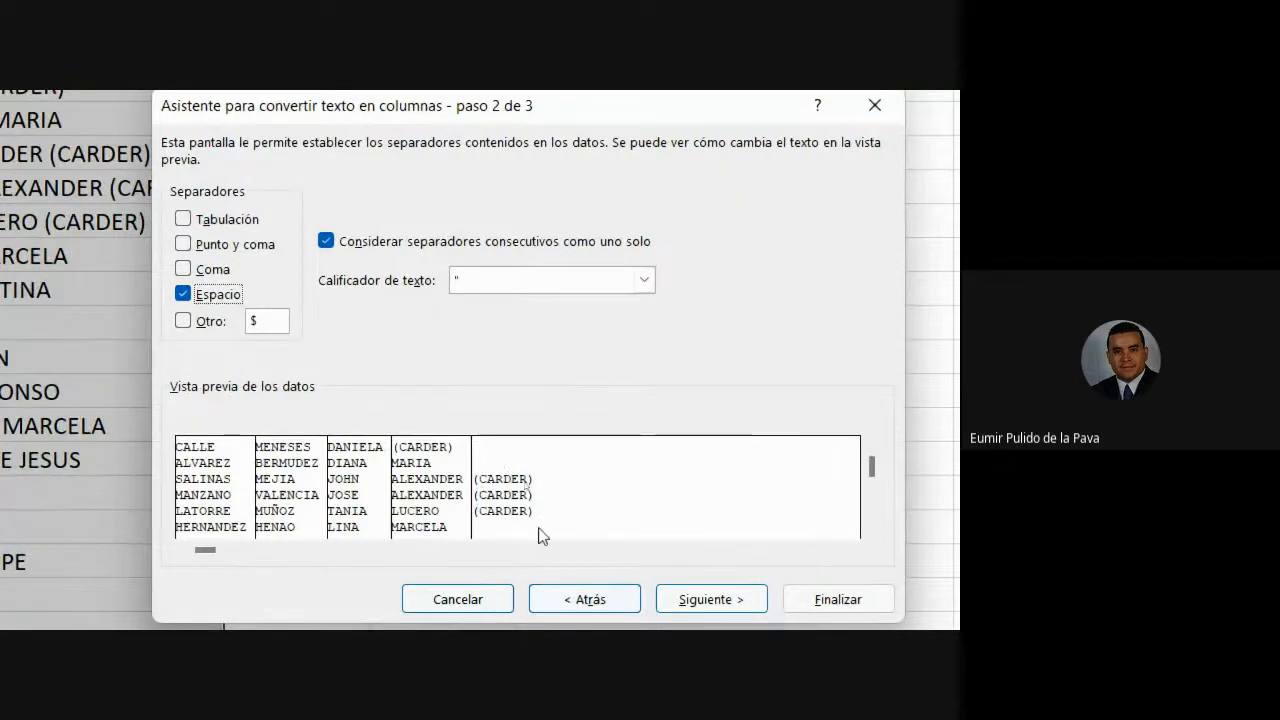
left_click(871, 528)
left_click(871, 528)
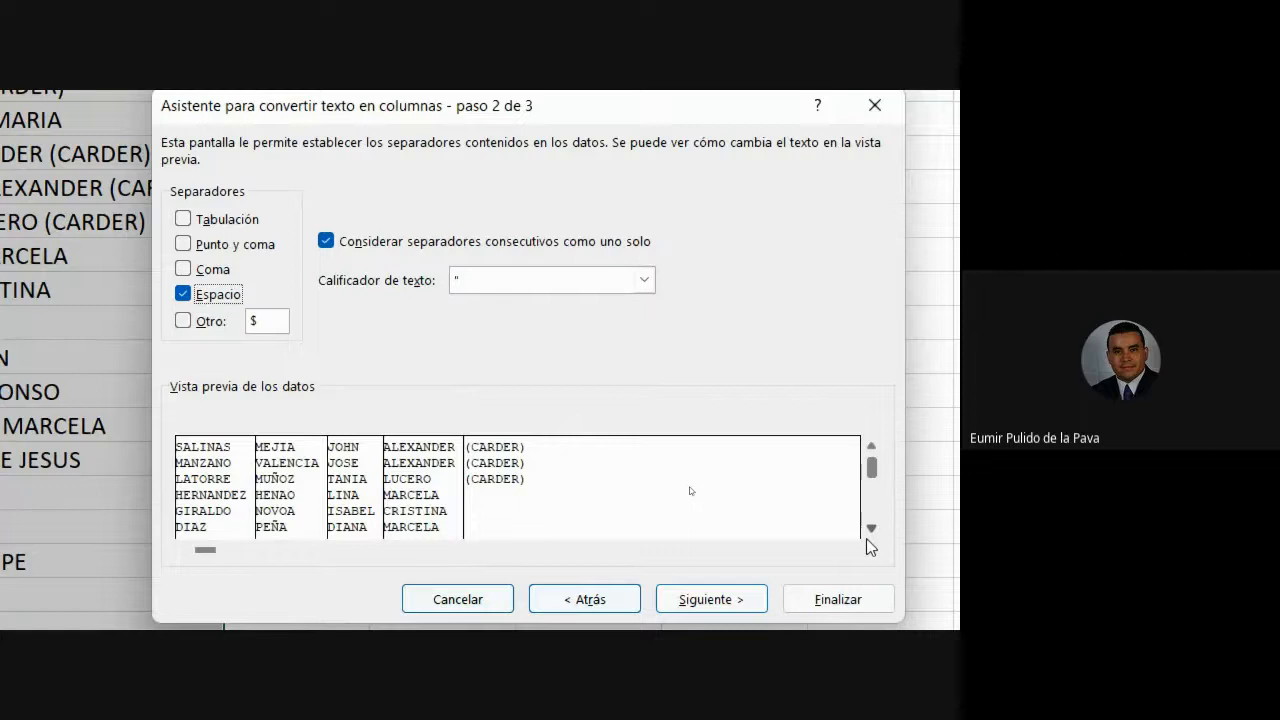
left_click(869, 533)
left_click(869, 533)
left_click(869, 533)
left_click(869, 533)
left_click(869, 533)
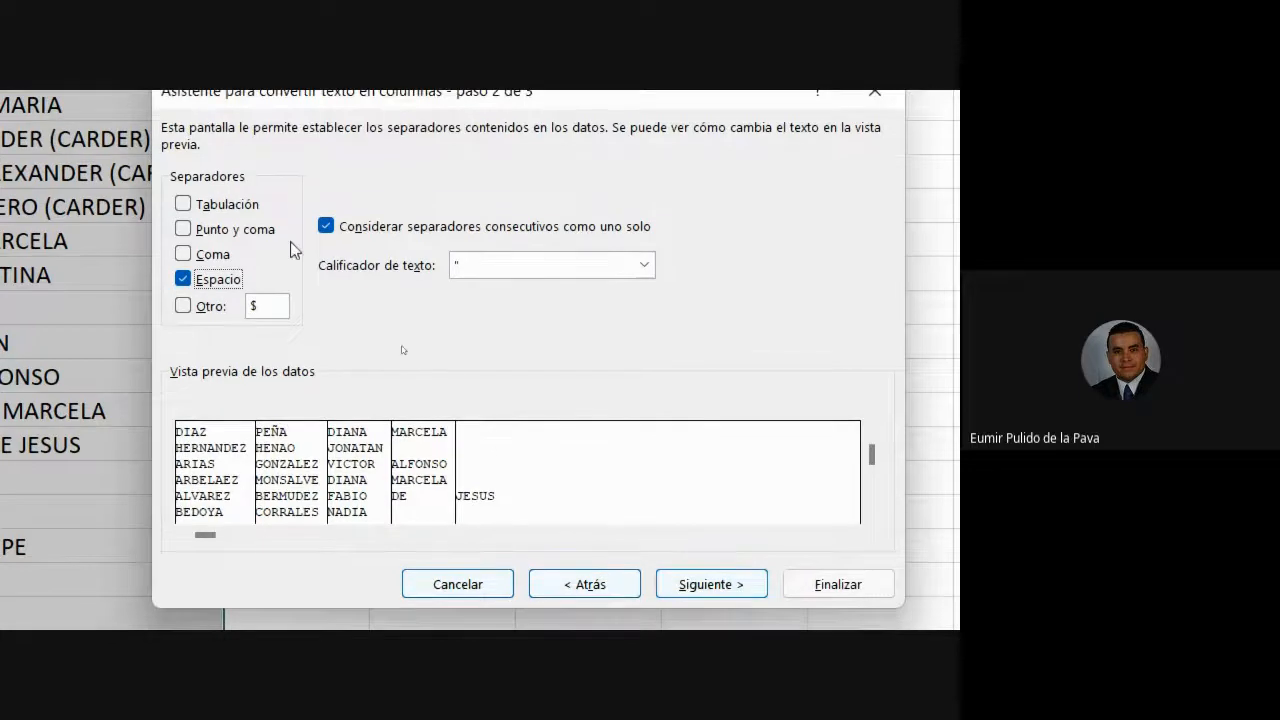
left_click(720, 562)
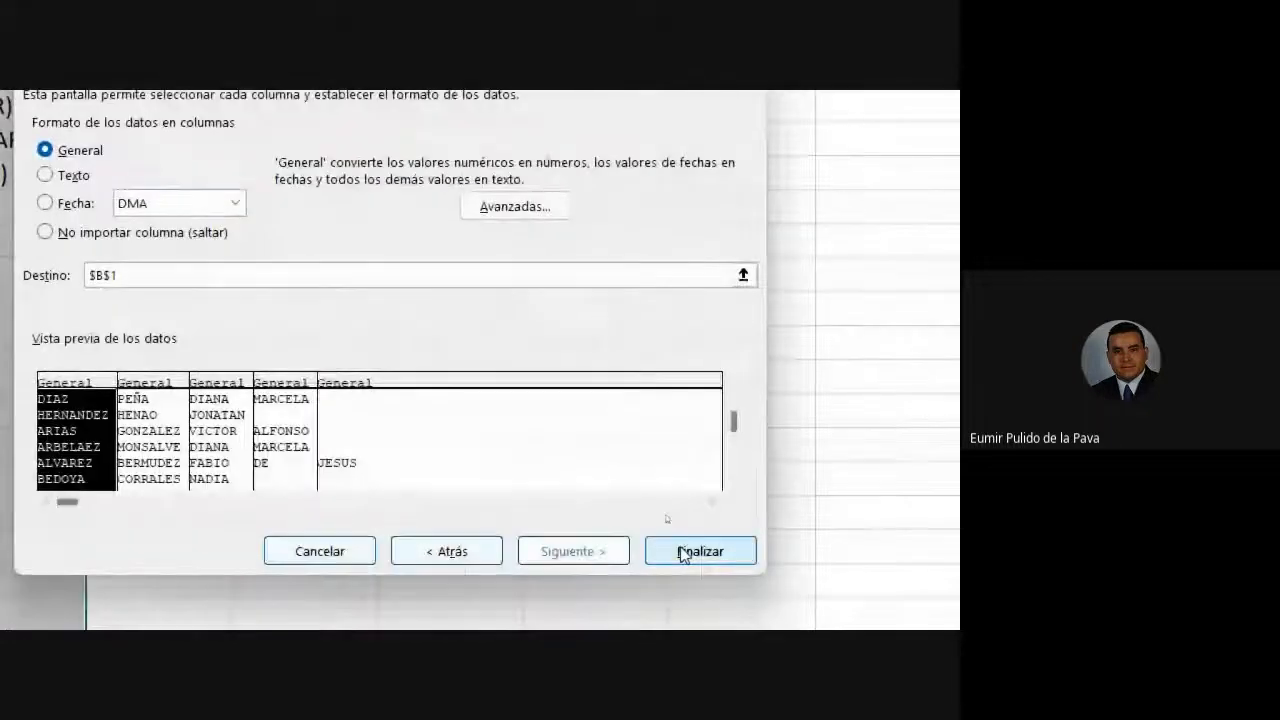
left_click(683, 552)
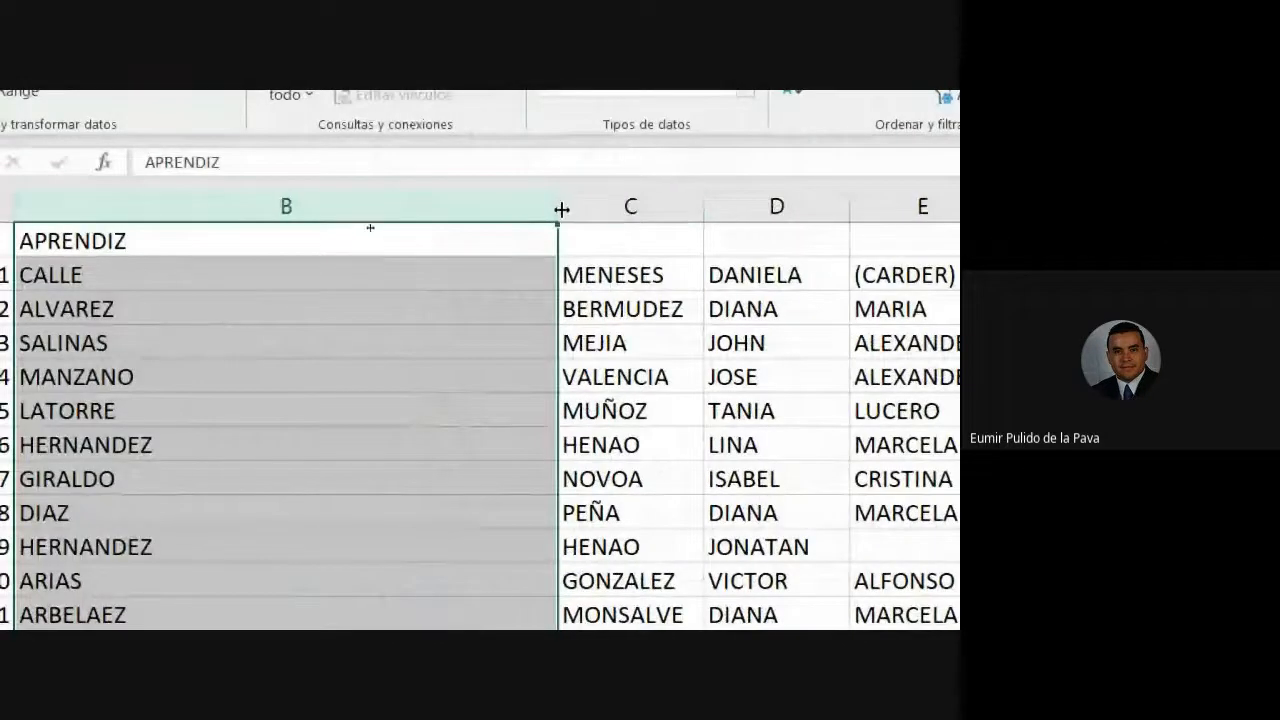
- Autofit column B and review the split name columns C through F
double_click(556, 206)
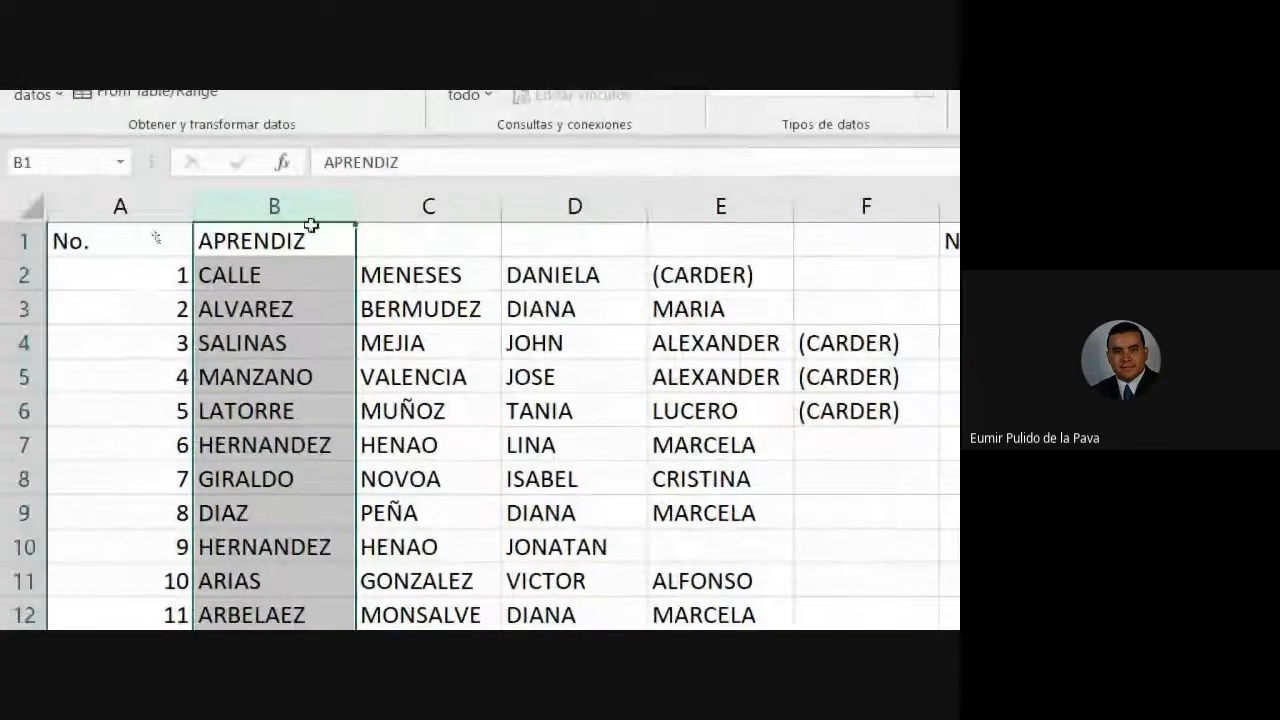
left_click(360, 206)
left_click(574, 206)
left_click(720, 206)
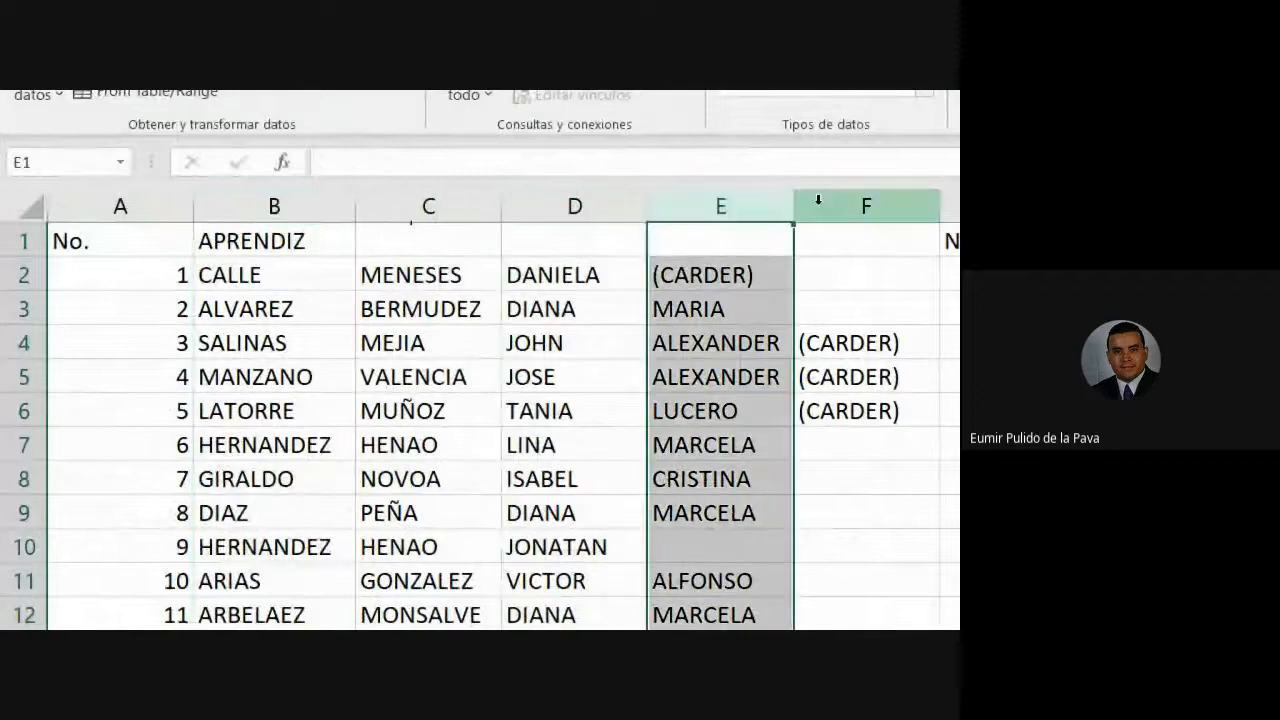
left_click(866, 206)
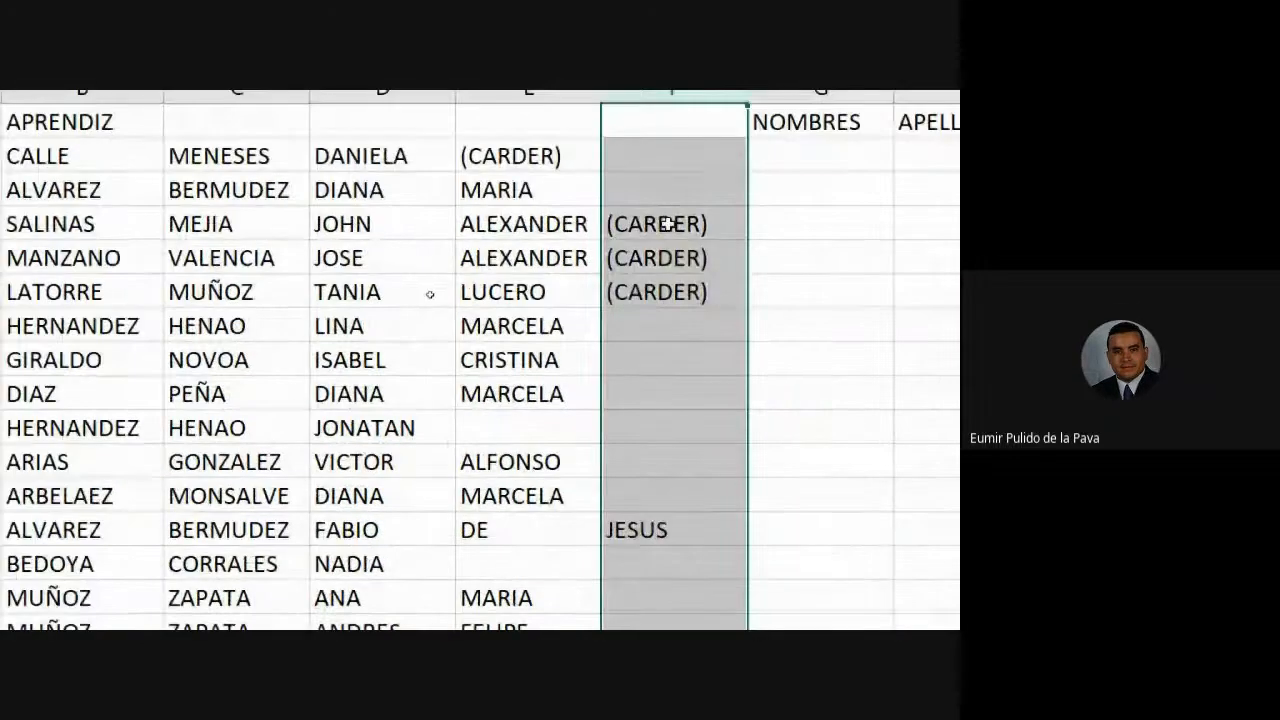
- Delete the (CARDER) tags in F4:F6 and E2
left_click_drag(667, 224, 663, 303)
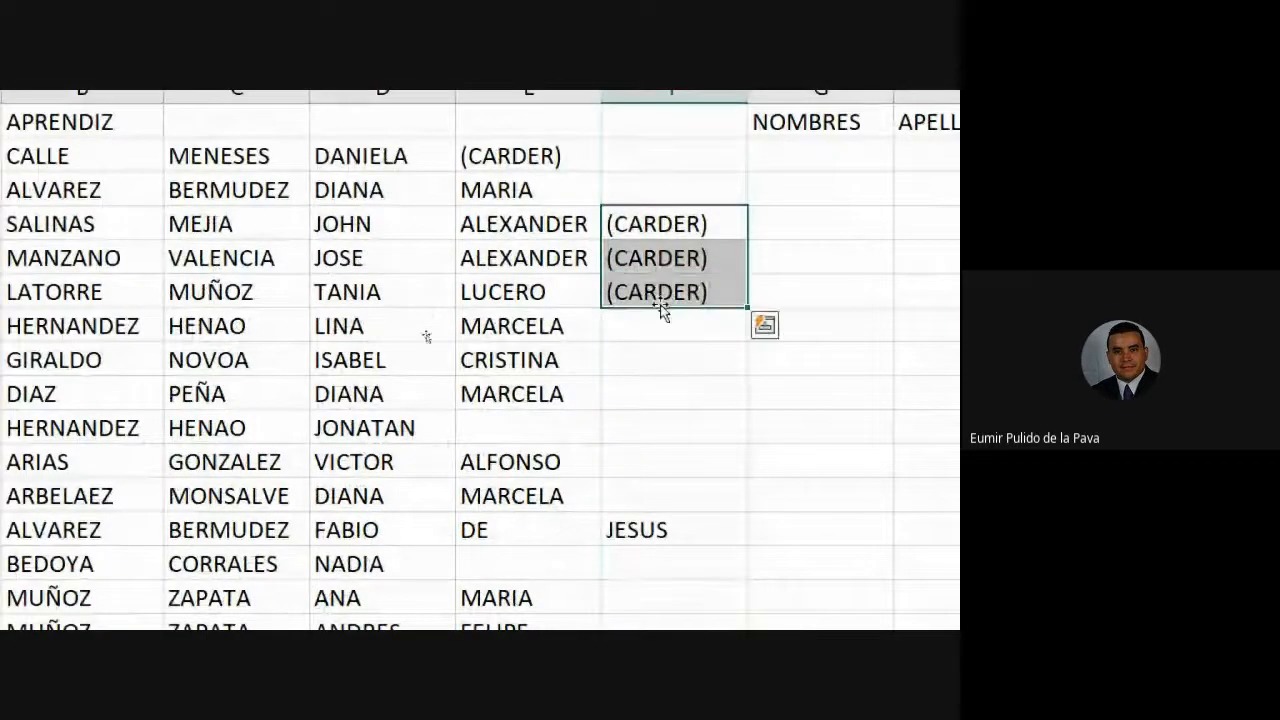
key("Delete")
left_click(516, 147)
key("Delete")
- Check learner 139's split surname and given name in the last row
scroll(631, 360, "down", 4)
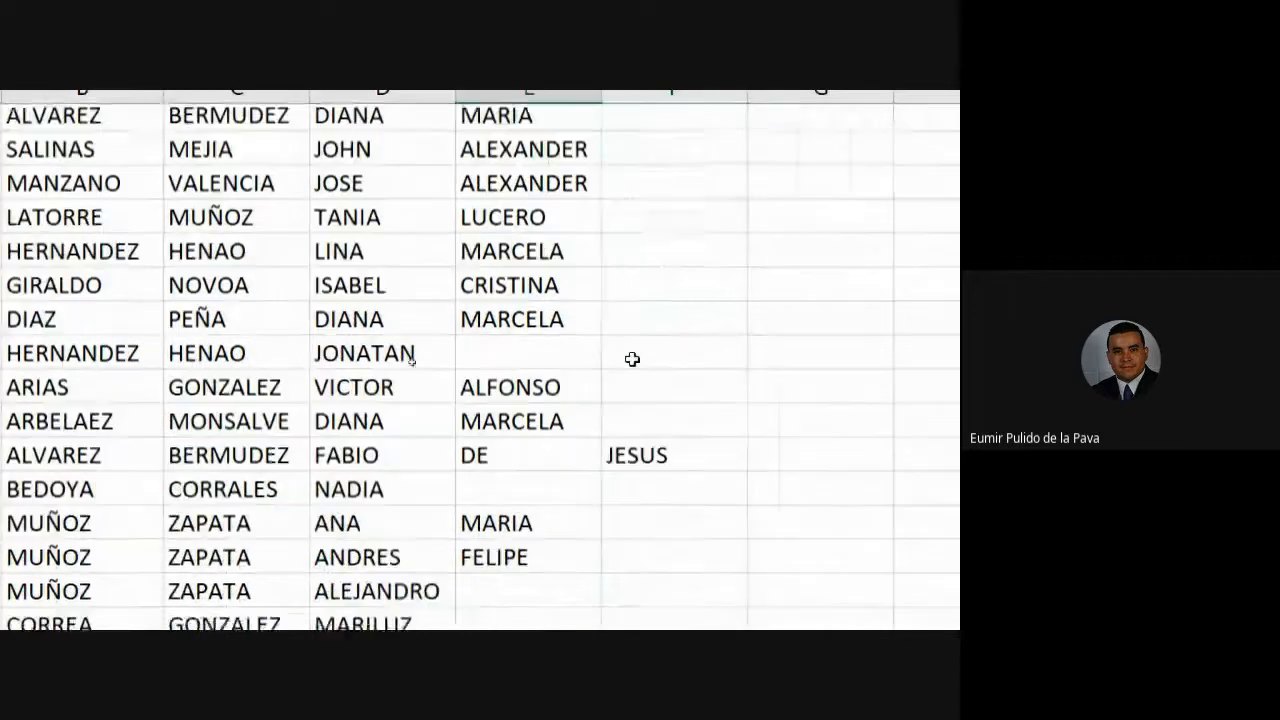
scroll(806, 446, "down", 10)
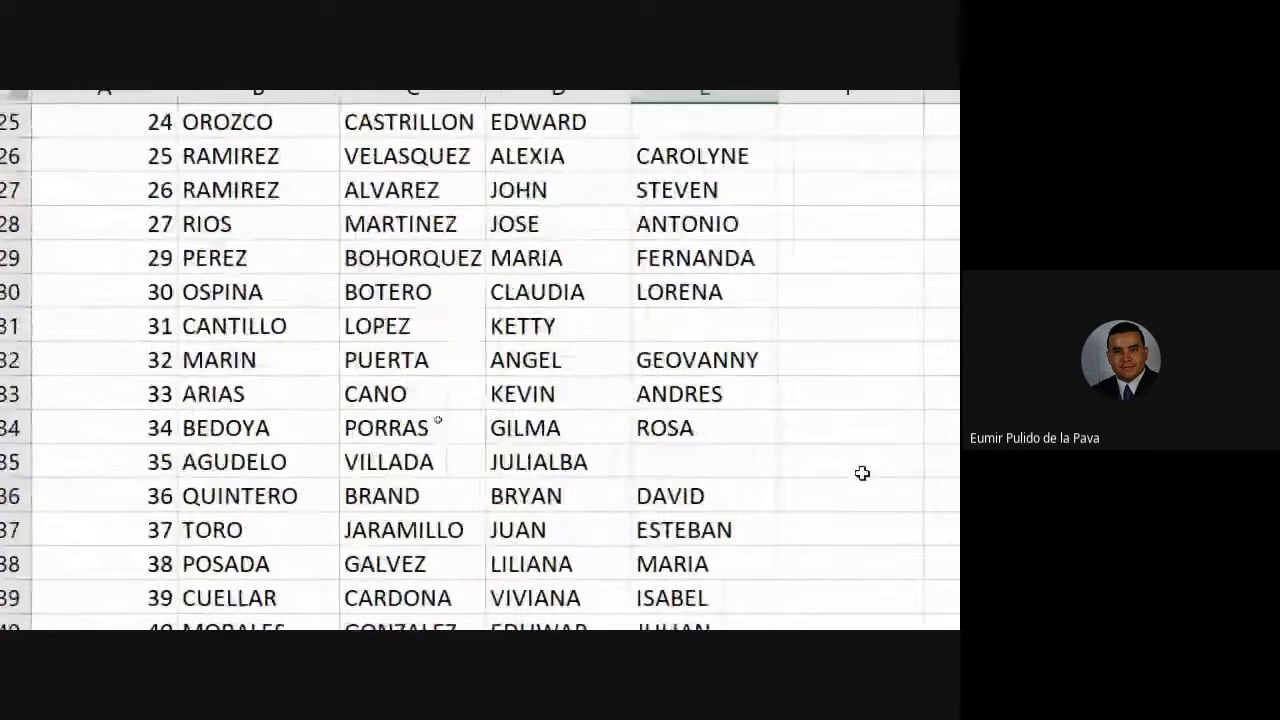
scroll(867, 512, "down", 13)
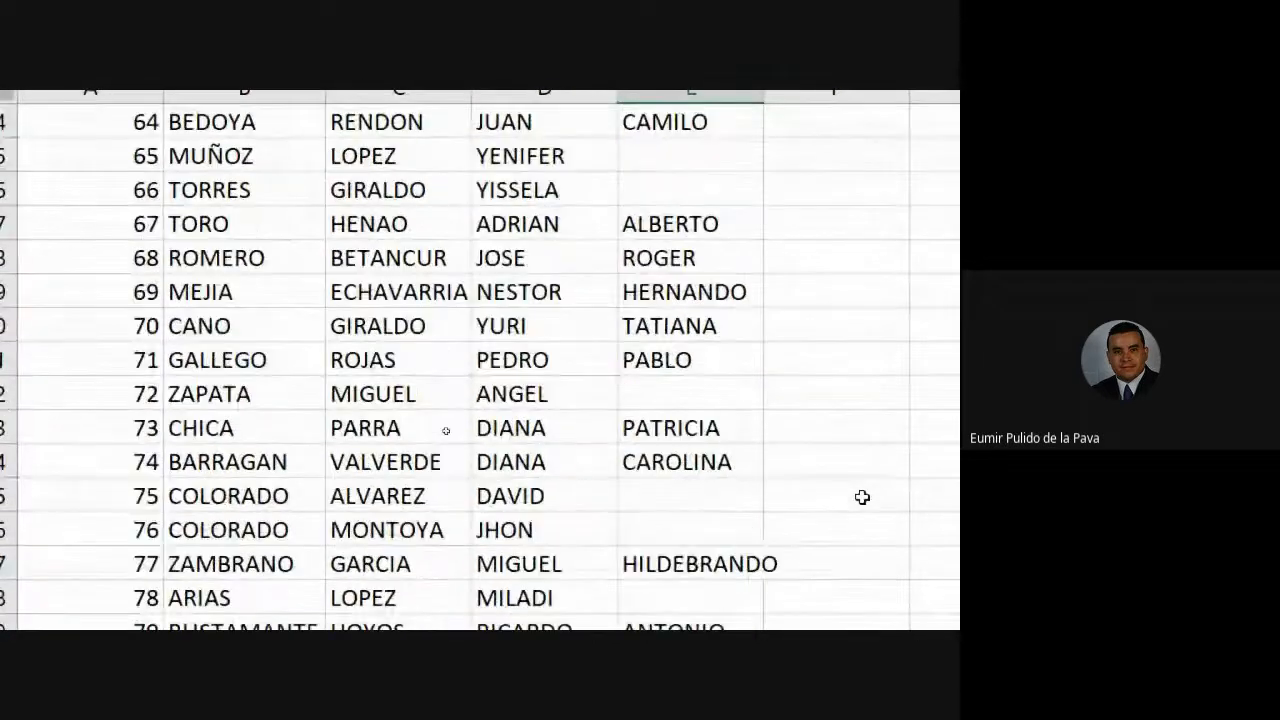
scroll(857, 496, "down", 8)
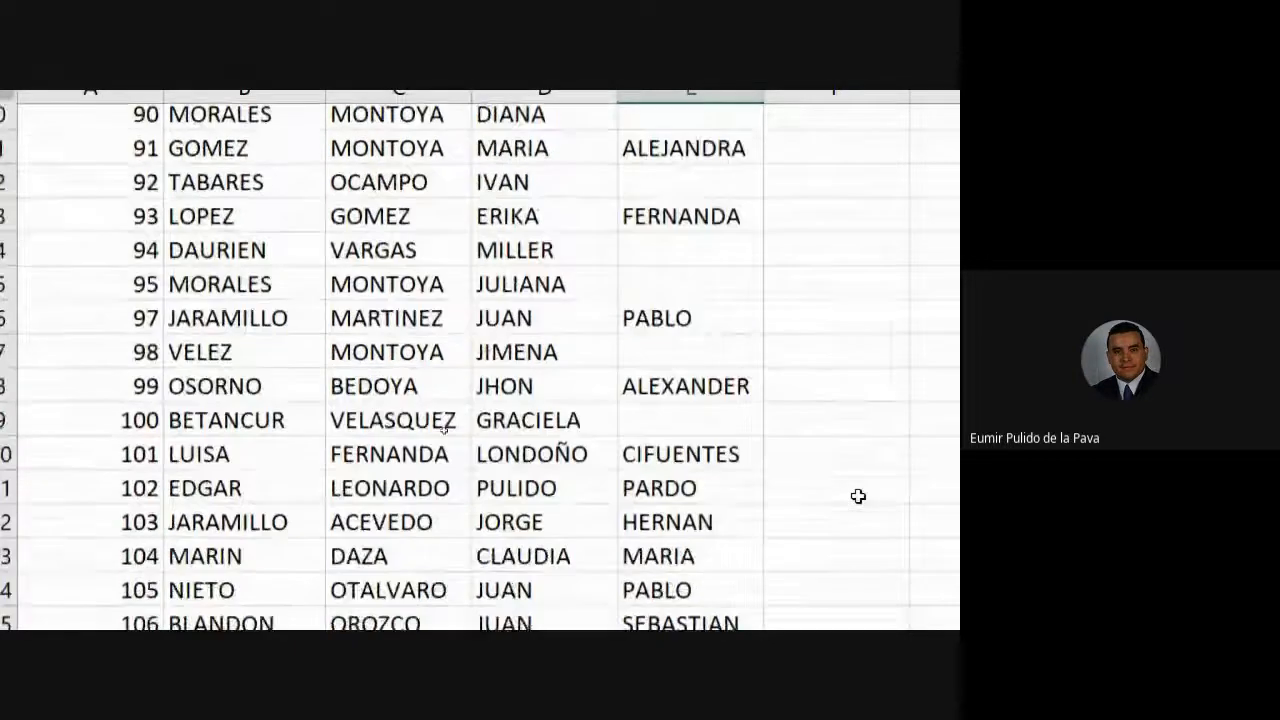
scroll(858, 496, "down", 7)
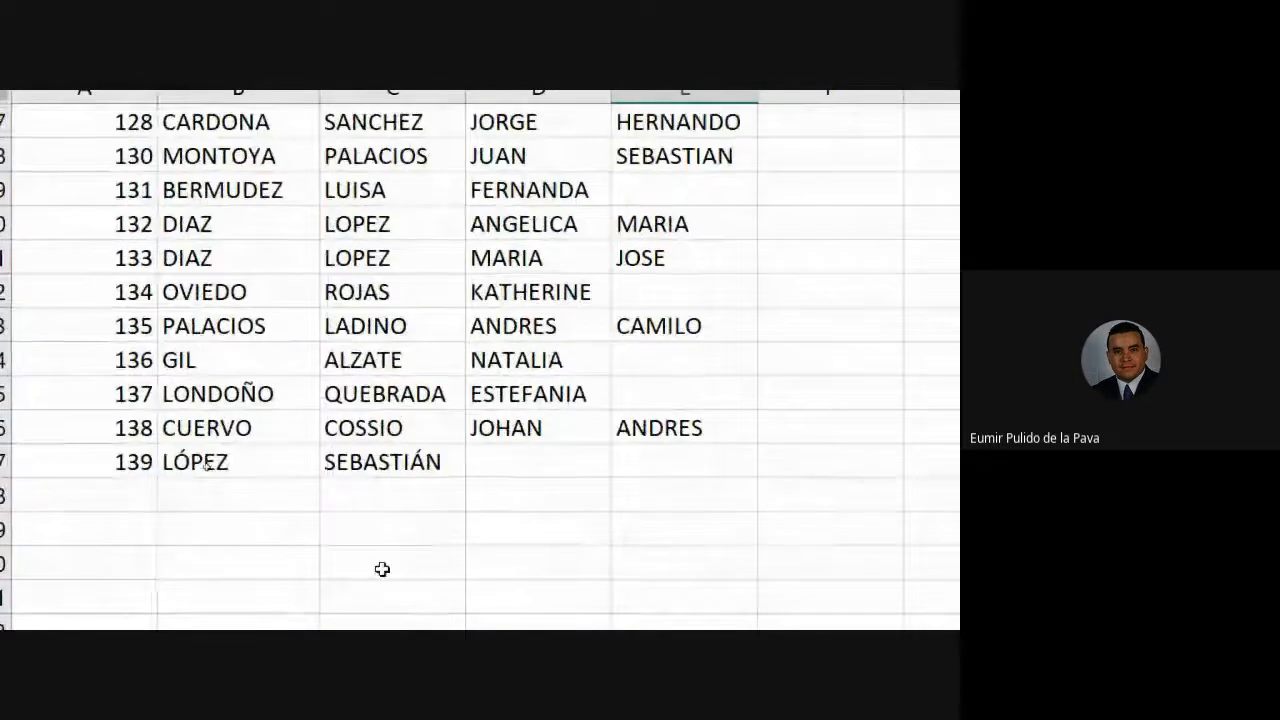
left_click_drag(197, 462, 407, 466)
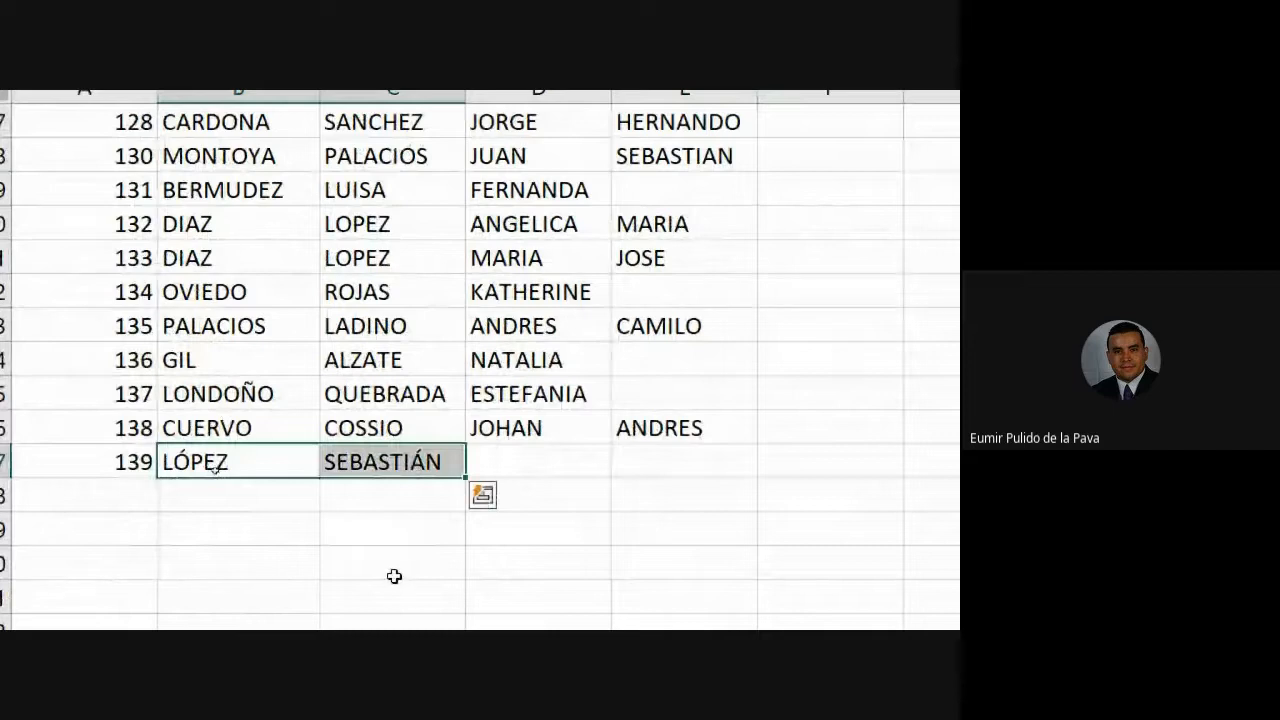
scroll(423, 512, "up", 17)
scroll(423, 512, "up", 20)
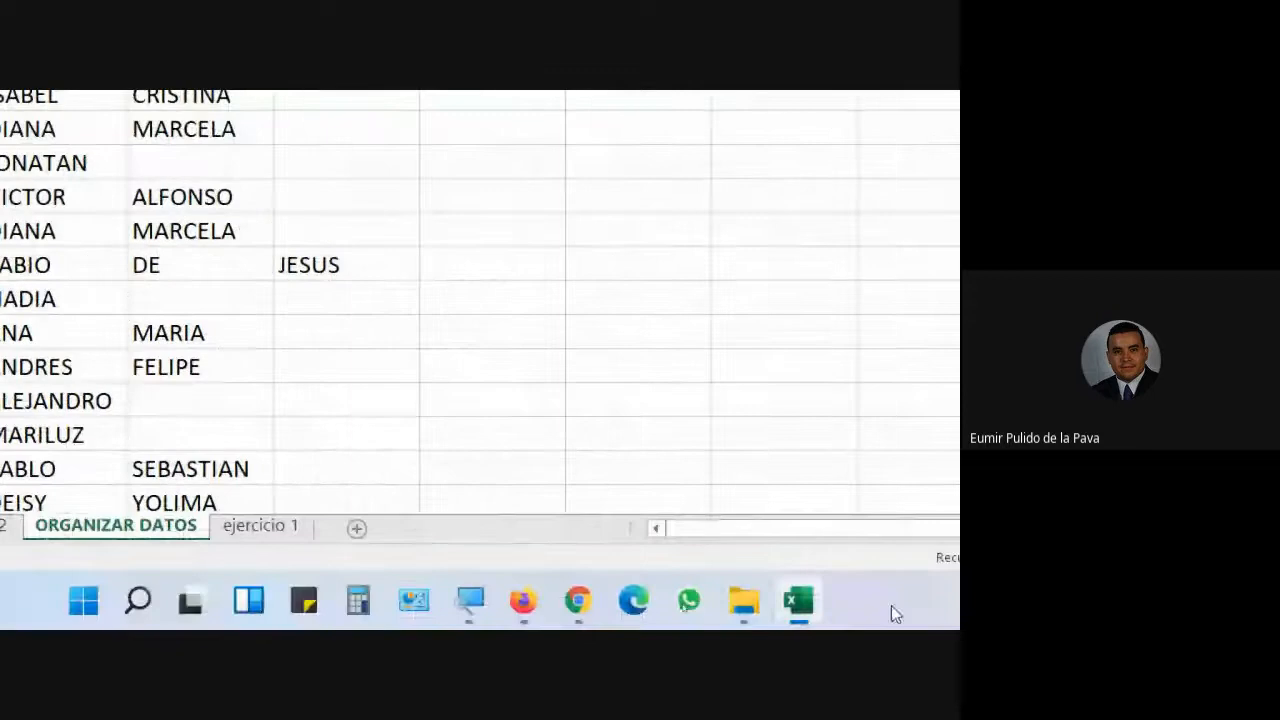
- Admit the participant waiting to join the Meet call, then return to Excel
mouse_move(578, 600)
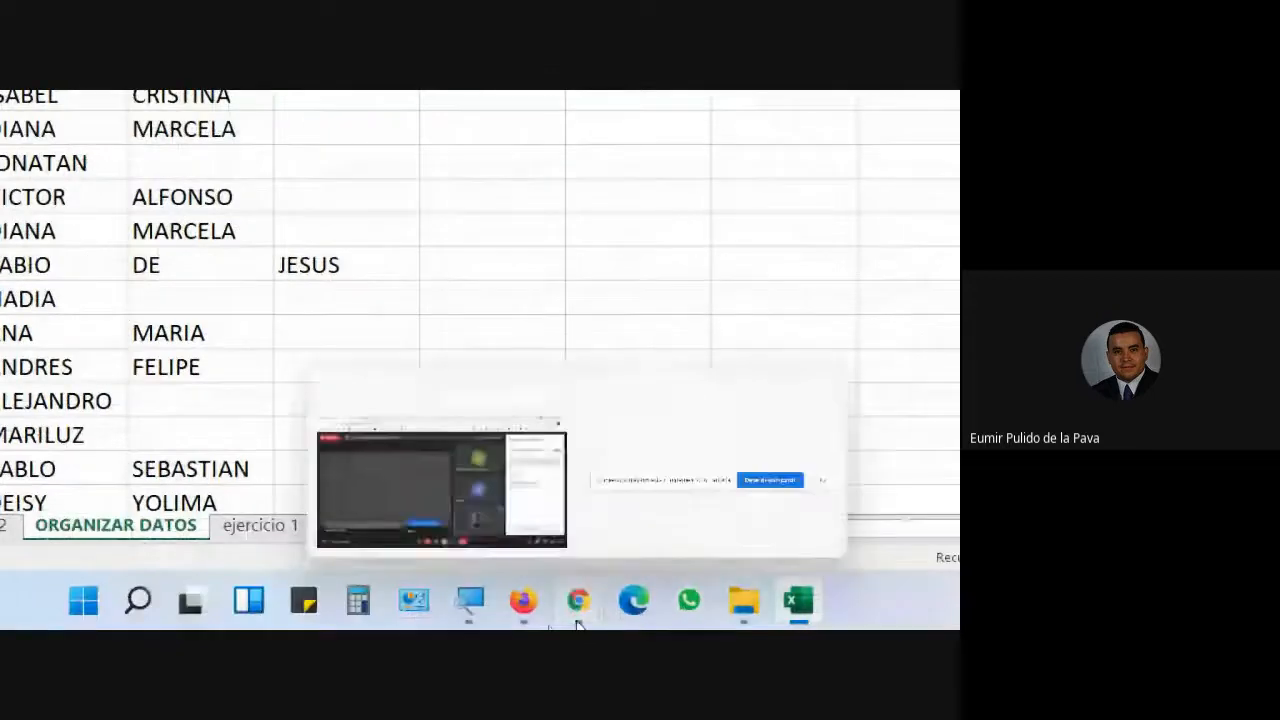
left_click(491, 543)
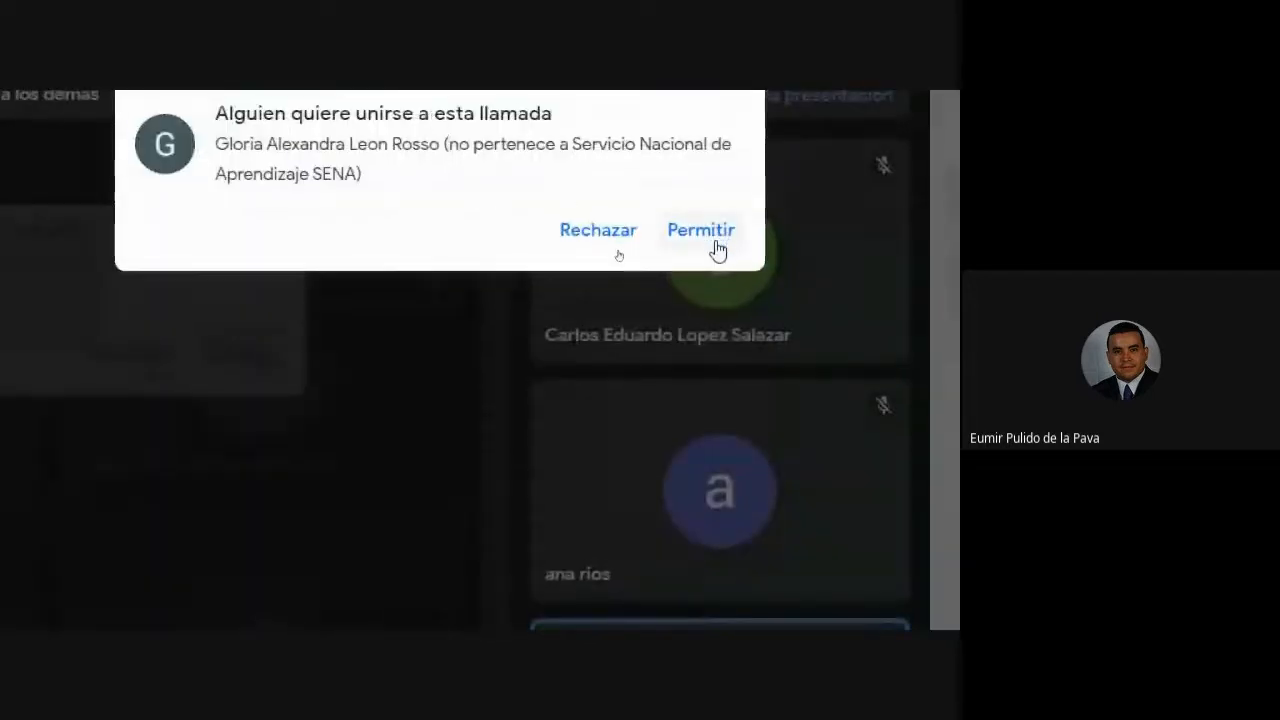
left_click(712, 238)
mouse_move(394, 591)
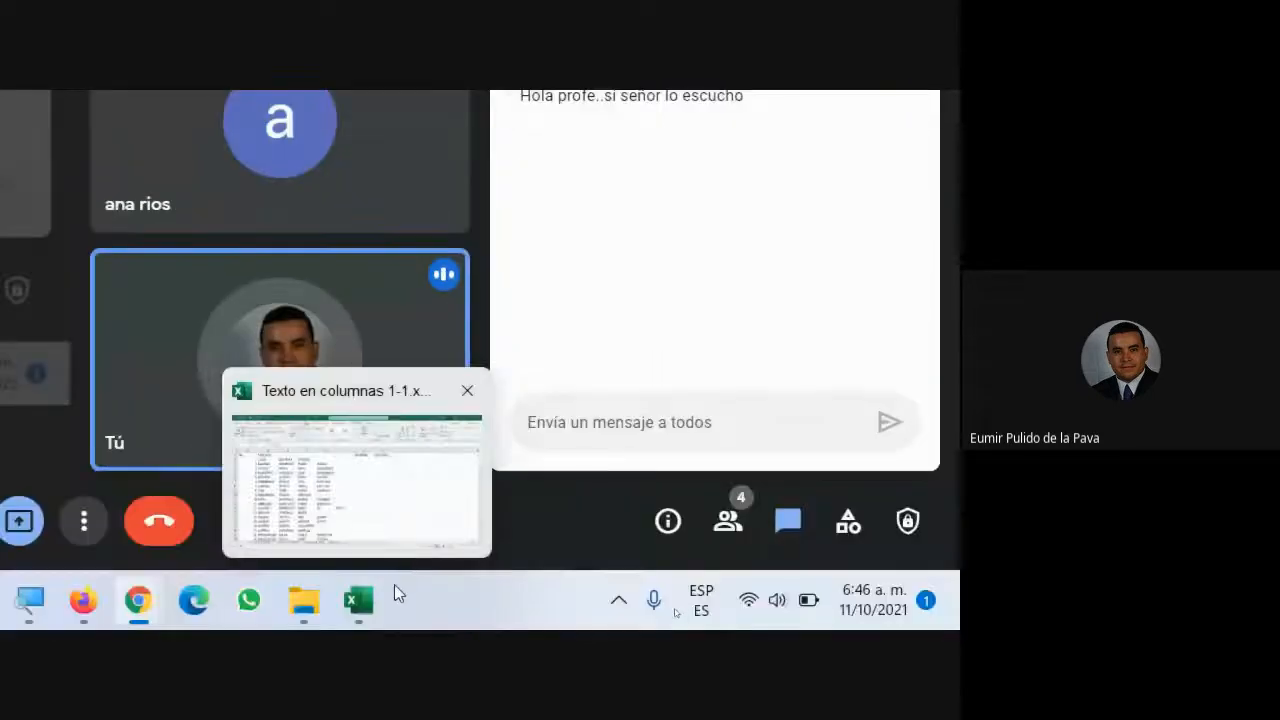
left_click(297, 491)
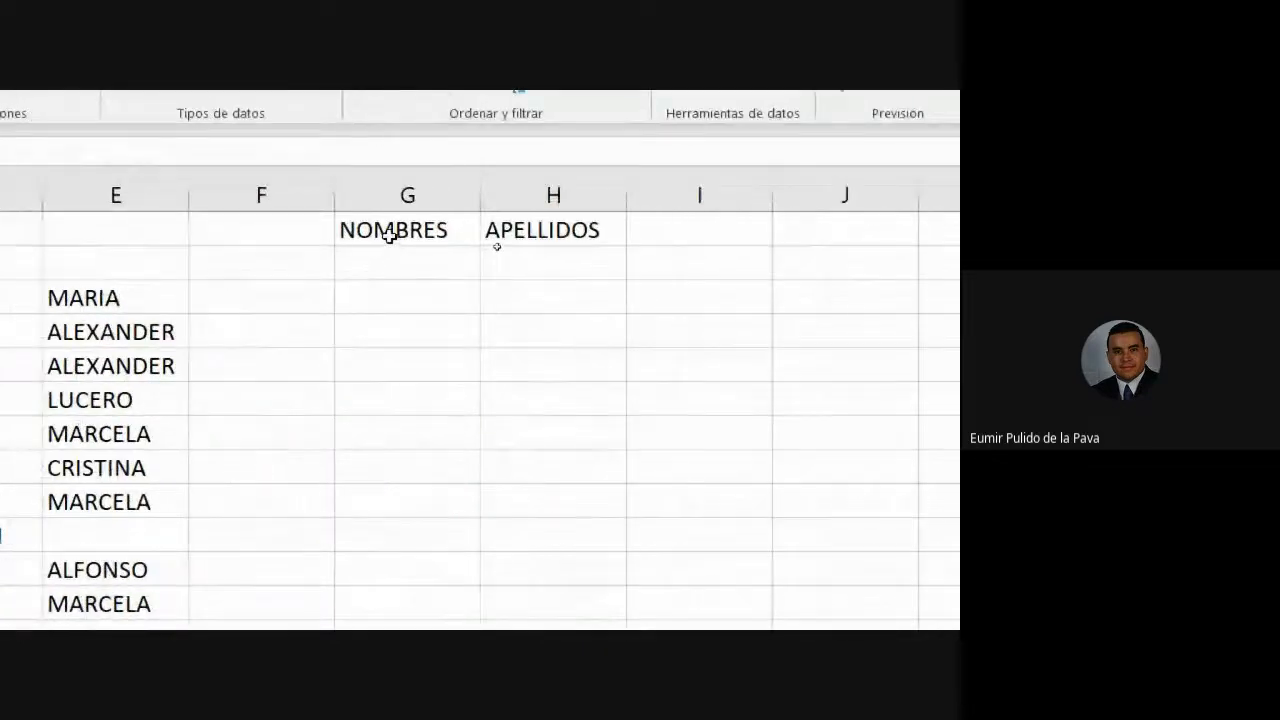
left_click(391, 234)
left_click_drag(444, 233, 528, 223)
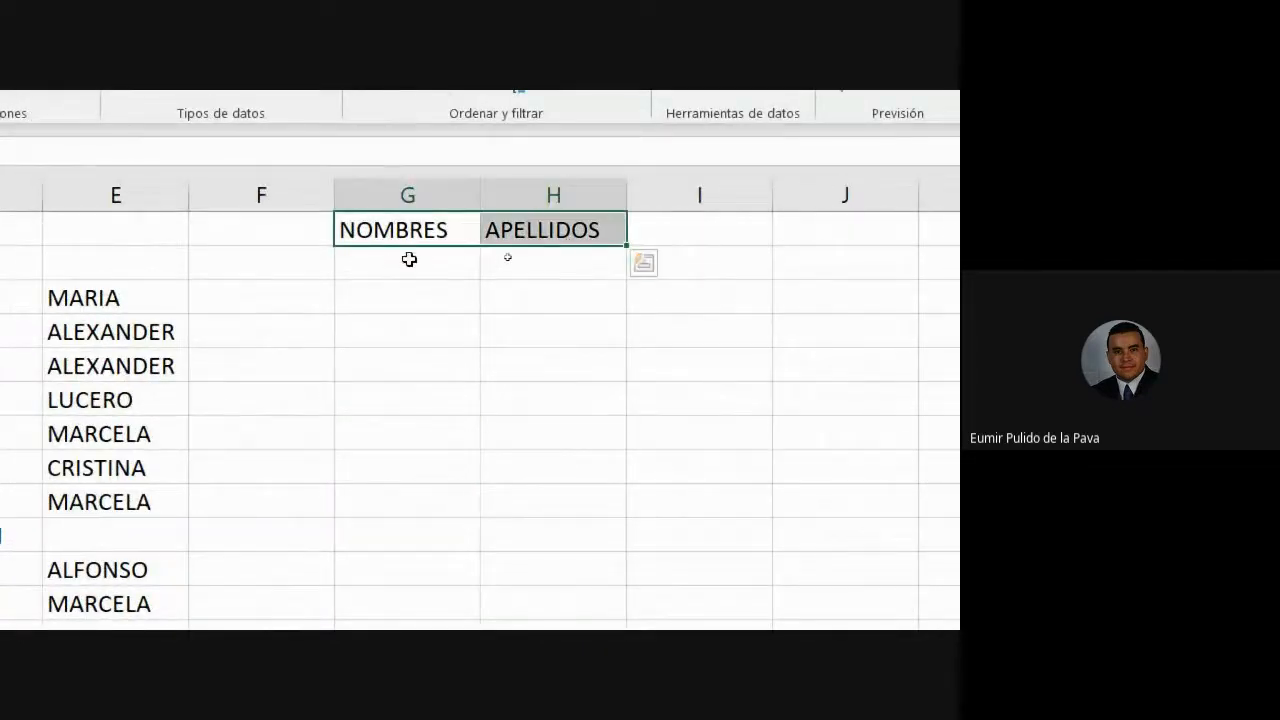
left_click(415, 192)
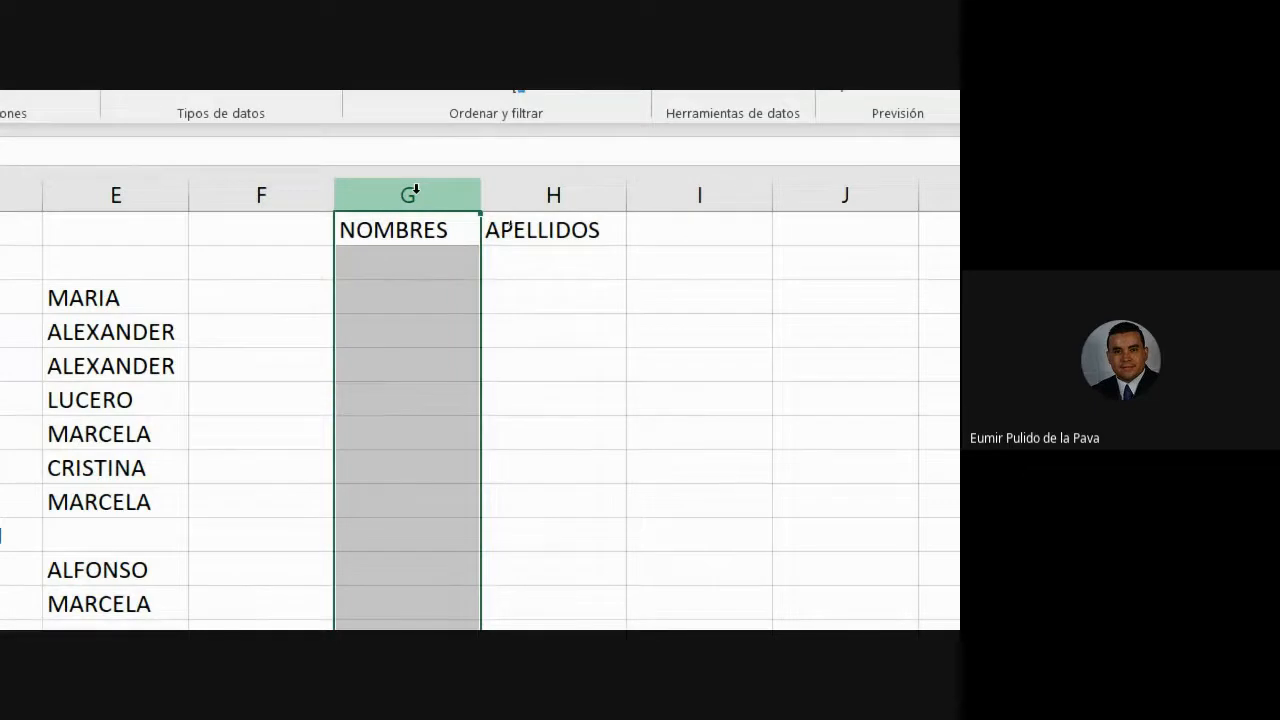
left_click(589, 198)
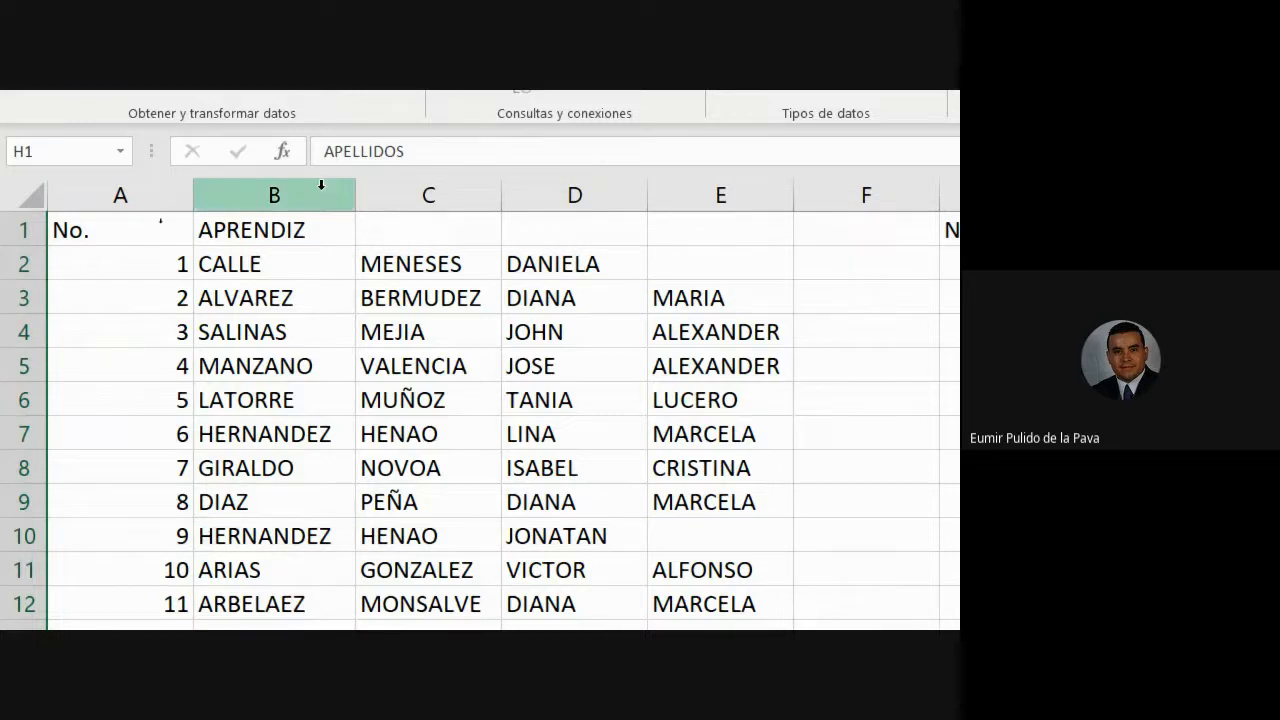
- Move learner 139's given name from C137 to D137, leaving C137 empty
left_click(312, 192)
left_click_drag(312, 192, 423, 260)
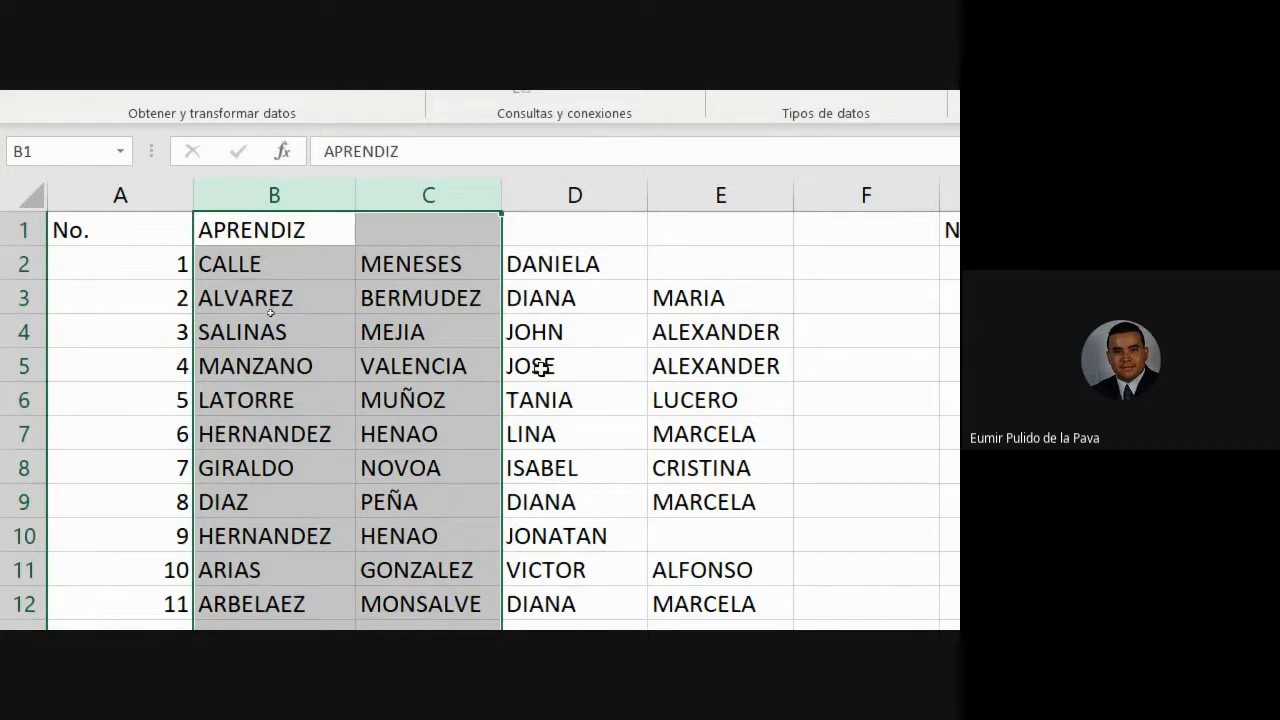
scroll(432, 521, "down", 8)
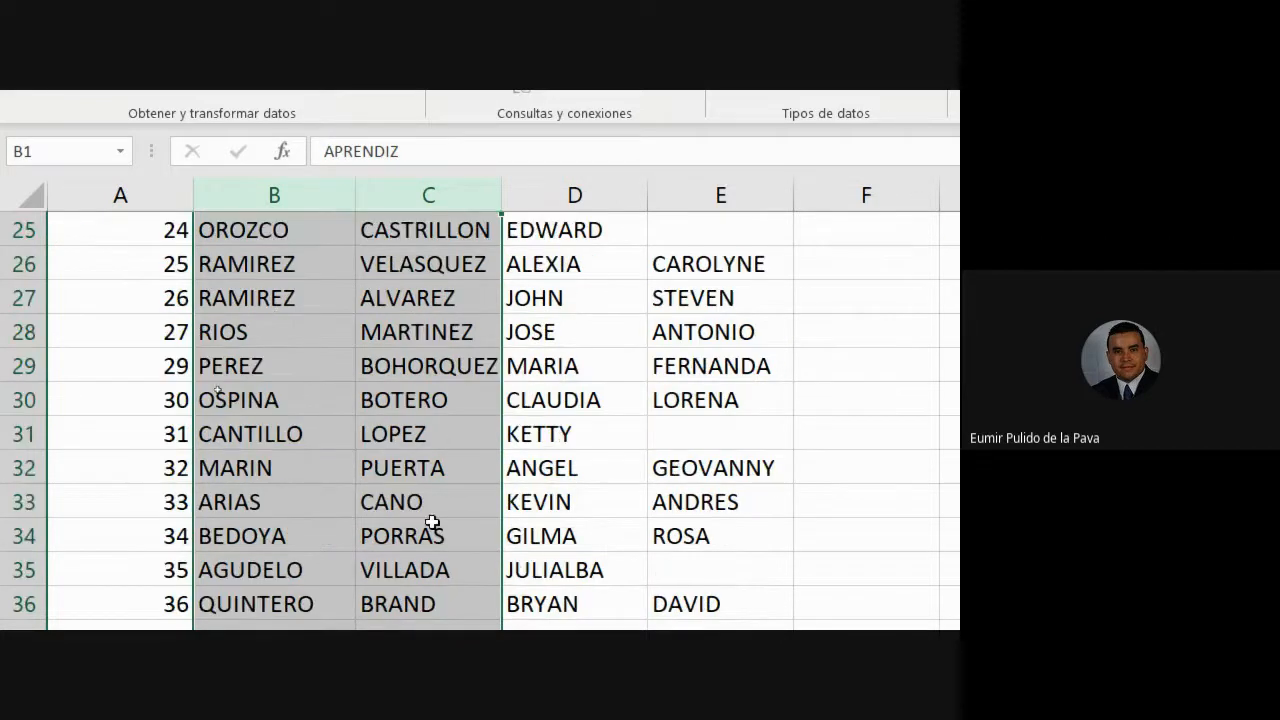
scroll(432, 521, "down", 20)
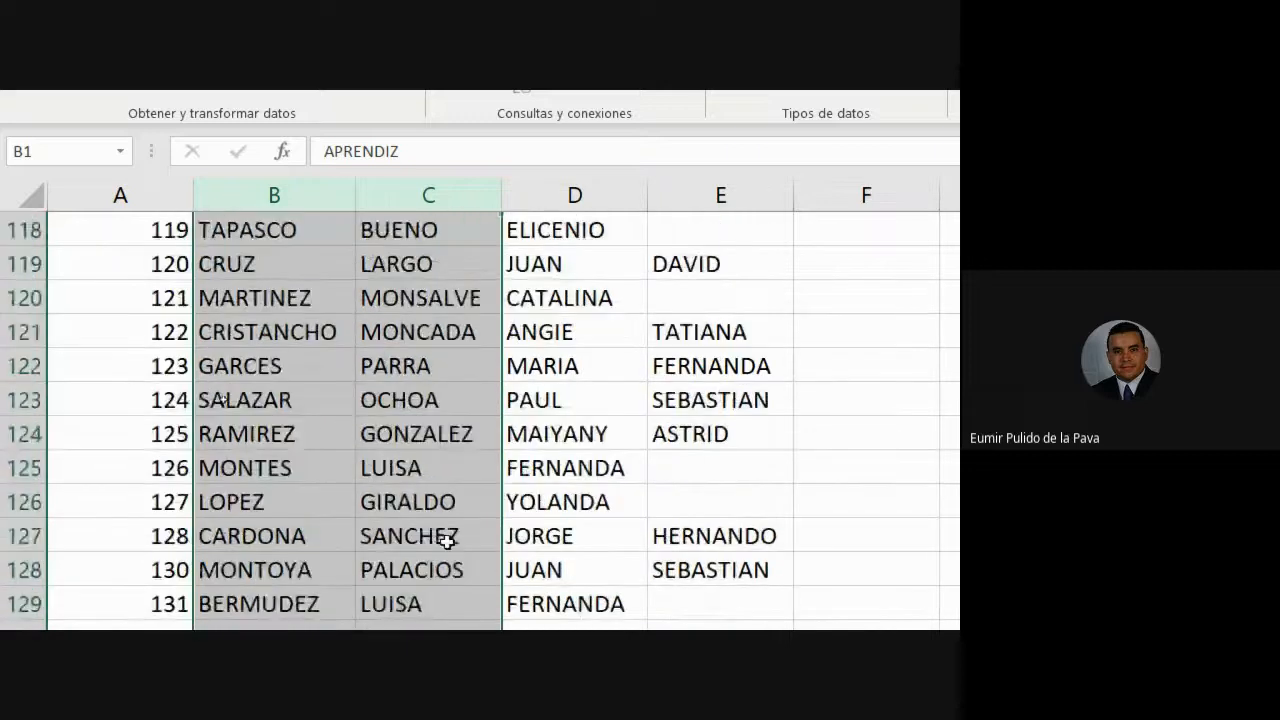
scroll(442, 543, "down", 6)
scroll(437, 543, "up", 3)
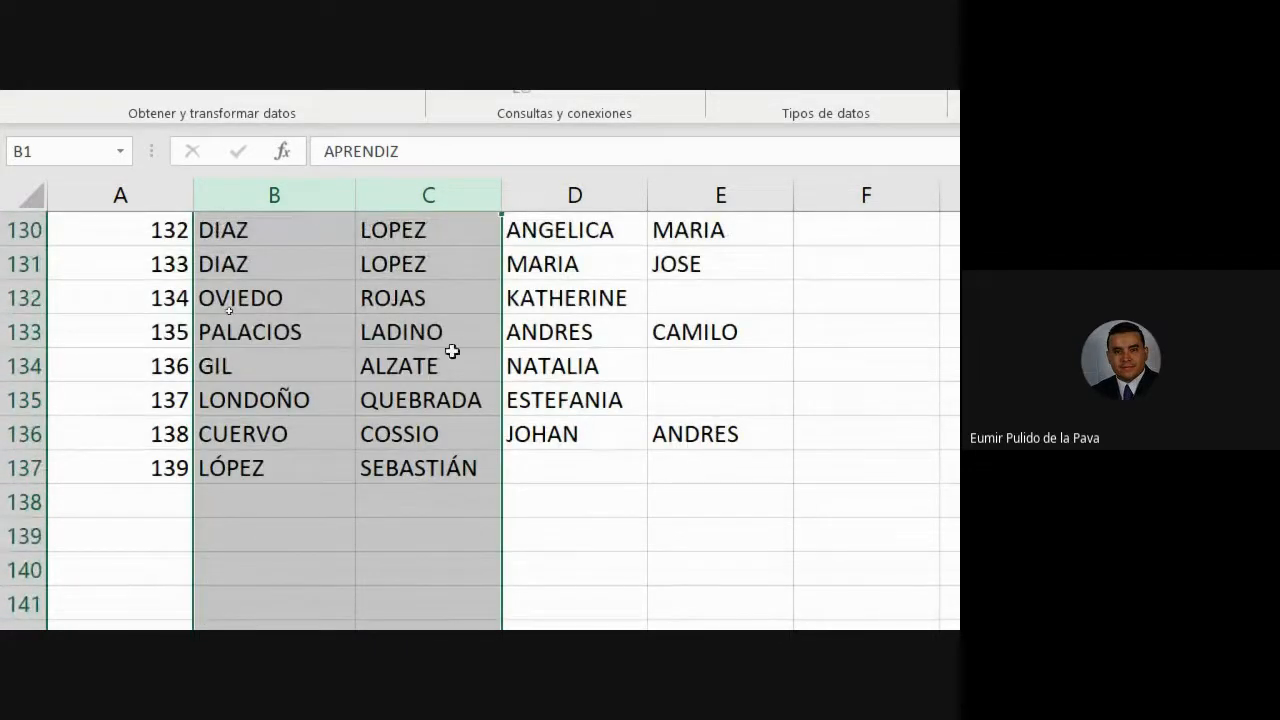
left_click(409, 479)
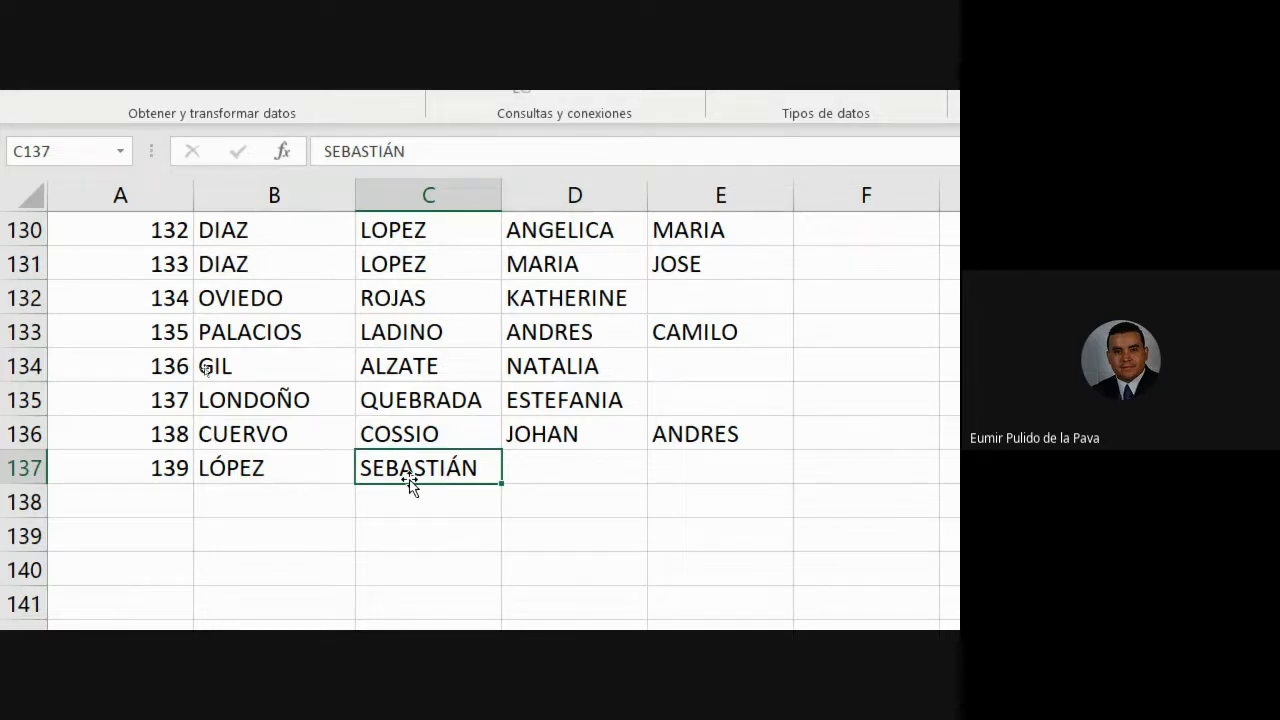
left_click_drag(456, 453, 560, 450)
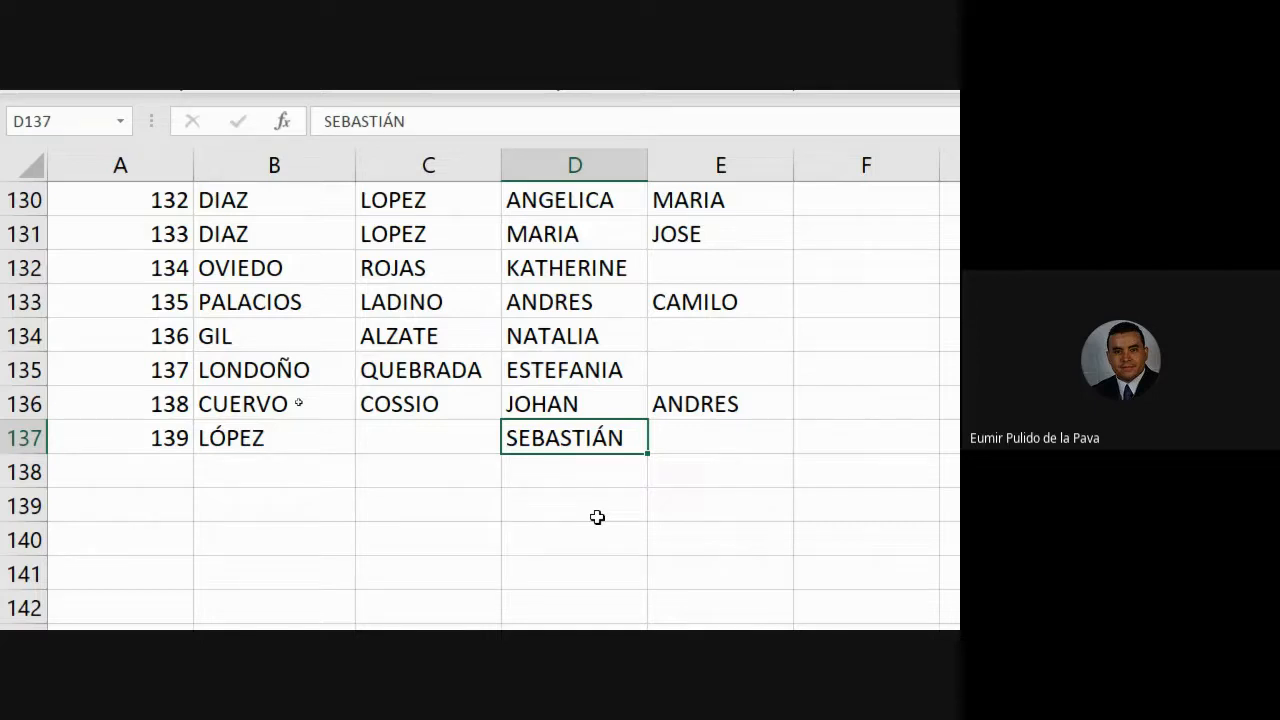
scroll(597, 517, "up", 2)
scroll(590, 513, "up", 7)
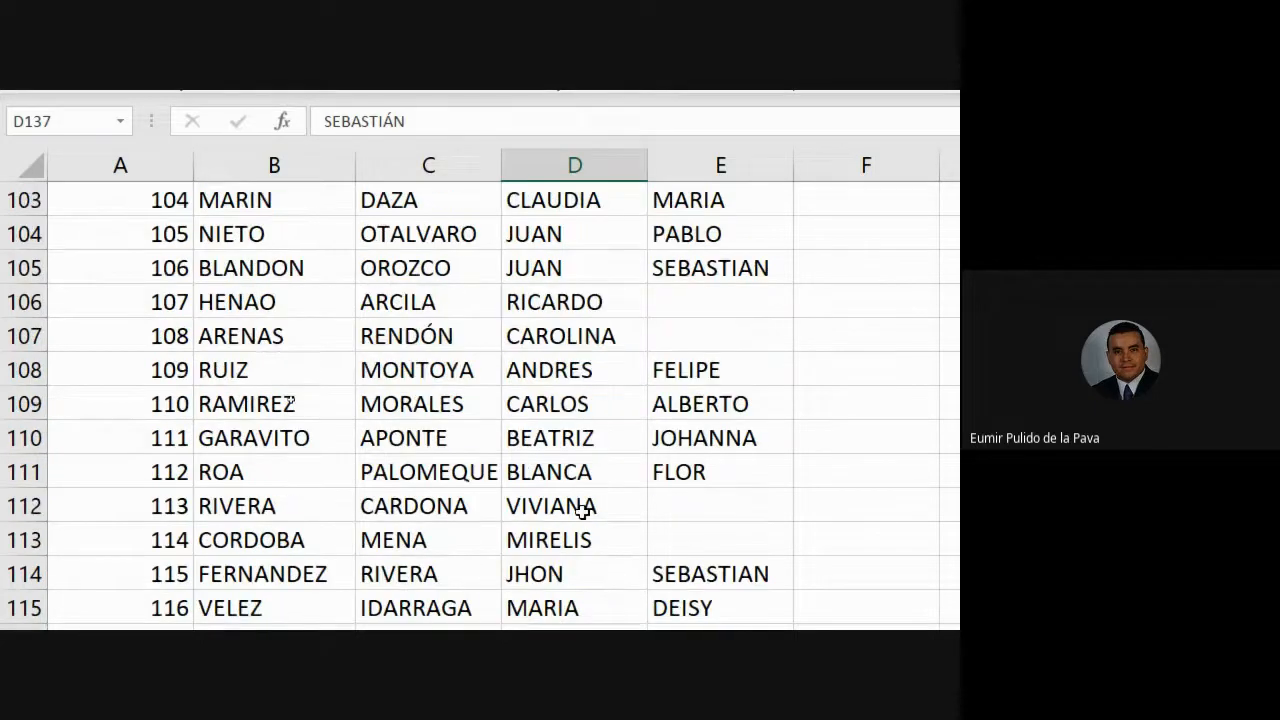
scroll(578, 512, "up", 18)
scroll(562, 520, "down", 1)
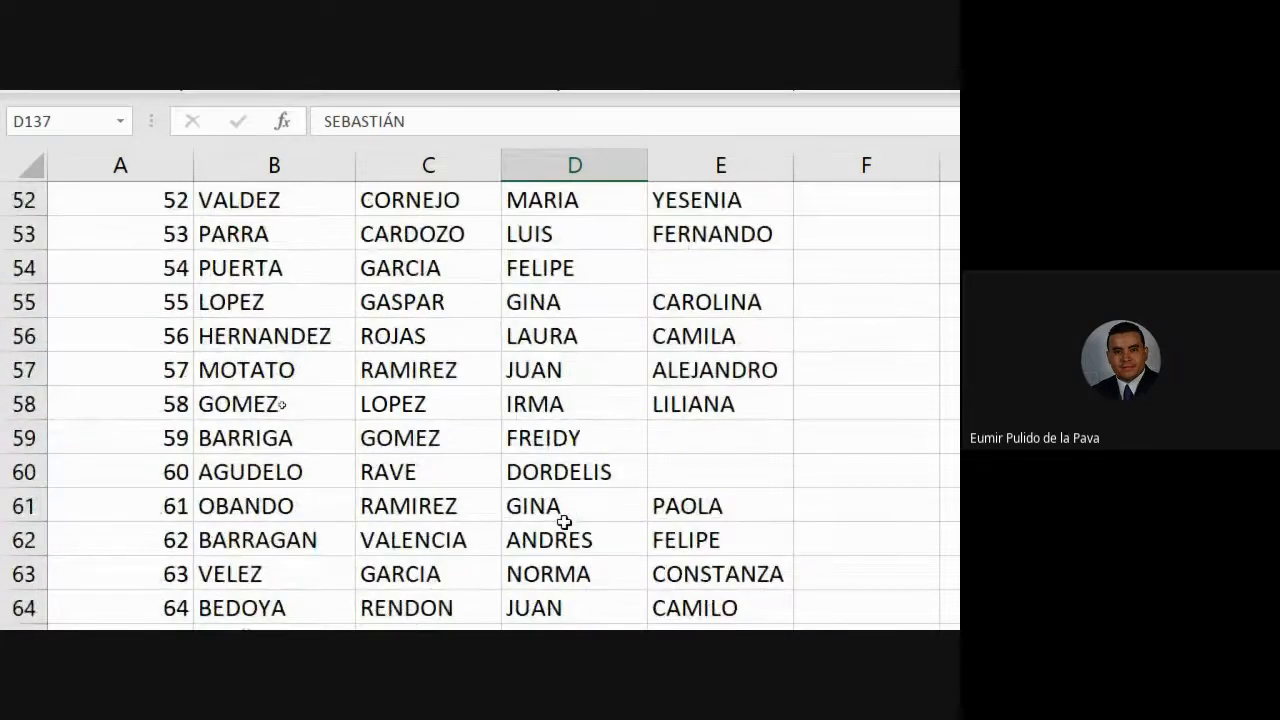
scroll(560, 530, "up", 17)
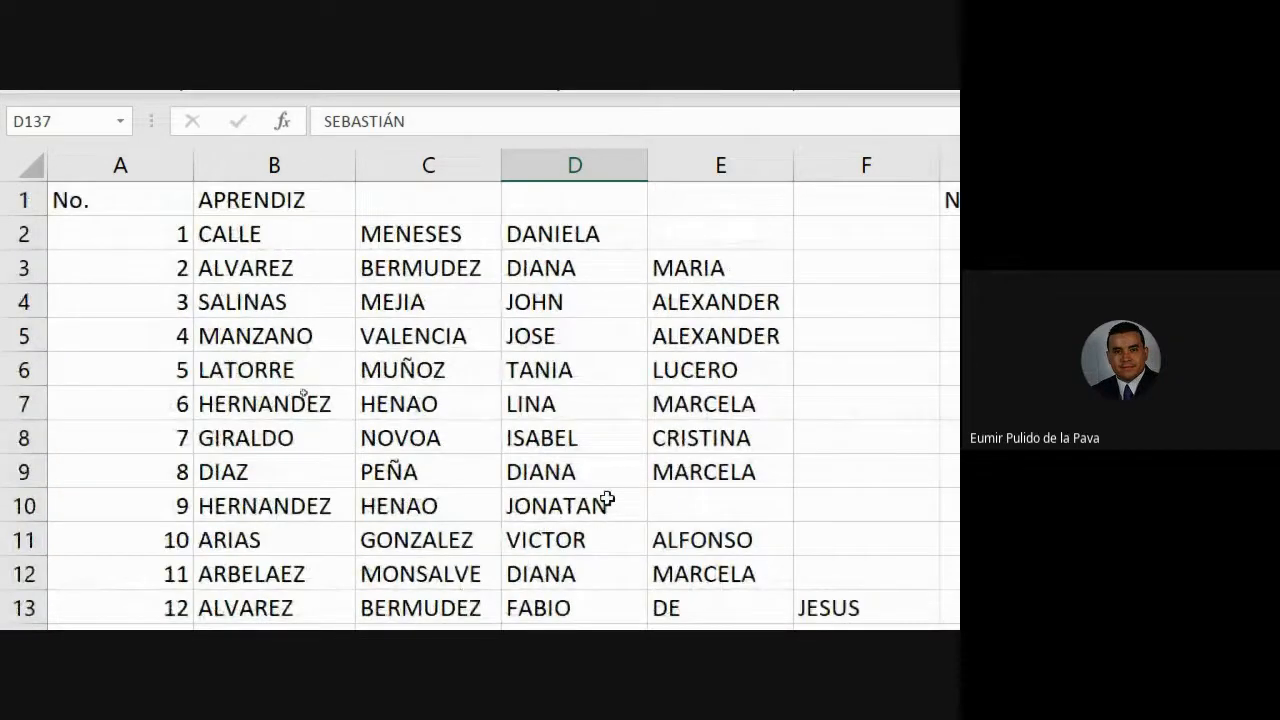
scroll(760, 480, "right", 5)
left_click(445, 160)
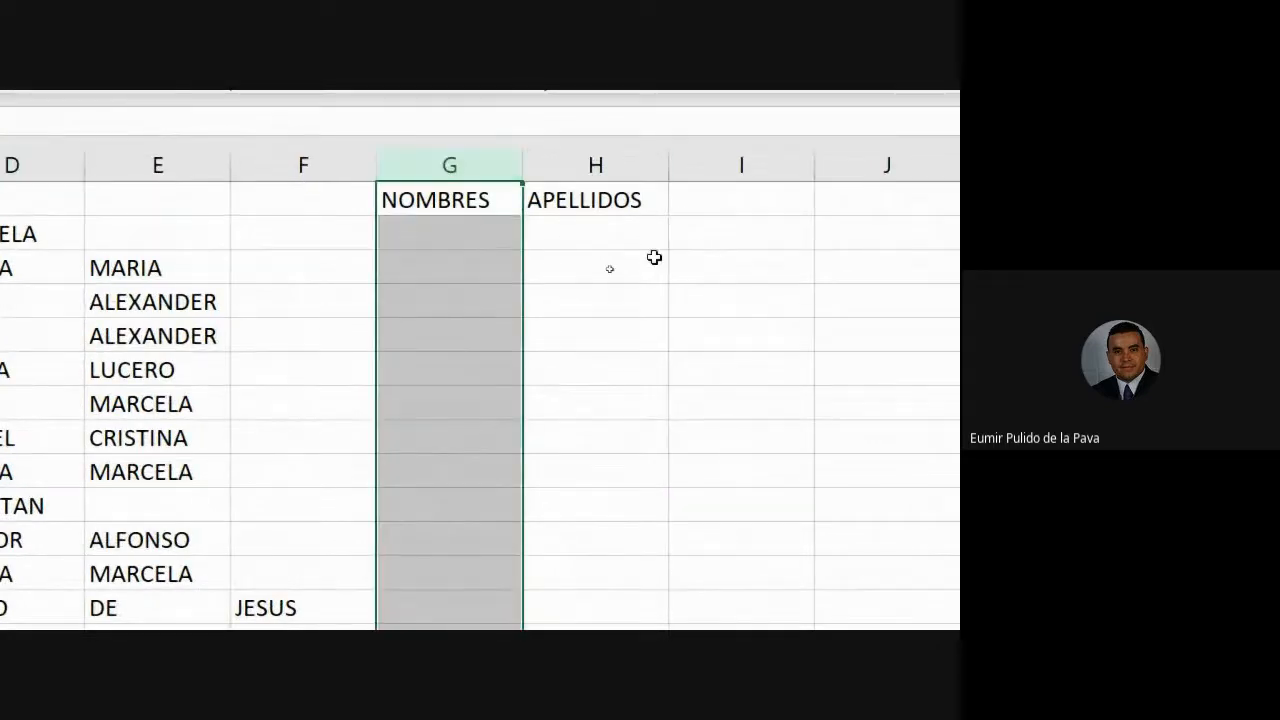
left_click(636, 167)
scroll(300, 400, "left", 5)
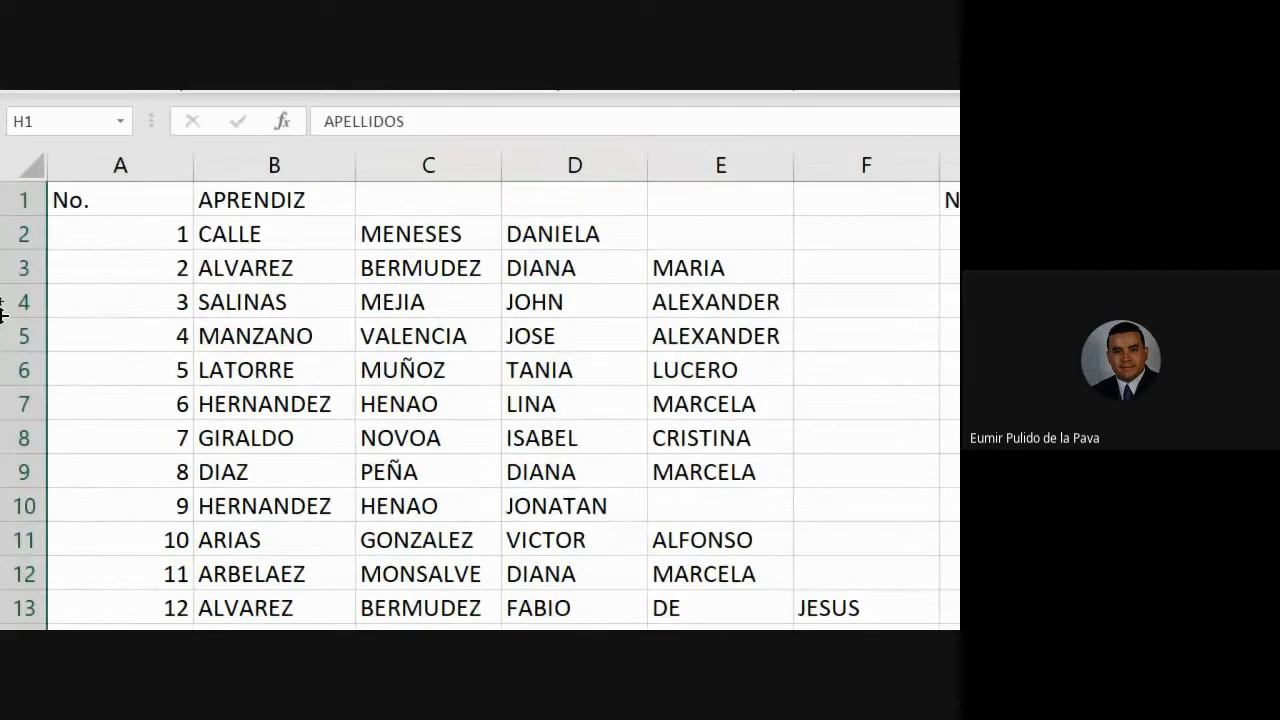
left_click(274, 160)
left_click(428, 160)
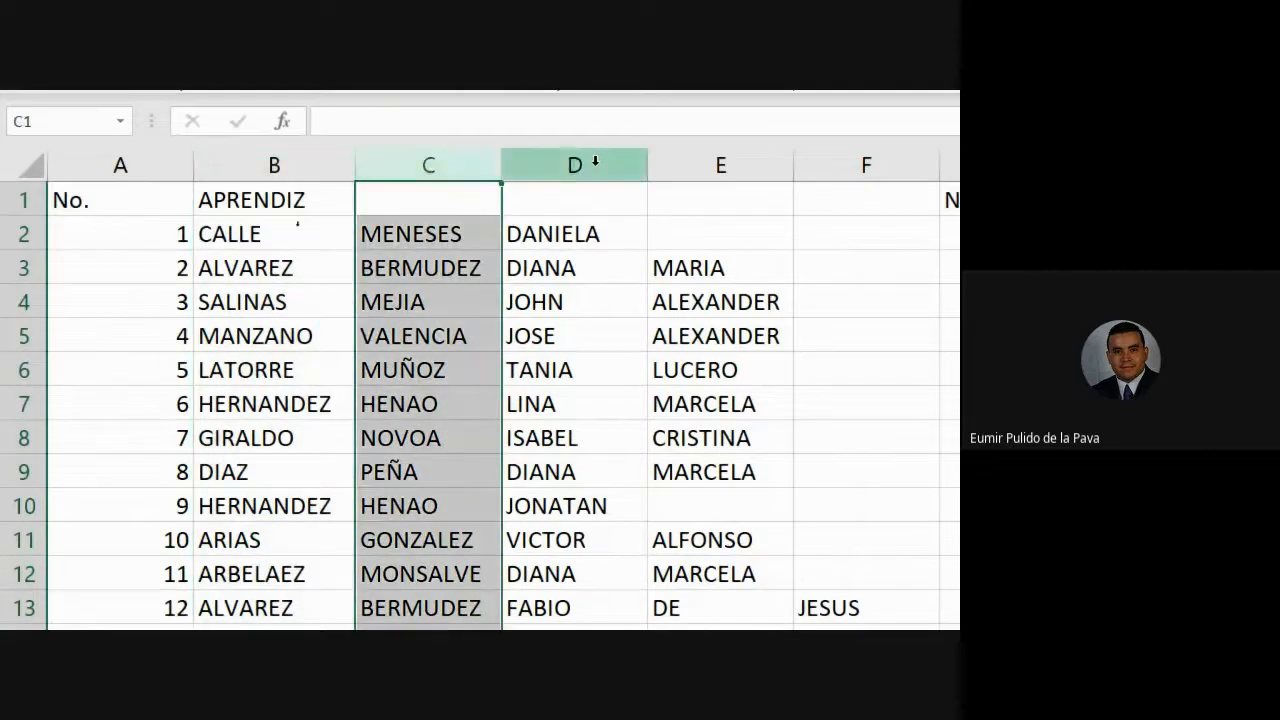
left_click(575, 160)
left_click(701, 155)
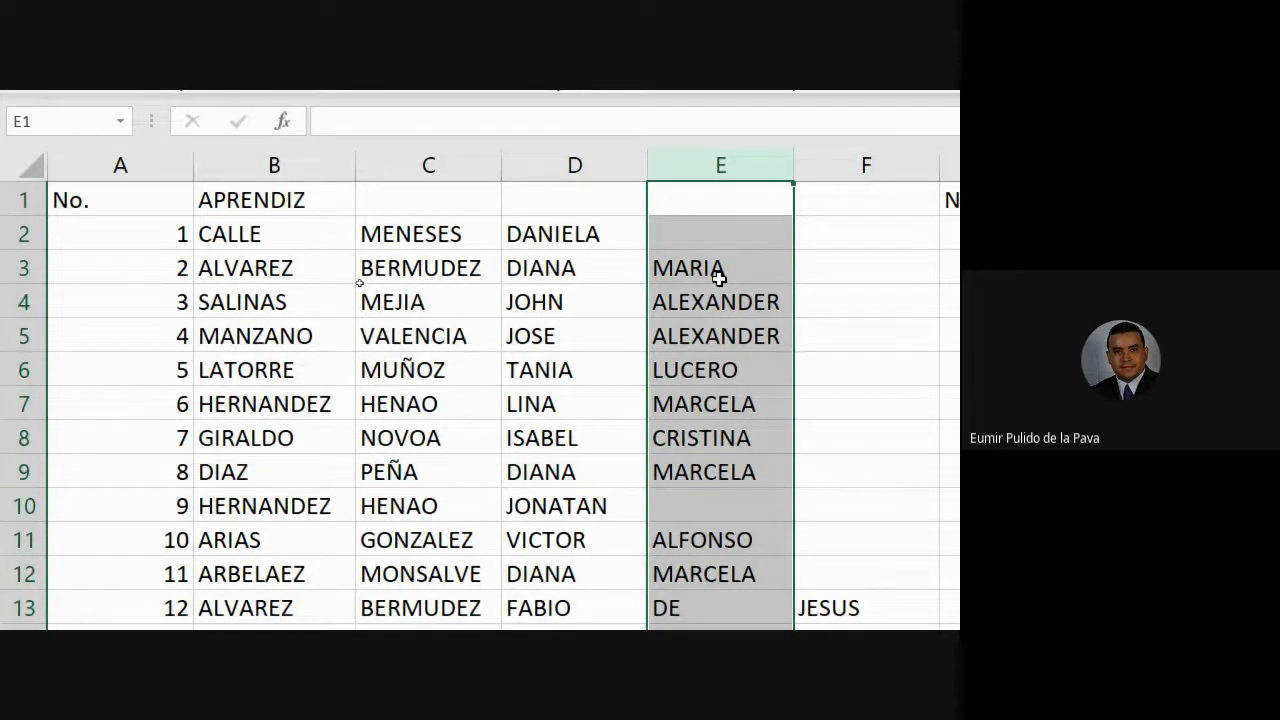
left_click(379, 244)
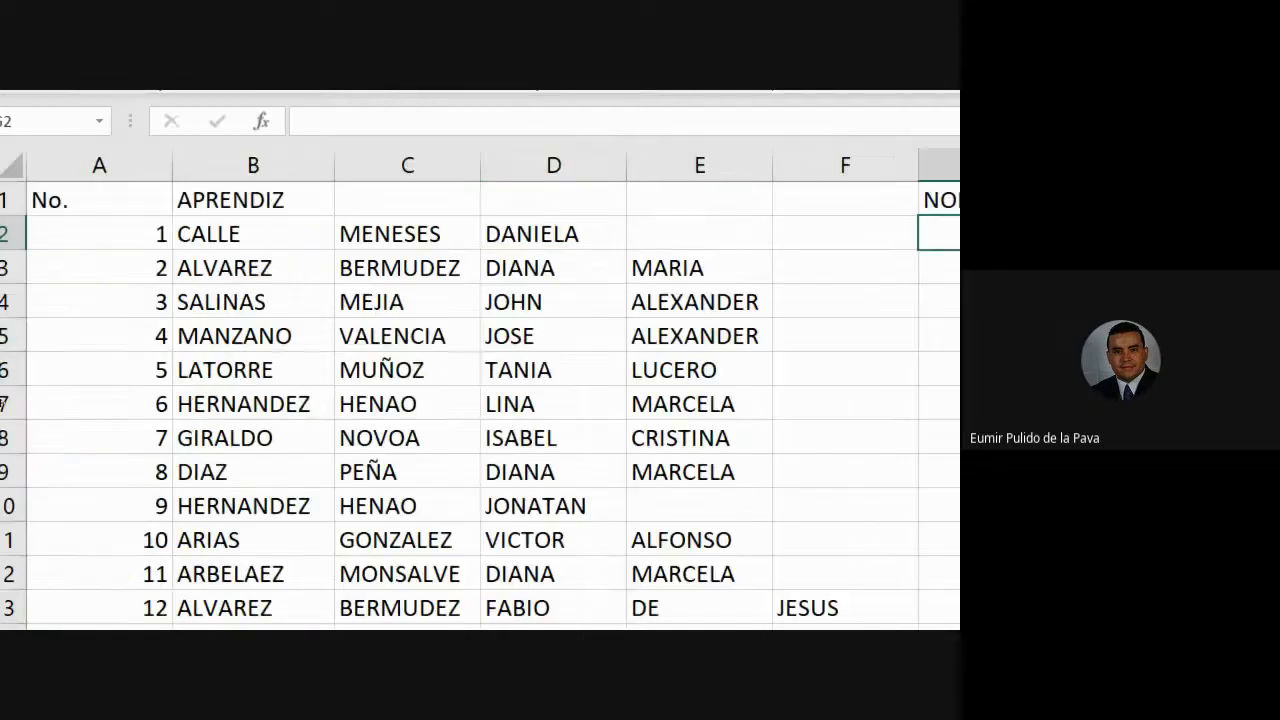
- Review how given names spread across columns D, E and F in sample rows
left_click(600, 154)
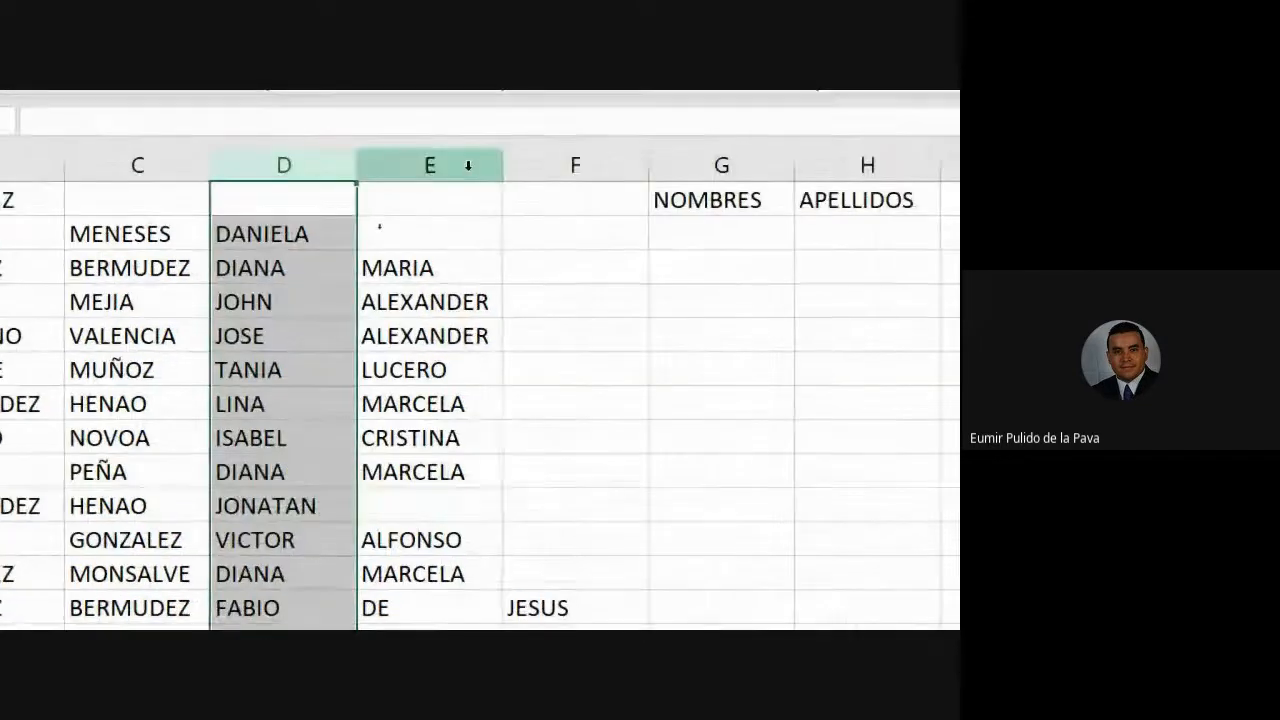
left_click(467, 165)
left_click(563, 164)
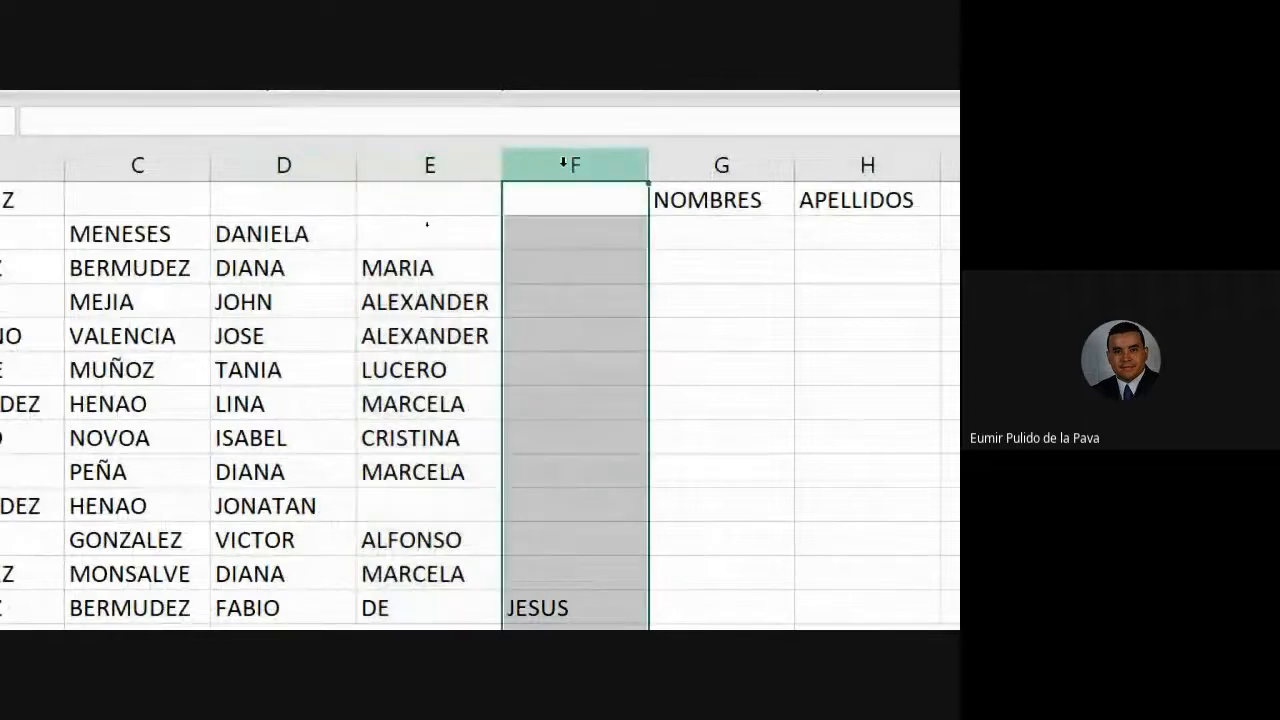
scroll(543, 537, "down", 2)
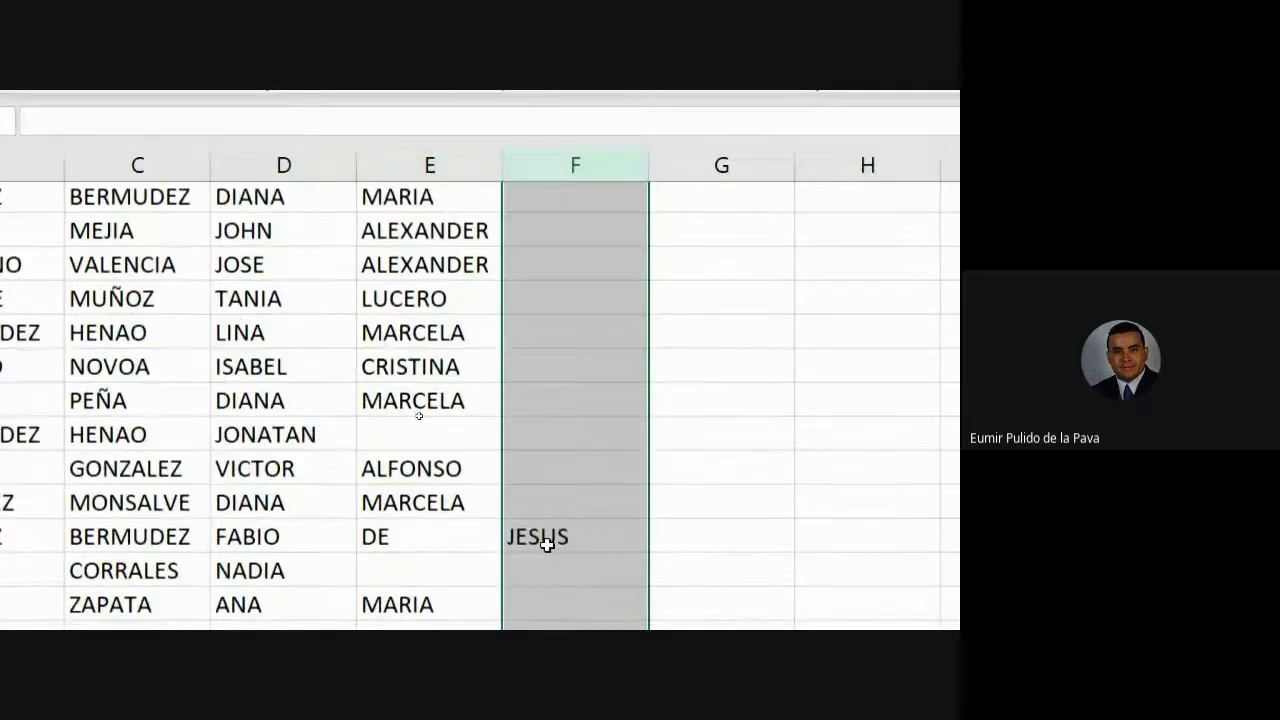
scroll(543, 543, "up", 2)
scroll(543, 543, "down", 1)
scroll(543, 543, "down", 1)
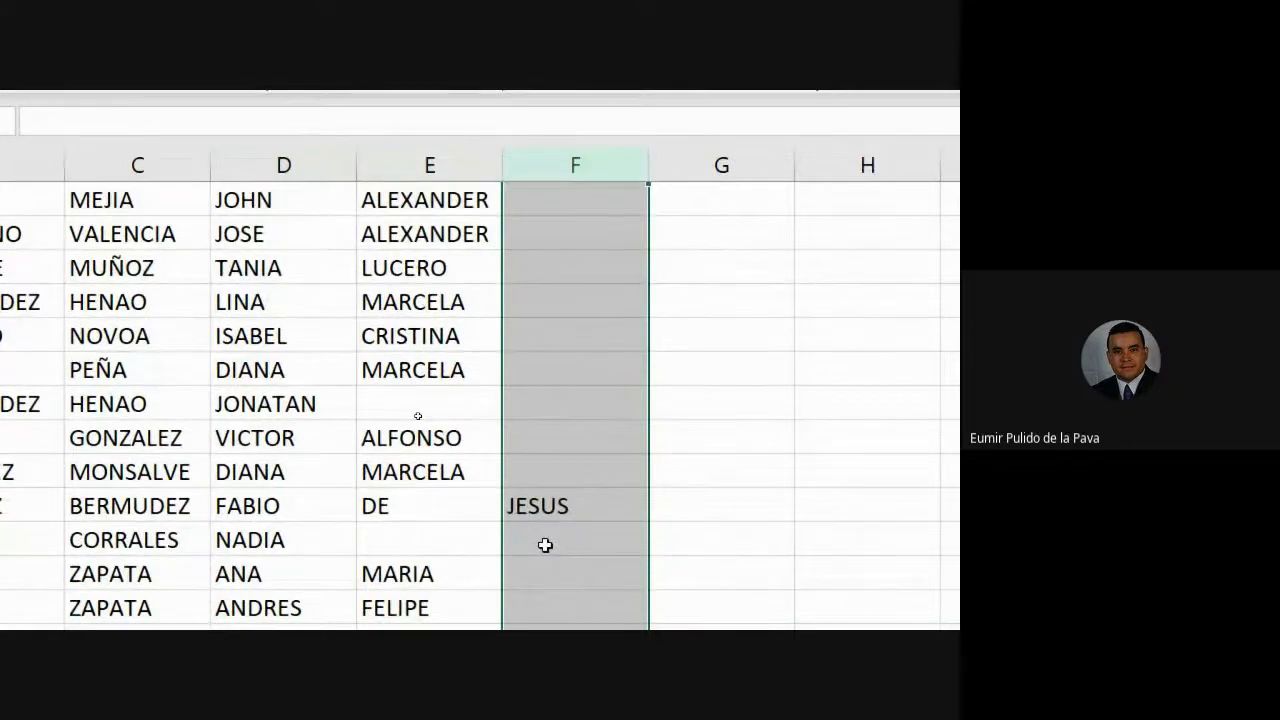
left_click_drag(246, 497, 527, 500)
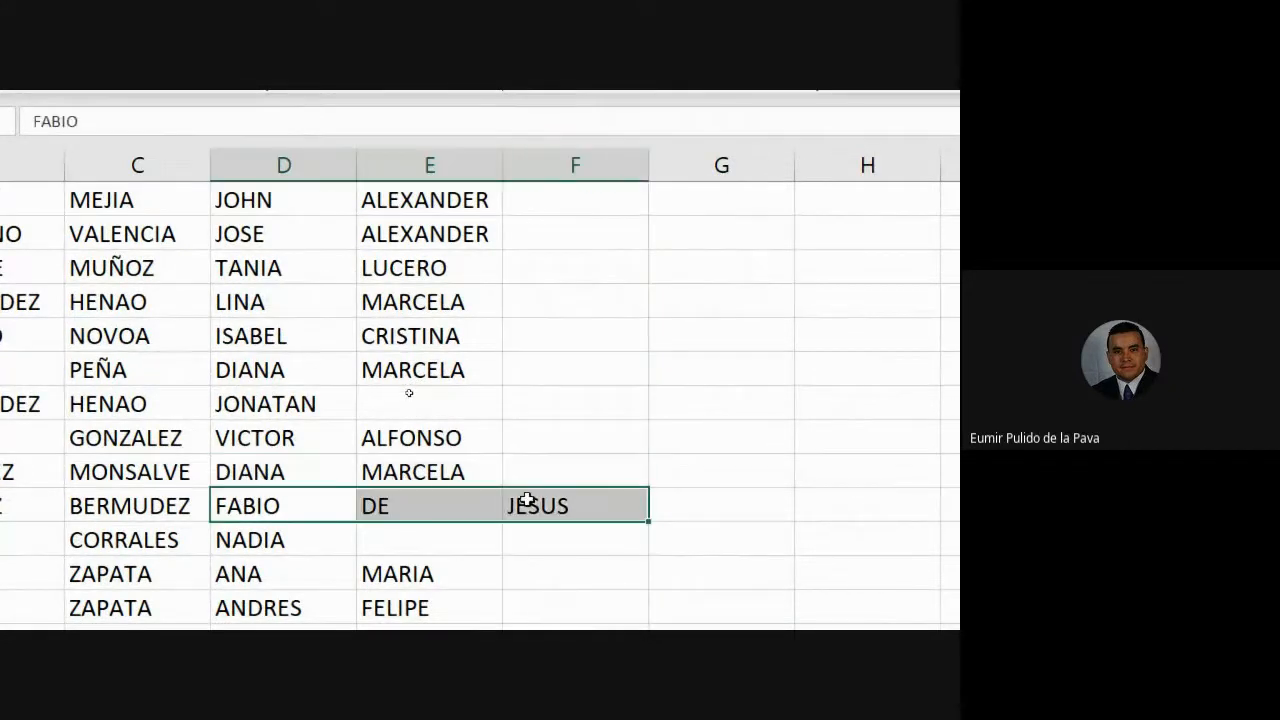
left_click_drag(284, 510, 537, 505)
scroll(569, 494, "up", 1)
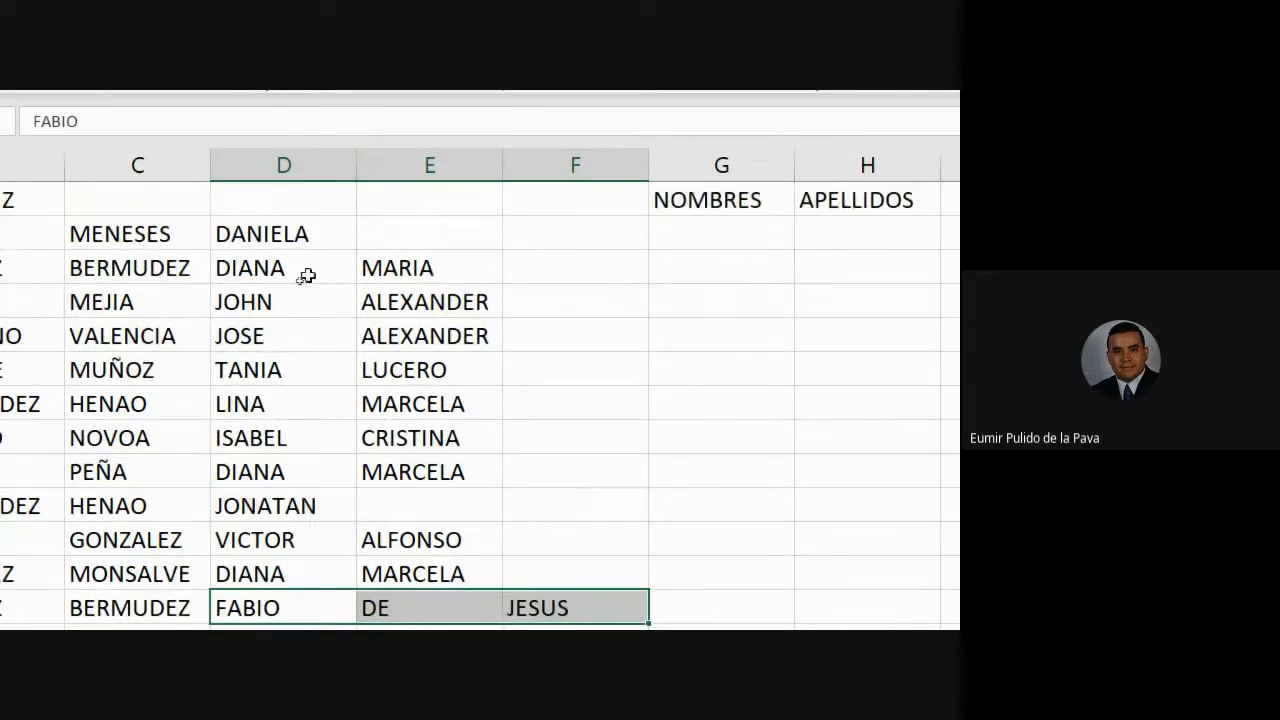
left_click_drag(305, 276, 425, 268)
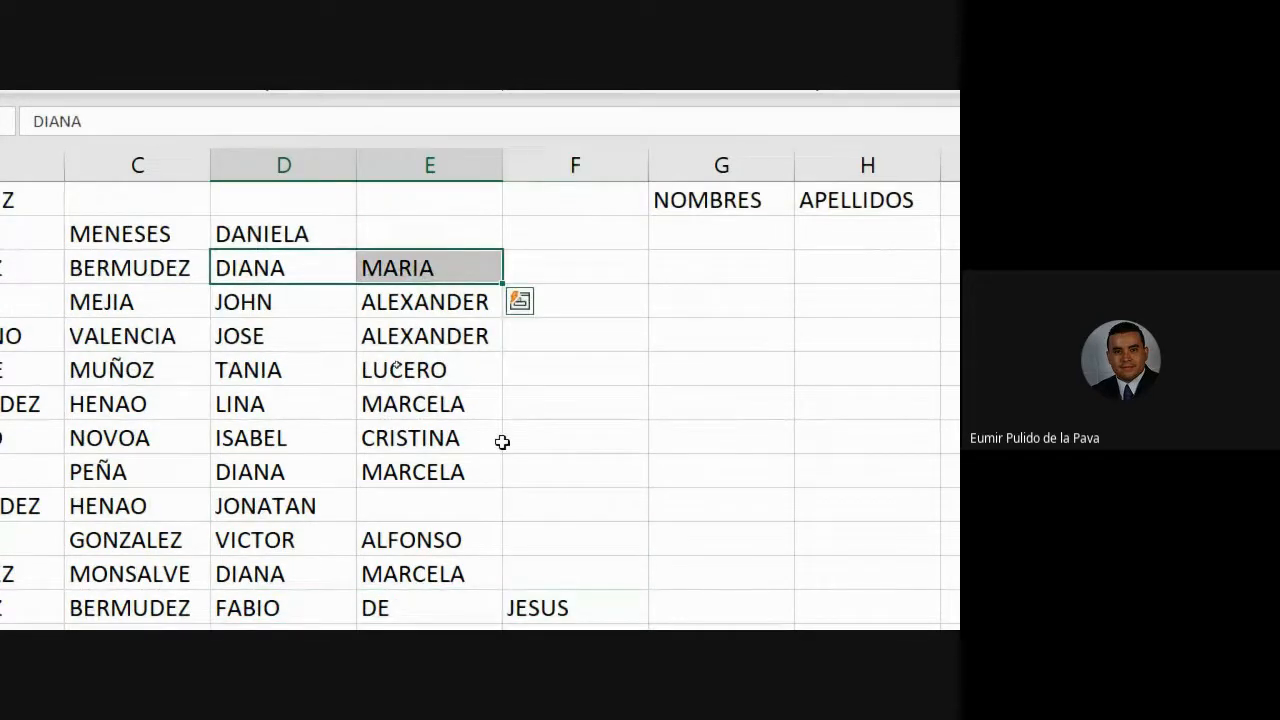
- Select columns D to F, then widen the NOMBRES column G
left_click(306, 165)
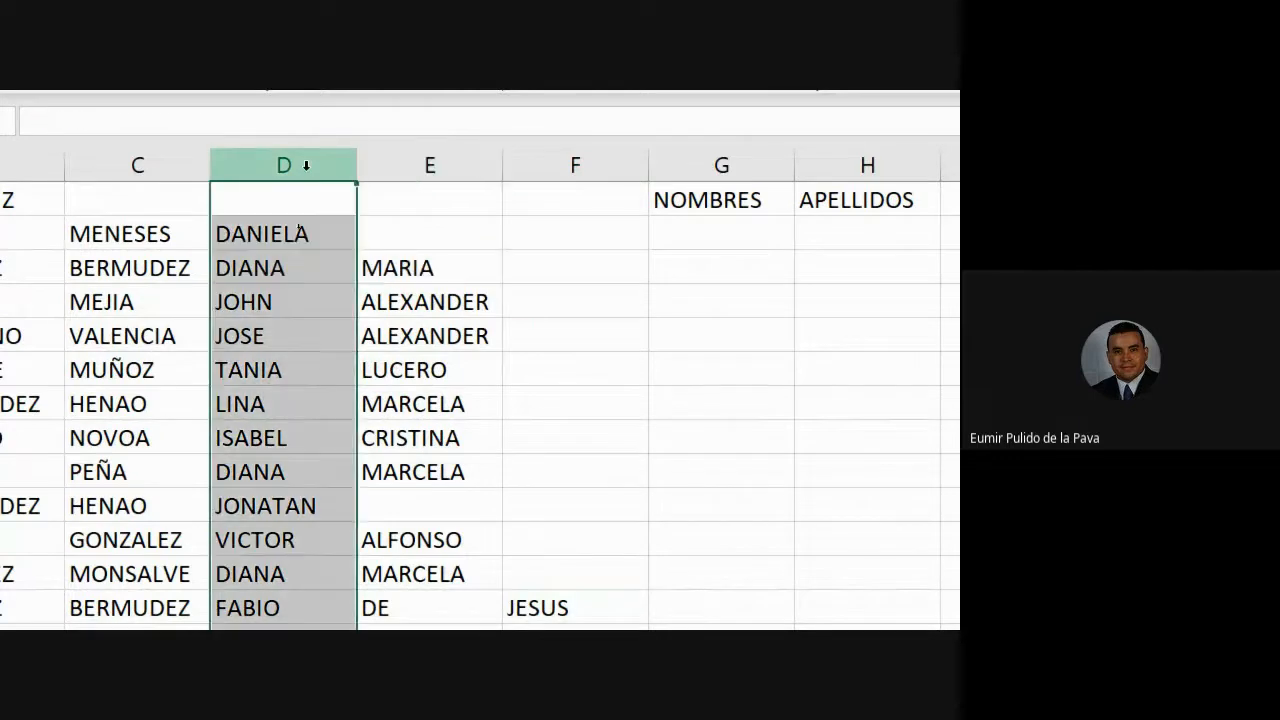
left_click_drag(329, 165, 562, 248)
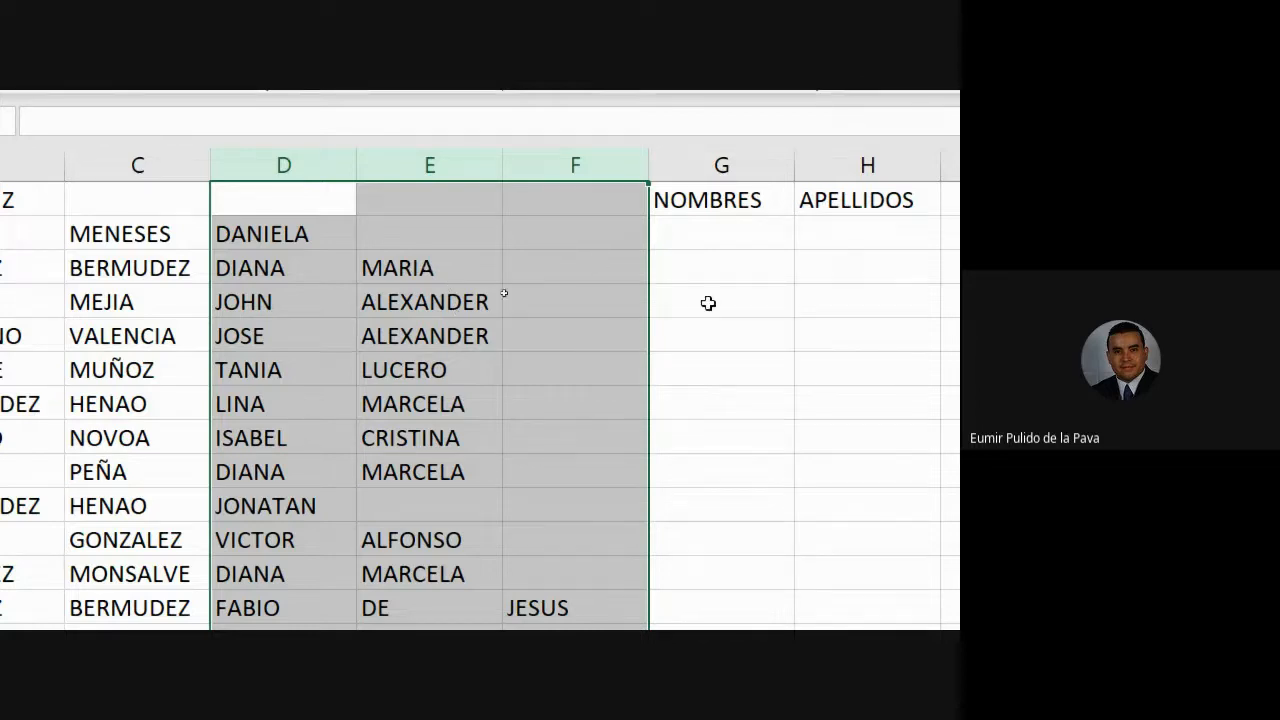
scroll(620, 248, "right", 3)
left_click_drag(419, 165, 575, 168)
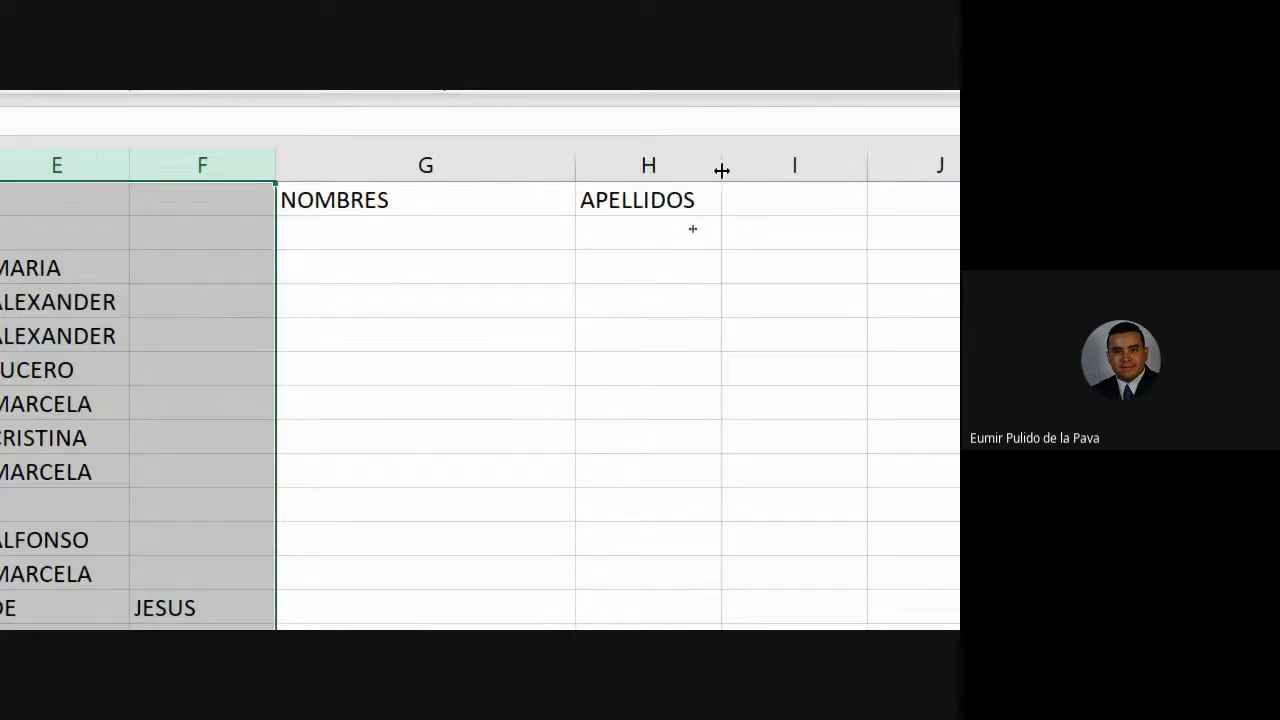
scroll(900, 185, "right", 1)
scroll(820, 180, "left", 3)
scroll(131, 234, "left", 1)
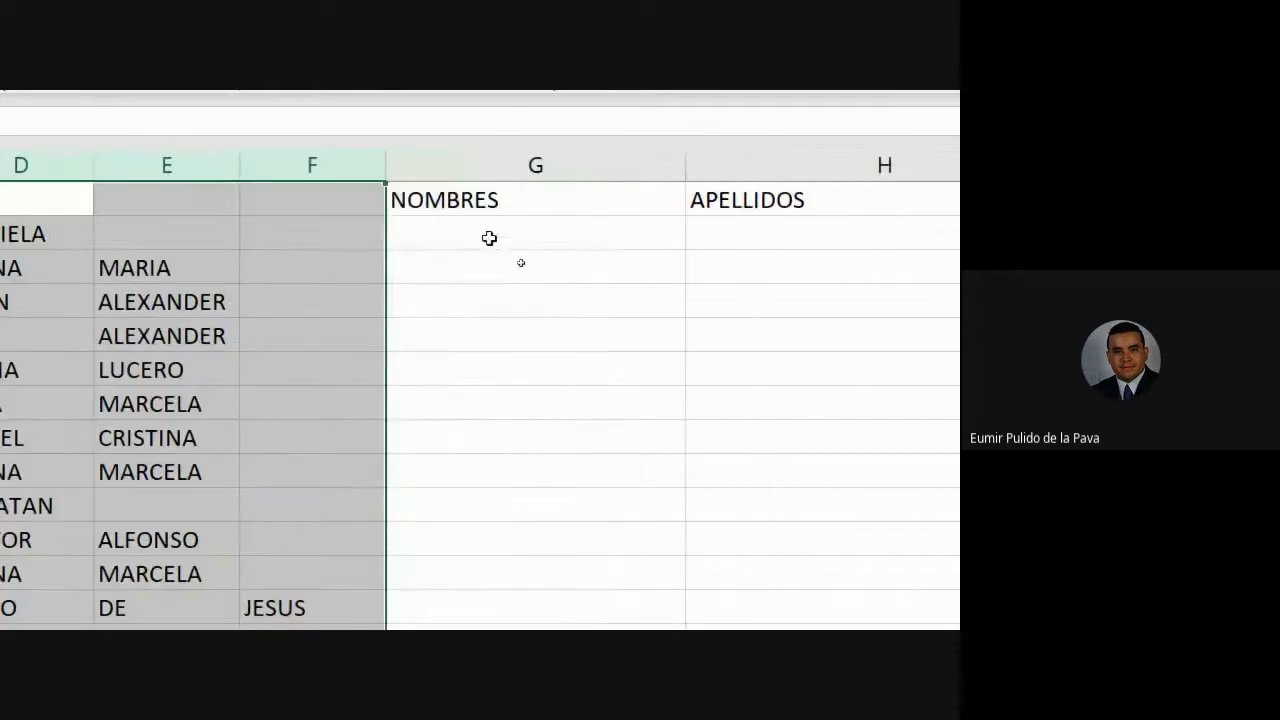
- In G2, begin the first-name formula by picking CONCATENAR from the =CONCA autocomplete list
left_click(854, 234)
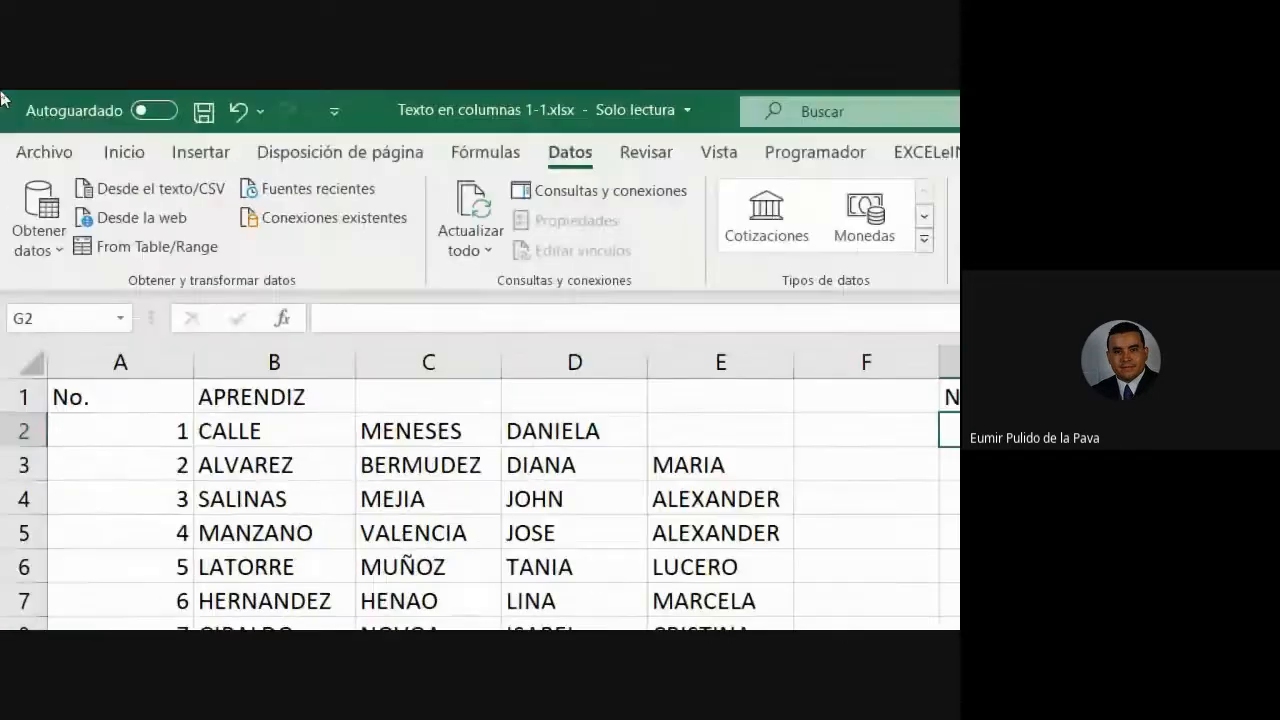
left_click(124, 152)
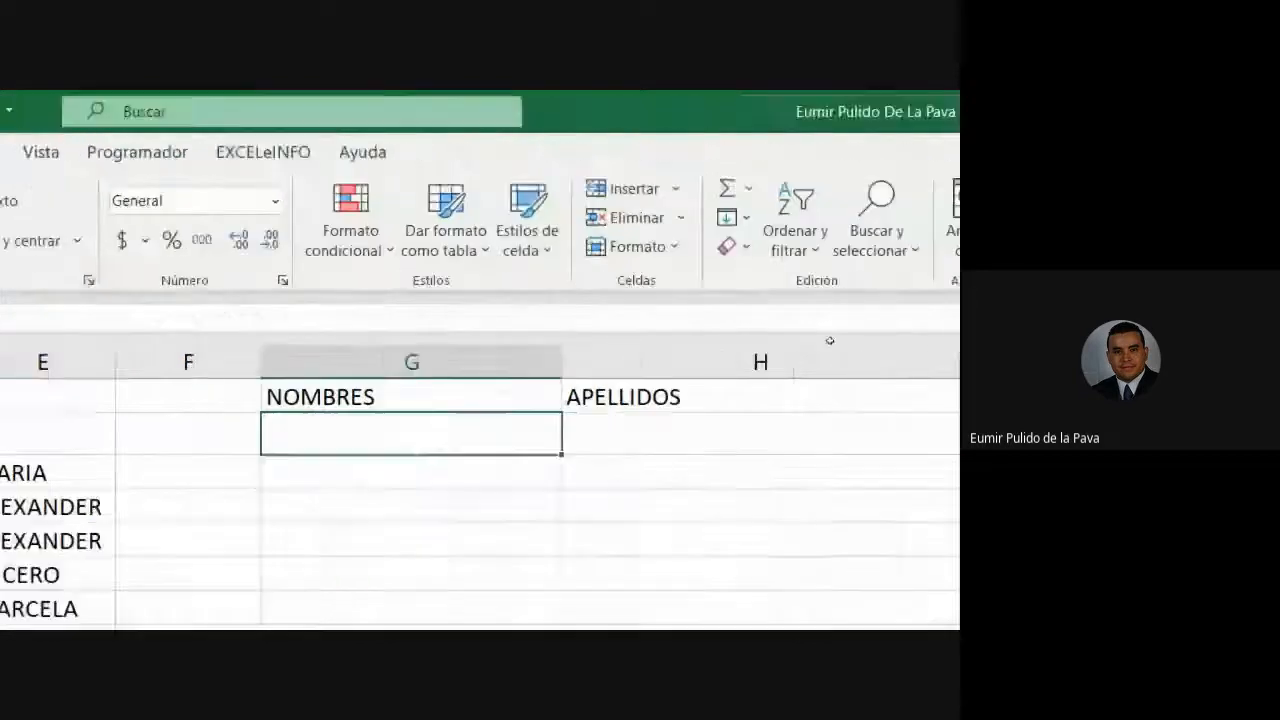
left_click(305, 266)
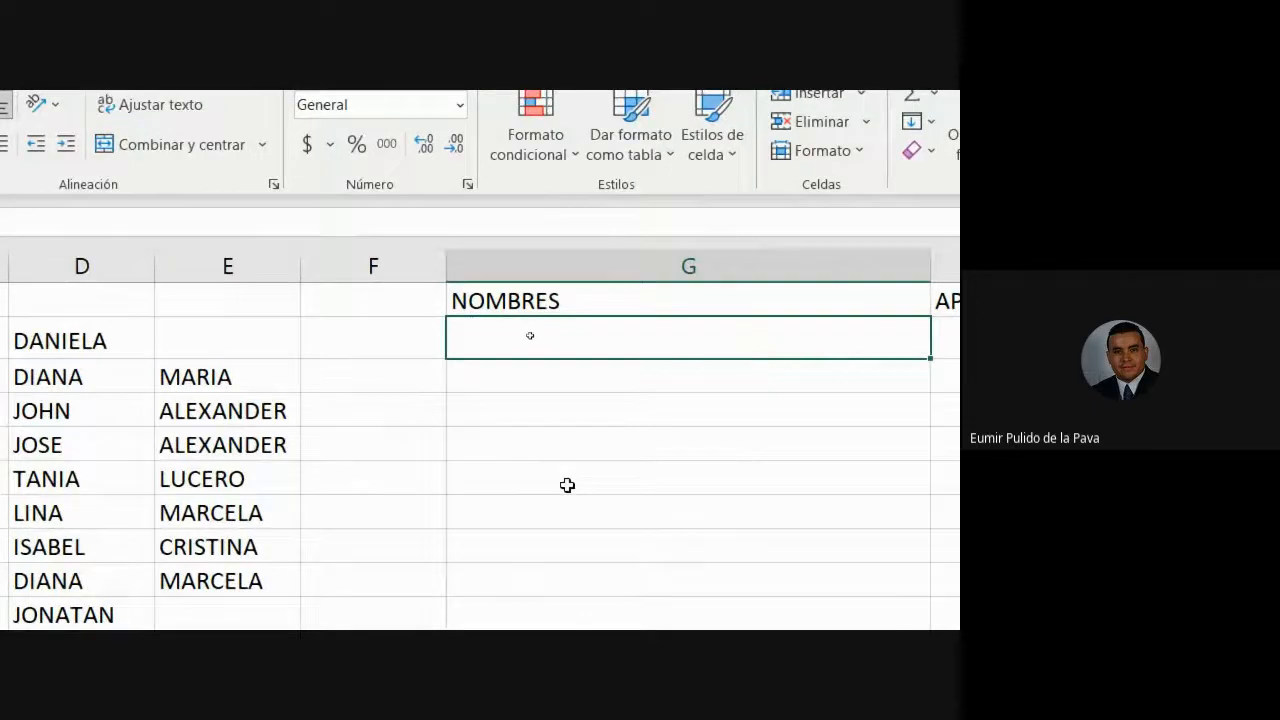
type("=CON")
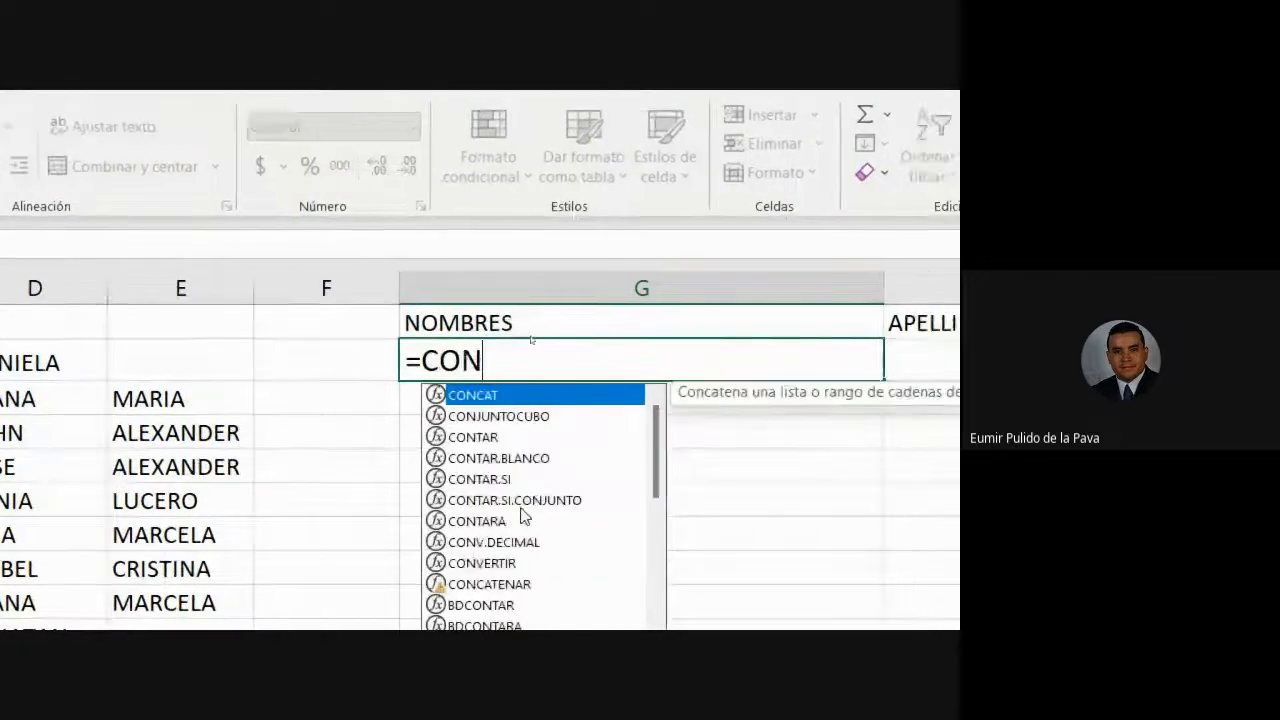
type("CA")
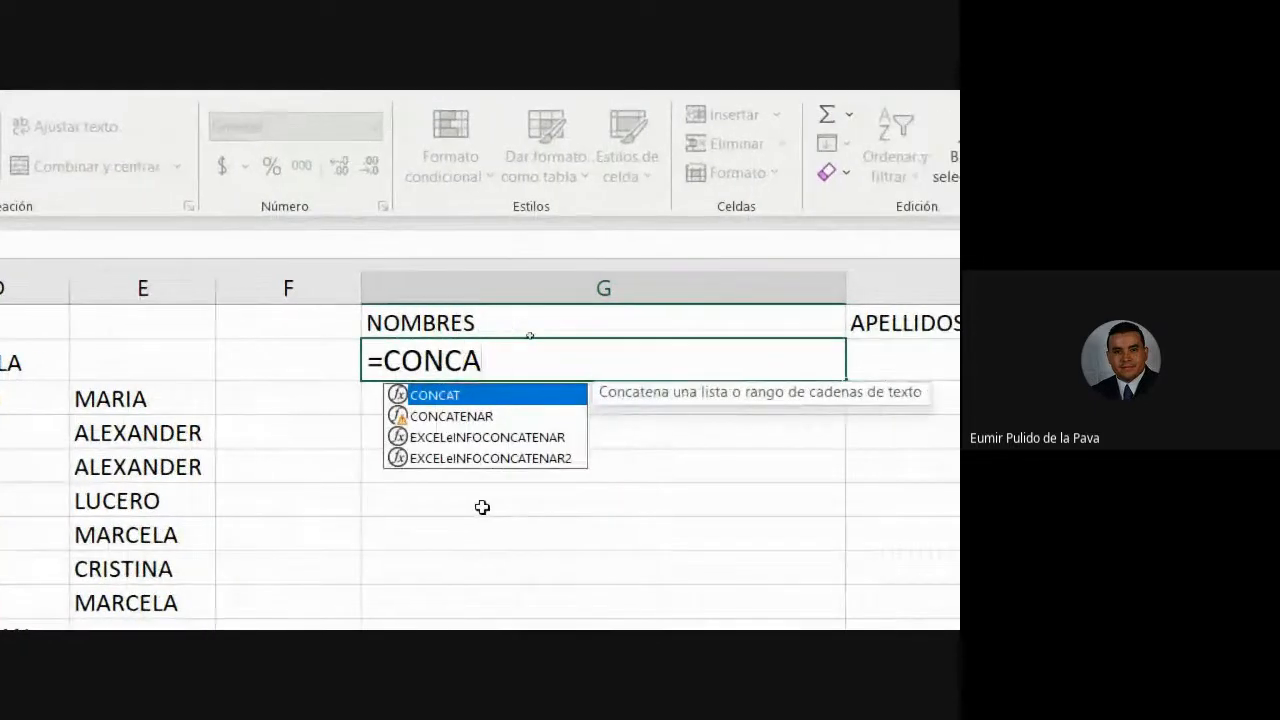
key("Down")
key("Tab")
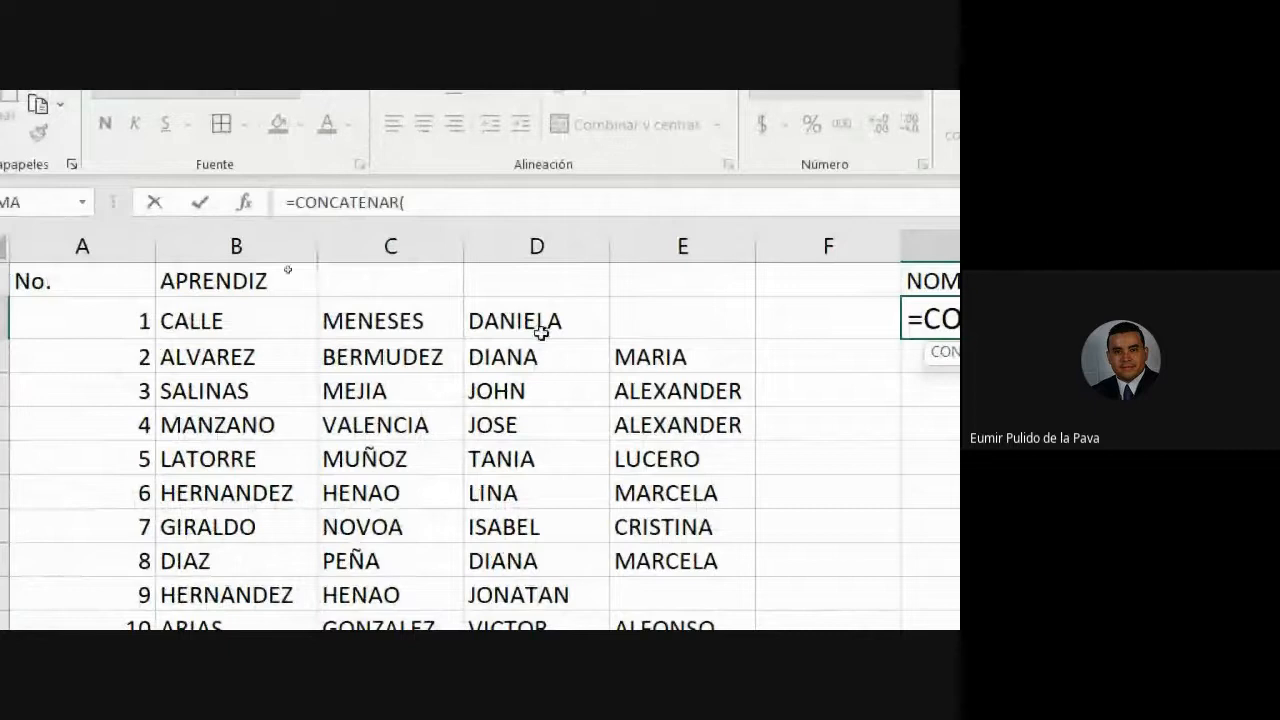
- Add D2, E2 and F2 as arguments so G2 reads =CONCATENAR(D2;E2;F2)
left_click(558, 320)
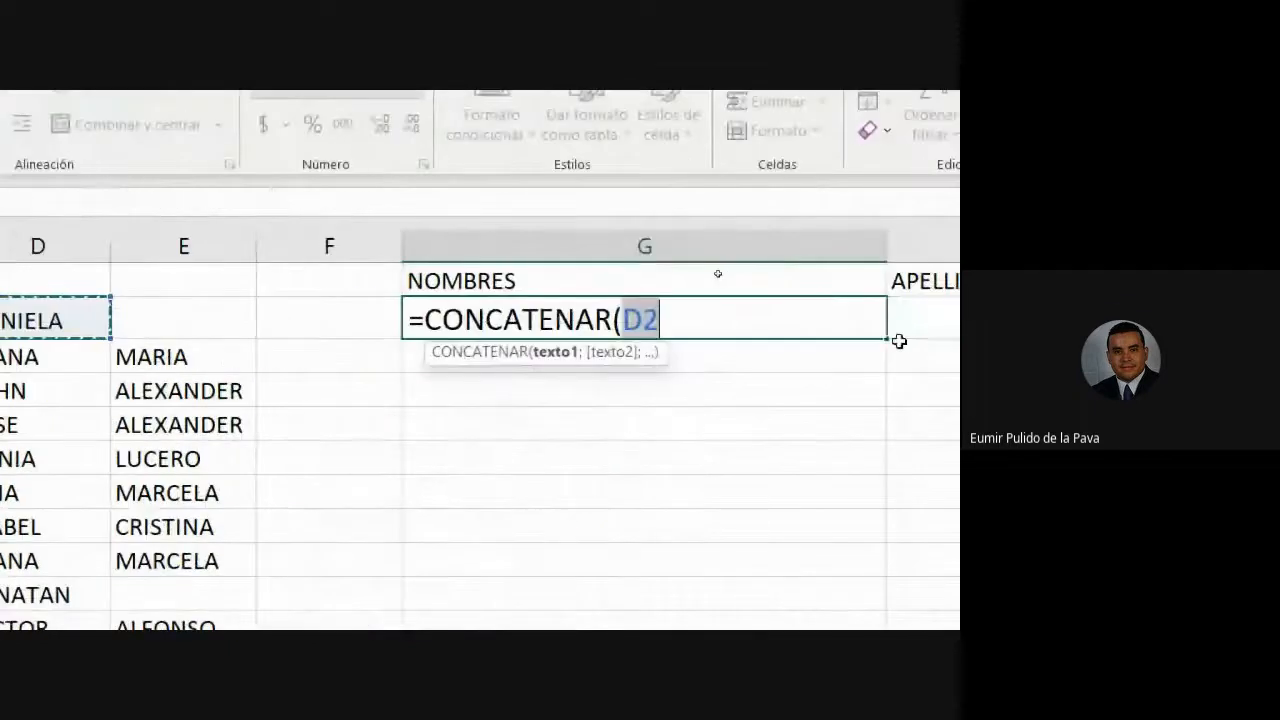
type(";")
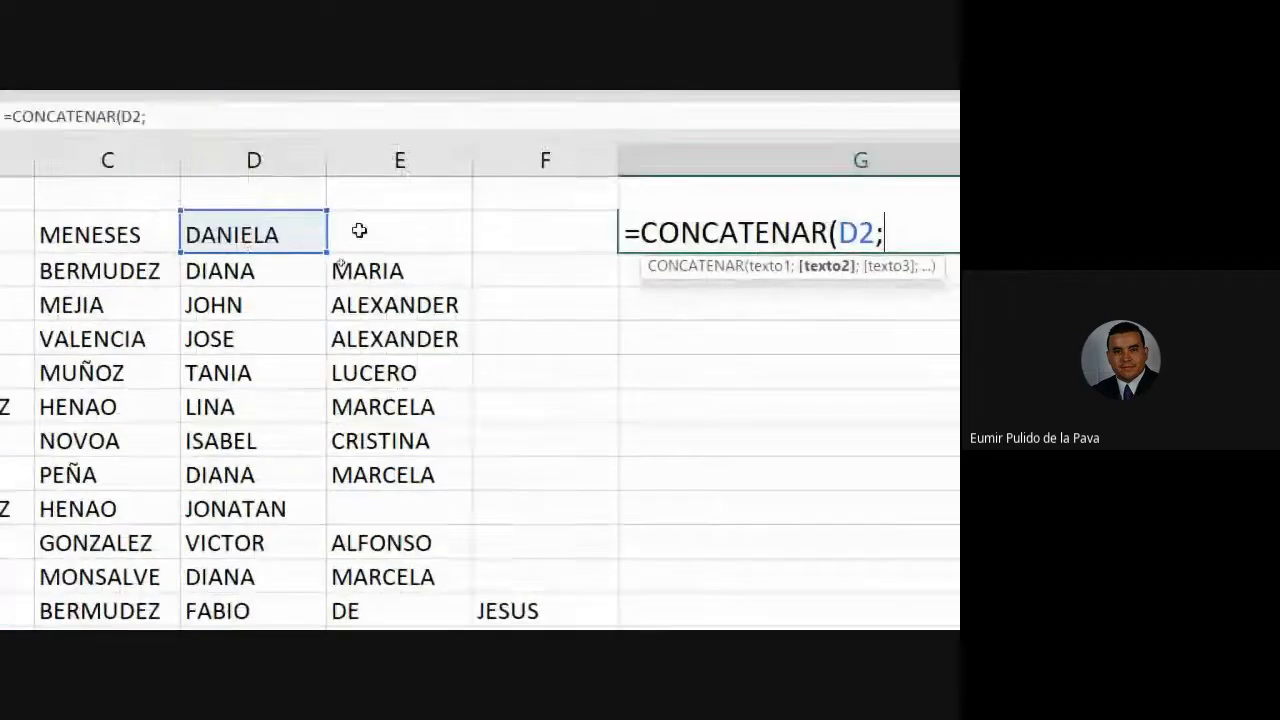
left_click(146, 151)
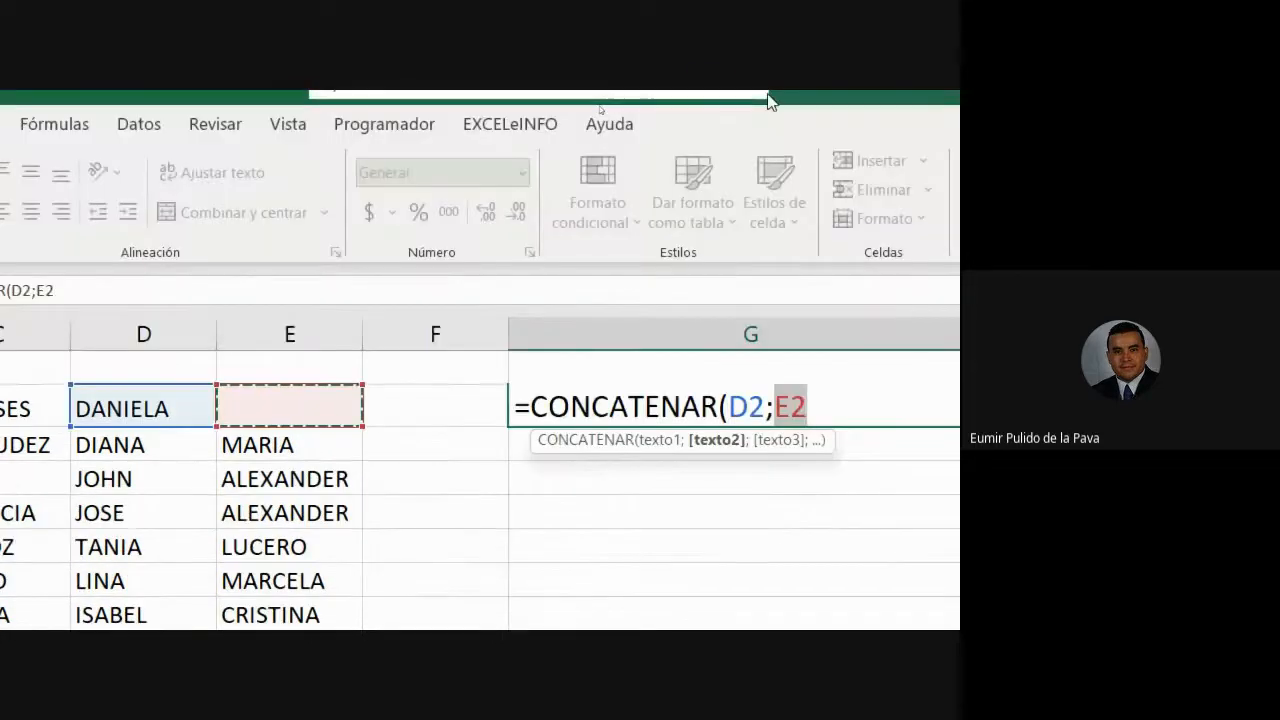
type(";")
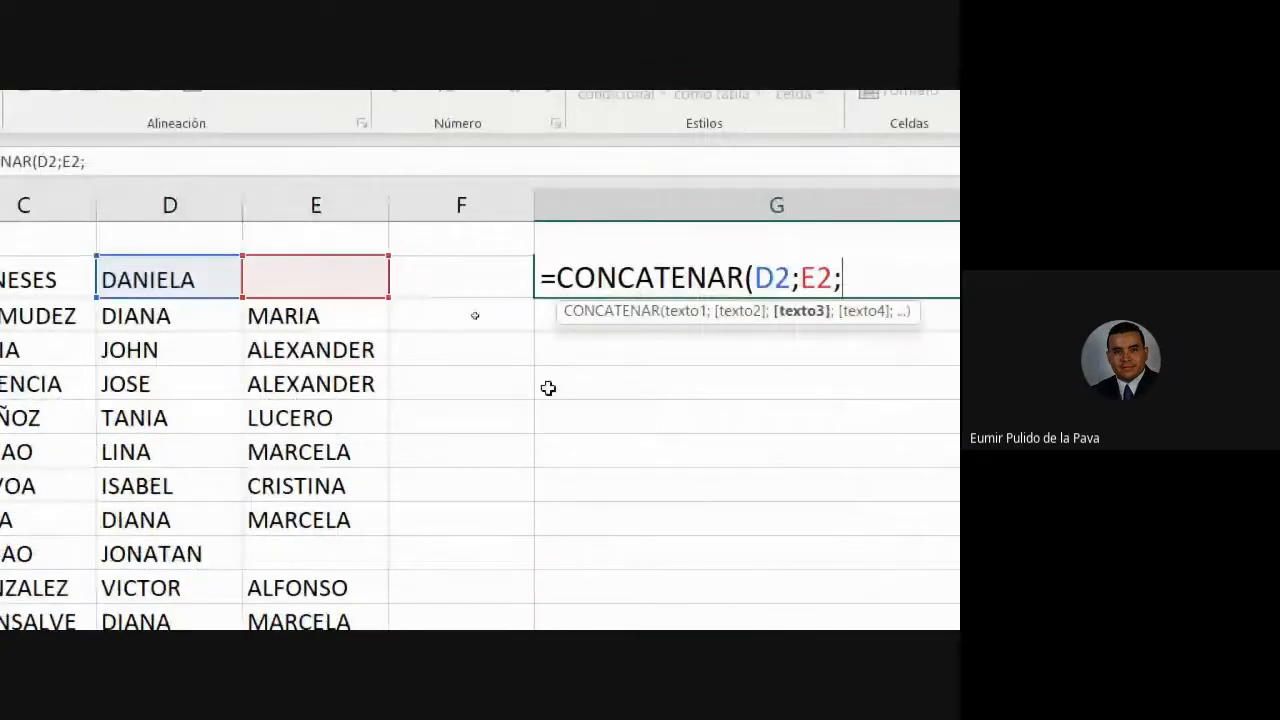
left_click(581, 369)
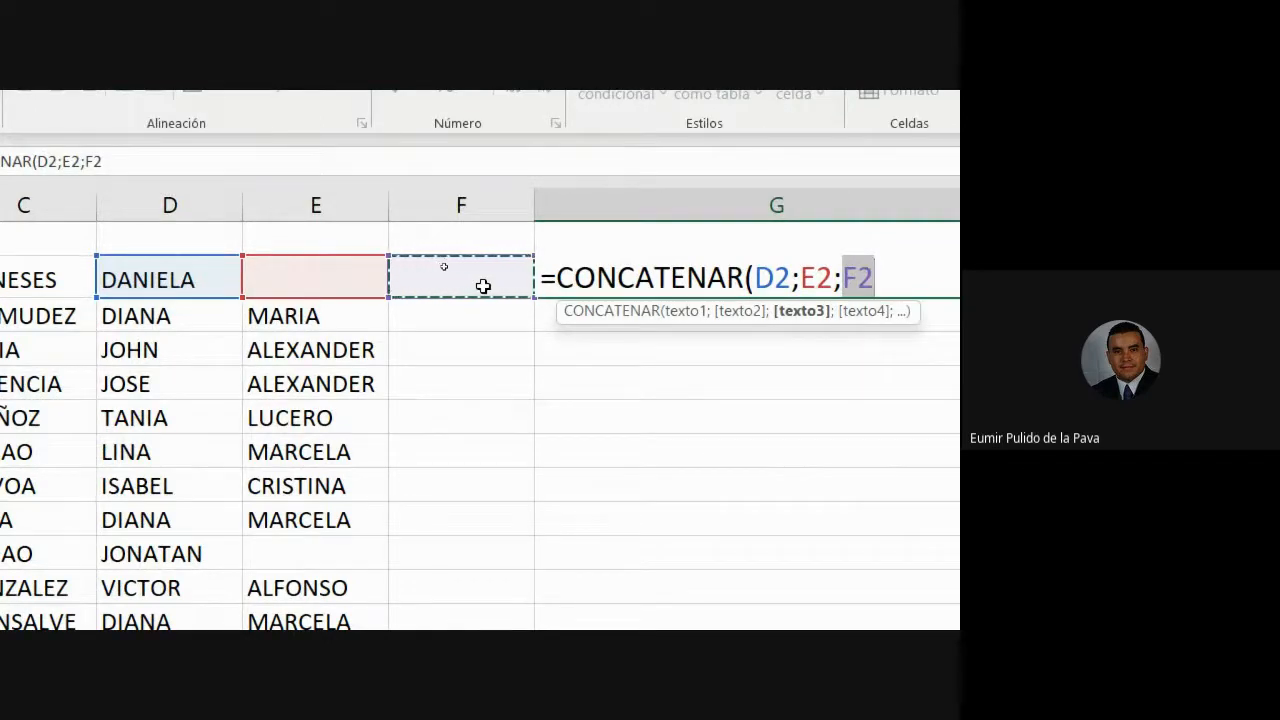
type(")")
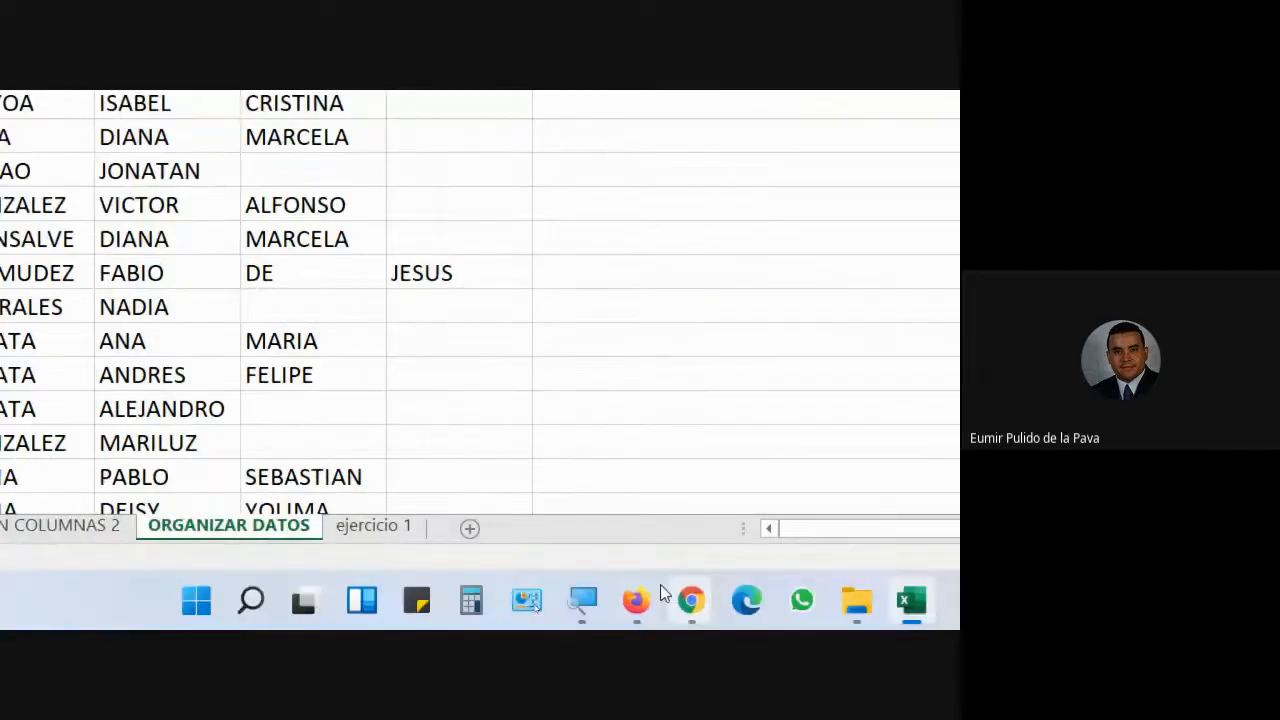
left_click(582, 600)
left_click(330, 520)
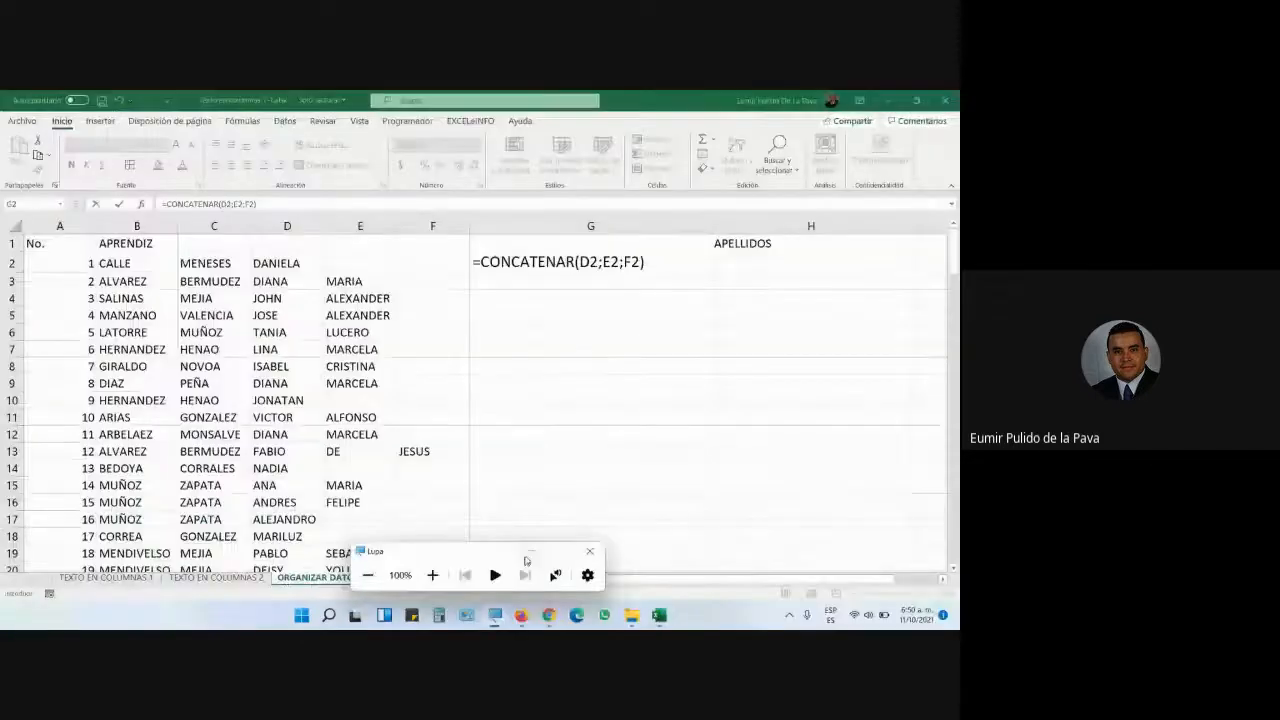
mouse_move(548, 612)
left_click(503, 575)
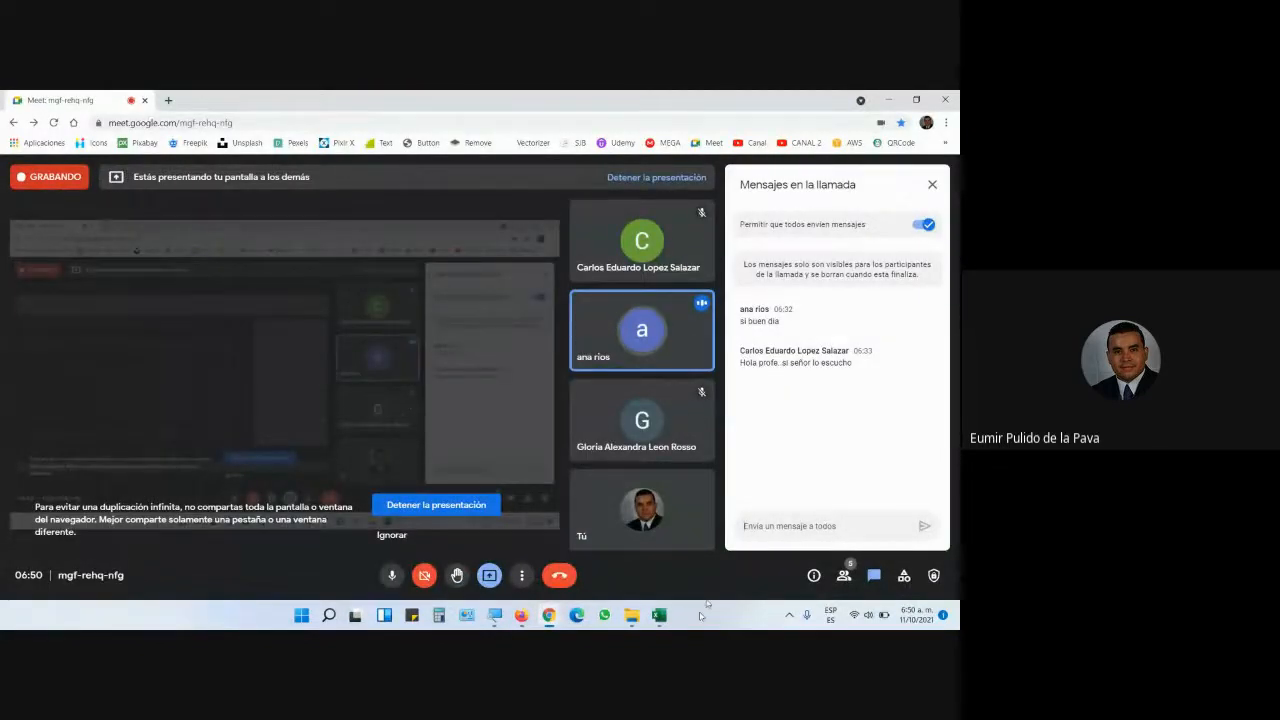
mouse_move(659, 616)
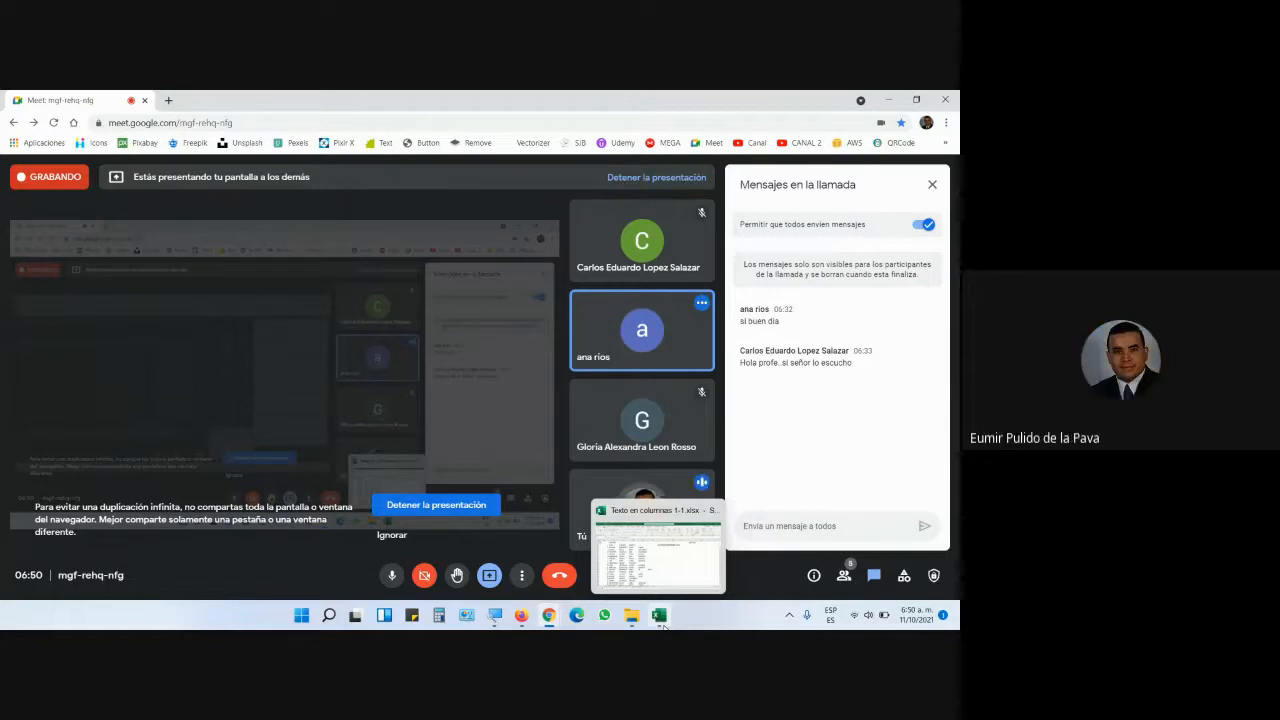
left_click(659, 615)
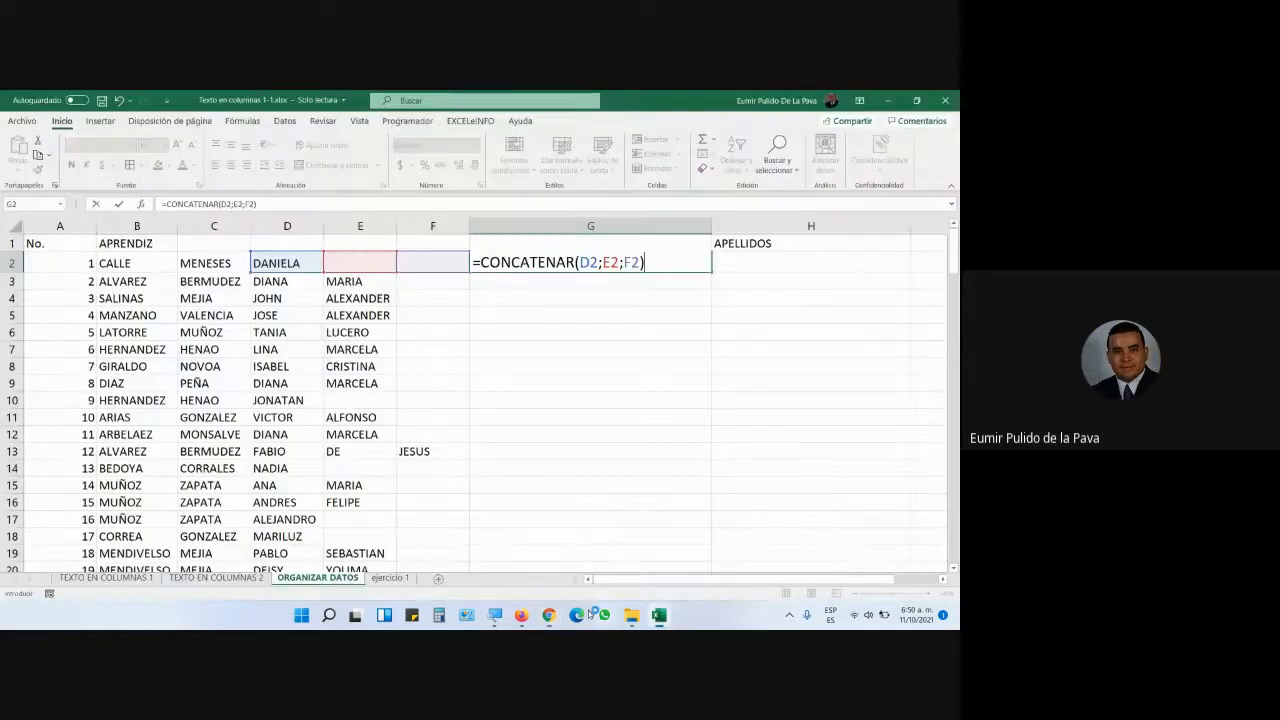
- Enter the G2 formula and fill it down column G, giving names like DIANAMARIA
key("Return")
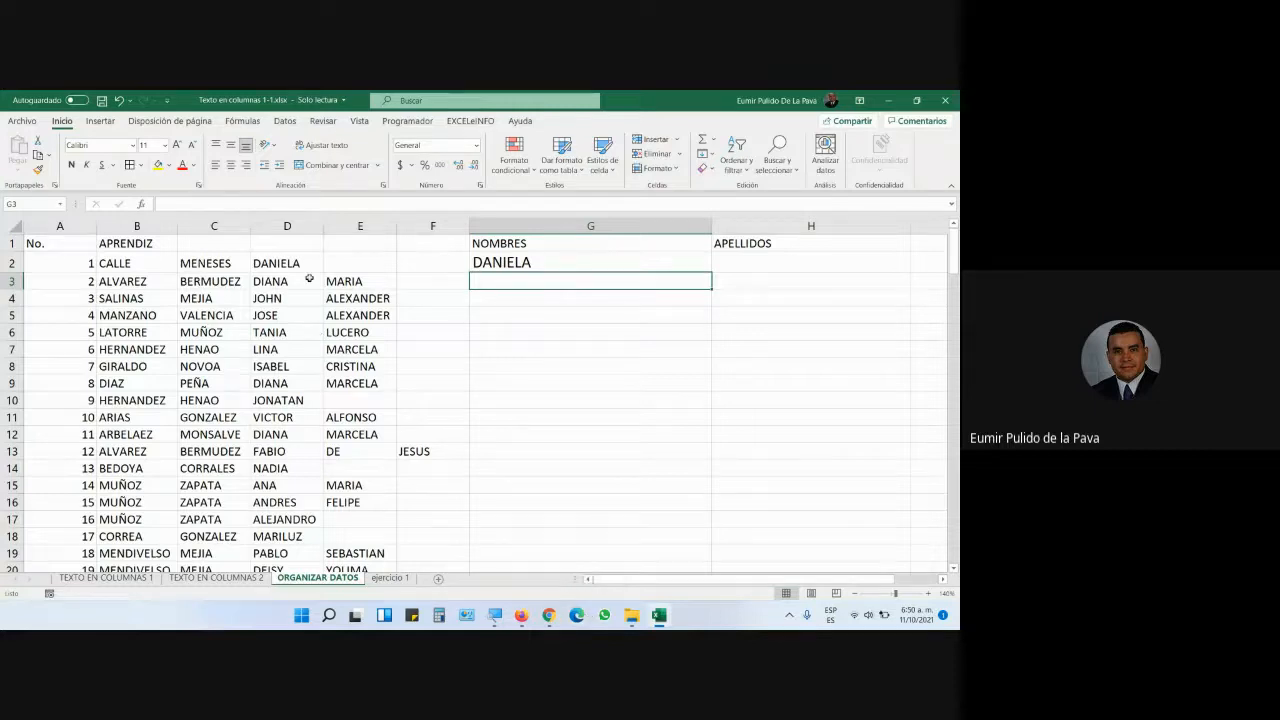
left_click(615, 267)
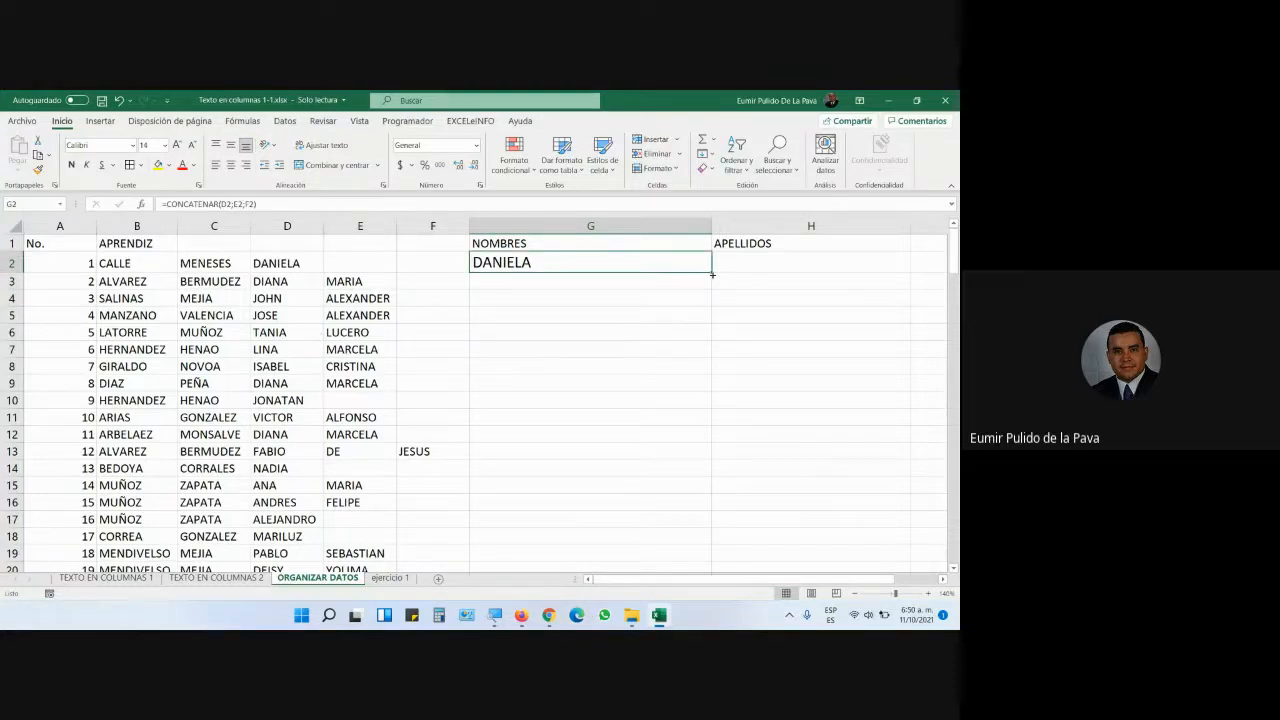
left_click_drag(711, 273, 723, 563)
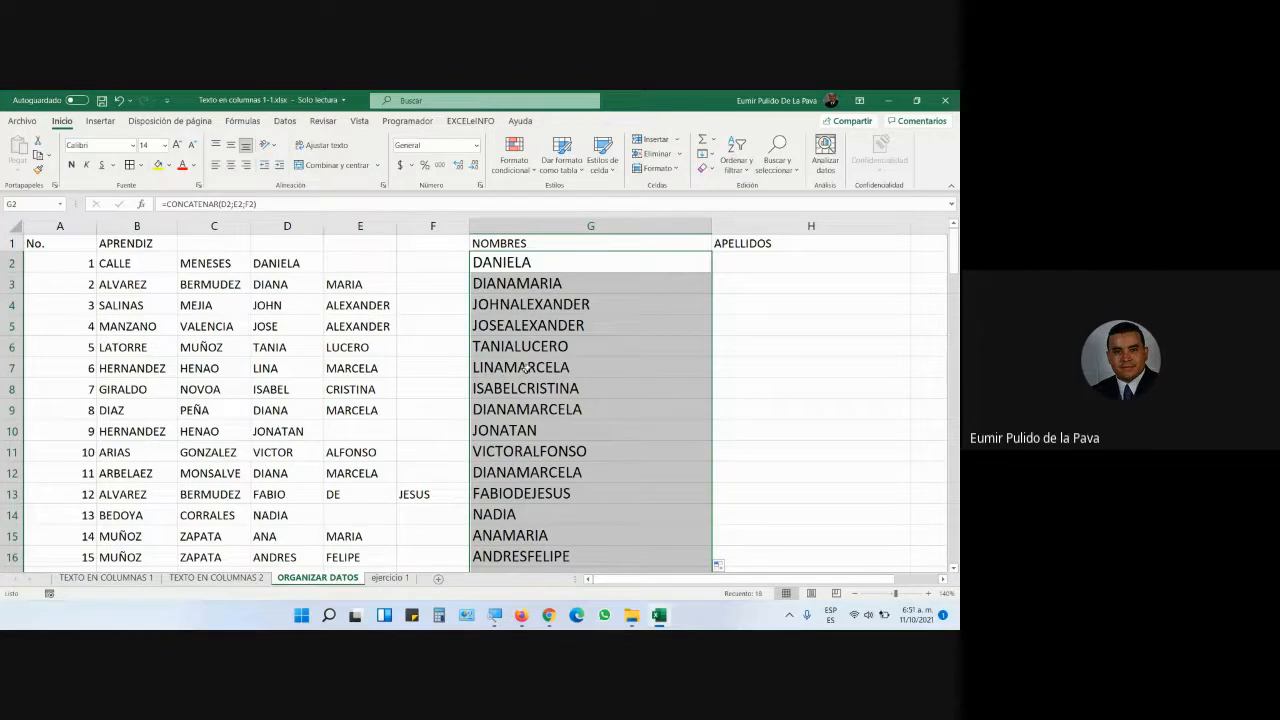
- Edit G2's formula to =CONCATENAR(D2; E2; F2) with spaces after the semicolons
double_click(576, 260)
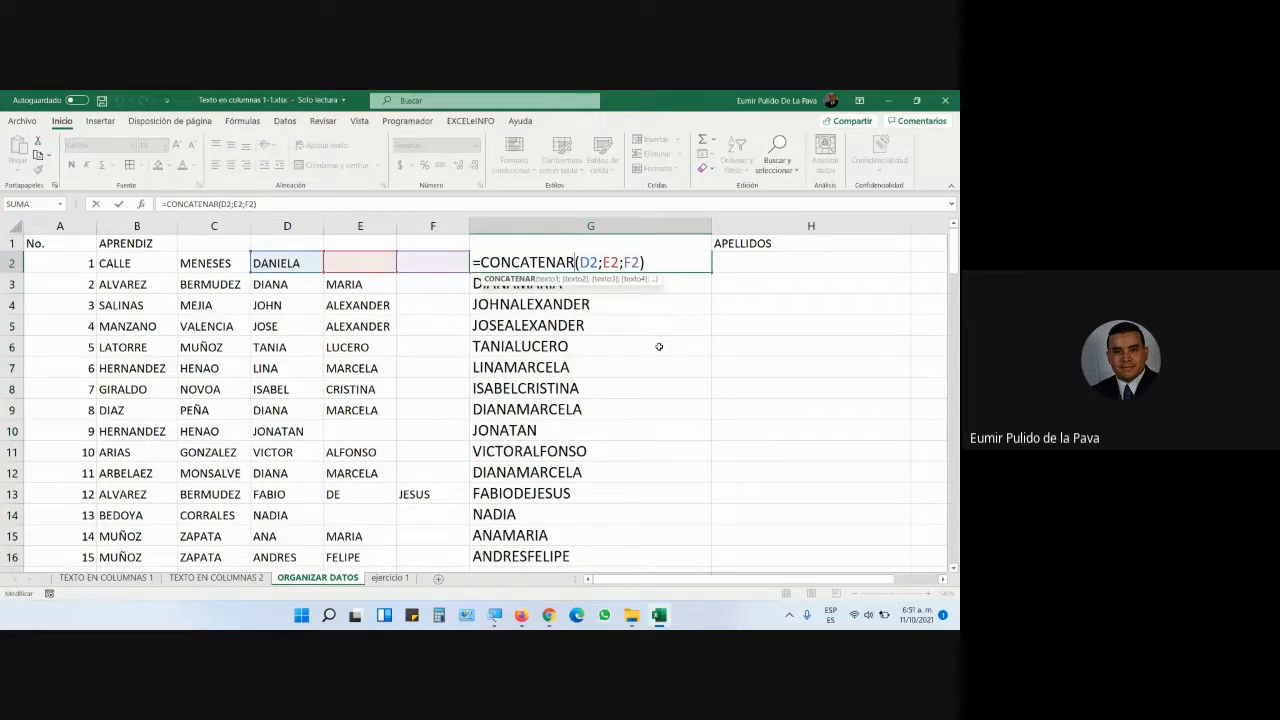
key("Return")
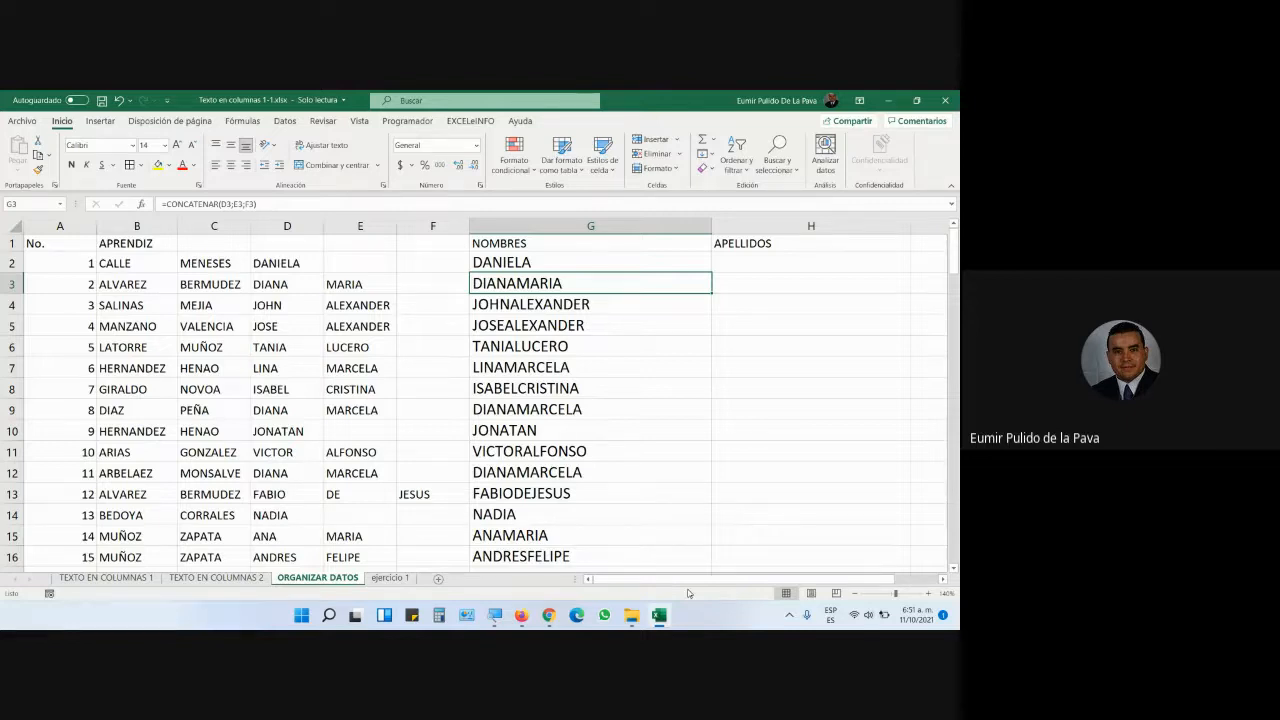
double_click(586, 265)
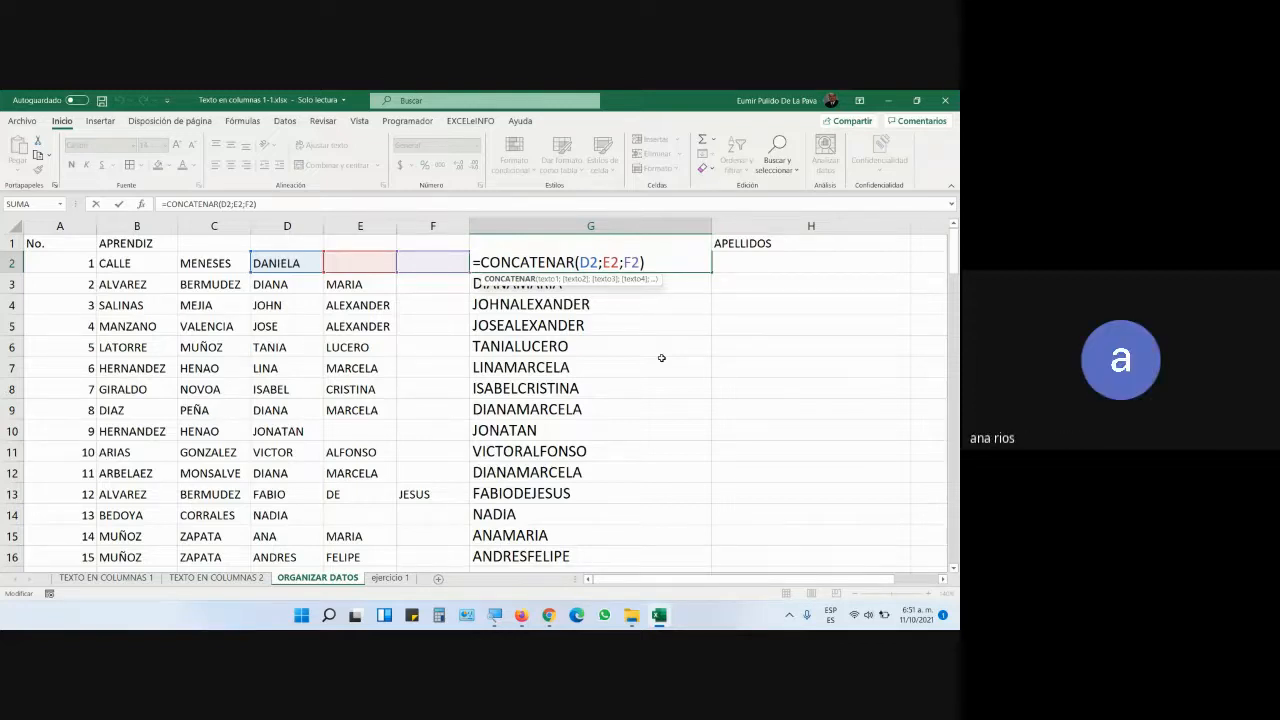
left_click(603, 264)
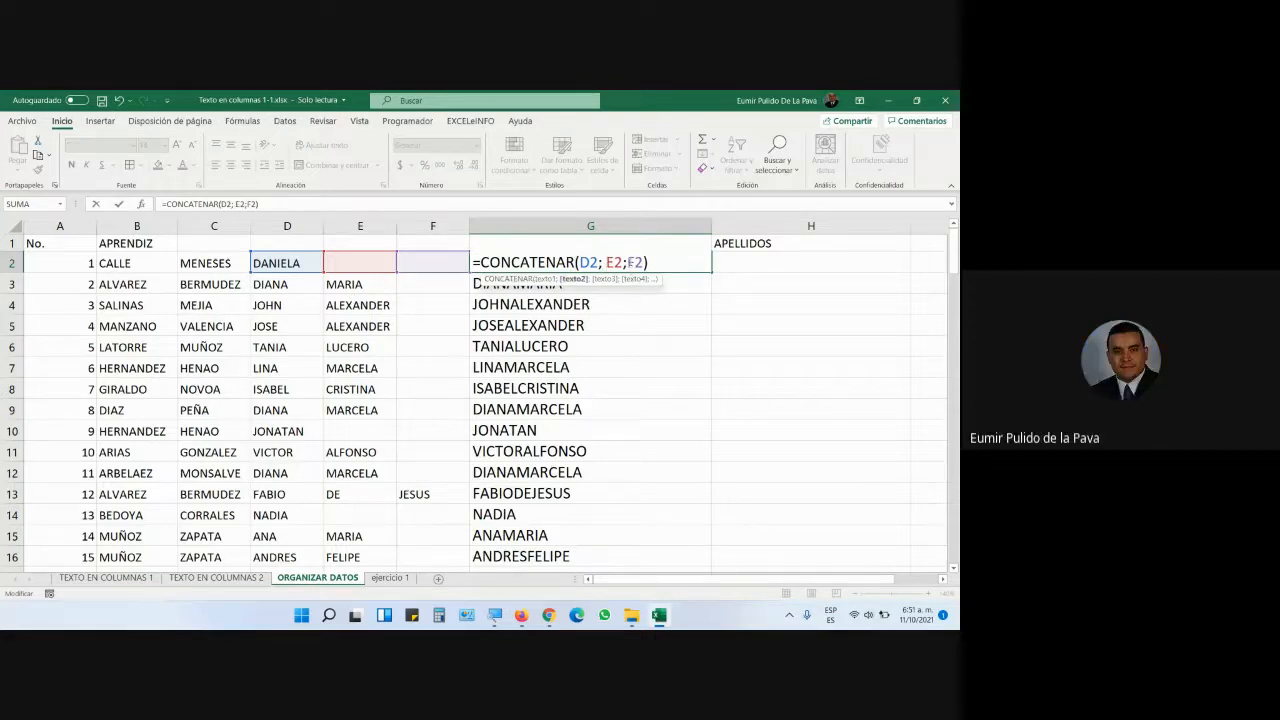
left_click(630, 263)
key("Return")
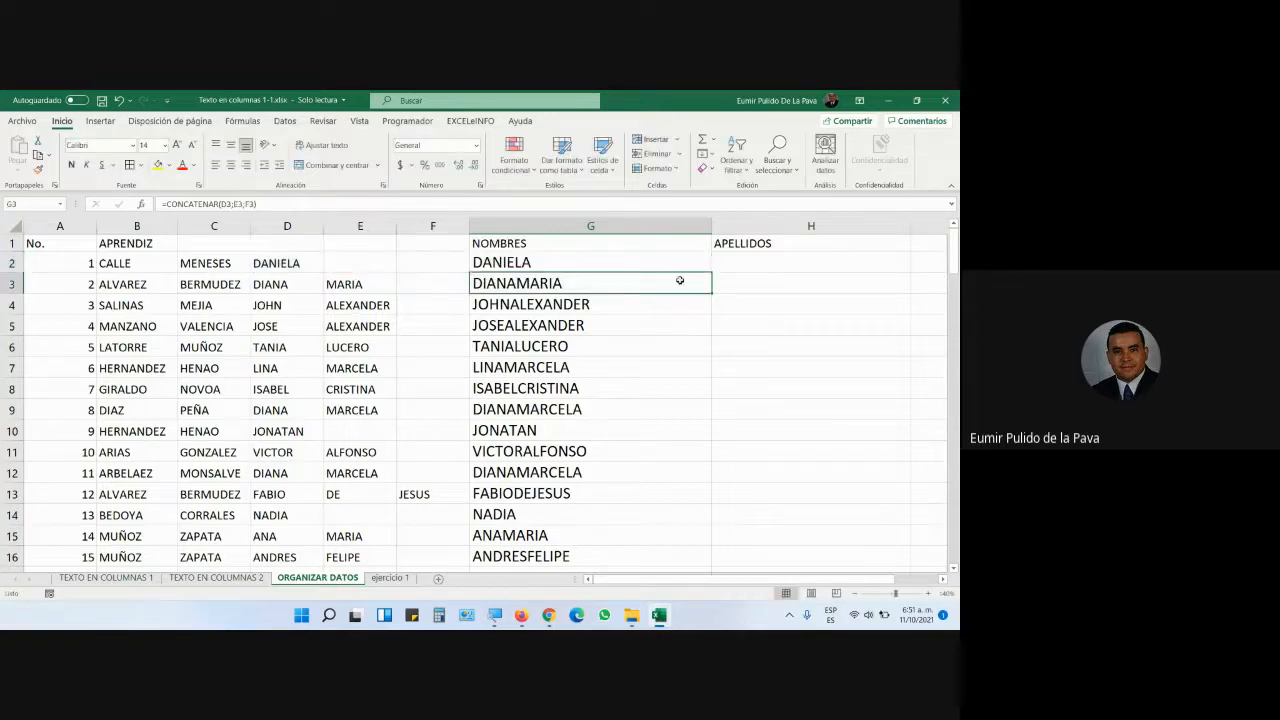
- Refill the edited formula down to G16 and switch to the Google Meet call
left_click(699, 268)
left_click_drag(708, 270, 702, 566)
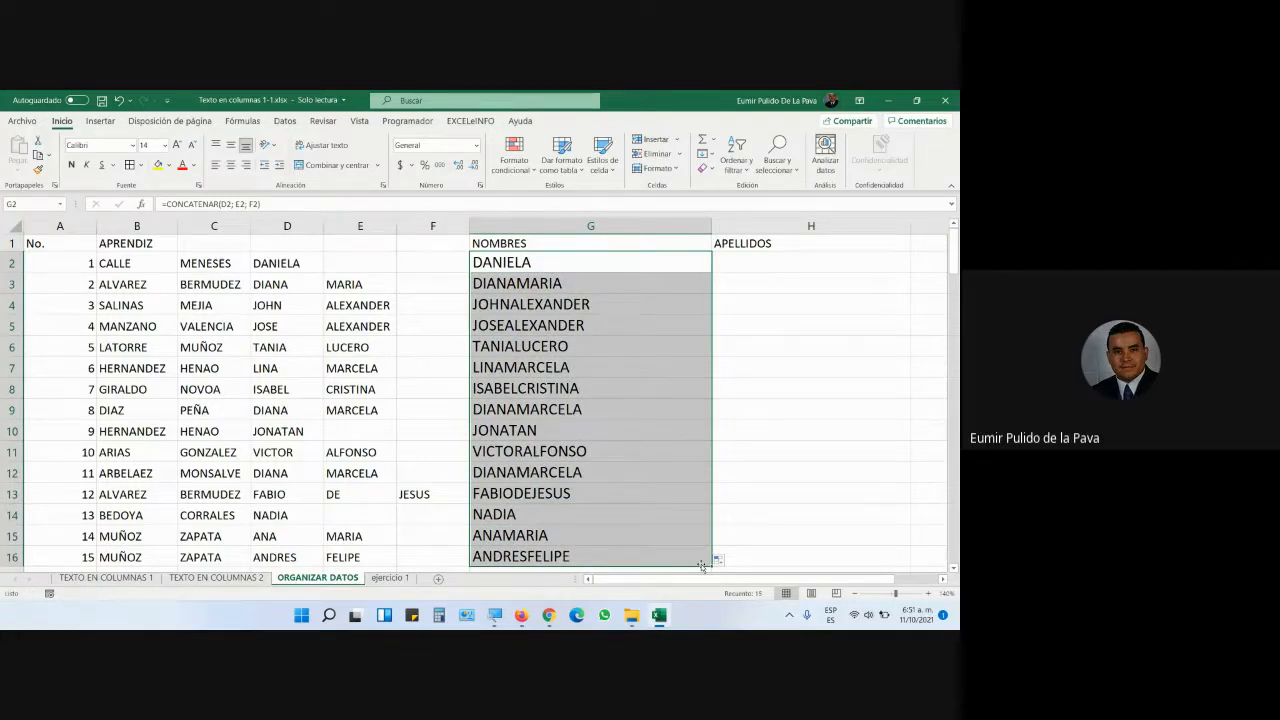
key("alt+Tab")
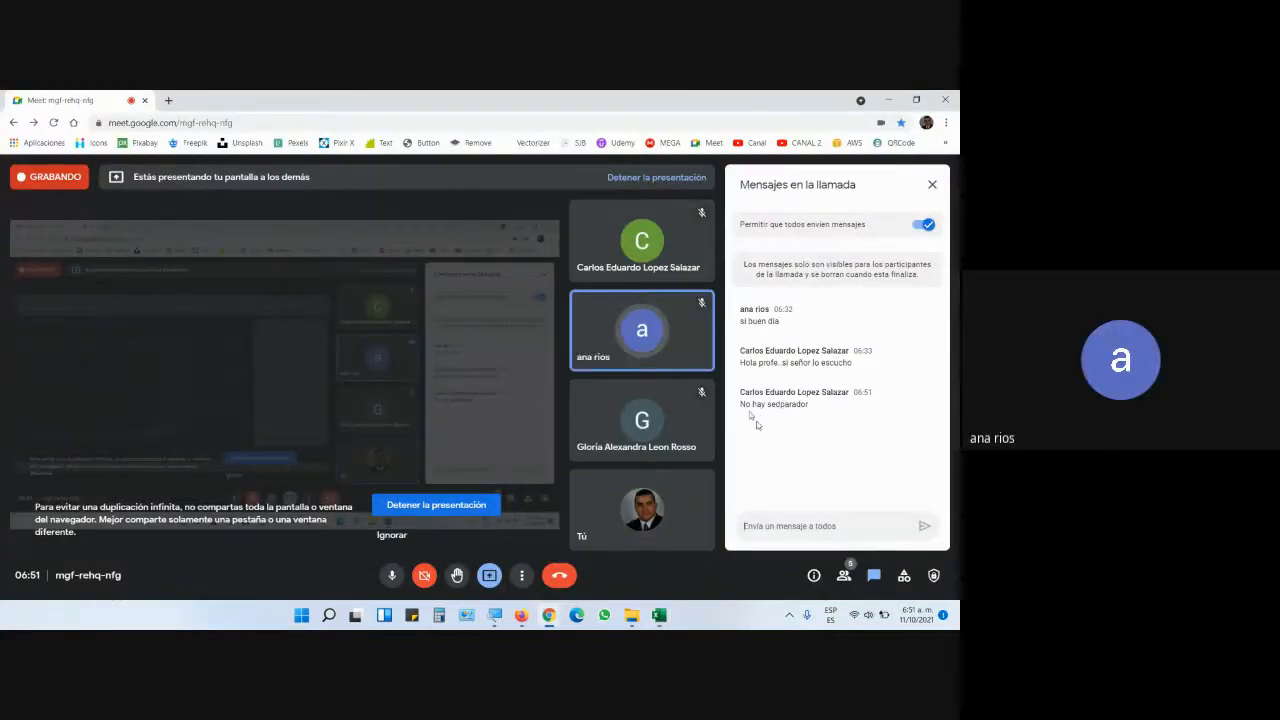
- Highlight the 'No hay sedparador' chat message in Google Meet, then return to Excel
left_click_drag(741, 404, 826, 410)
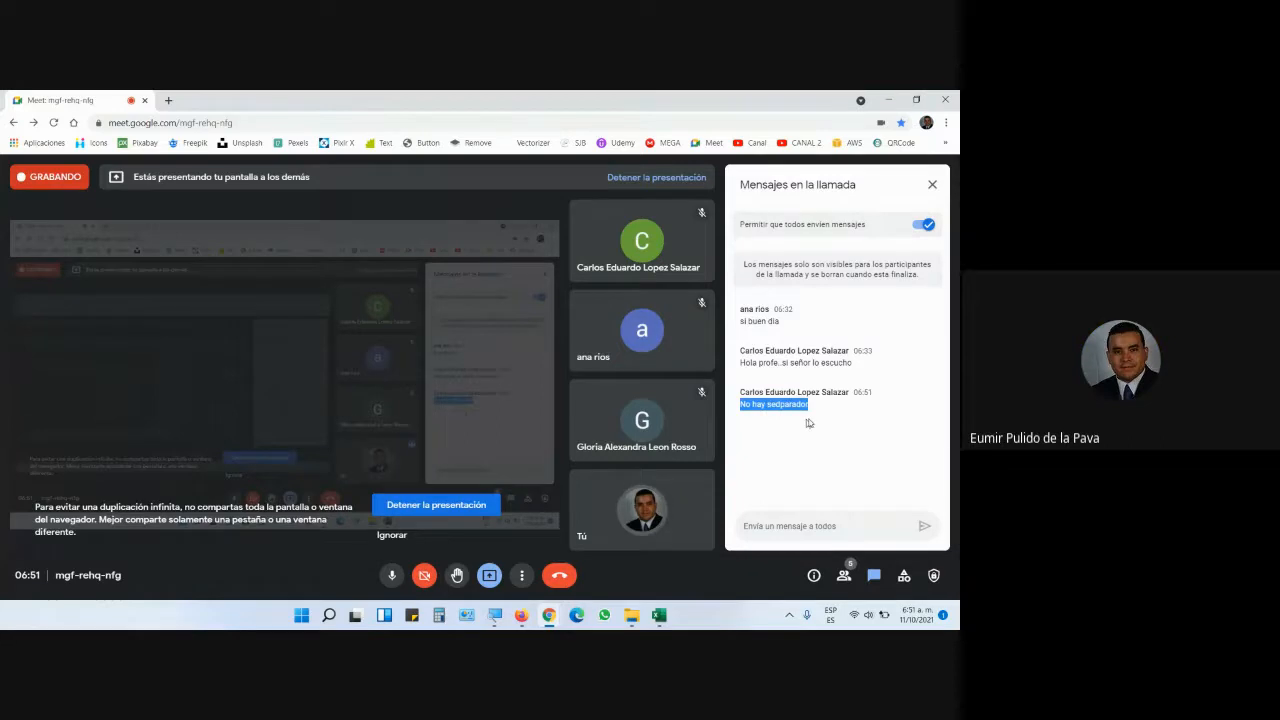
key("alt+Tab")
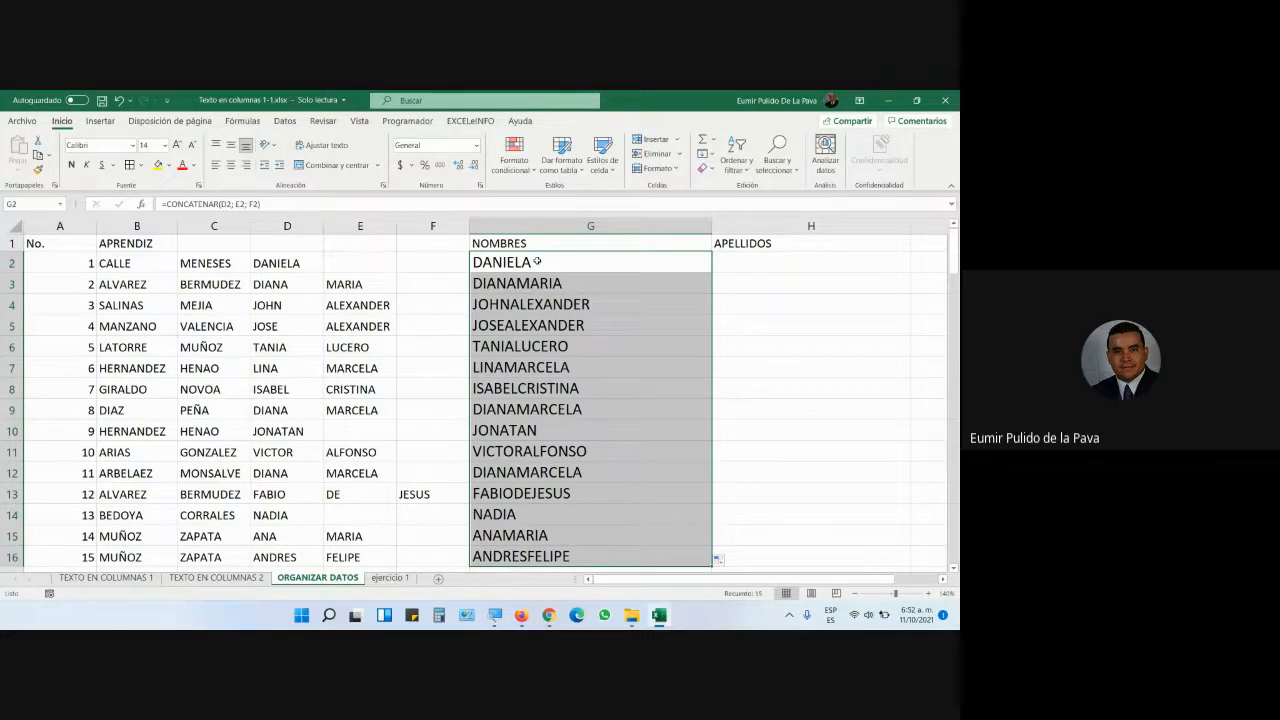
- In G2's formula, delete everything after D2 and insert a " " separator argument
double_click(537, 261)
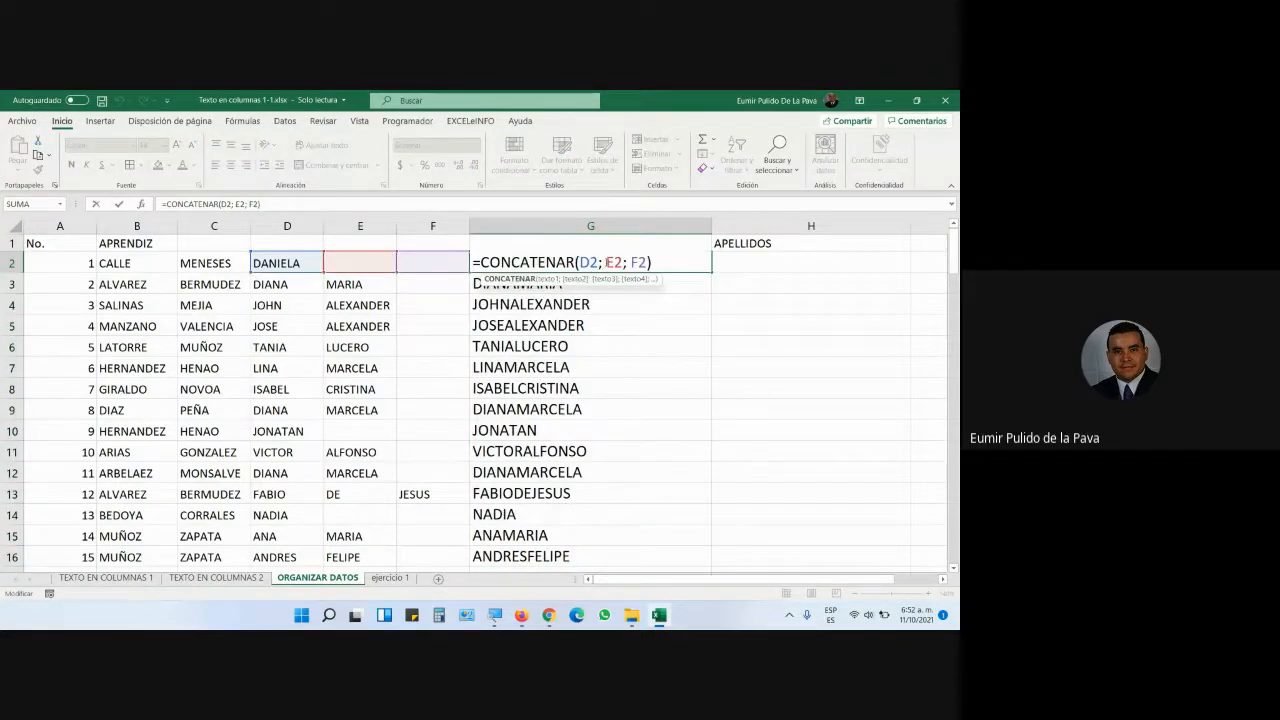
left_click(606, 262)
key("BackSpace")
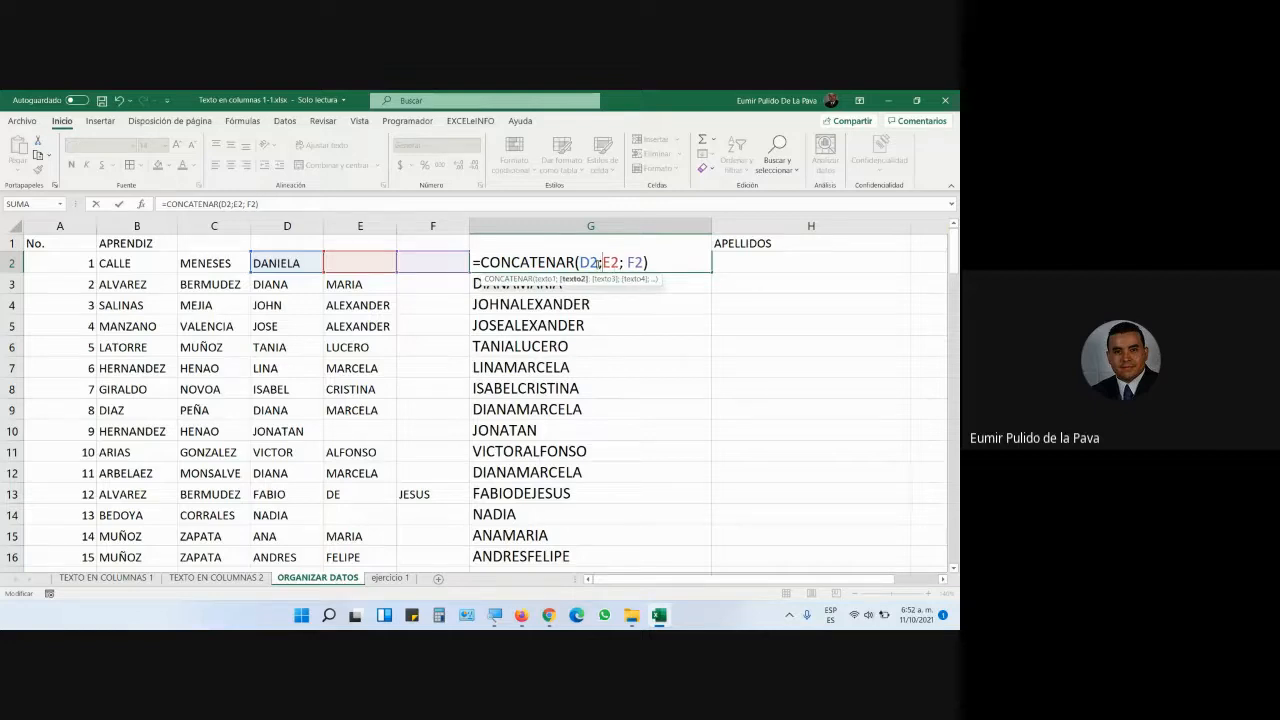
left_click(597, 262)
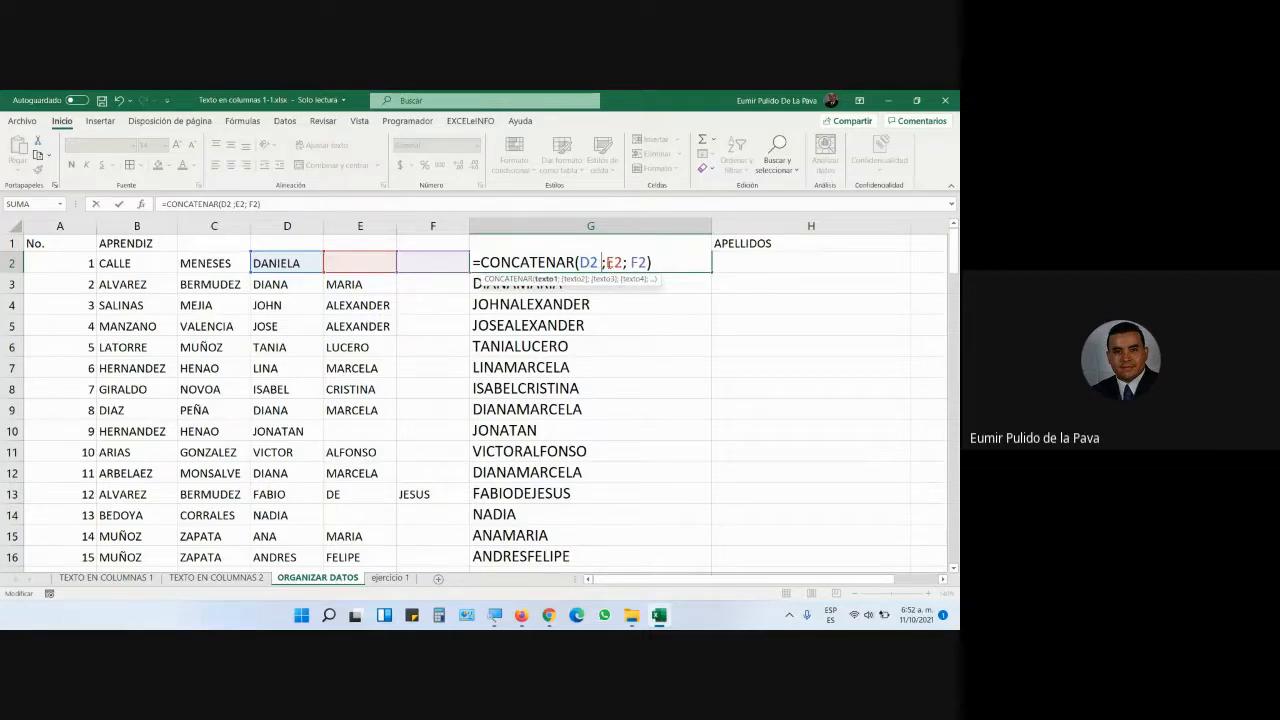
key("BackSpace")
key("Right")
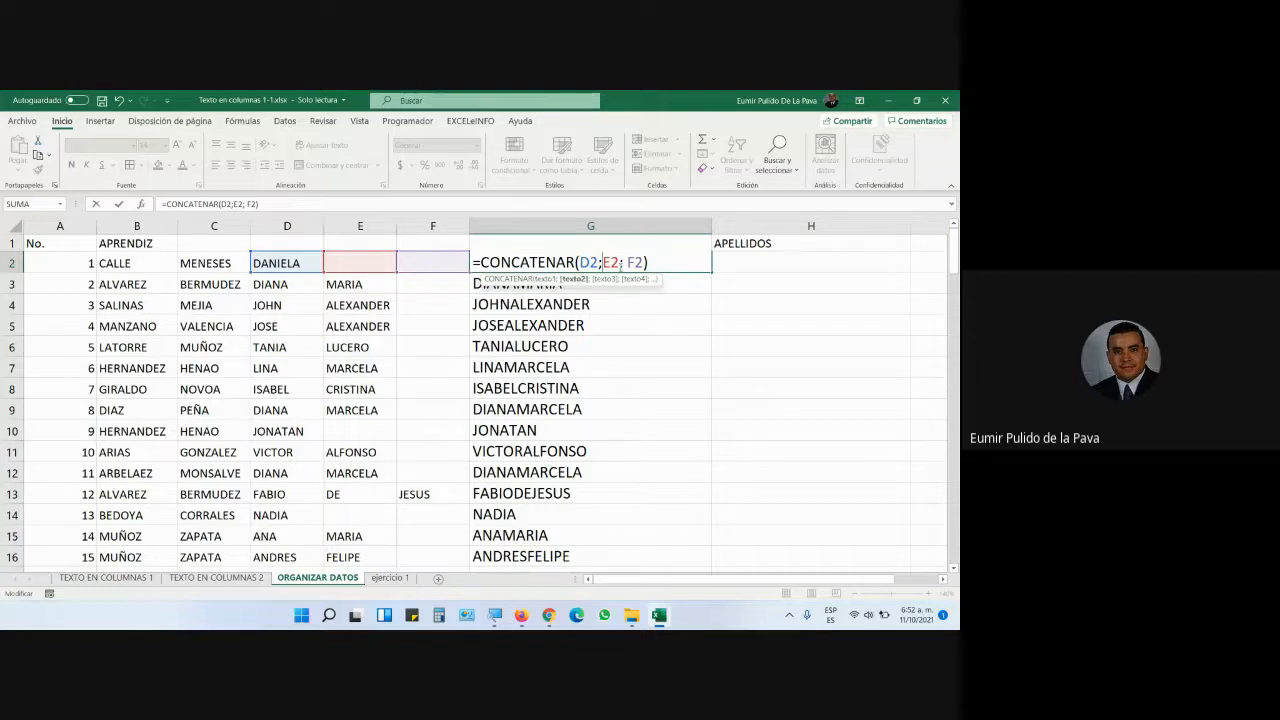
key("shift+Right")
key("shift+Right")
key("shift+Right")
key("shift+Right")
key("shift+Right")
key("shift+Right")
key("shift+Right")
key("Delete")
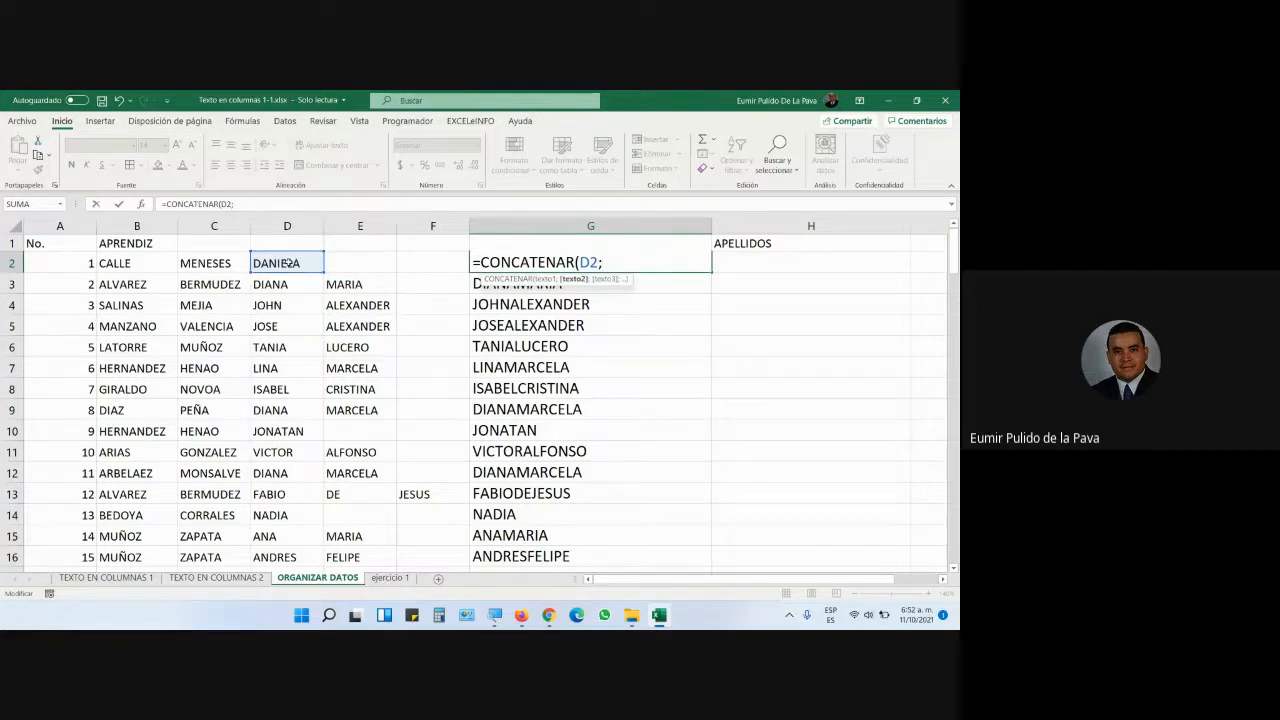
type("\" \";")
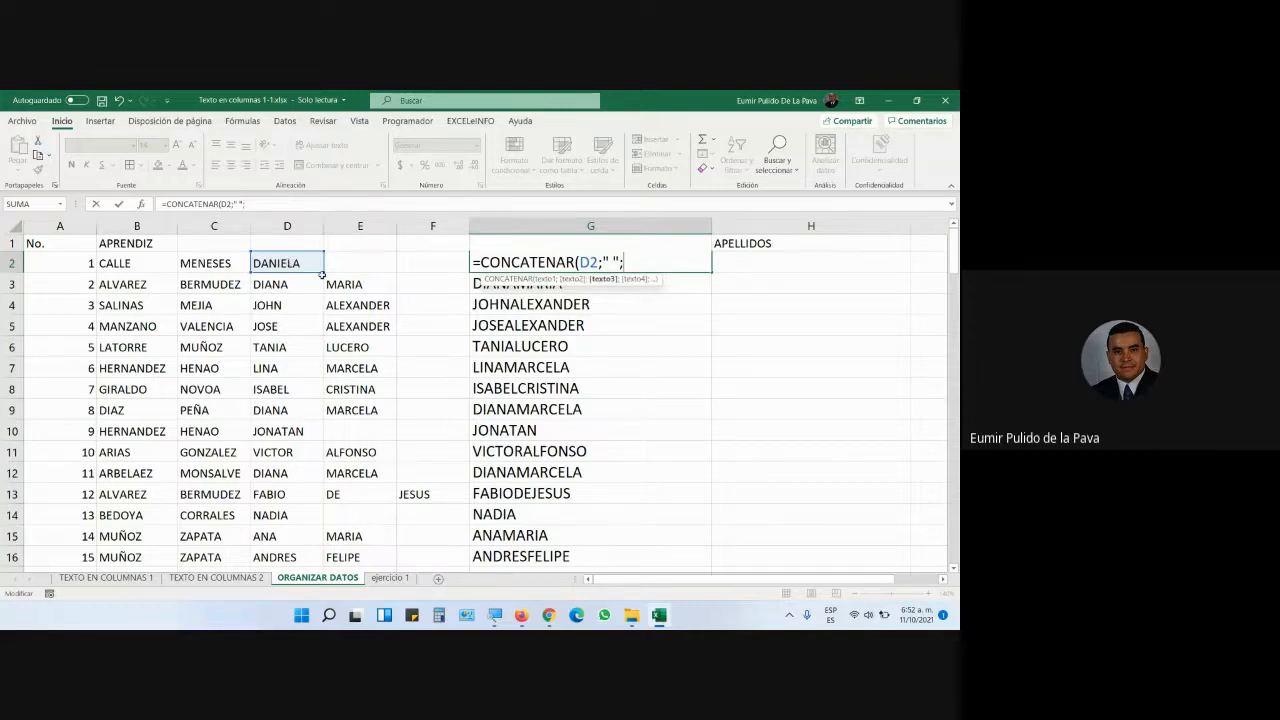
- Complete and enter =CONCATENAR(D2;" ";E2;" ";F2) in G2, with the screen magnified
left_click(340, 264)
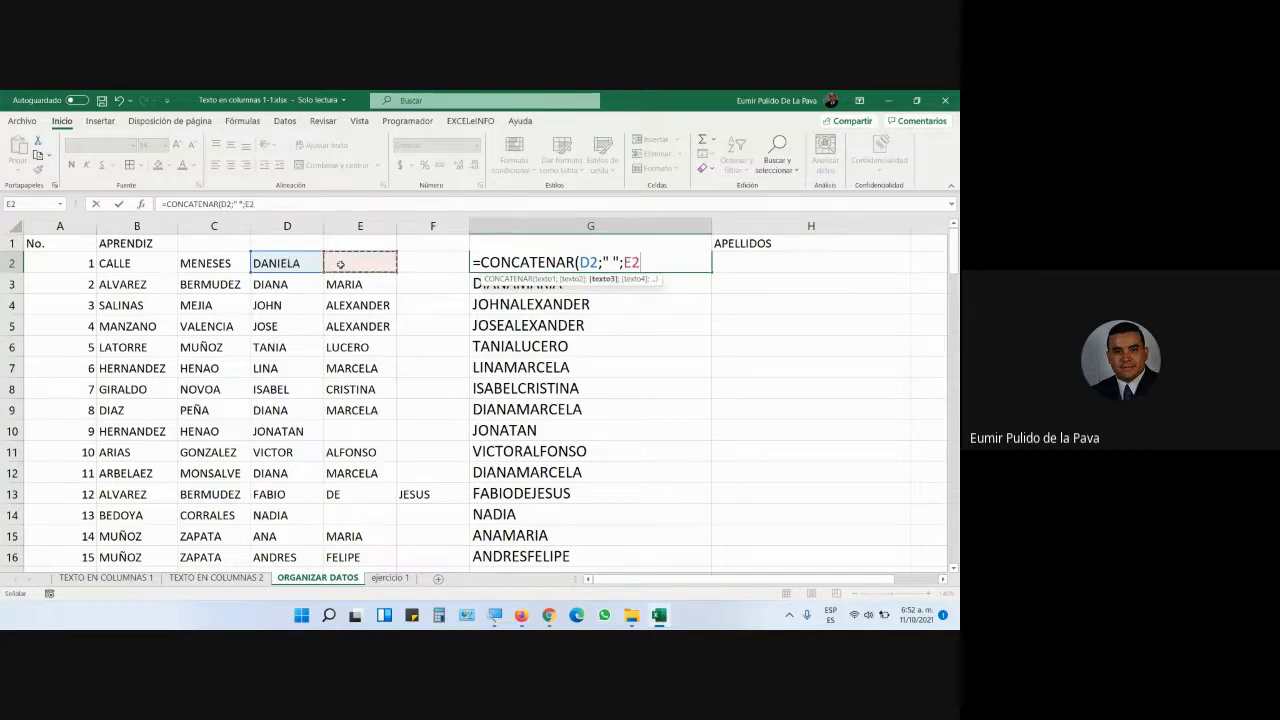
type(";")
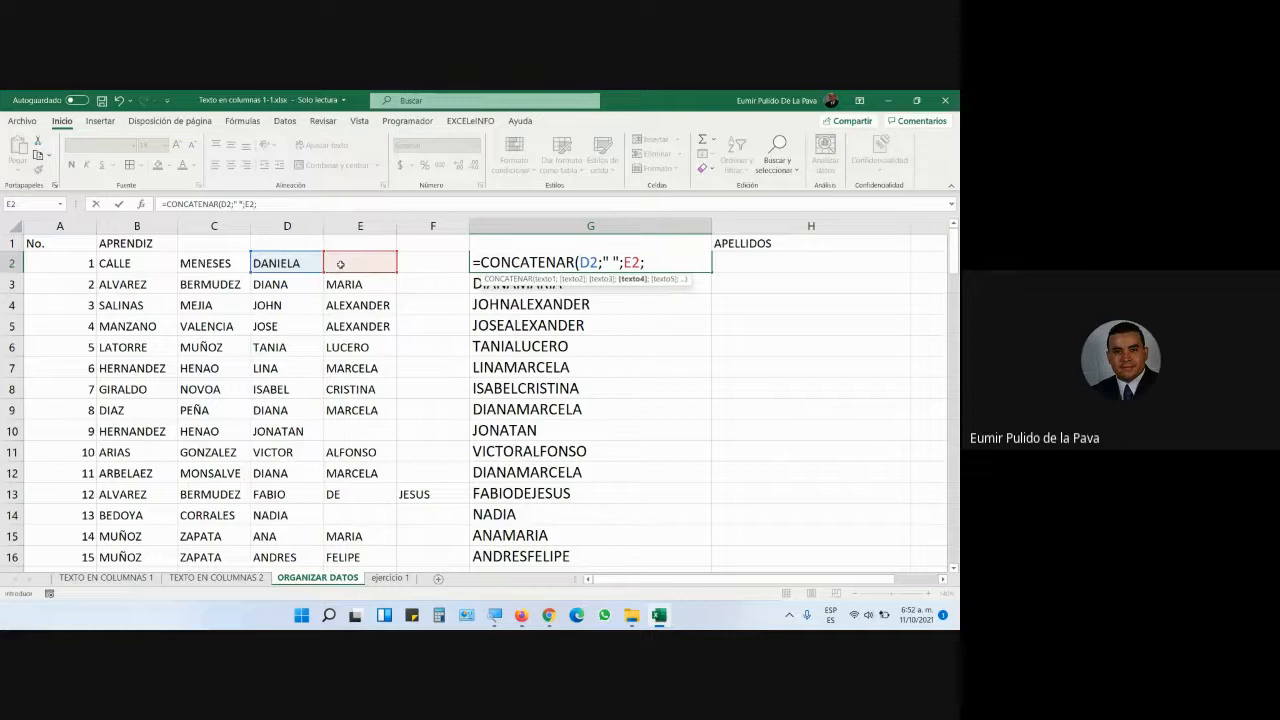
type("\" \";")
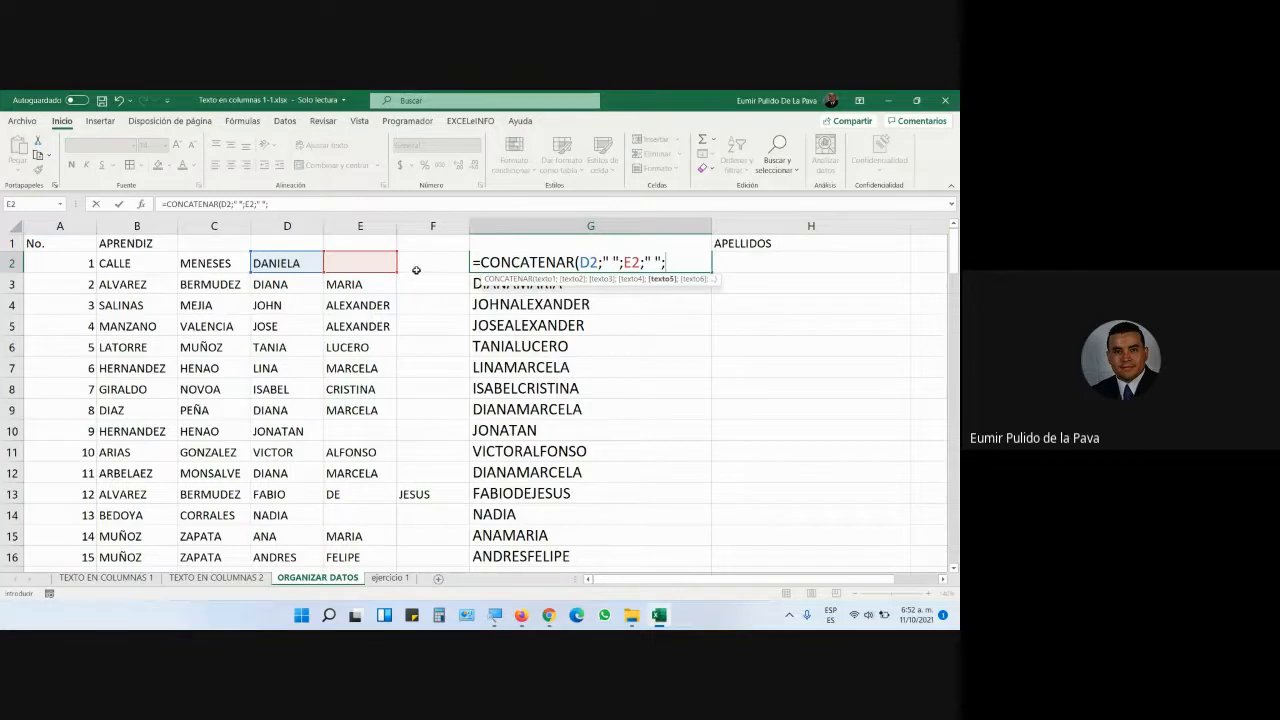
left_click(419, 267)
type(")")
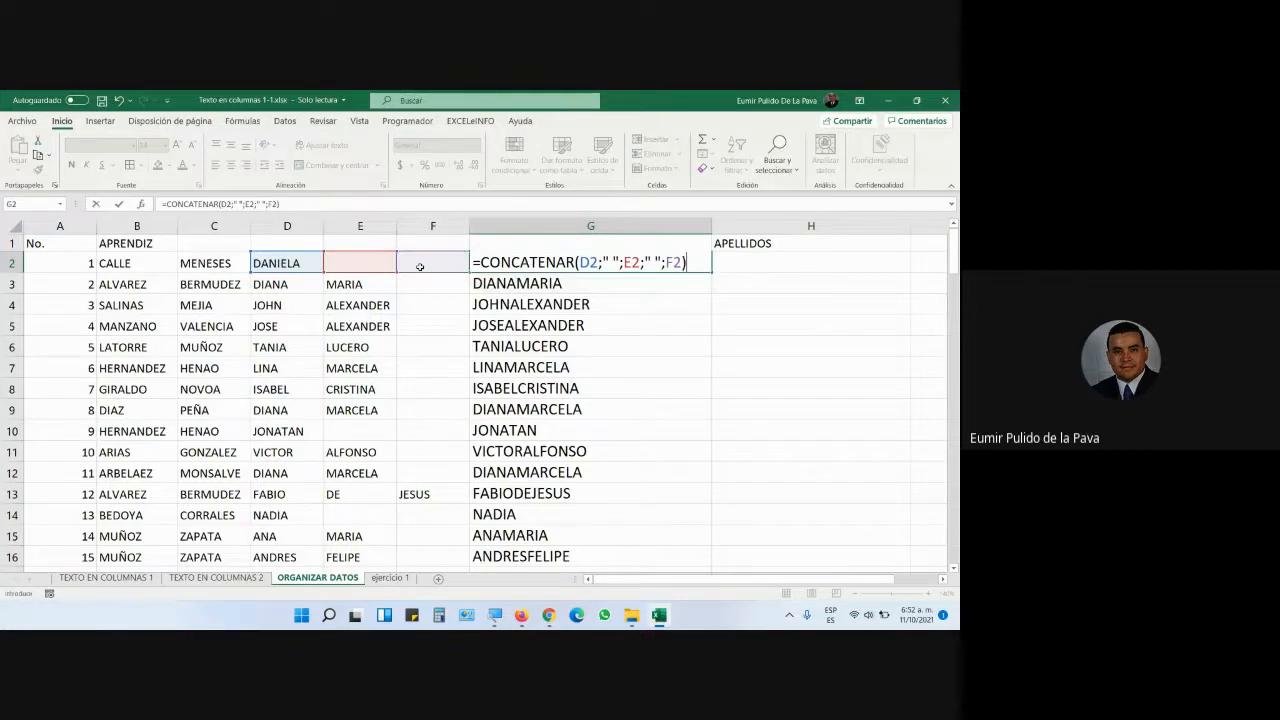
left_click(496, 617)
left_click(433, 575)
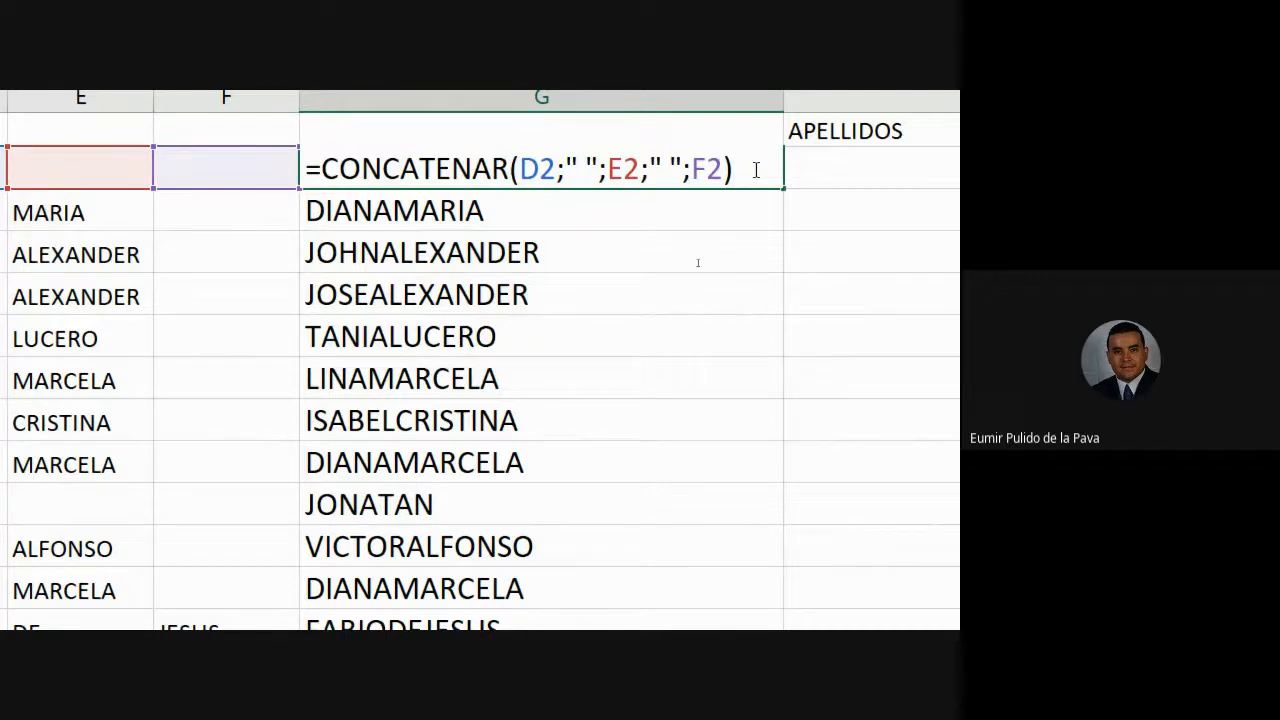
key("Return")
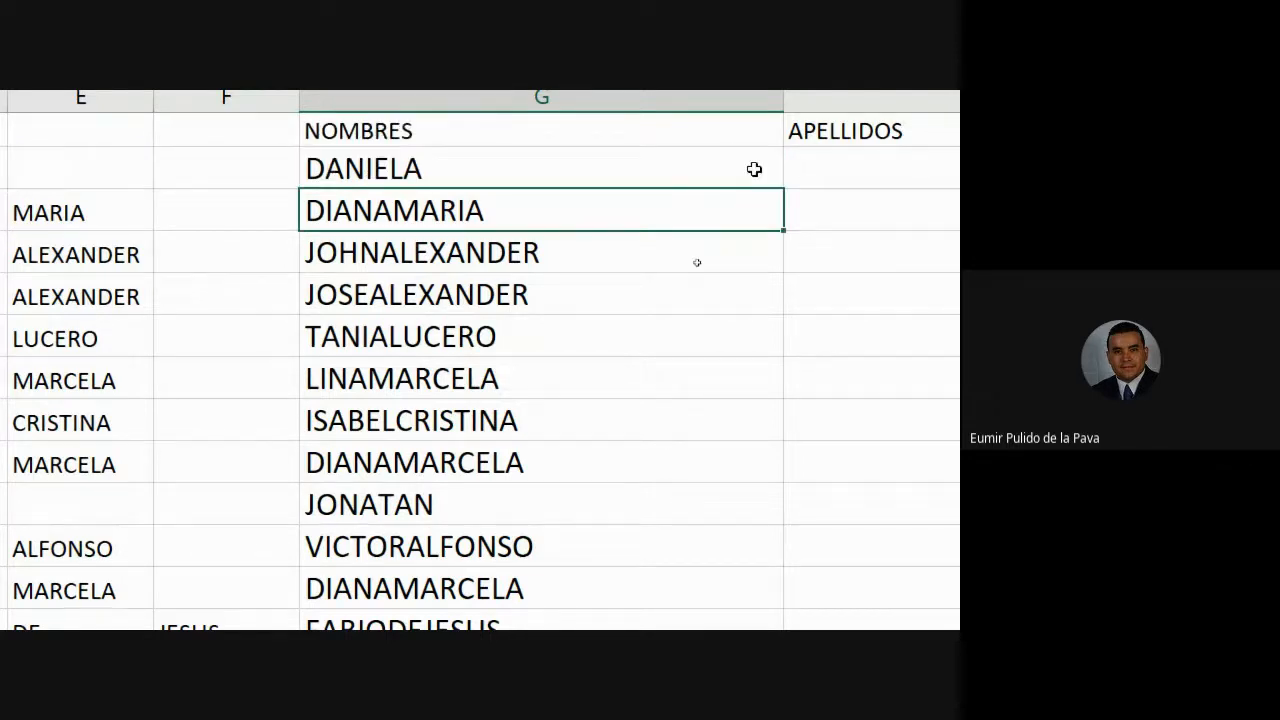
left_click(754, 169)
mouse_move(787, 186)
left_mouse_down()
mouse_move(786, 590)
mouse_move(766, 606)
mouse_move(797, 266)
left_mouse_up()
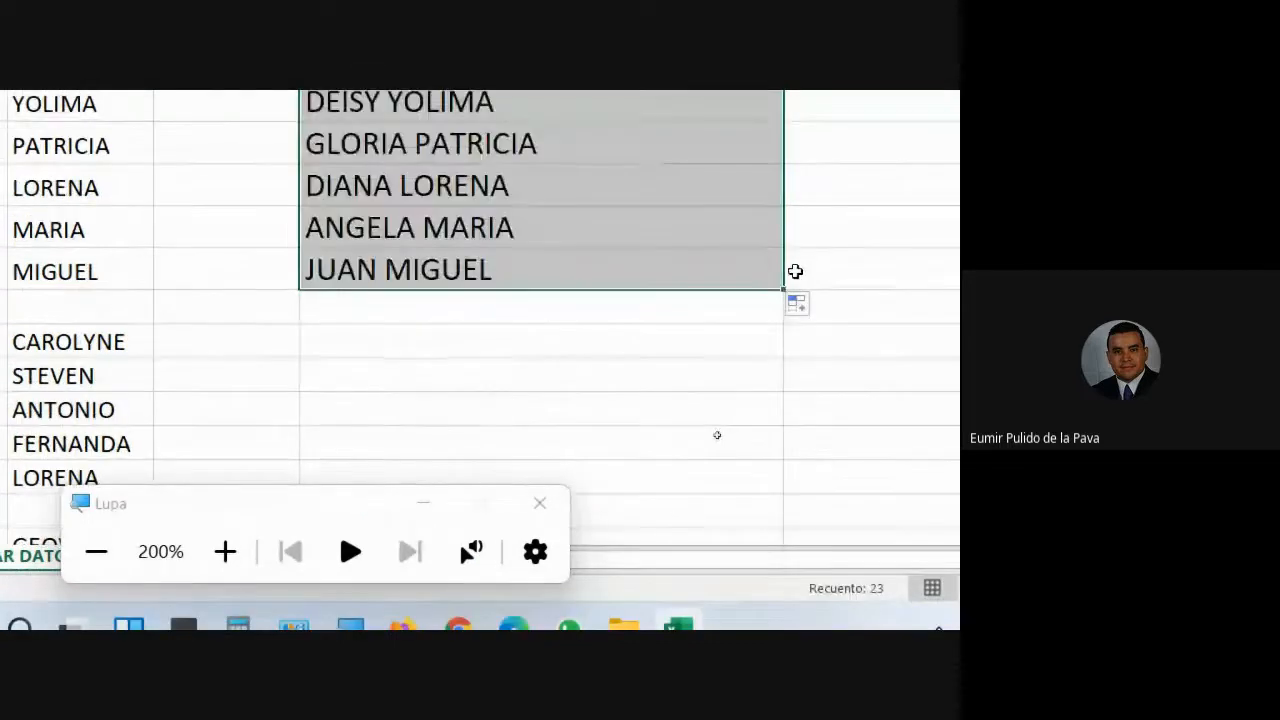
scroll(484, 497, "up", 5)
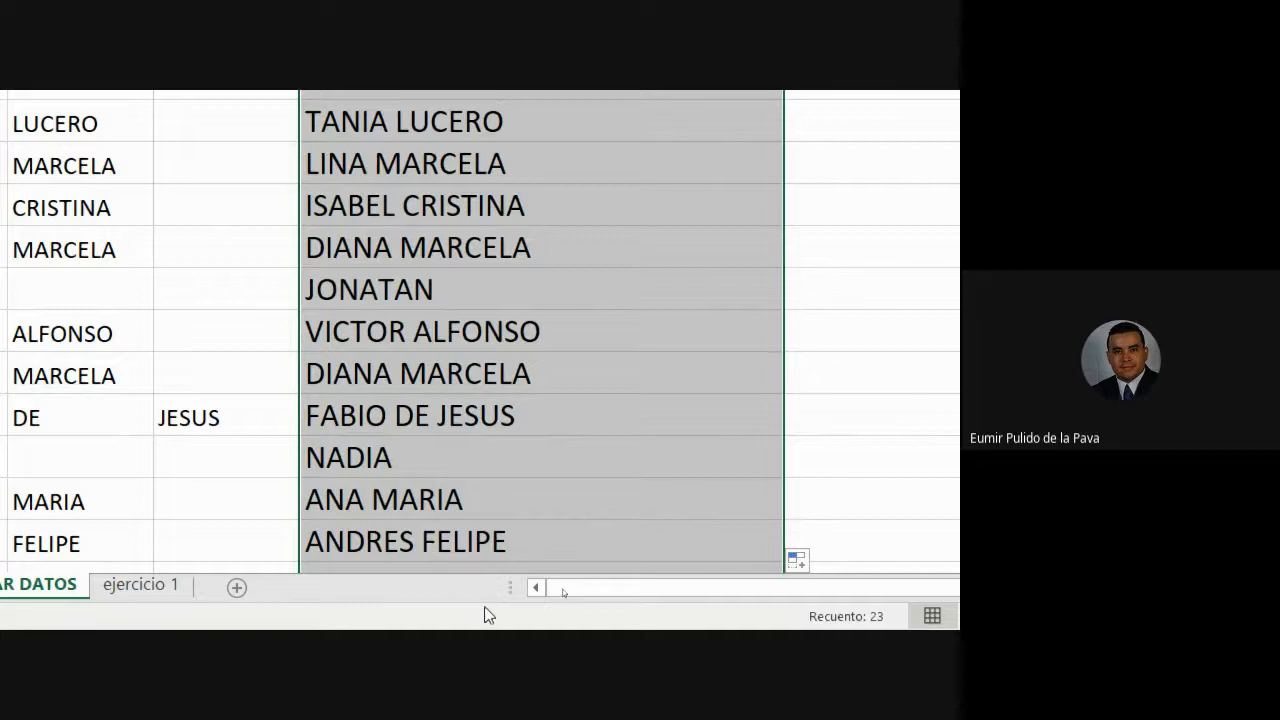
- Turn the Windows Magnifier back to normal and bring up the browser windows
left_click(348, 598)
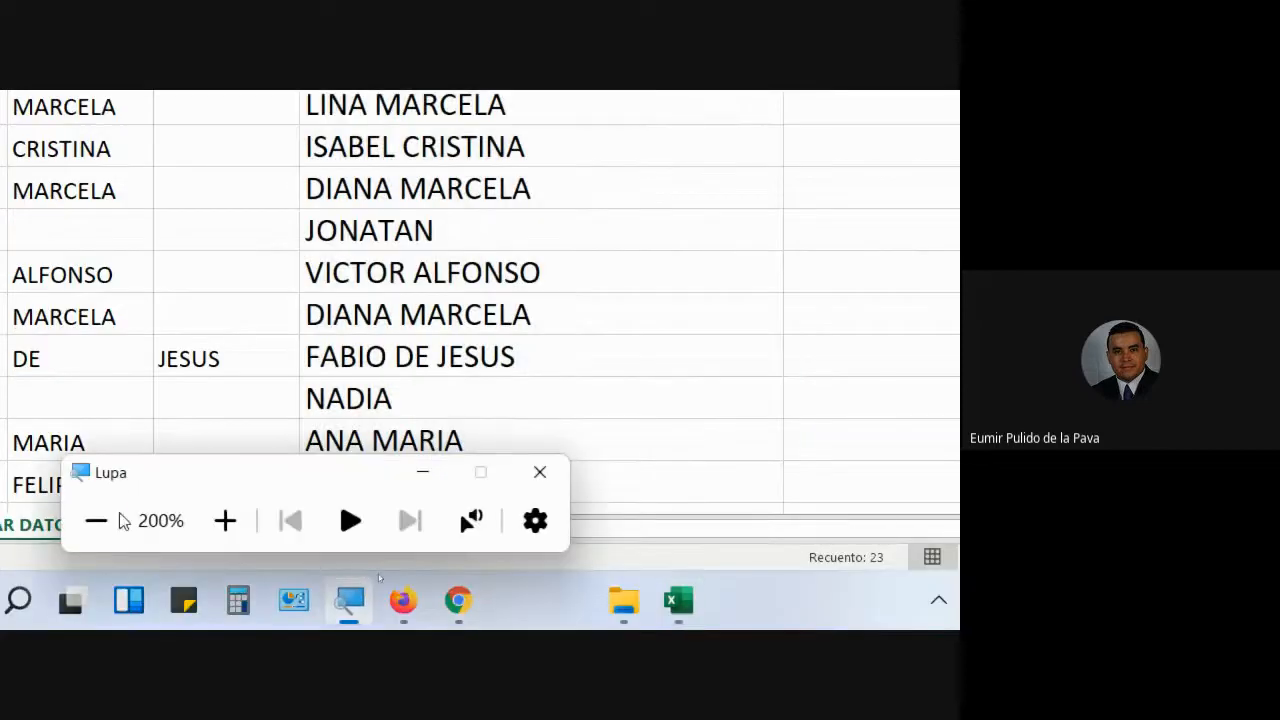
left_click(98, 520)
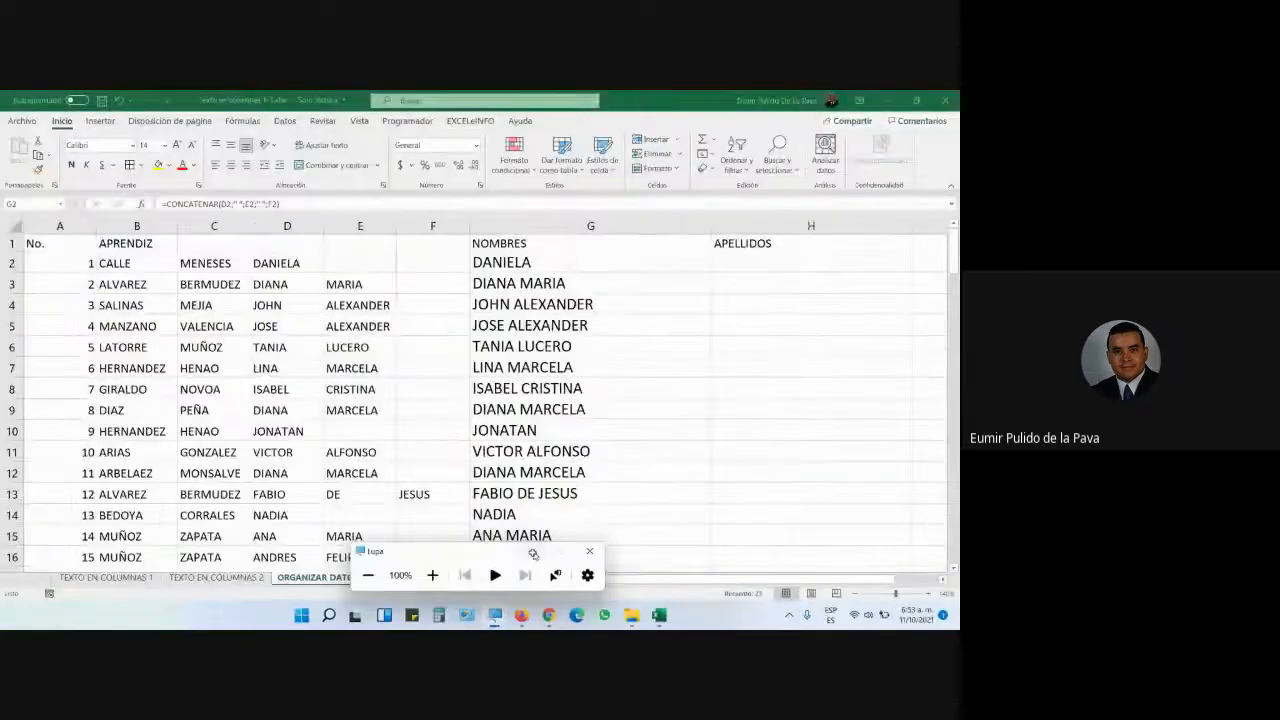
left_click(533, 554)
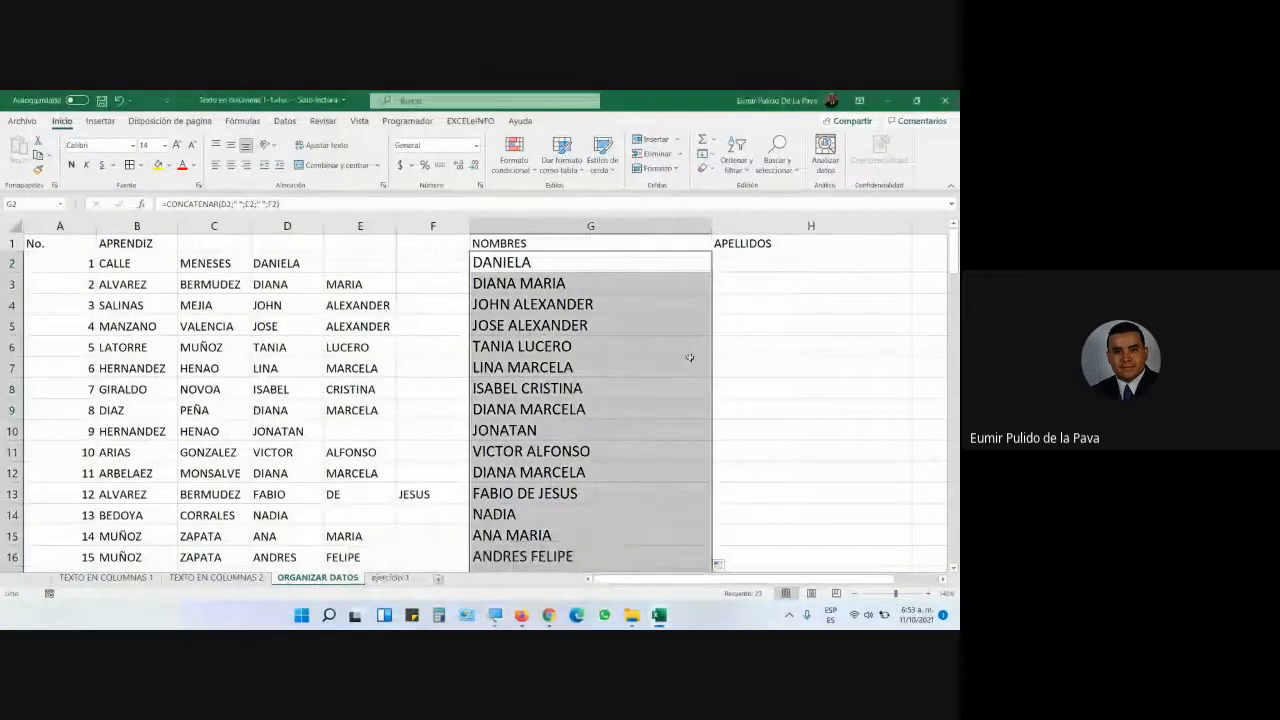
left_click(550, 614)
- Back from the call, re-confirm G2's CONCATENAR formula and auto-fit column G to its names
left_click(465, 562)
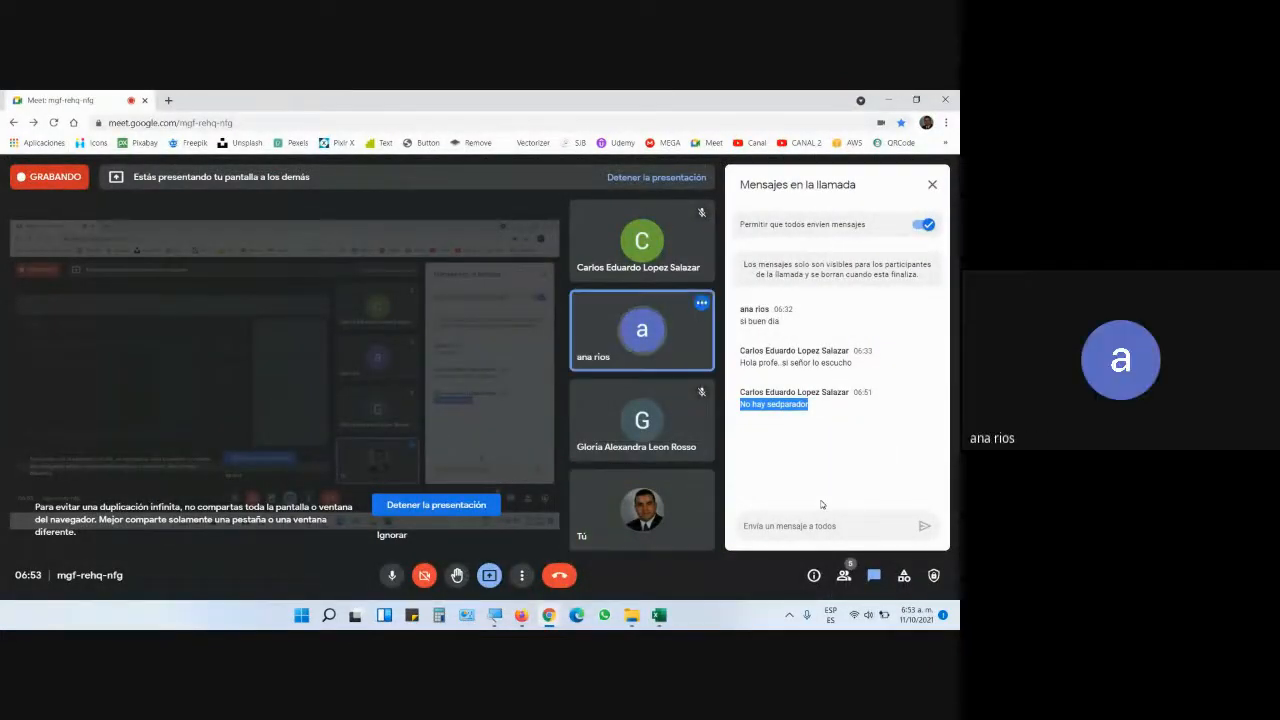
left_click(650, 545)
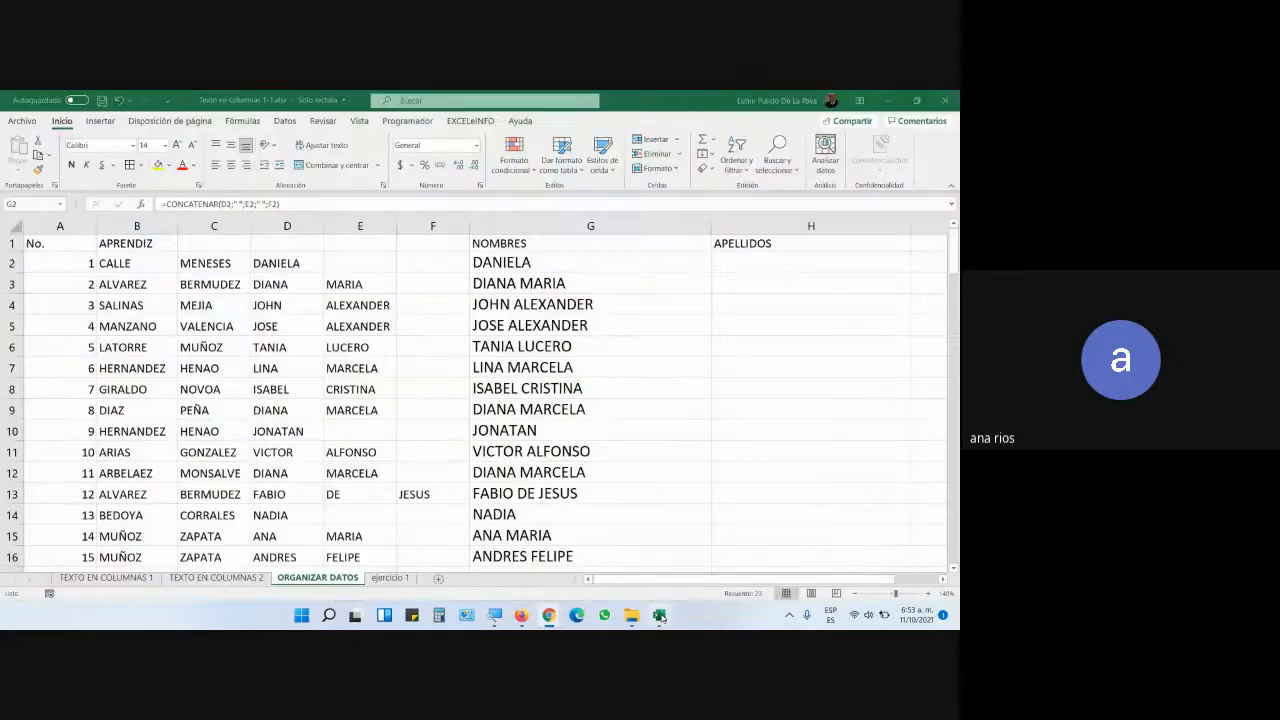
double_click(557, 265)
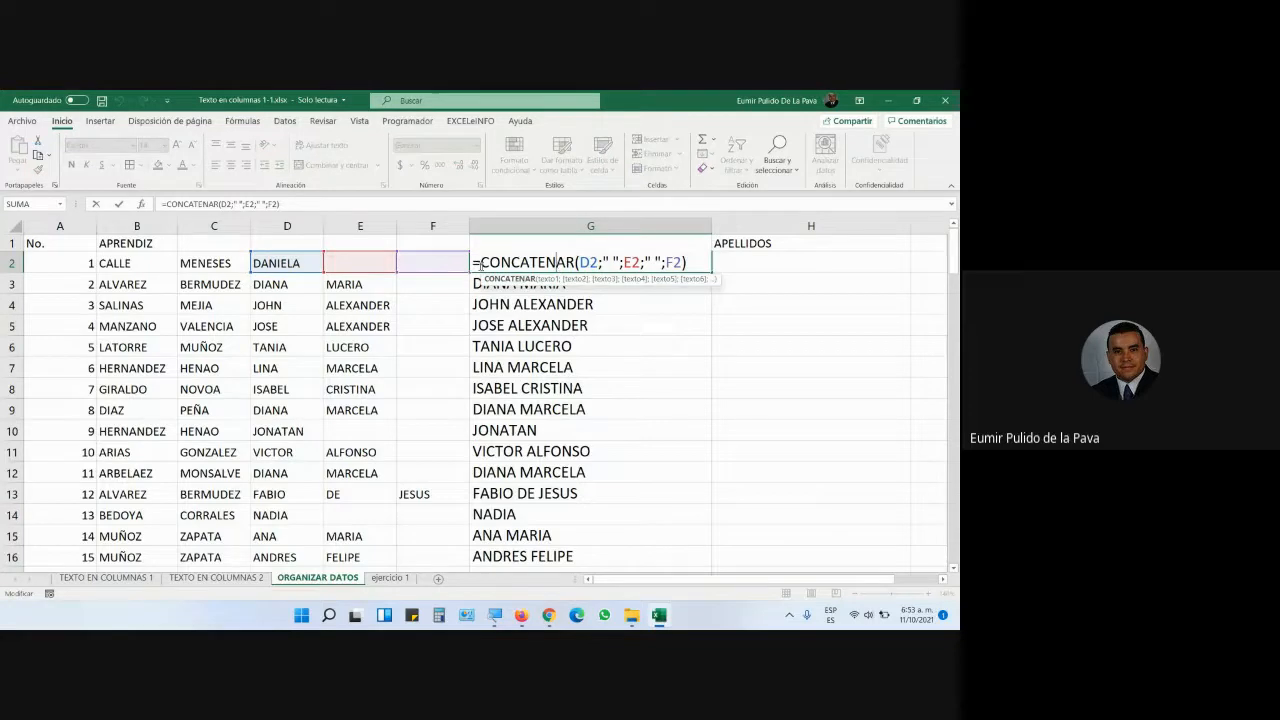
left_click_drag(472, 262, 576, 262)
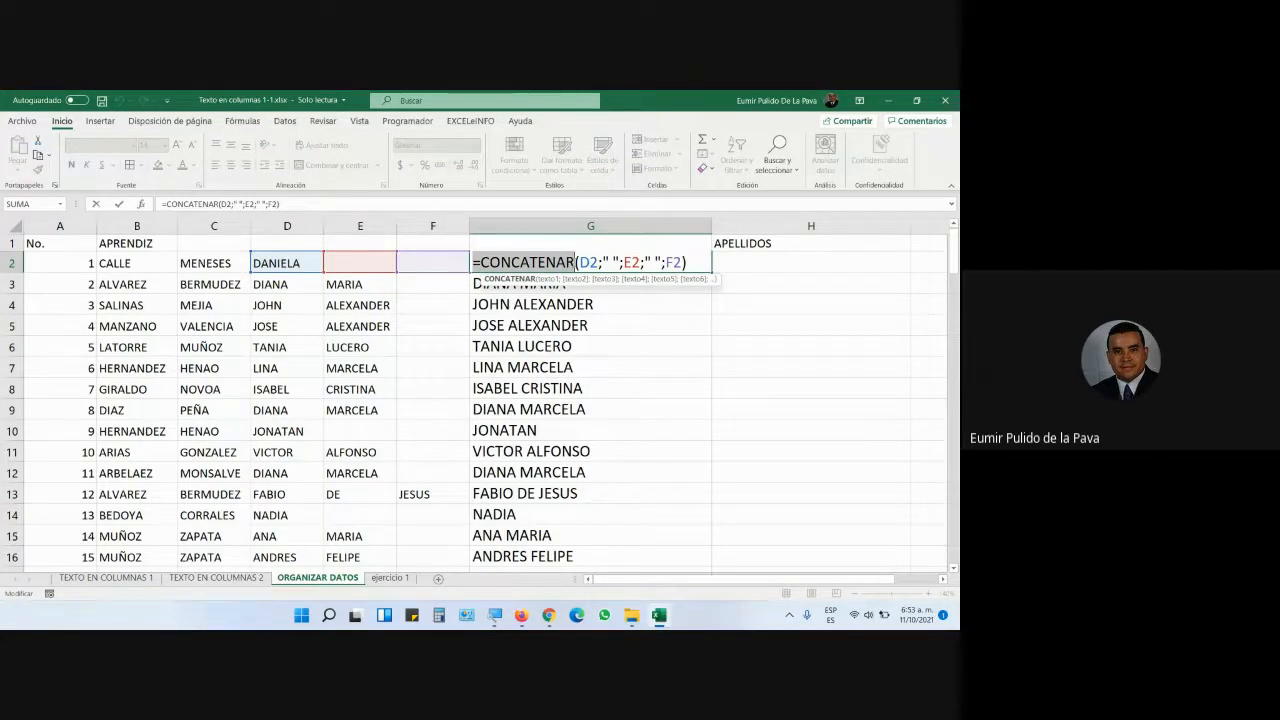
key("Return")
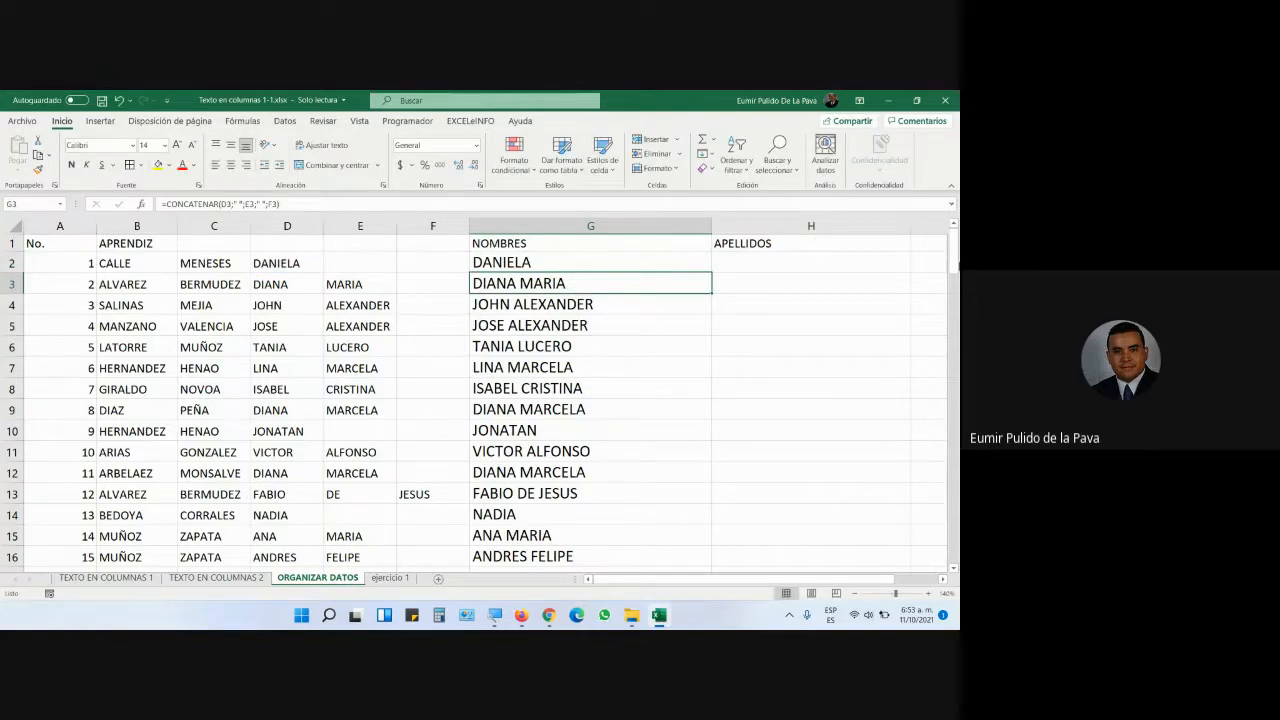
left_click(762, 267)
double_click(711, 226)
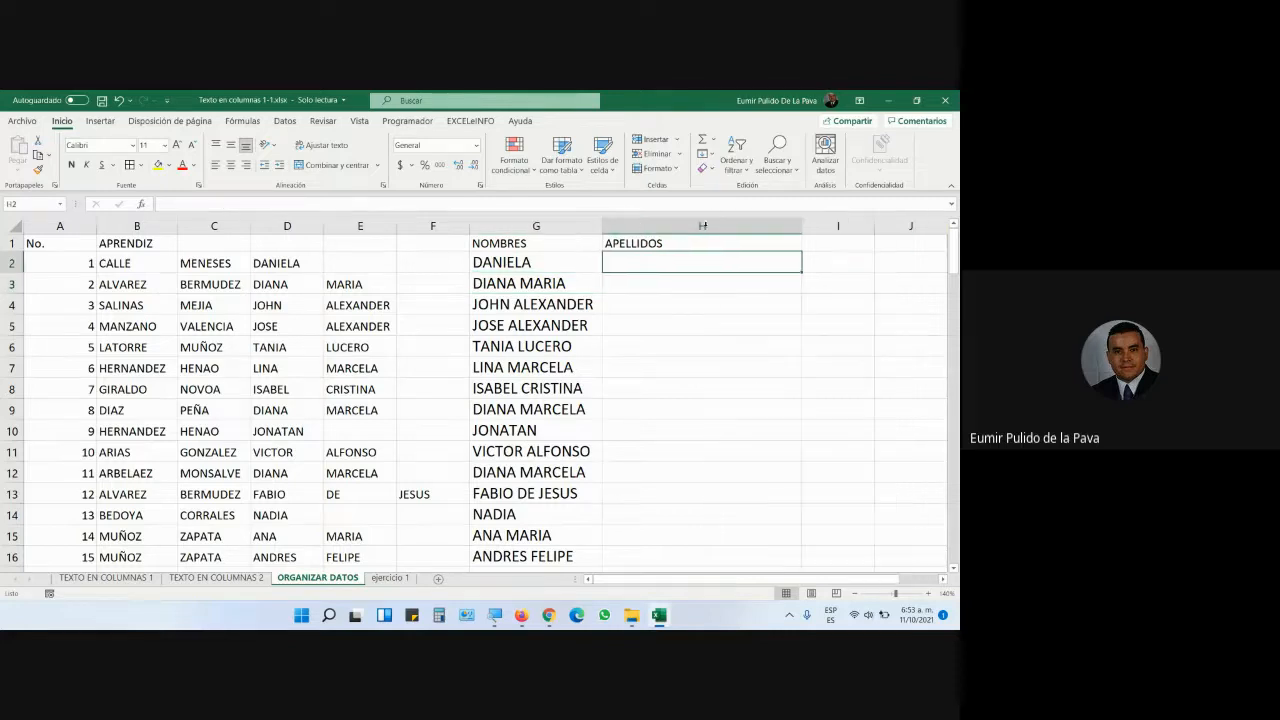
- Enter =CONCATENAR(B2;" ";C2) in H2 to join the two surnames
type("=CONC")
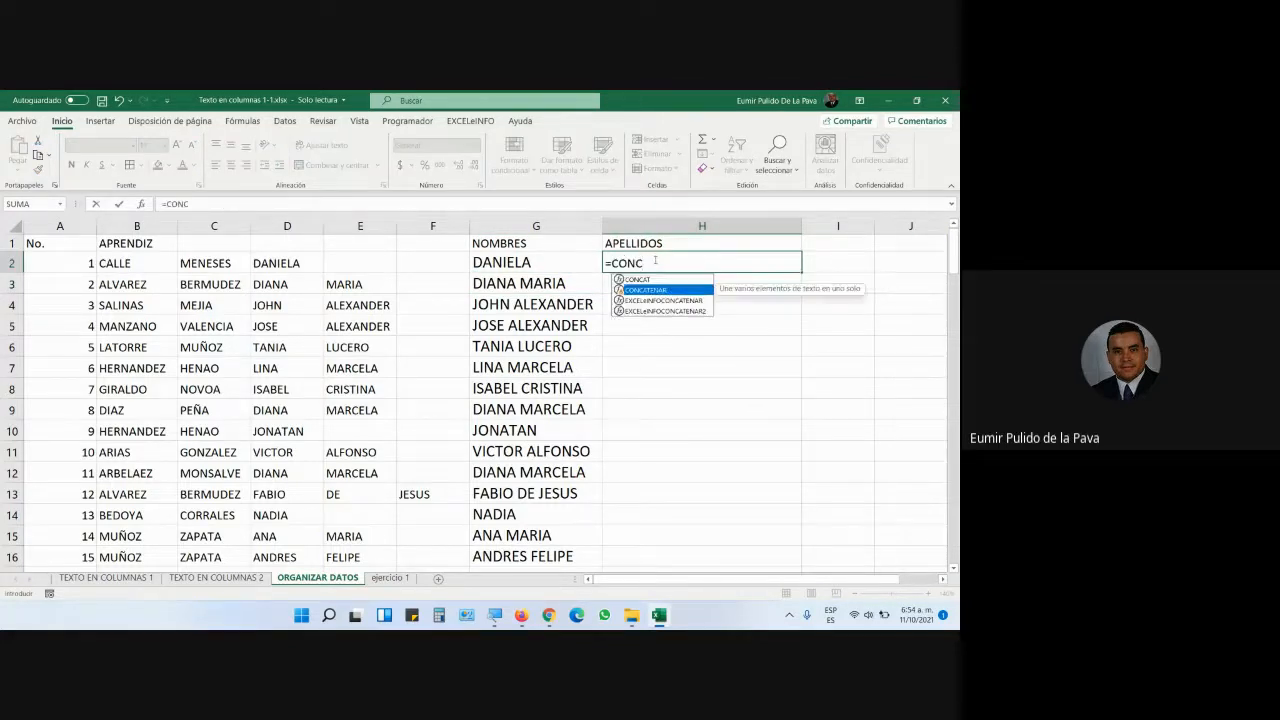
key("Tab")
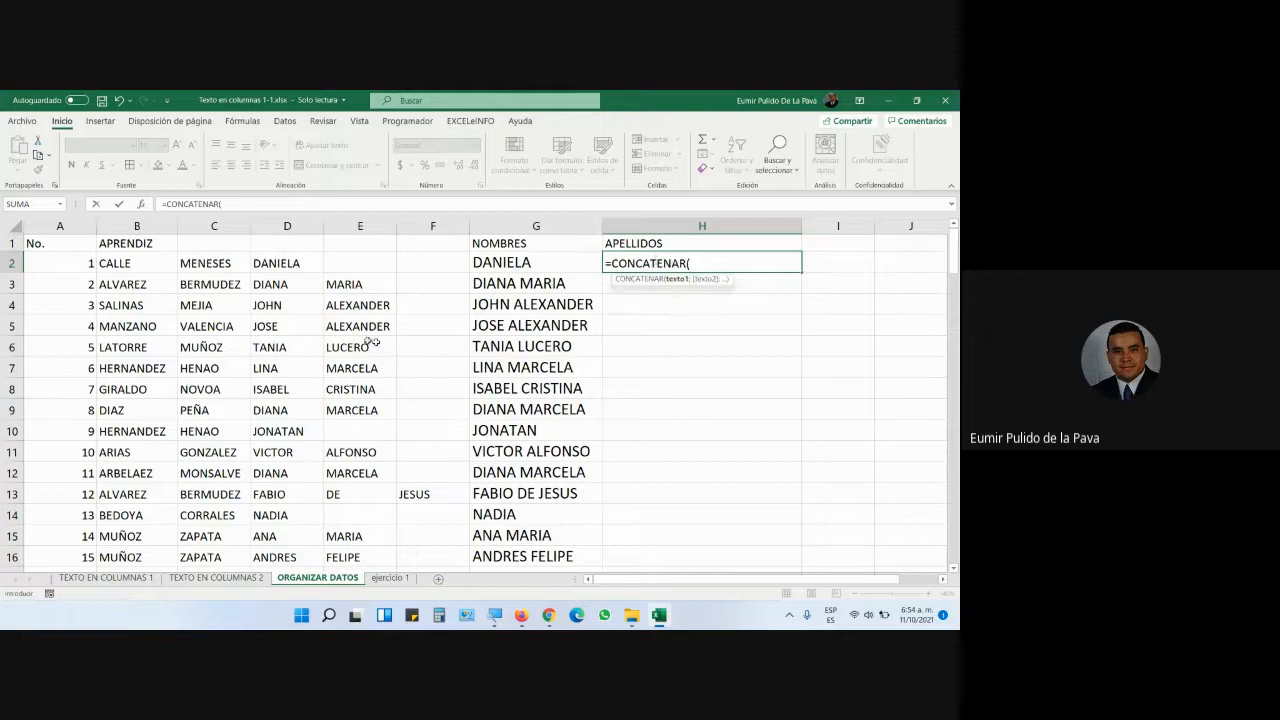
left_click(139, 263)
type(";")
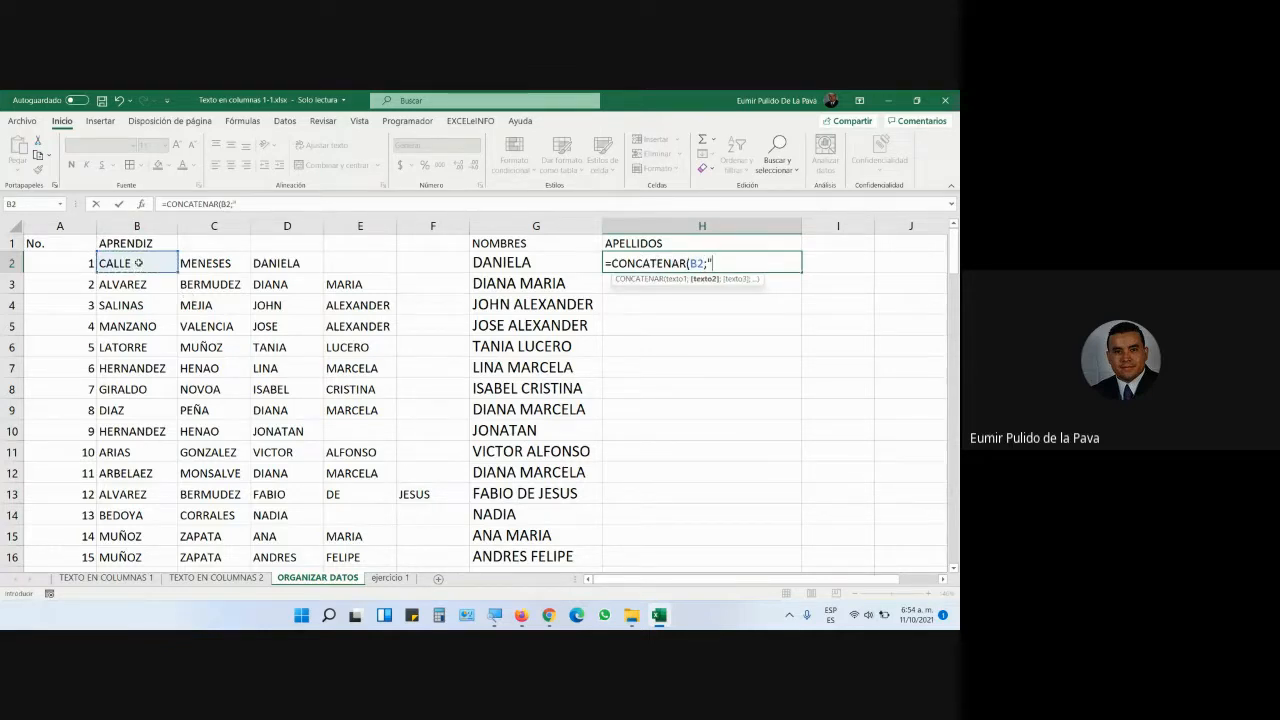
type("\" \";")
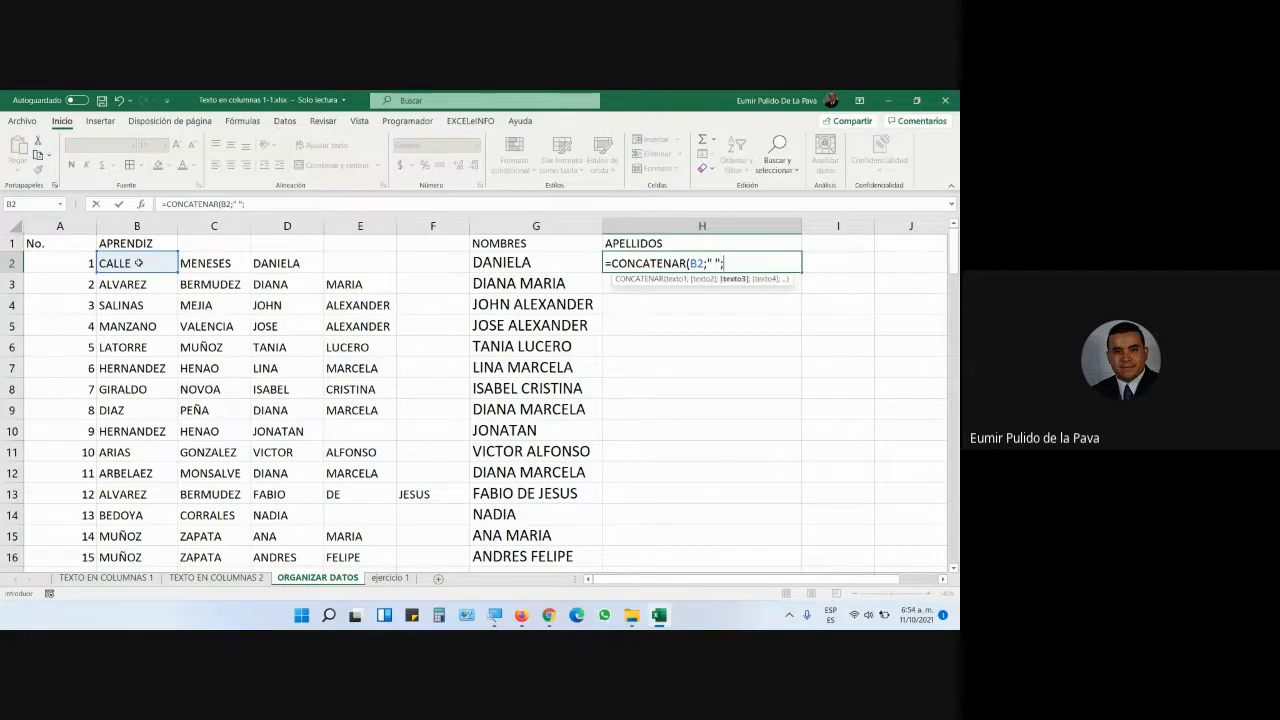
left_click(200, 266)
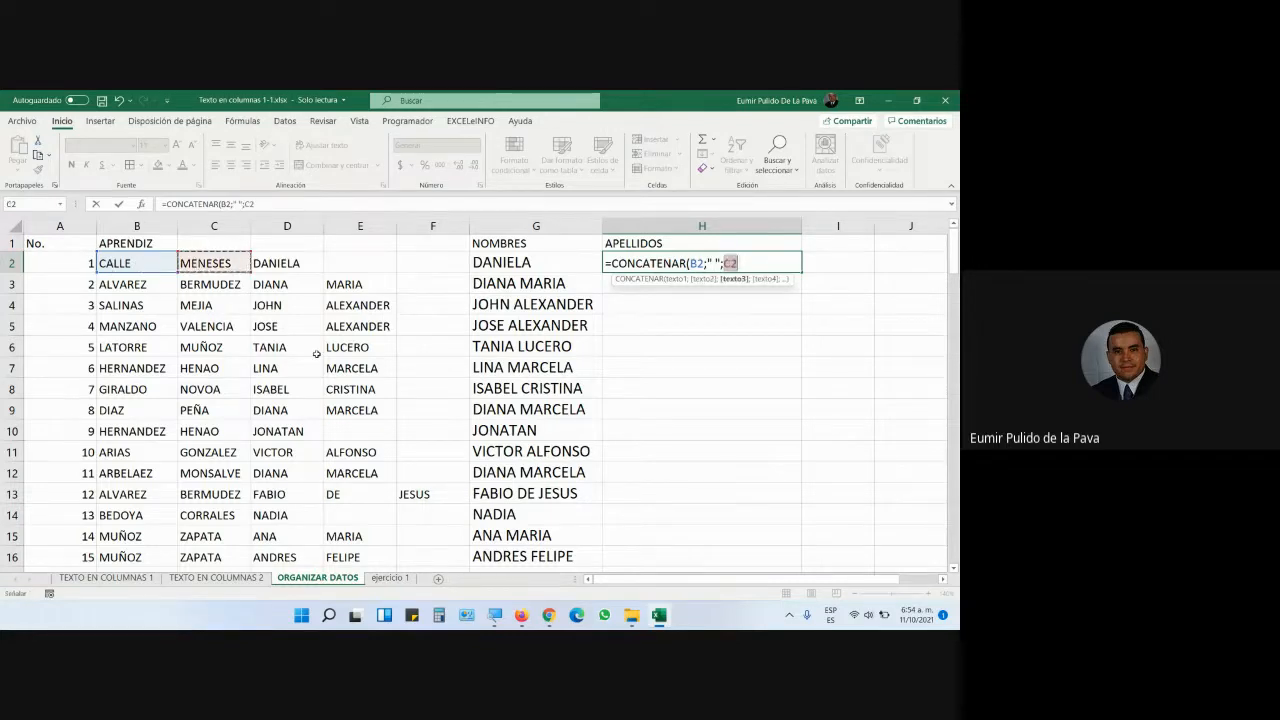
key("Return")
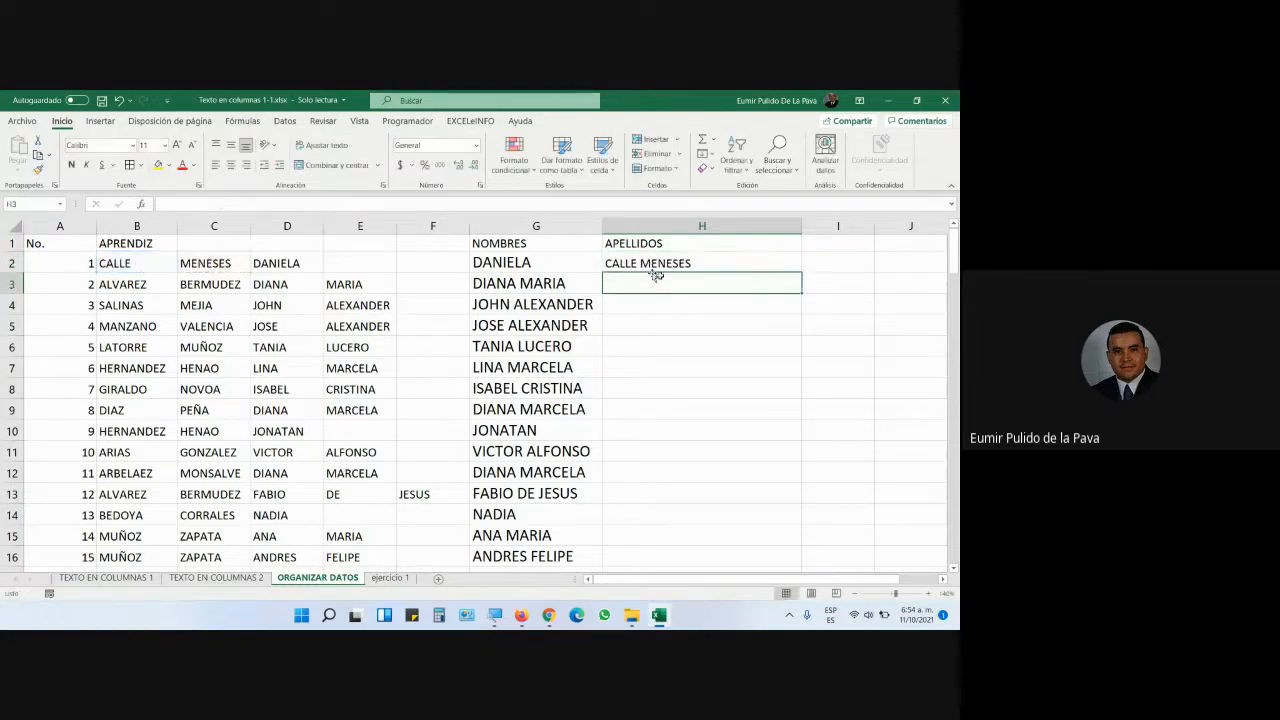
- Fill the surname formula down column H, like CALLE MENESES, and narrow the column
left_click(750, 268)
left_click_drag(801, 272, 802, 291)
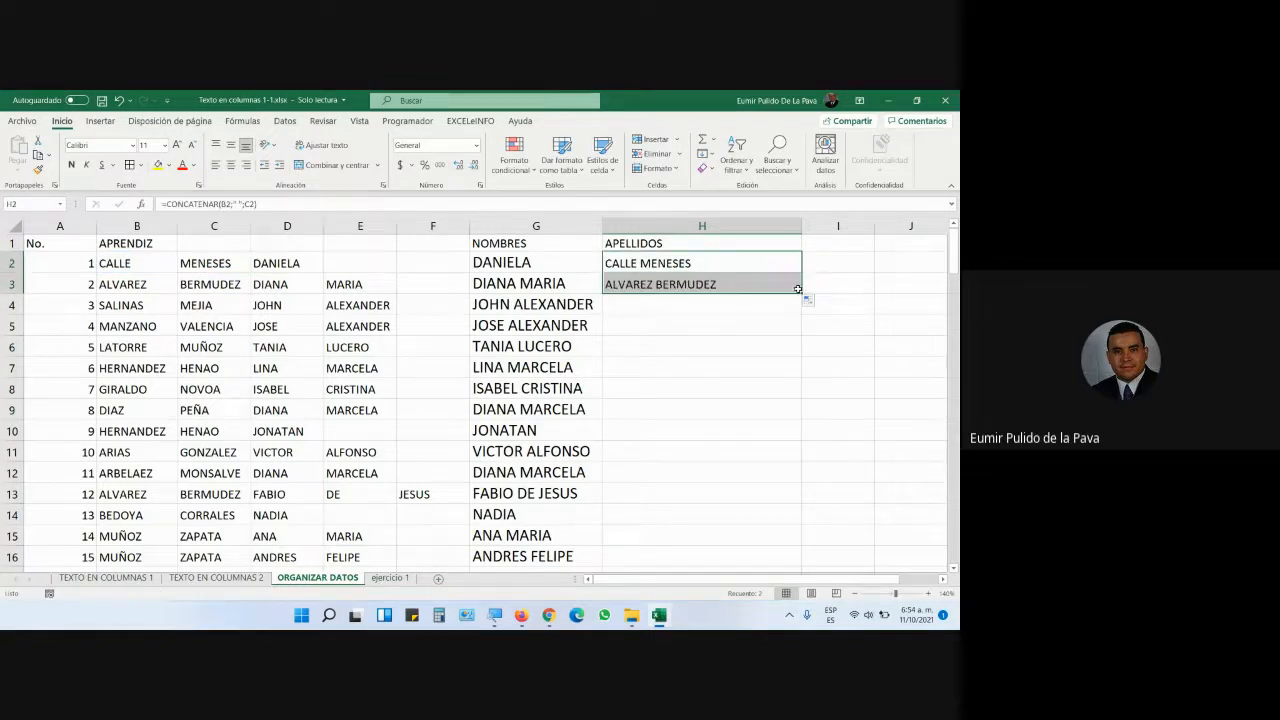
double_click(801, 293)
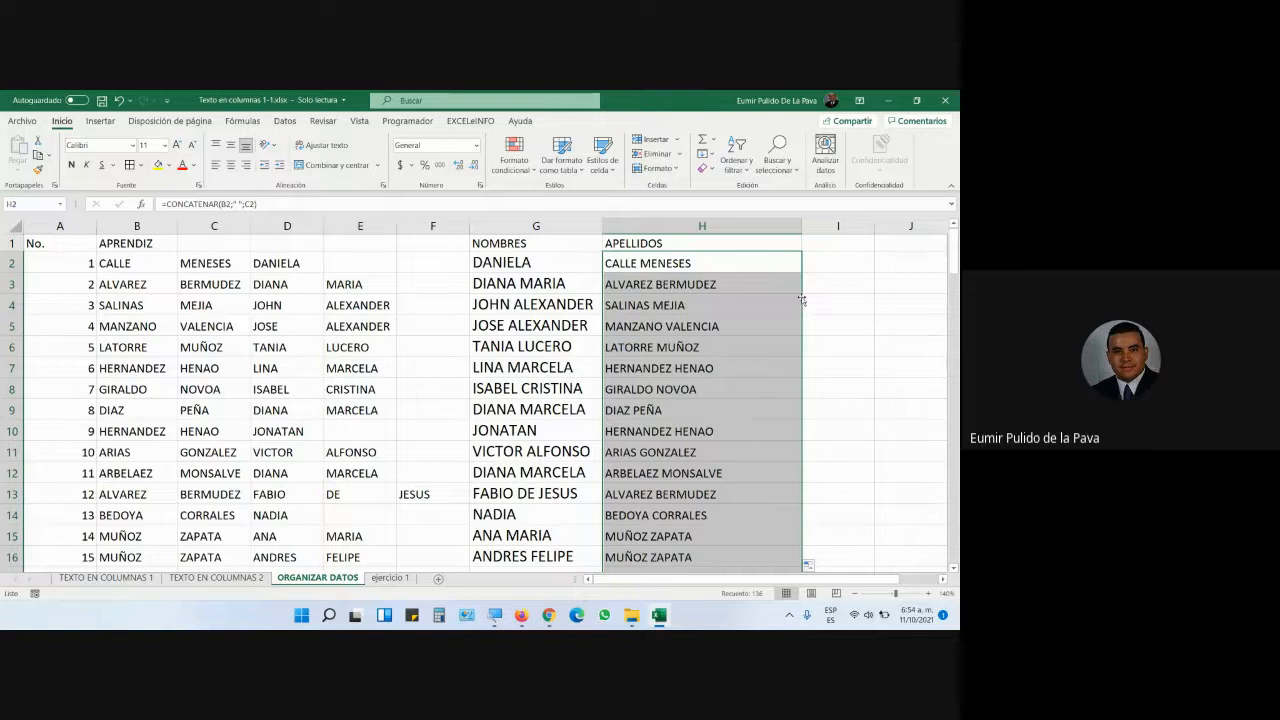
left_click_drag(801, 224, 740, 224)
left_click(770, 264)
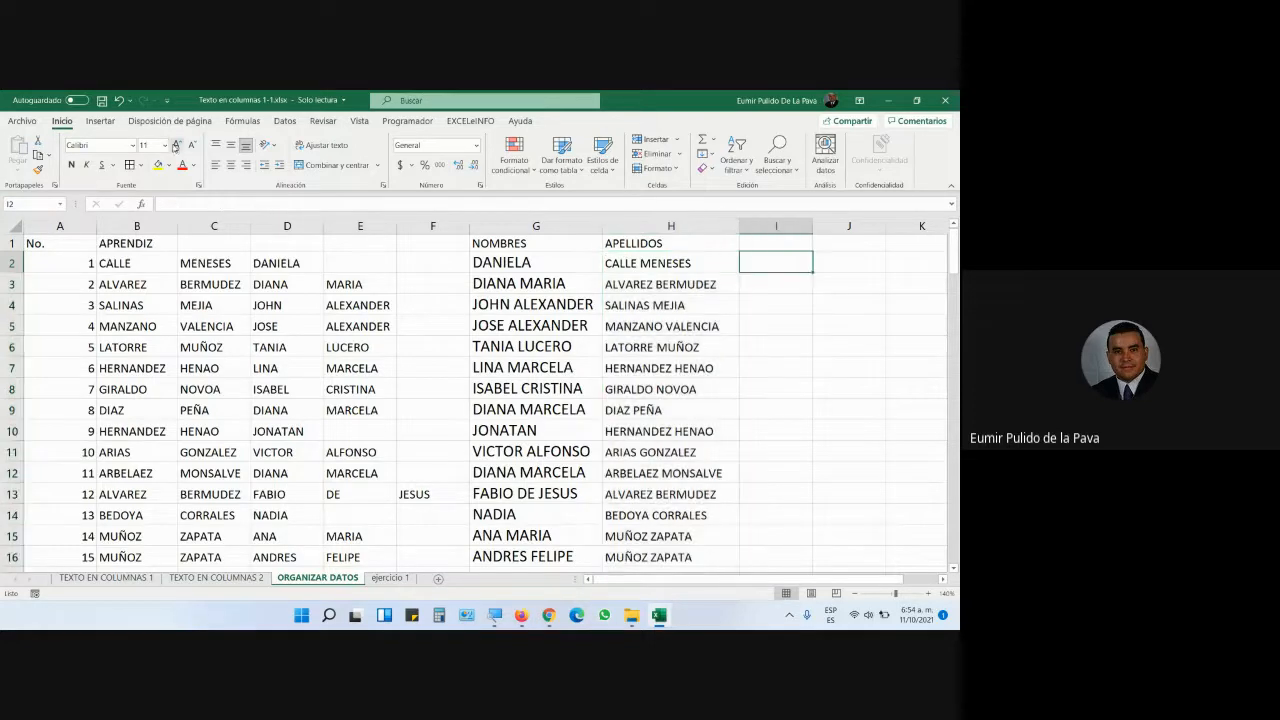
- Enlarge the font, widen column I, and review the CONCATENAR function in H2's formula
left_click(179, 146)
left_click(179, 146)
left_click(179, 146)
left_click(180, 146)
left_click_drag(812, 225, 895, 225)
double_click(676, 270)
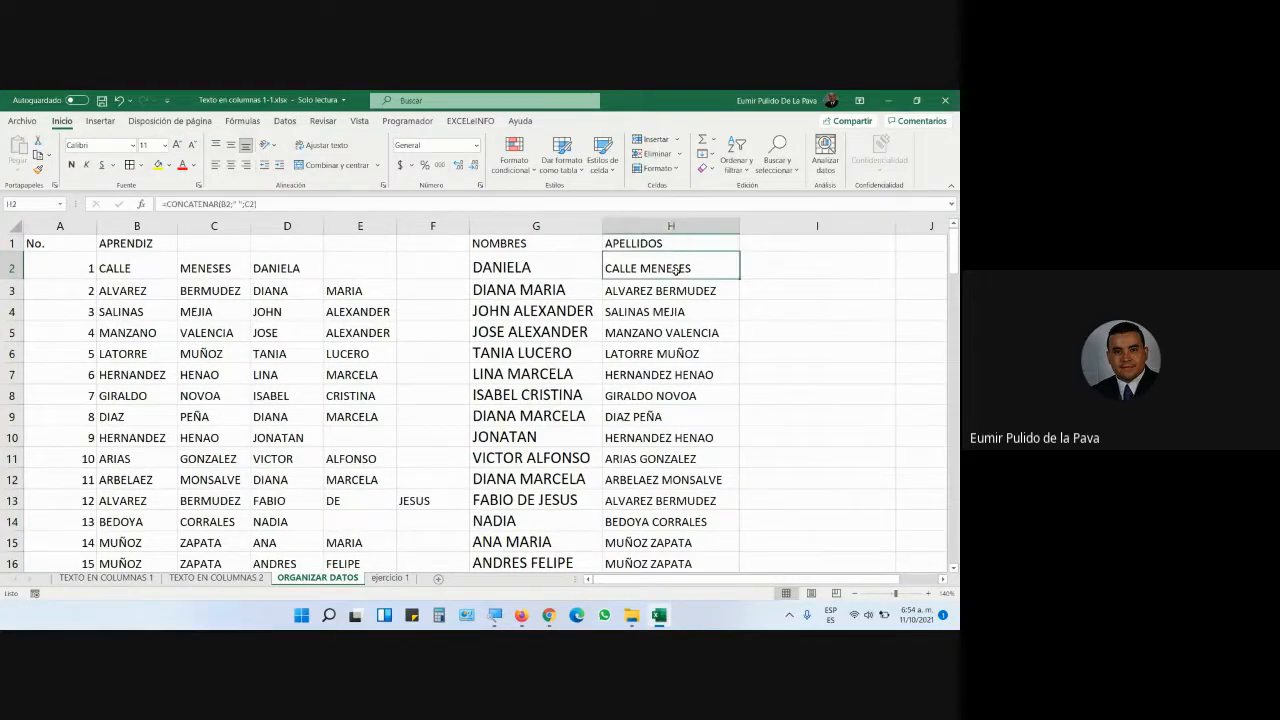
left_click_drag(607, 267, 688, 270)
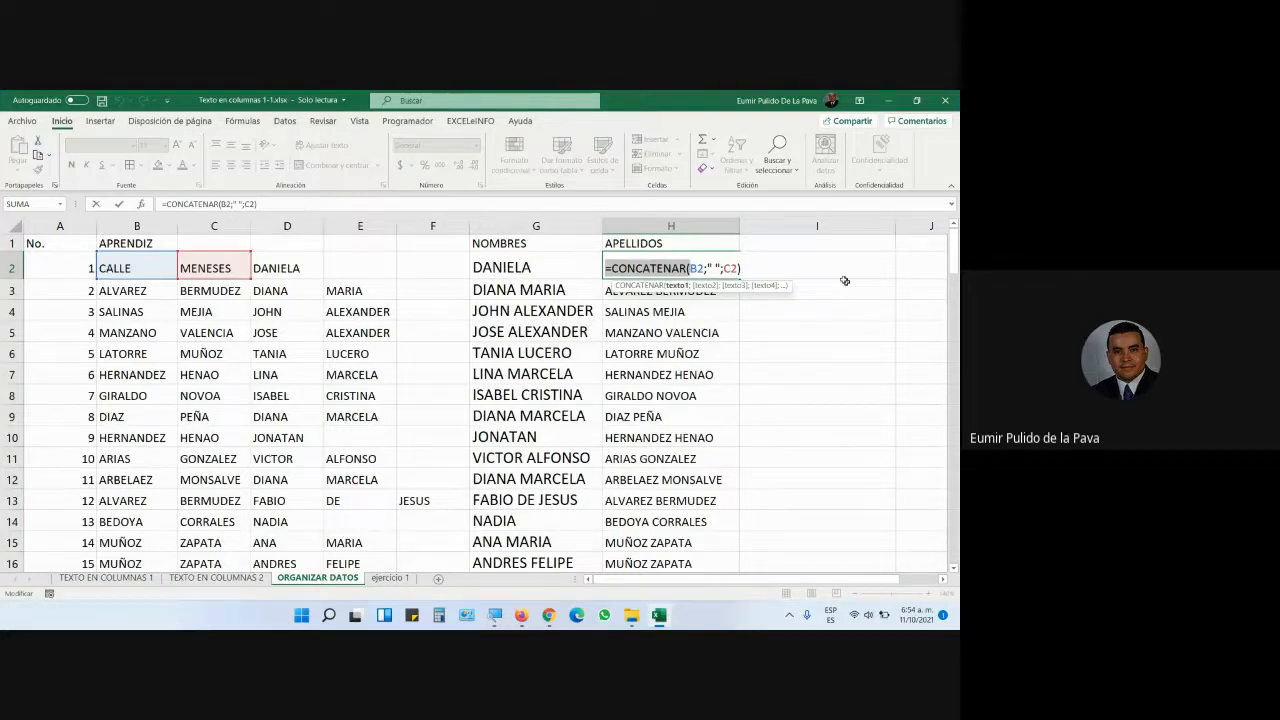
left_click(826, 268)
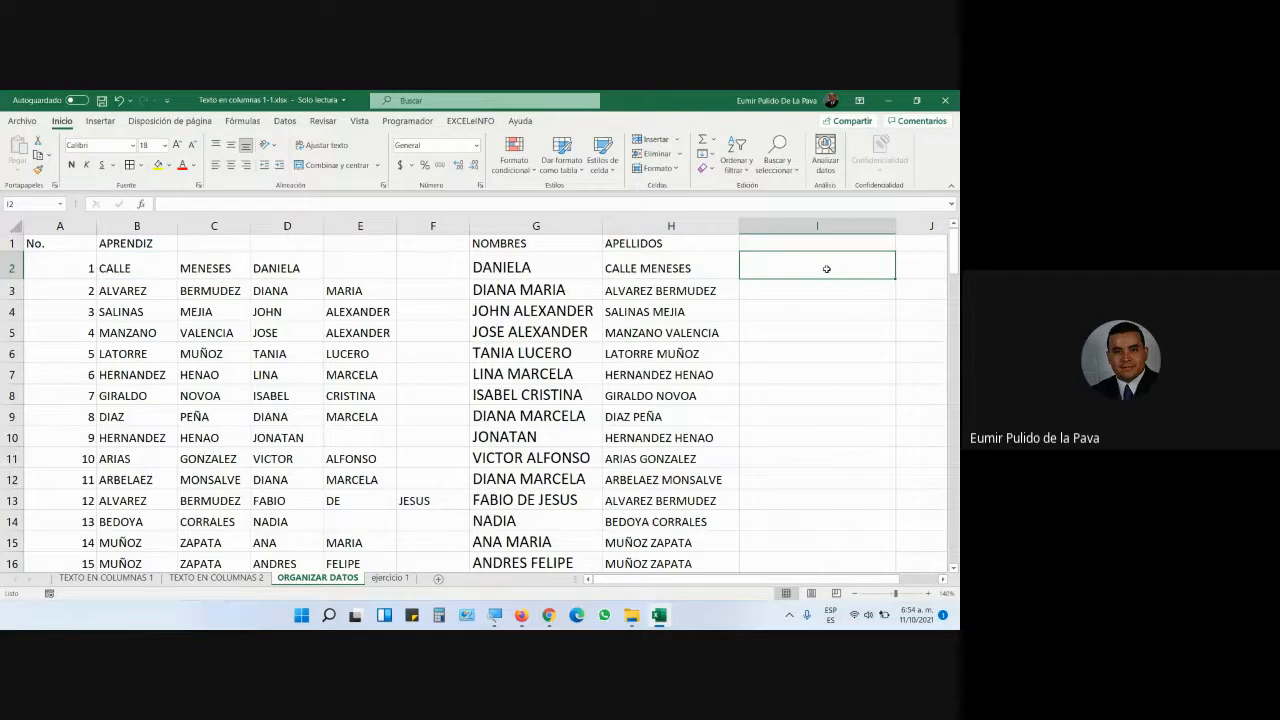
- Enter =B2&" "&C2 in I2 and fill it down column I, starting with CALLE MENESES
type("=")
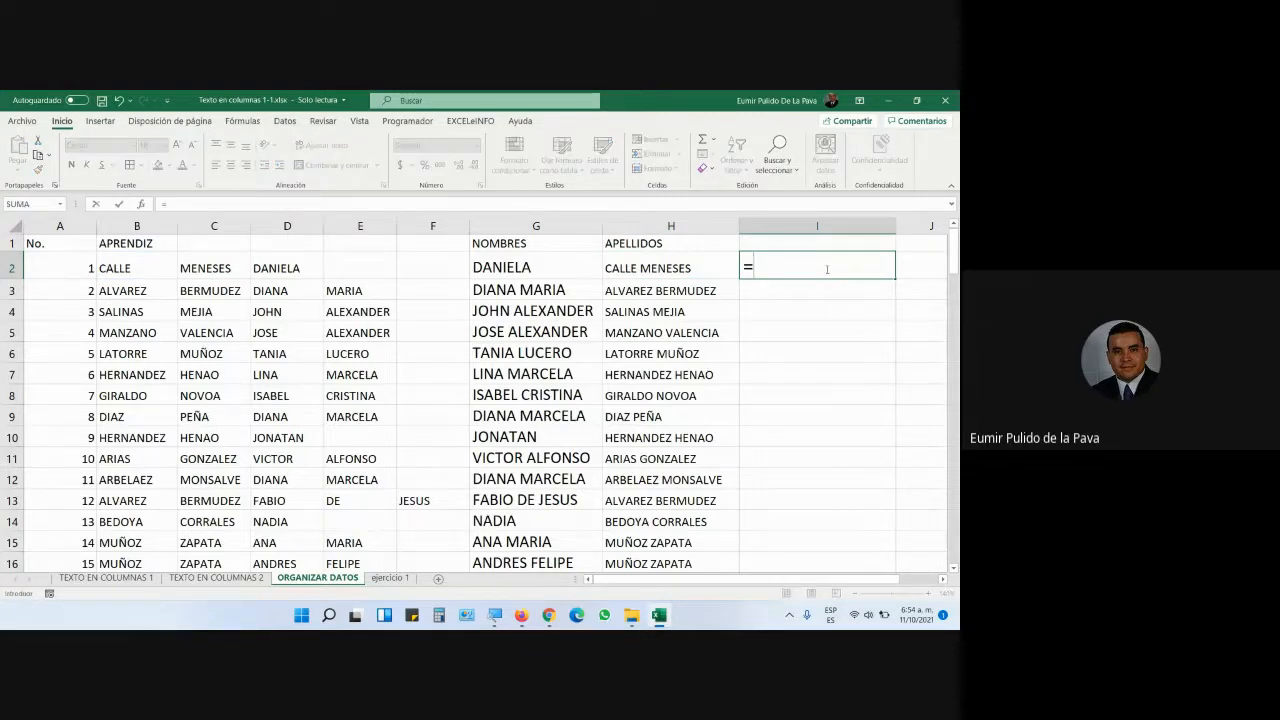
left_click(137, 270)
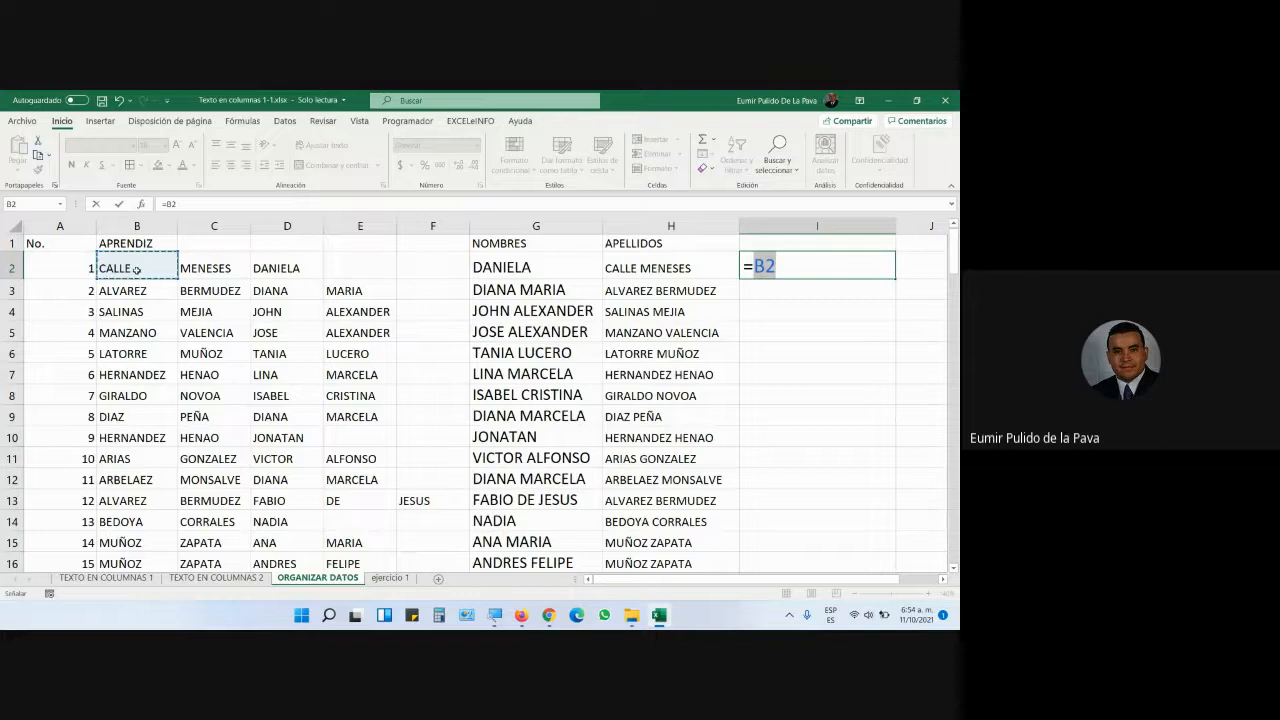
type("&")
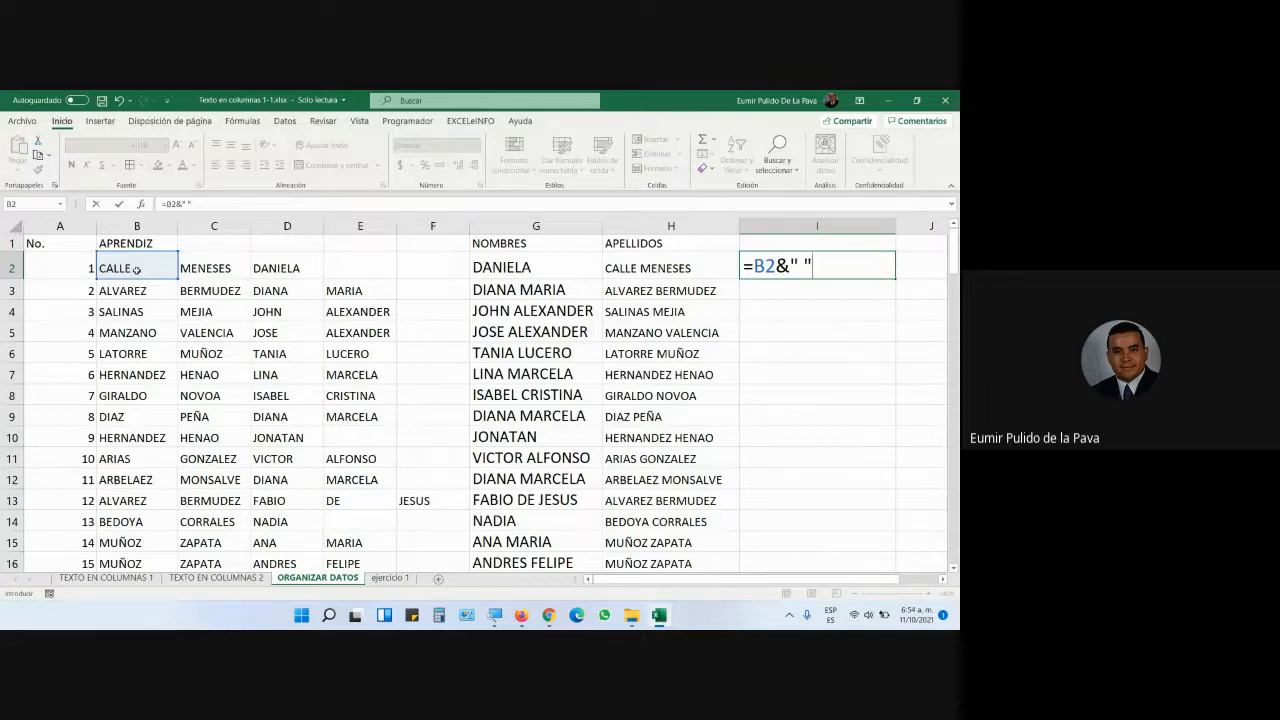
type("\" \"&")
left_click(210, 270)
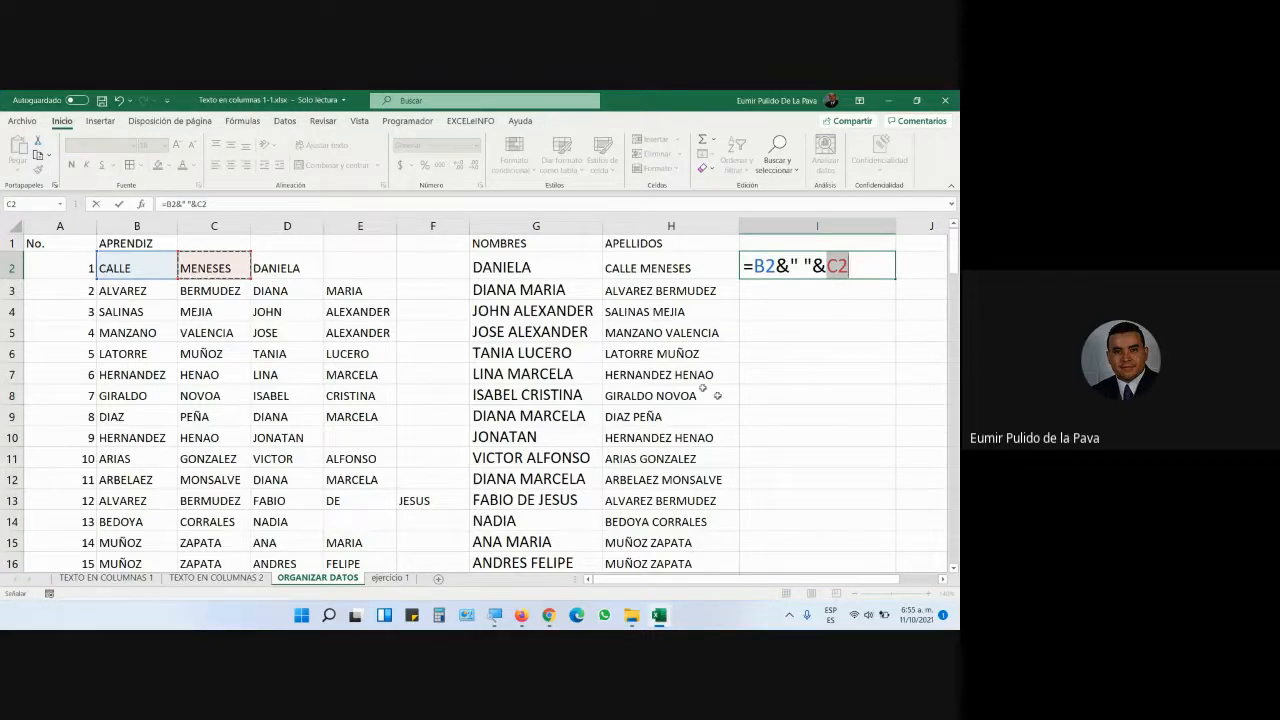
double_click(783, 267)
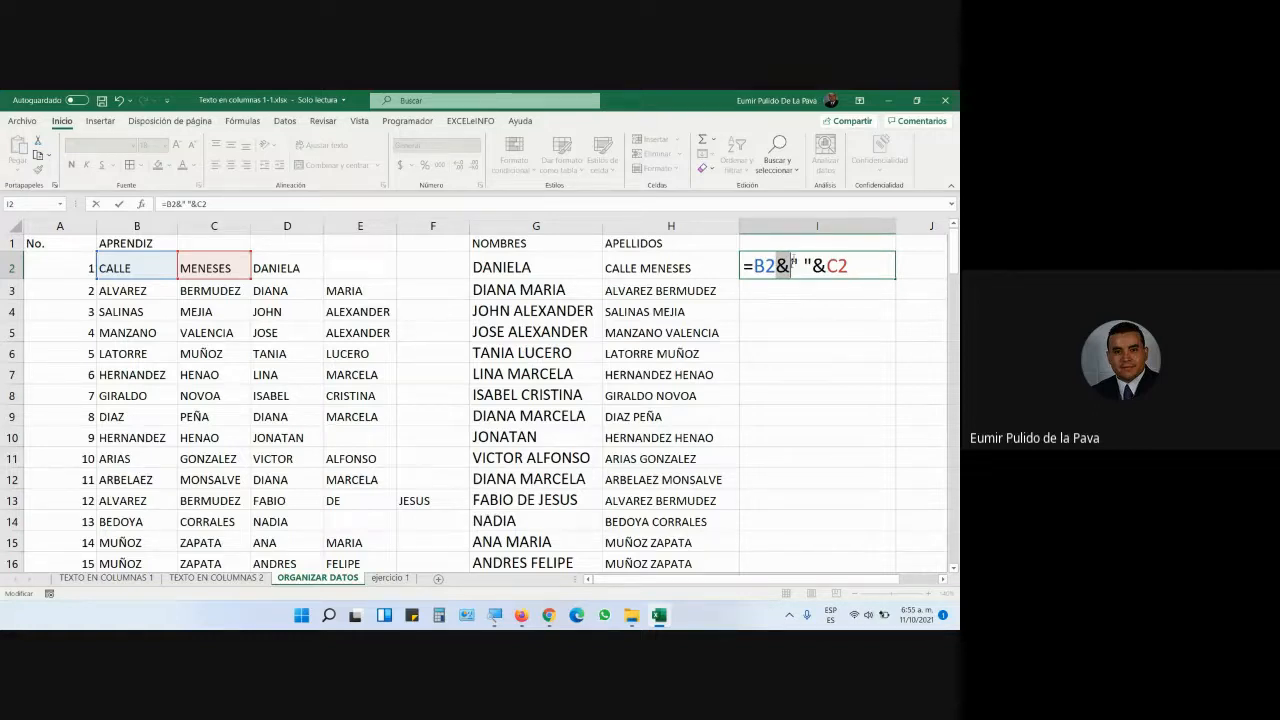
left_click_drag(767, 262, 826, 266)
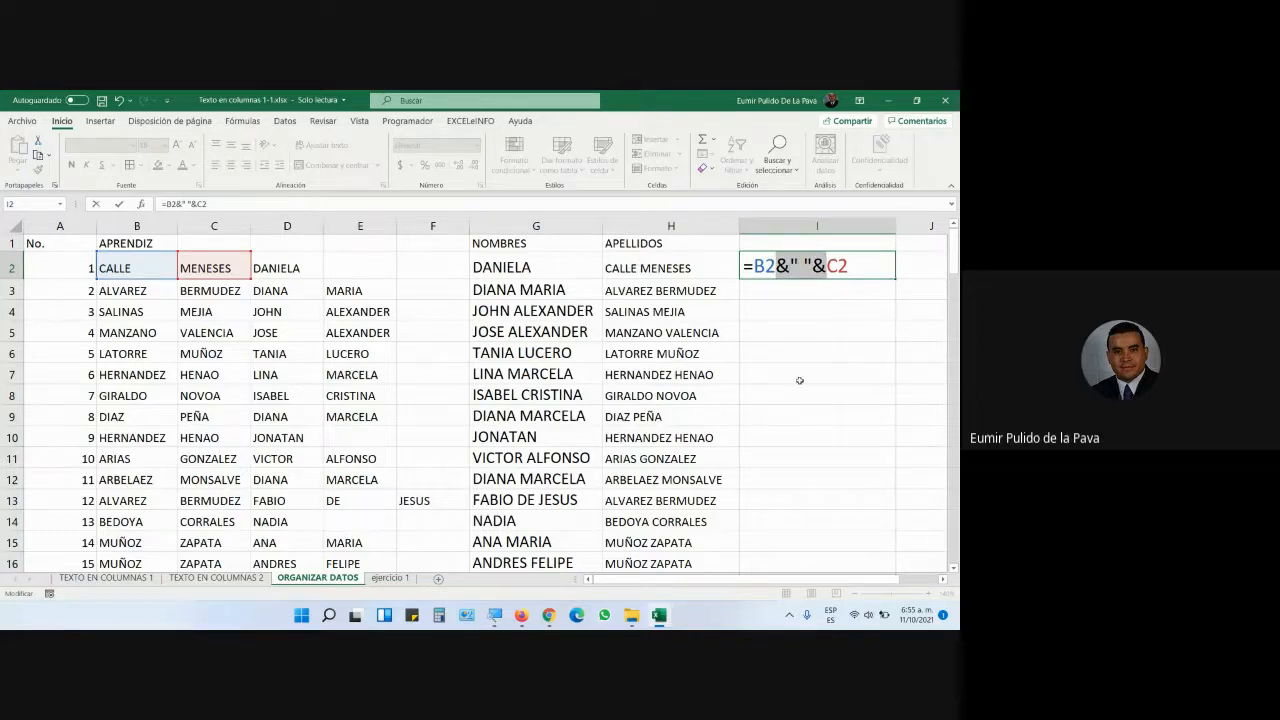
key("Return")
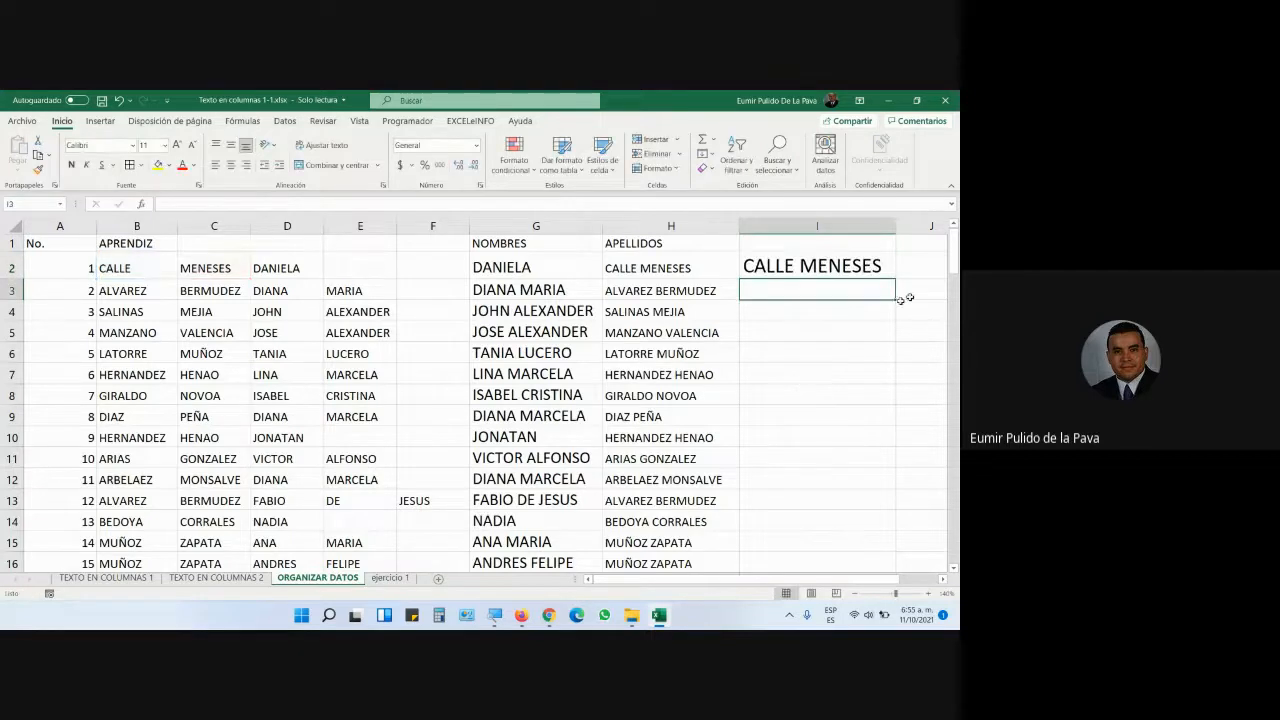
left_click(845, 262)
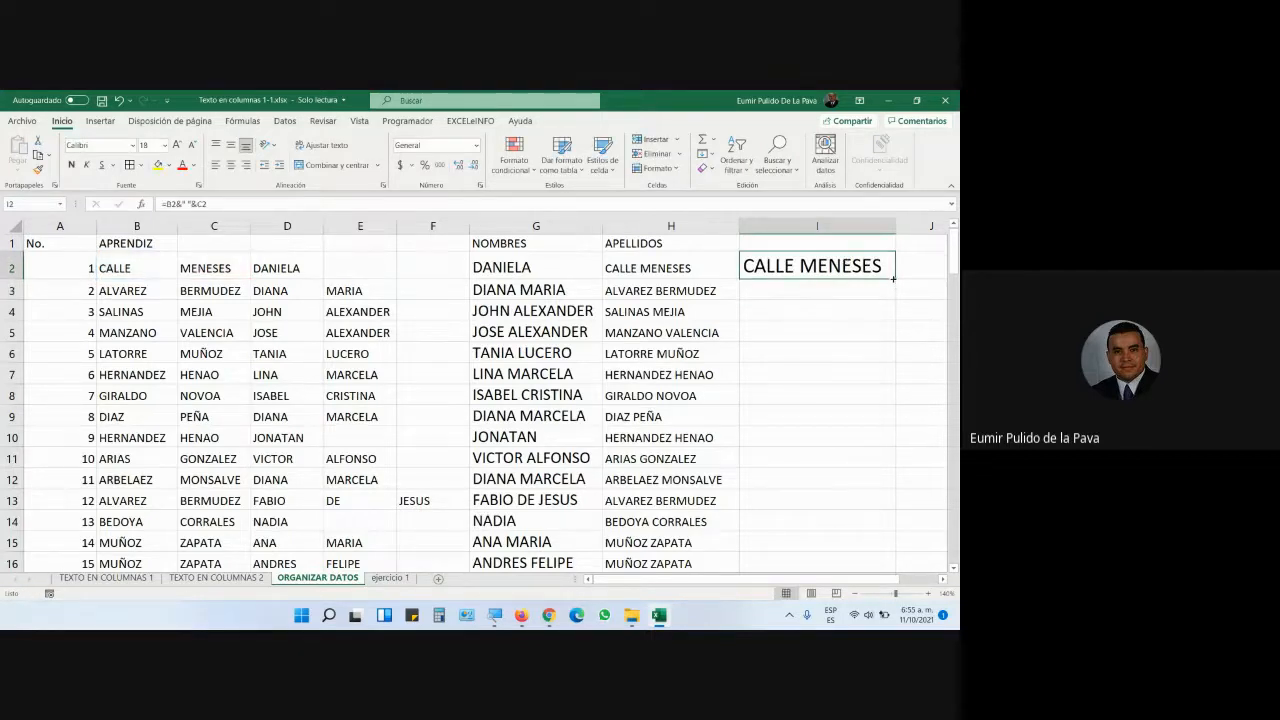
double_click(893, 279)
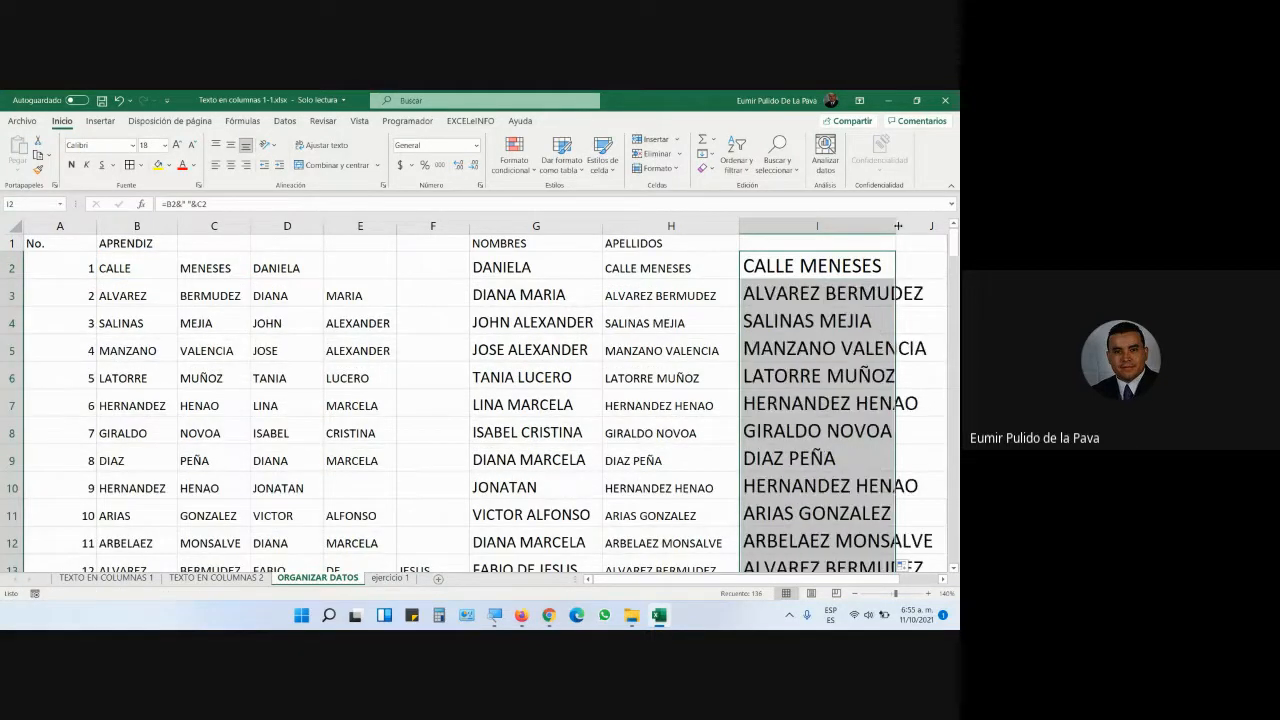
- Auto-fit column I, then compare H2's CONCATENAR formula with I2's ampersand formula without changes
double_click(897, 226)
double_click(671, 268)
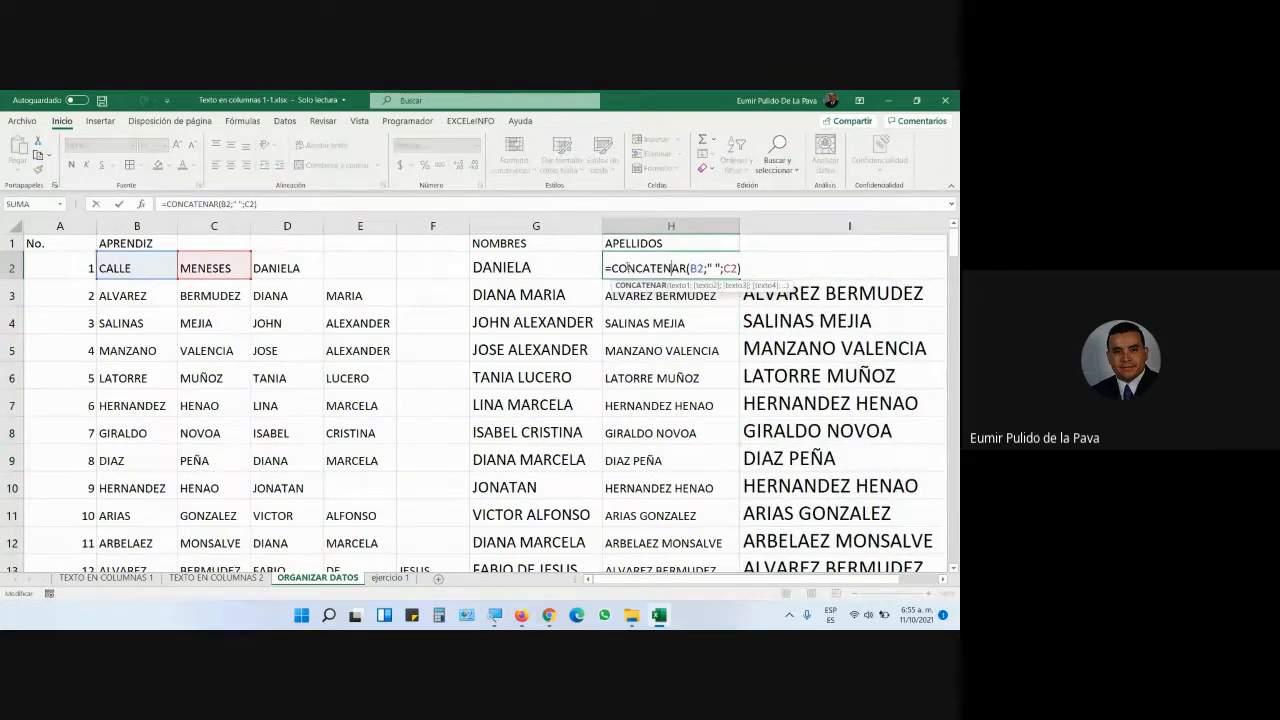
left_click_drag(611, 268, 687, 268)
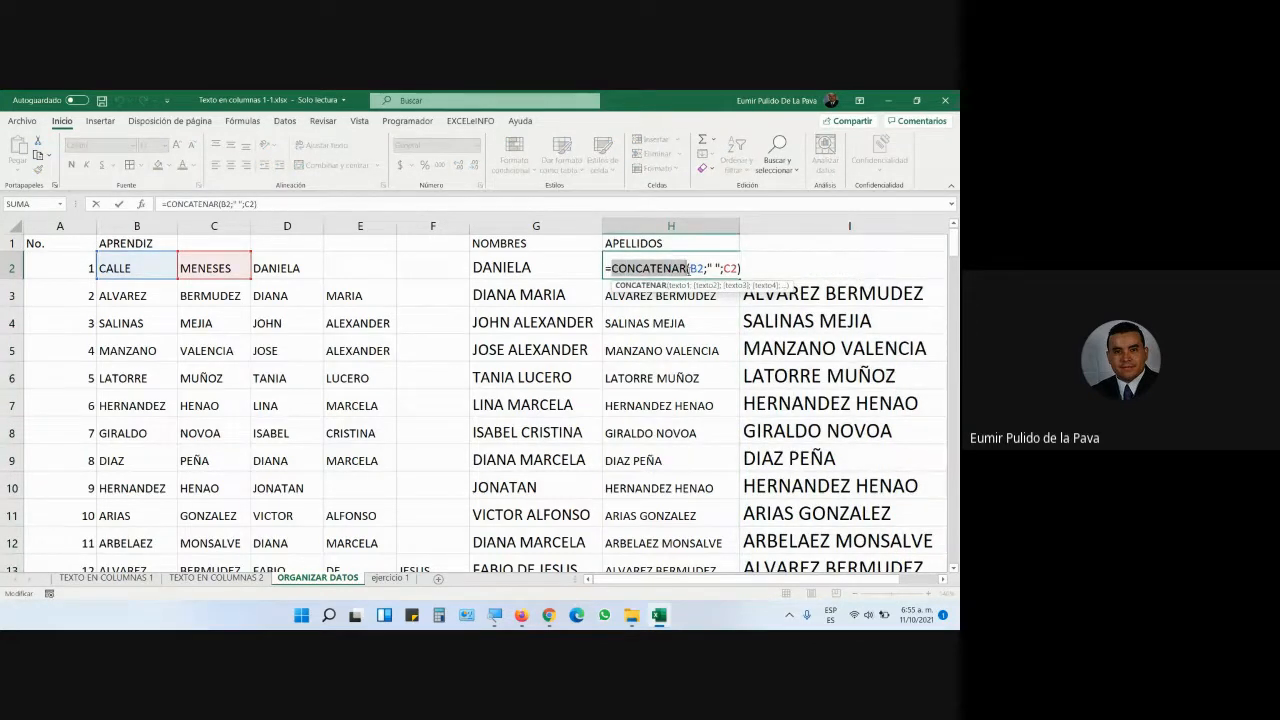
double_click(850, 268)
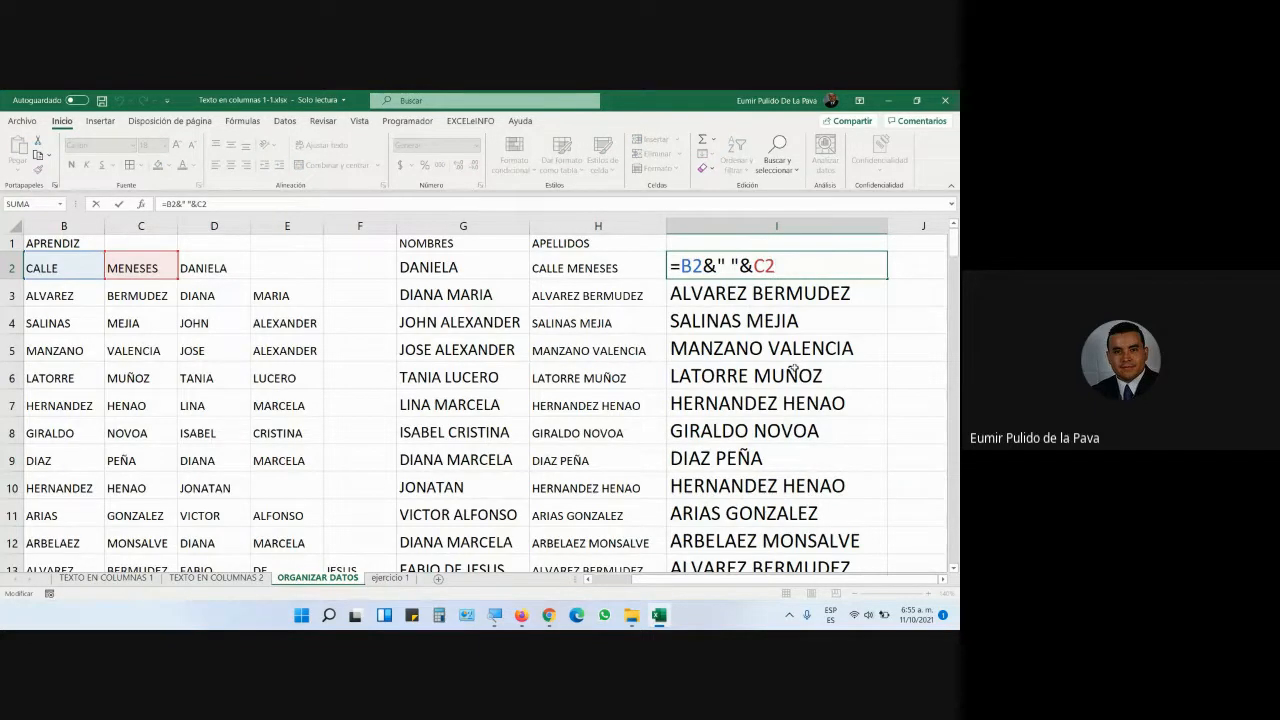
key("Return")
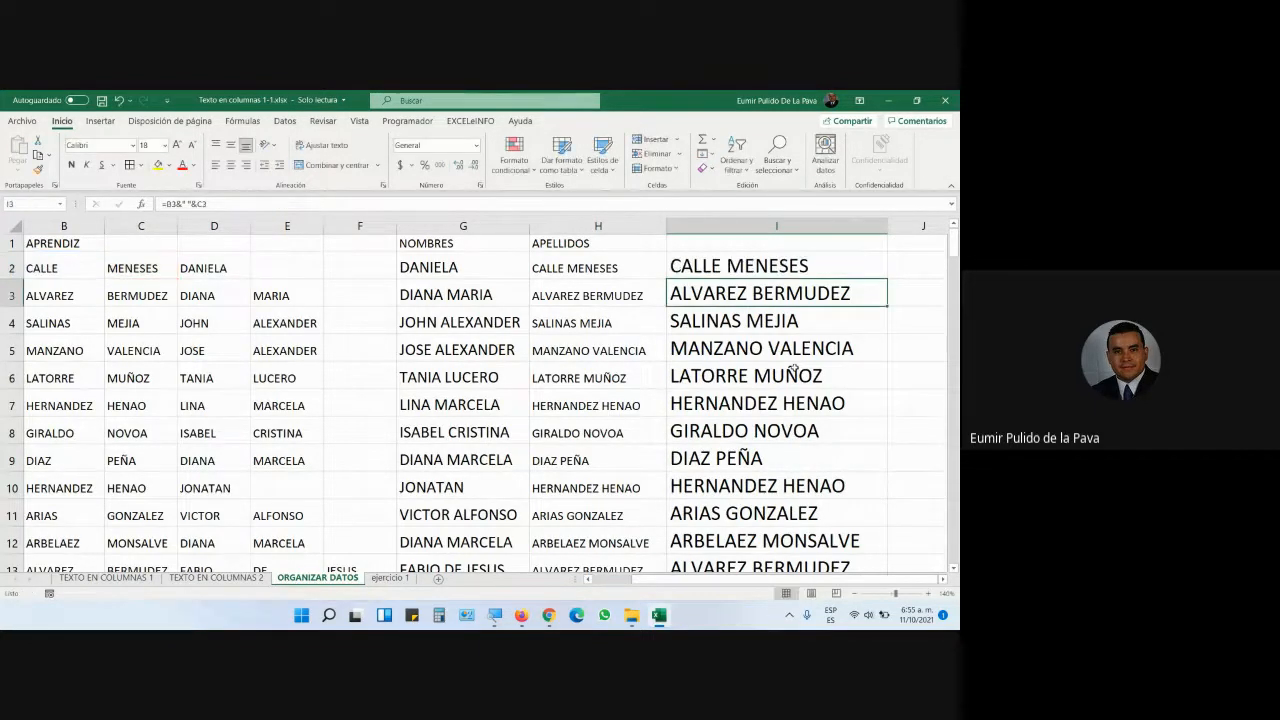
- Clear all contents of column I
right_click(788, 228)
left_click(838, 366)
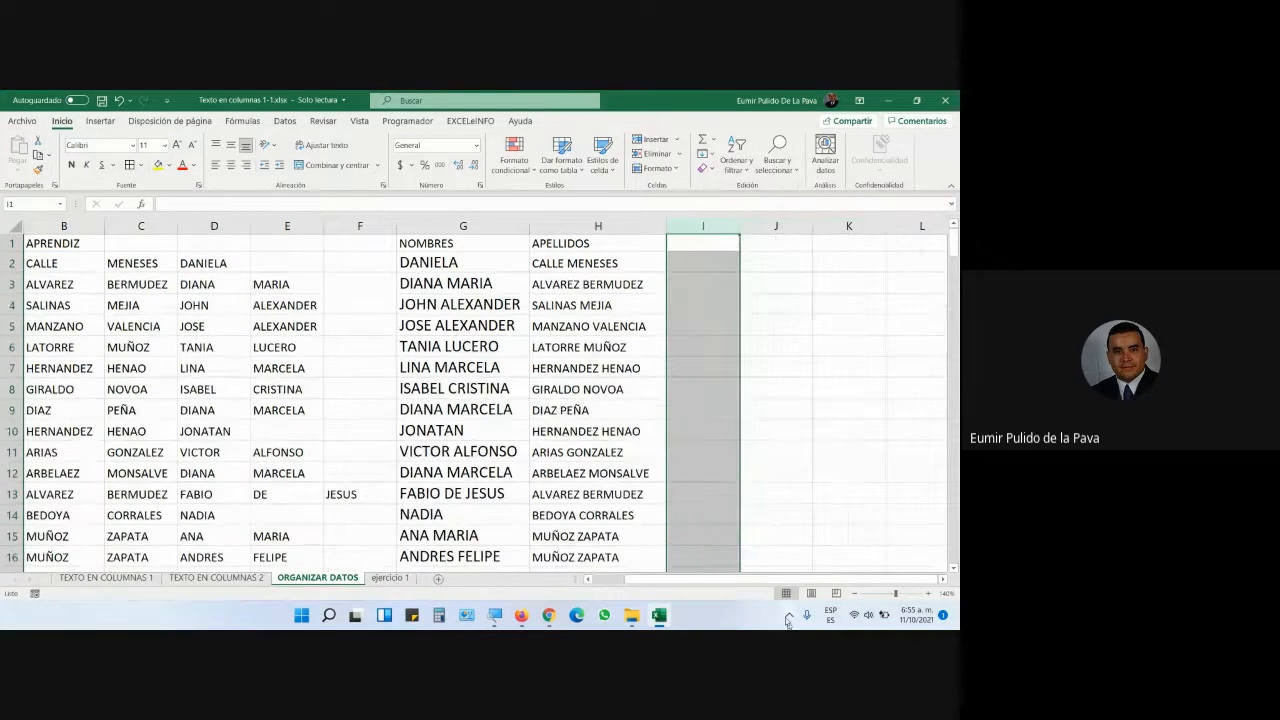
left_click_drag(784, 580, 584, 588)
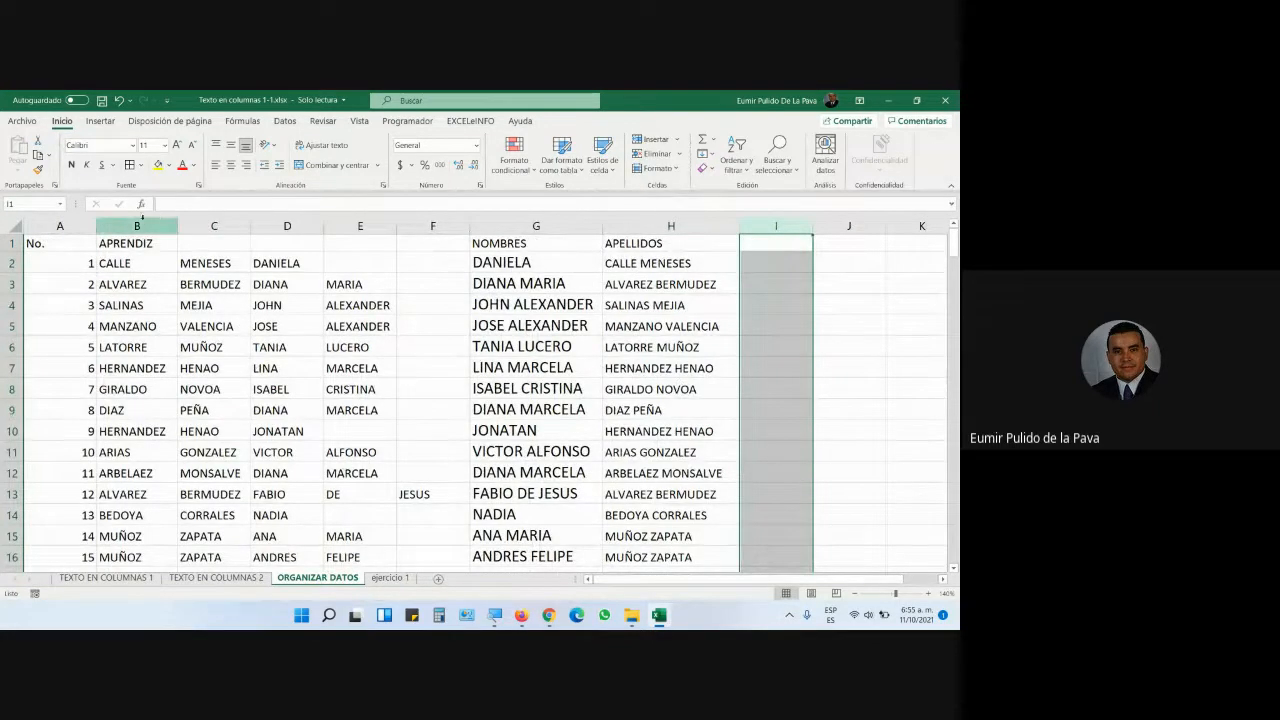
- Delete helper columns B to F, then undo the deletion to bring the names back
left_click(145, 226)
left_click_drag(145, 226, 410, 225)
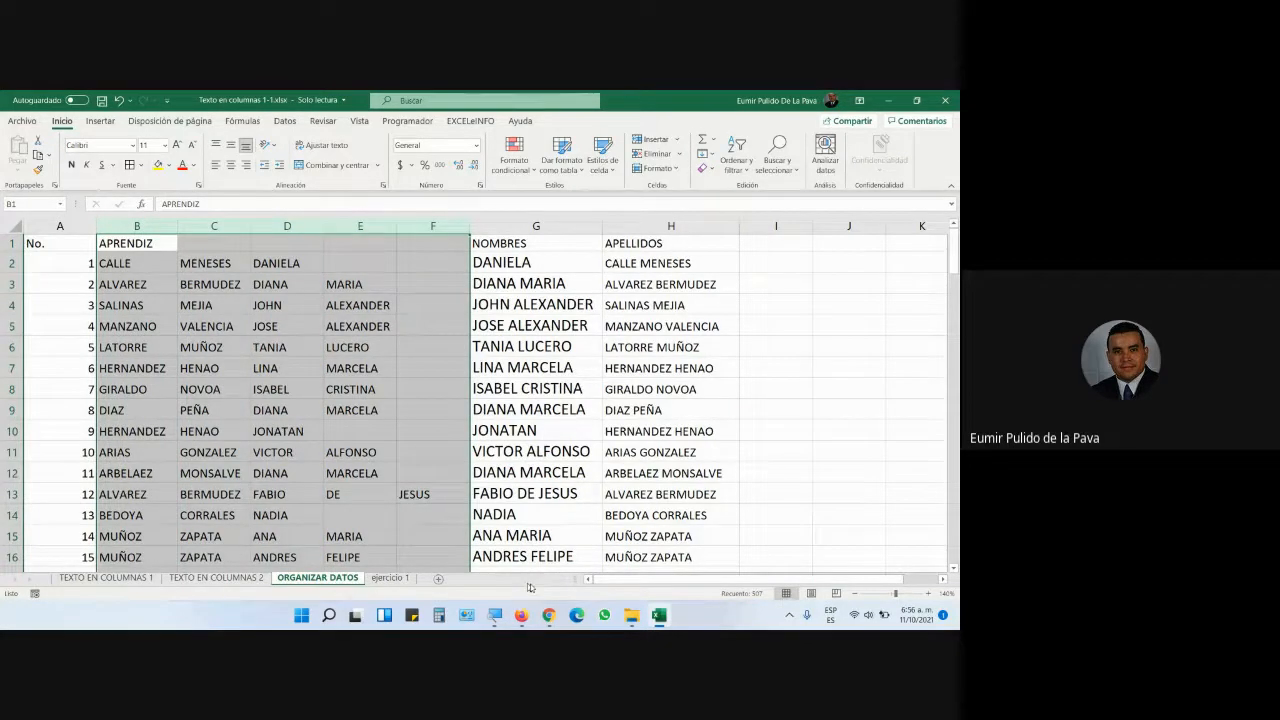
left_click(553, 618)
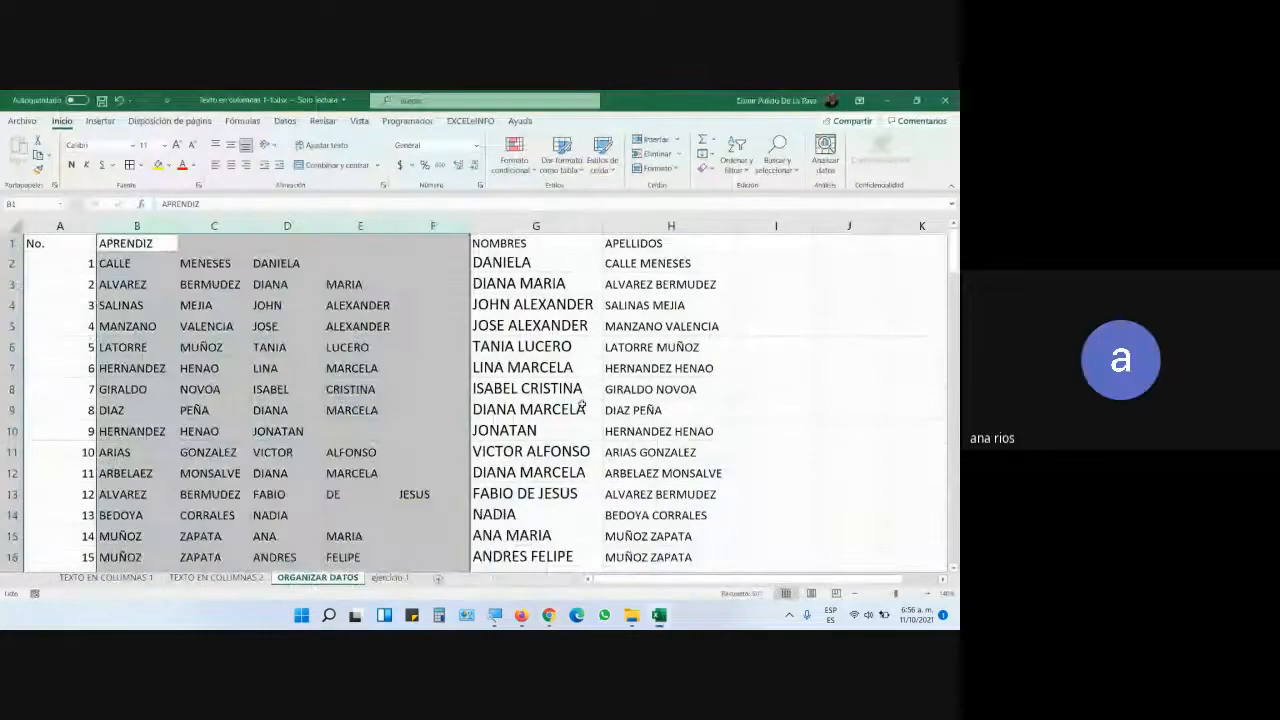
right_click(413, 227)
left_click(447, 351)
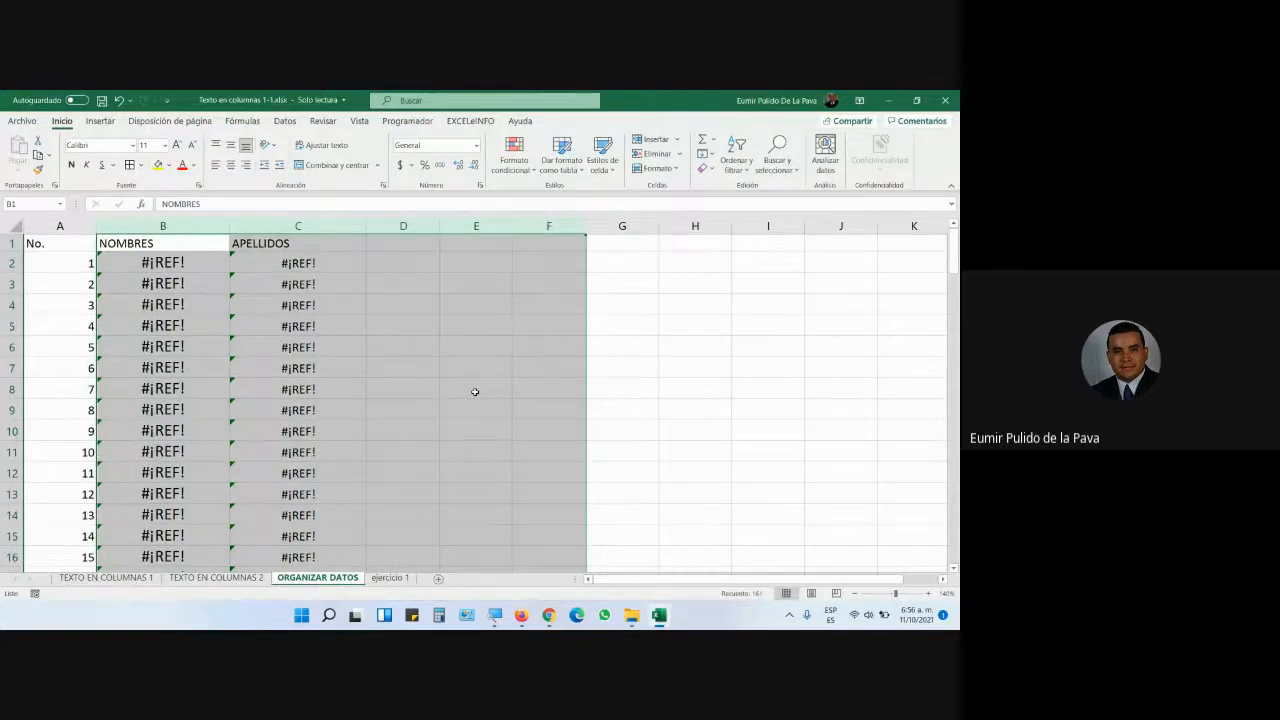
key("ctrl+z")
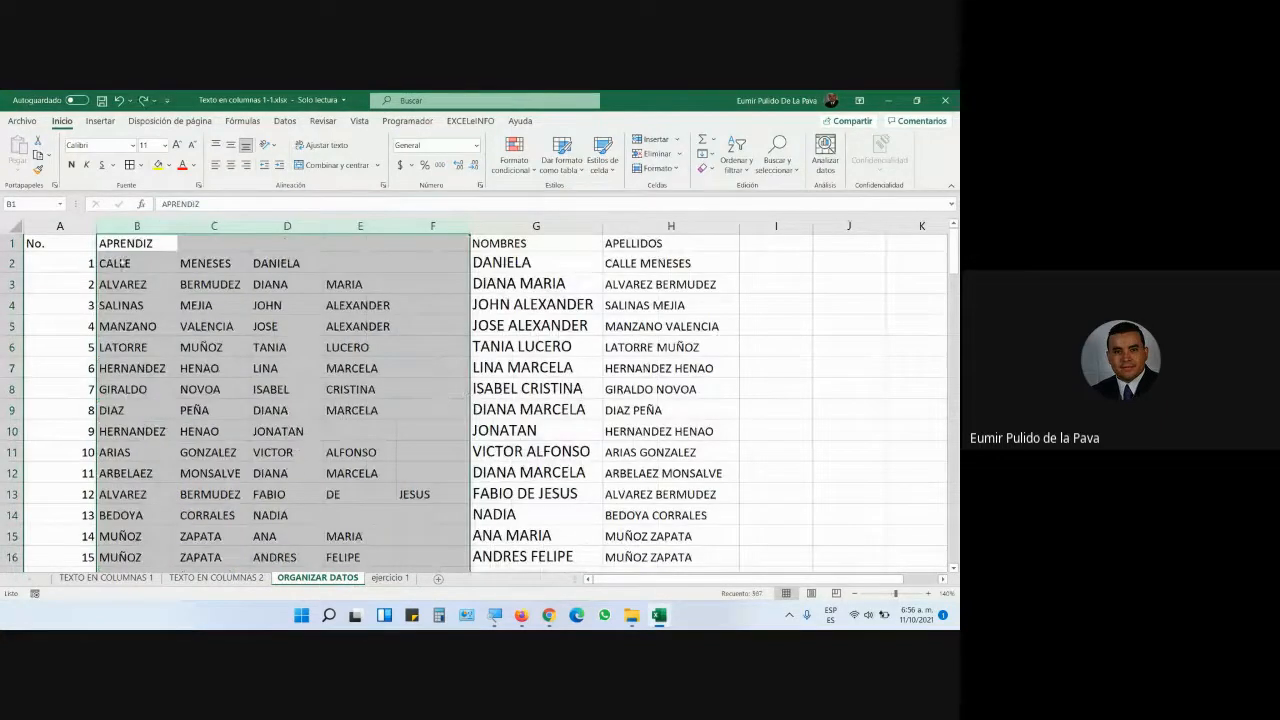
- Check the first-names formula in G2, leaving it unchanged
key("Down")
double_click(560, 264)
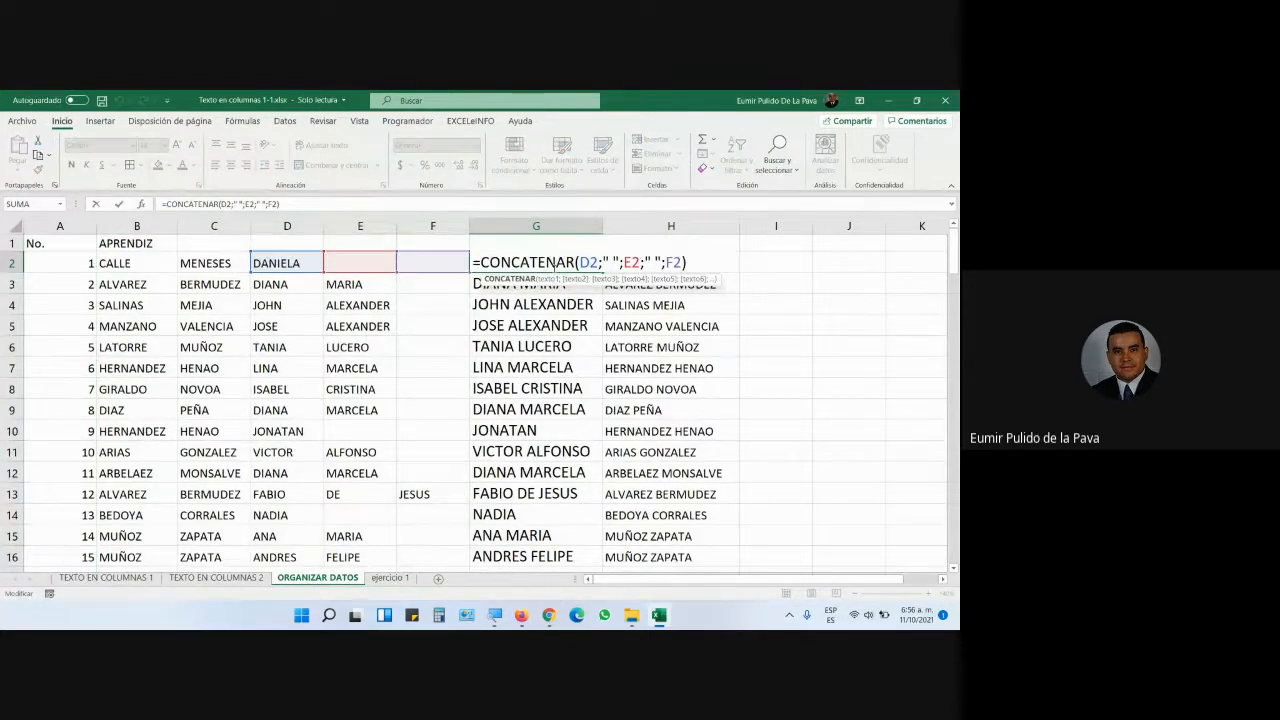
key("Return")
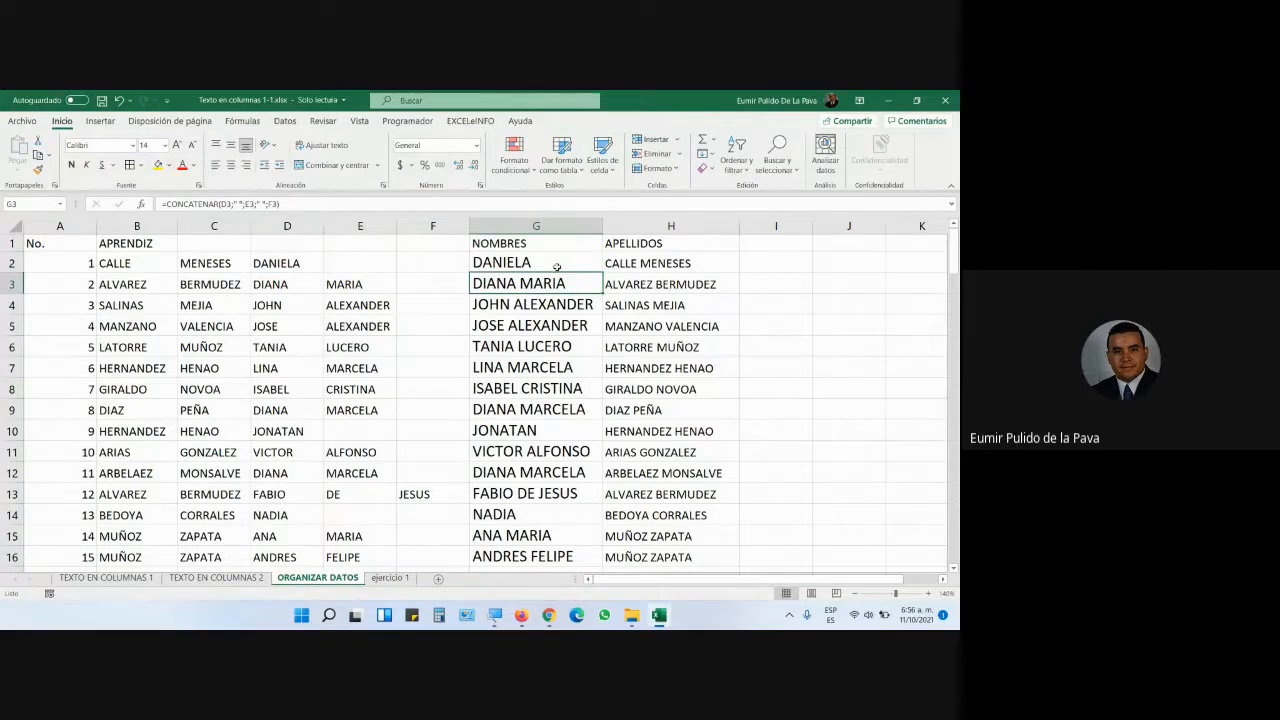
- Extend the NOMBRES formula from the JUAN MIGUEL row down column G to row 137
mouse_move(557, 265)
left_mouse_down()
mouse_move(552, 287)
mouse_move(625, 370)
mouse_move(650, 569)
mouse_move(700, 545)
mouse_move(750, 380)
mouse_move(742, 548)
left_mouse_up()
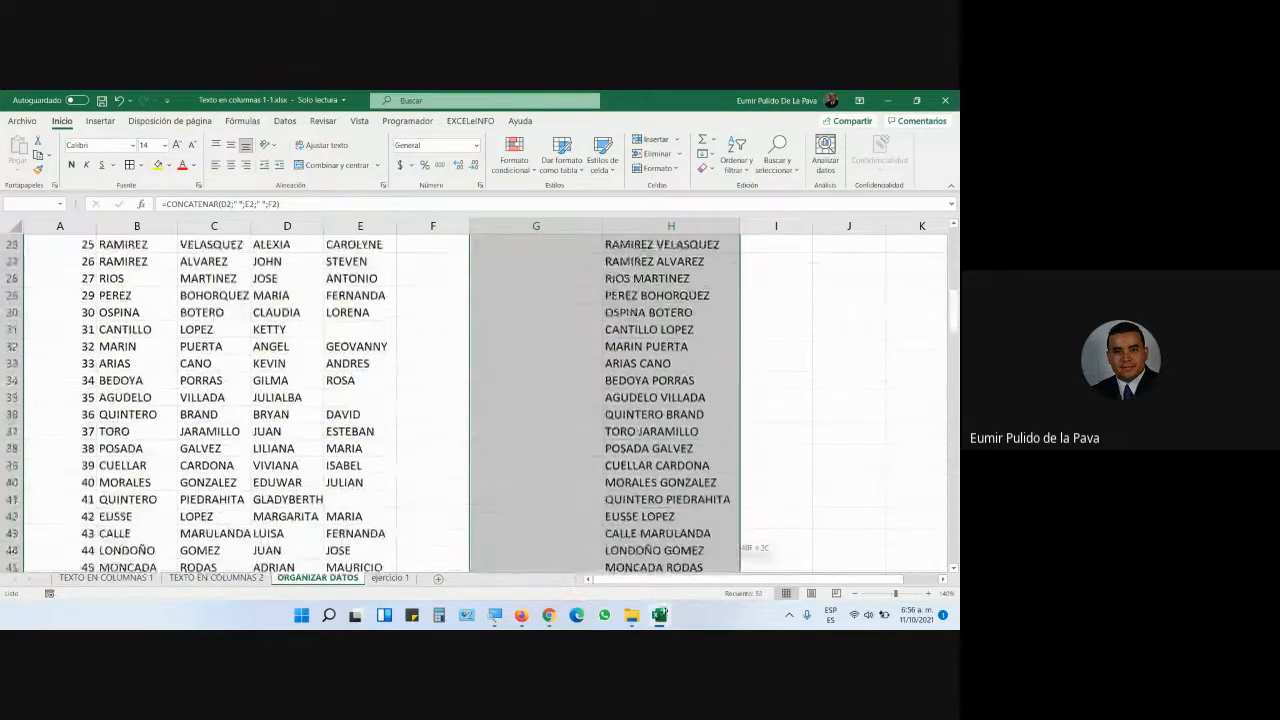
left_click_drag(663, 611, 670, 430)
scroll(620, 447, "up", 8)
left_click(574, 397)
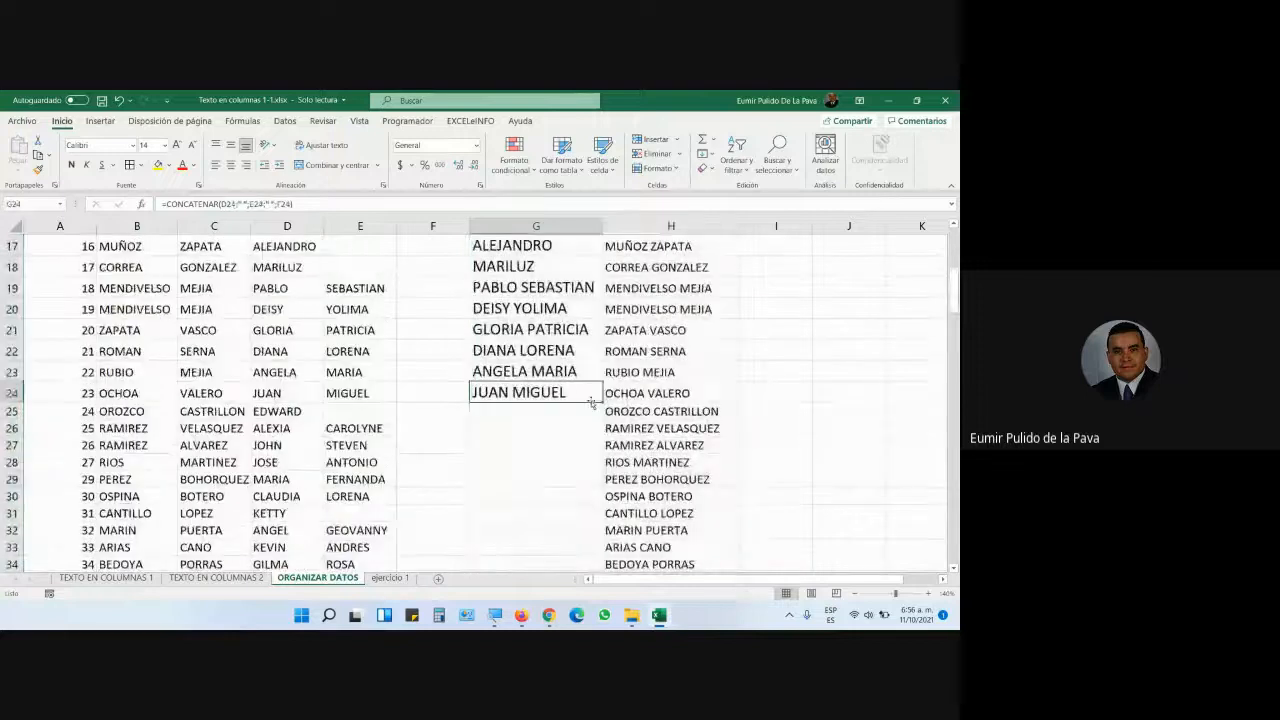
left_click_drag(592, 401, 594, 557)
scroll(648, 435, "up", 5)
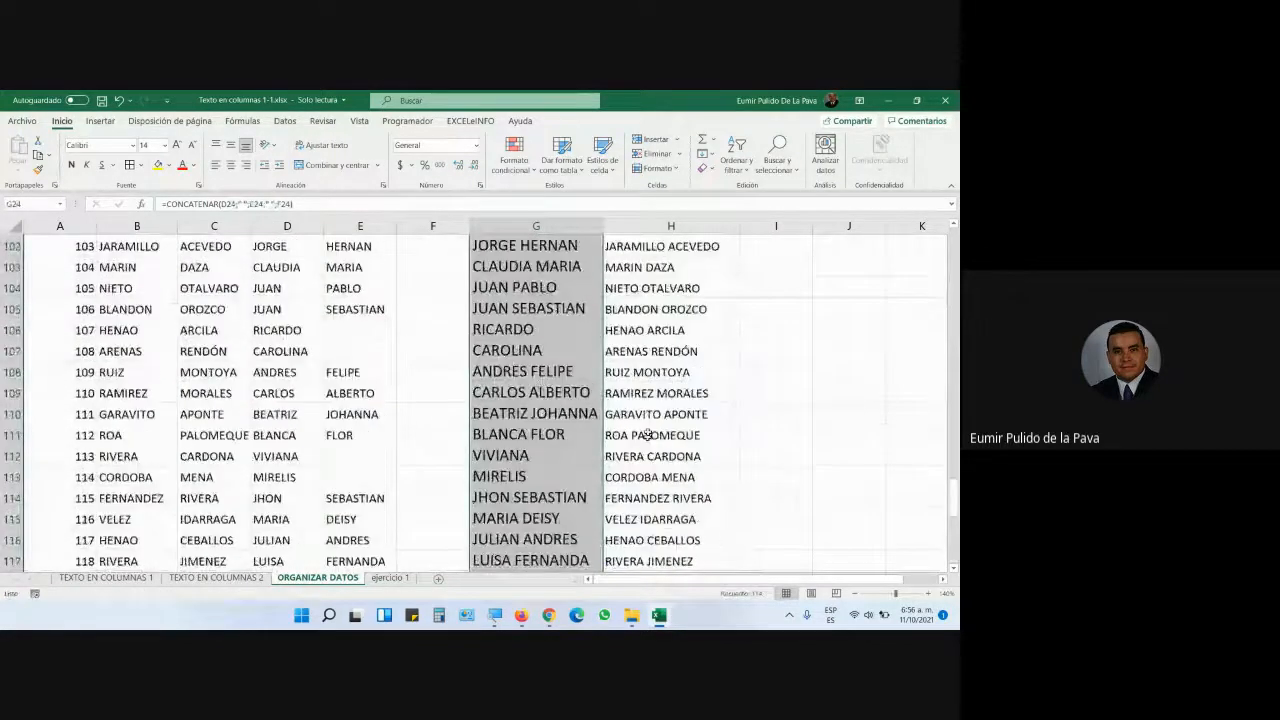
scroll(648, 435, "up", 20)
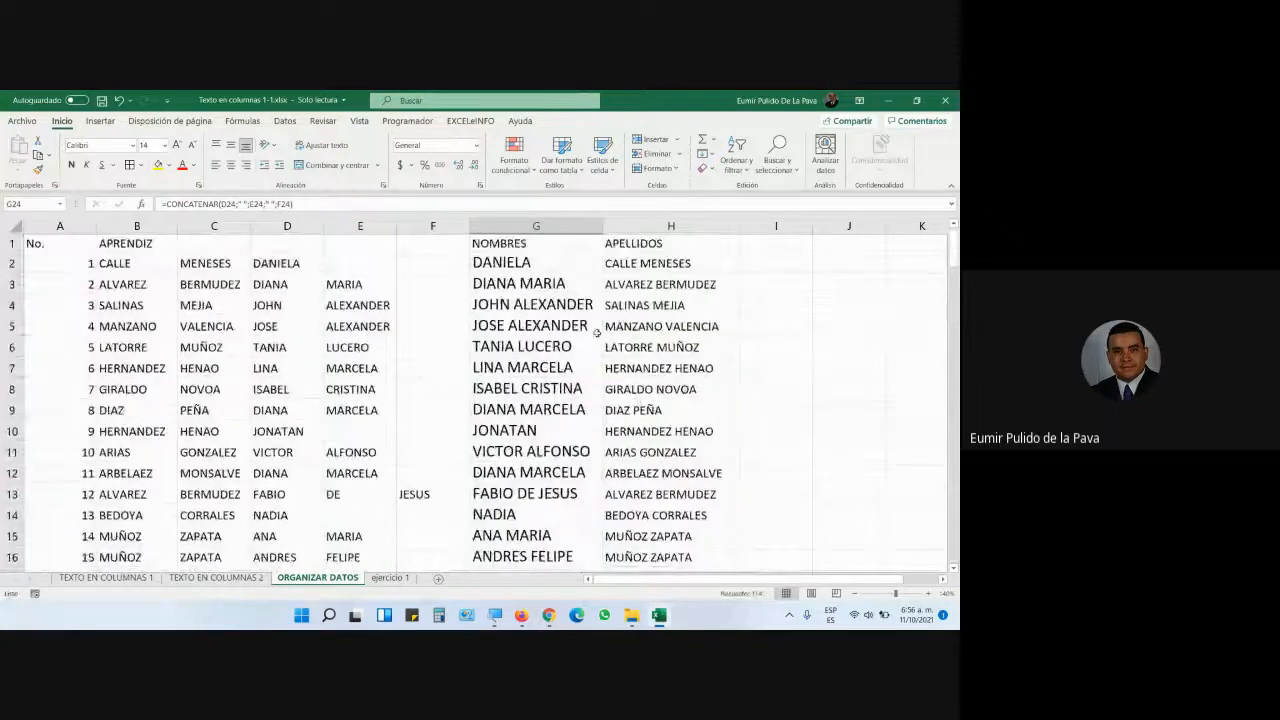
- Copy the NOMBRES and APELLIDOS results in G2:H137
left_click_drag(520, 262, 613, 263)
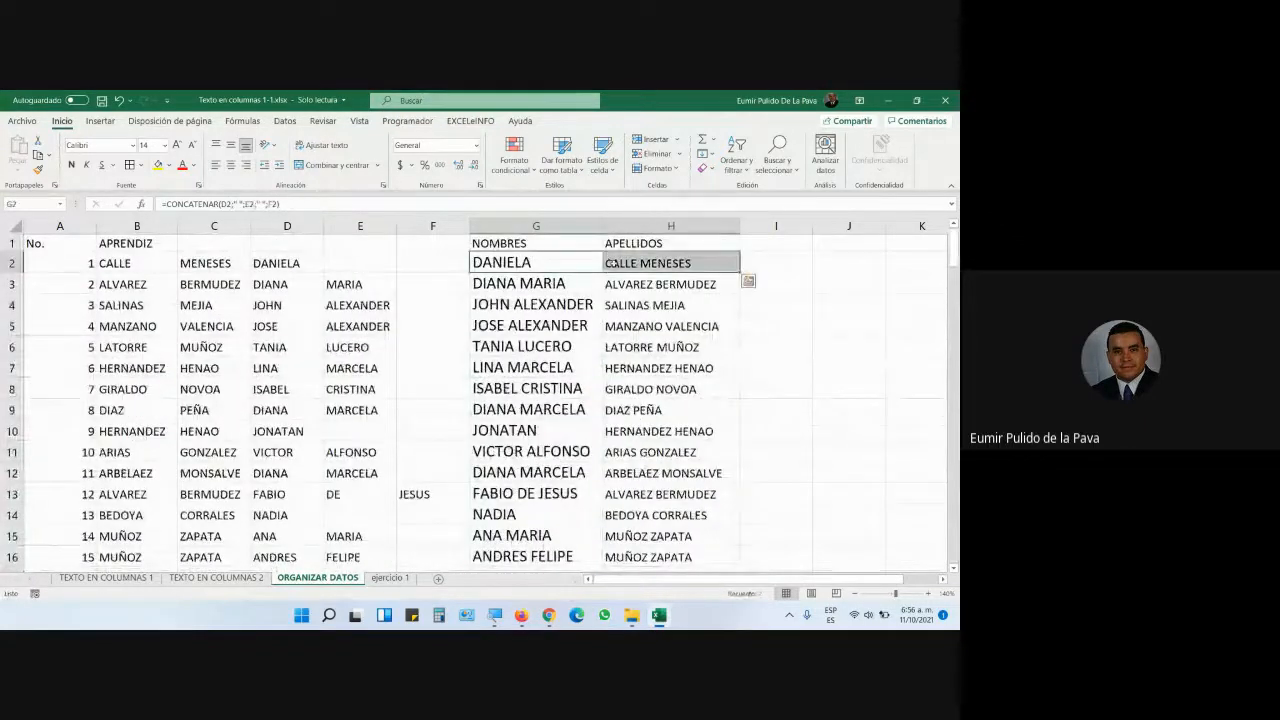
key("ctrl+shift+Down")
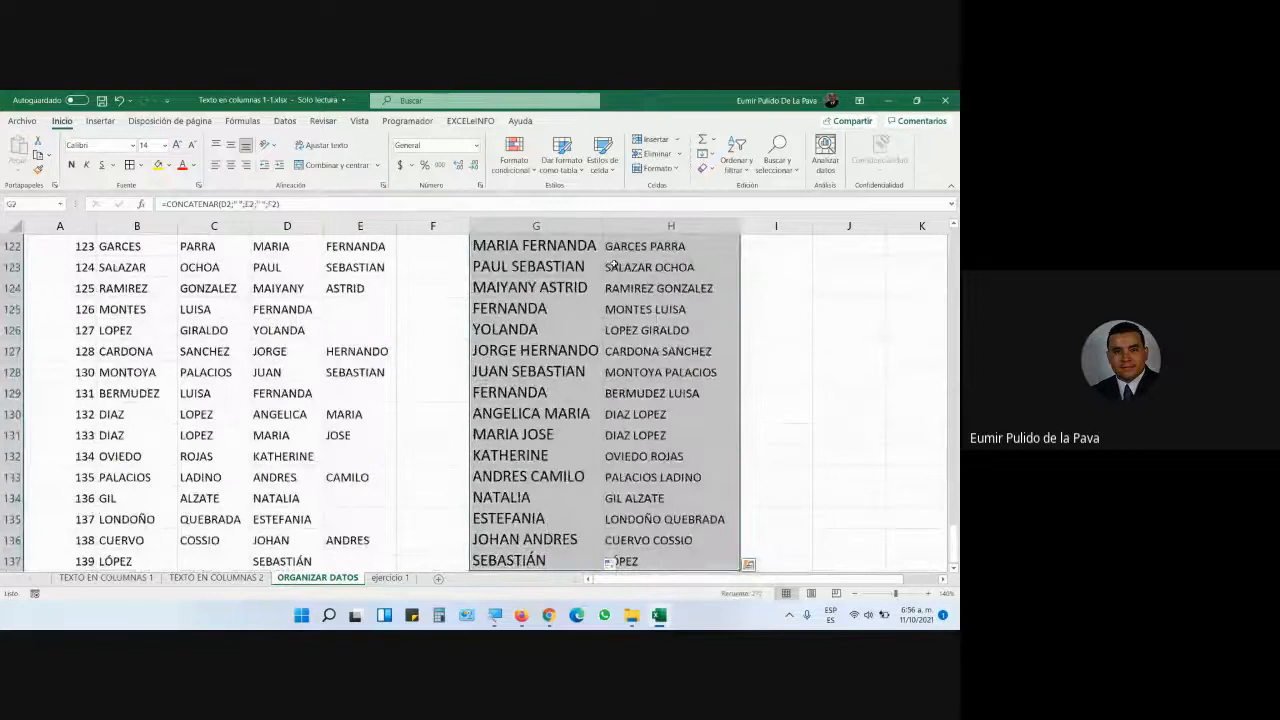
key("ctrl+c")
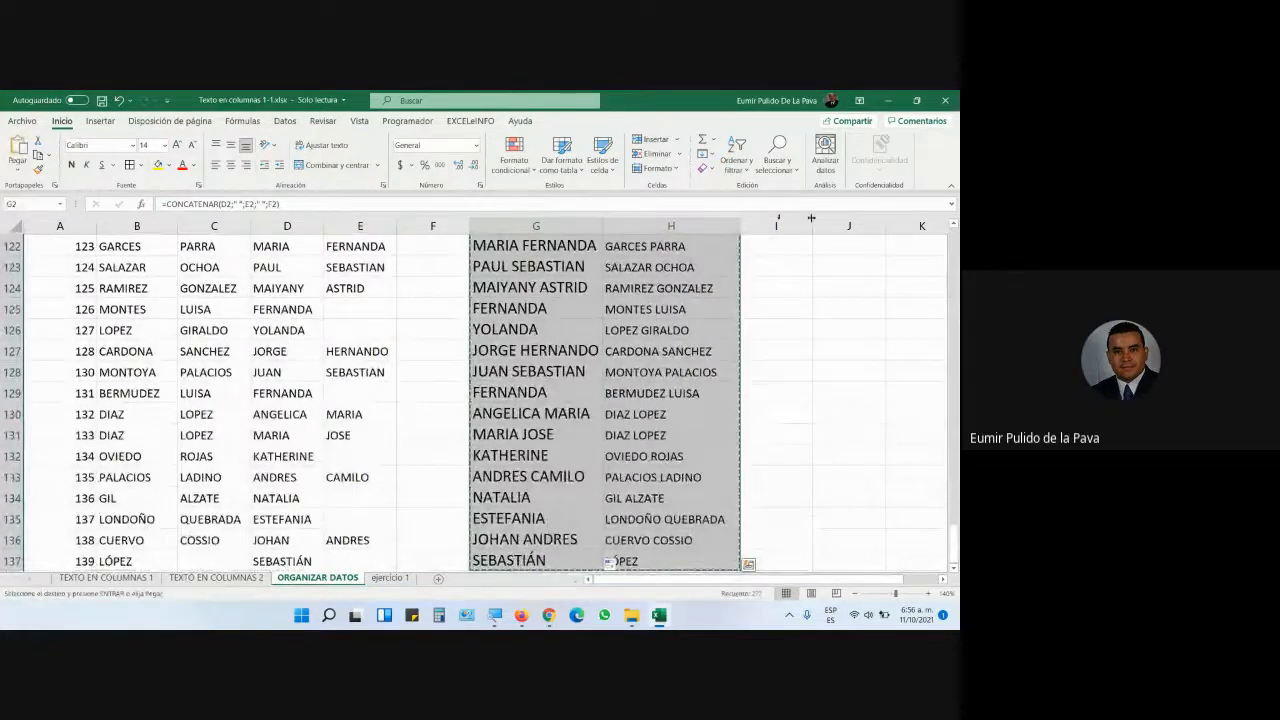
scroll(686, 424, "up", 20)
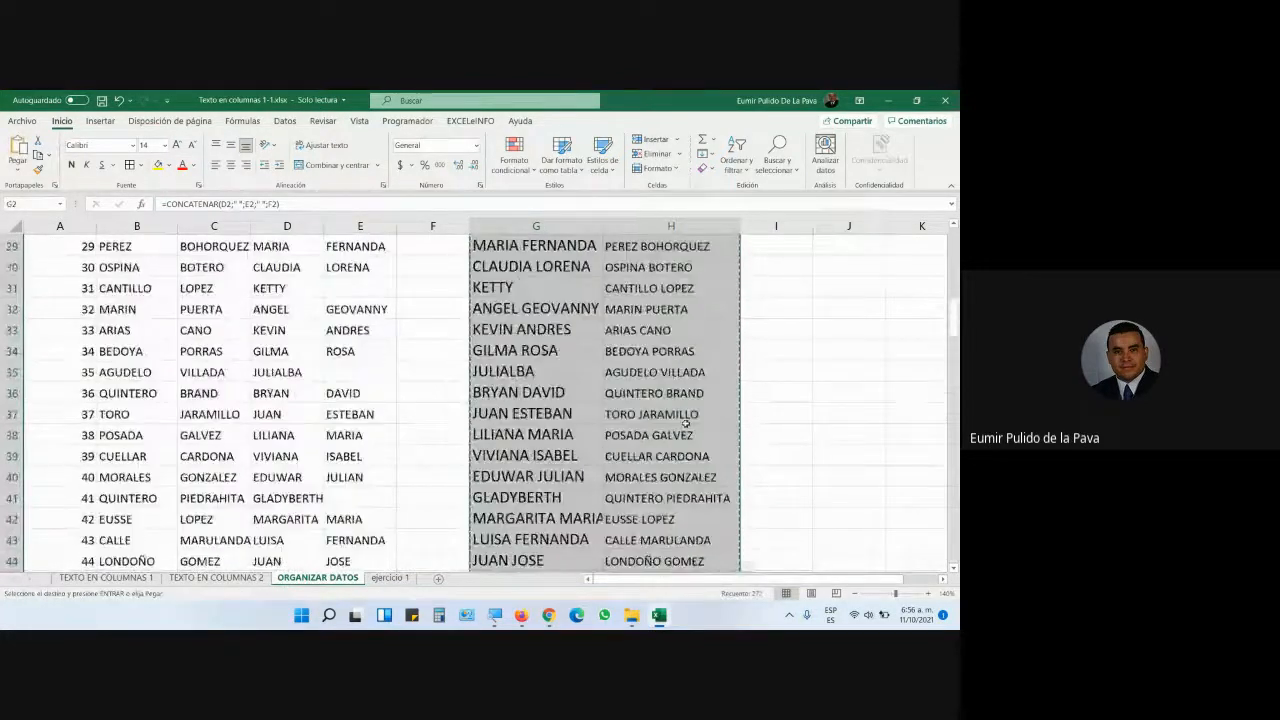
scroll(686, 424, "up", 9)
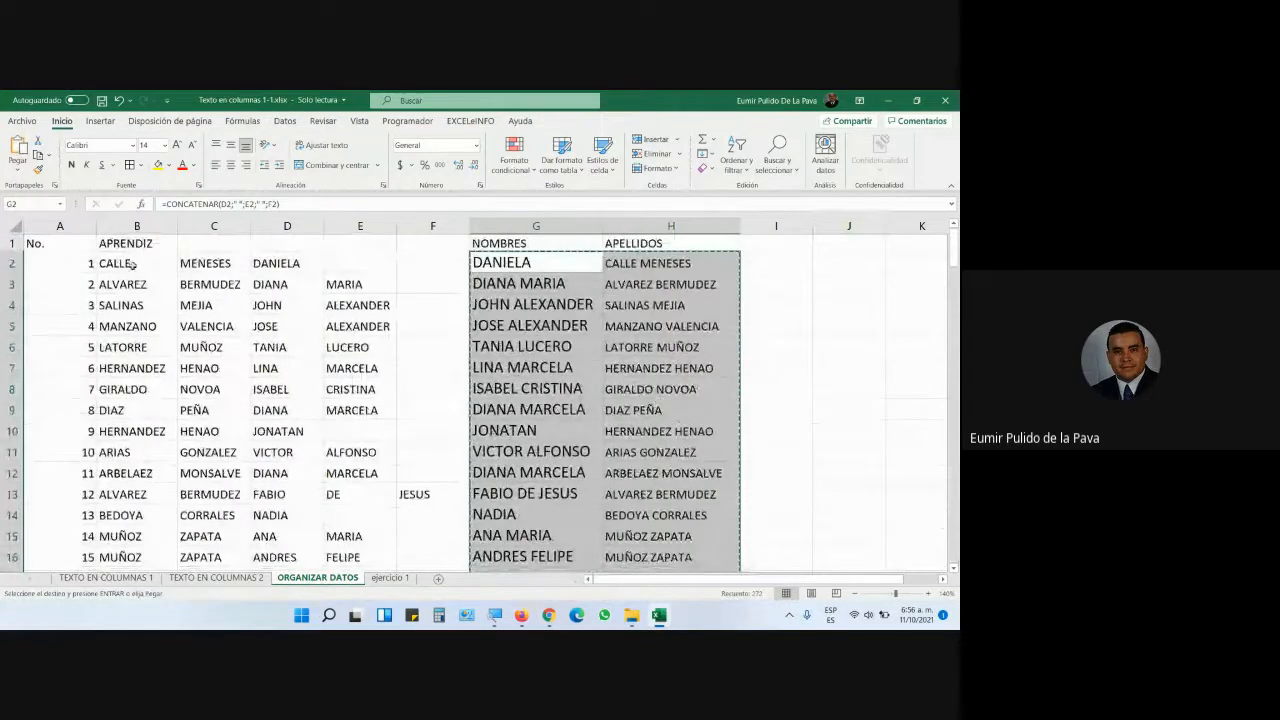
left_click(132, 263)
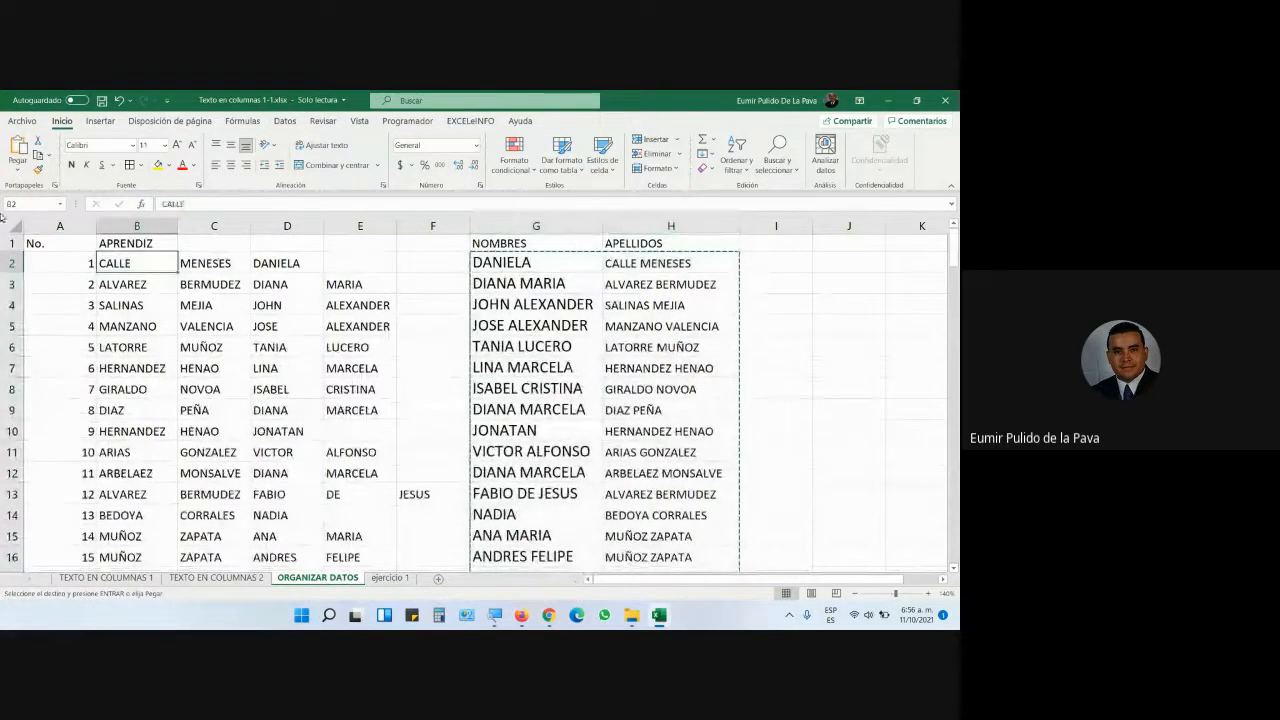
left_click(17, 170)
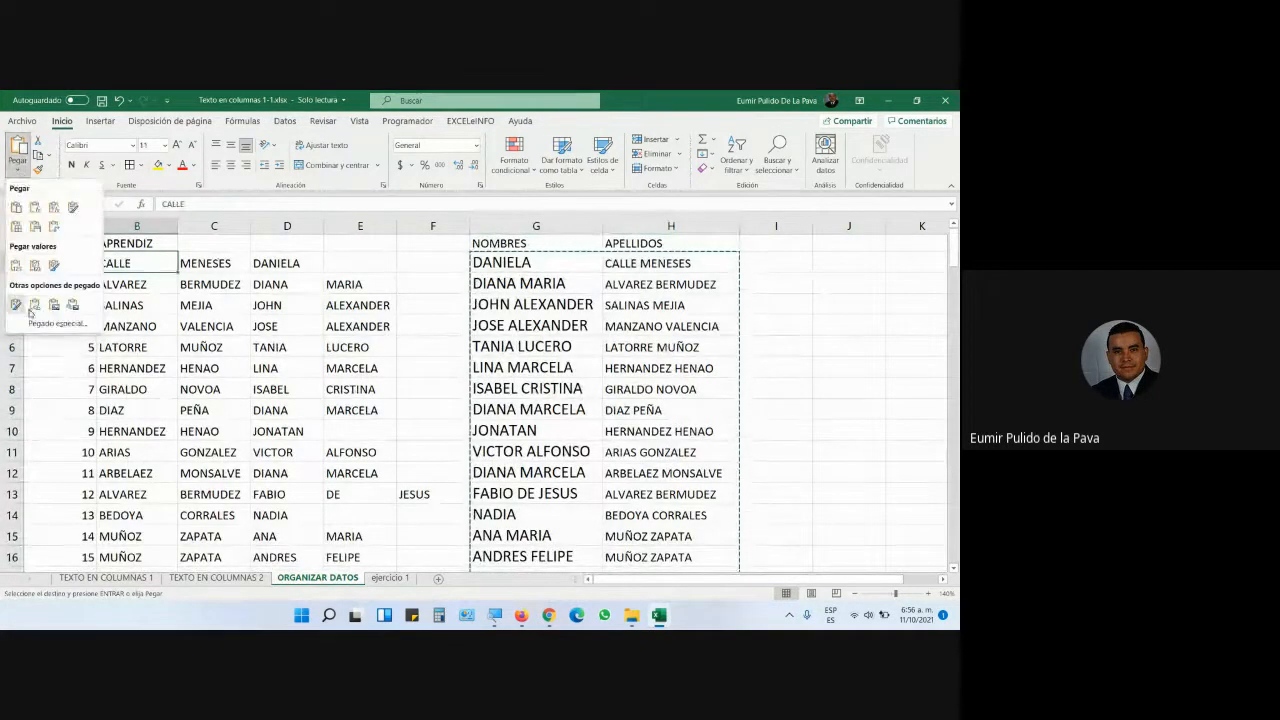
left_click(57, 323)
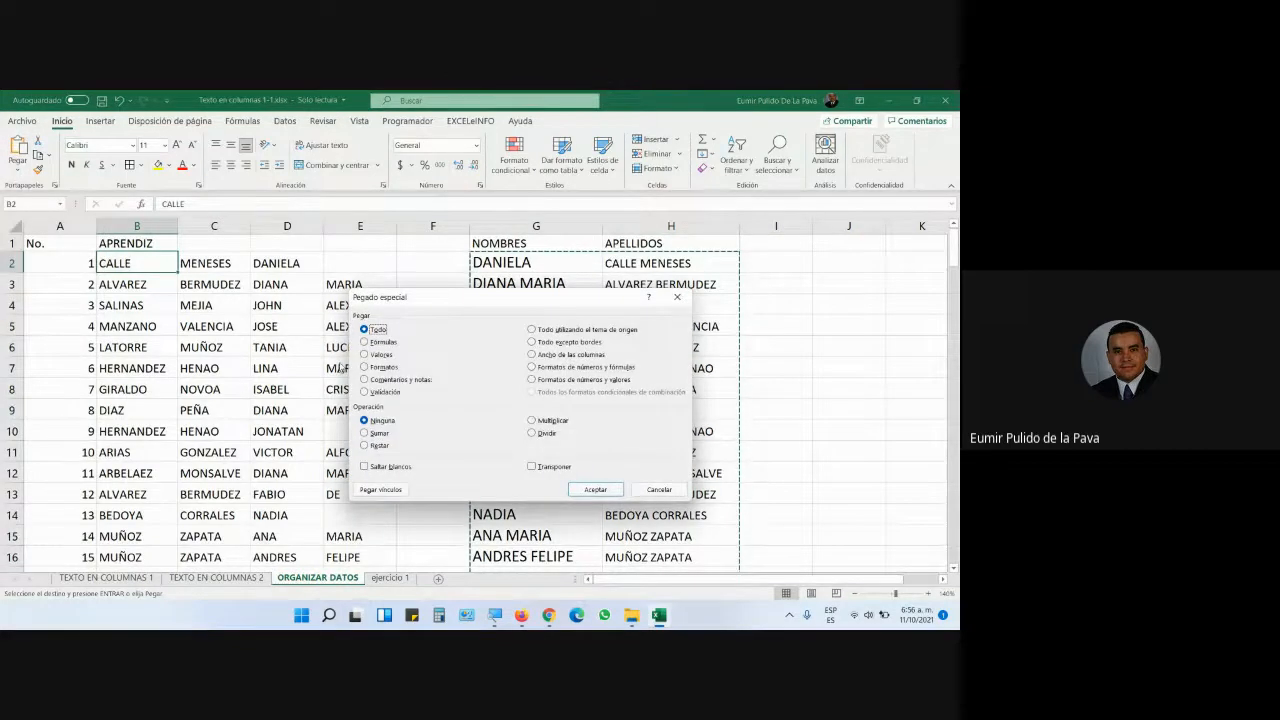
left_click_drag(486, 307, 496, 372)
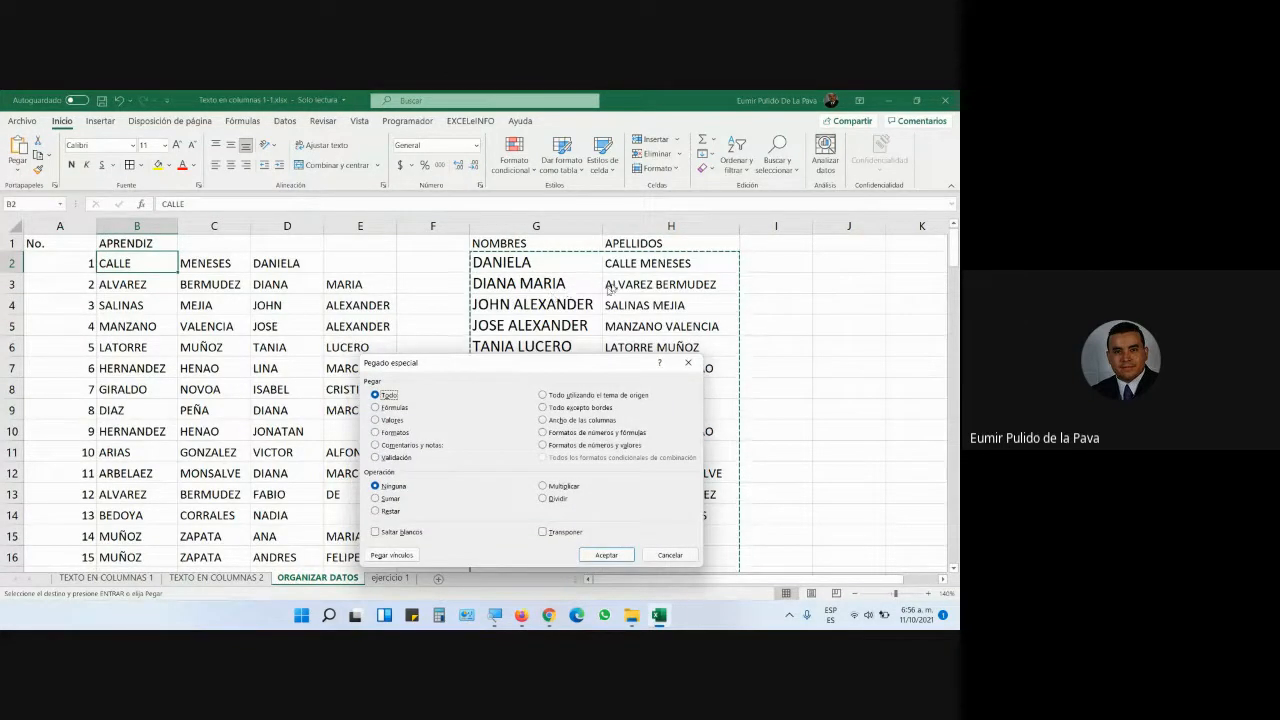
left_click(394, 422)
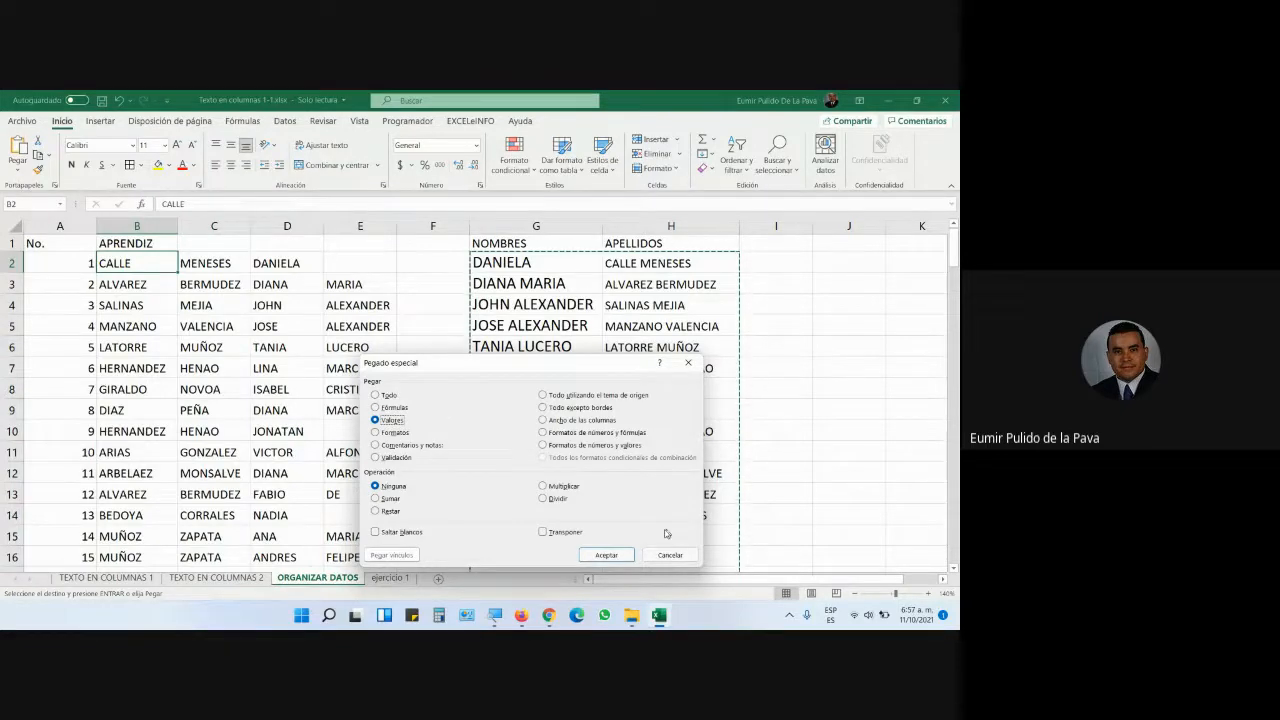
left_click(606, 554)
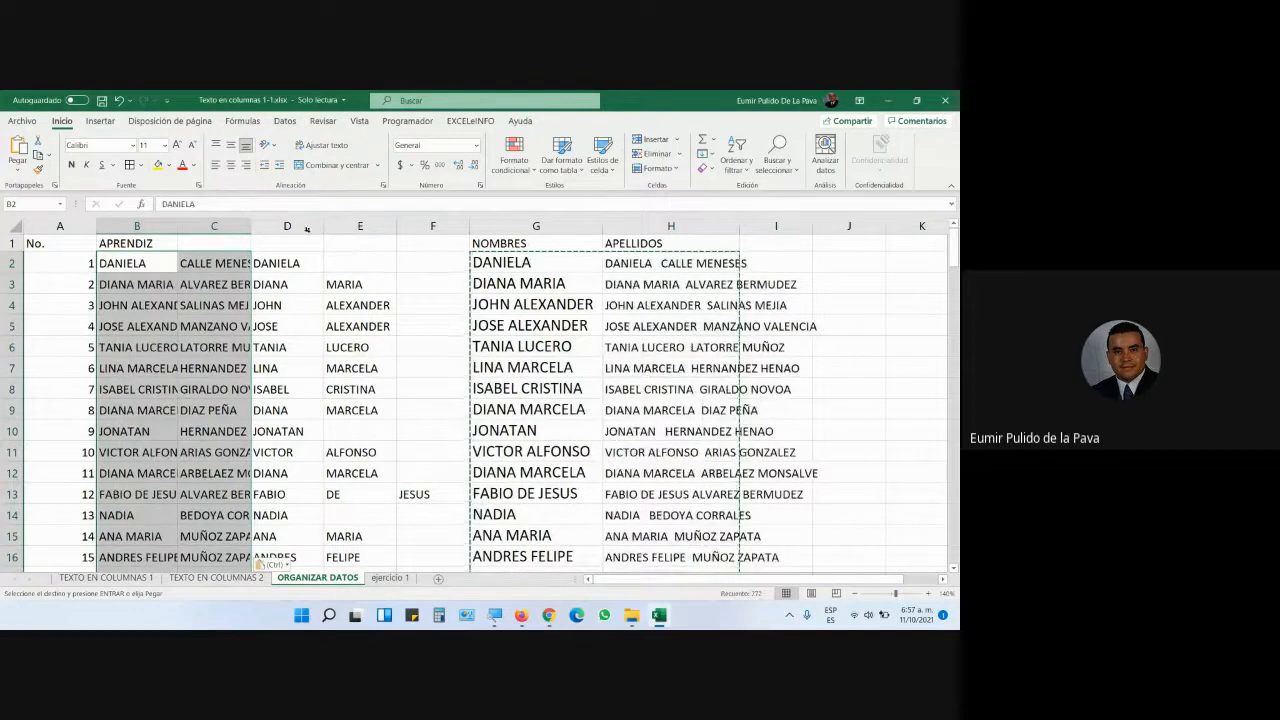
left_click_drag(287, 226, 786, 215)
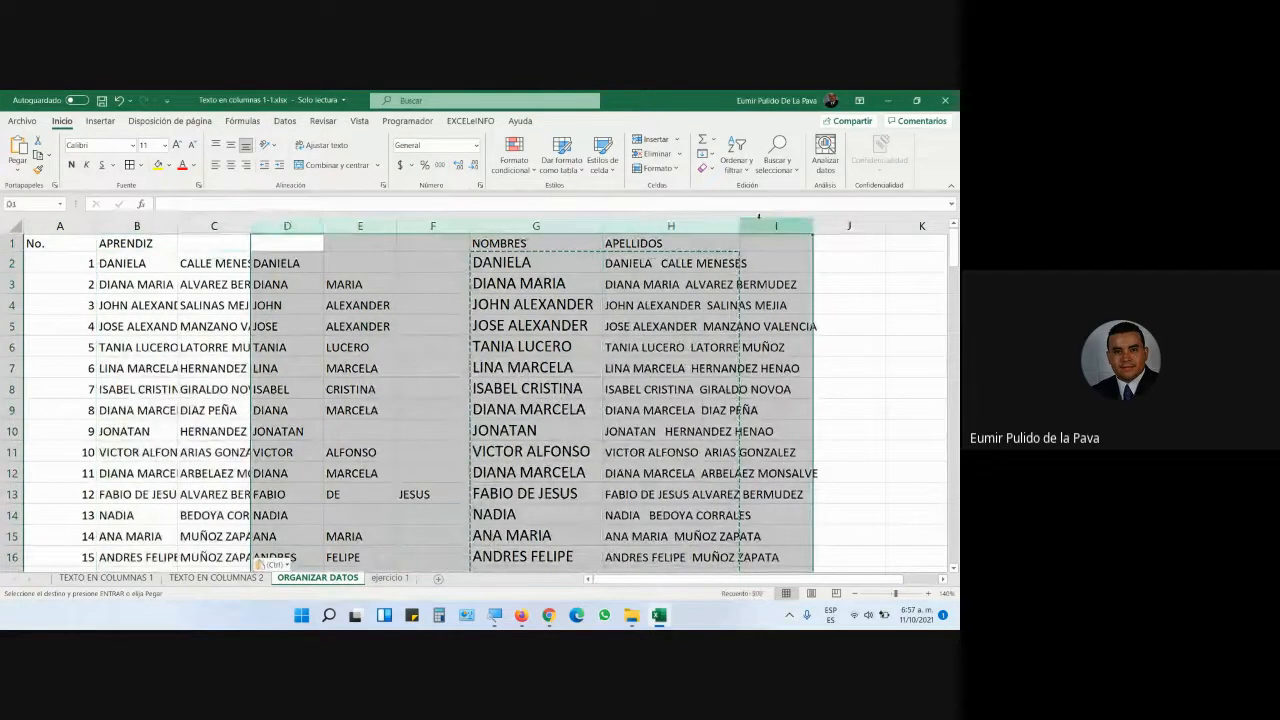
right_click(786, 226)
left_click(840, 361)
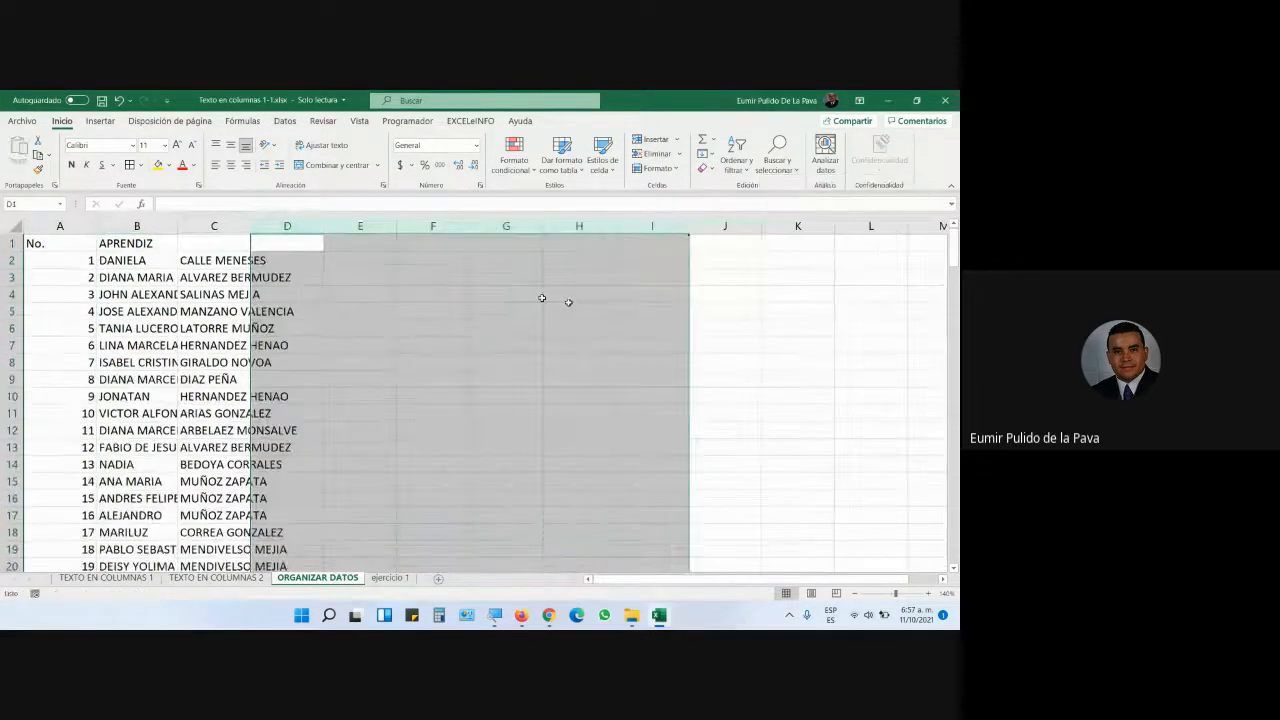
double_click(250, 226)
double_click(175, 226)
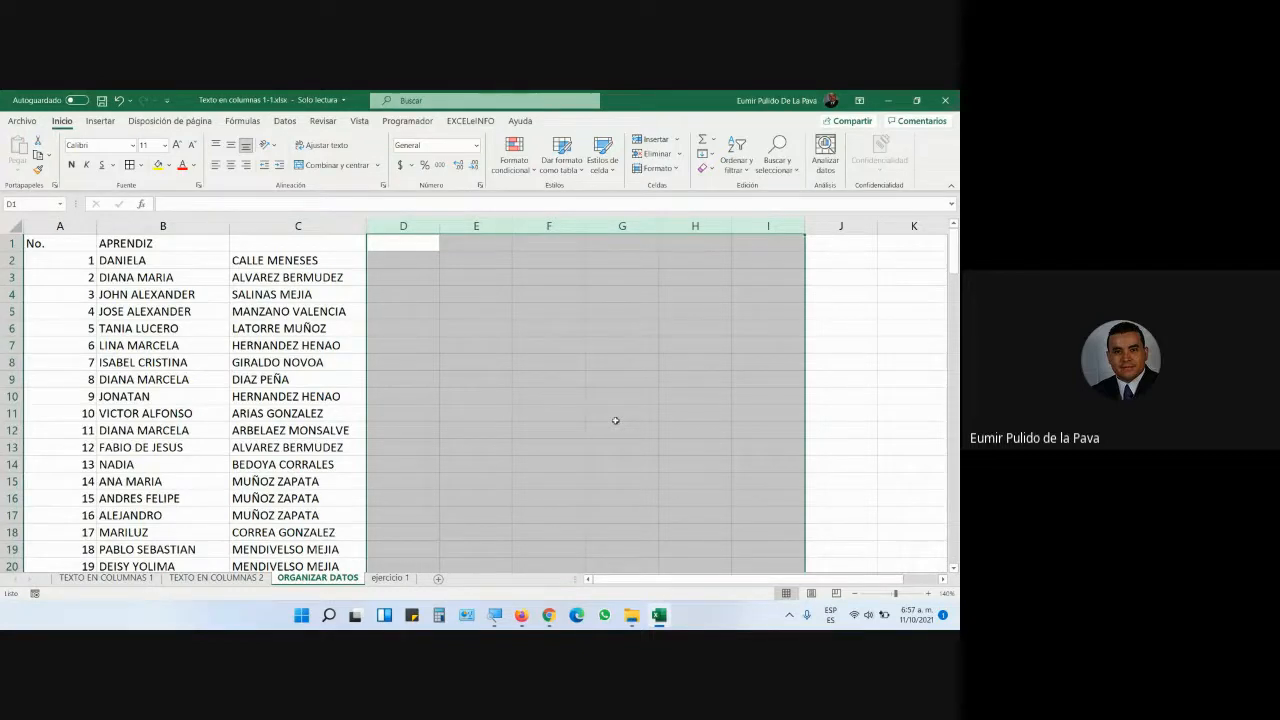
key("ctrl+z")
key("ctrl+z")
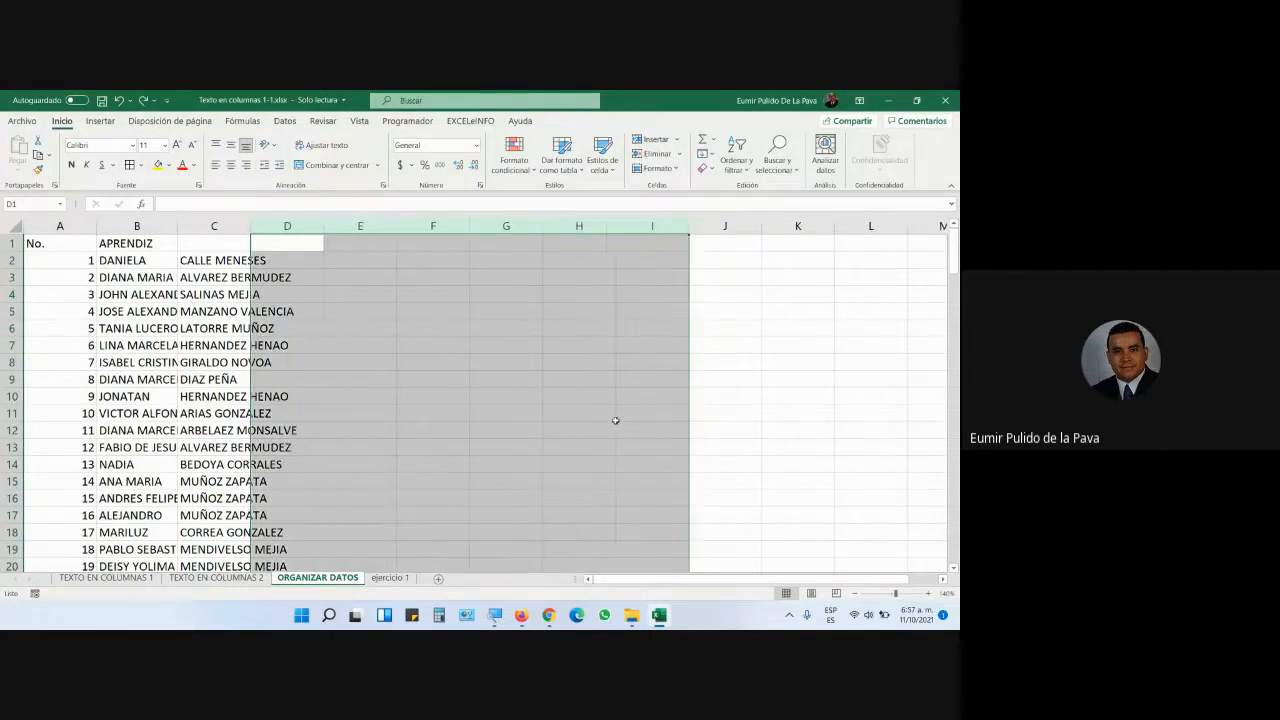
key("ctrl+z")
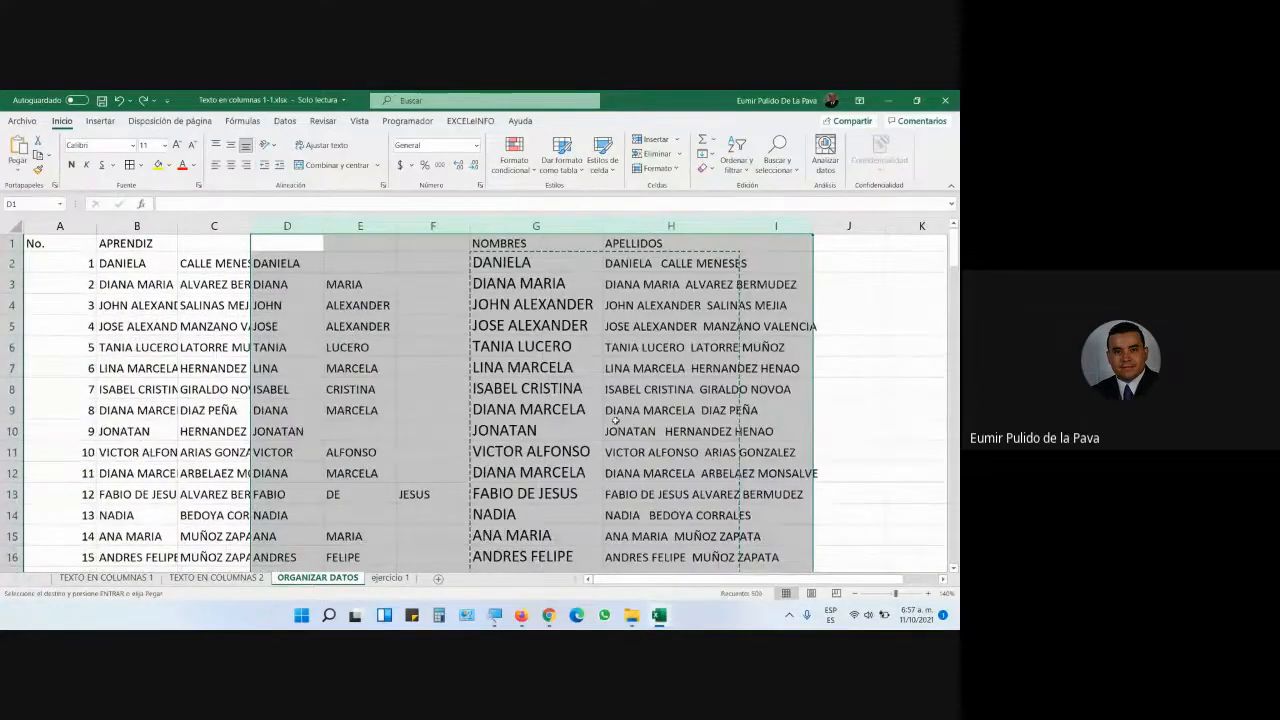
left_click(542, 387)
right_click(150, 226)
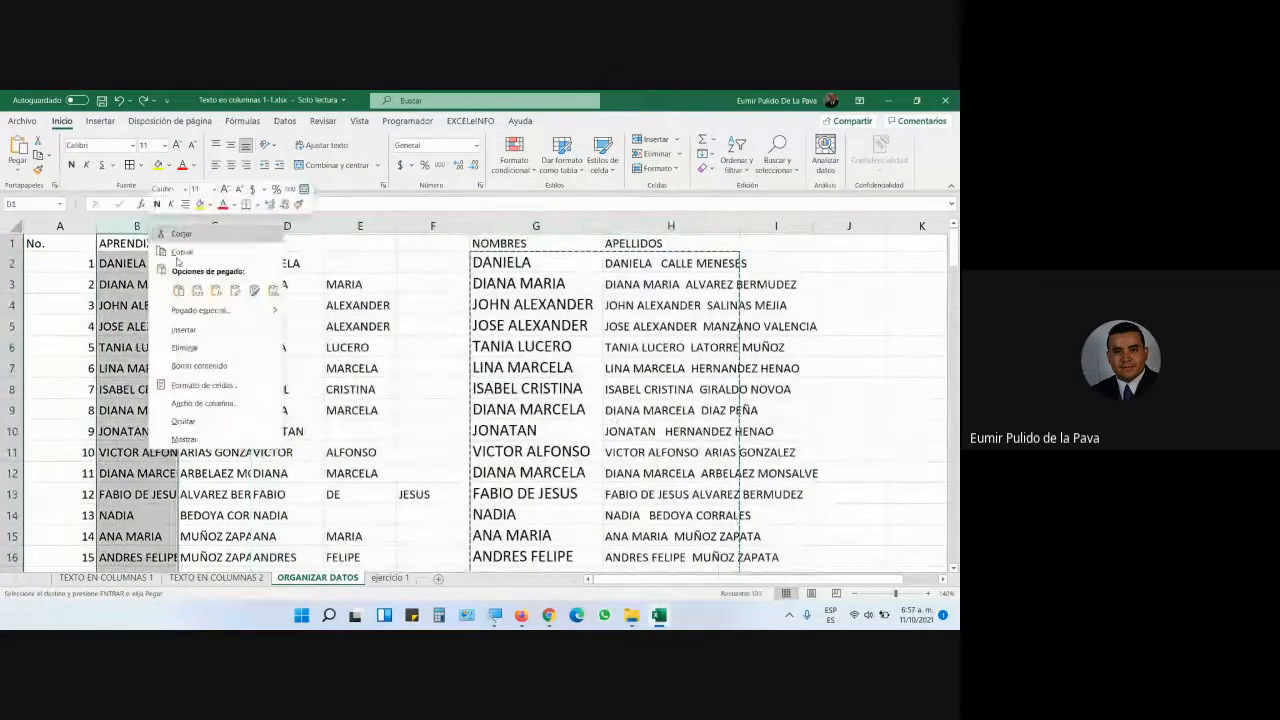
left_click(185, 347)
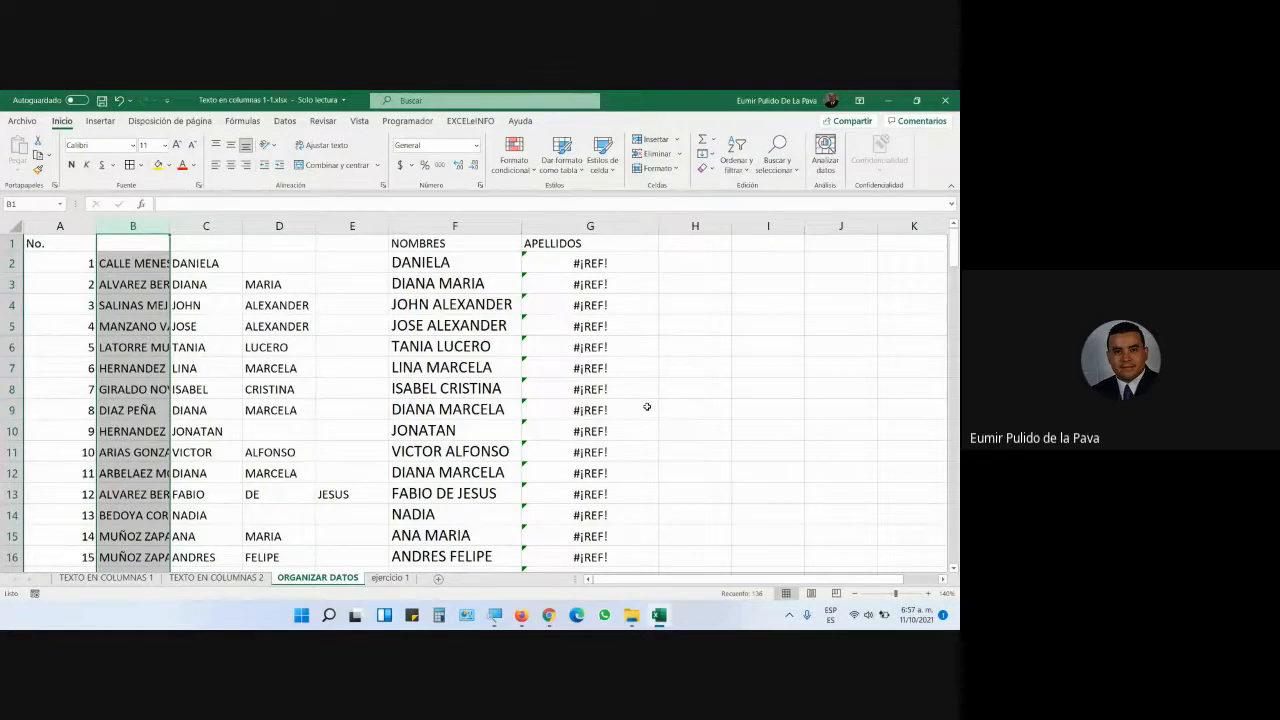
key("ctrl+z")
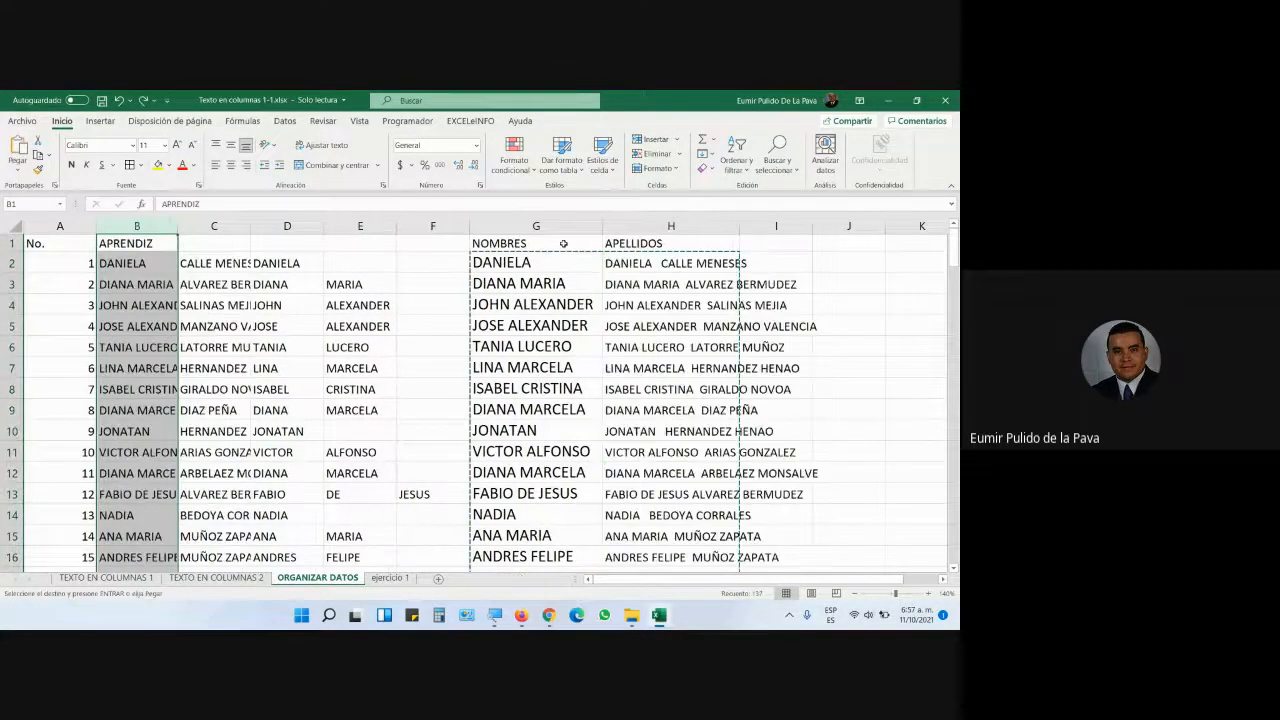
double_click(643, 266)
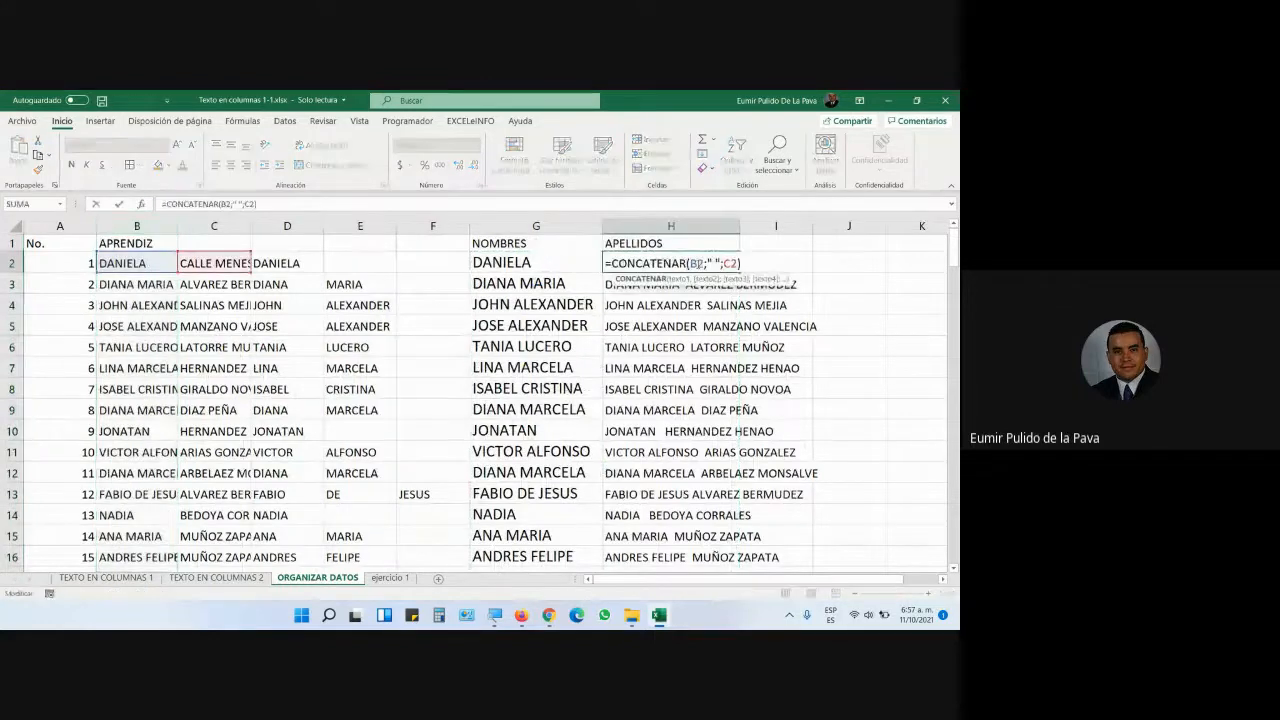
left_click_drag(500, 263, 720, 545)
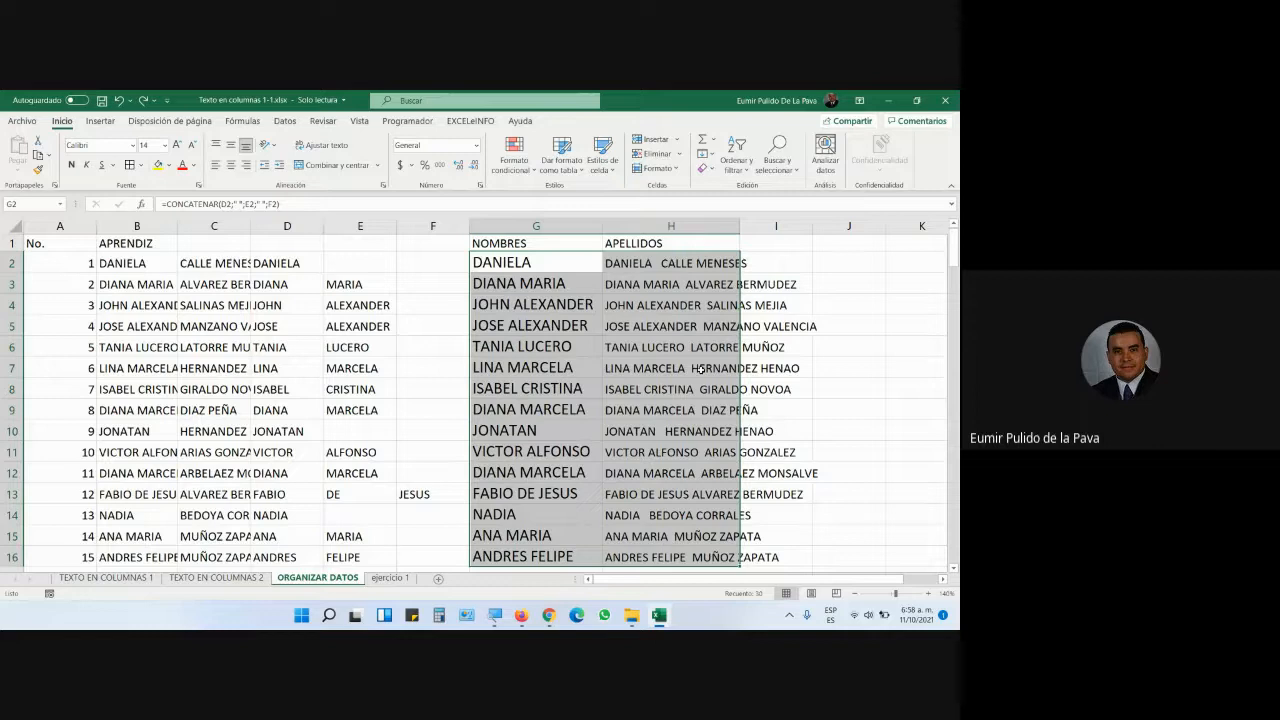
- Review the CONCATENAR formula in G2 without changing it, then bring up the Google Meet call
left_click(532, 262)
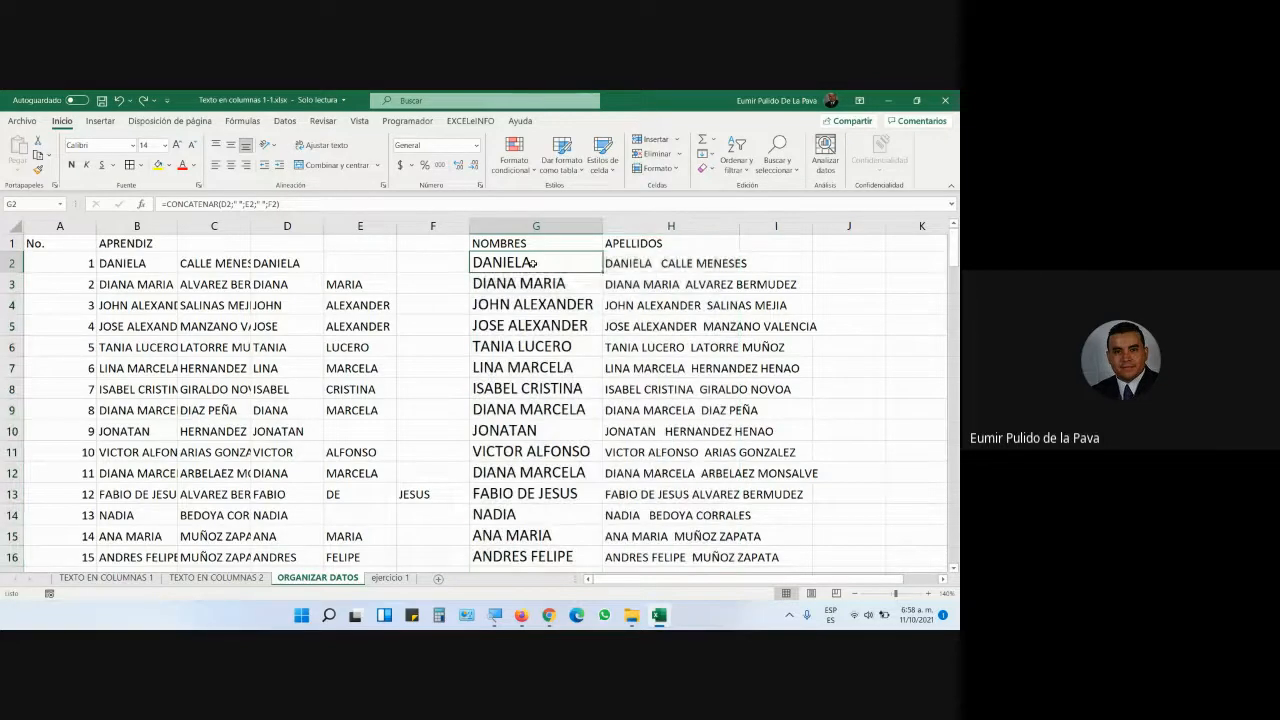
double_click(532, 262)
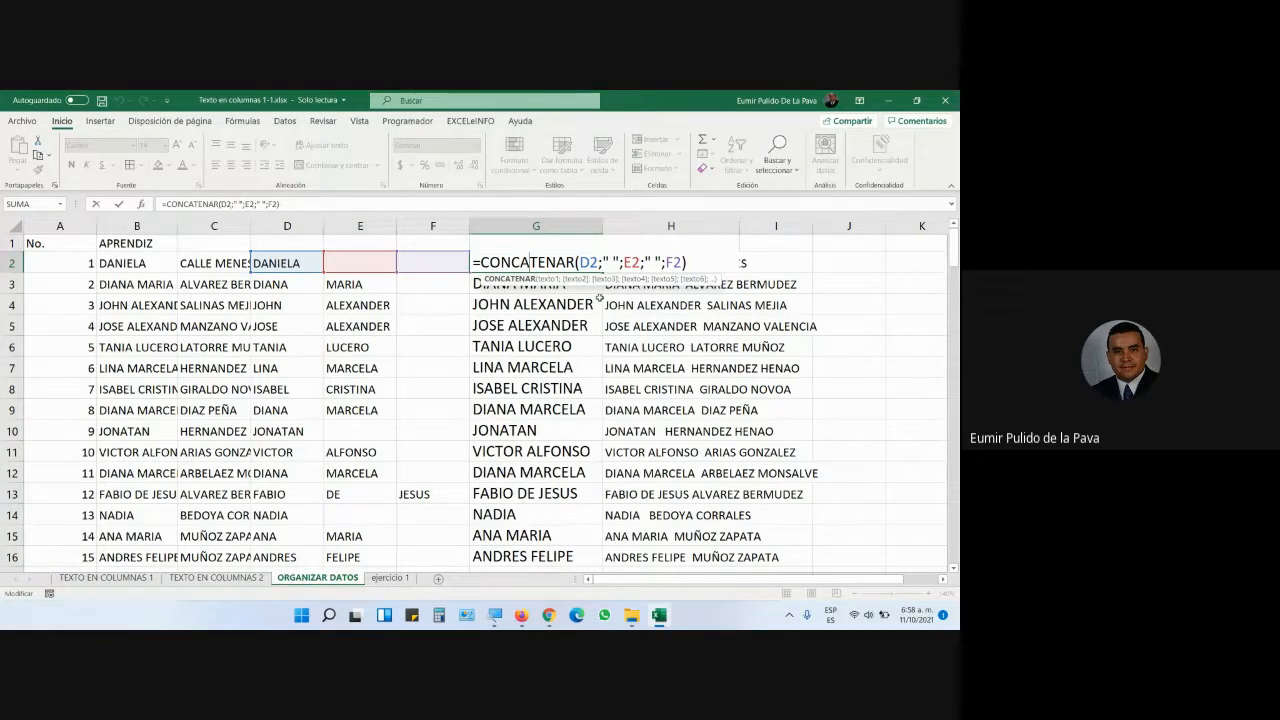
key("Return")
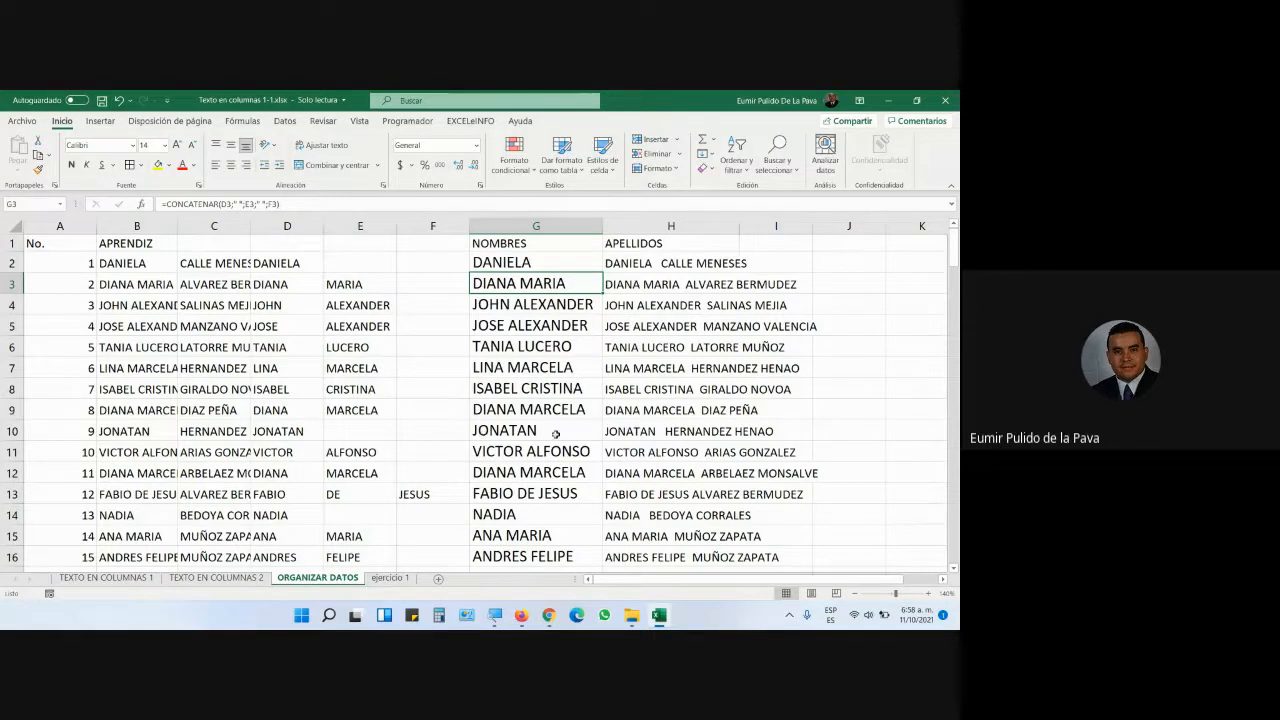
mouse_move(549, 615)
left_click(500, 578)
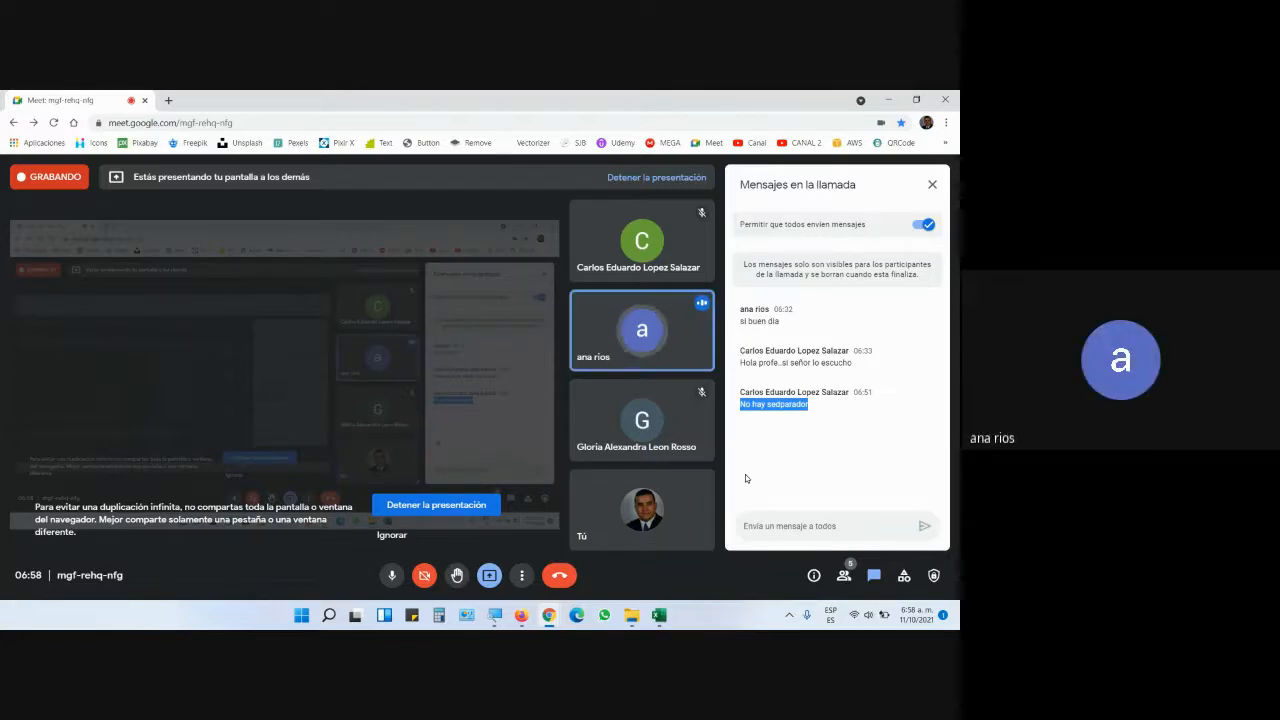
- Switch from Google Meet back to the Excel ORGANIZAR DATOS sheet
key("alt+Tab")
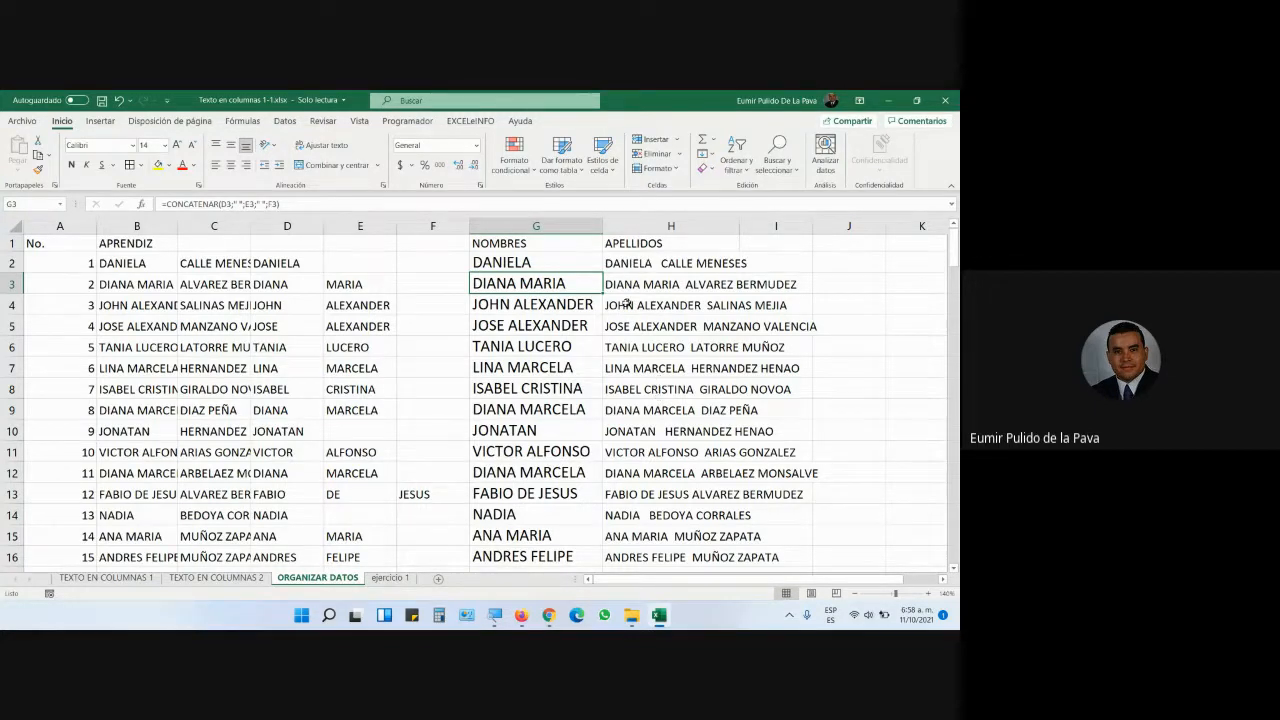
- Go to cell A5 on the ejercicio 1 sheet and magnify the screen to about 200%
left_click(392, 579)
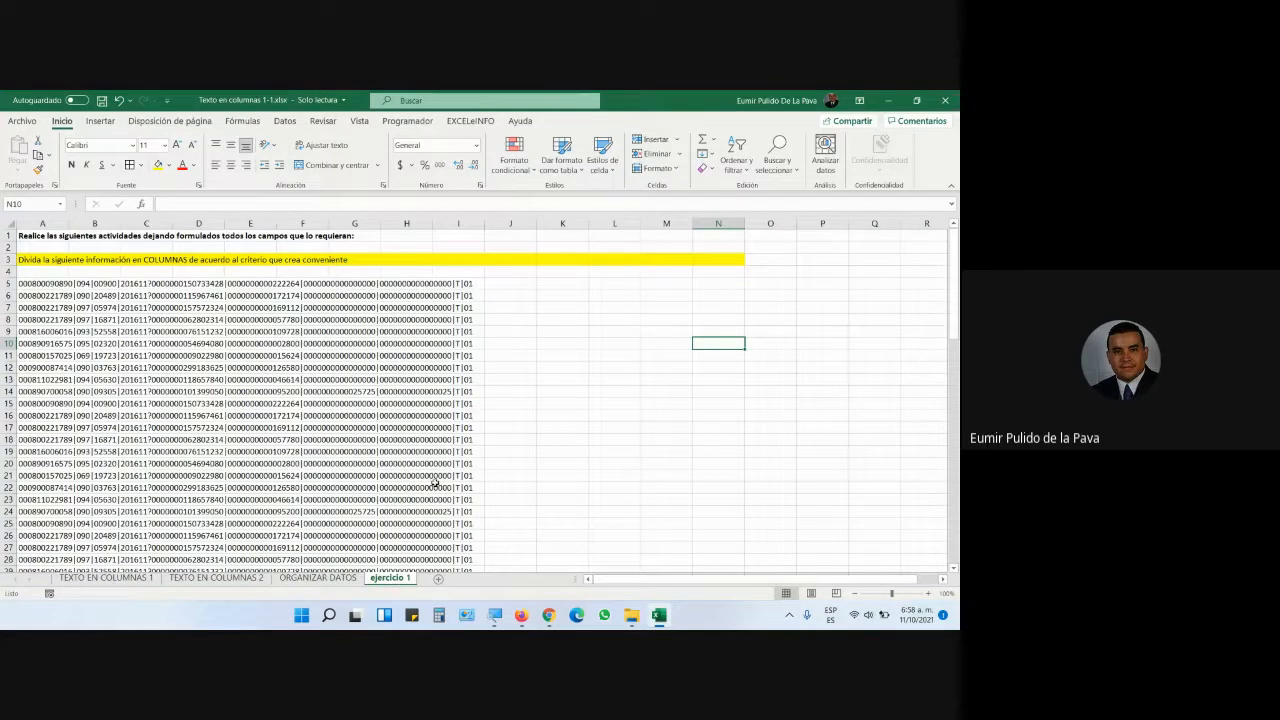
left_click(42, 283)
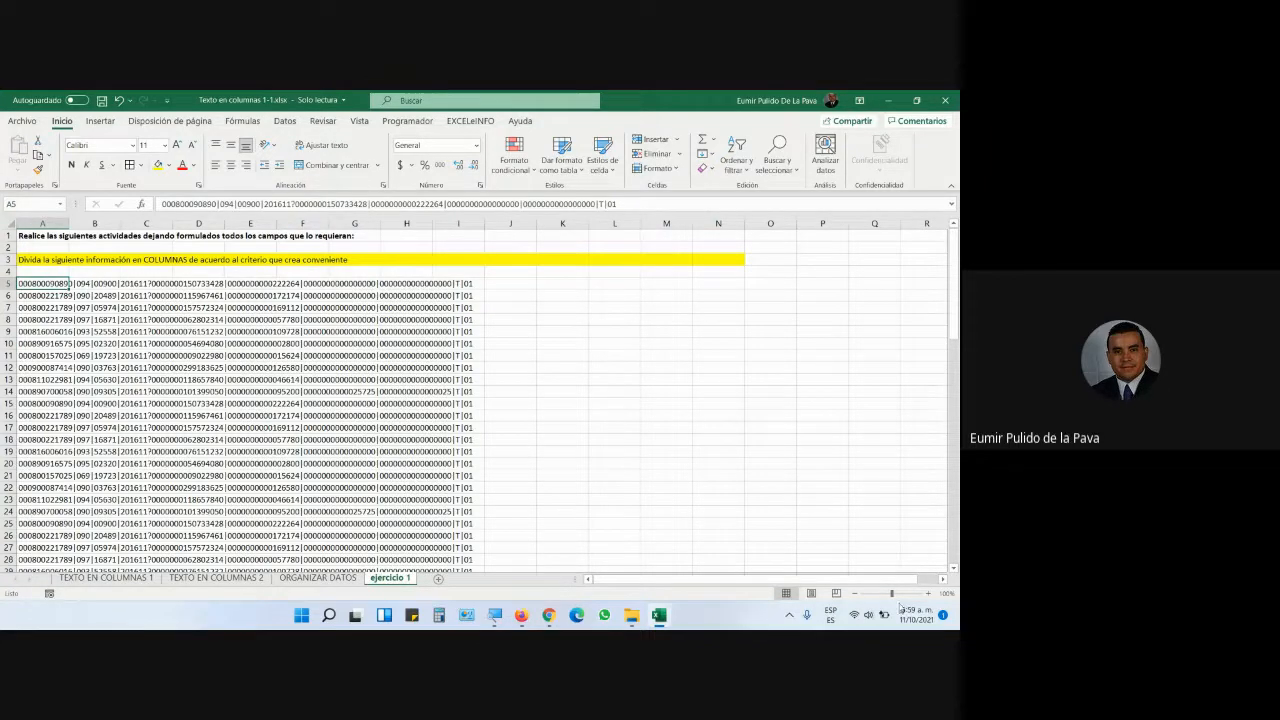
left_click(495, 614)
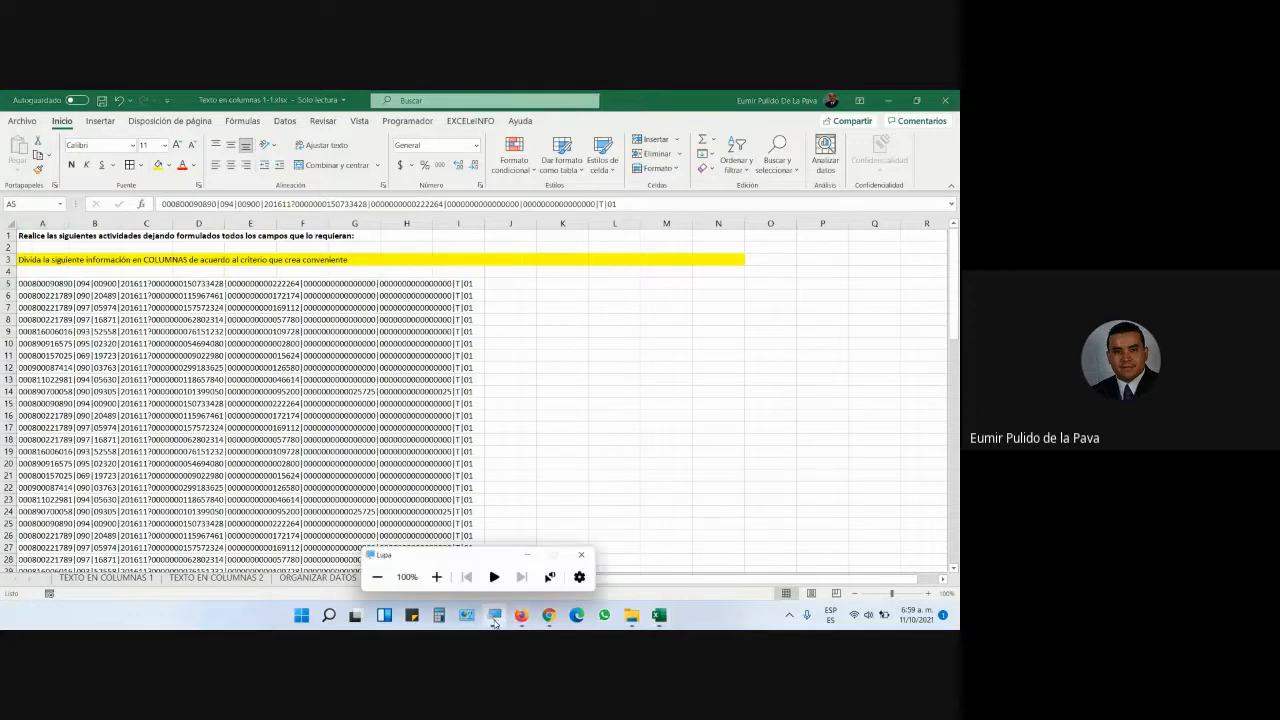
left_click(432, 575)
left_click(432, 575)
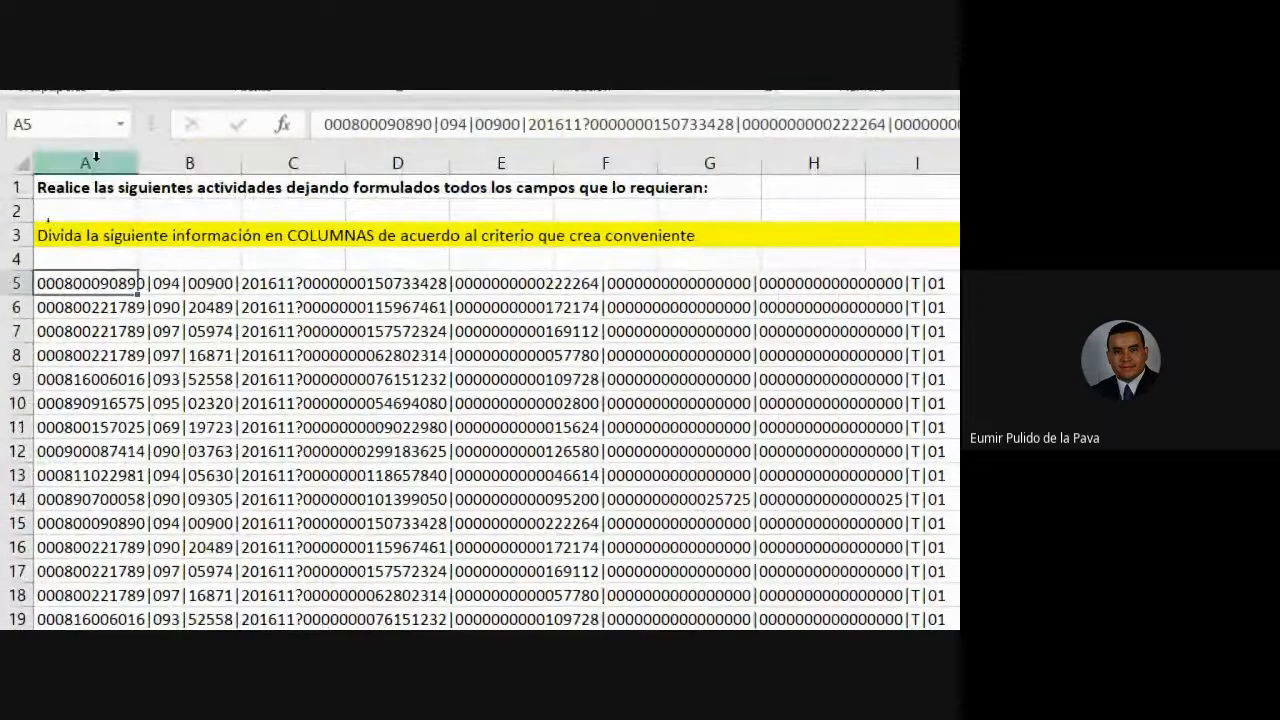
- Start Text to Columns on column A, delimited by a custom | separator instead of spaces
left_click(95, 157)
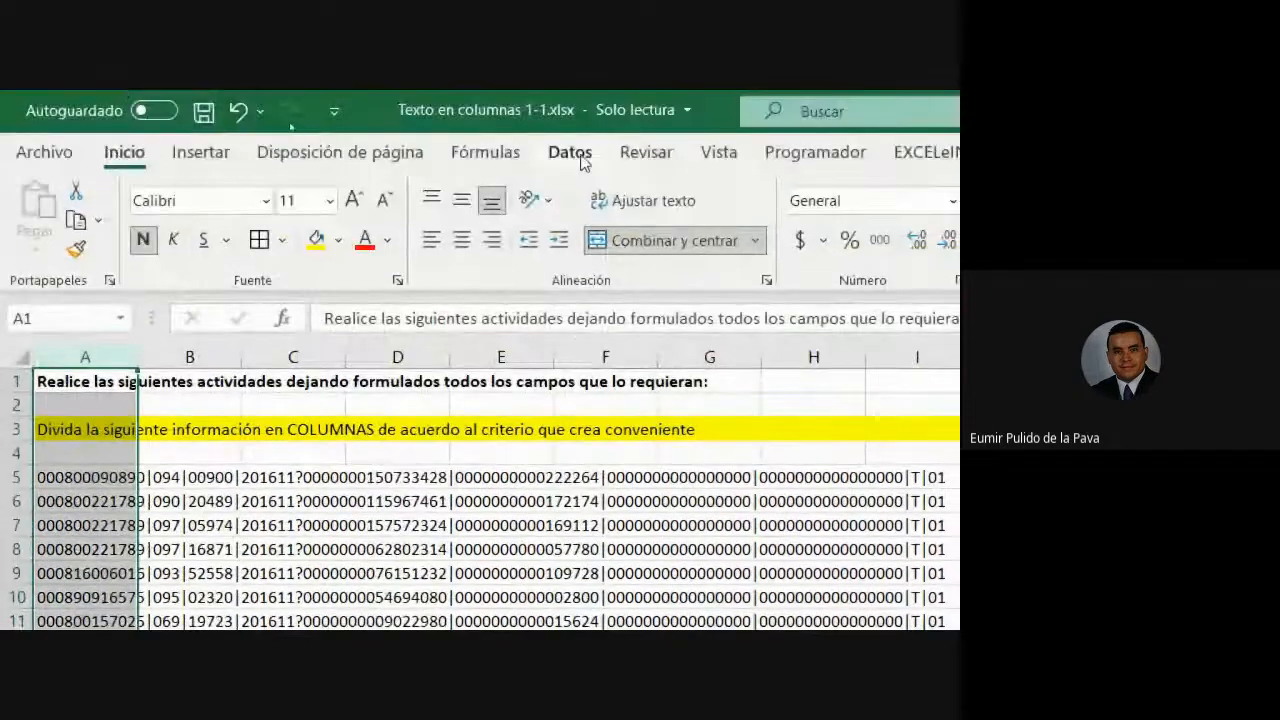
left_click(572, 153)
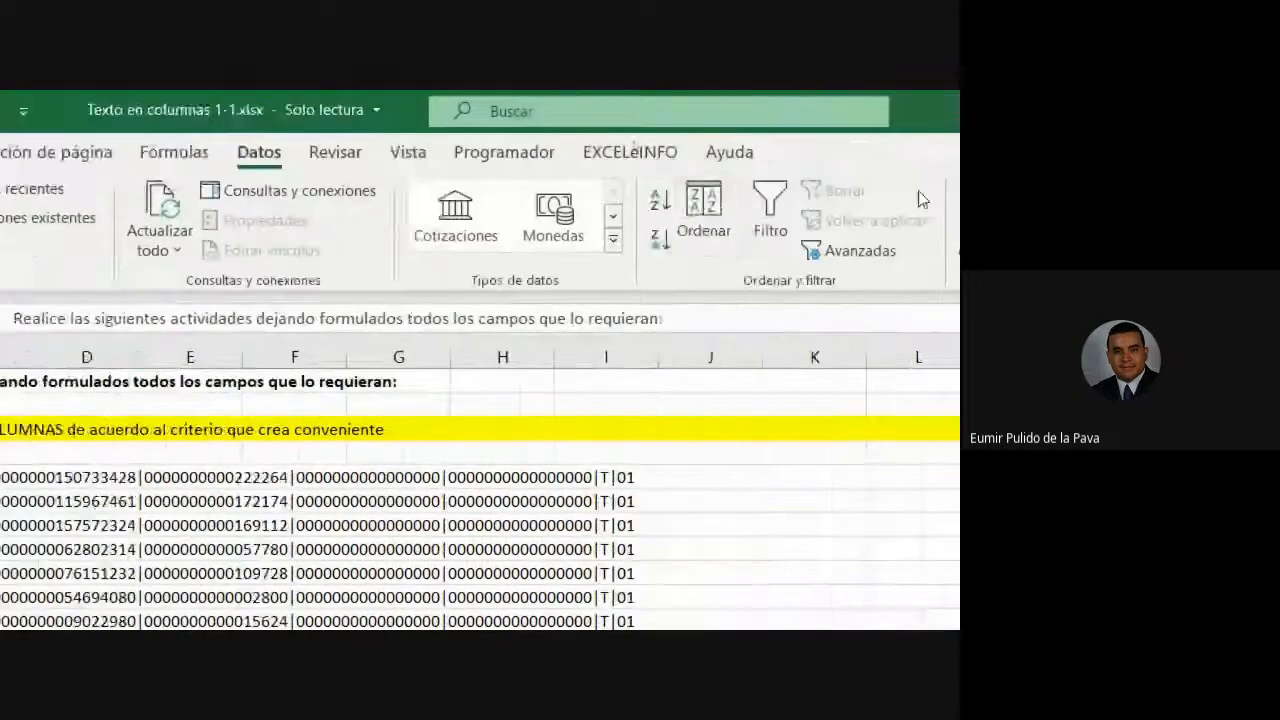
left_click(1279, 228)
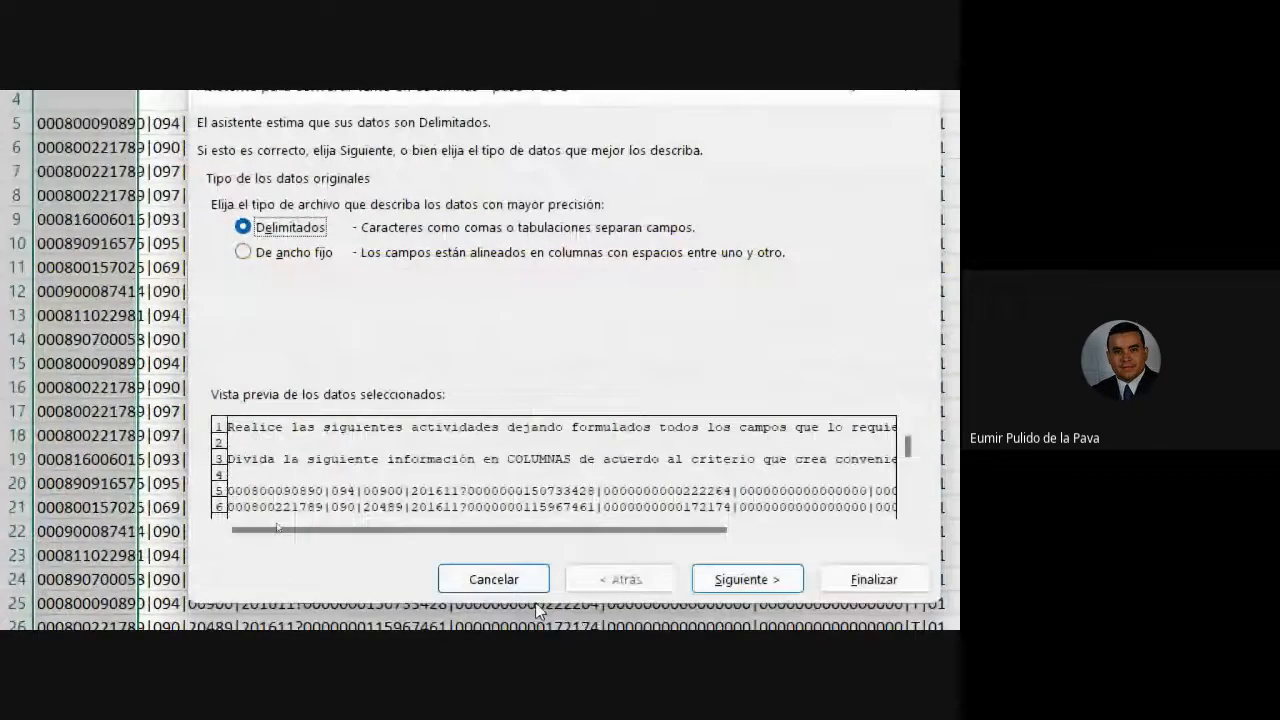
left_click(740, 579)
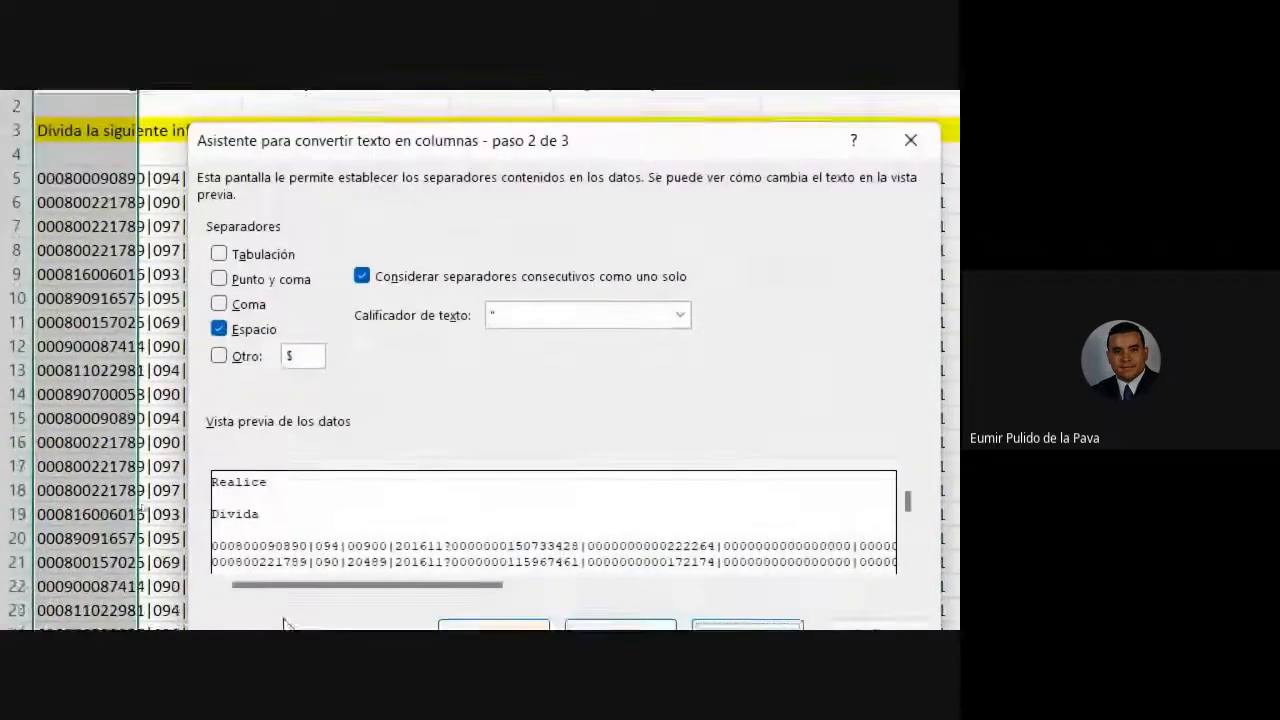
left_click(219, 273)
left_click(220, 320)
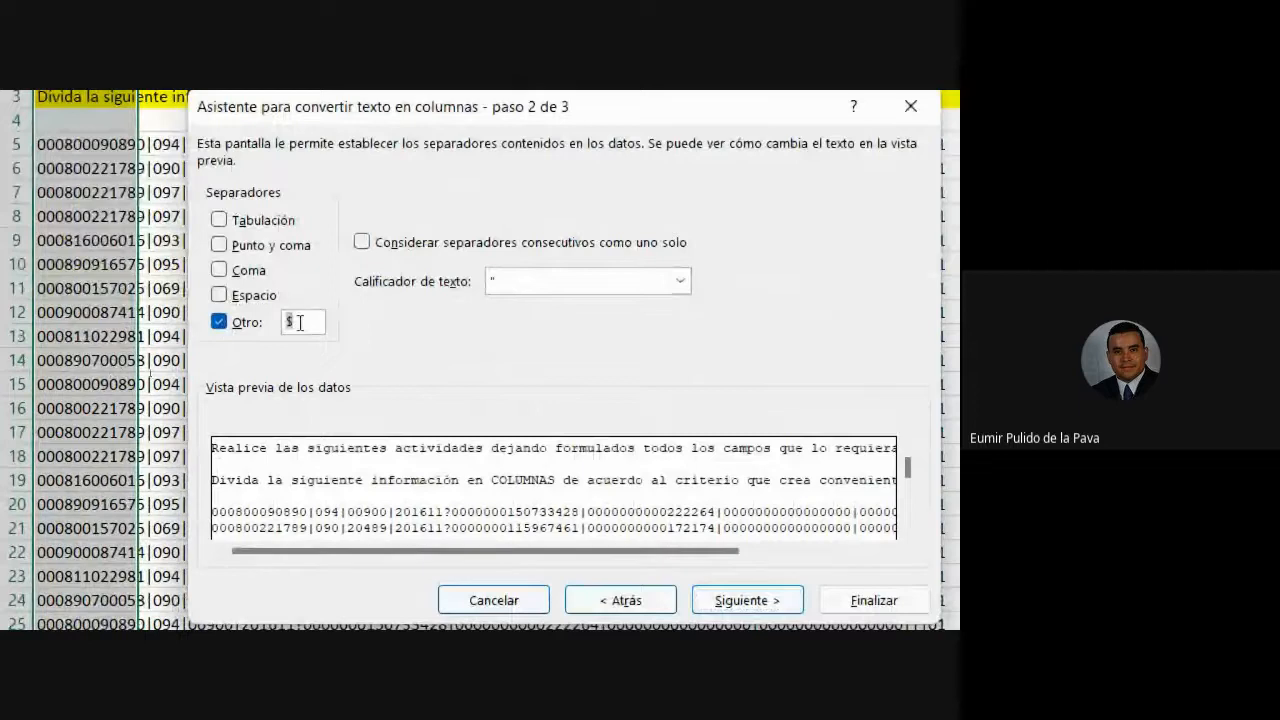
type("|")
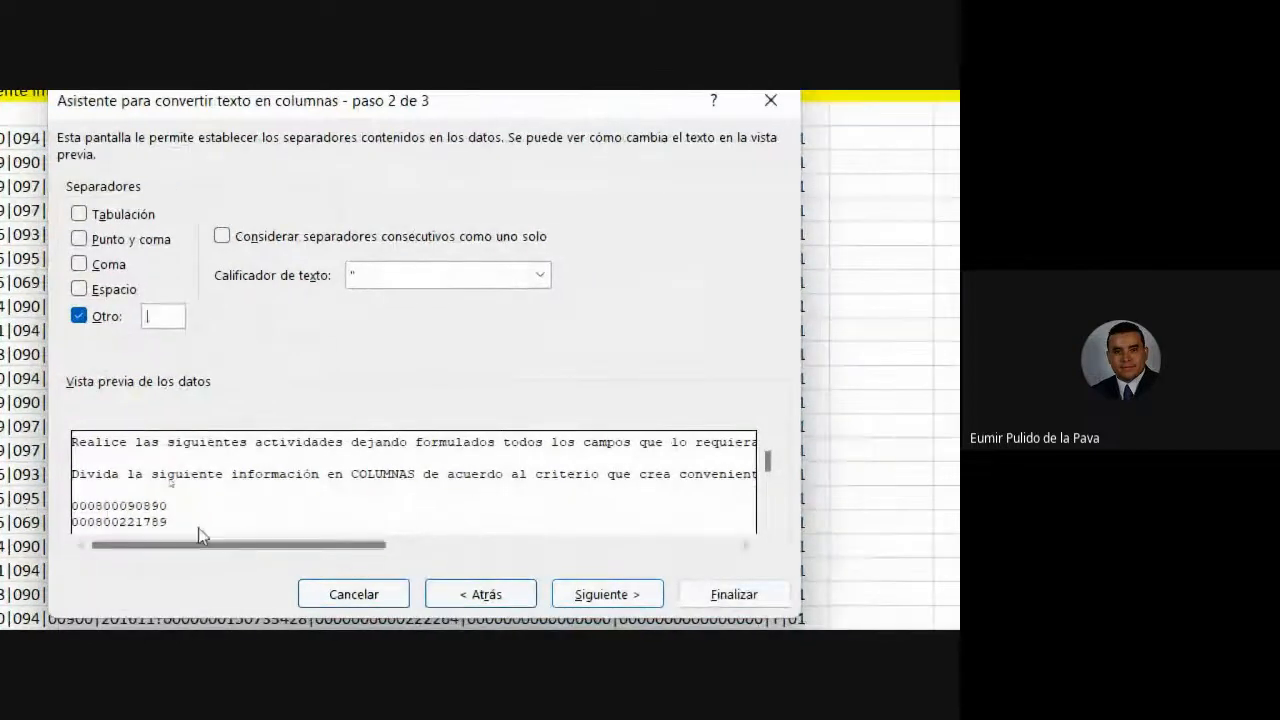
left_click_drag(397, 548, 108, 525)
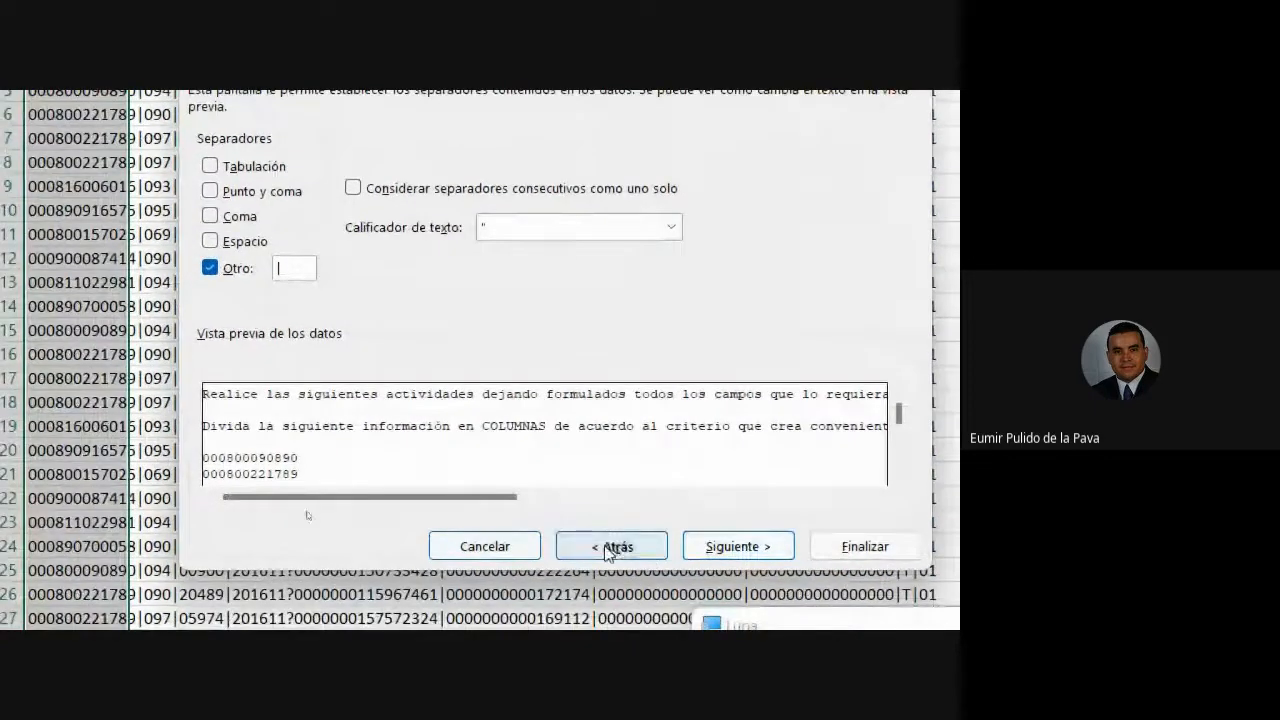
- Try fixed-width splitting with column breaks after the first code and after 094
left_click(550, 592)
left_click(252, 220)
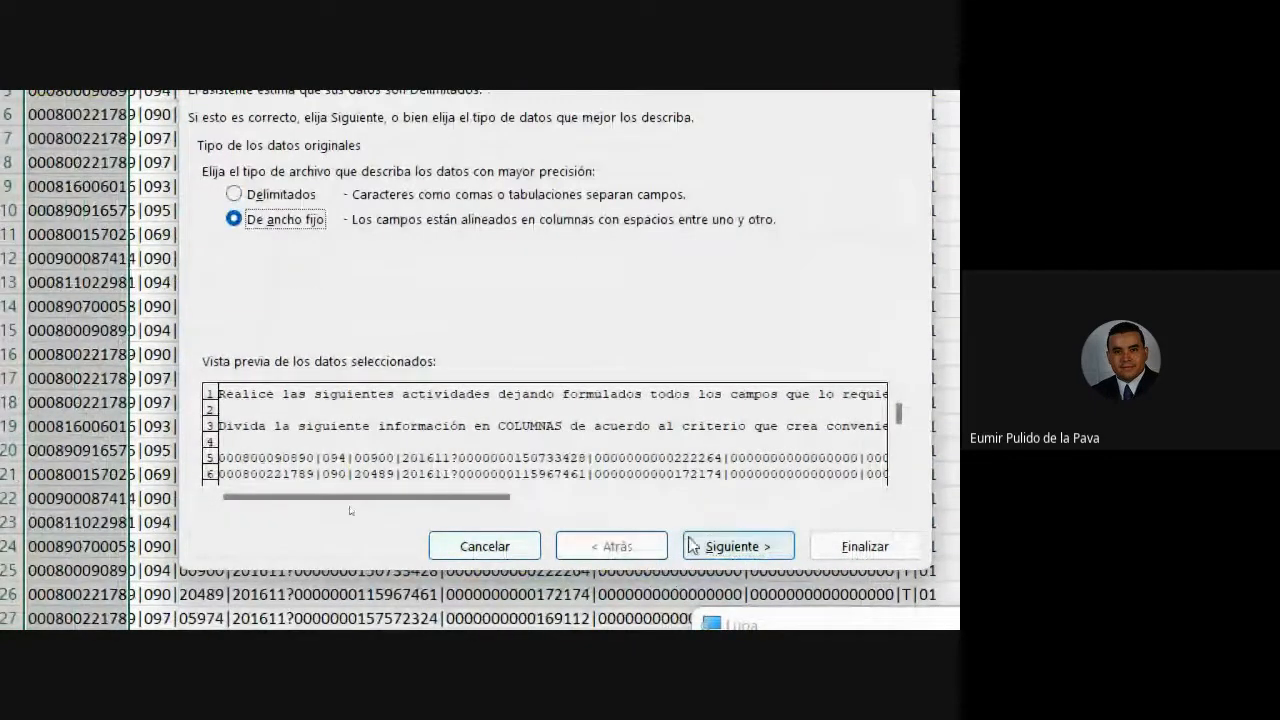
left_click(730, 546)
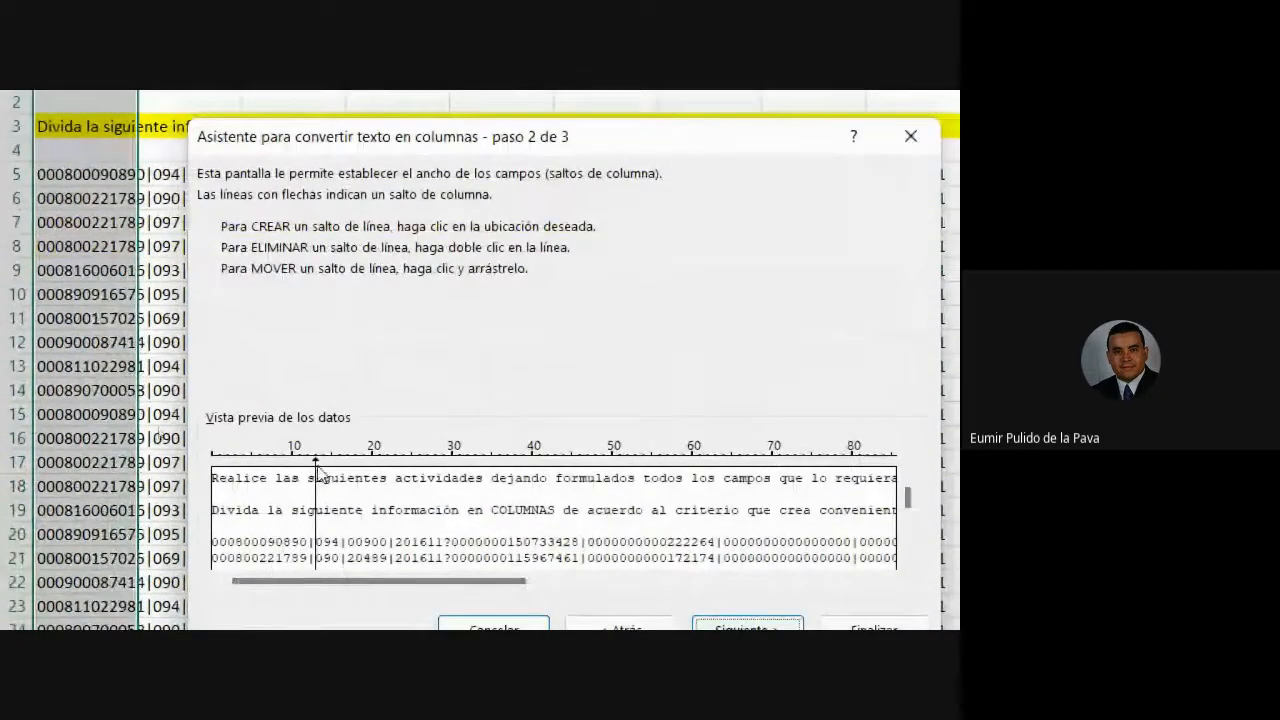
left_click(313, 465)
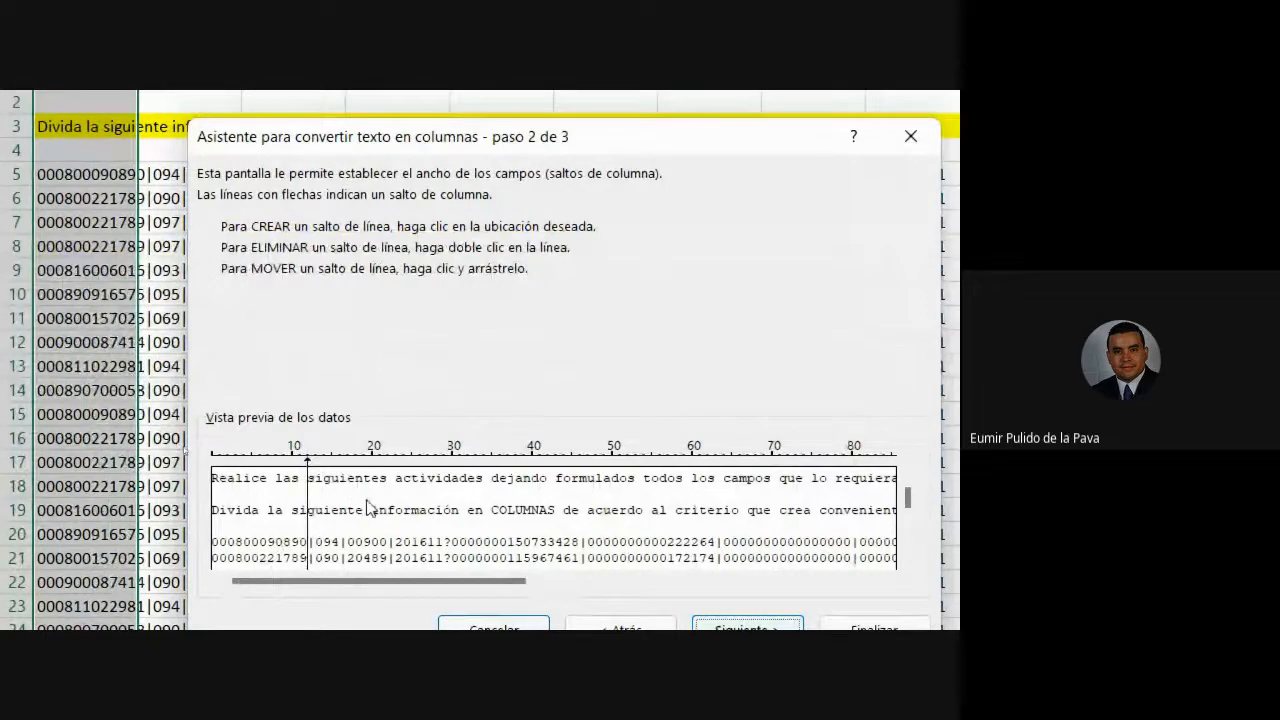
left_click(341, 468)
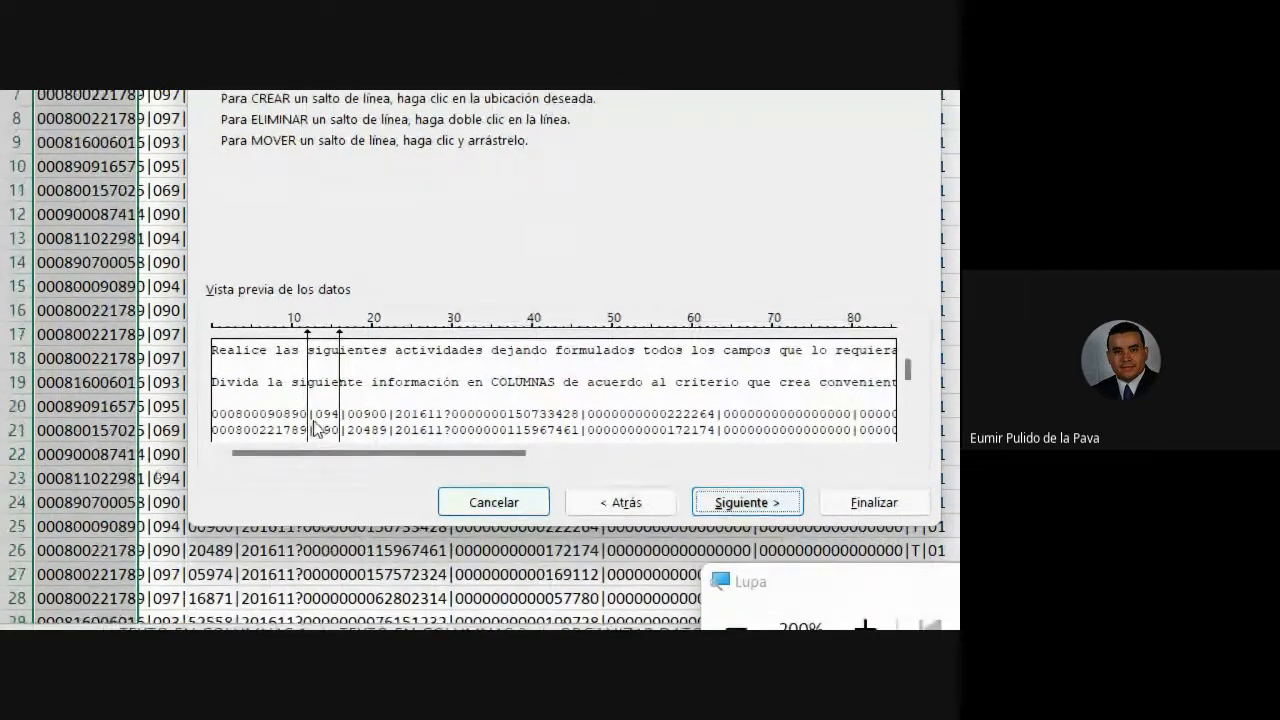
- Return to delimited splitting at |, finish, and dismiss the cannot-perform warning
left_click(618, 503)
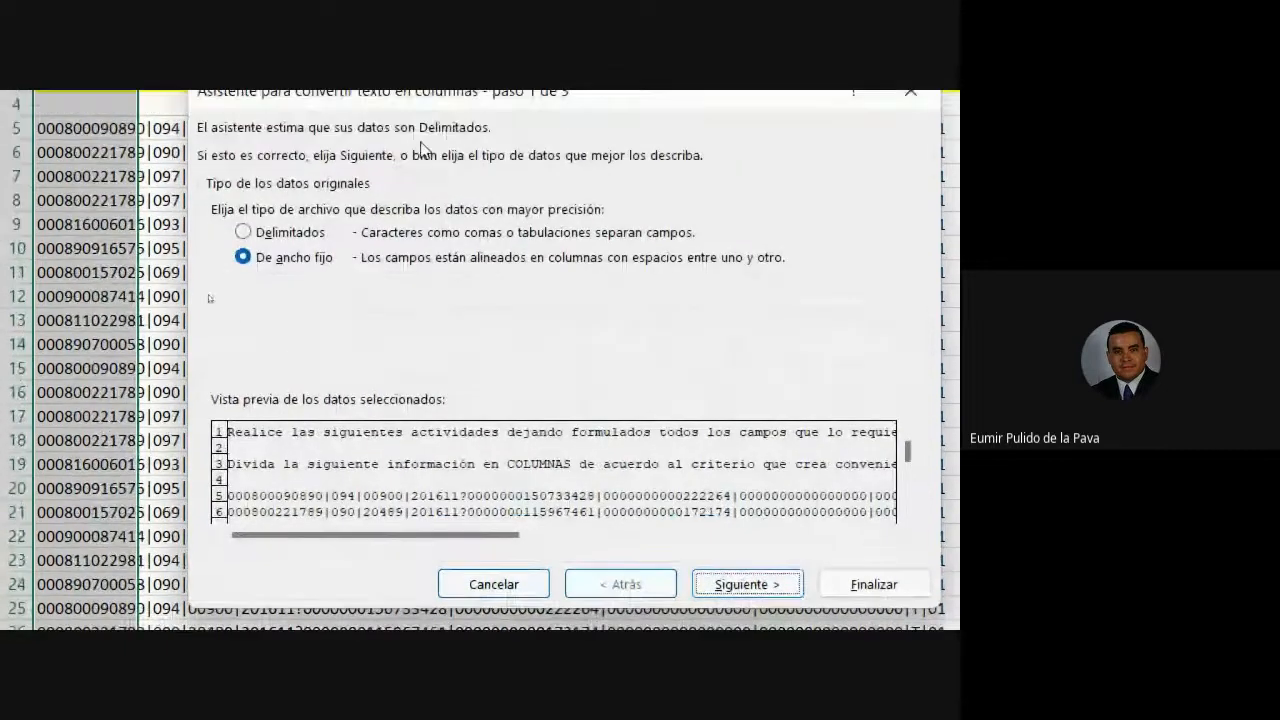
left_click(288, 234)
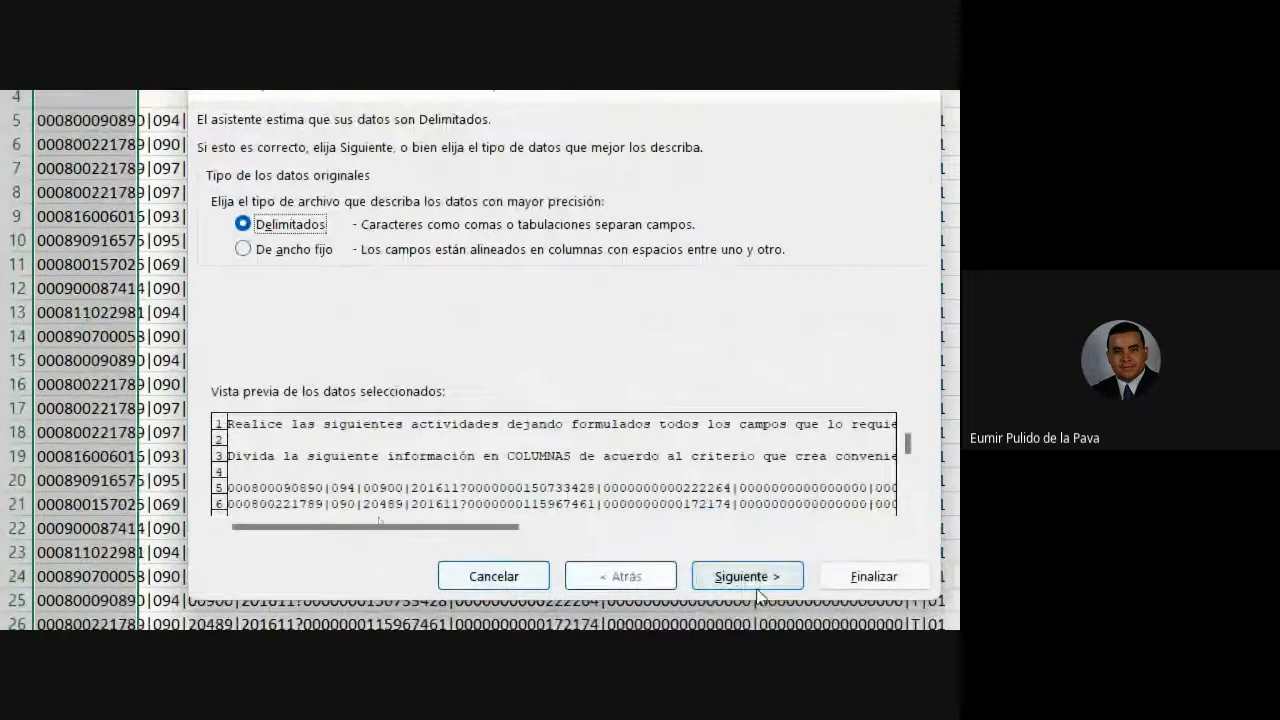
left_click(747, 584)
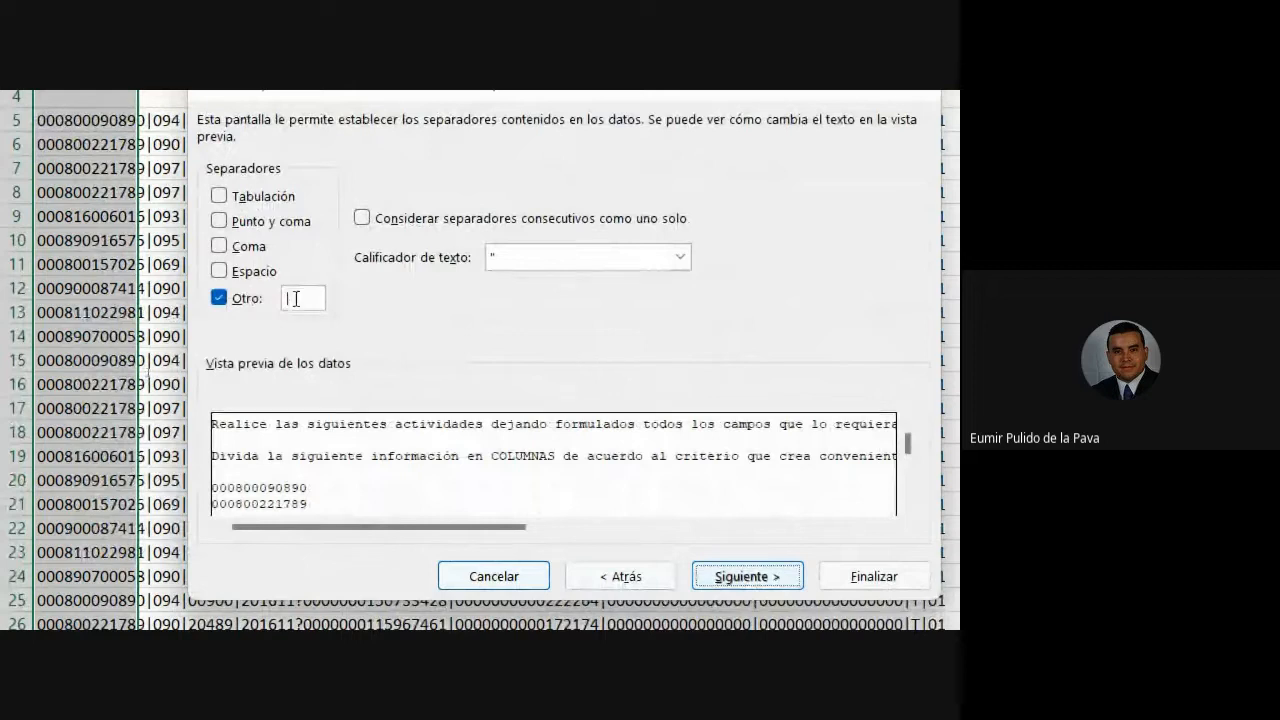
left_click(873, 576)
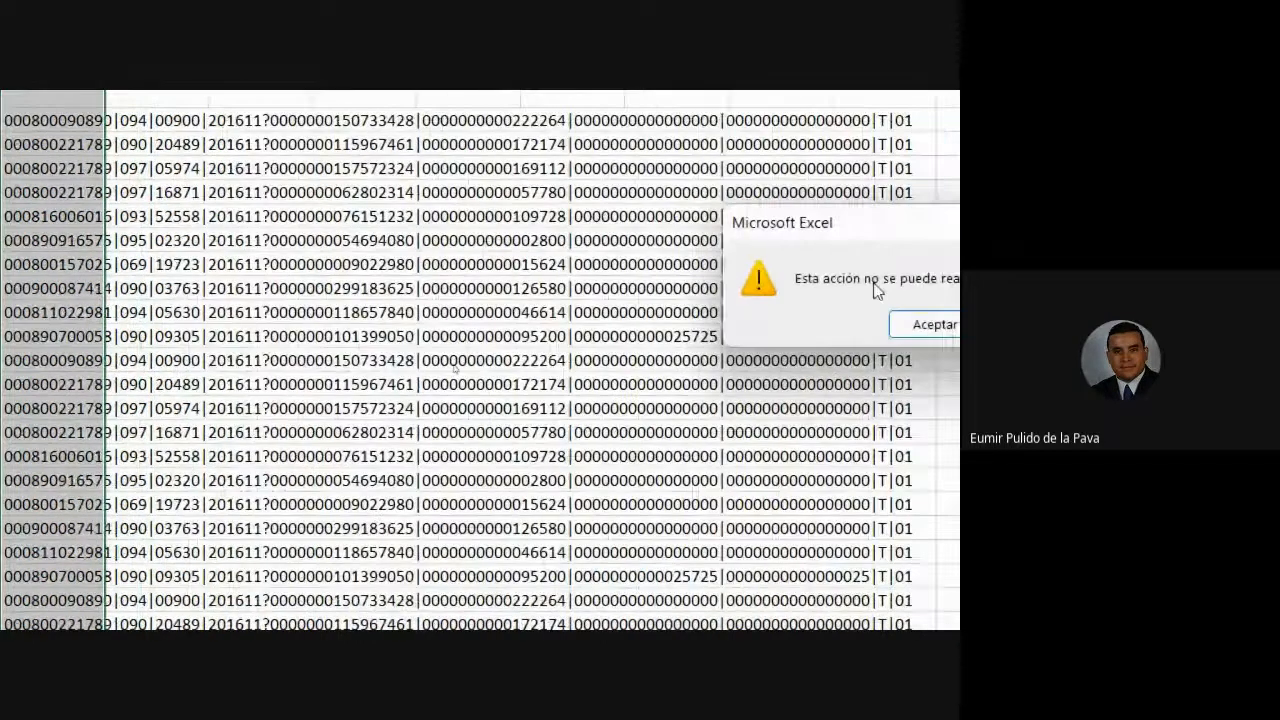
left_click(922, 324)
left_click(100, 122)
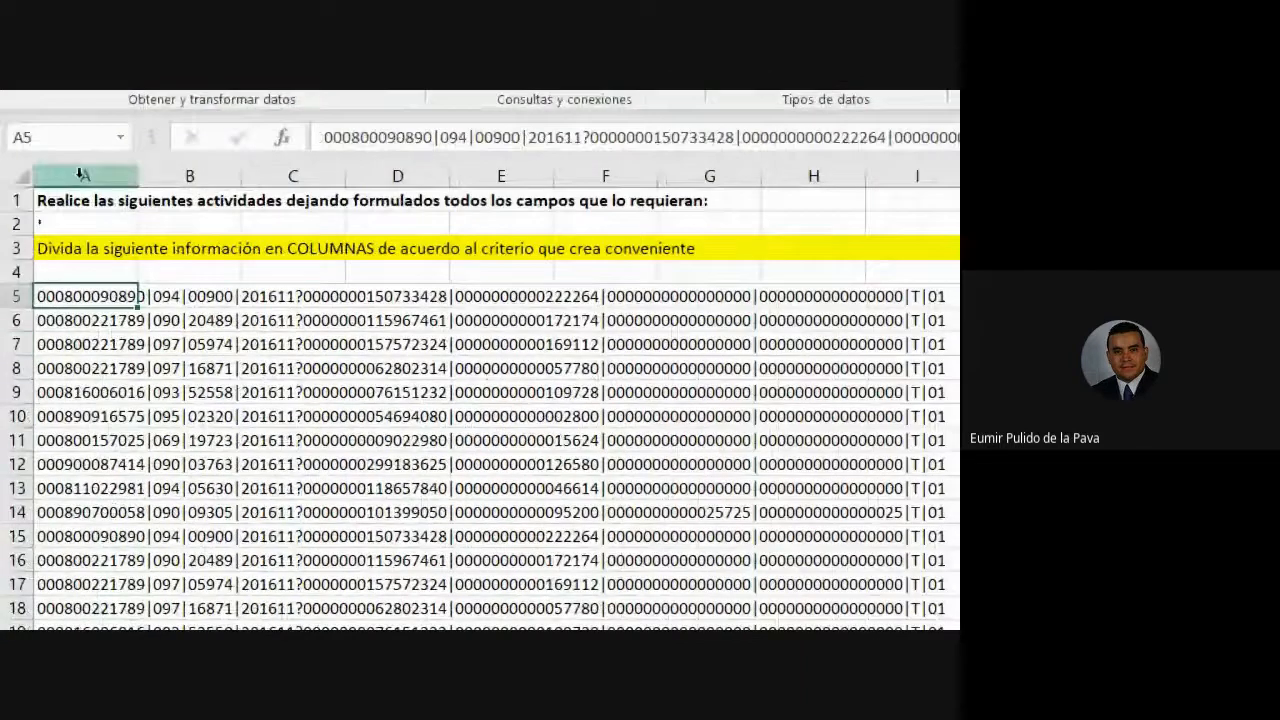
left_click(88, 177)
scroll(446, 536, "down", 6)
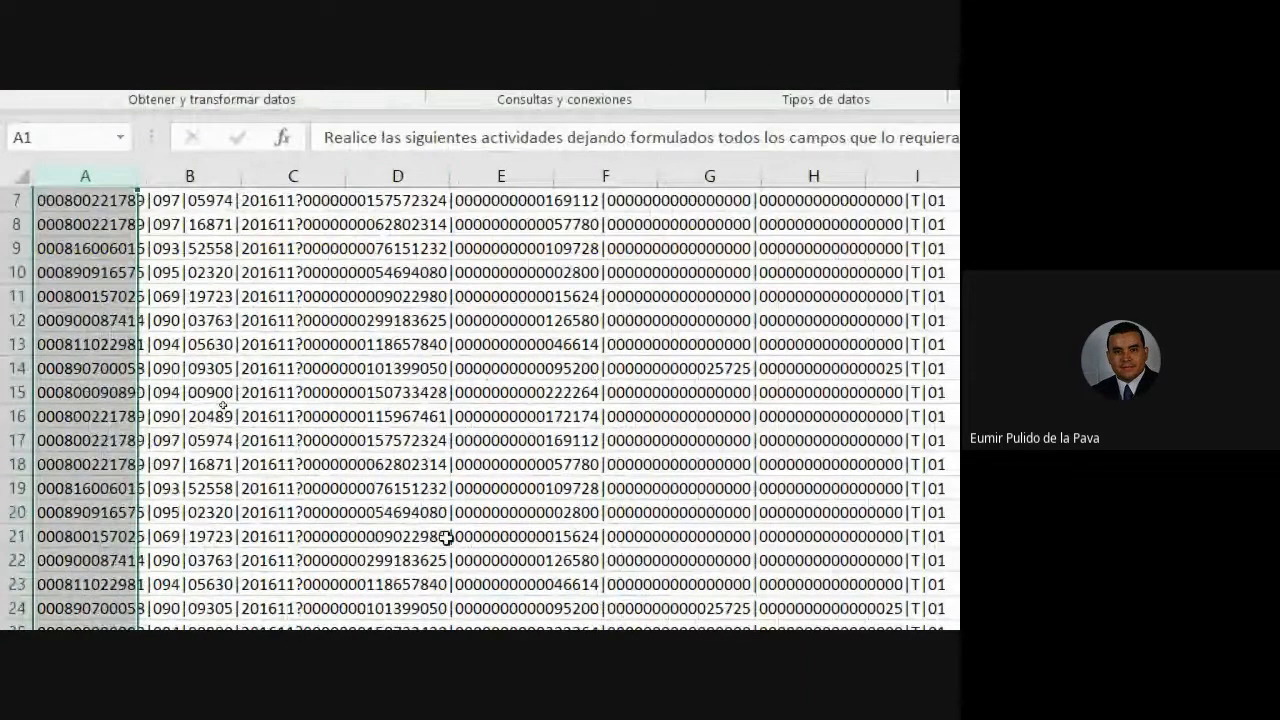
scroll(455, 534, "down", 4)
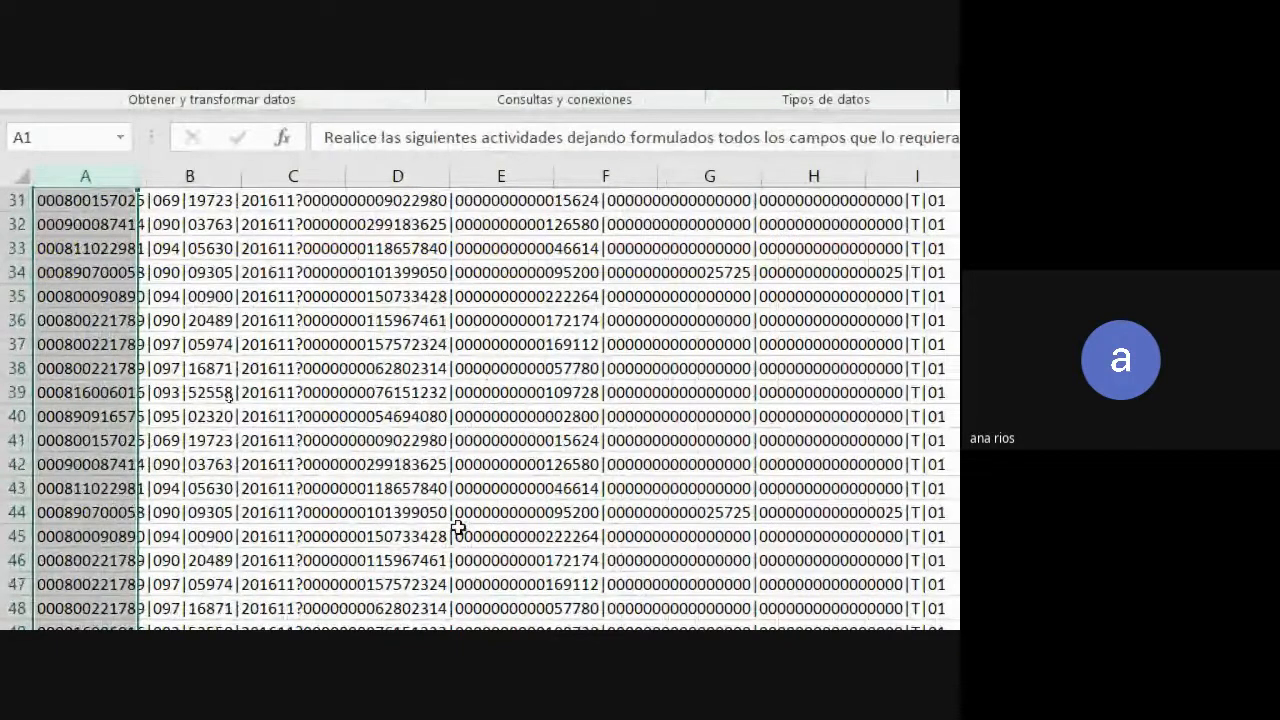
scroll(458, 527, "up", 6)
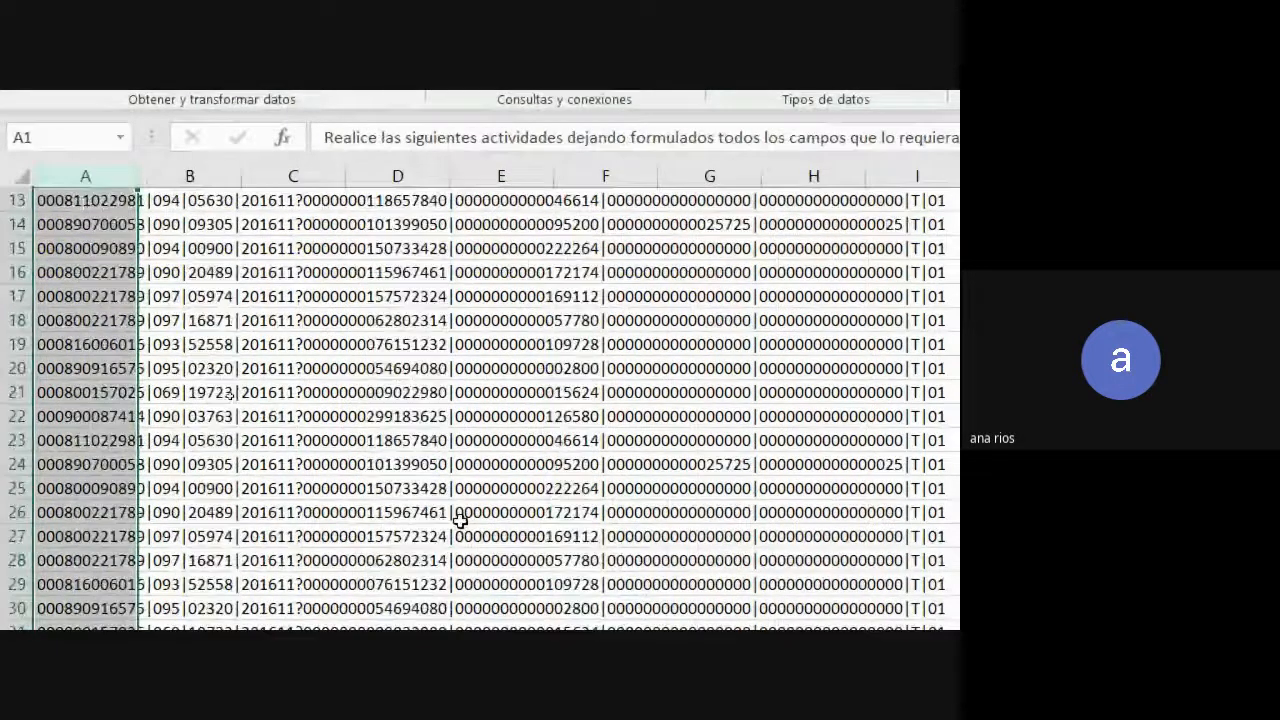
scroll(458, 520, "up", 4)
left_click(300, 296)
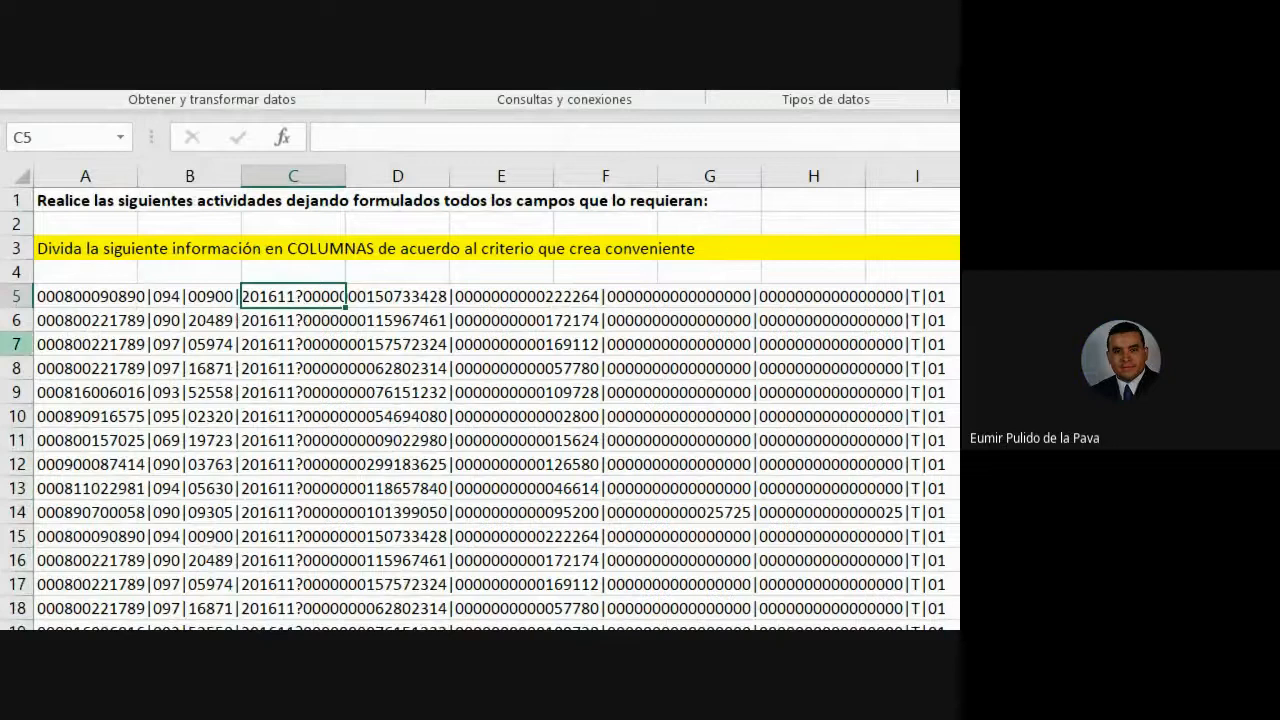
left_click(60, 177)
left_click(112, 296)
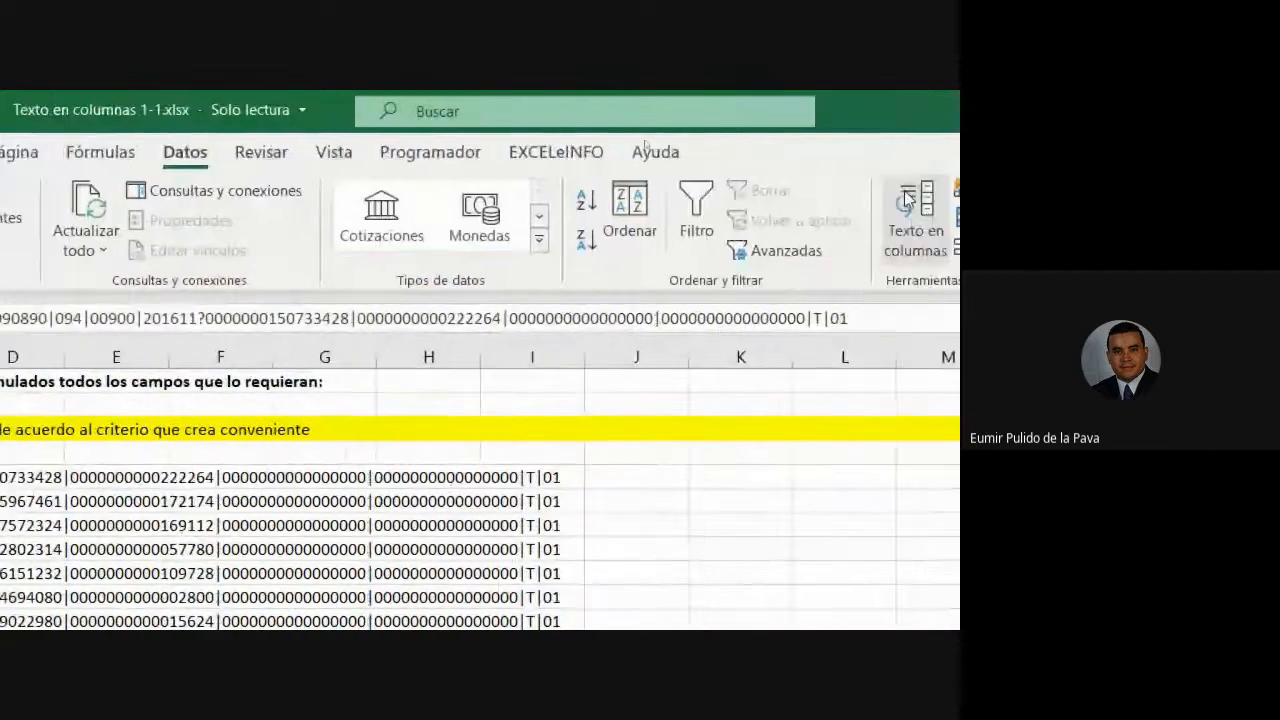
- Split the row 5 record into columns with Text to Columns using the | delimiter
left_click(818, 215)
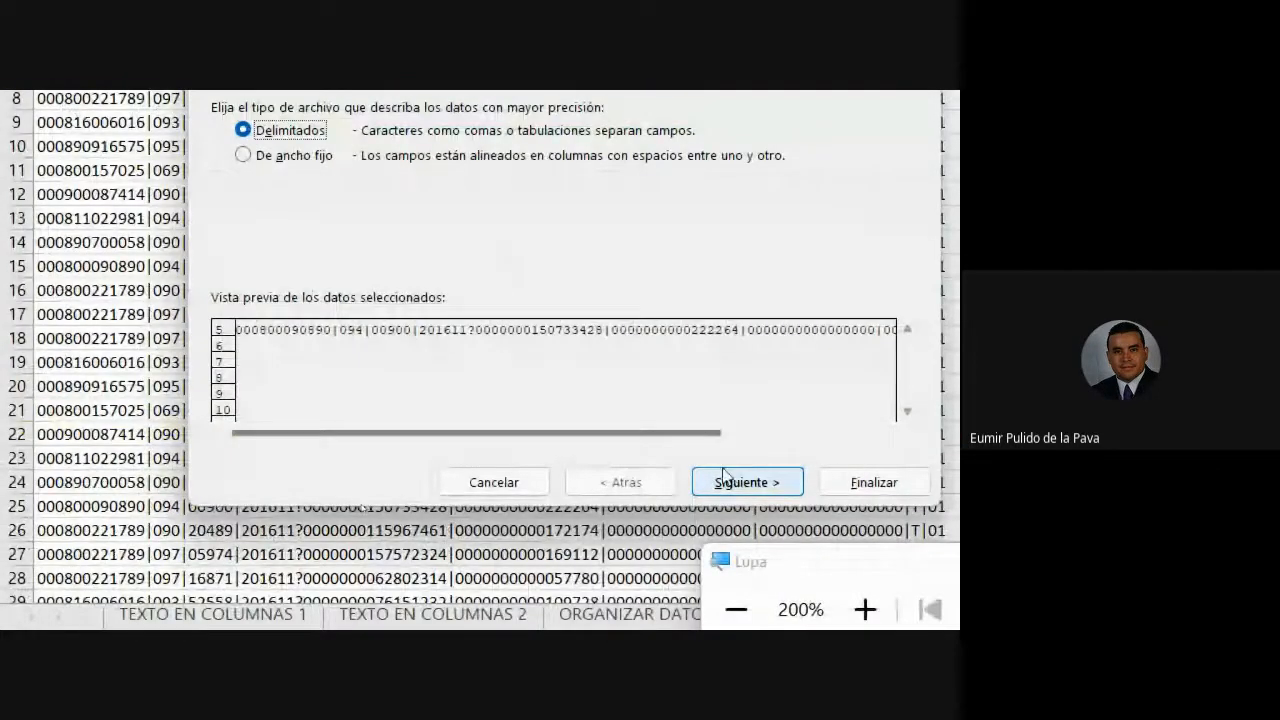
left_click(712, 486)
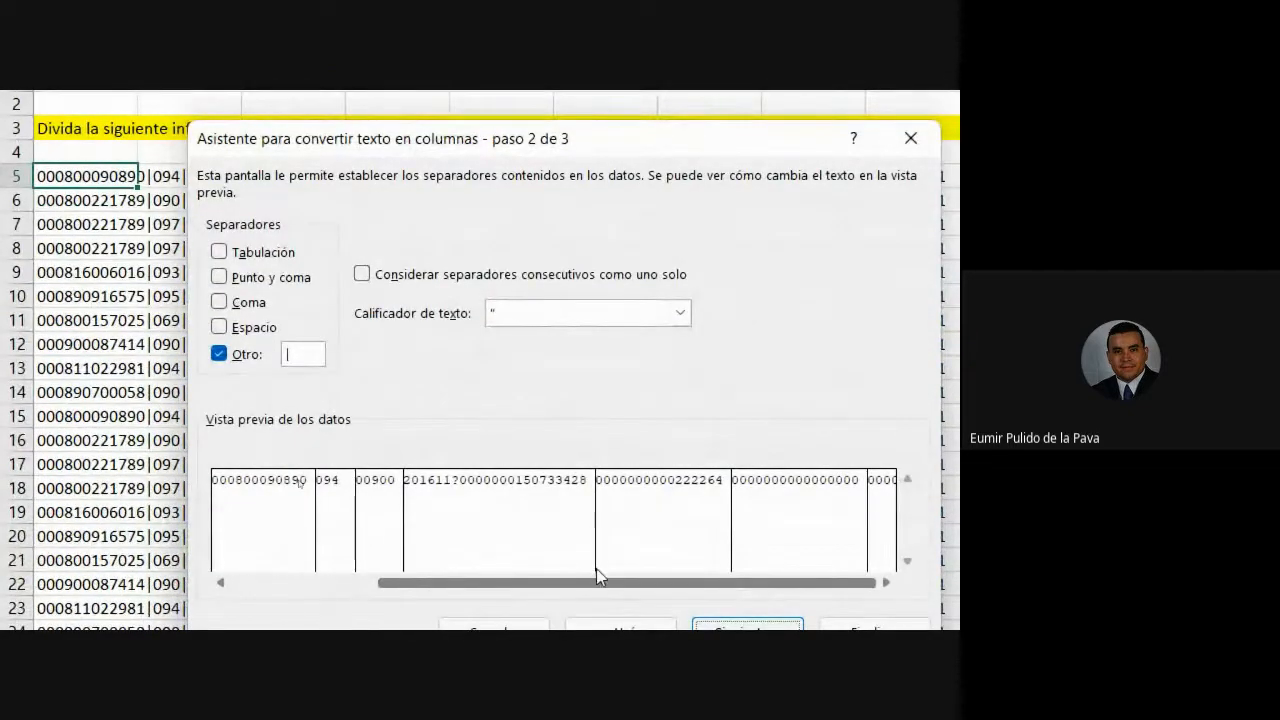
left_click(220, 356)
left_click(220, 356)
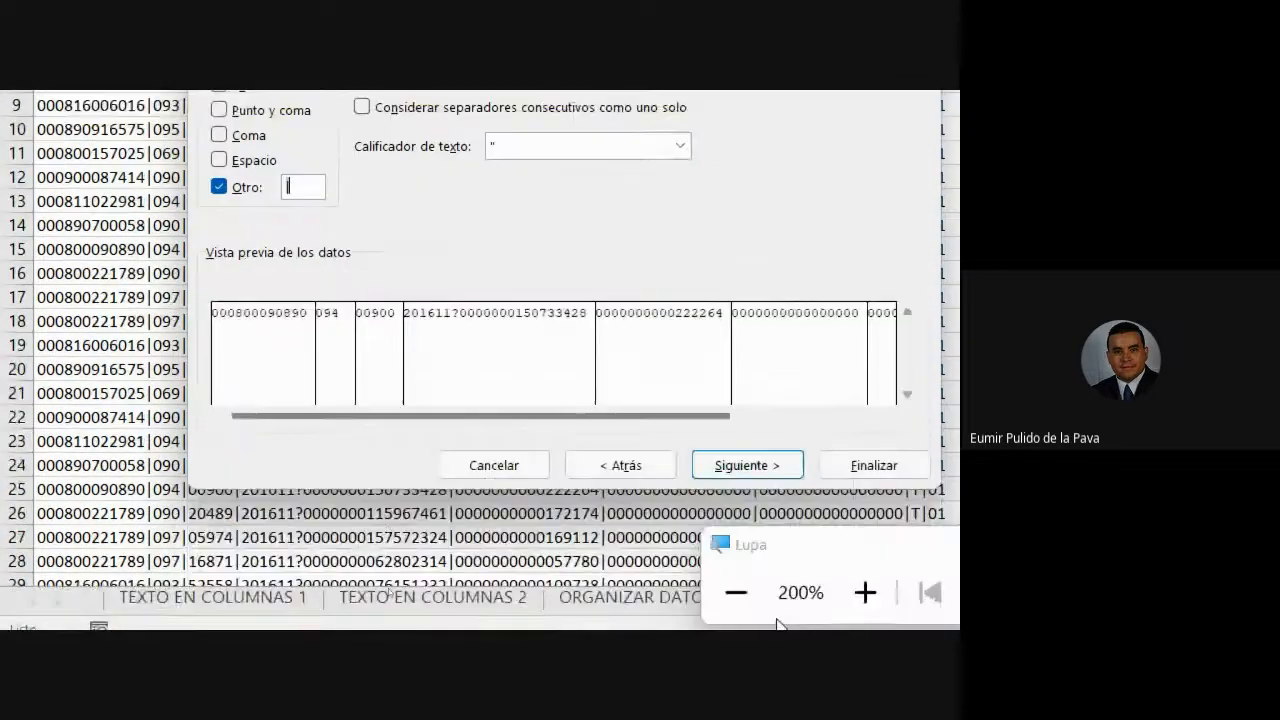
left_click(760, 470)
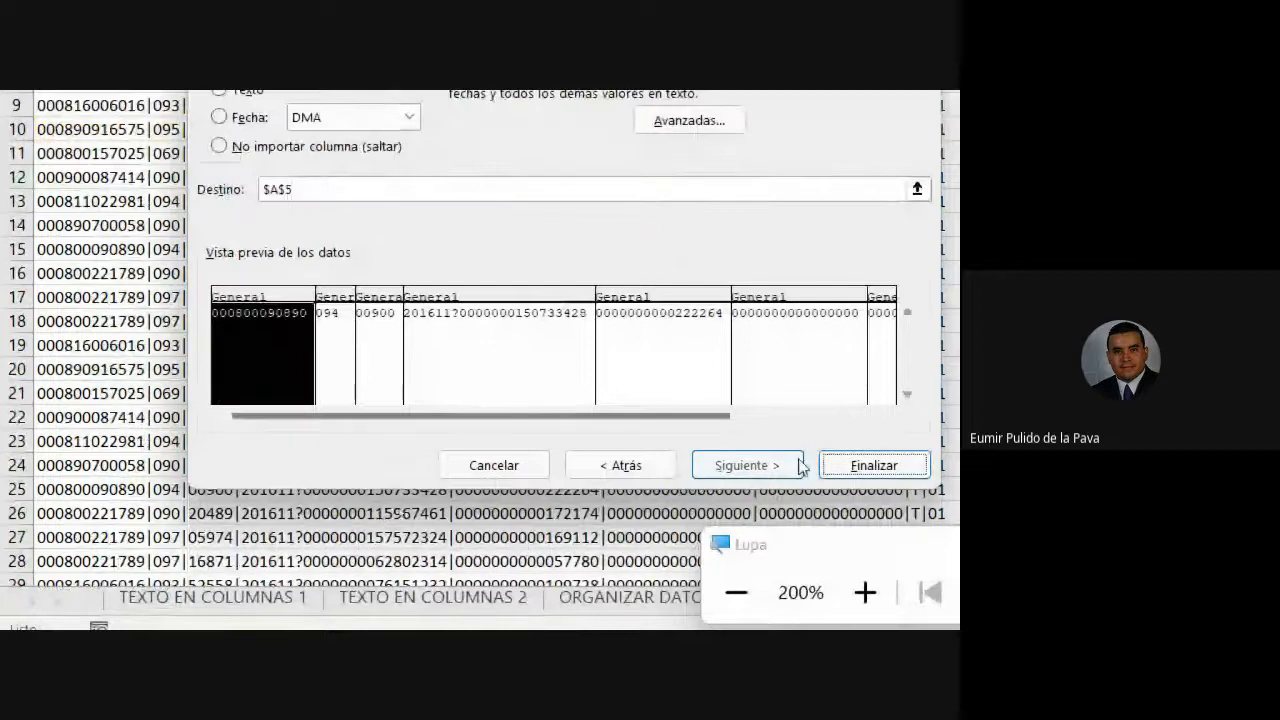
left_click(860, 468)
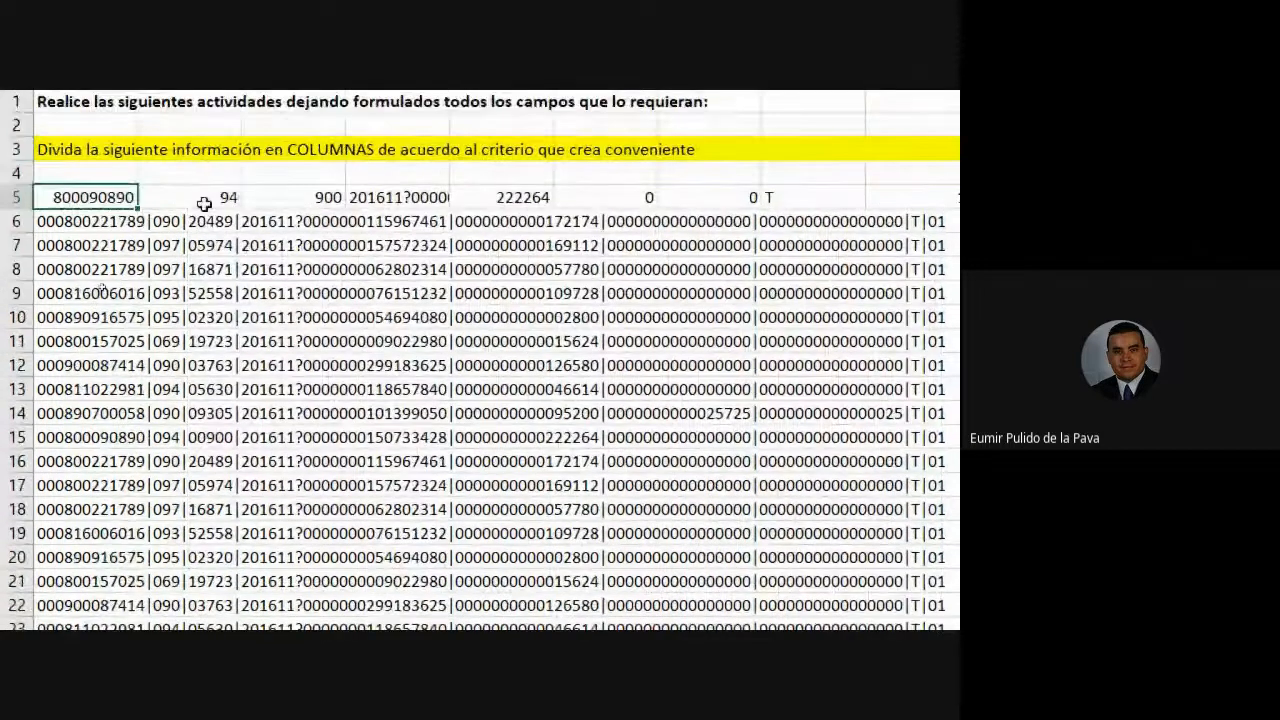
- Check the split values in B5 through I5 and autofit column D to its full value
left_click(200, 170)
left_click(291, 163)
left_click(386, 197)
left_click(505, 199)
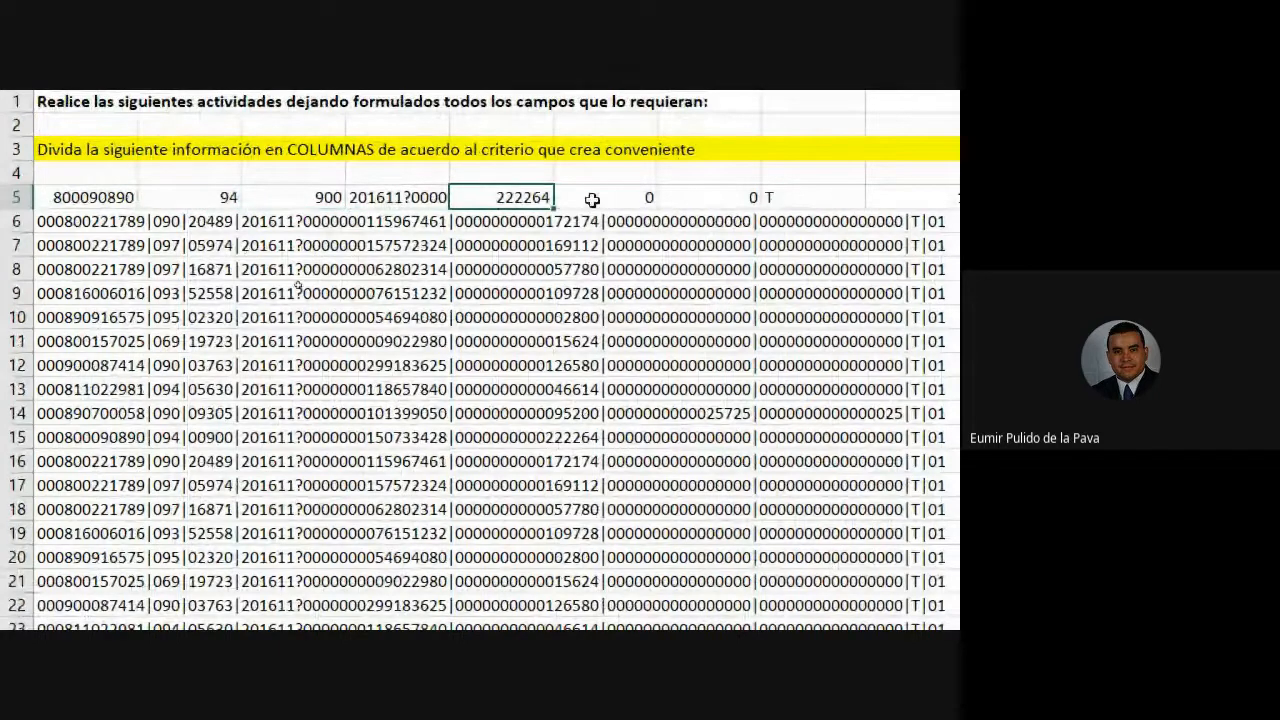
left_click(591, 199)
left_click(674, 197)
left_click(798, 198)
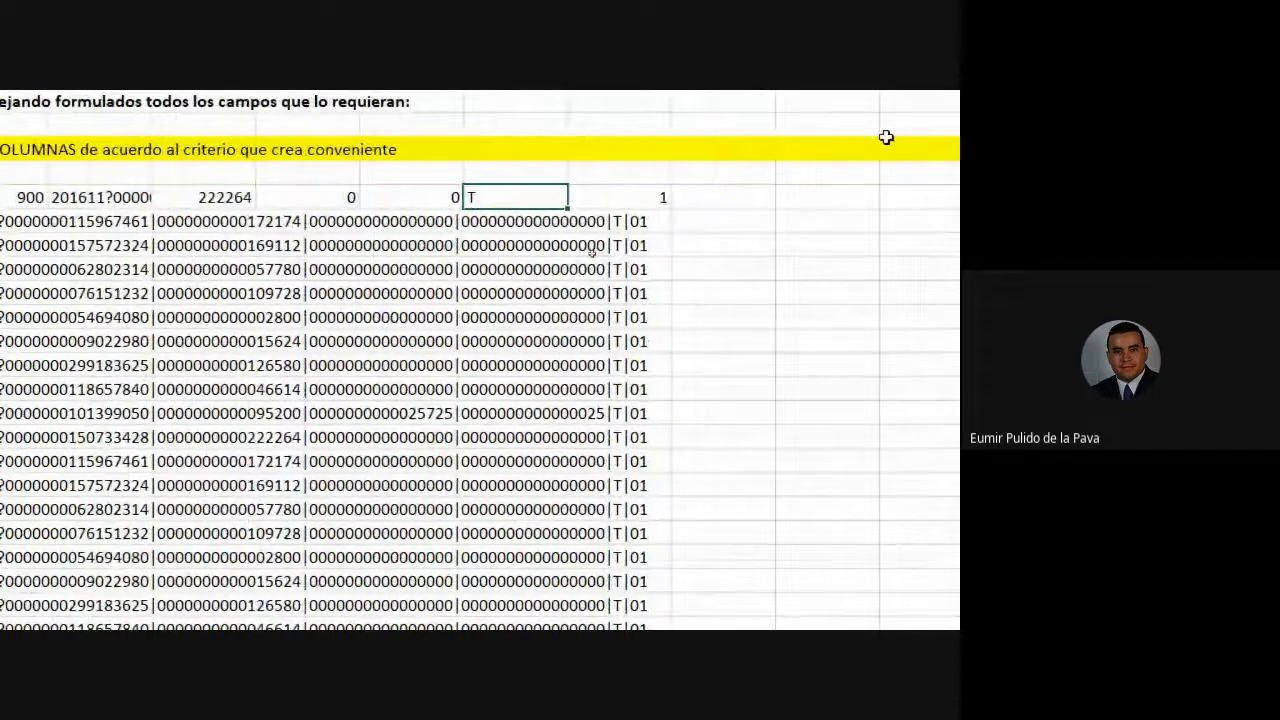
left_click(957, 204)
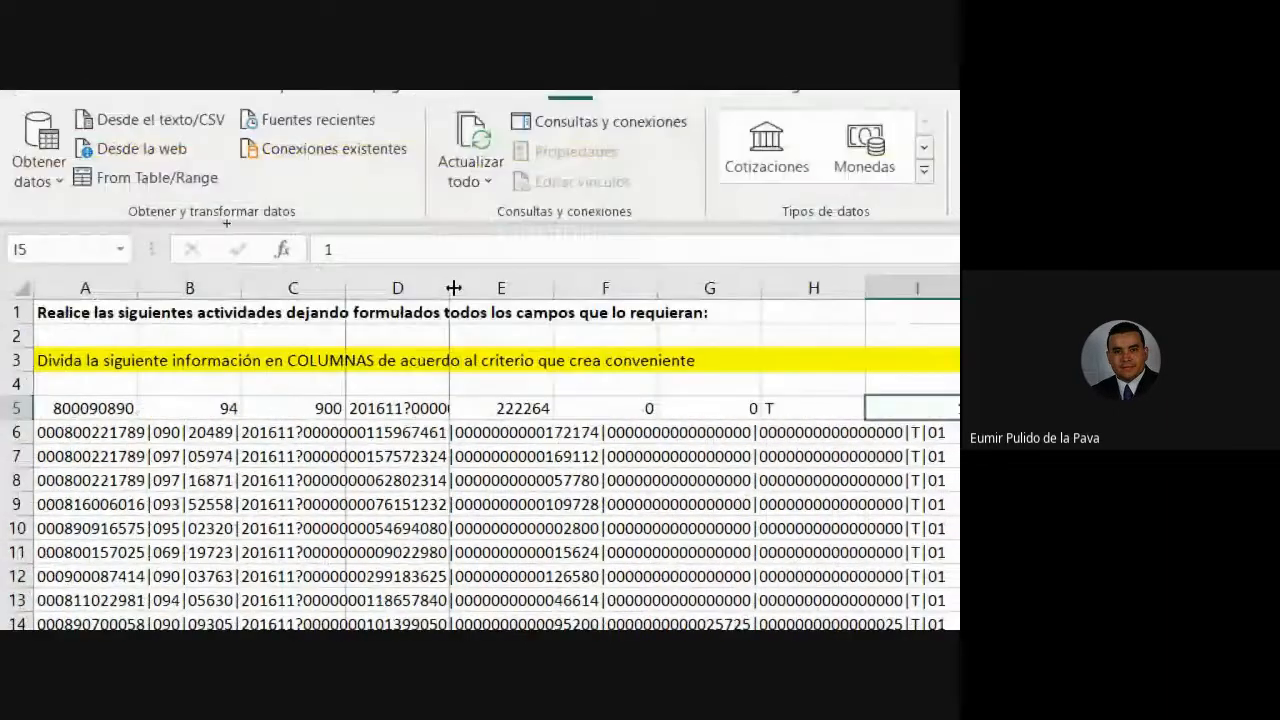
double_click(451, 288)
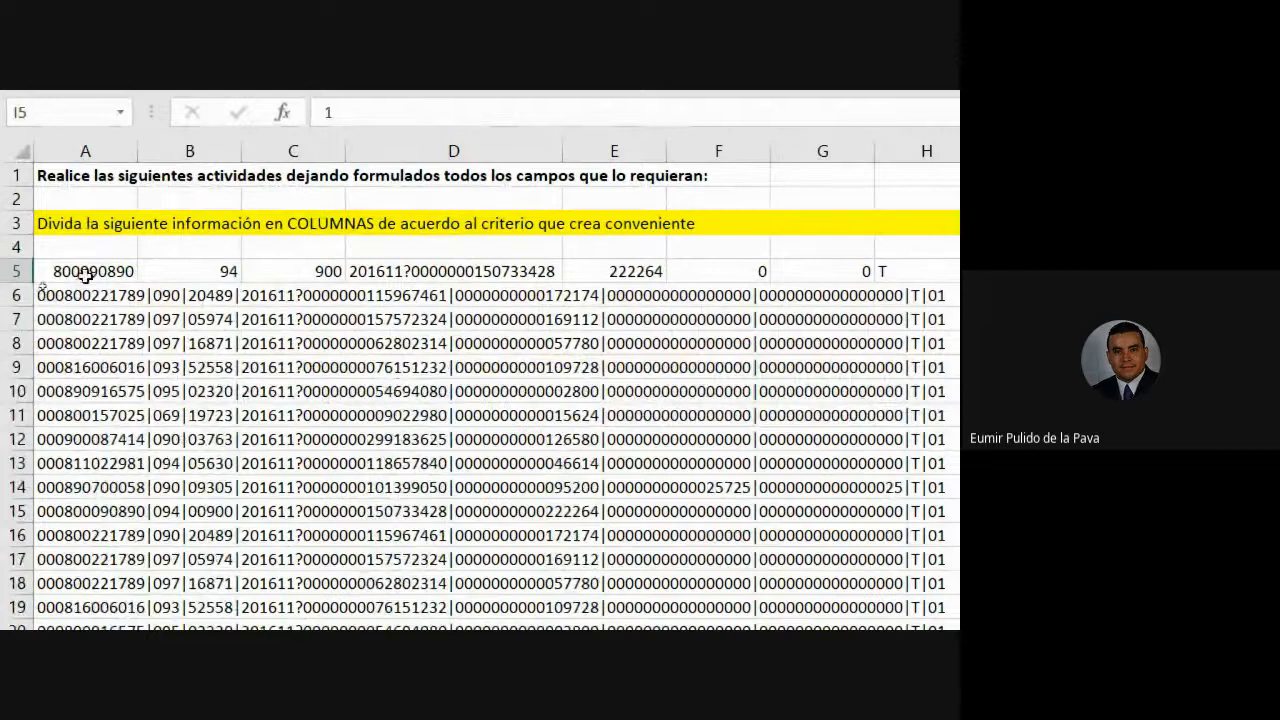
- Compare the split A5:I5 values with the still-unsplit records in rows 6 and 7
left_click_drag(86, 272, 563, 273)
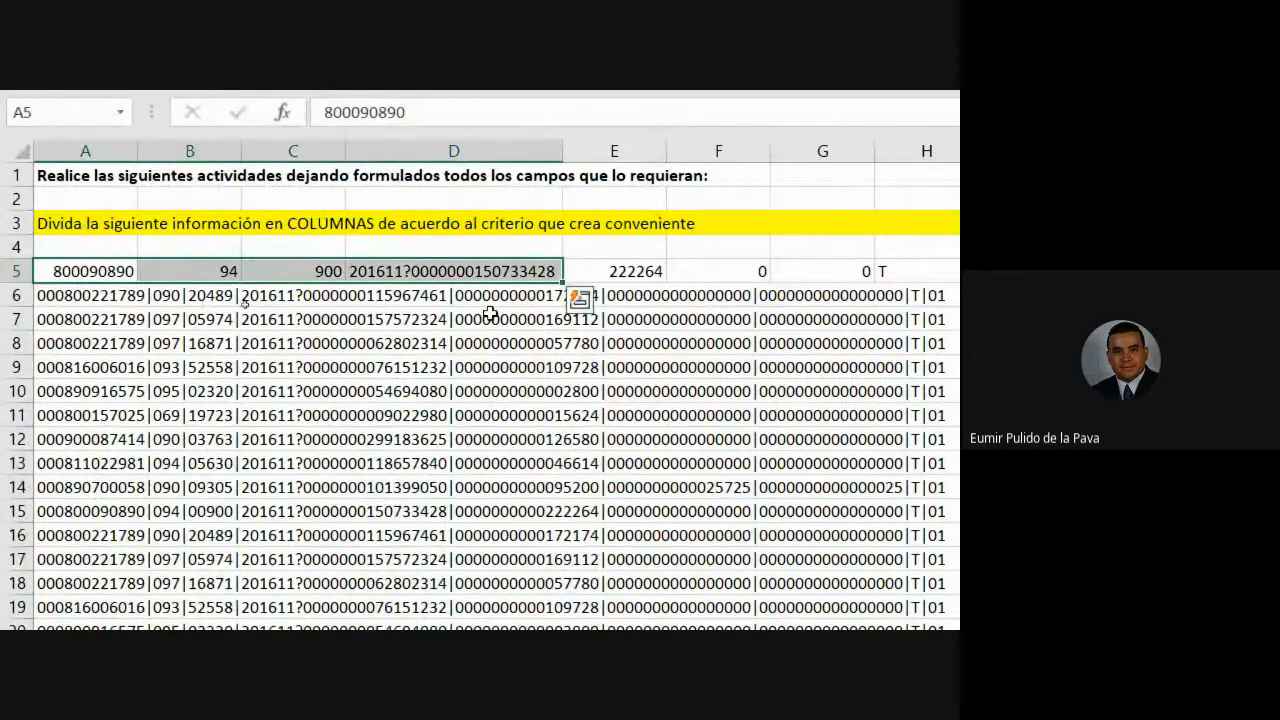
left_click(494, 318)
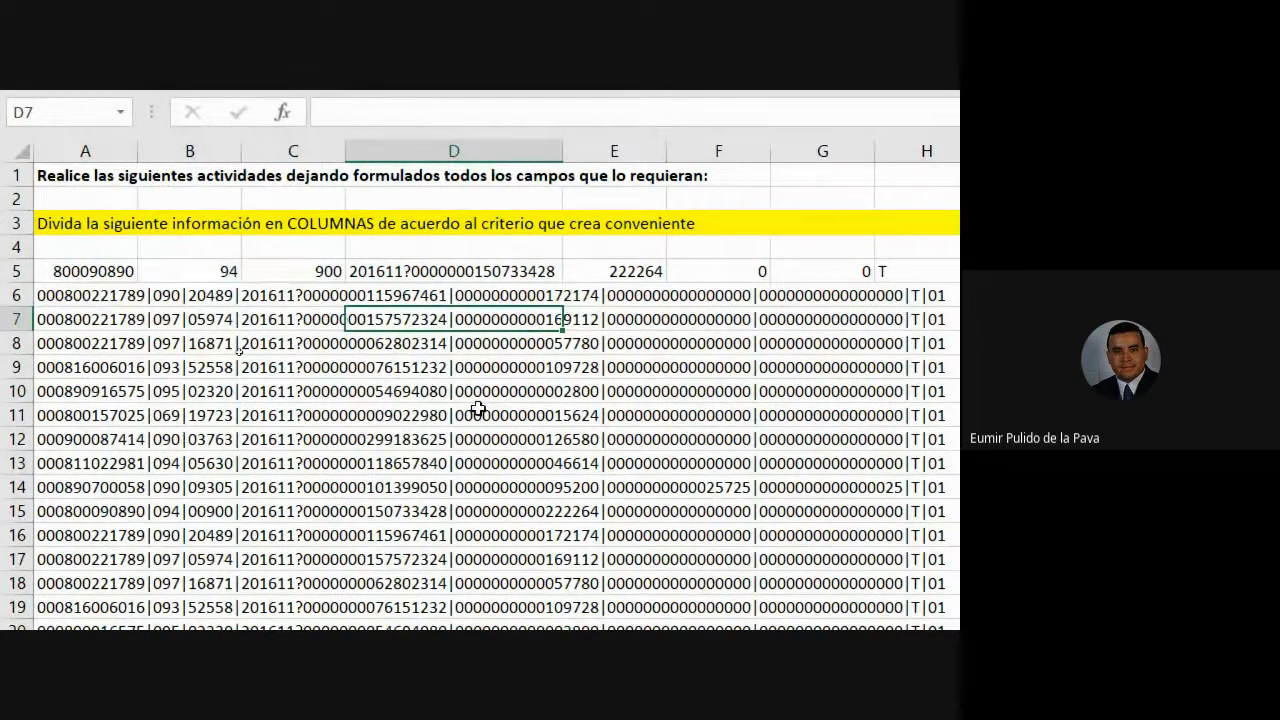
scroll(709, 419, "right", 3)
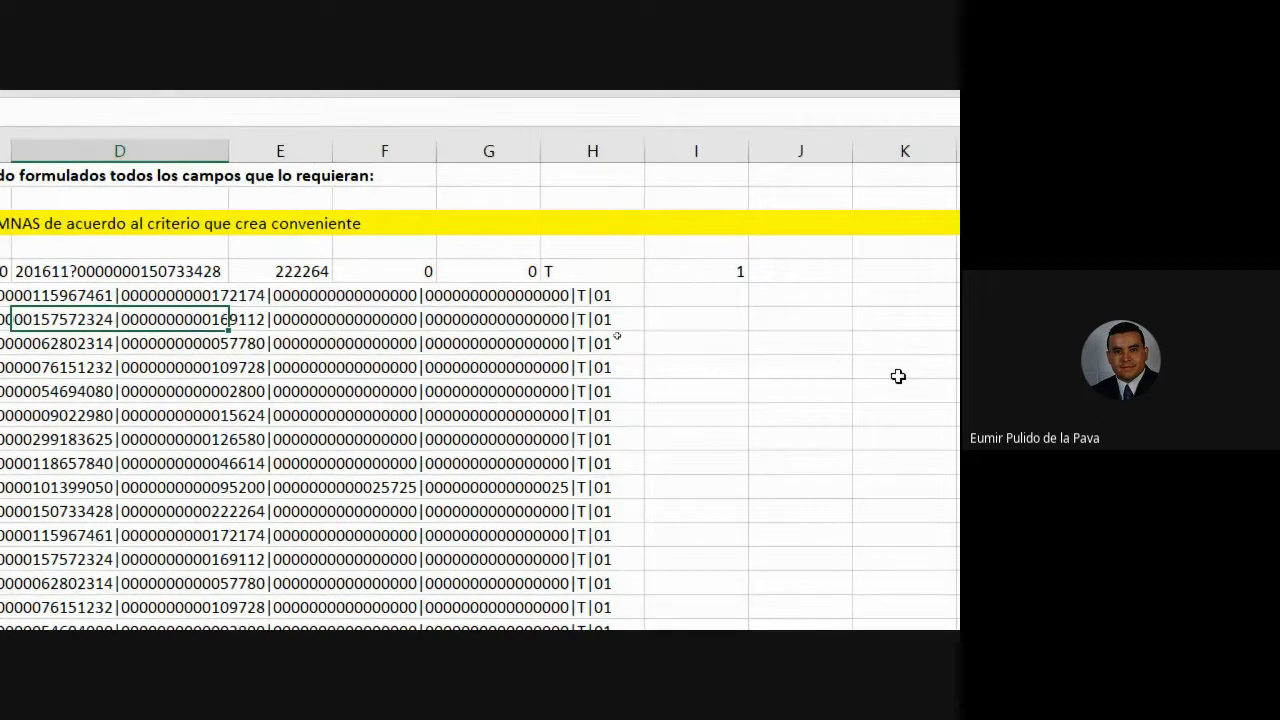
left_click(304, 296)
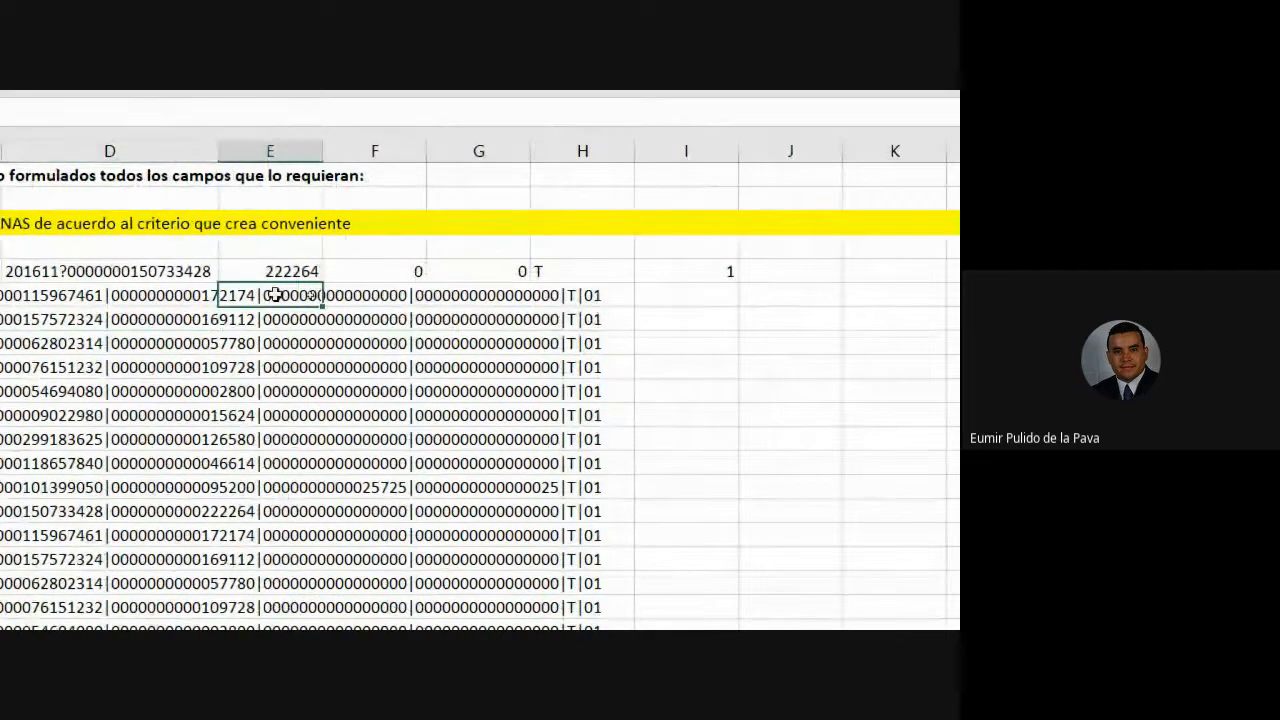
left_click(380, 266)
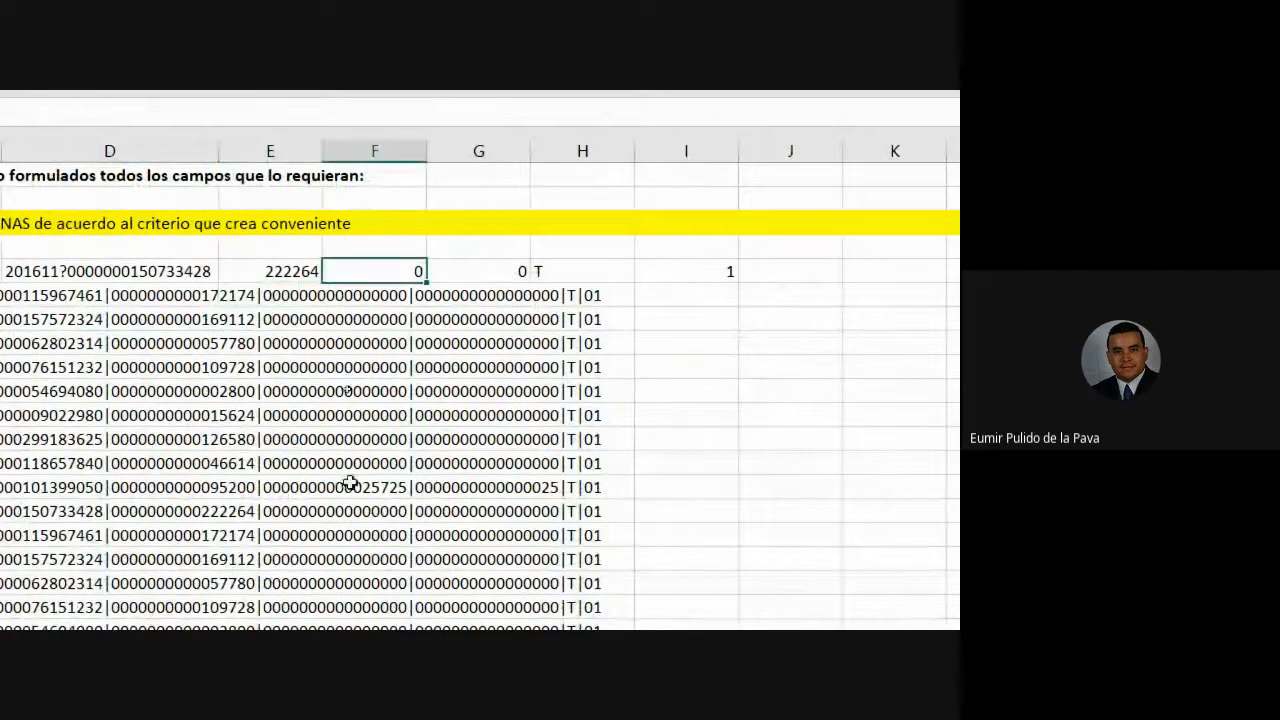
key("Right")
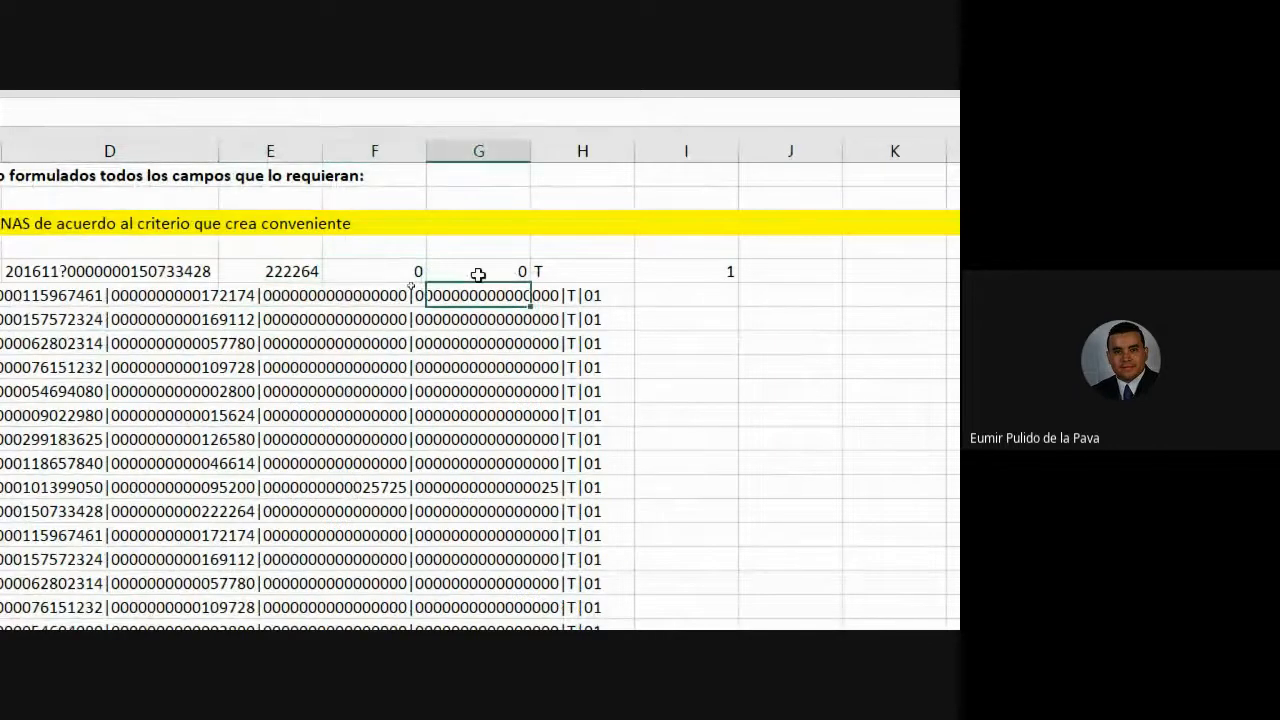
left_click(576, 276)
left_click(703, 267)
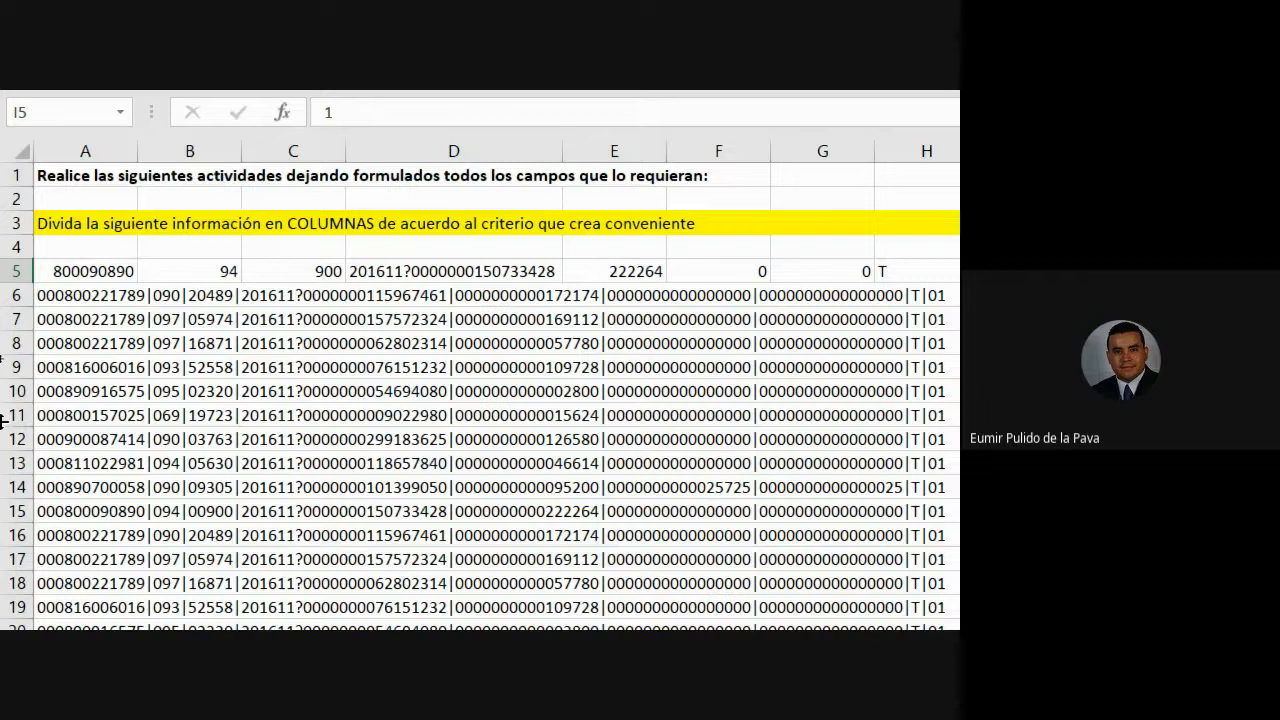
left_click_drag(90, 293, 937, 348)
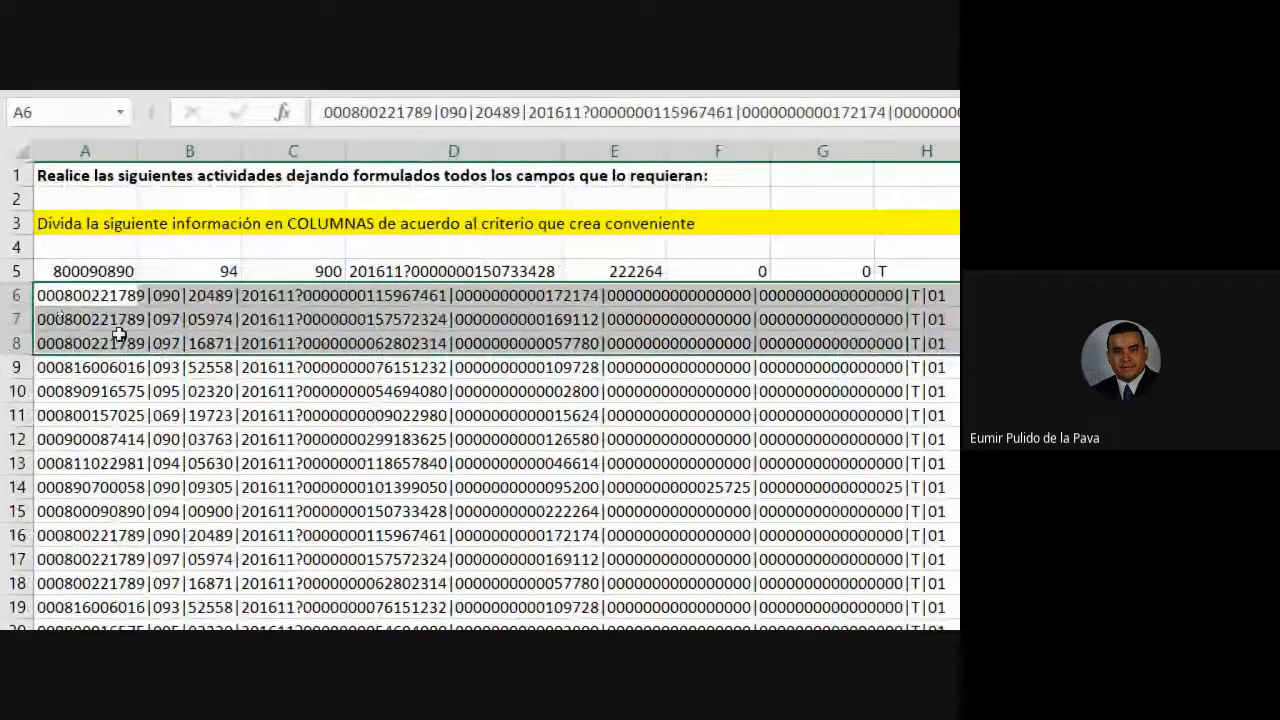
left_click_drag(106, 270, 774, 277)
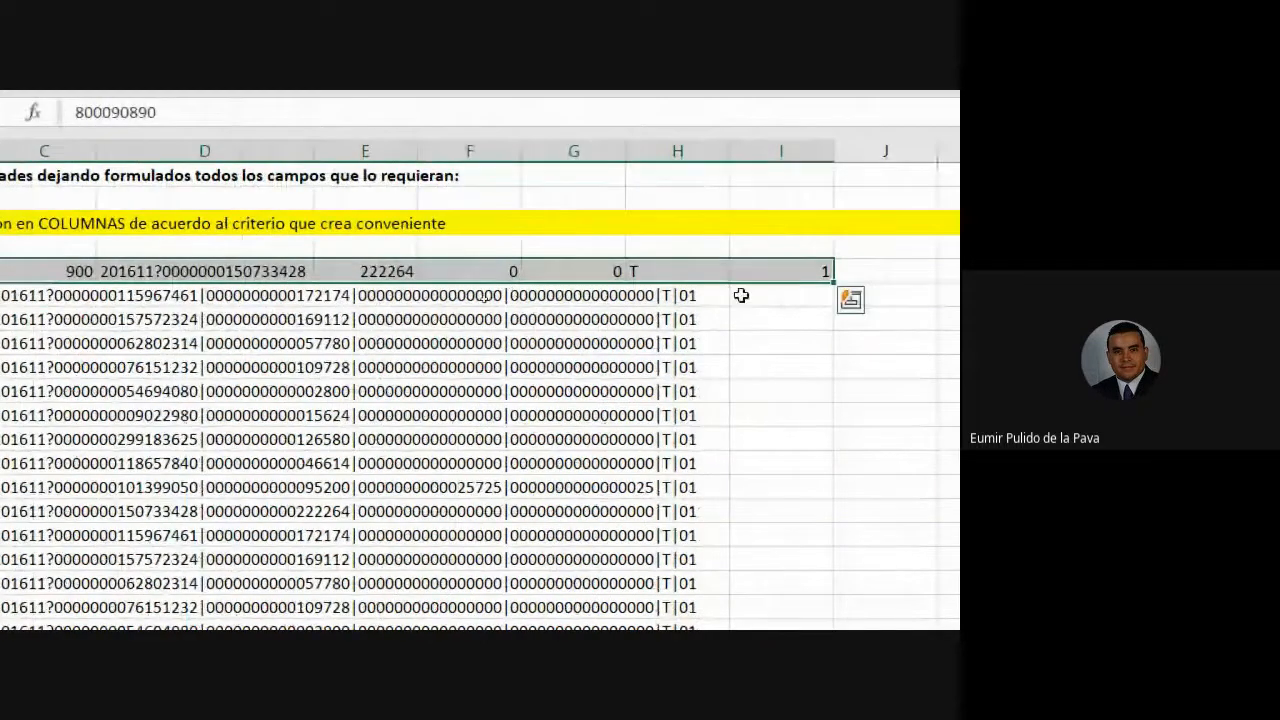
left_click(826, 296)
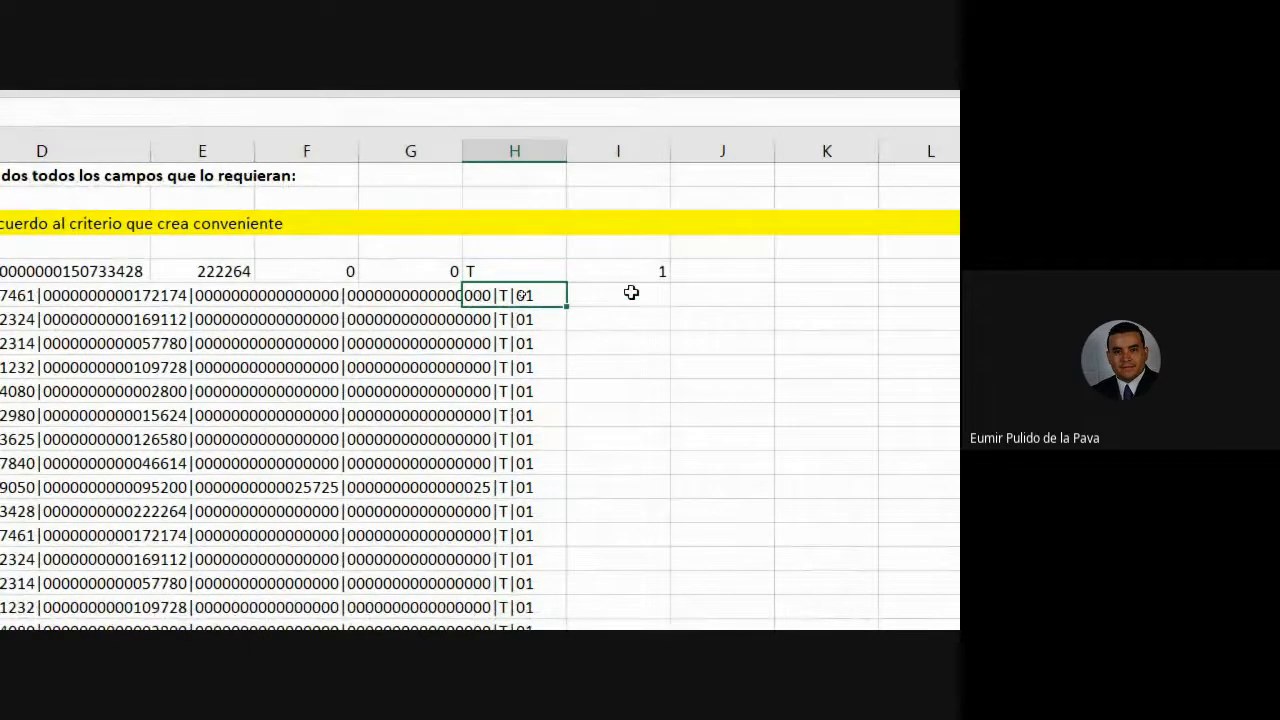
left_click(627, 280)
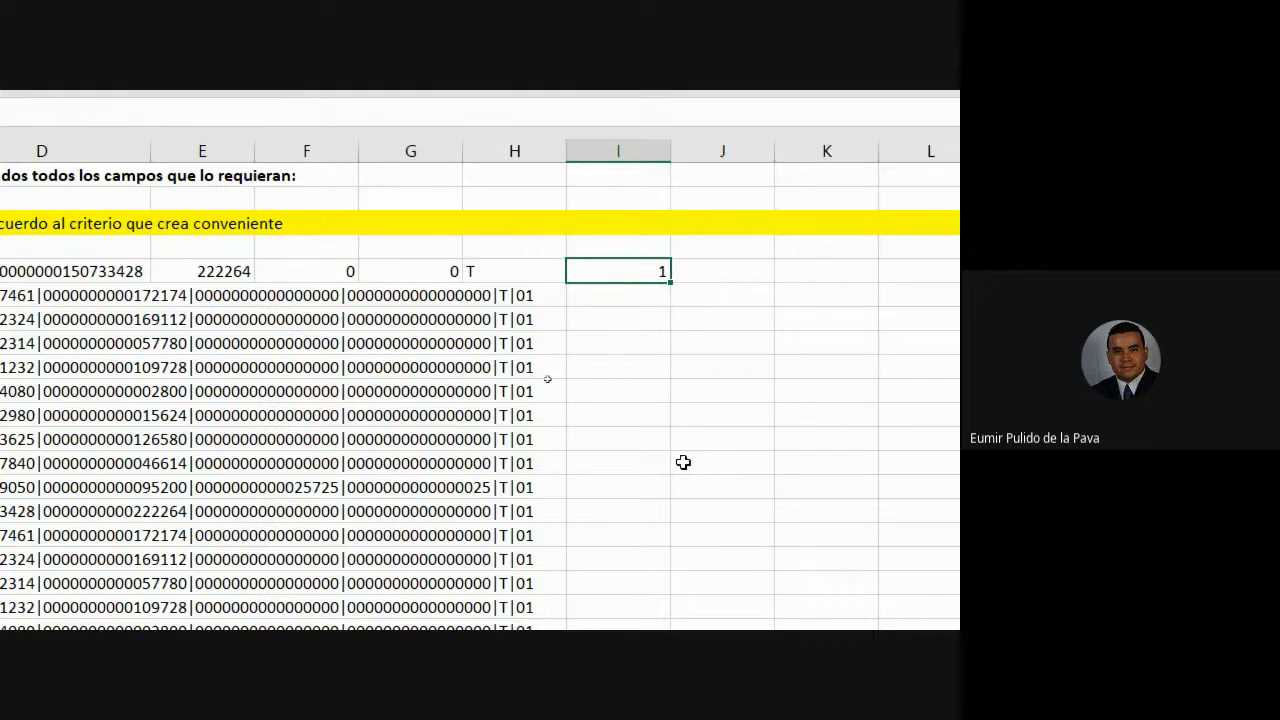
scroll(683, 462, "left", 2)
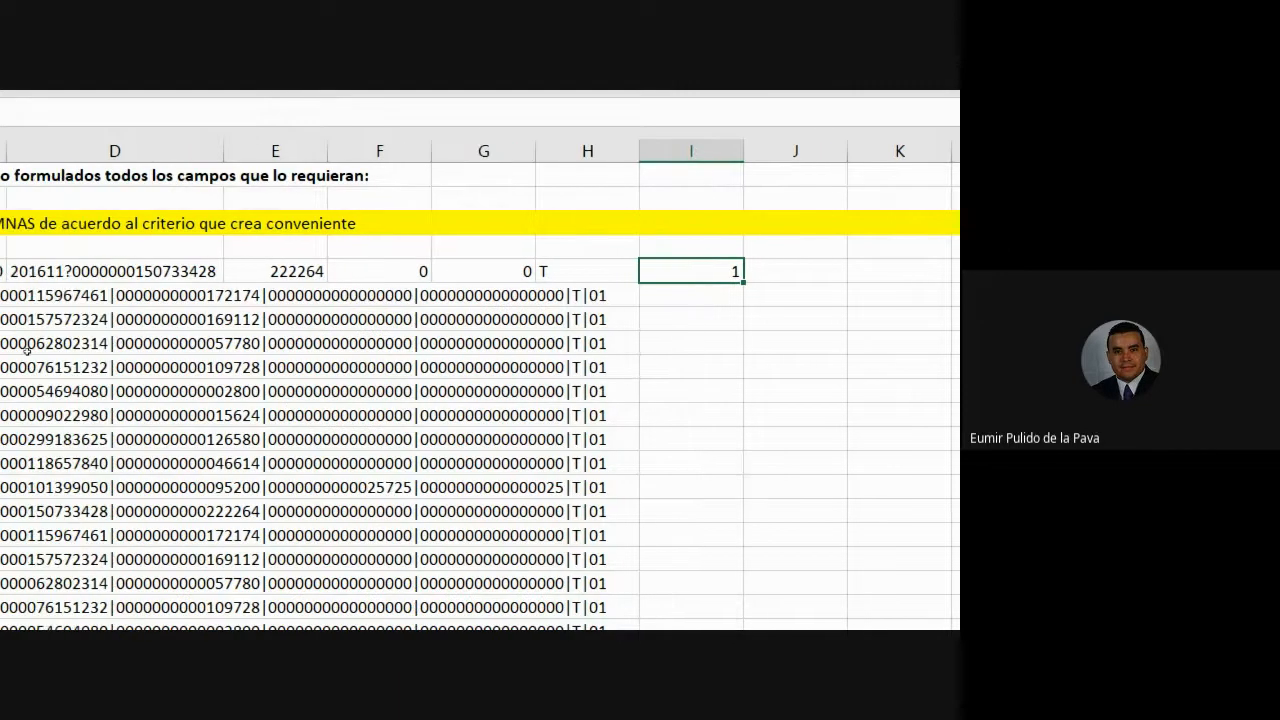
left_click(15, 270)
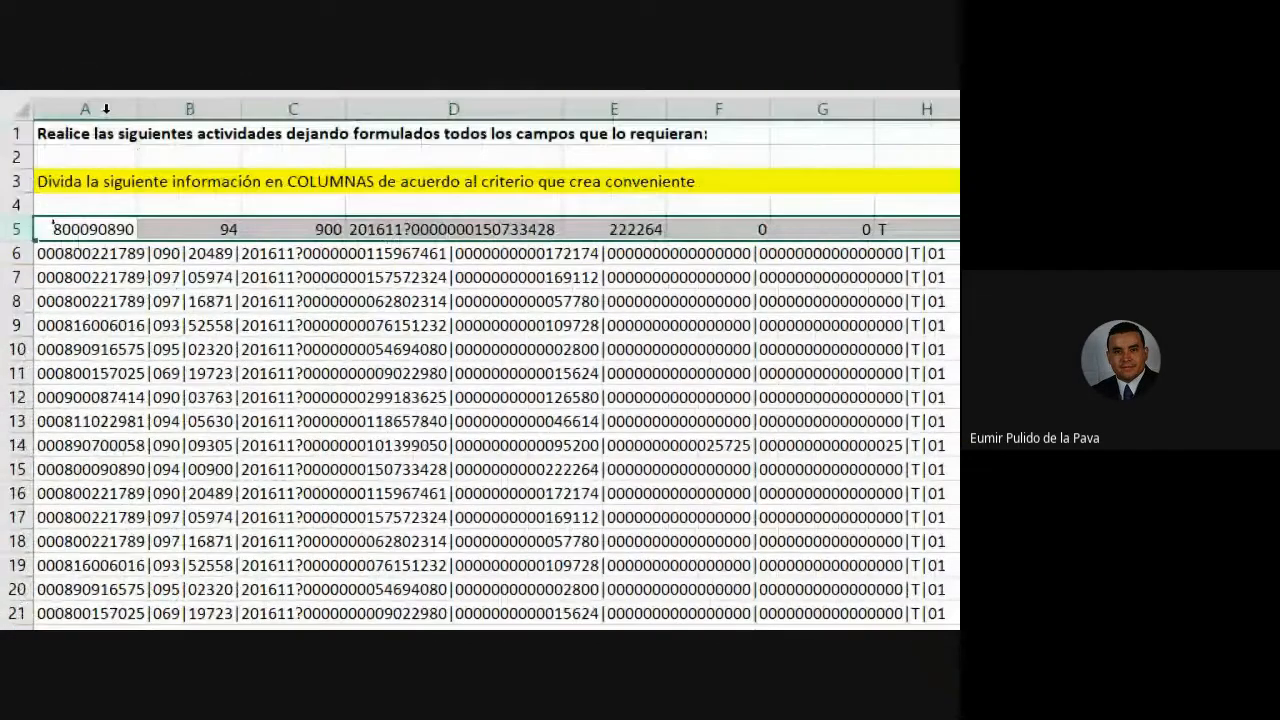
left_click(106, 108)
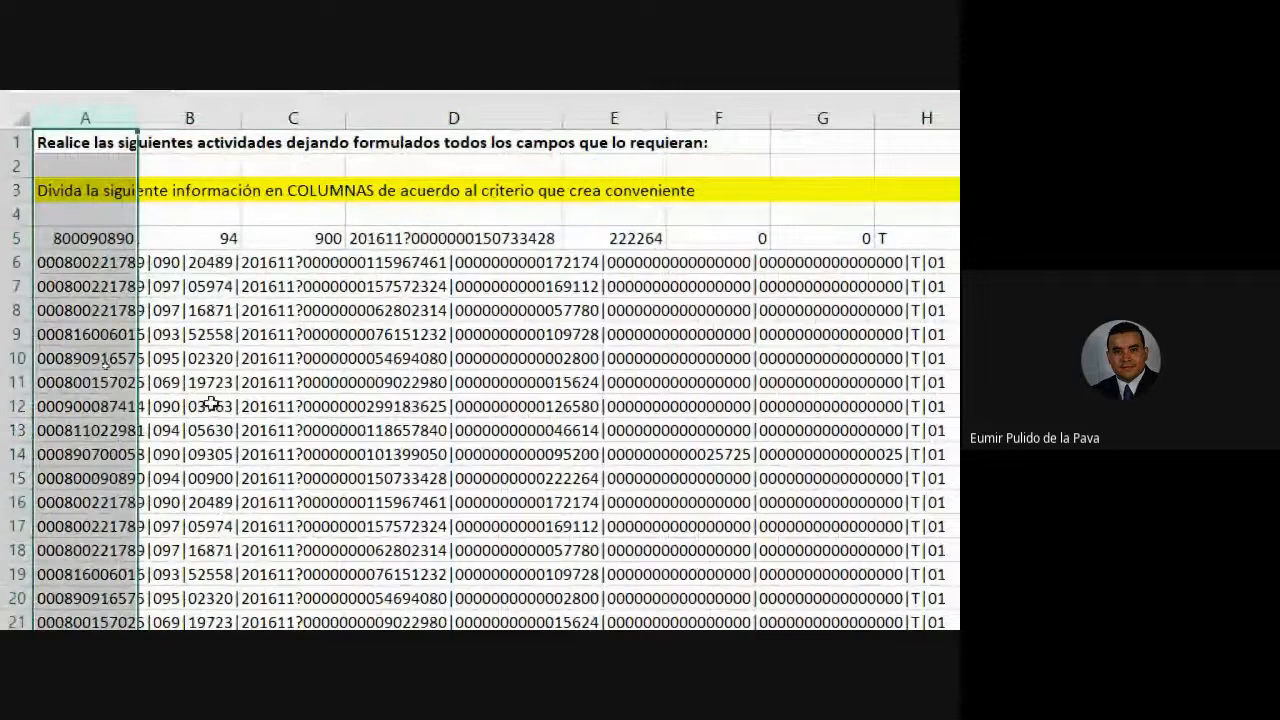
scroll(210, 403, "down", 9)
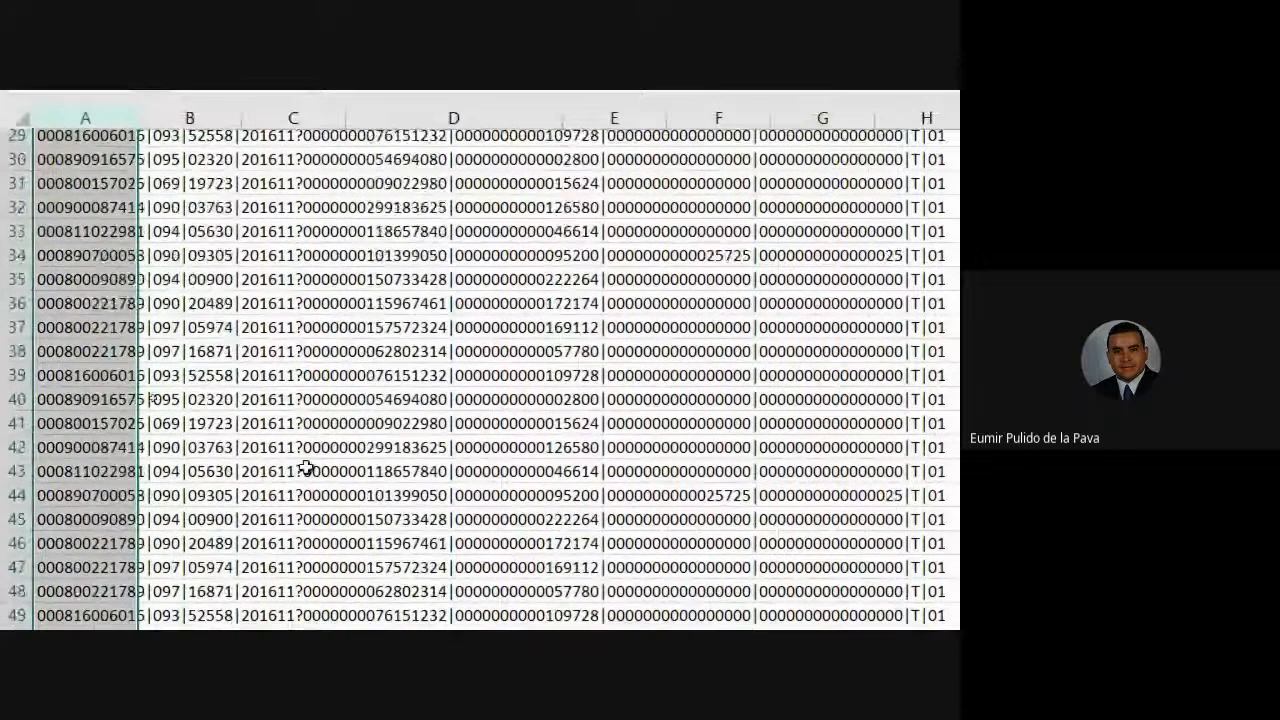
scroll(305, 468, "down", 4)
scroll(350, 466, "down", 6)
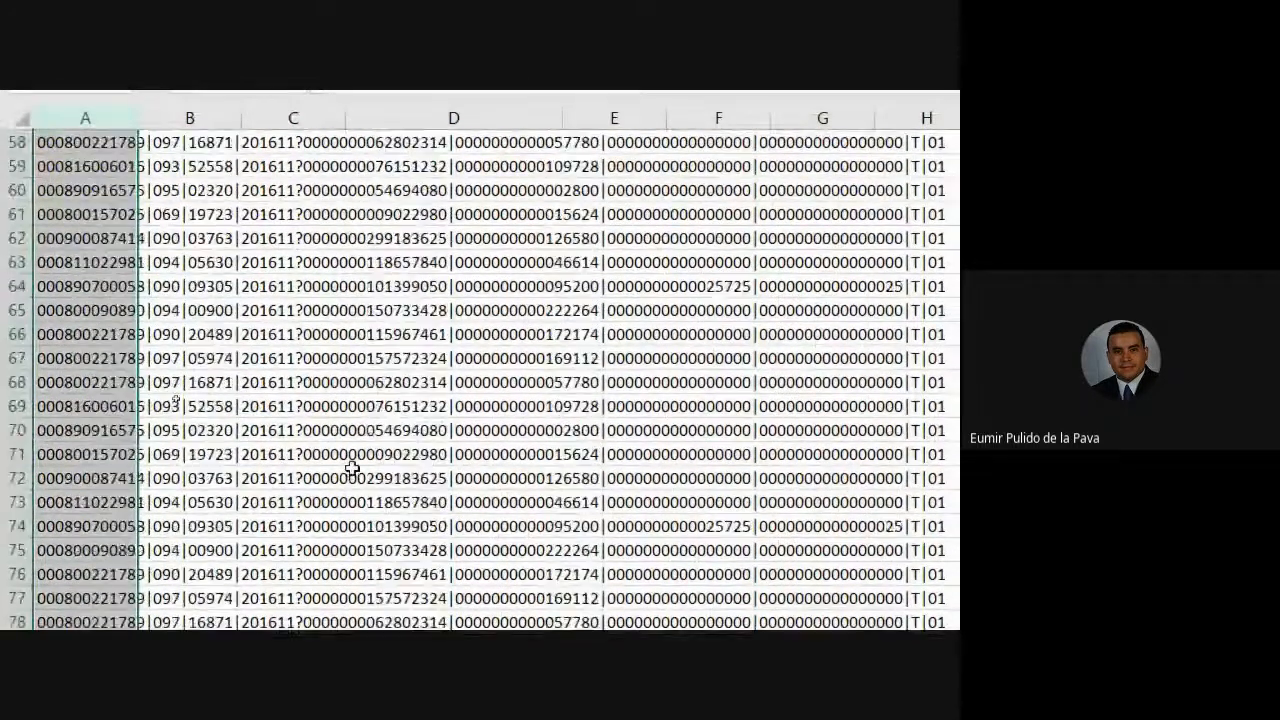
scroll(352, 466, "down", 4)
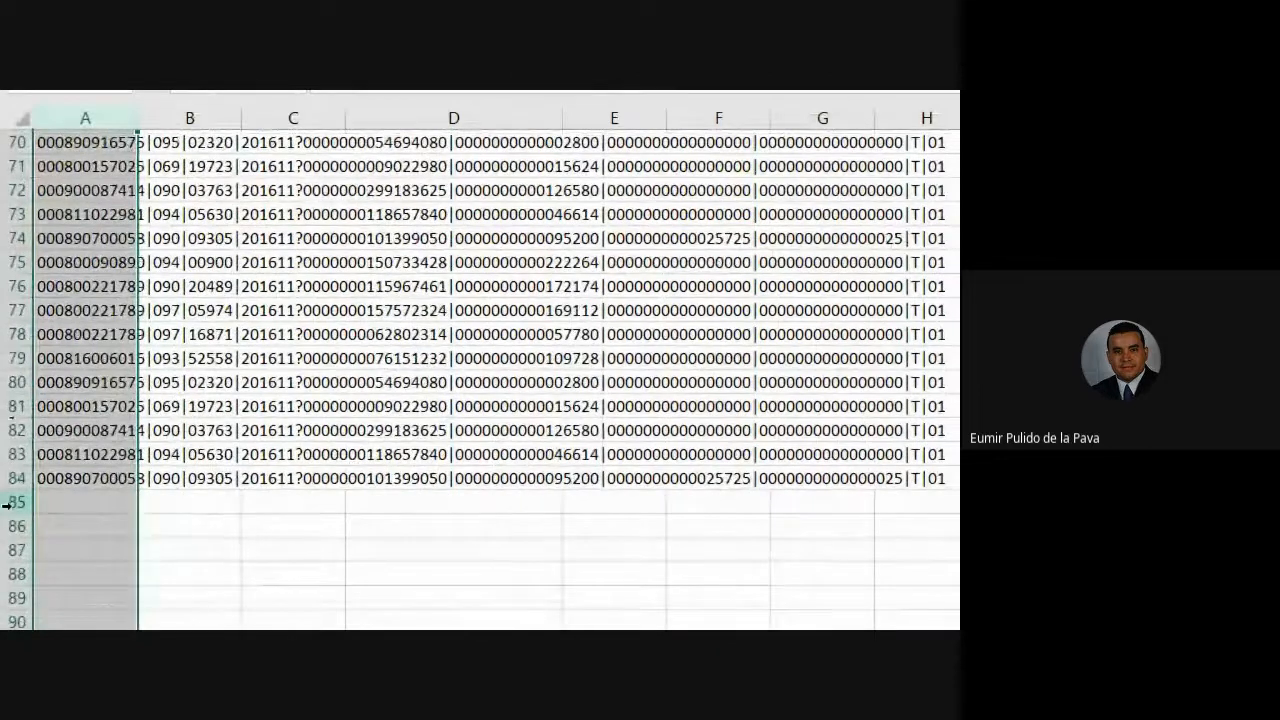
scroll(143, 483, "up", 4)
scroll(143, 484, "up", 18)
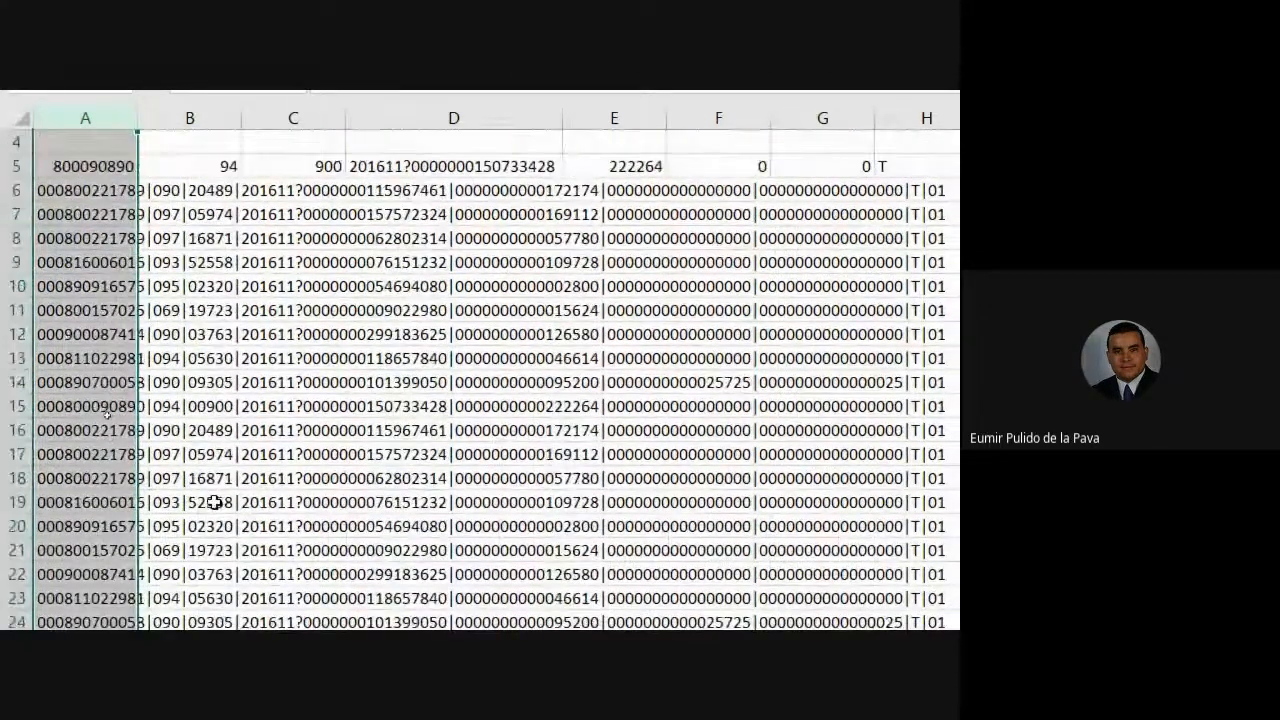
scroll(794, 249, "right", 3)
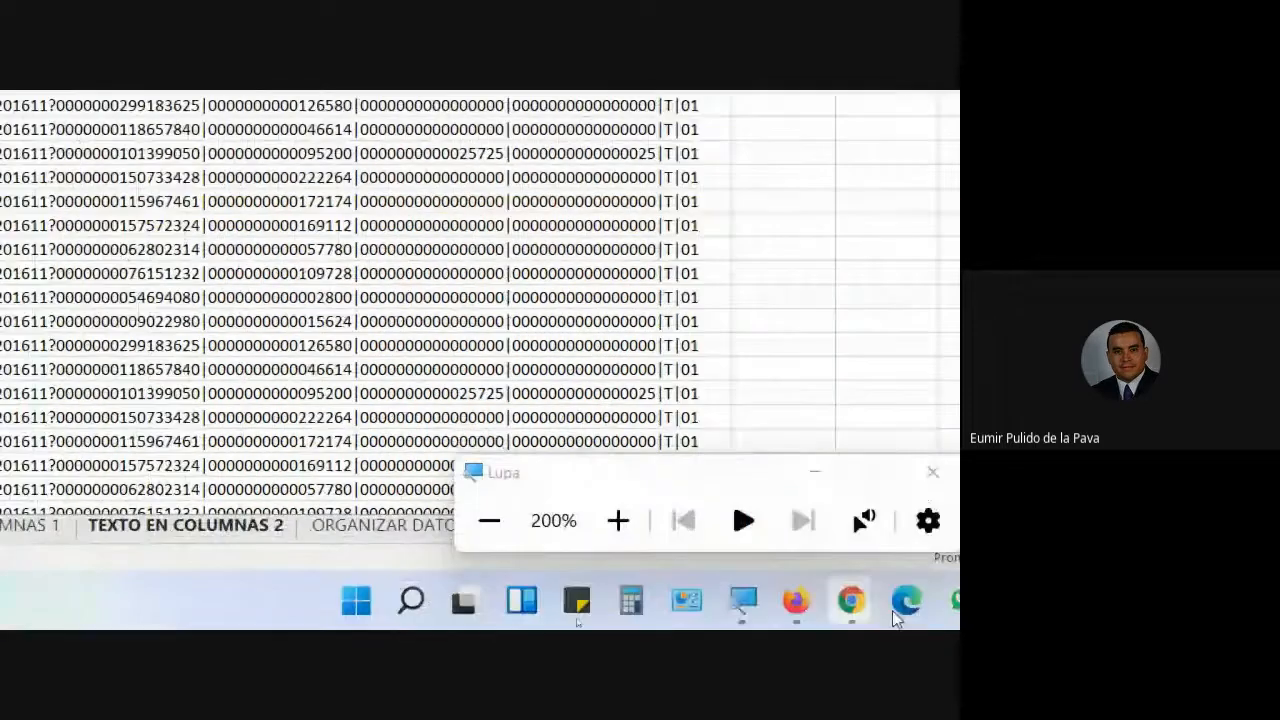
- Reset the magnification and highlight 'Archivo plano 1.txt' in the Firefox PDF guide
left_click(384, 522)
left_click(227, 403)
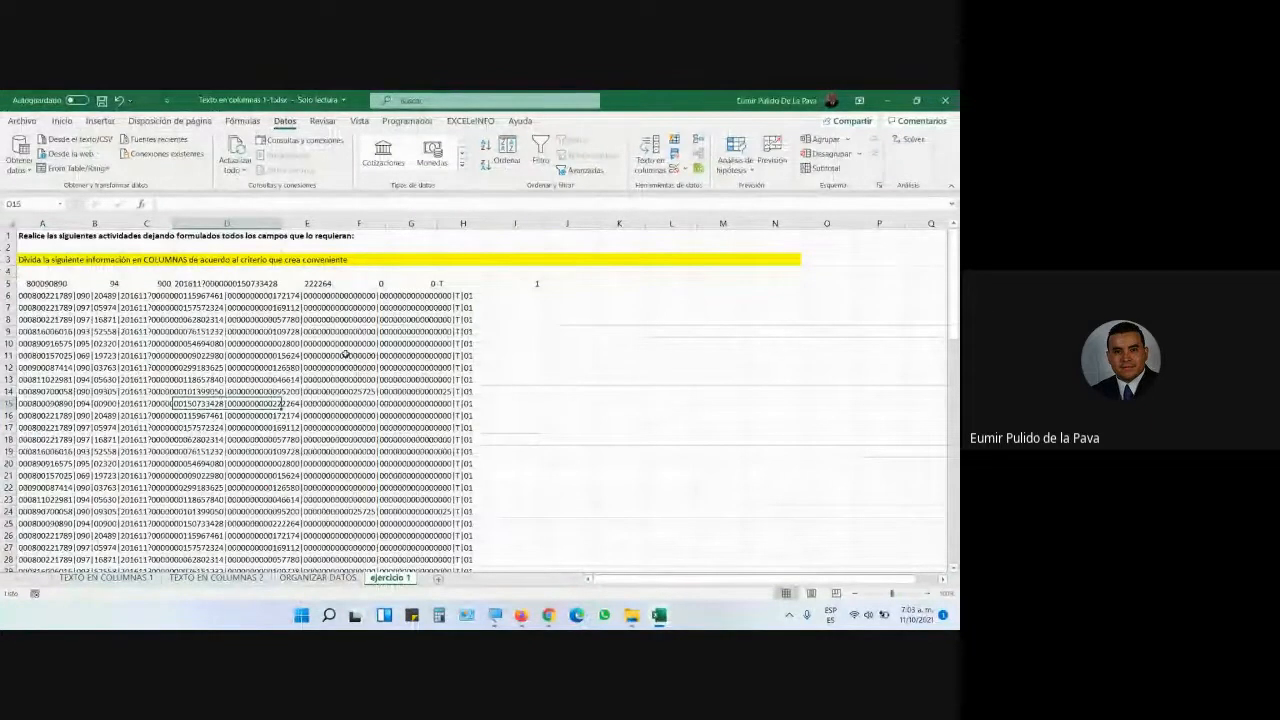
mouse_move(521, 620)
left_click(590, 545)
scroll(482, 394, "down", 1)
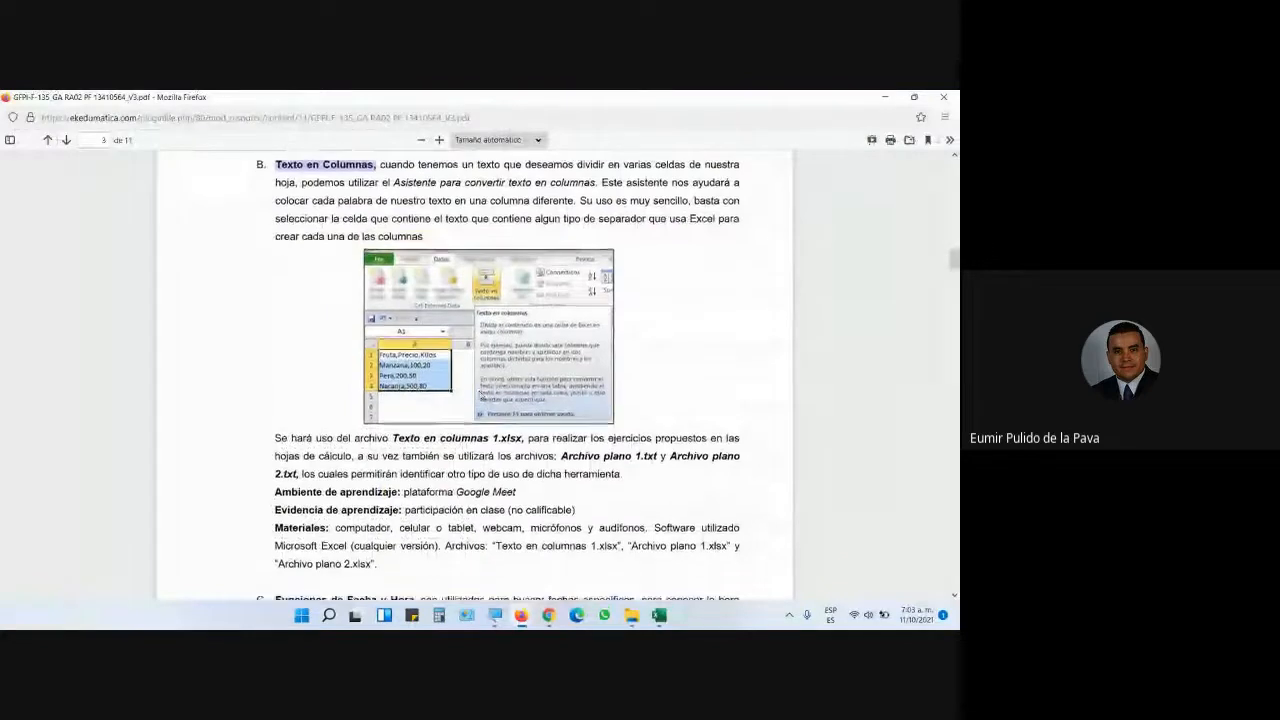
scroll(520, 402, "down", 1)
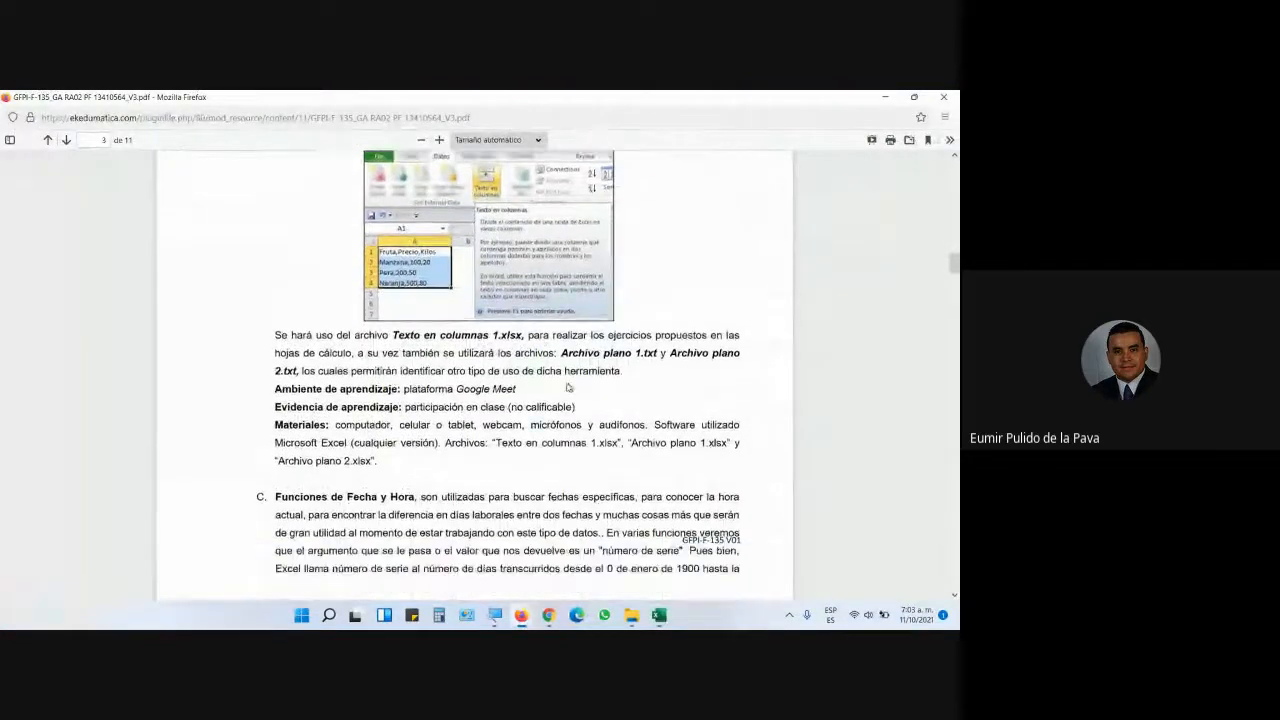
left_click_drag(561, 347, 663, 349)
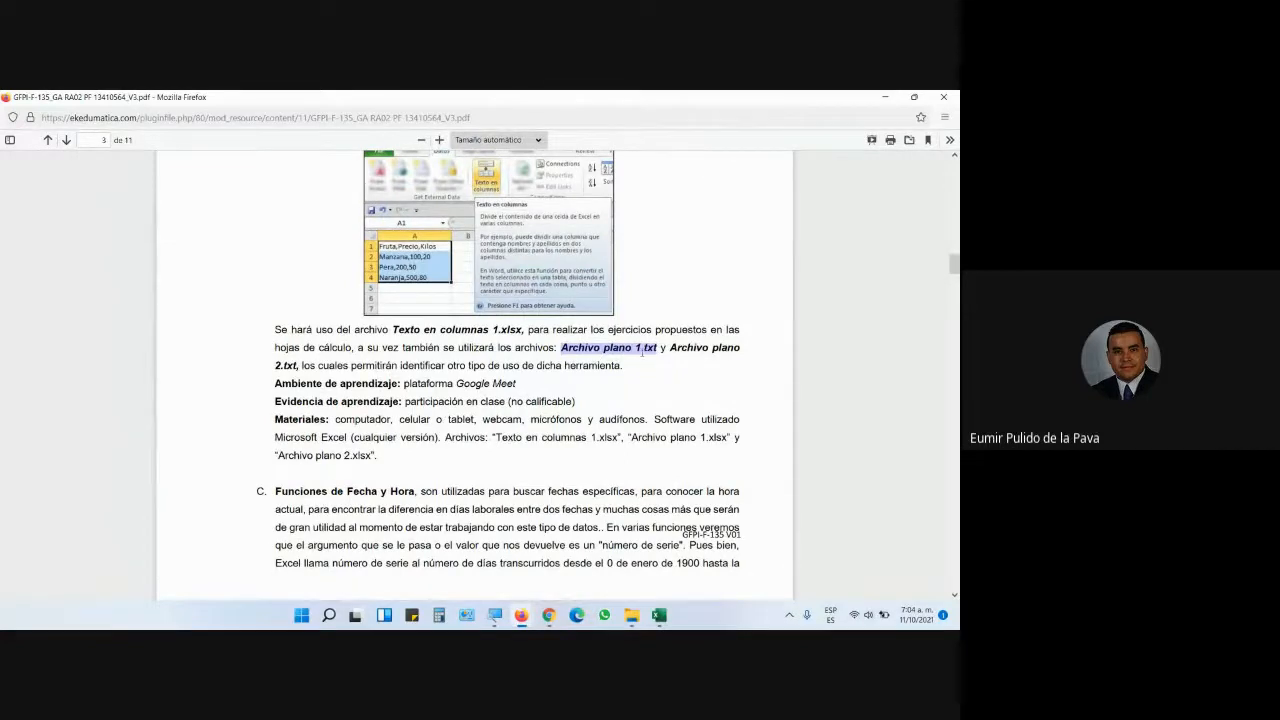
- Switch to the Moodle course files page listing the plain-text files
mouse_move(528, 616)
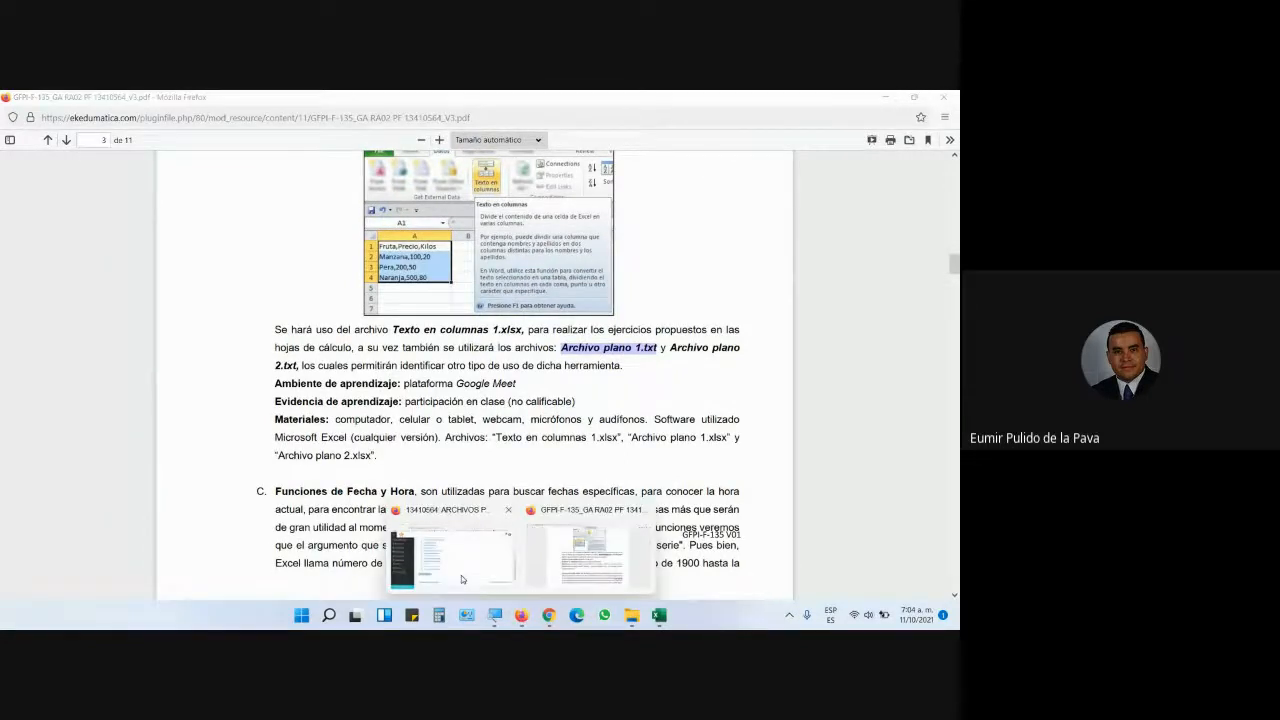
left_click(461, 575)
scroll(337, 355, "down", 1)
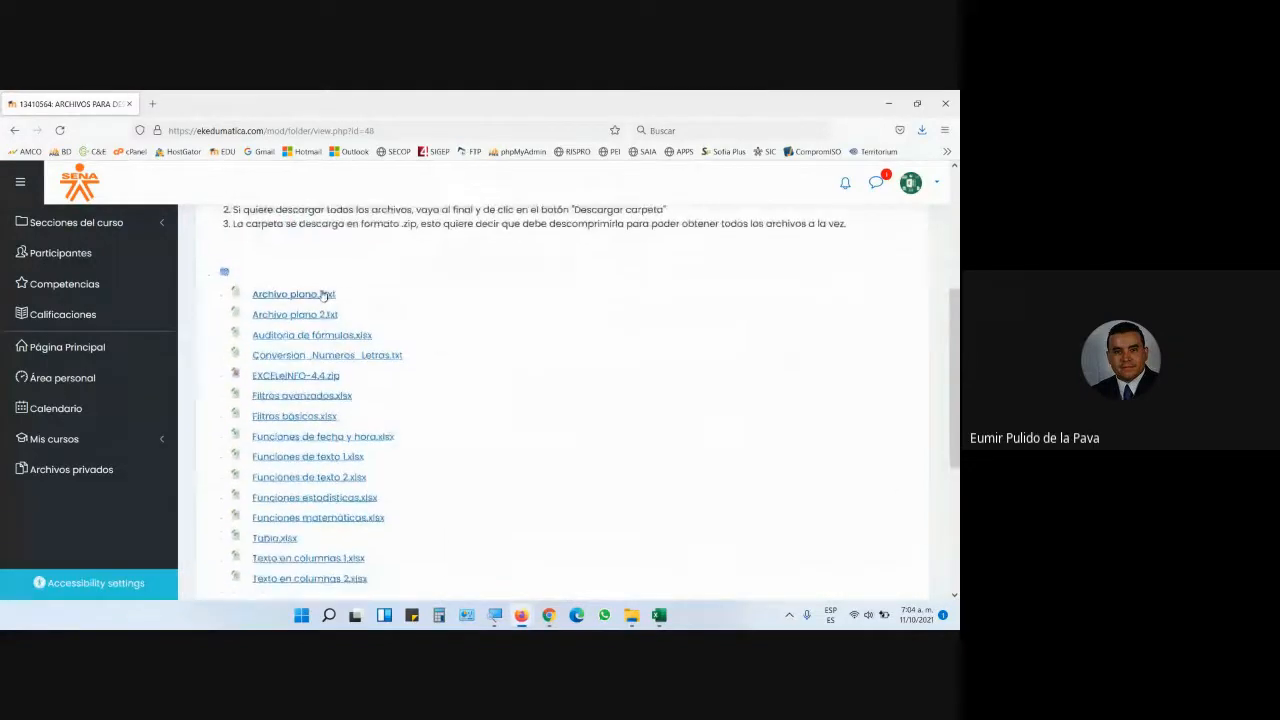
- Open Archivo plano 1.txt with Bloc de notas and maximize the Notepad window
left_click(323, 294)
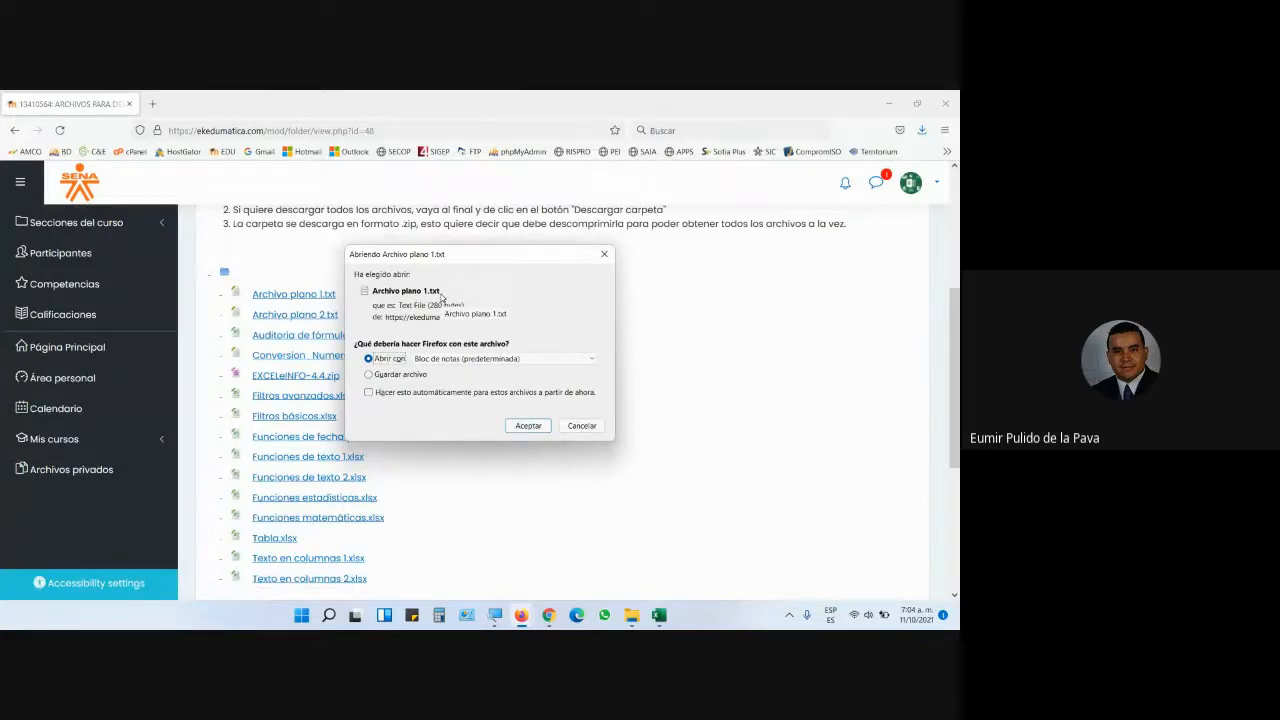
left_click(527, 427)
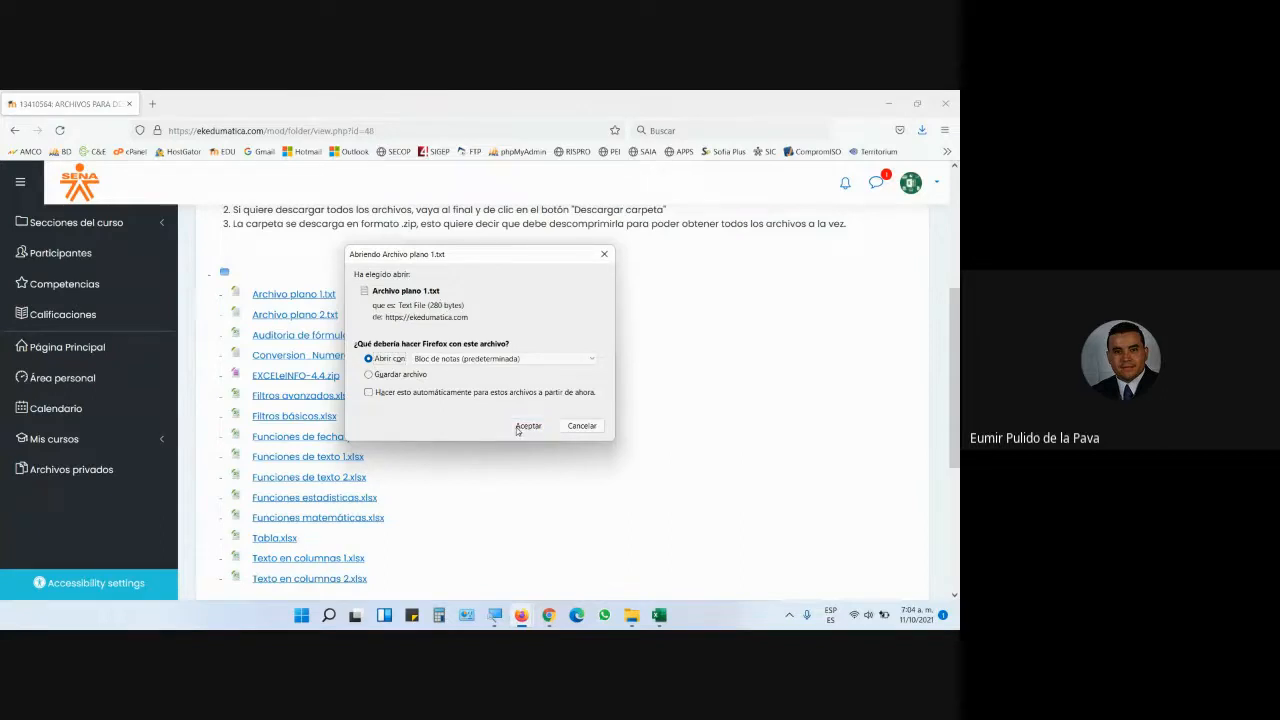
left_click(766, 298)
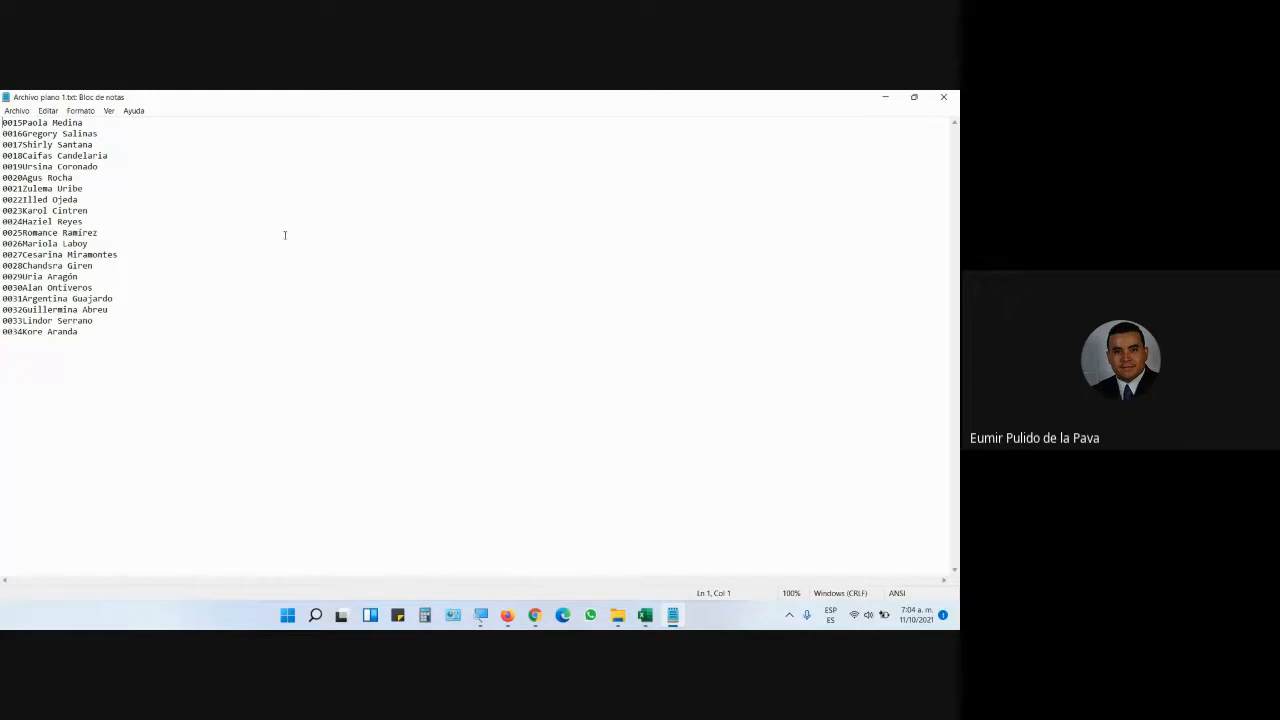
- Magnify the Notepad view to 200%
left_click(480, 614)
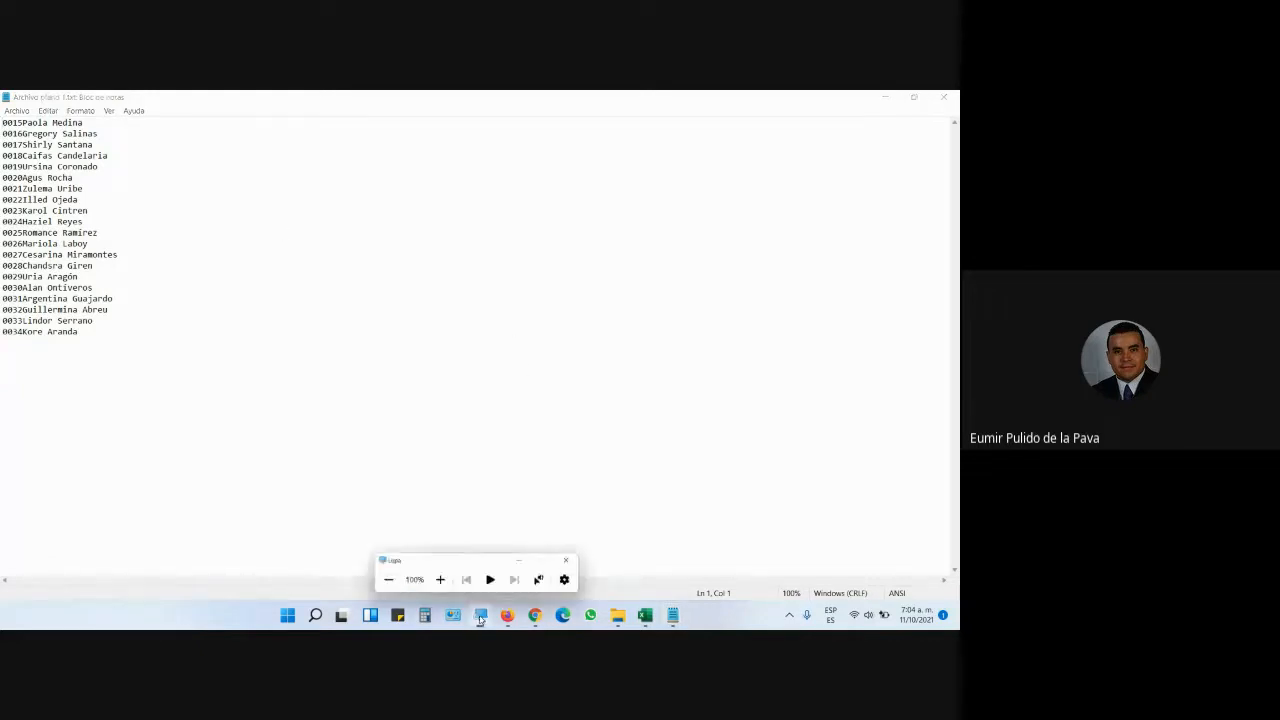
left_click(431, 574)
left_click(619, 531)
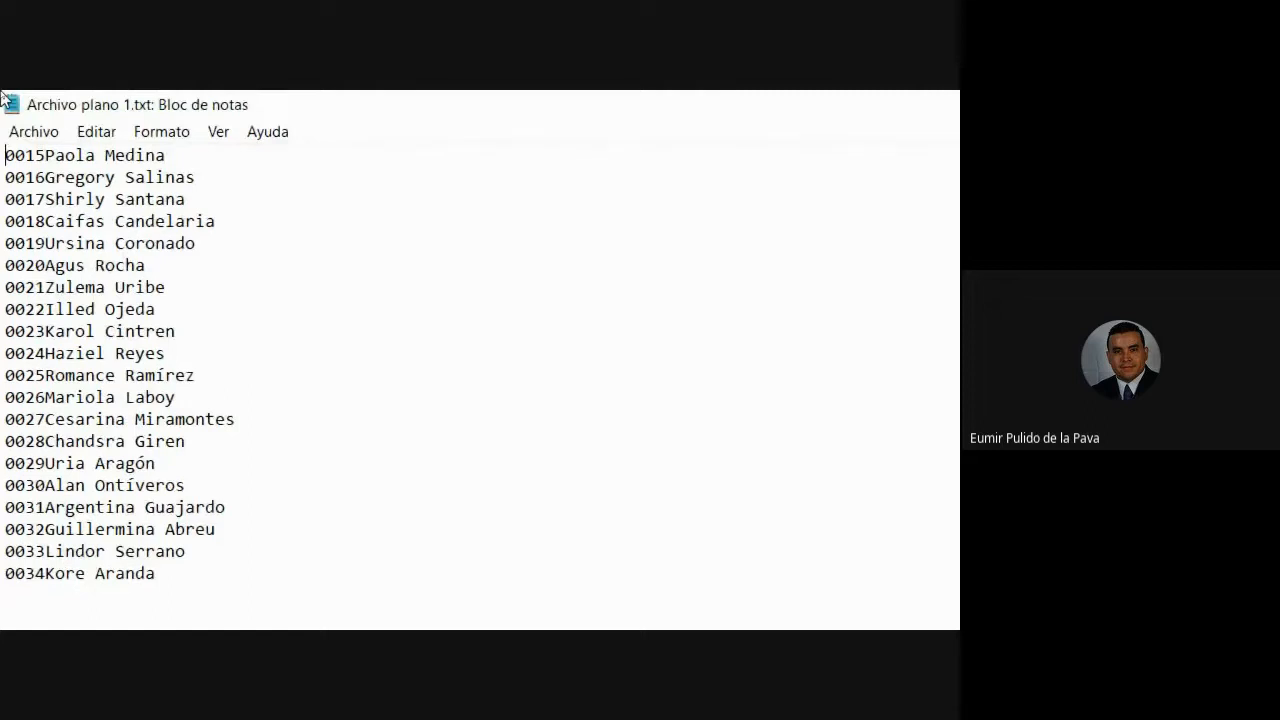
- Copy all lines 0015 through 0034 from Notepad and return to Excel
left_click_drag(5, 155, 282, 595)
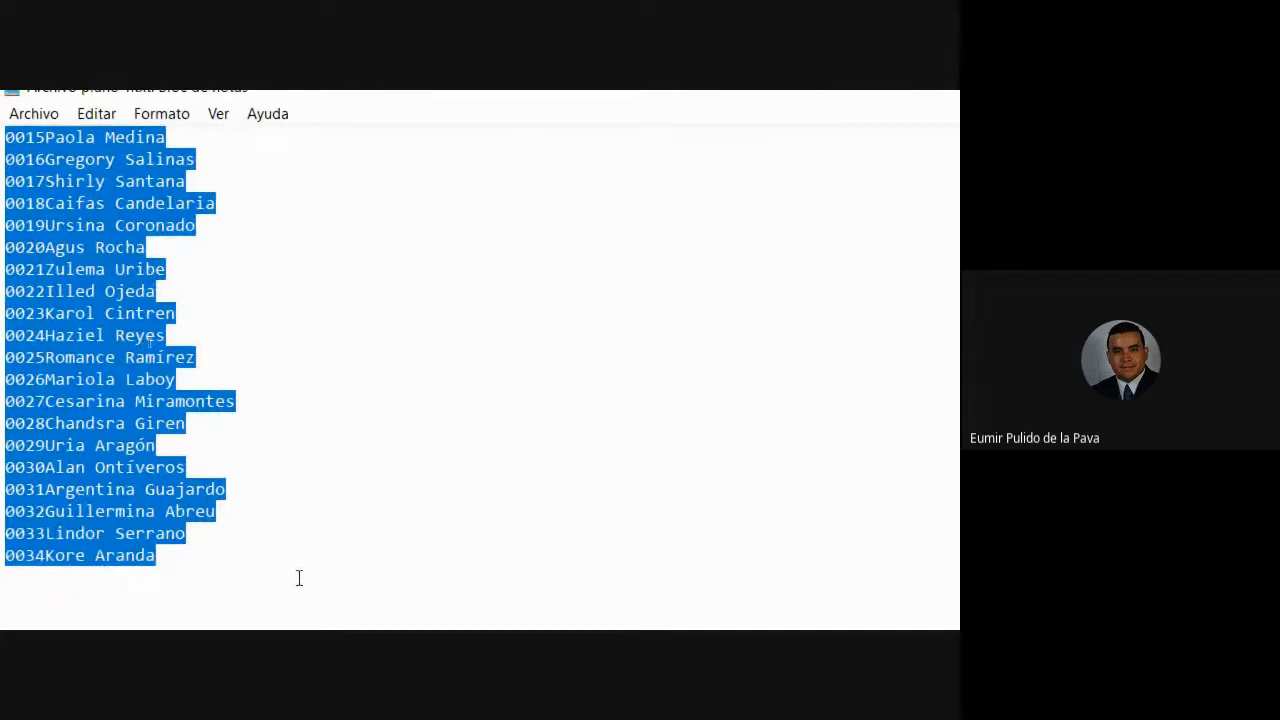
left_click(3, 213)
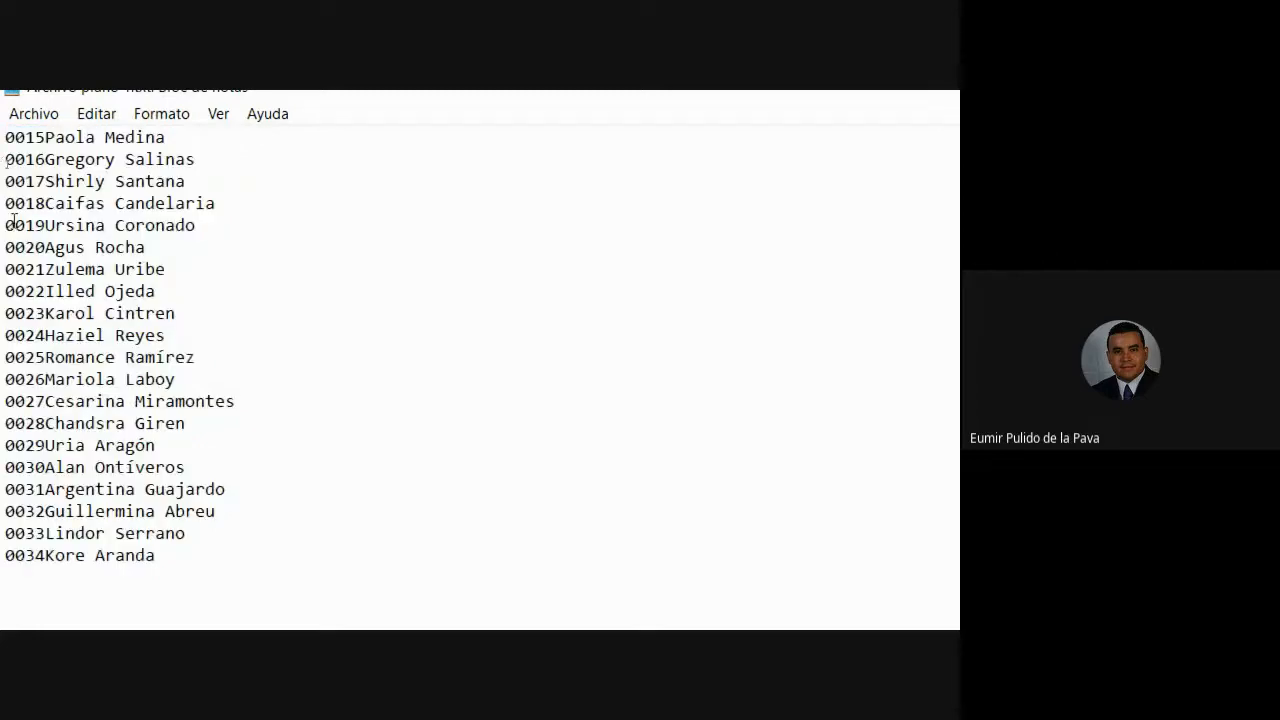
left_click_drag(4, 137, 292, 554)
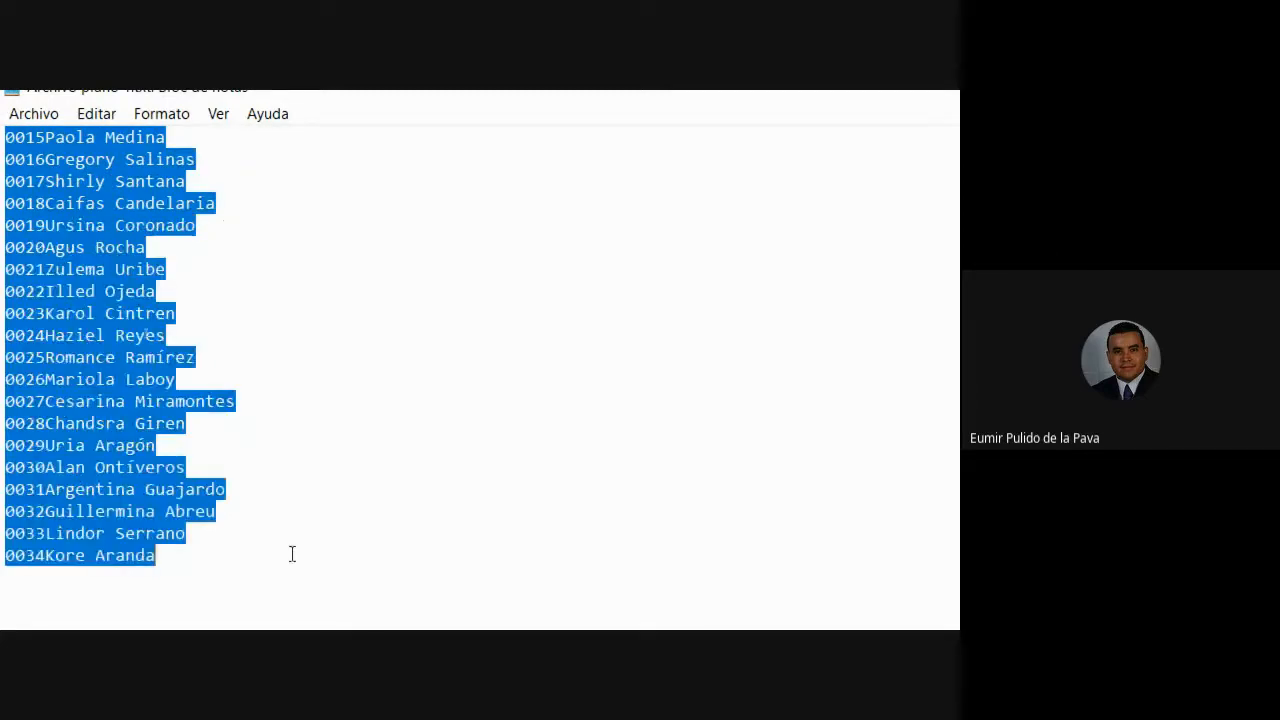
right_click(3, 338)
left_click(100, 386)
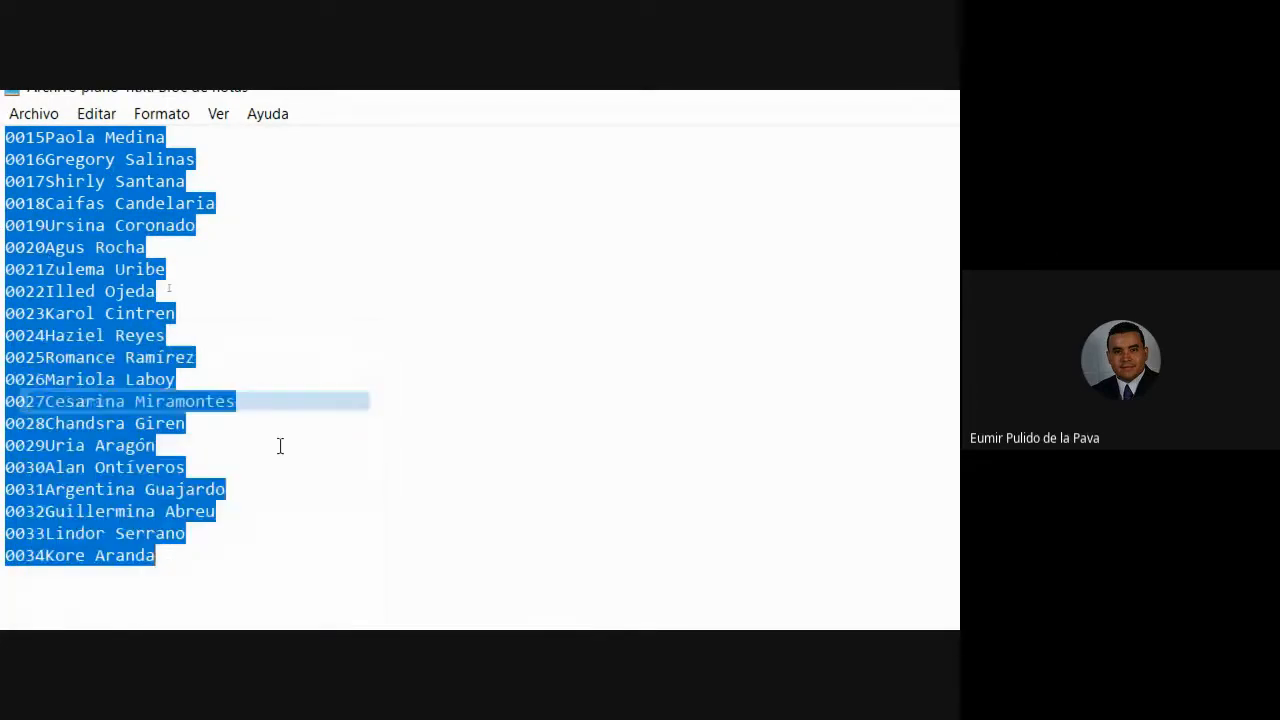
left_click(738, 605)
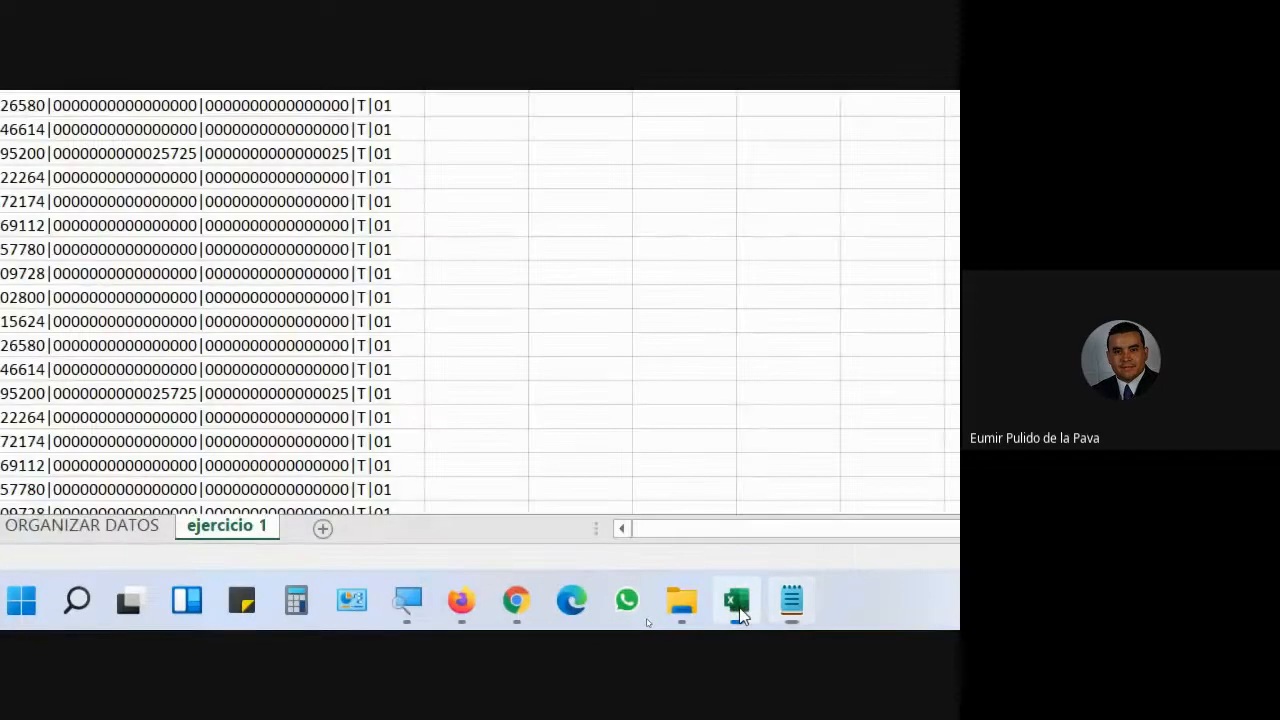
- Add sheet Hoja1, paste the name list at A1, and autofit column A
left_click(322, 528)
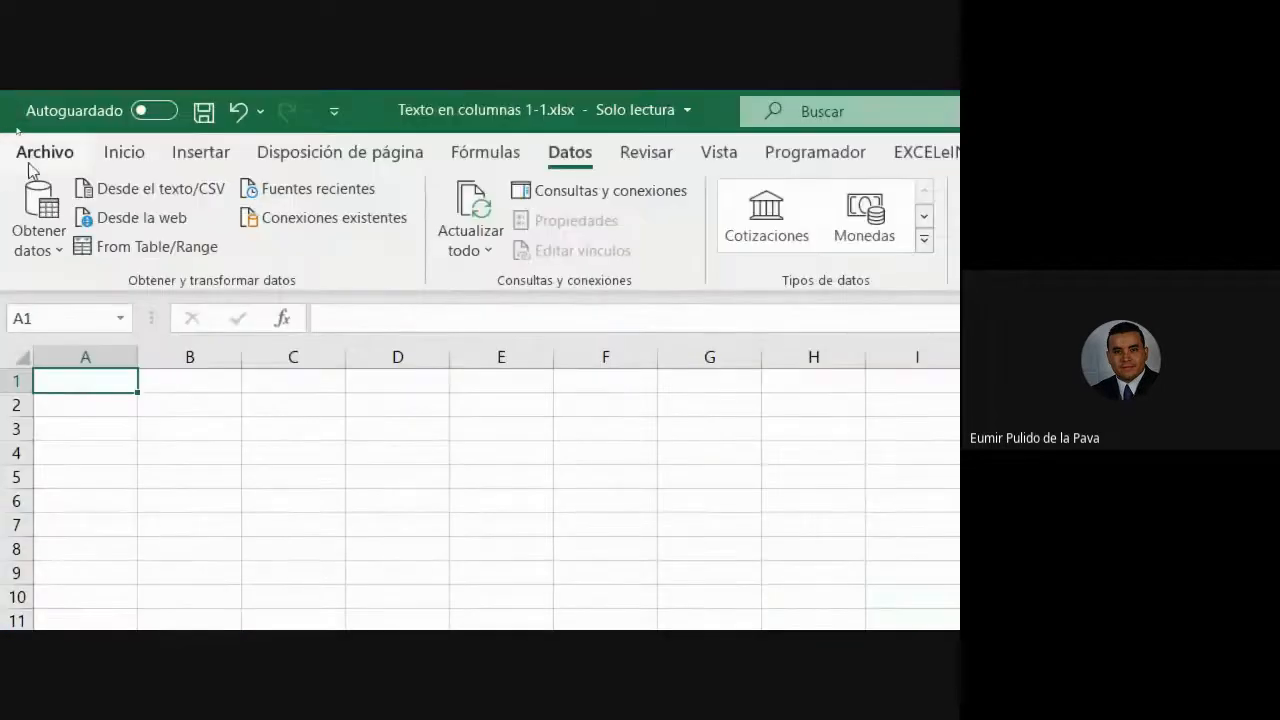
left_click(124, 152)
left_click(38, 202)
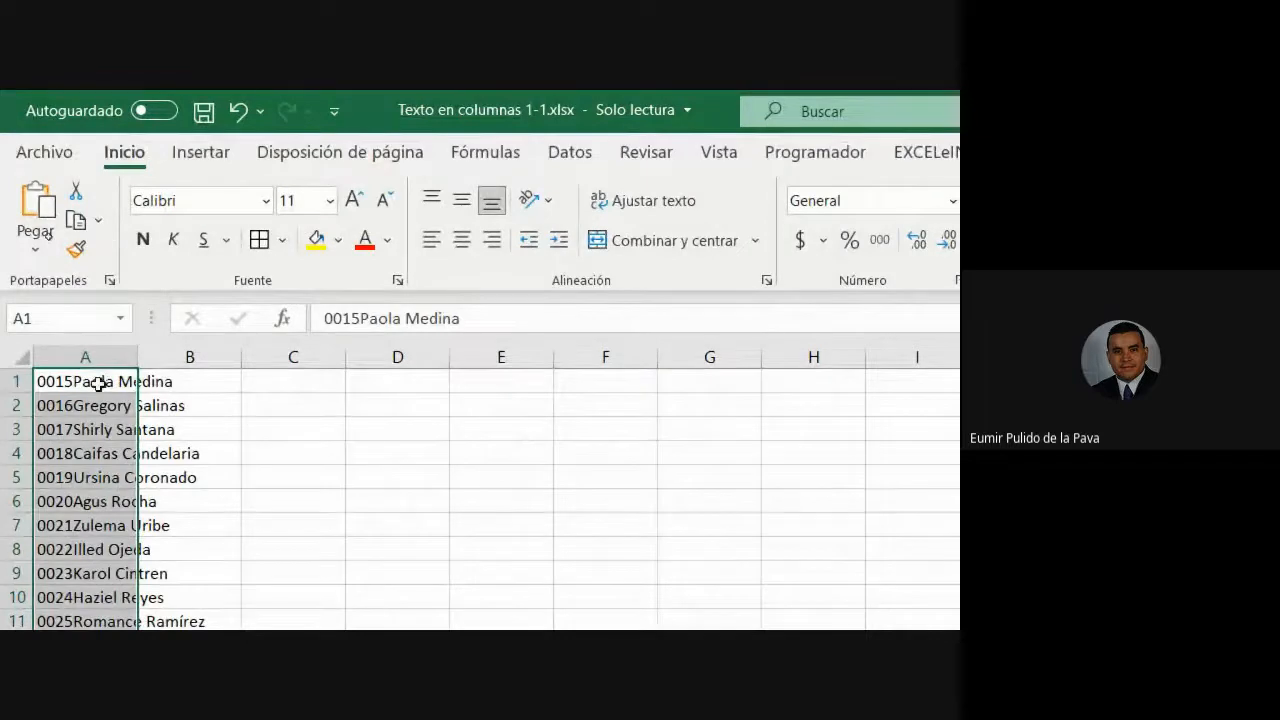
double_click(137, 357)
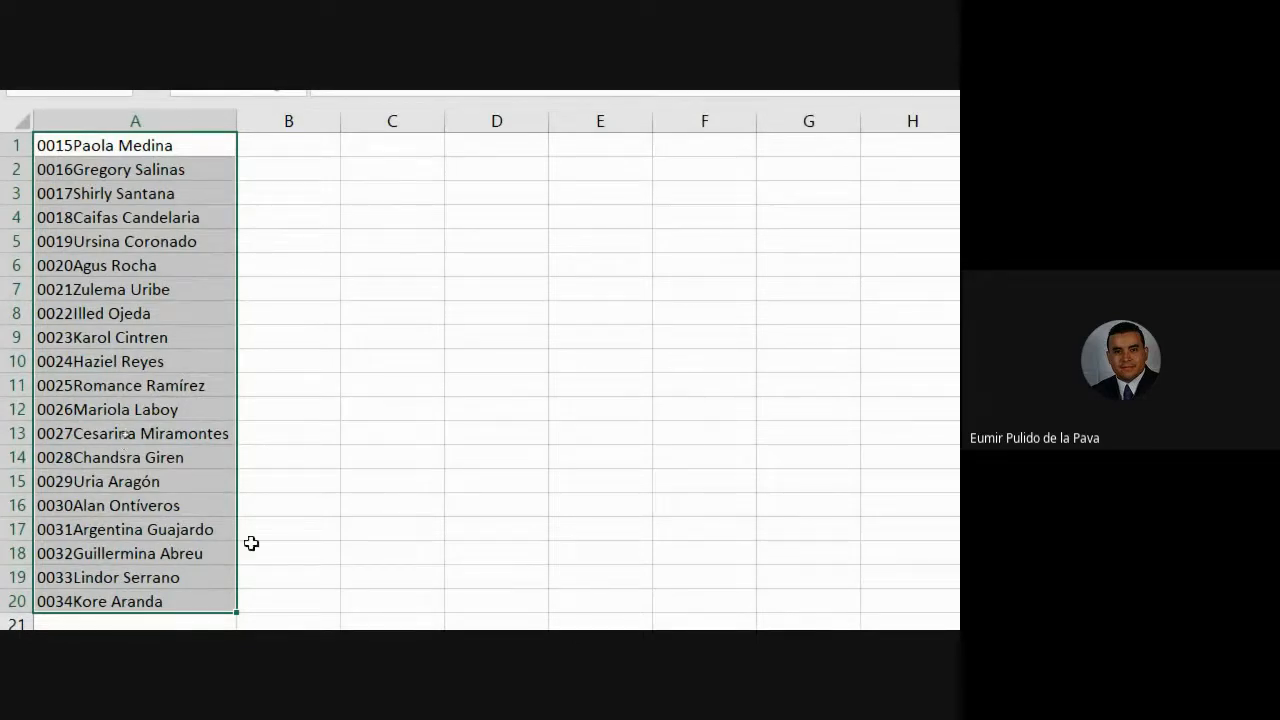
- Glance at the Notepad file, return to Excel, and reset magnification to 100%
left_click(903, 600)
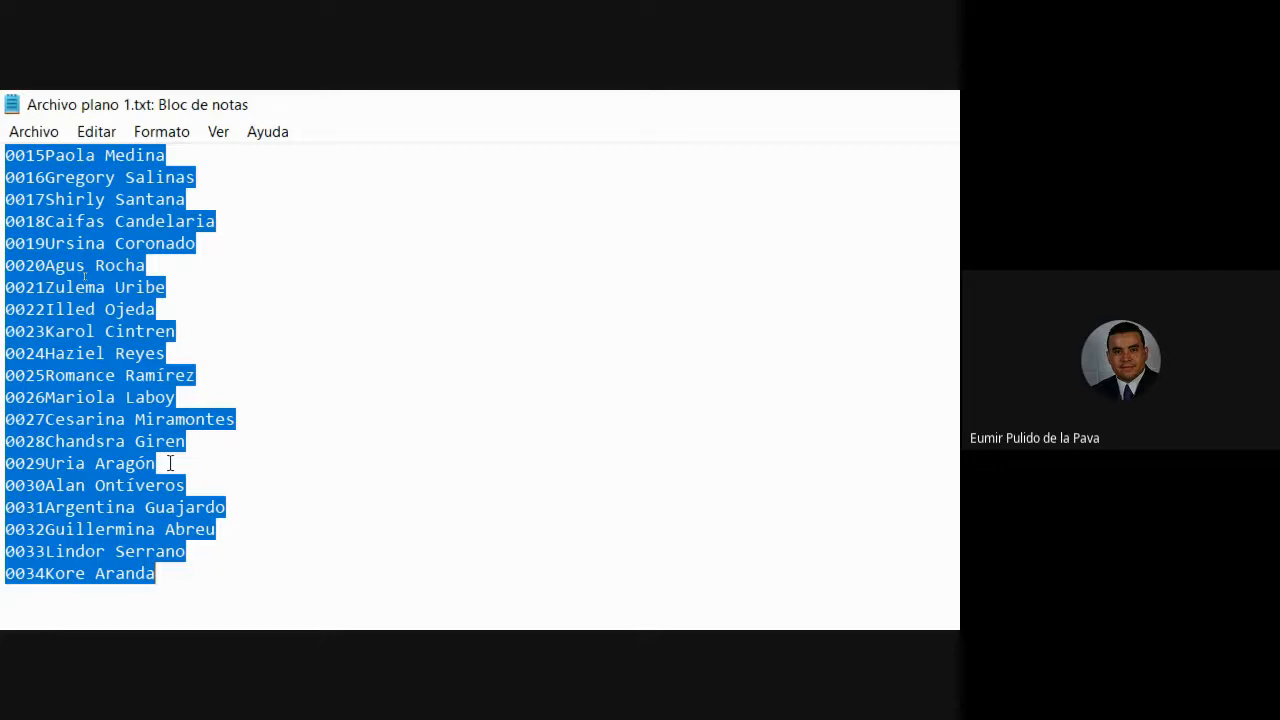
key("alt+Tab")
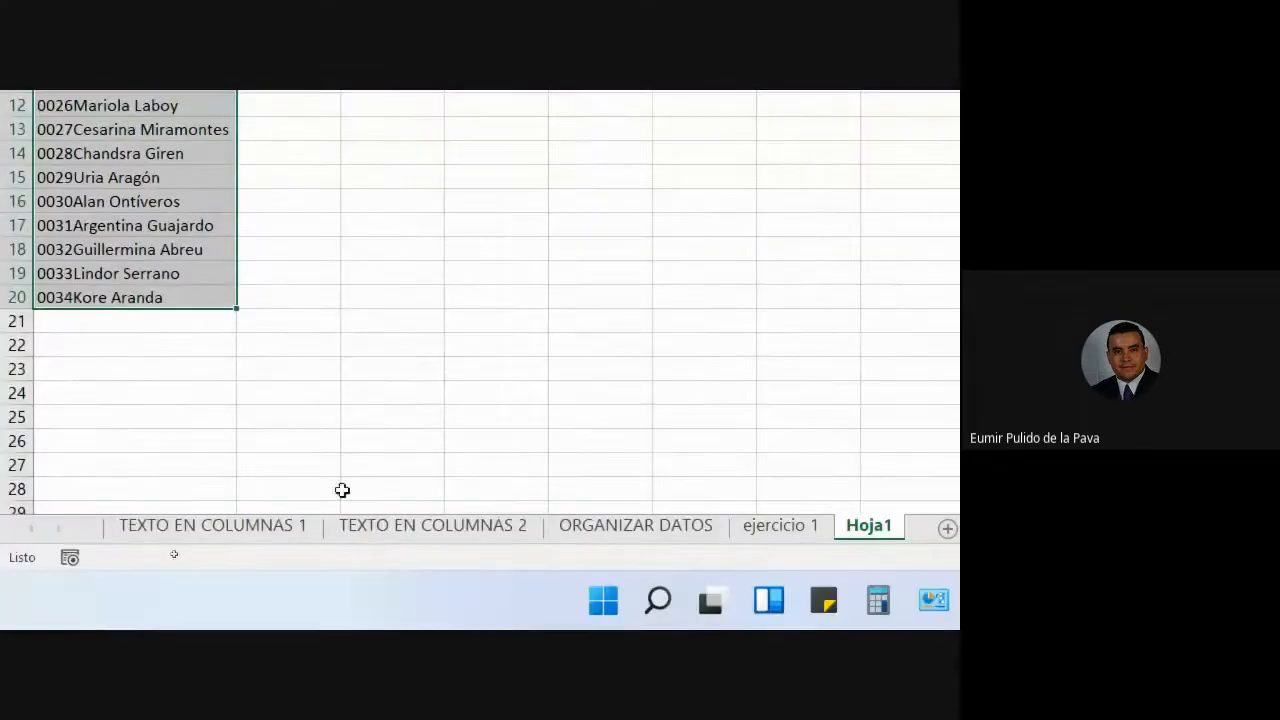
left_click(682, 613)
left_click(464, 526)
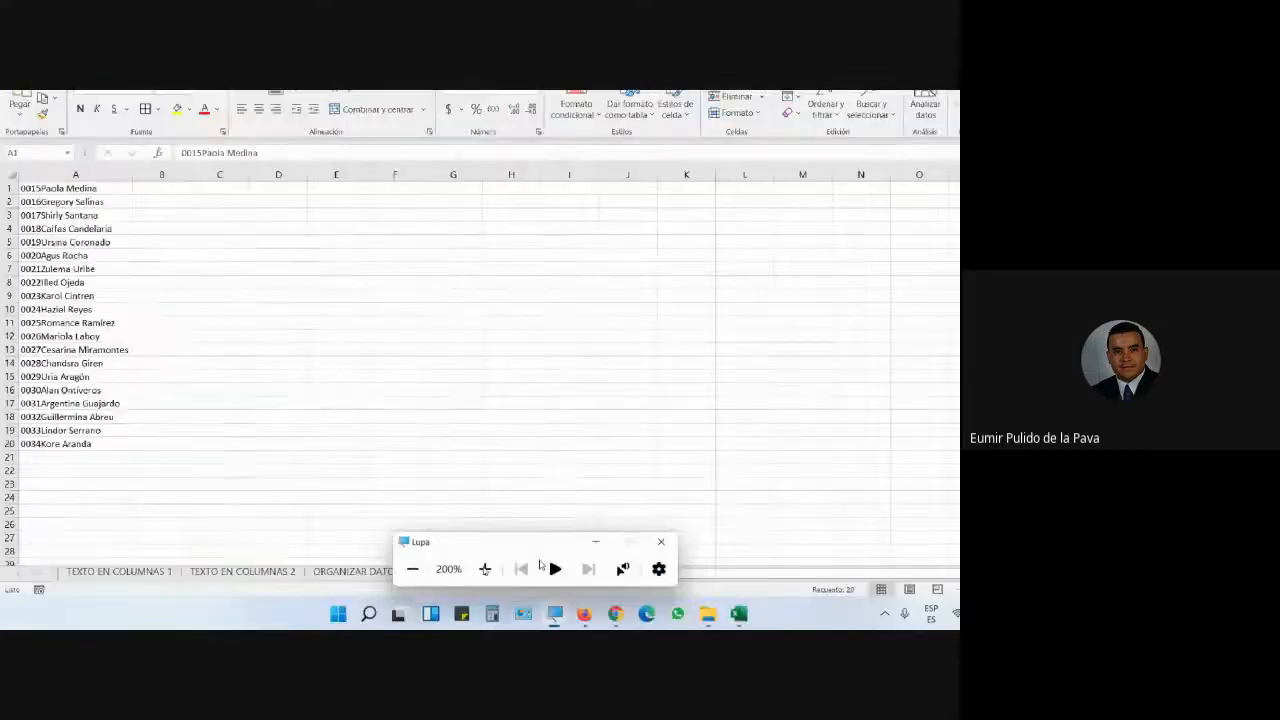
left_click(536, 554)
- Admit the person waiting in the Meet call, then close Excel without saving
left_click(490, 555)
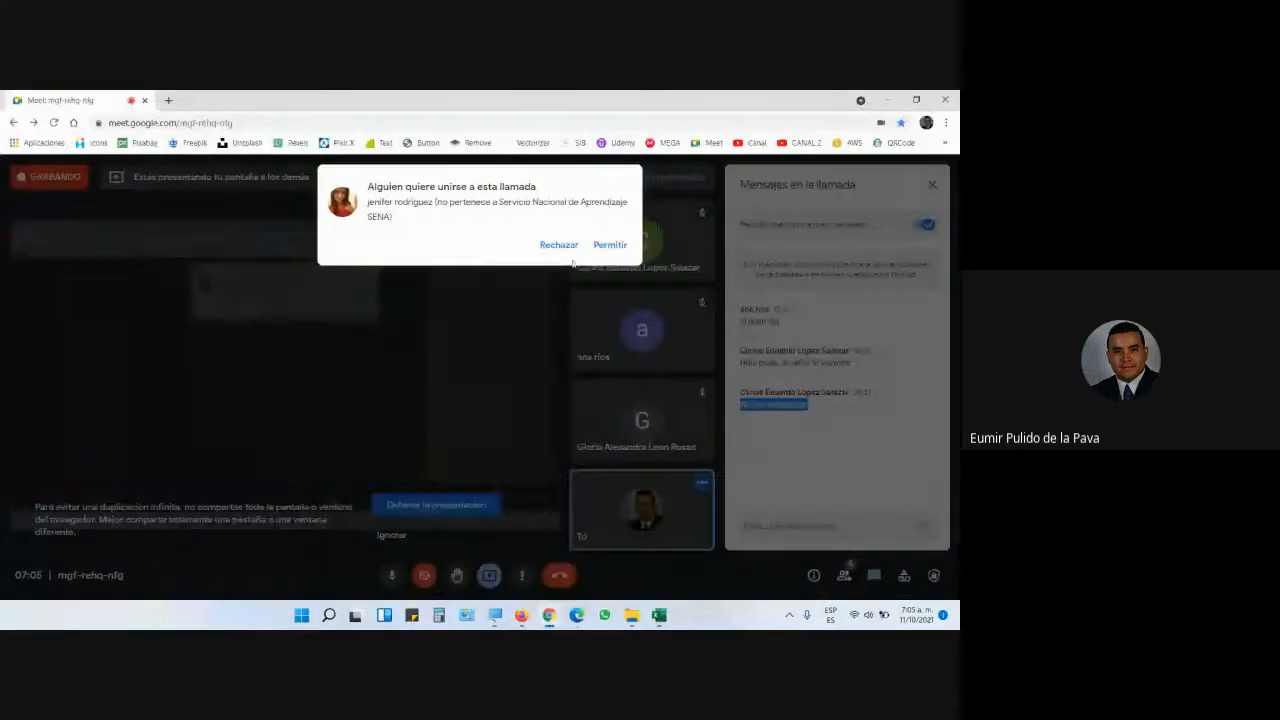
left_click(610, 245)
left_click(659, 615)
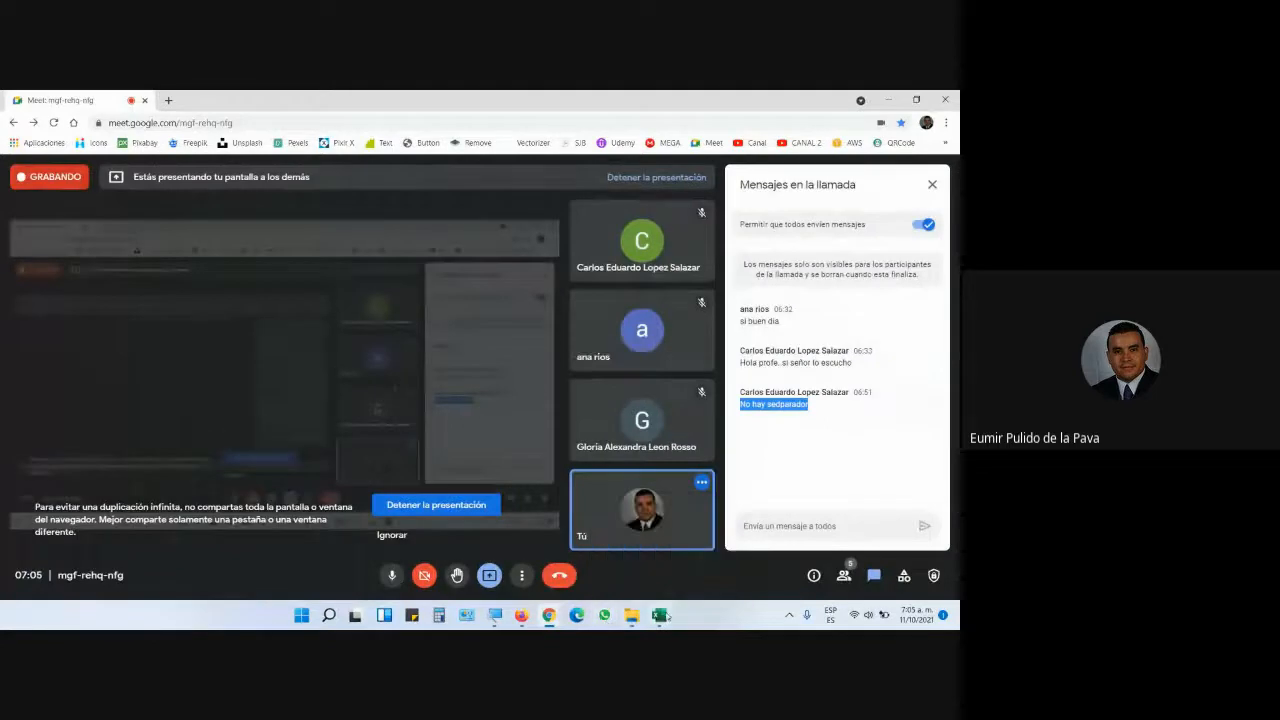
key("alt+F4")
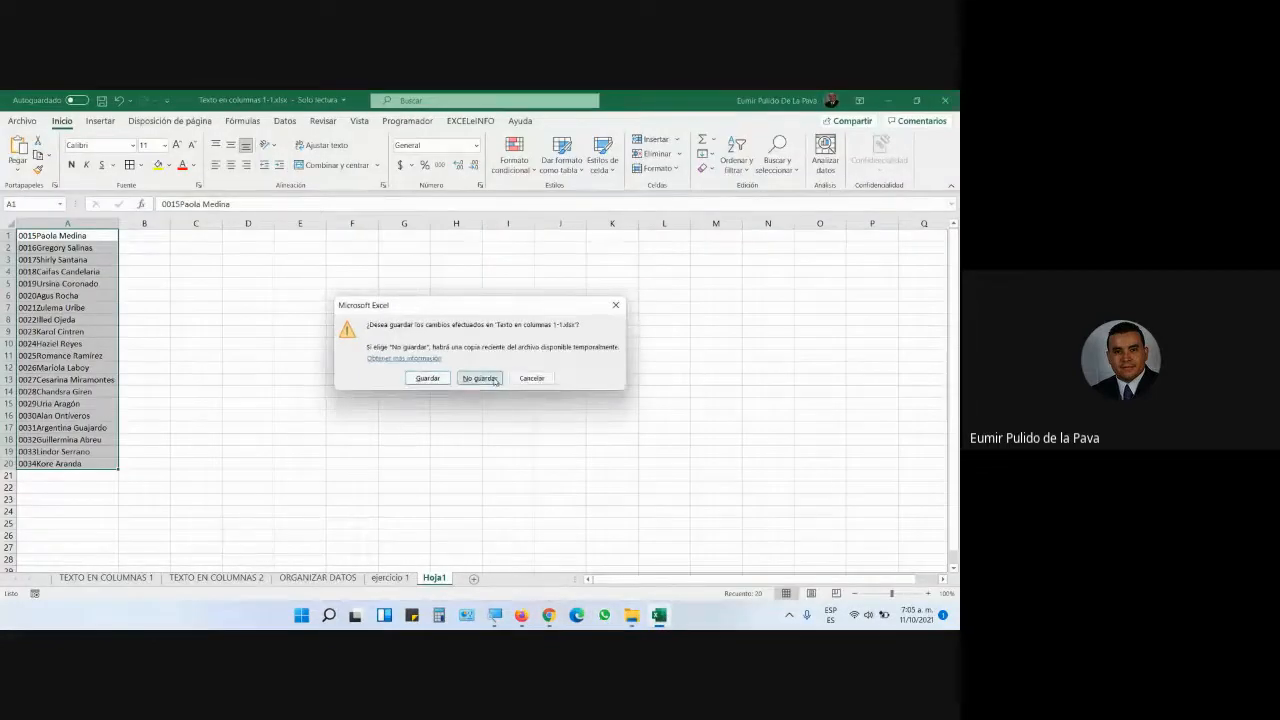
left_click(488, 381)
- Download Archivo plano 1.txt from the Moodle course files and save it to Escritorio
mouse_move(533, 615)
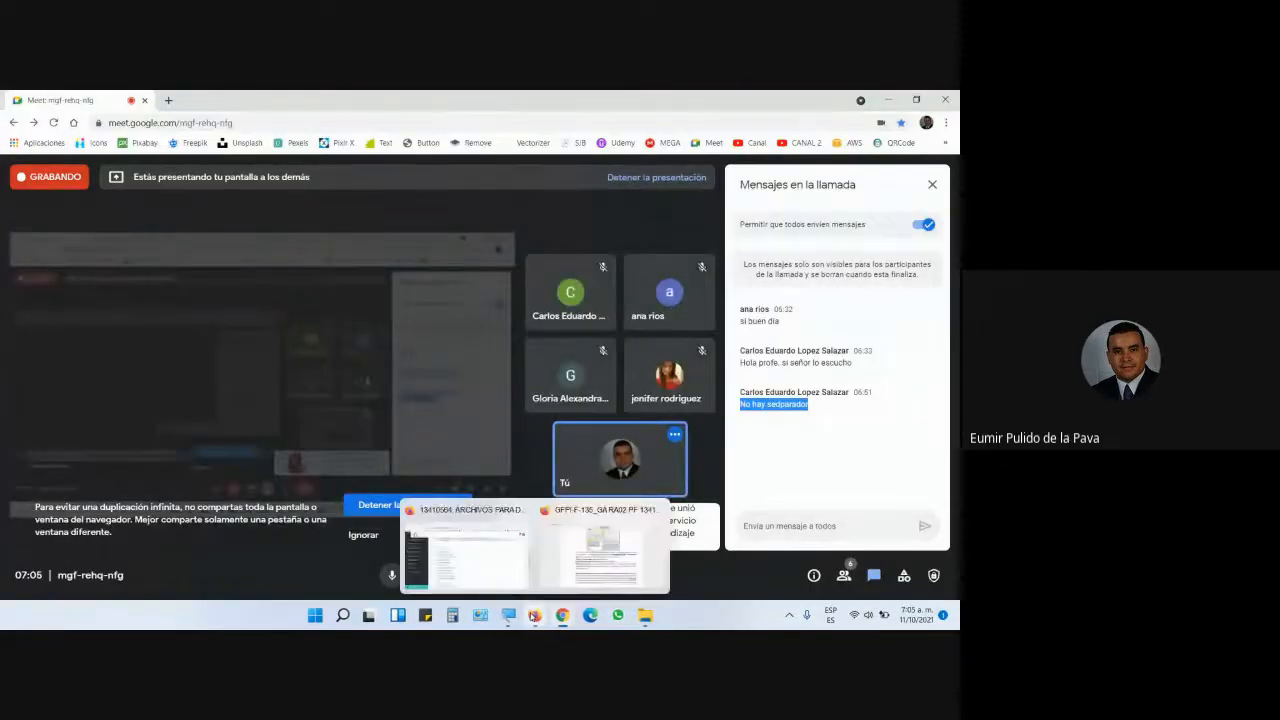
left_click(483, 563)
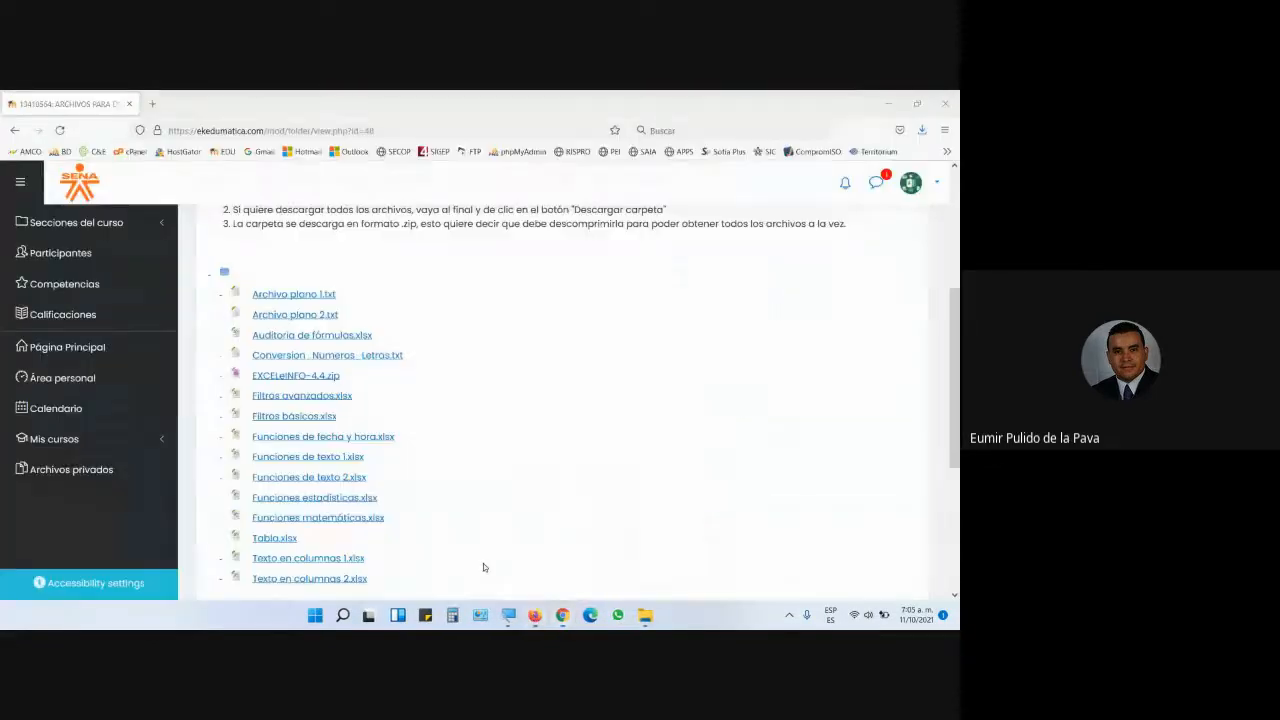
left_click(300, 294)
left_click(385, 375)
left_click(527, 425)
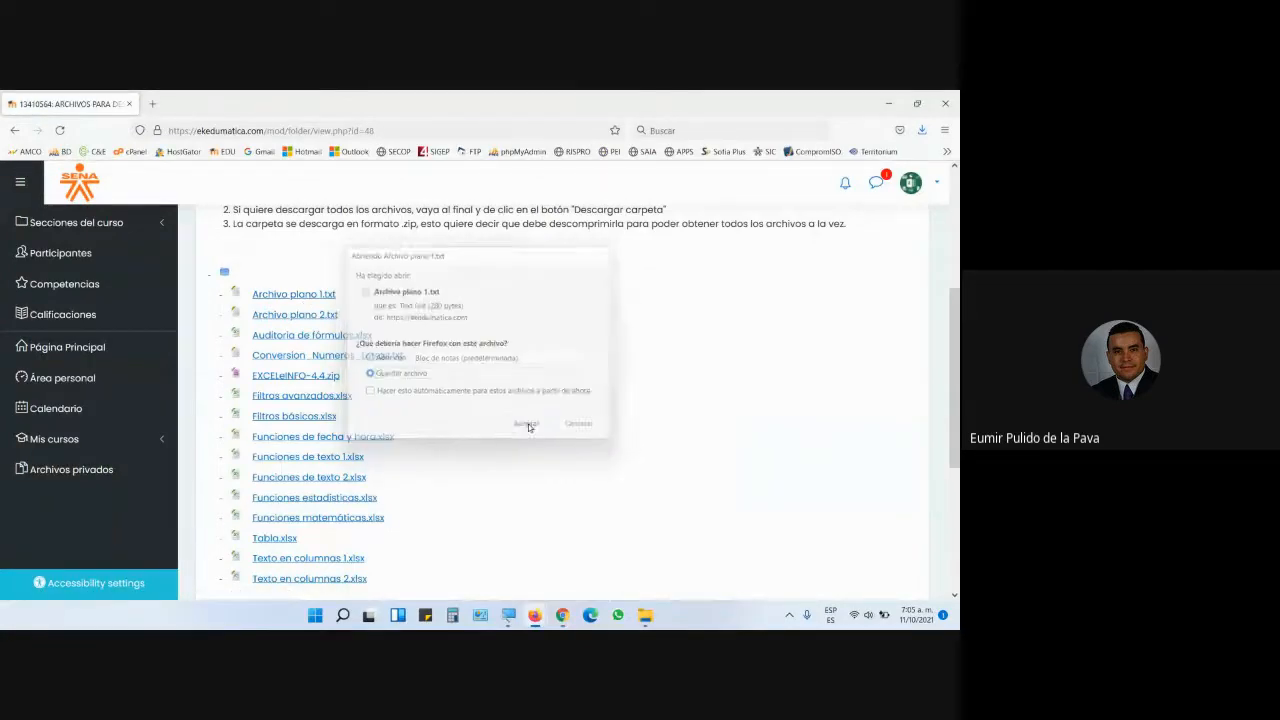
left_click(52, 222)
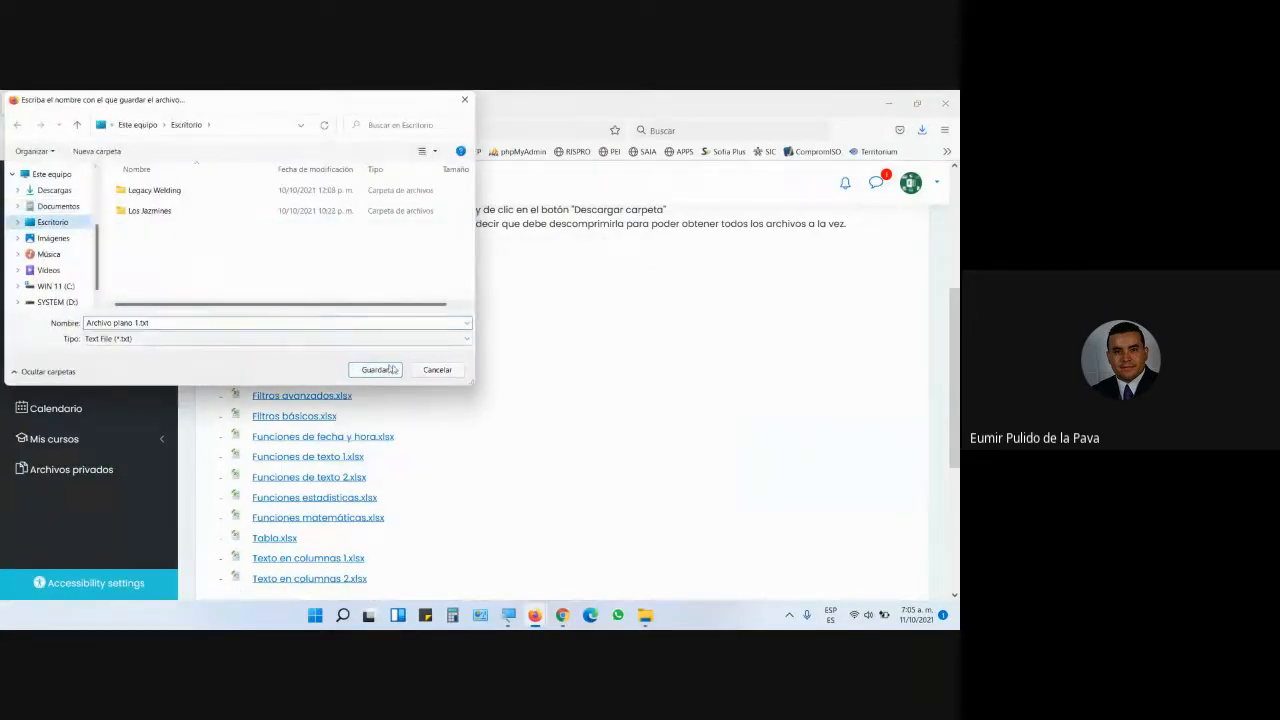
left_click(386, 374)
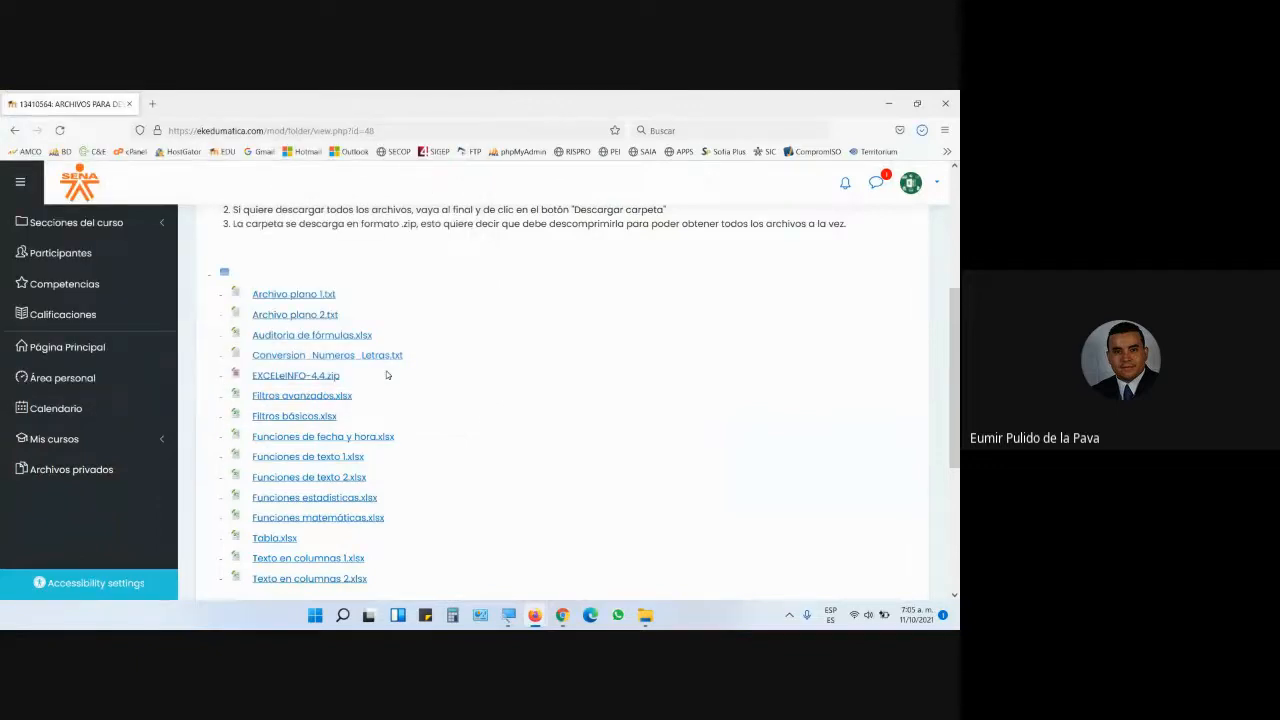
- Launch Excel from the Start menu and create a blank workbook, Libro1
left_click(315, 615)
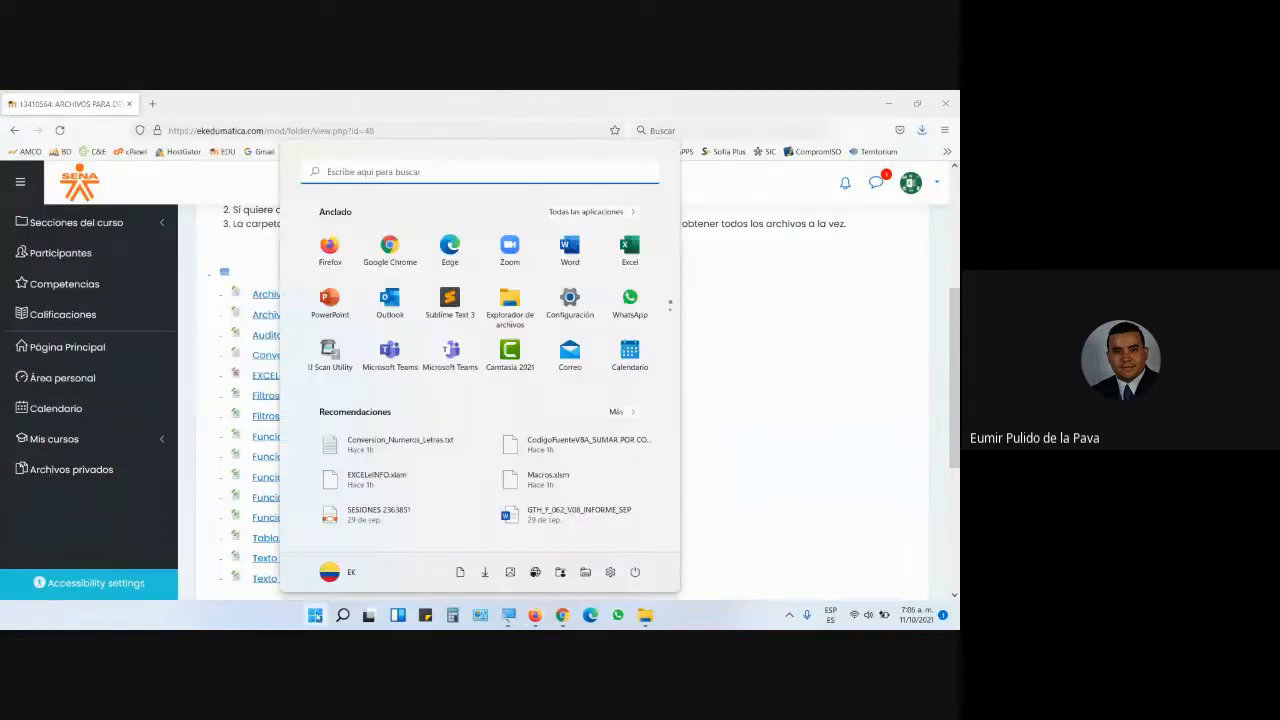
left_click(630, 250)
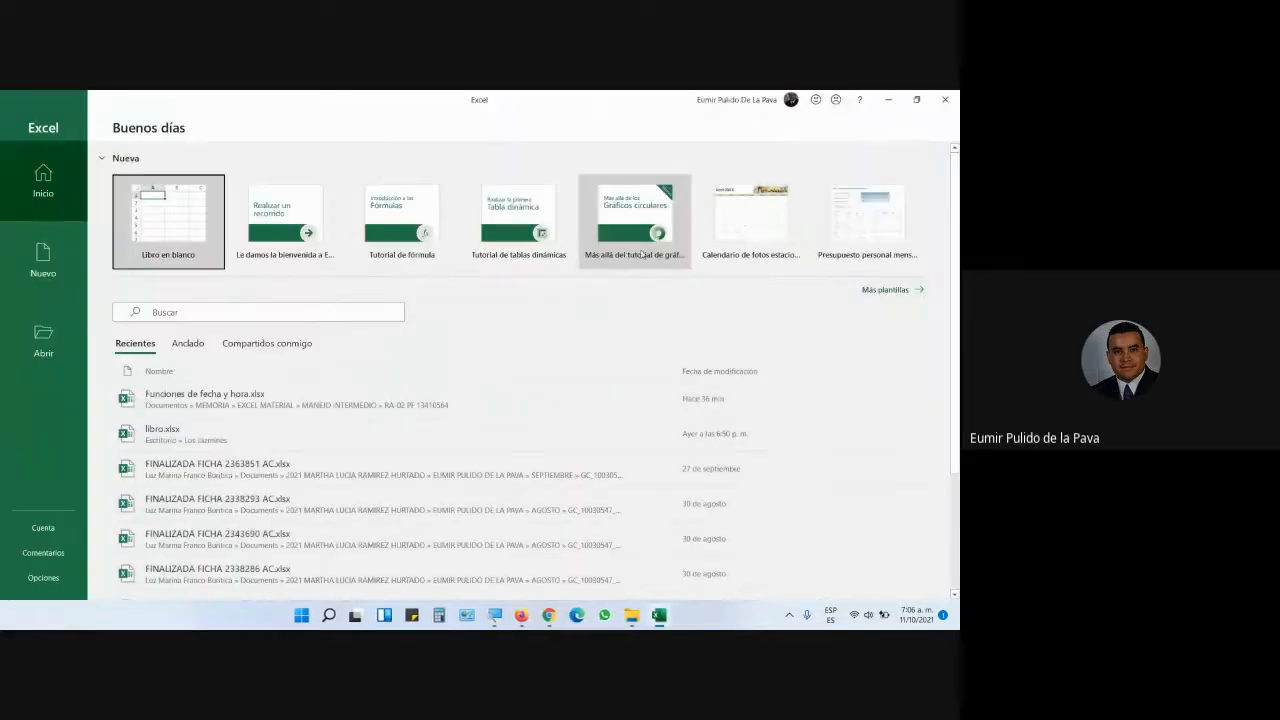
left_click(165, 200)
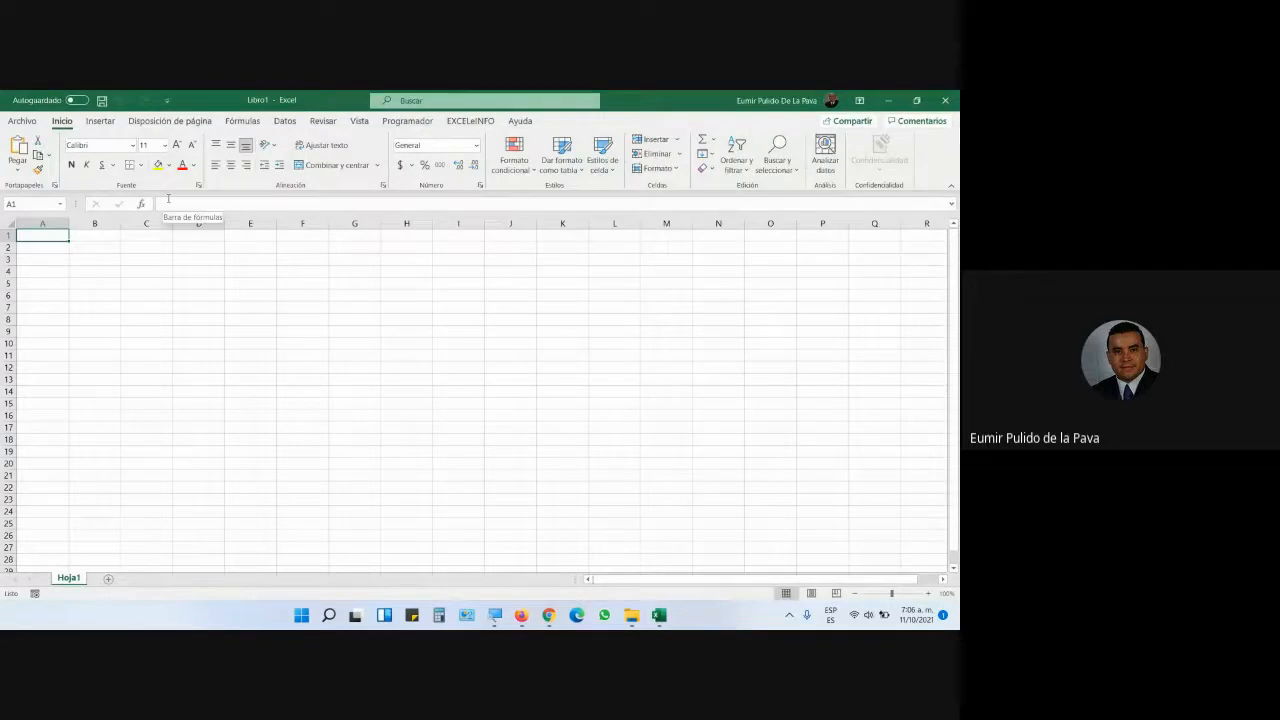
- Browse for a file via Archivo > Abrir > Examinar and go to the Escritorio folder
left_click(25, 120)
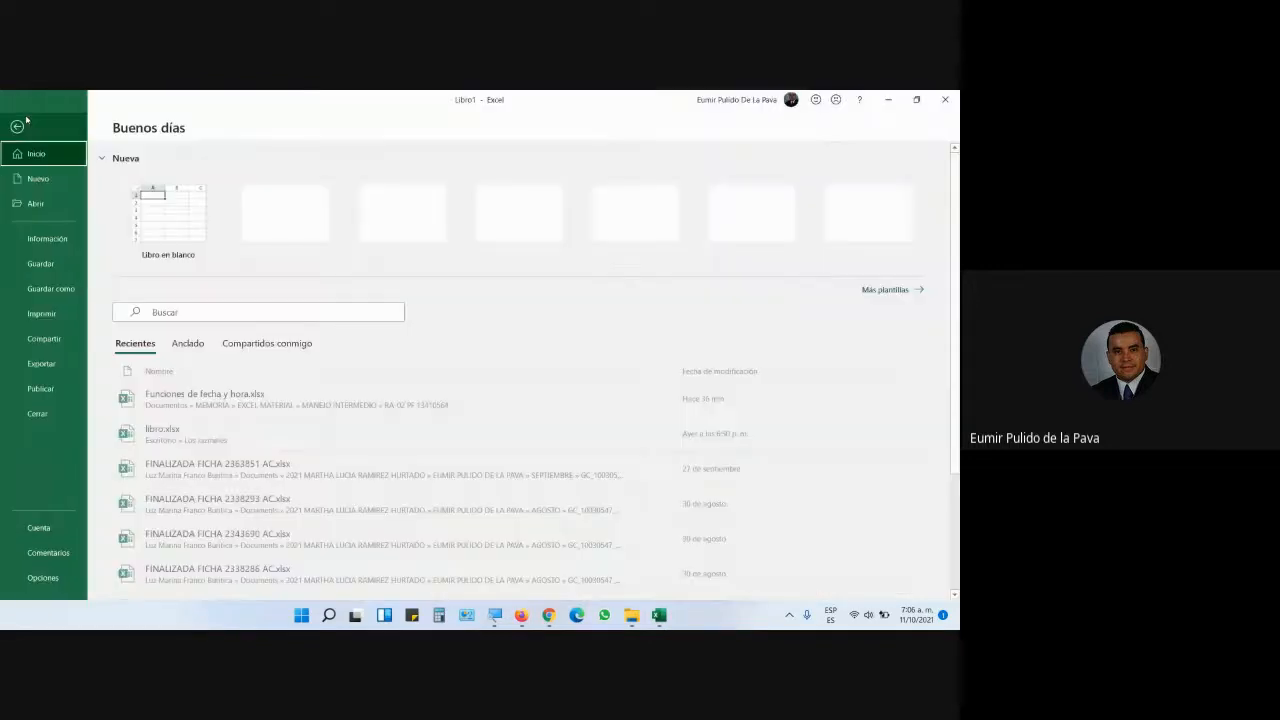
left_click(52, 208)
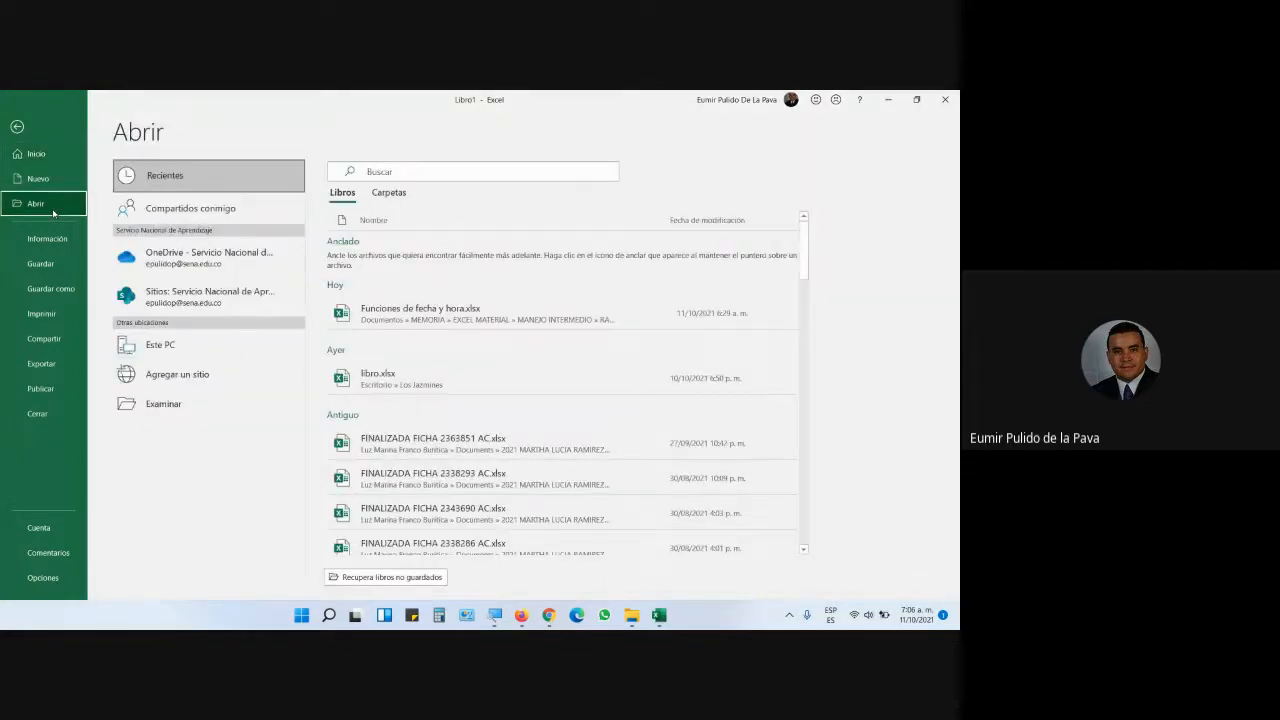
left_click(165, 404)
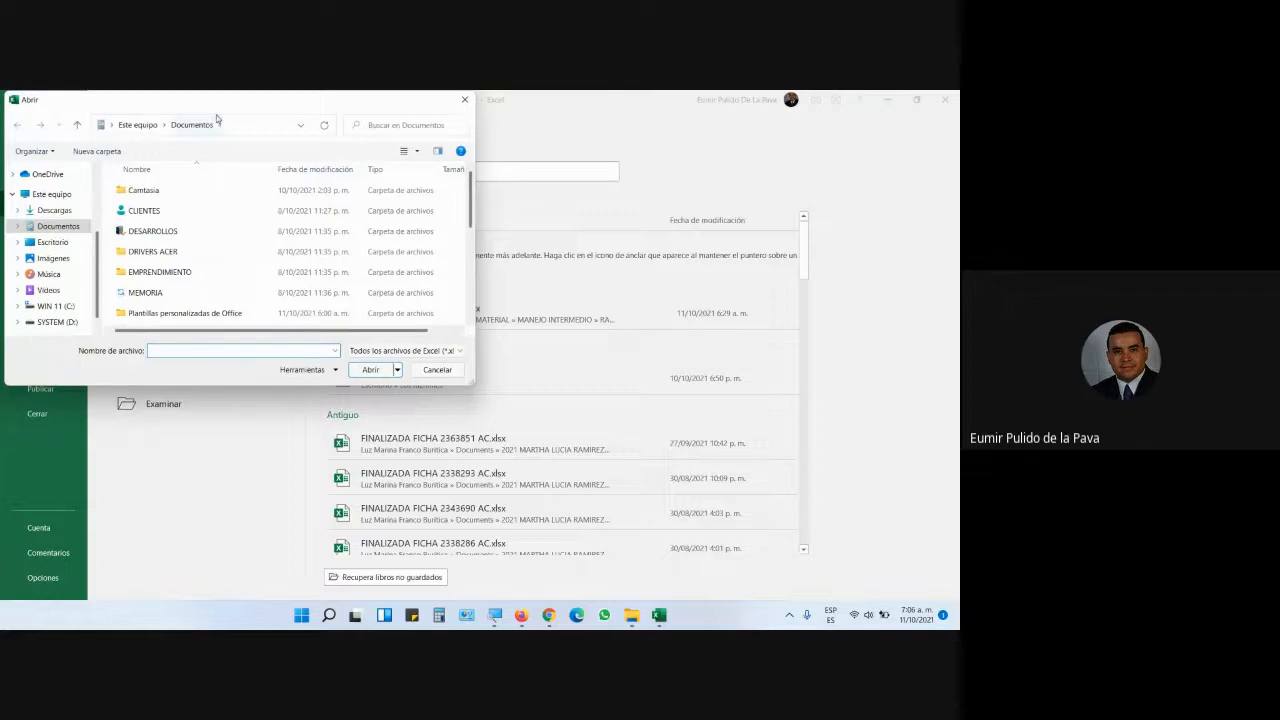
left_click_drag(219, 110, 329, 148)
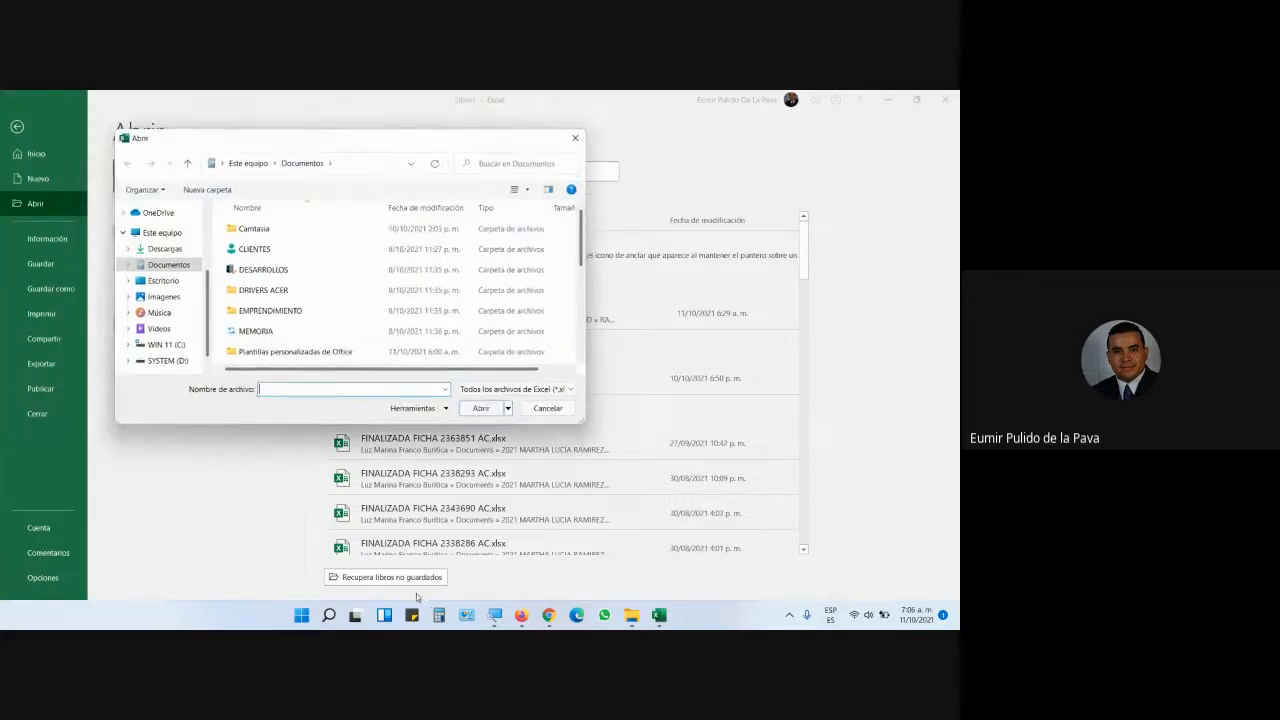
left_click(162, 282)
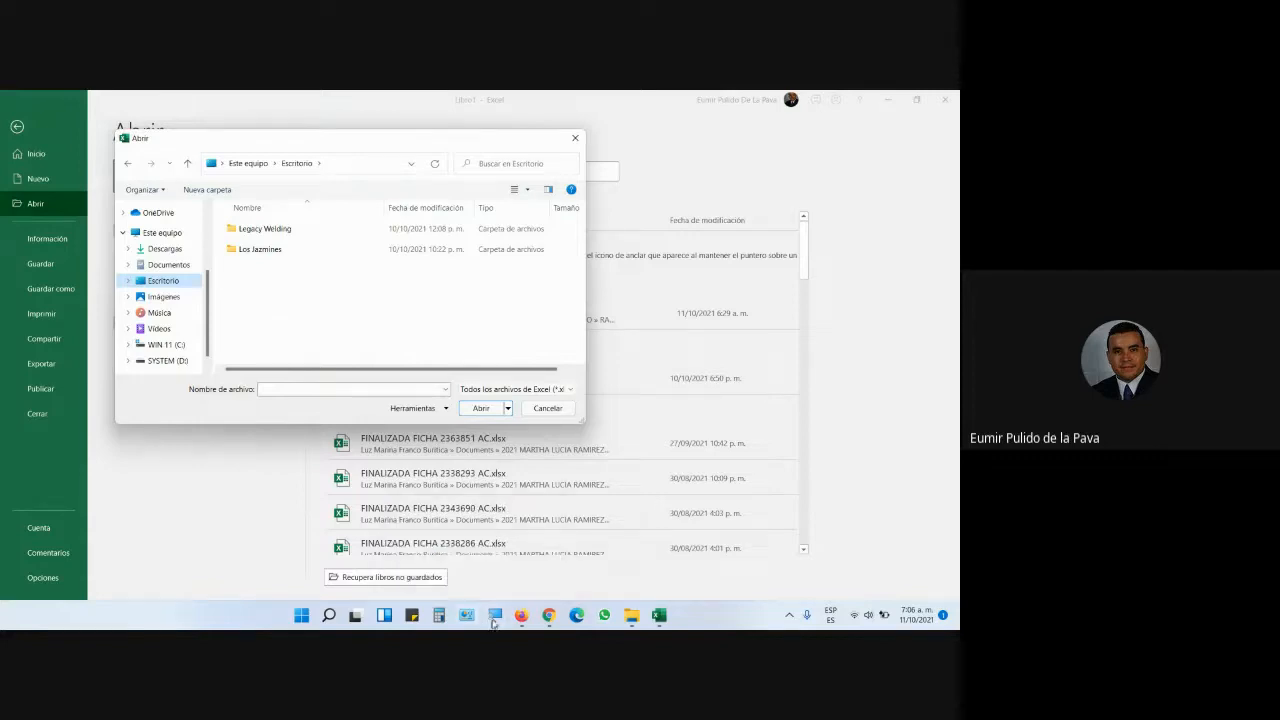
- Magnify the screen to 200%, look at the bare desktop, then return to Excel
left_click(499, 622)
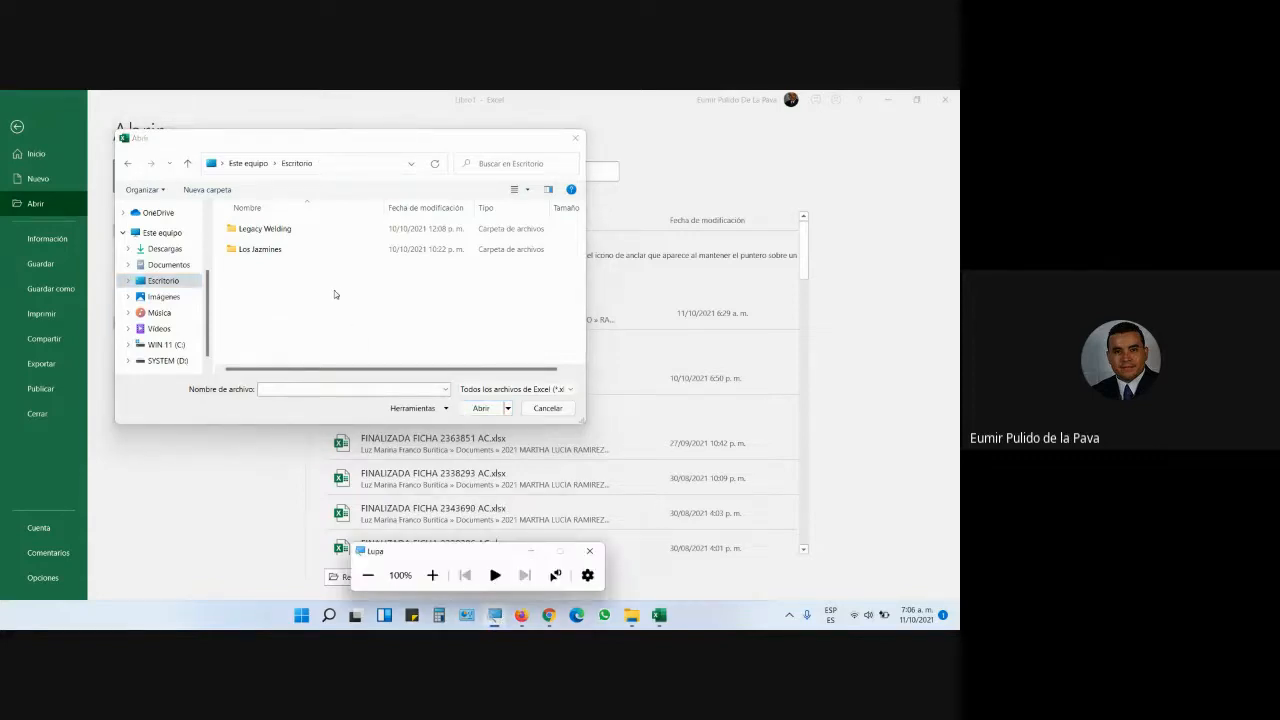
left_click(432, 574)
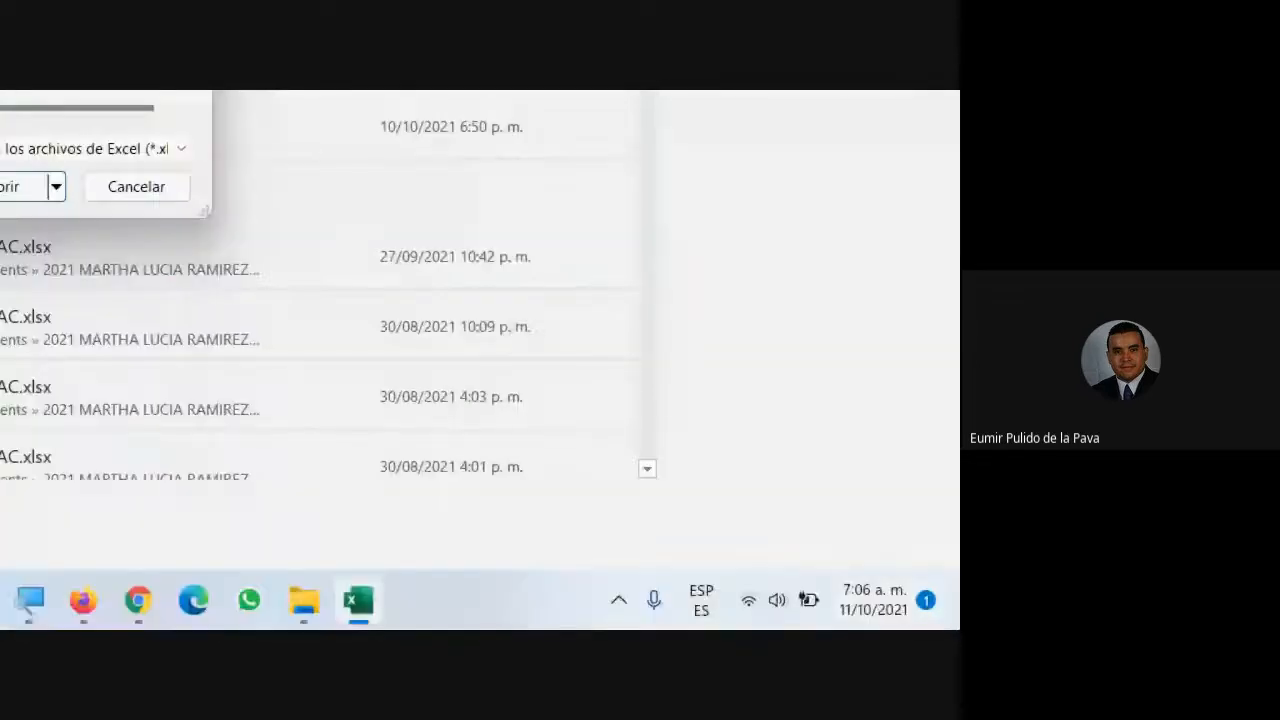
left_click(940, 622)
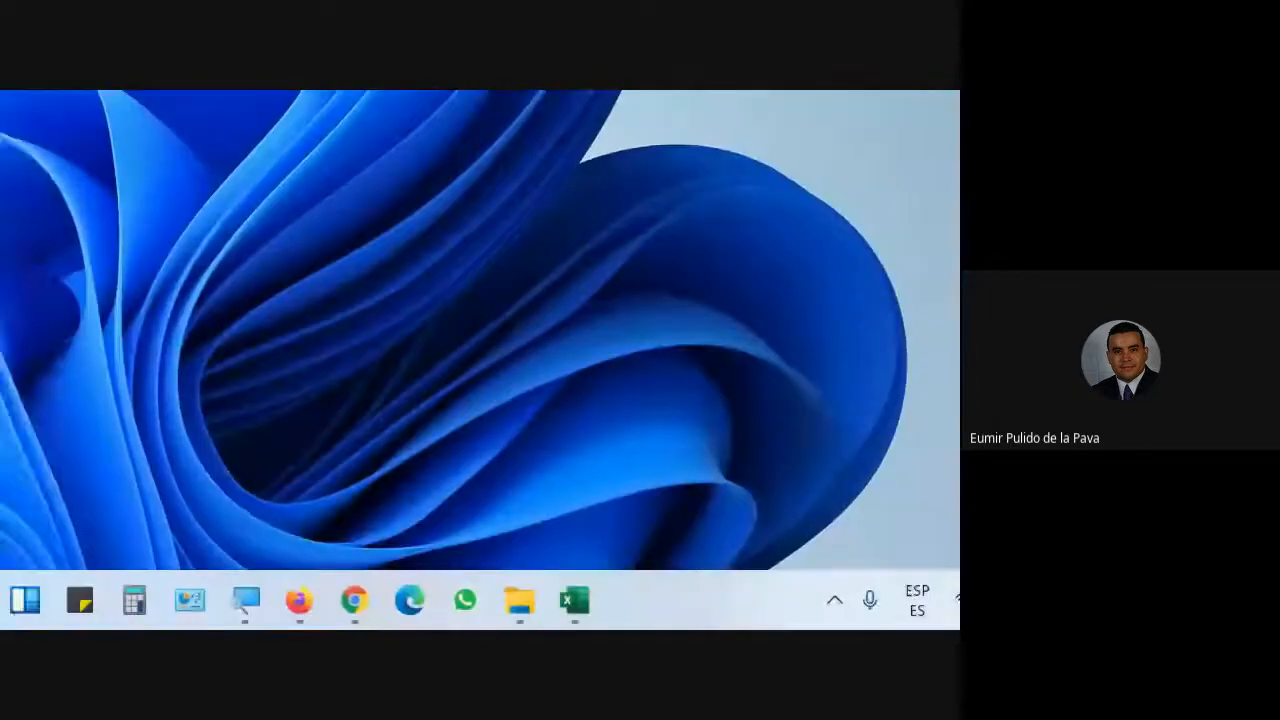
left_click(588, 600)
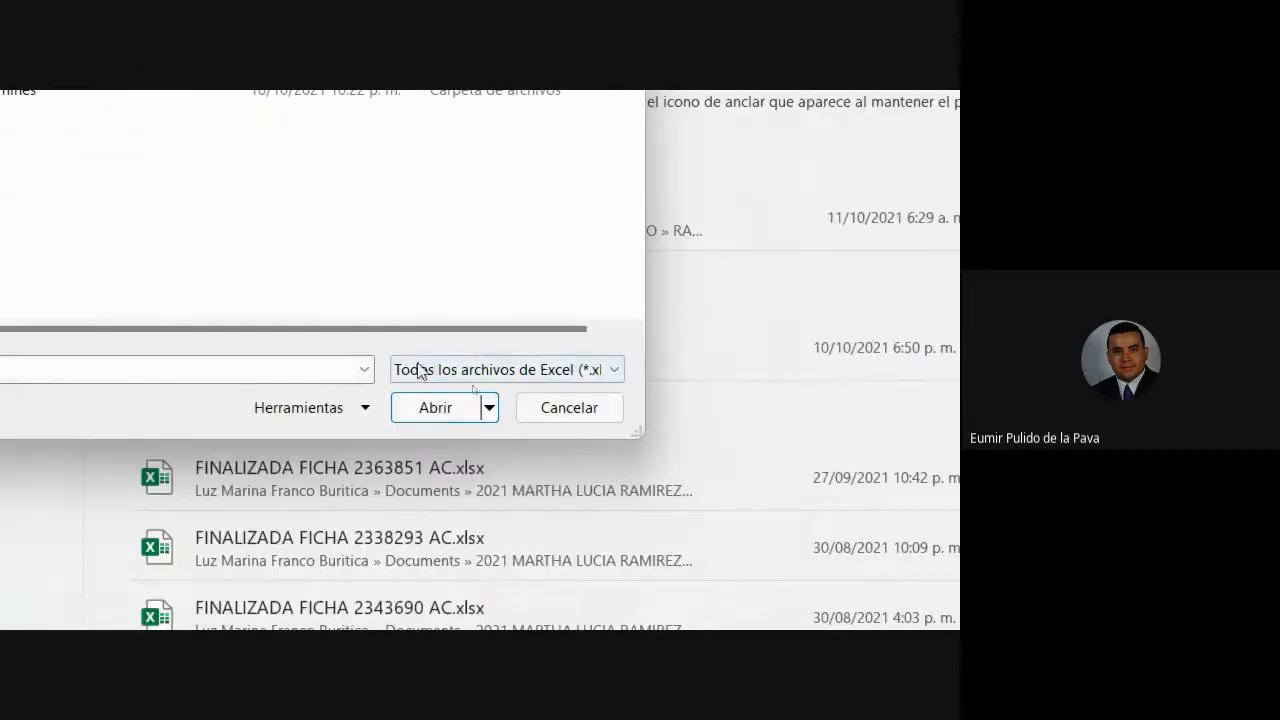
- Set the file type to Todos los archivos (*.*) and select Archivo plano 1.txt
left_click(428, 371)
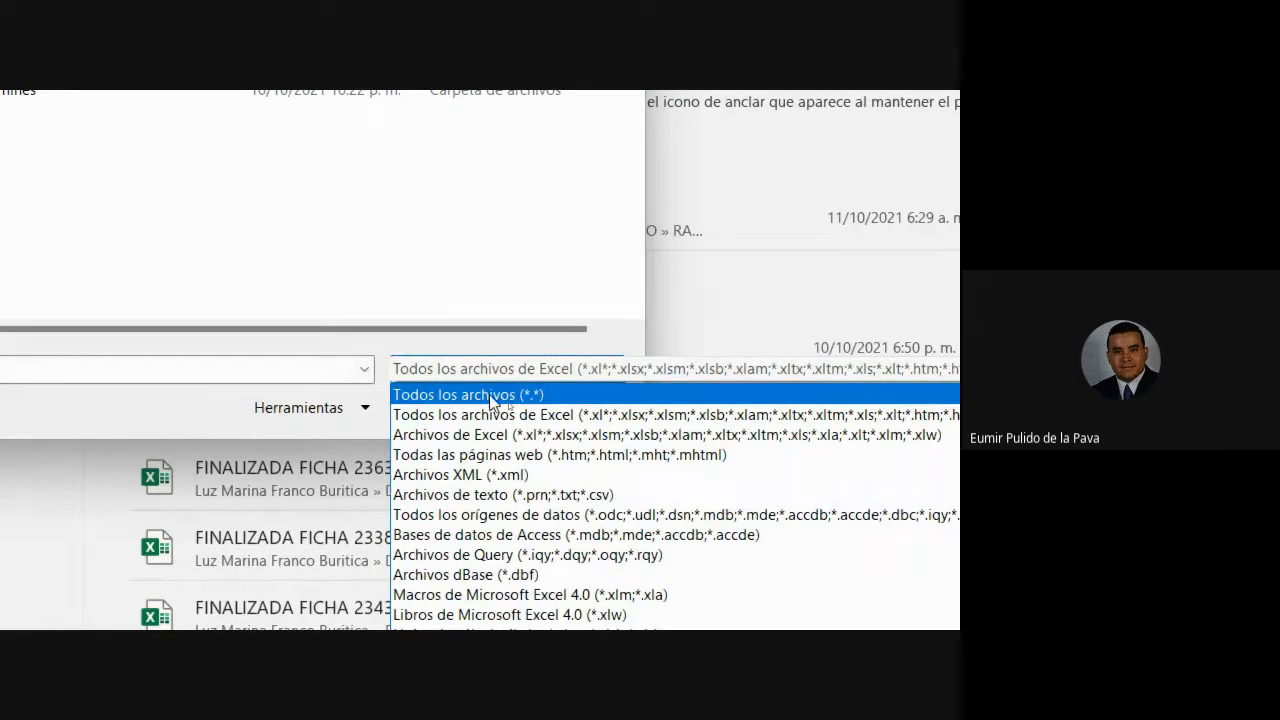
left_click(489, 399)
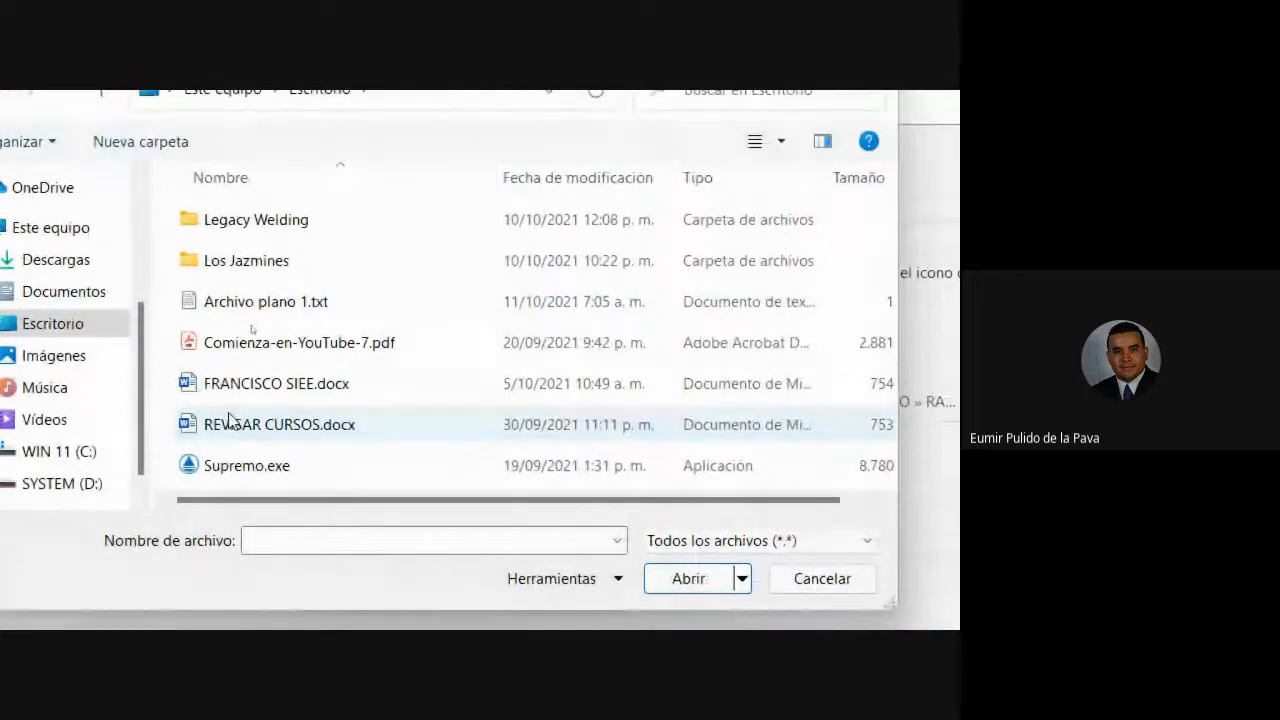
mouse_move(229, 419)
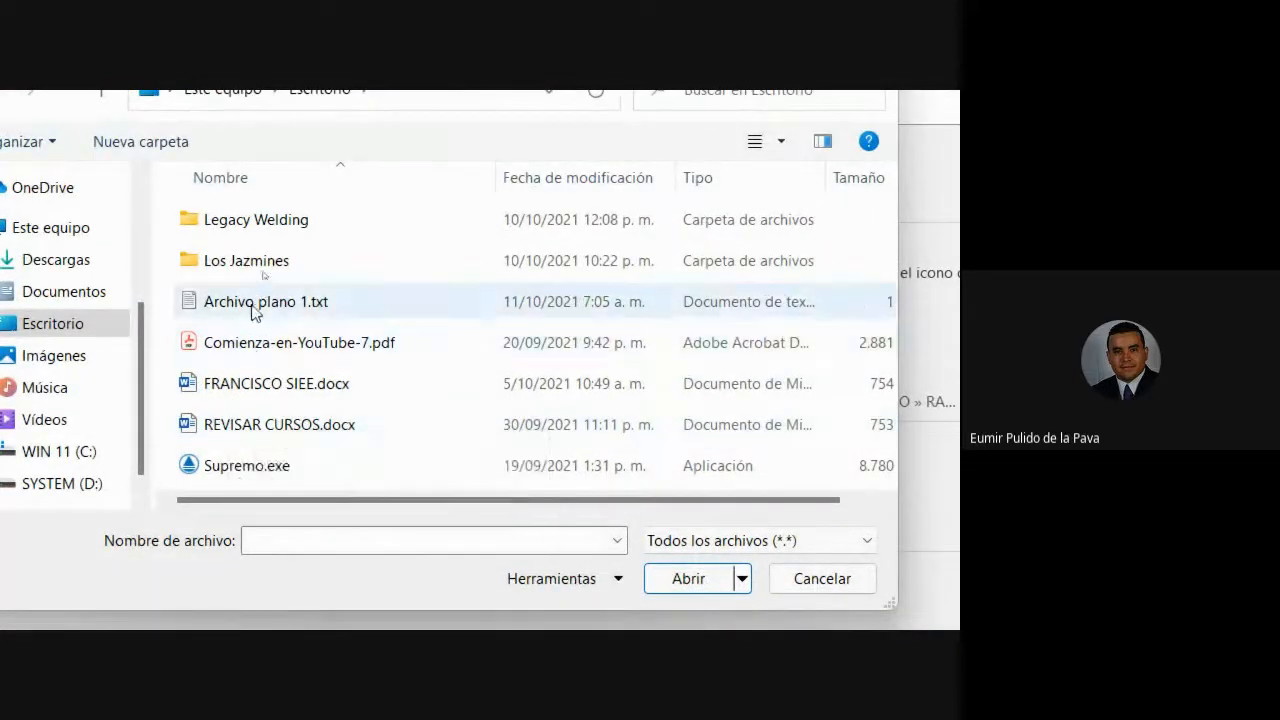
left_click(253, 310)
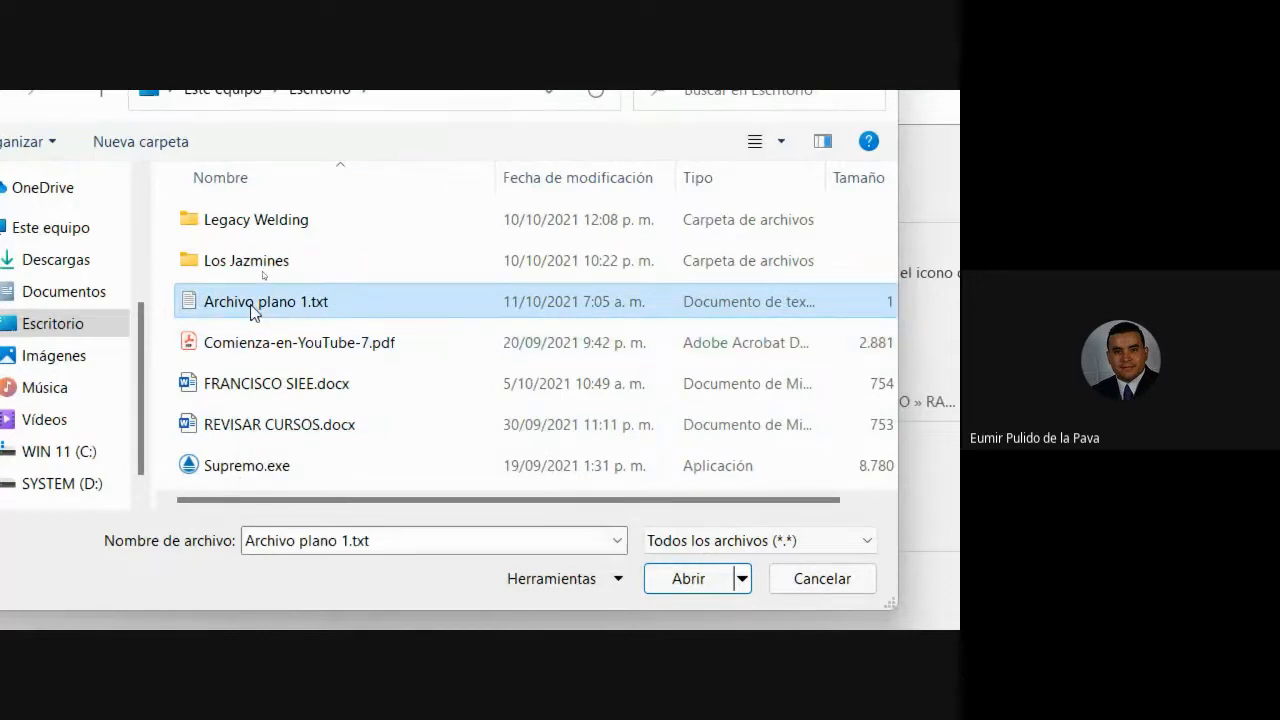
- Open Archivo plano 1.txt, which launches the Text Import Wizard at step 1
left_click(686, 580)
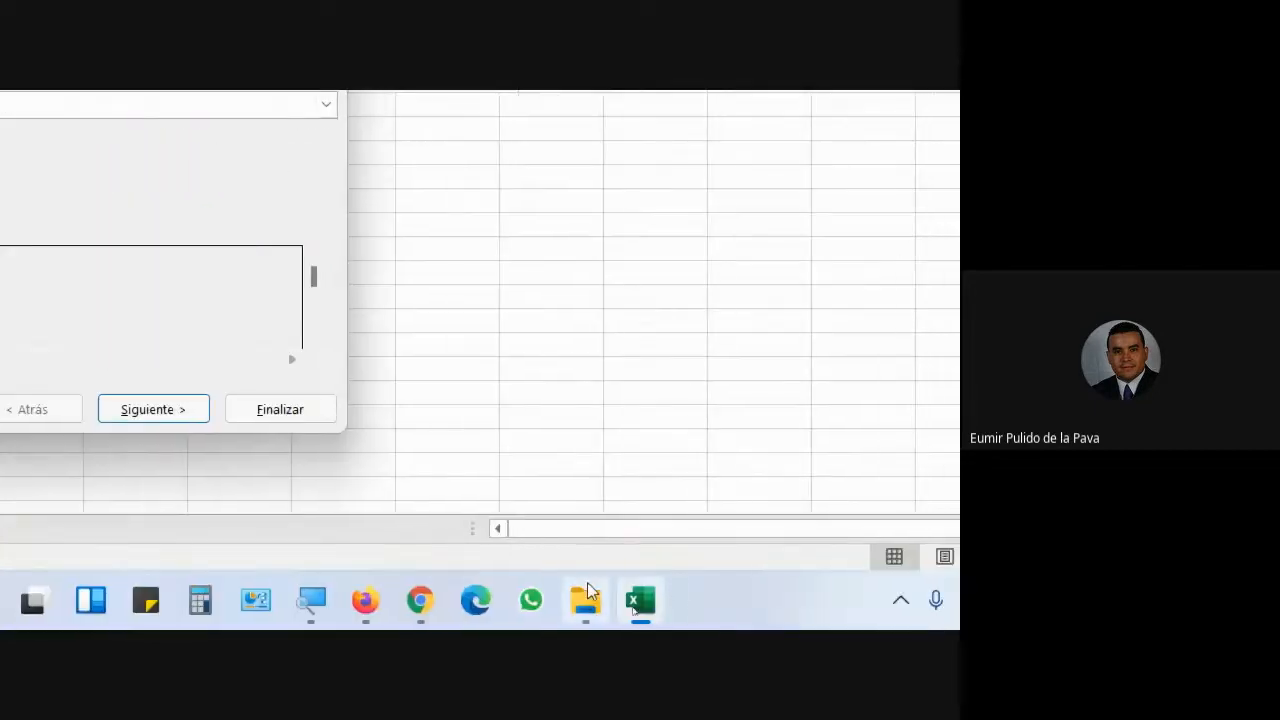
mouse_move(587, 592)
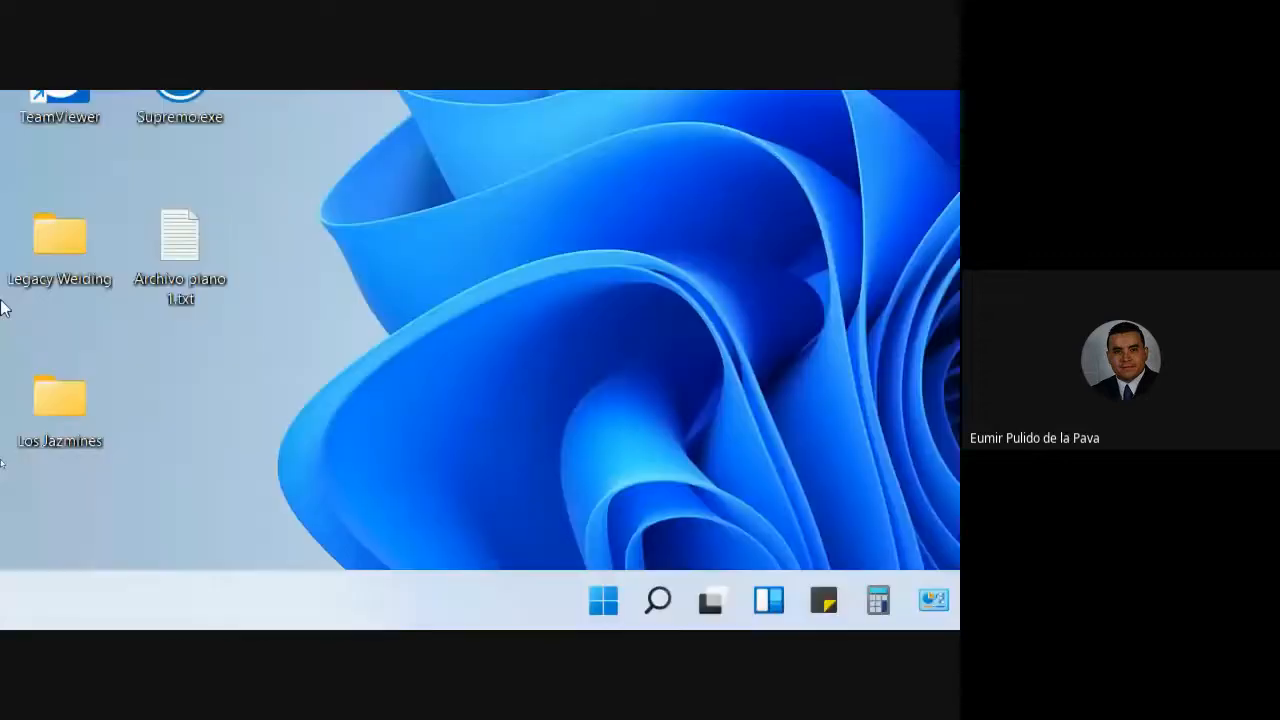
double_click(170, 268)
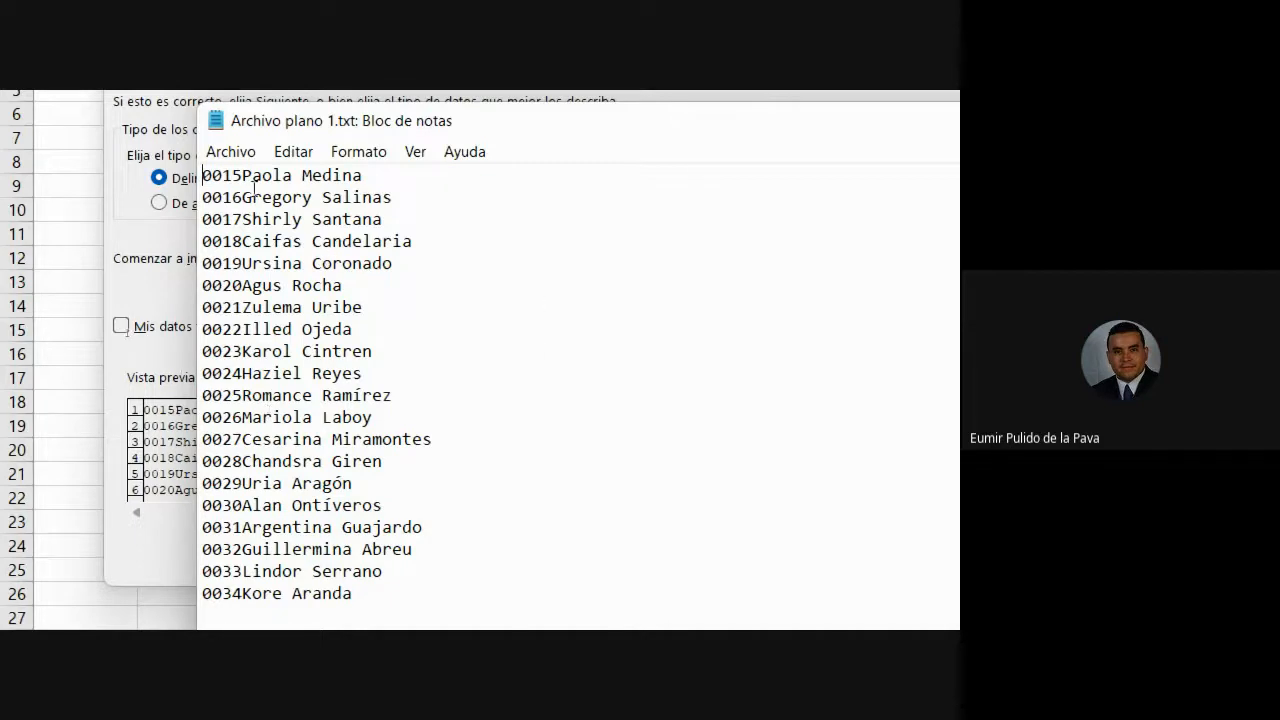
left_click_drag(202, 177, 393, 137)
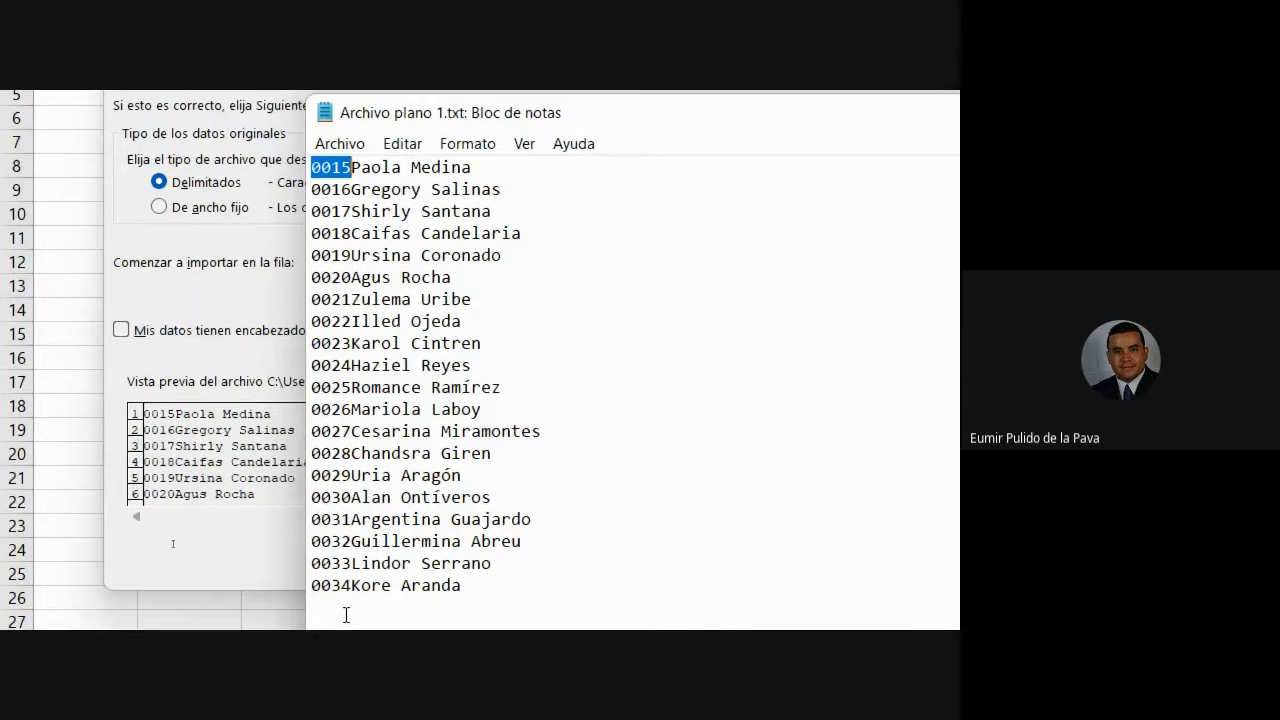
left_click_drag(312, 586, 354, 566)
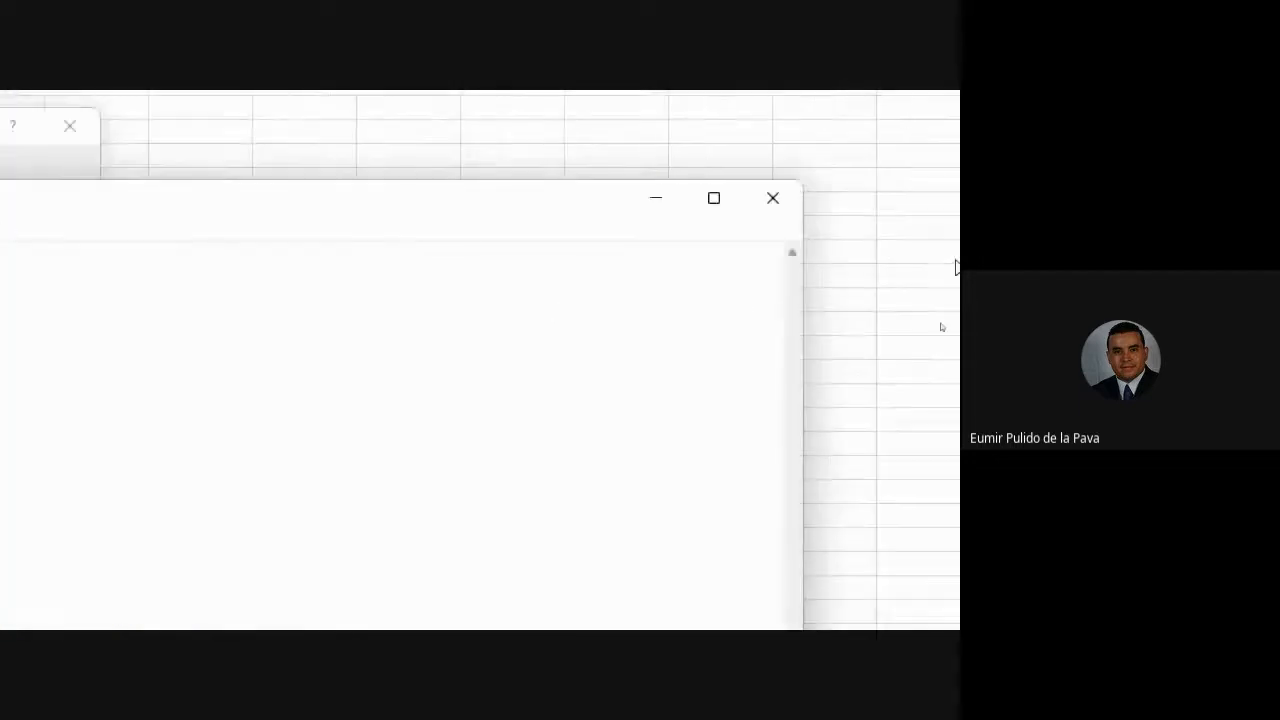
left_click(776, 200)
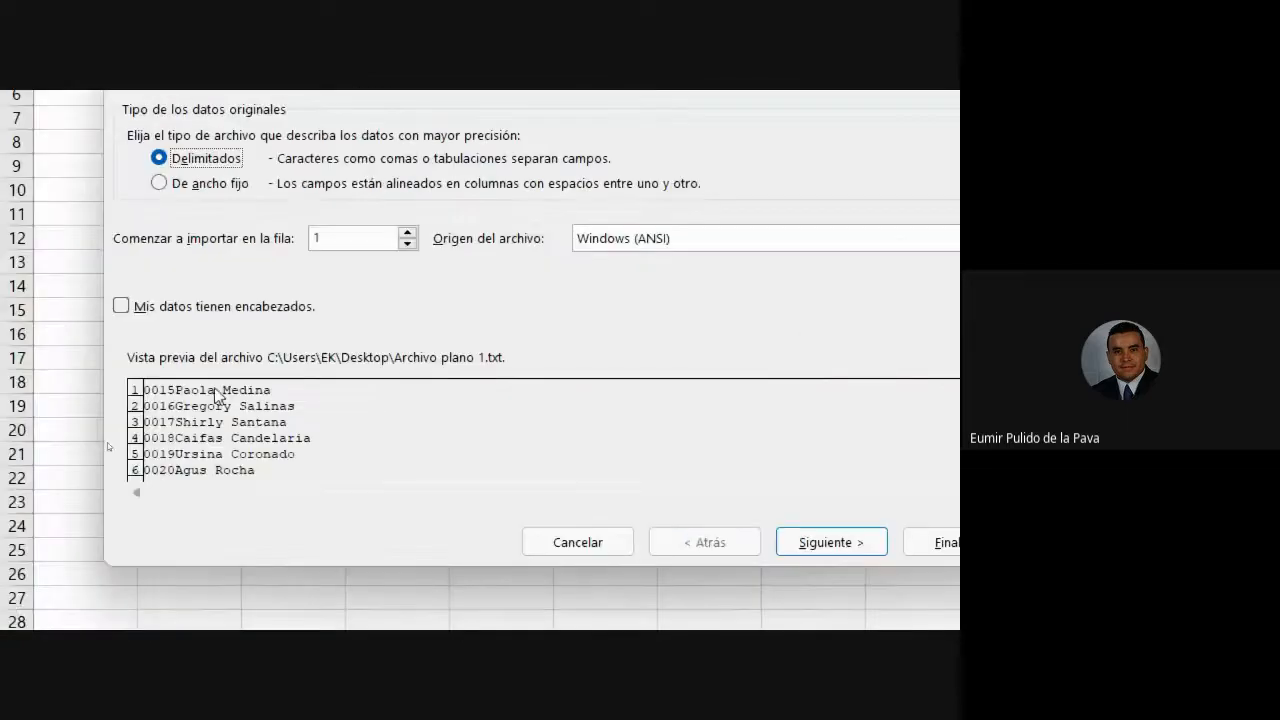
- Import as fixed-width fields with a single column break right after the 4-digit codes
left_click(200, 186)
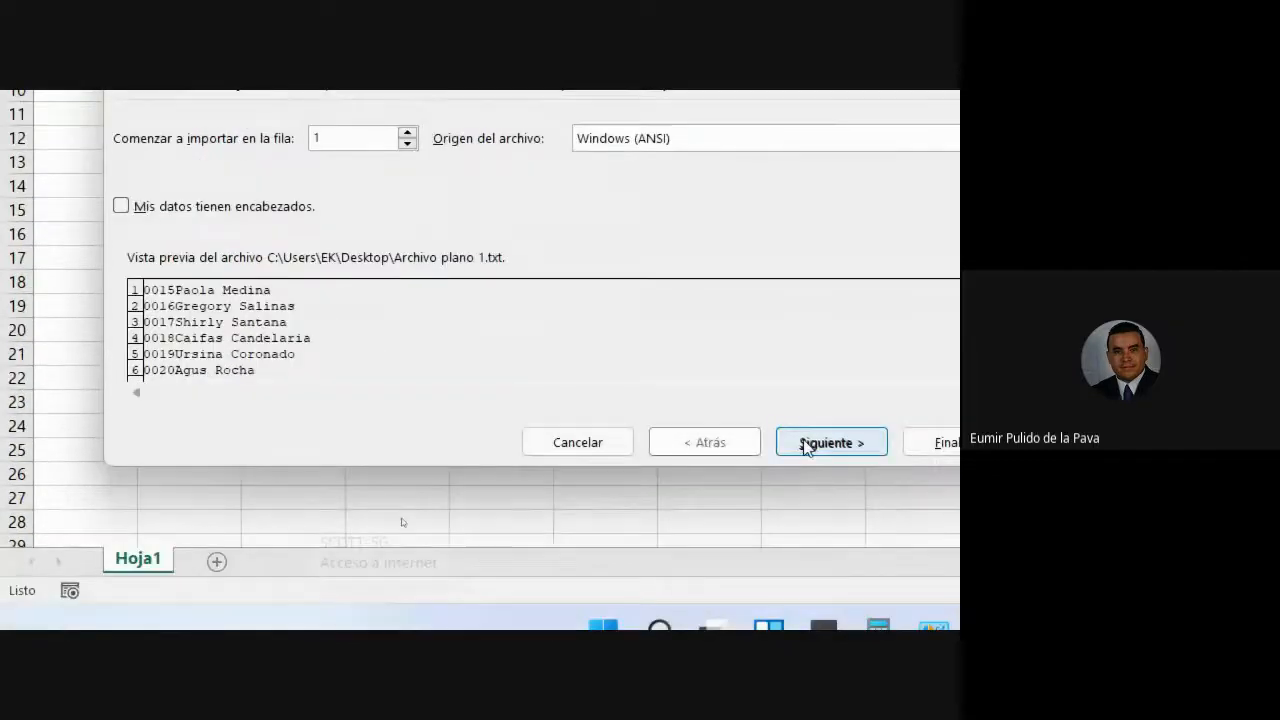
left_click(806, 447)
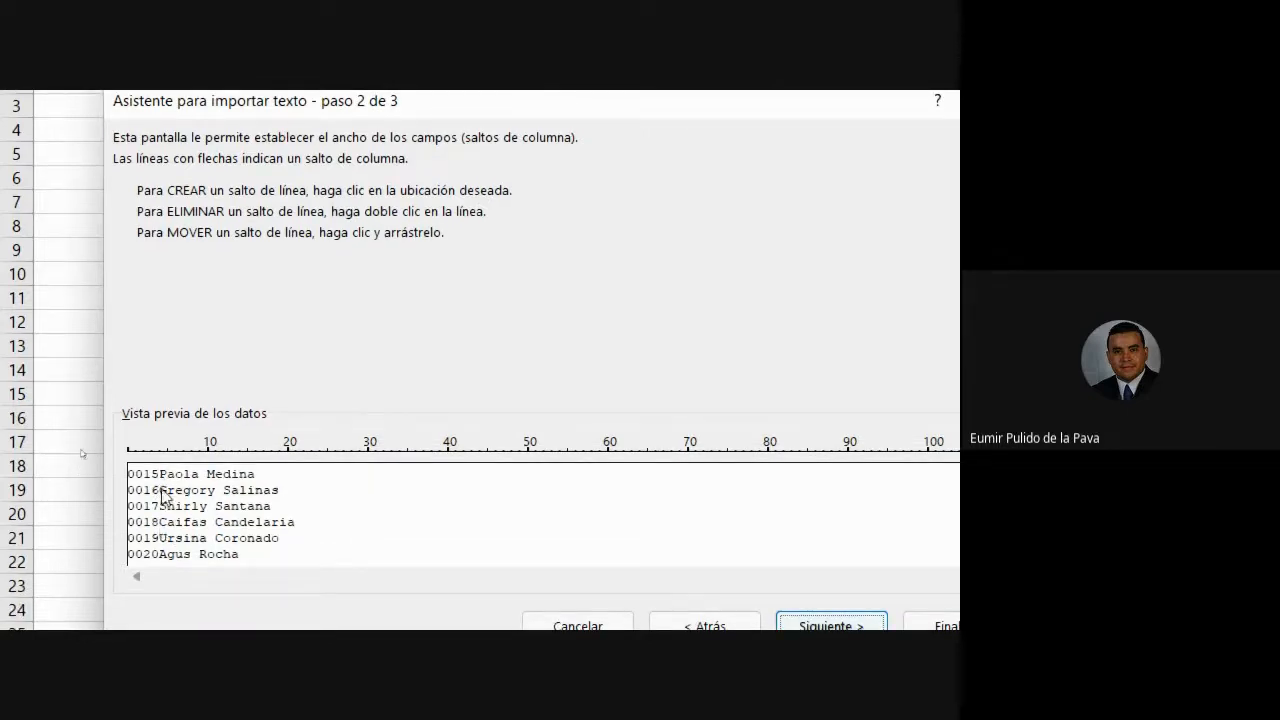
left_click(160, 478)
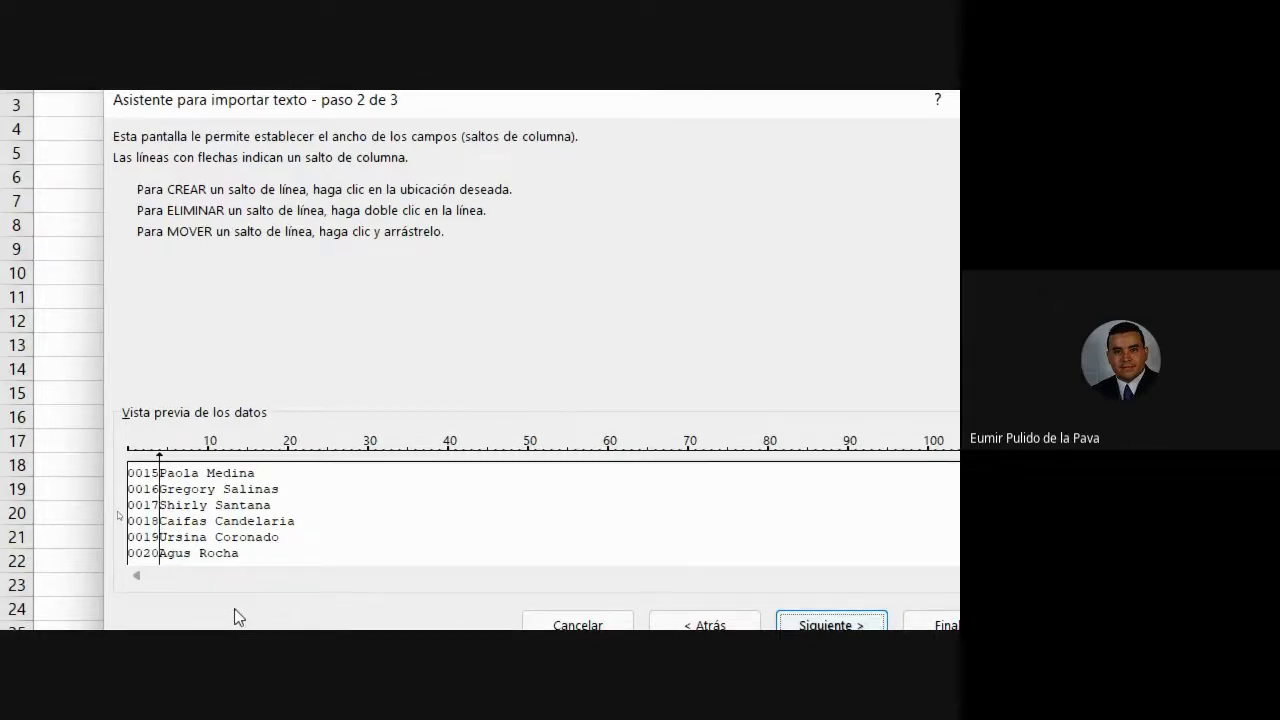
left_click(424, 503)
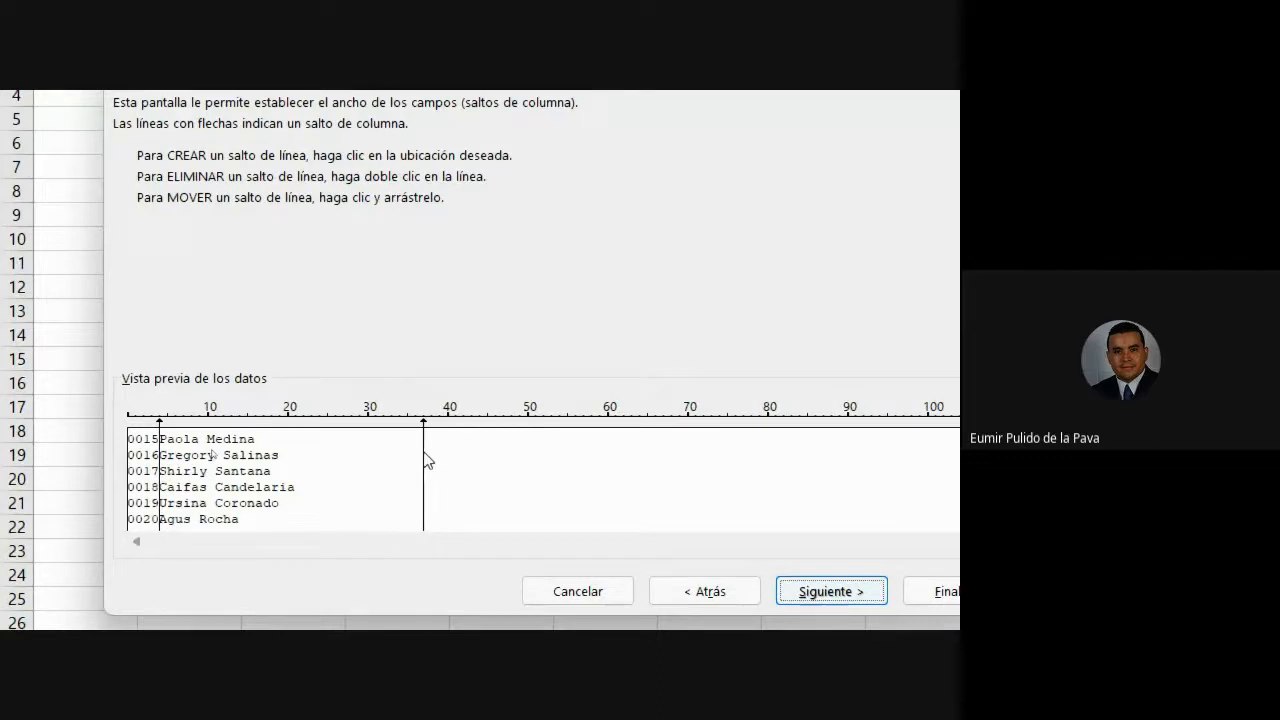
left_click_drag(424, 460, 384, 485)
double_click(384, 450)
double_click(163, 443)
left_click(431, 468)
left_click_drag(436, 487, 159, 470)
left_click(199, 440)
double_click(201, 425)
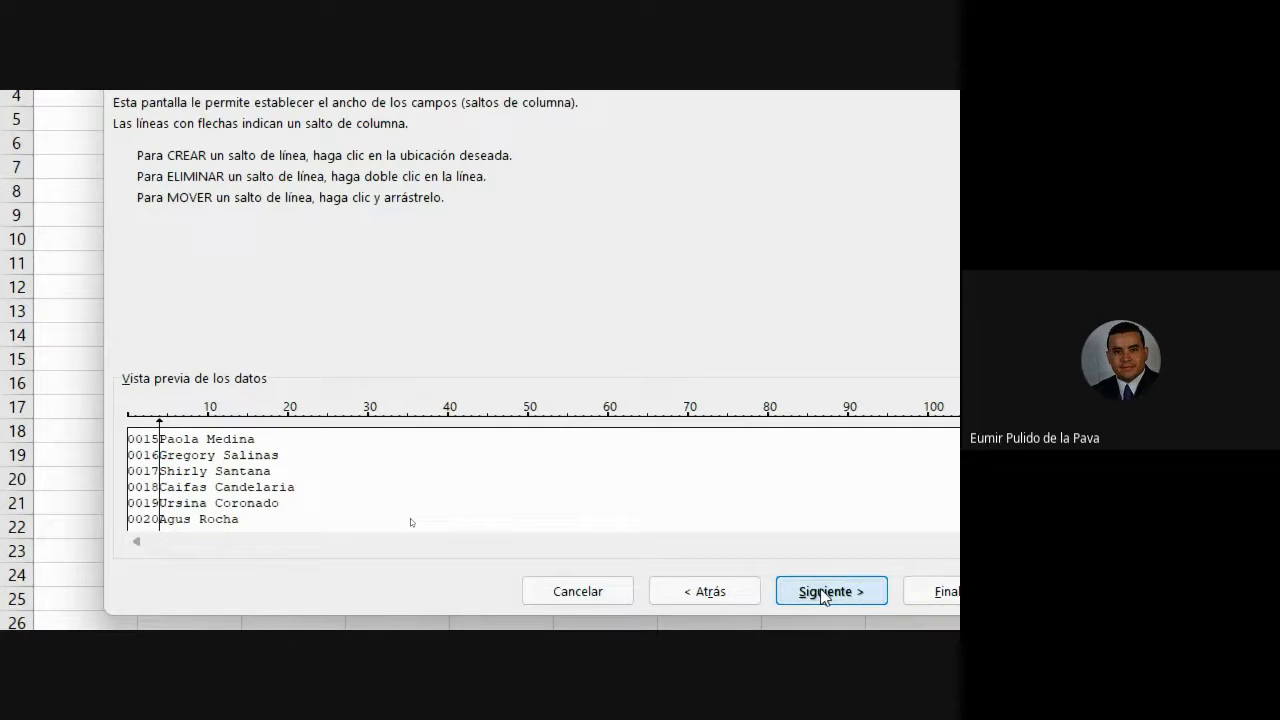
- Move to step 3 and keep General format for both the names and code columns
key("Return")
left_click(217, 463)
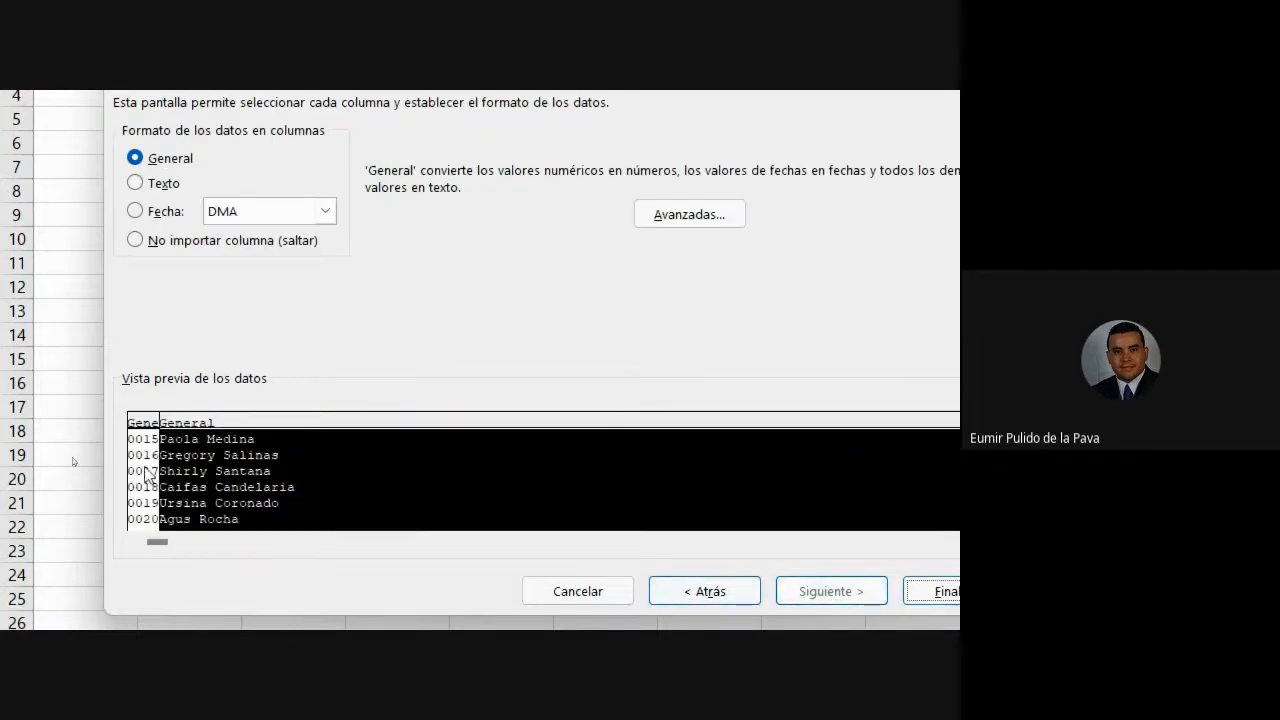
left_click(143, 462)
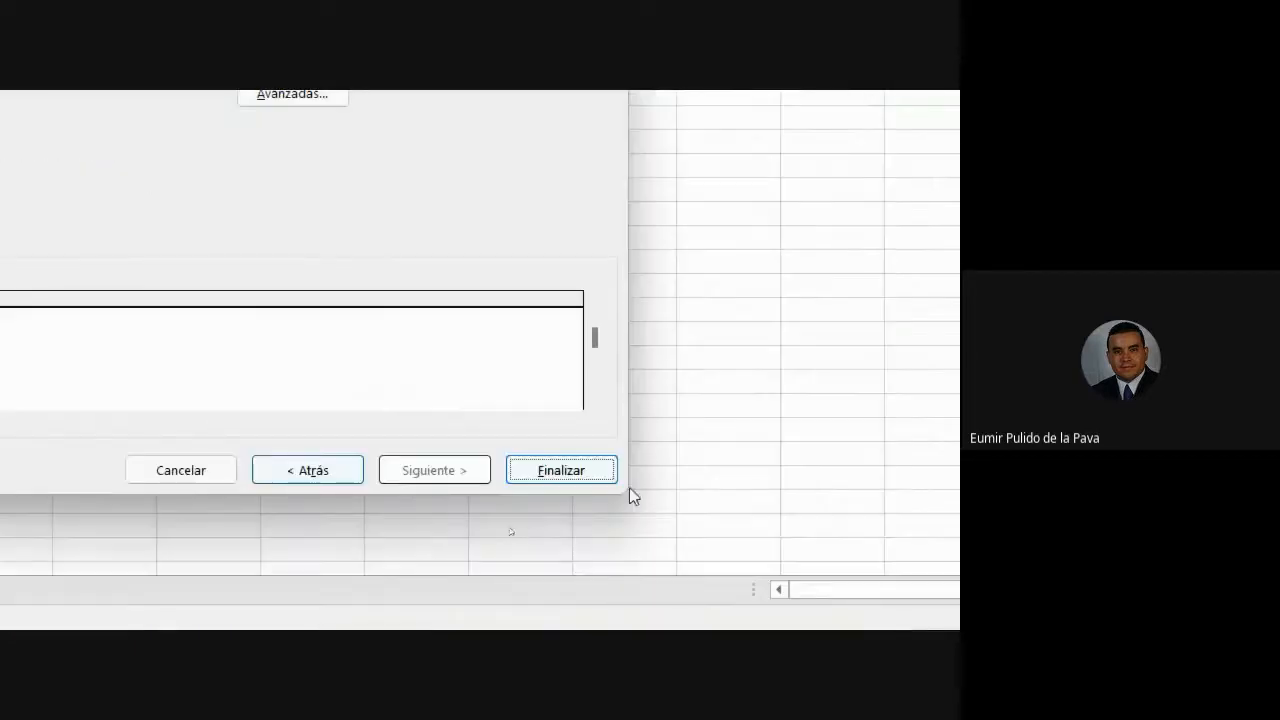
- Finish the text import and start Texto en columnas on column B's full names
left_click(567, 469)
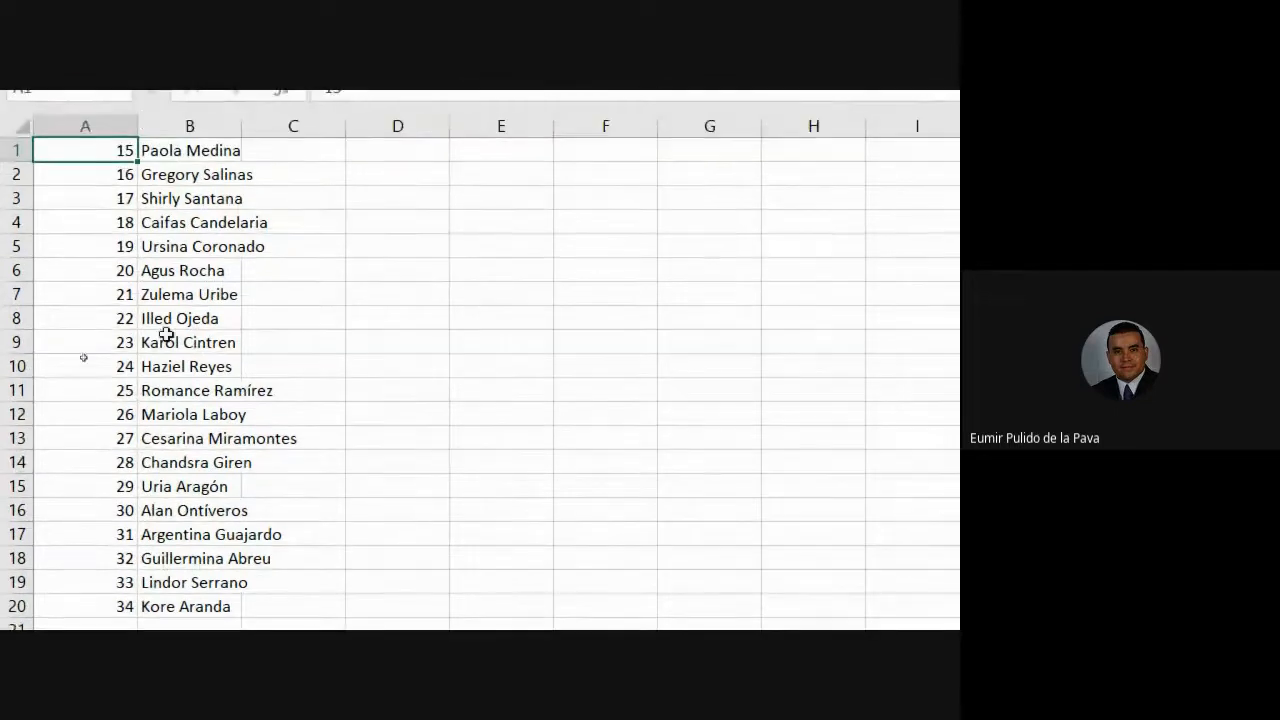
left_click(177, 120)
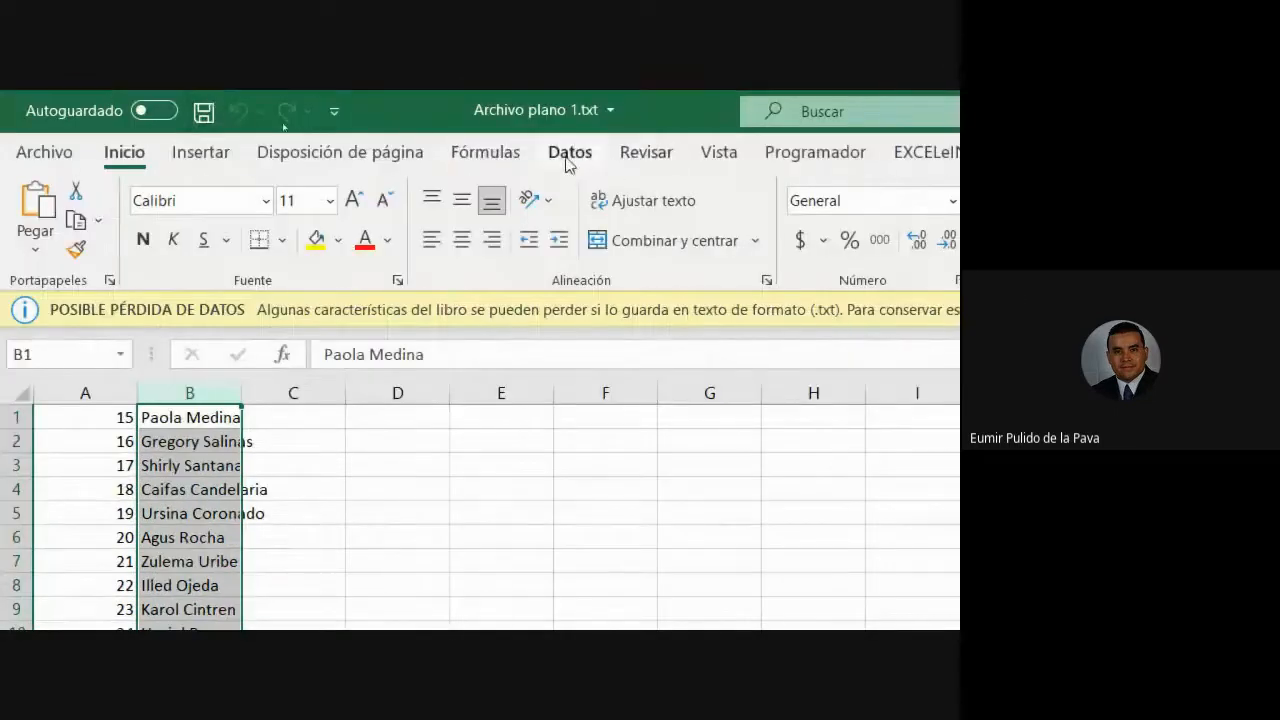
left_click(568, 155)
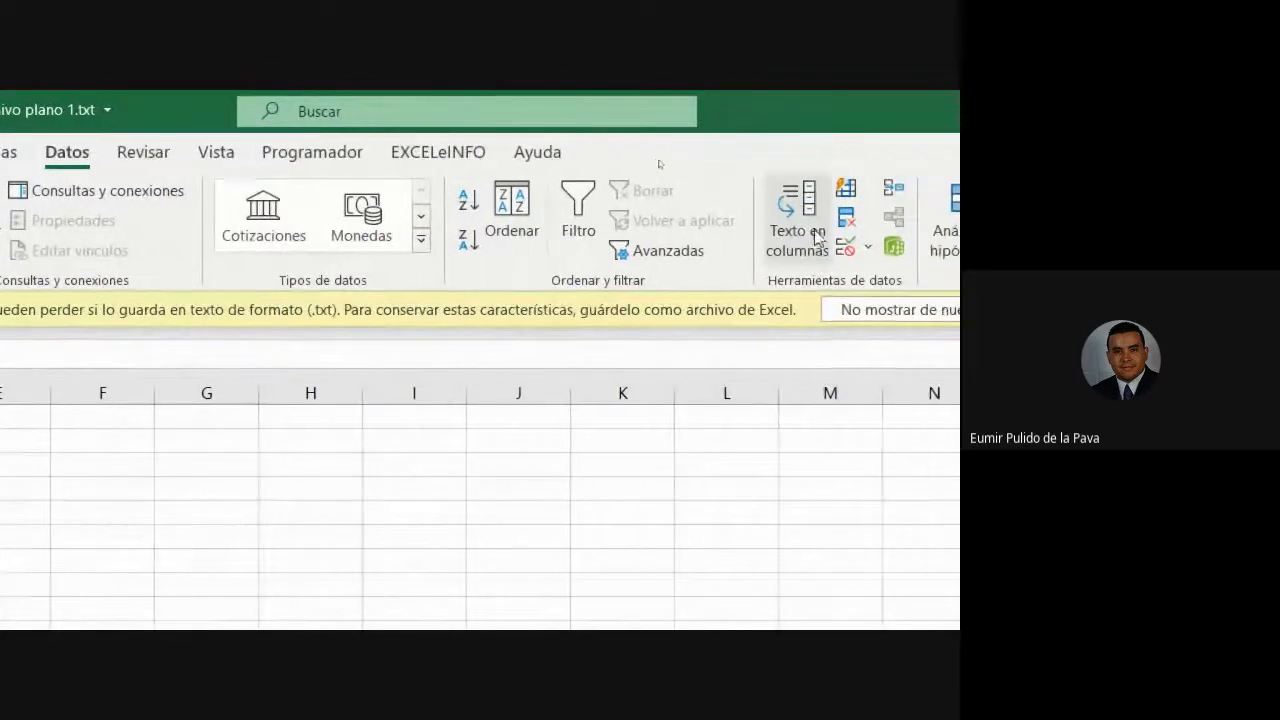
left_click(810, 237)
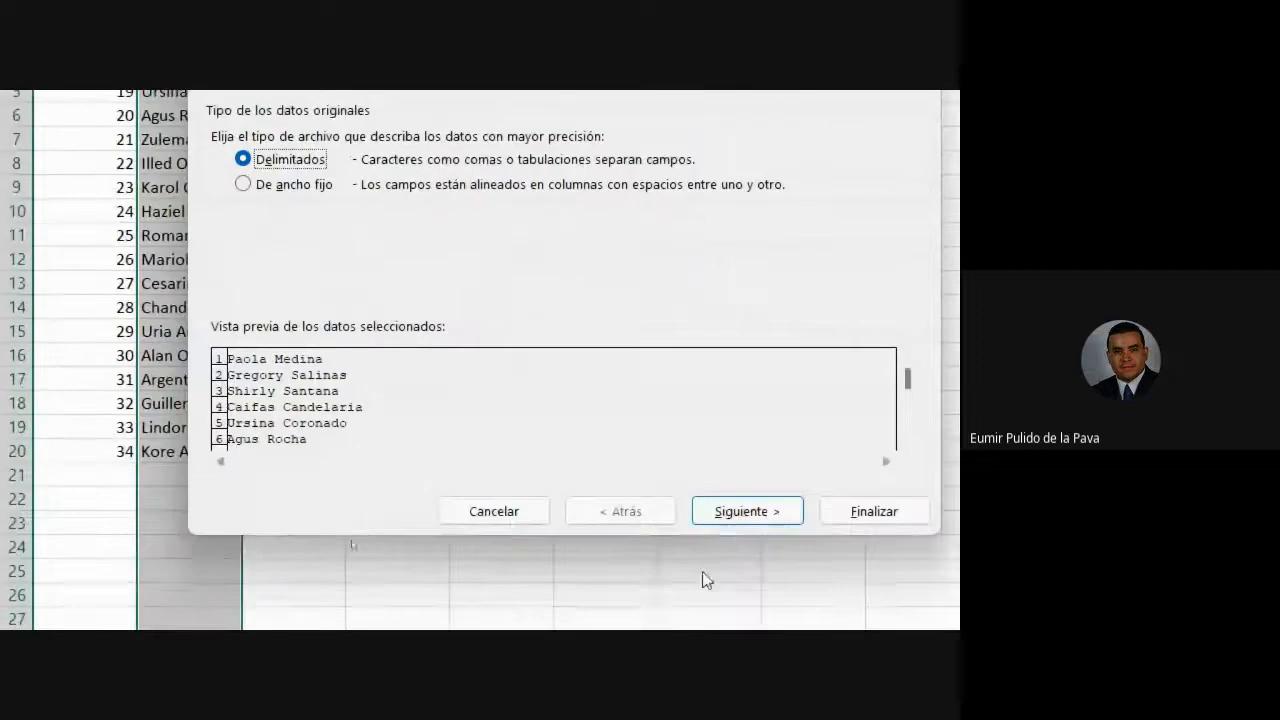
- Split column B on spaces instead of tabs into first names and surnames, dismissing the format warning
left_click(745, 645)
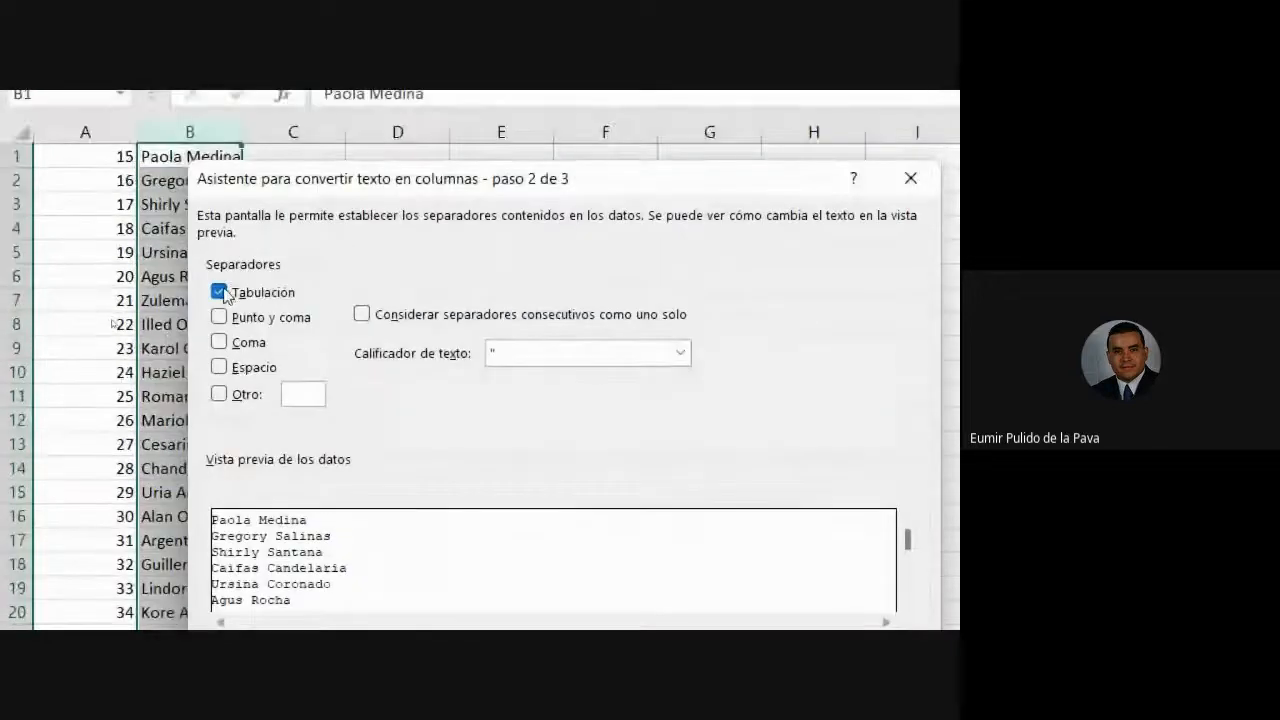
left_click(219, 292)
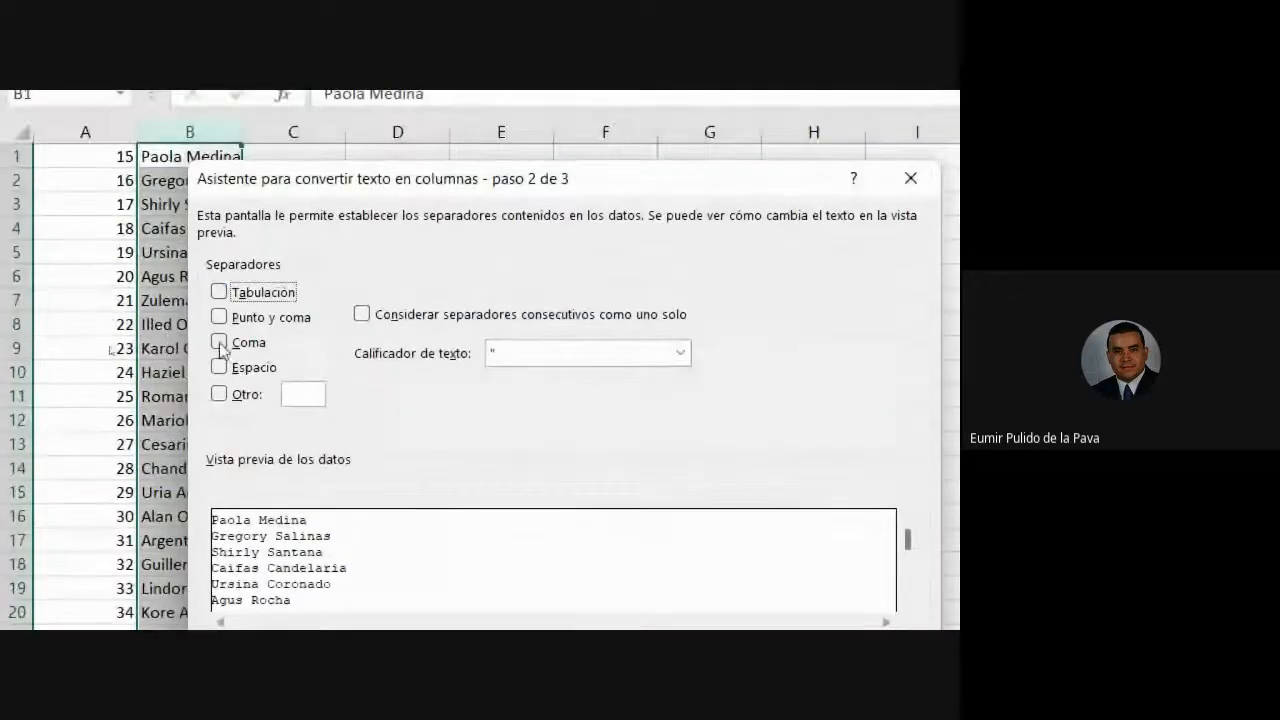
left_click(219, 367)
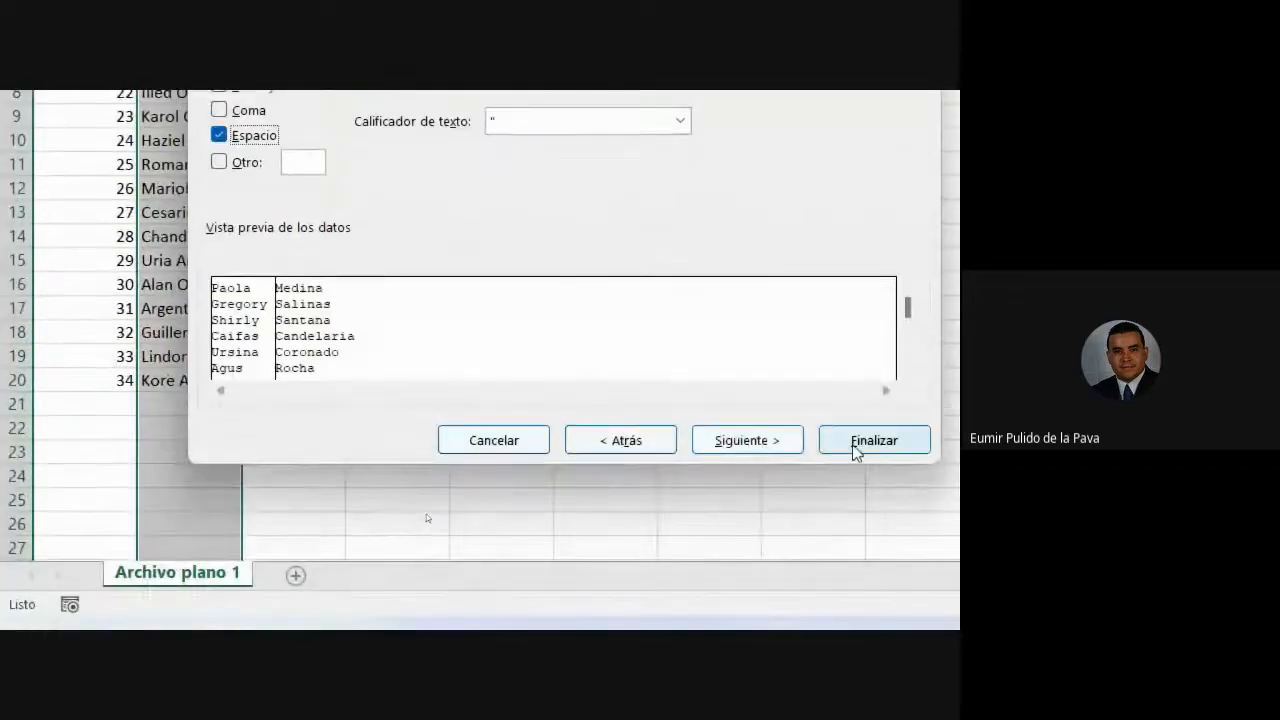
left_click(854, 446)
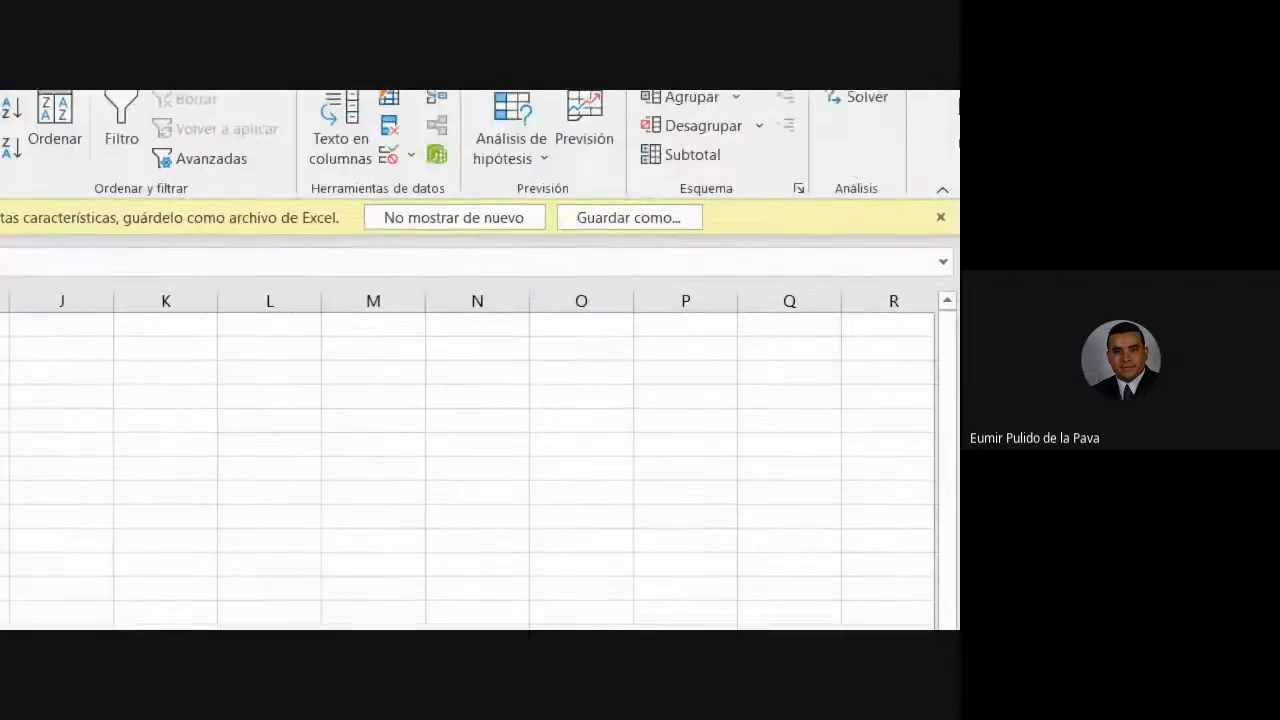
left_click(414, 220)
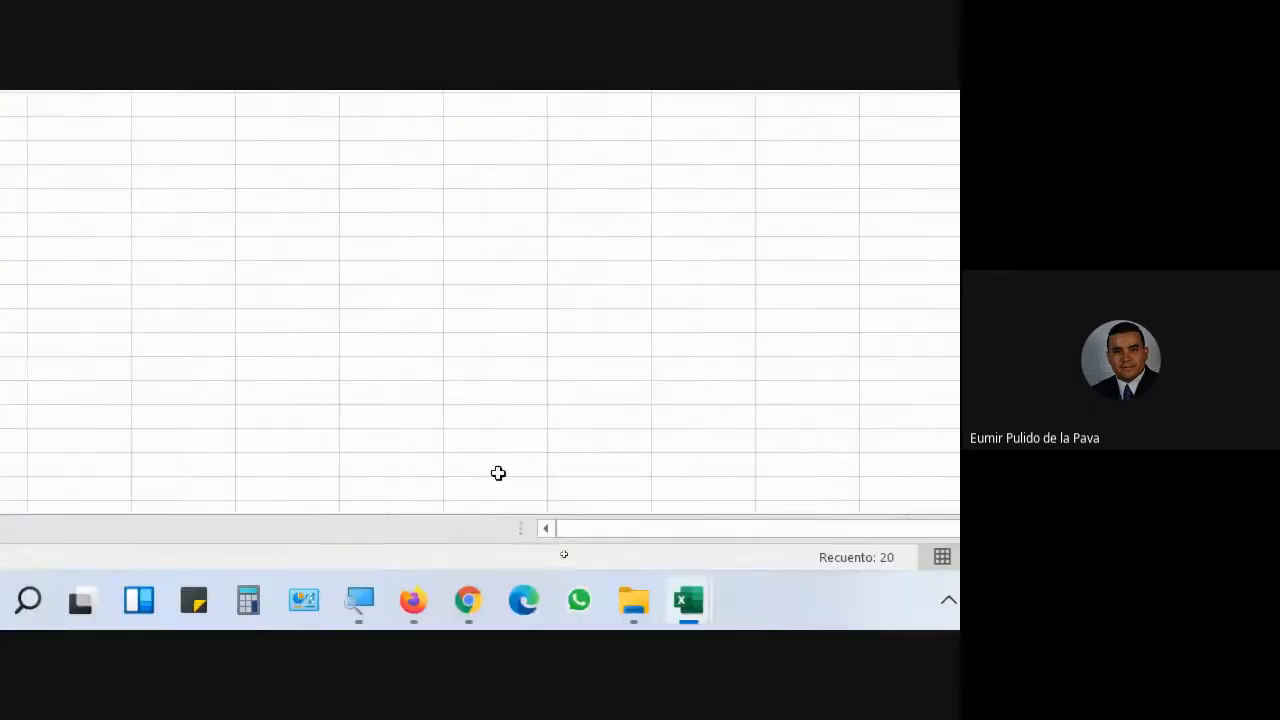
left_click(370, 604)
- Lower the magnification, check the Google Meet call, then return to the Archivo plano 1.txt workbook
left_click(107, 521)
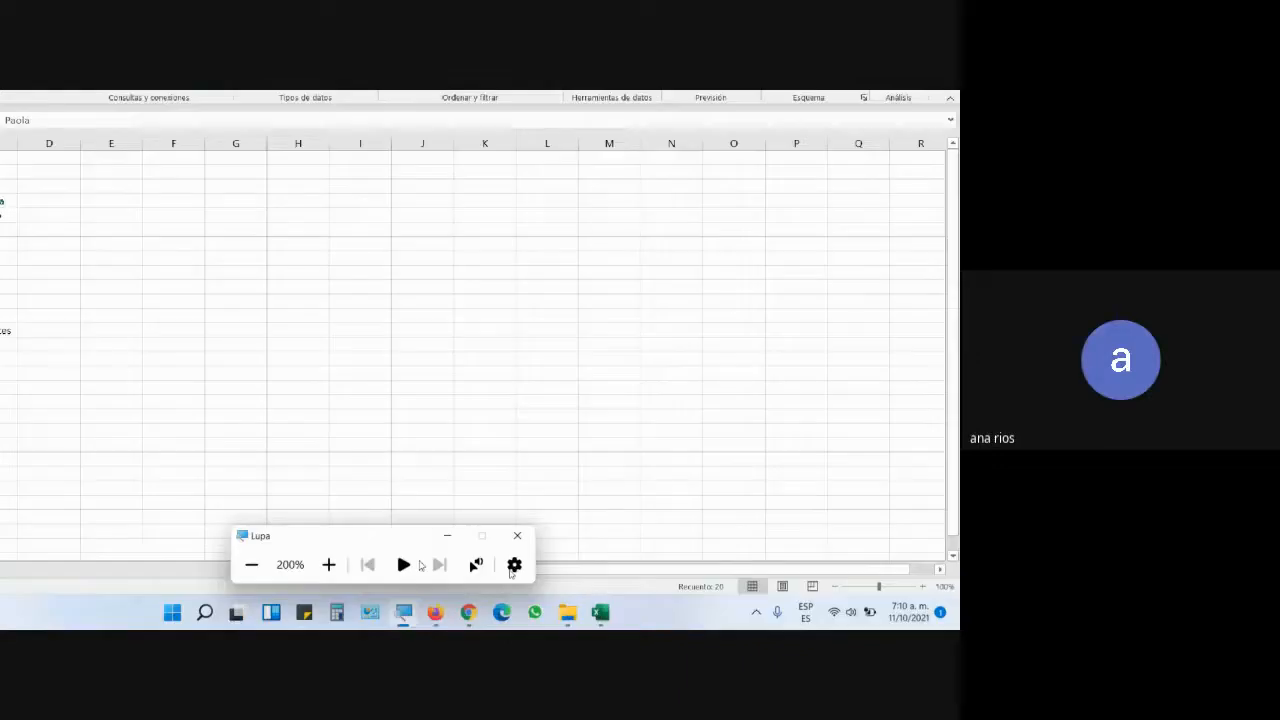
left_click(527, 552)
left_click(548, 613)
left_click(492, 557)
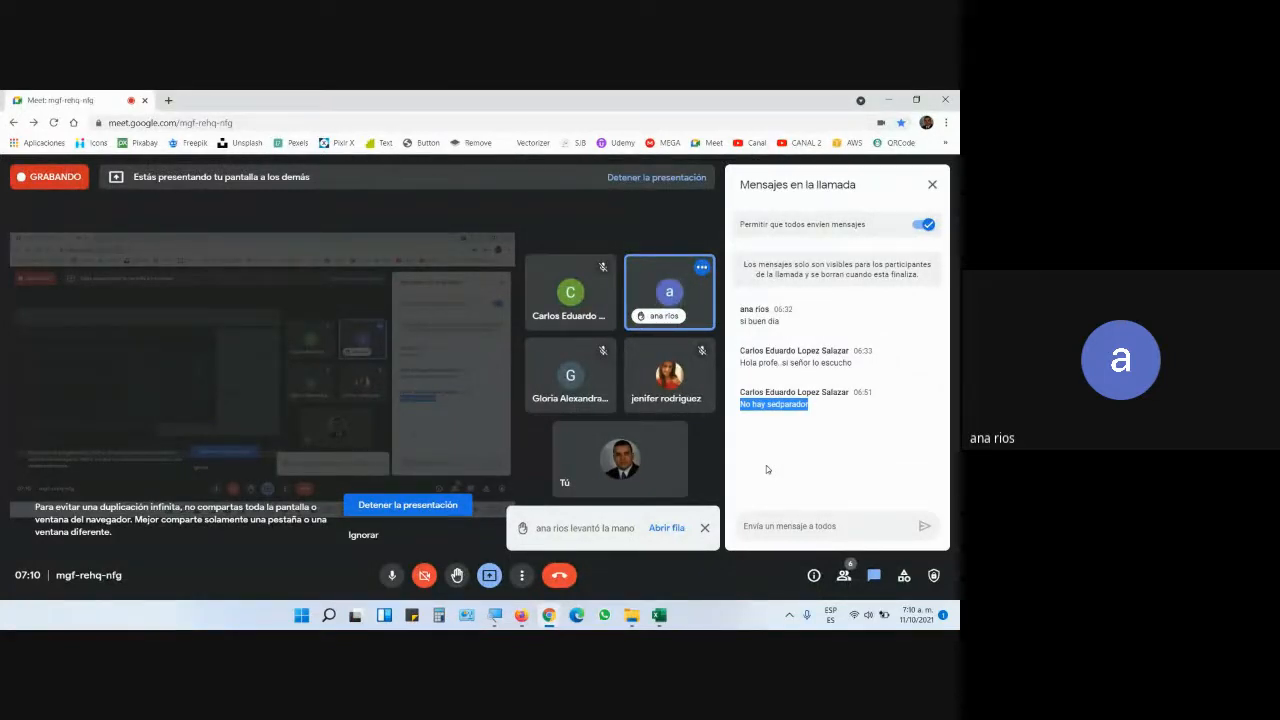
left_click(659, 615)
left_click(680, 554)
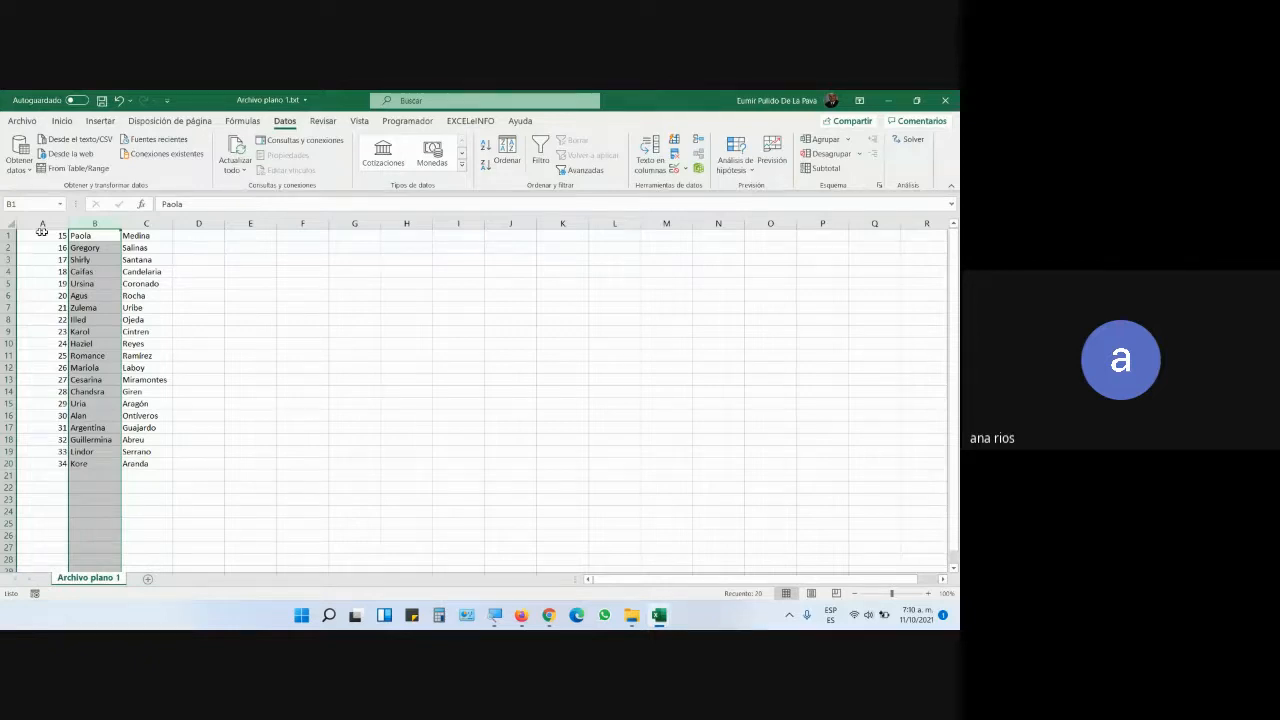
- Undo the previous split of names in column B with Ctrl+Z
left_click(215, 307)
left_click(96, 222)
key("ctrl+z")
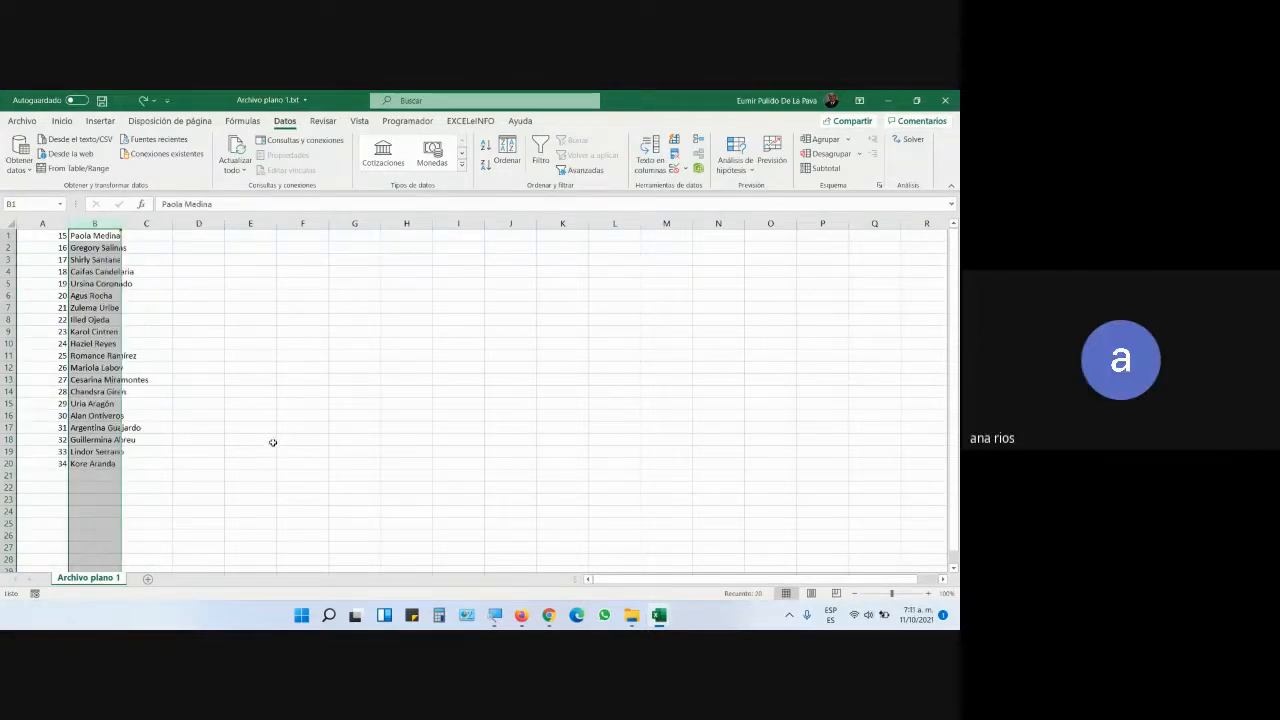
- Split column B again on spaces, treating consecutive separators as one, into first names and surnames
left_click(178, 295)
left_click(95, 223)
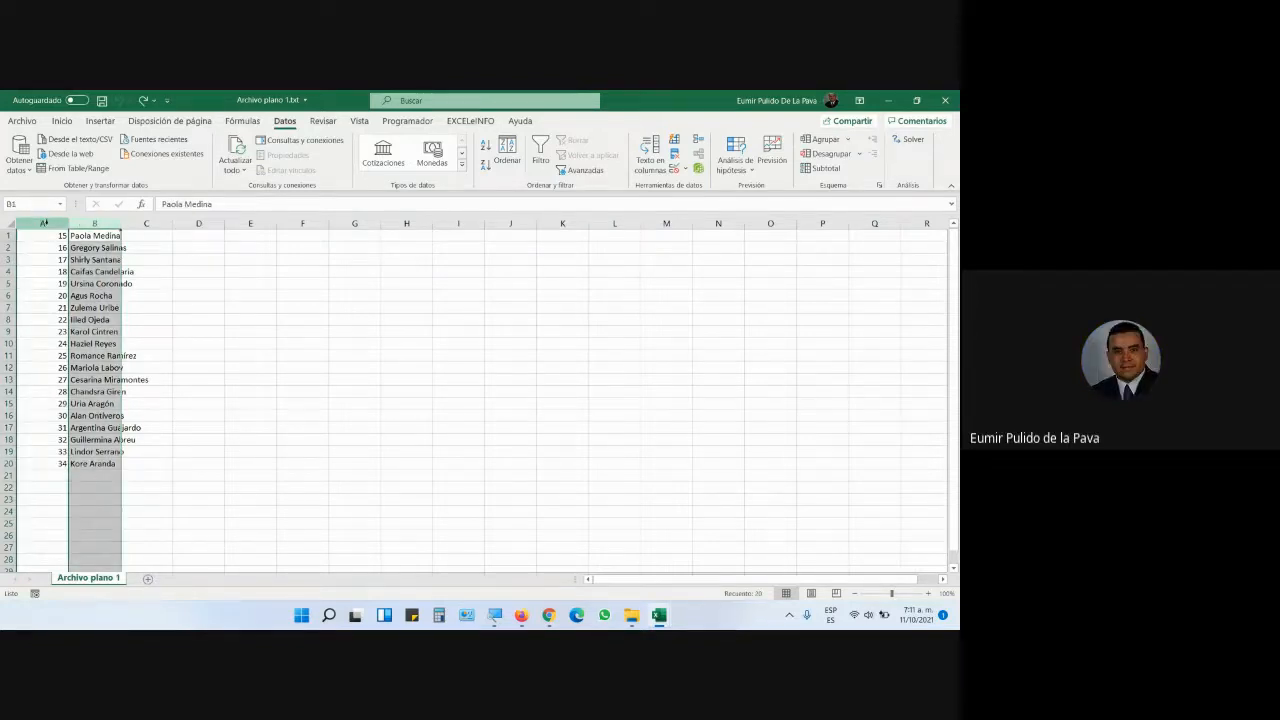
left_click_drag(44, 222, 91, 221)
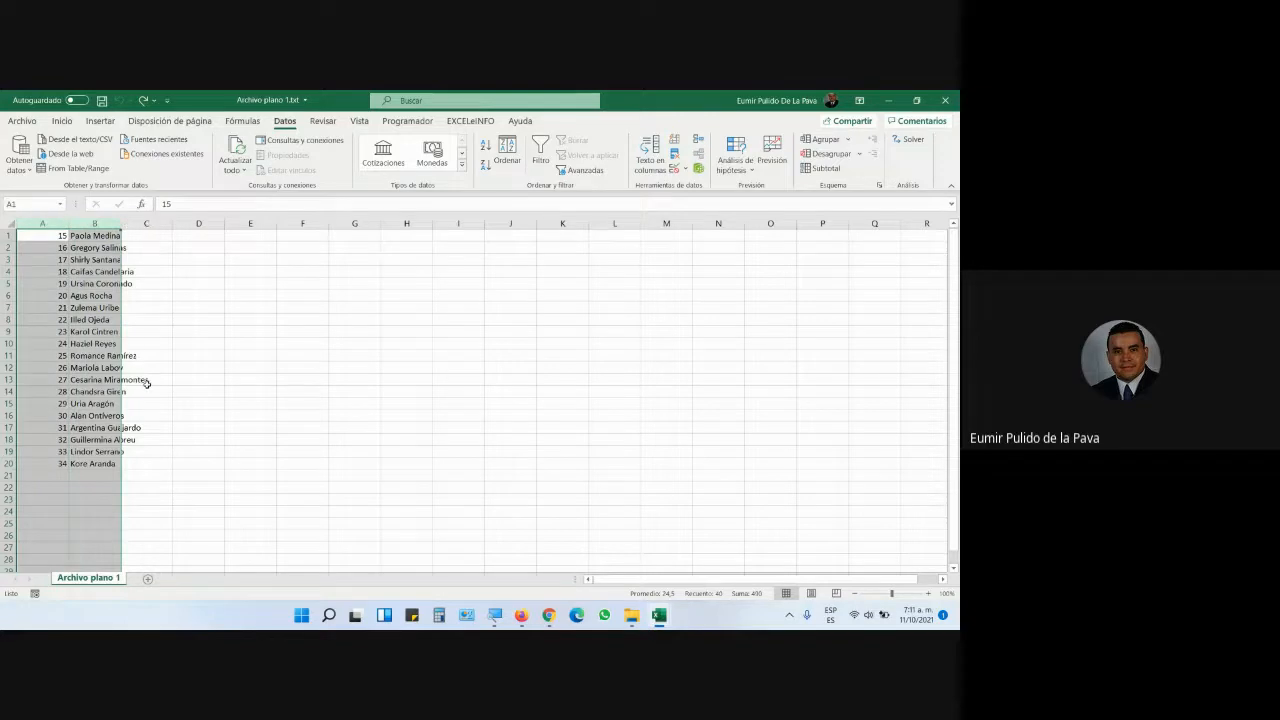
left_click(54, 221)
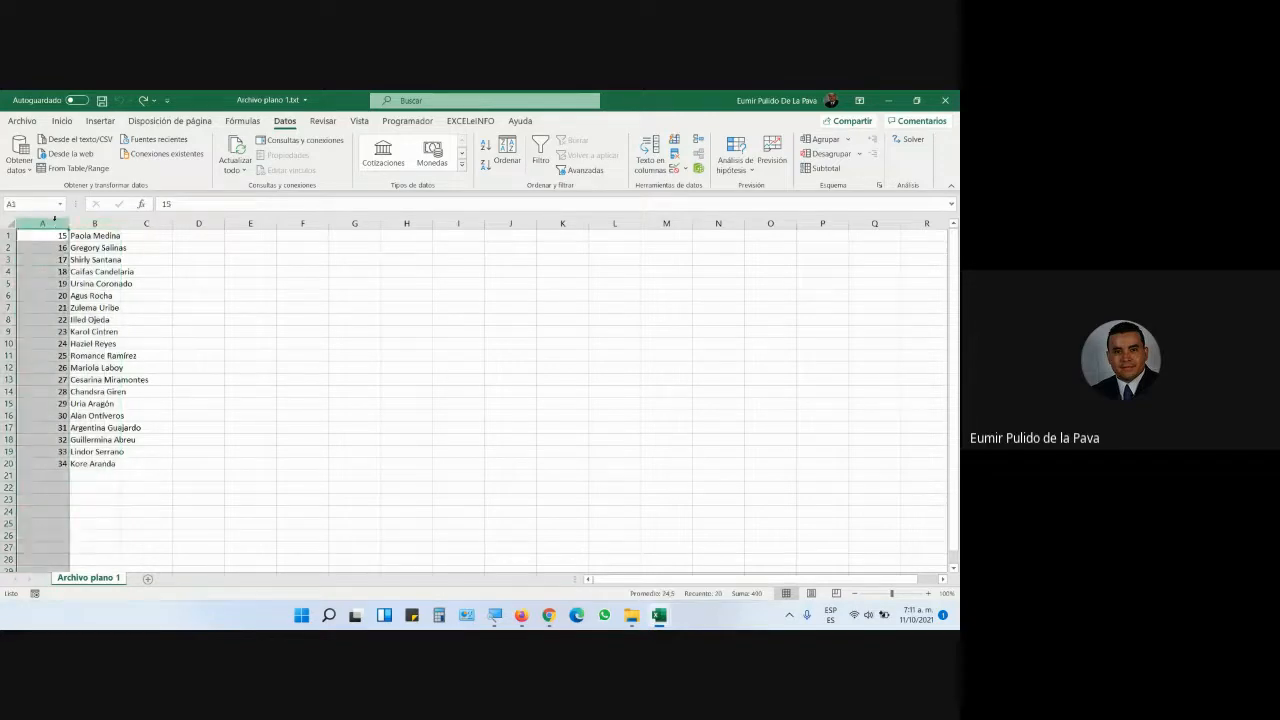
left_click(94, 222)
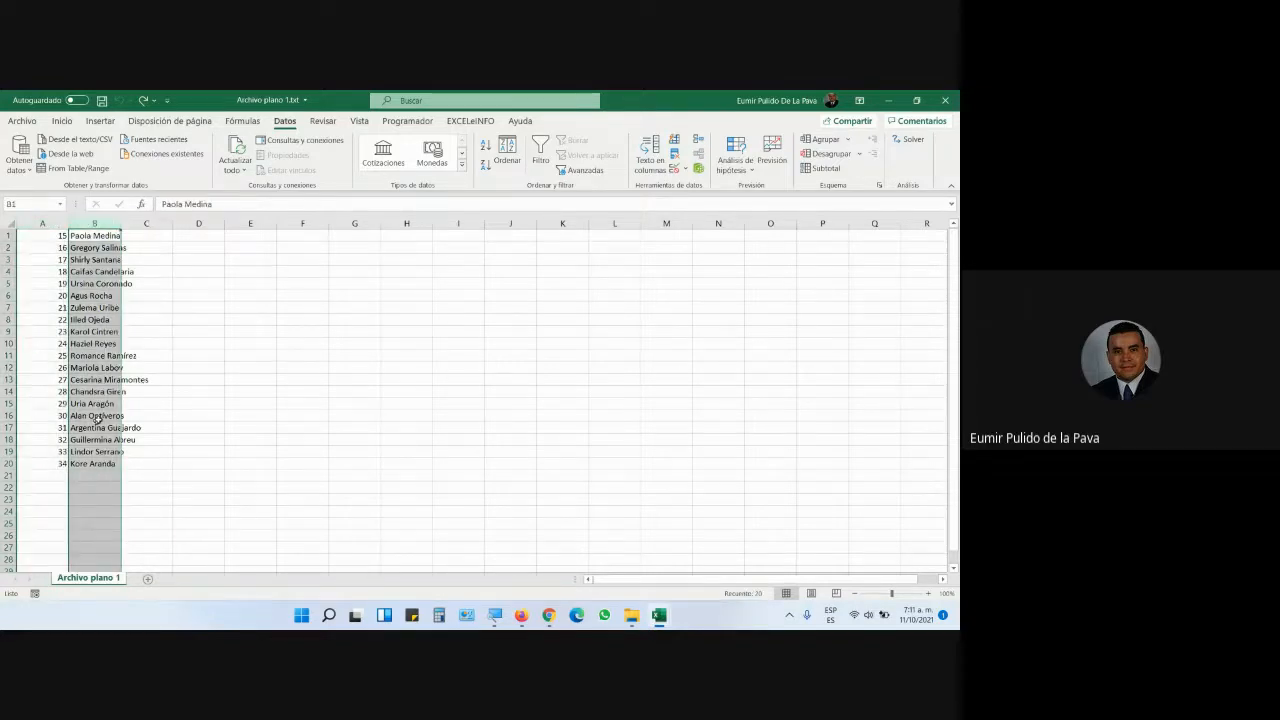
left_click(650, 152)
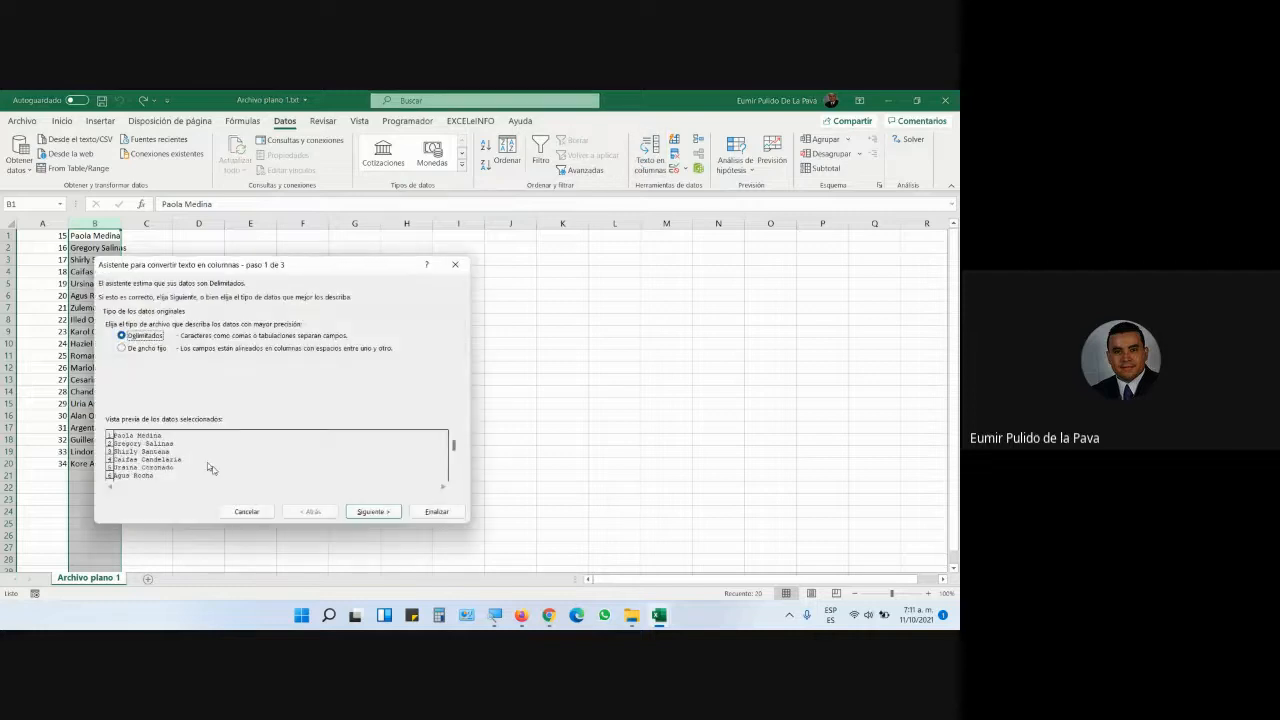
left_click(372, 511)
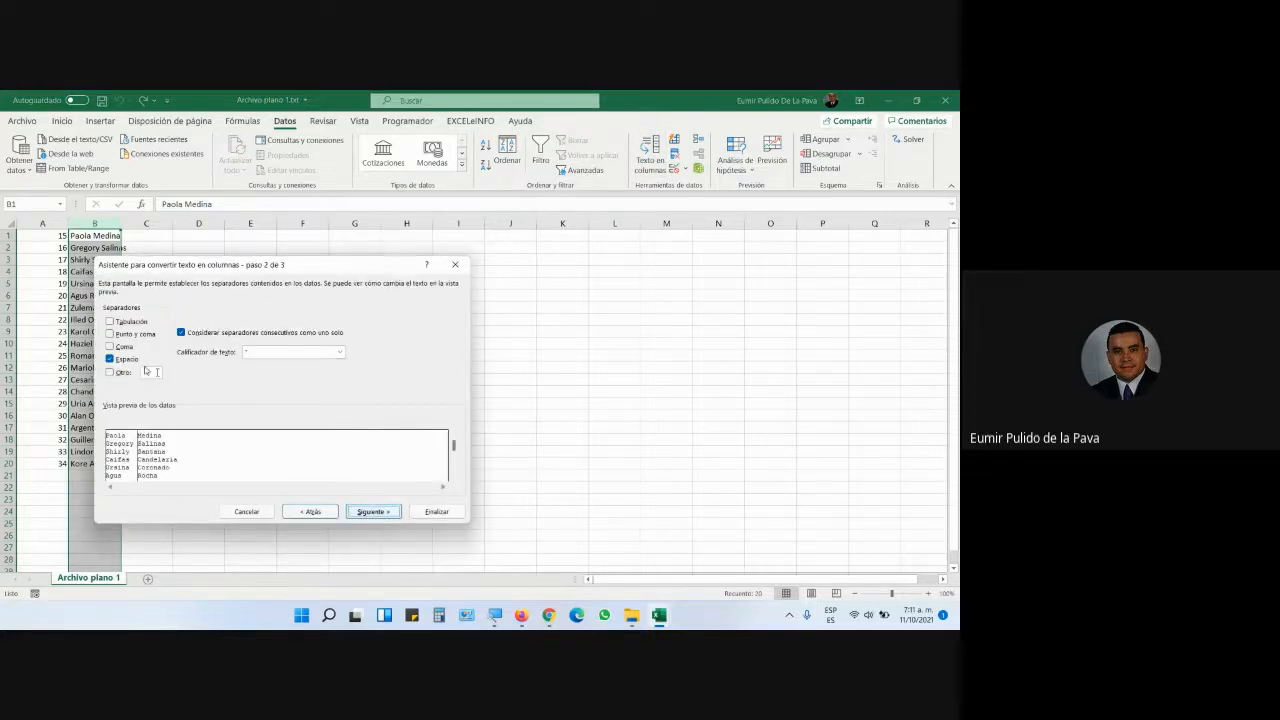
left_click(436, 511)
left_click(305, 395)
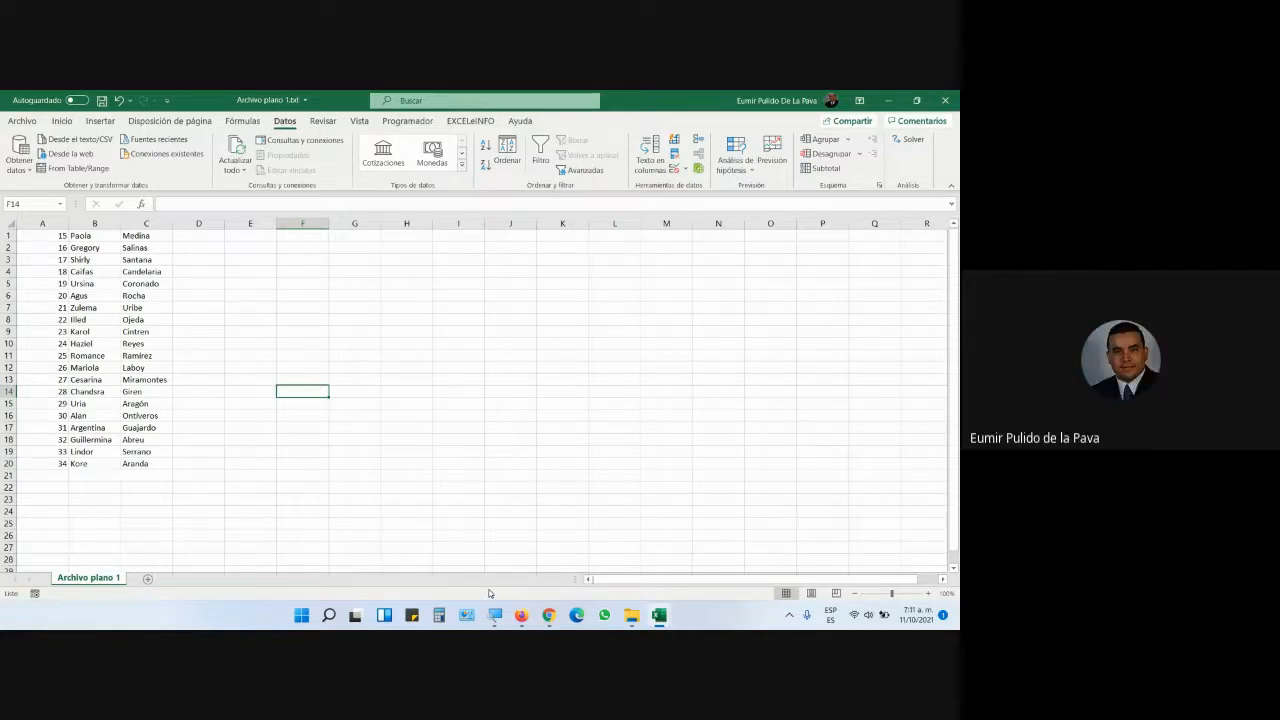
mouse_move(549, 615)
left_click(576, 562)
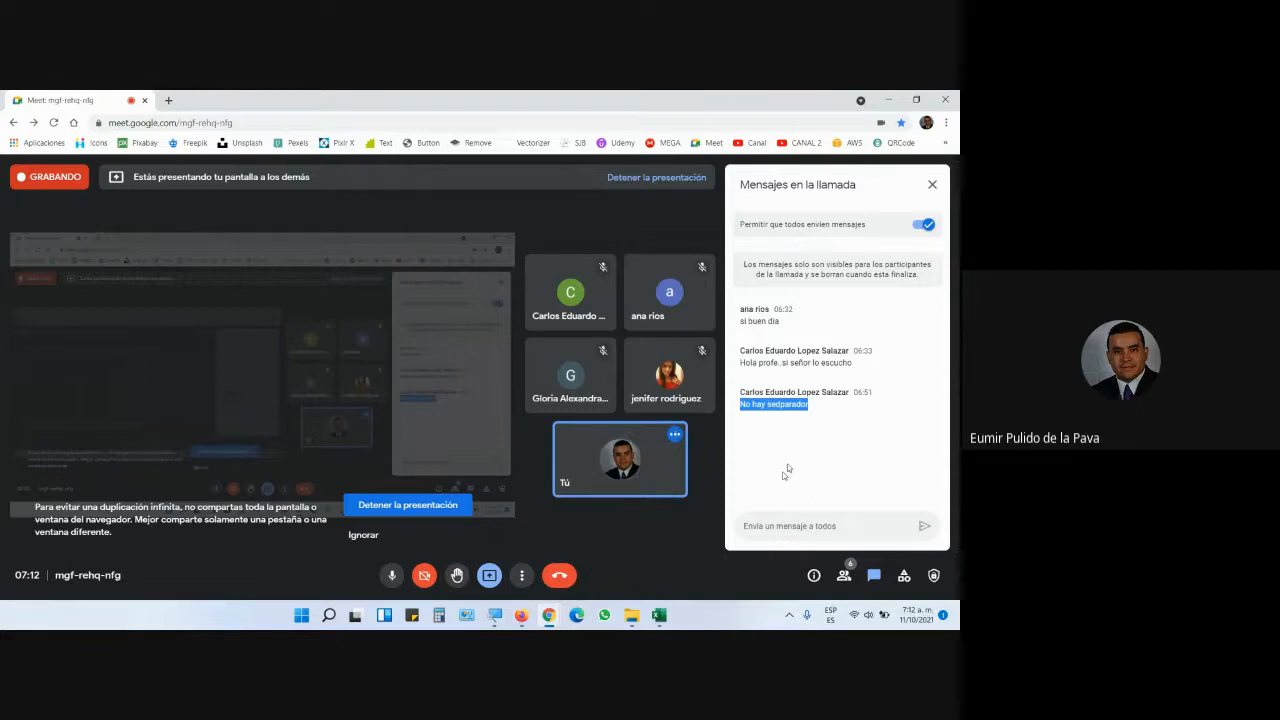
mouse_move(659, 615)
left_click(630, 540)
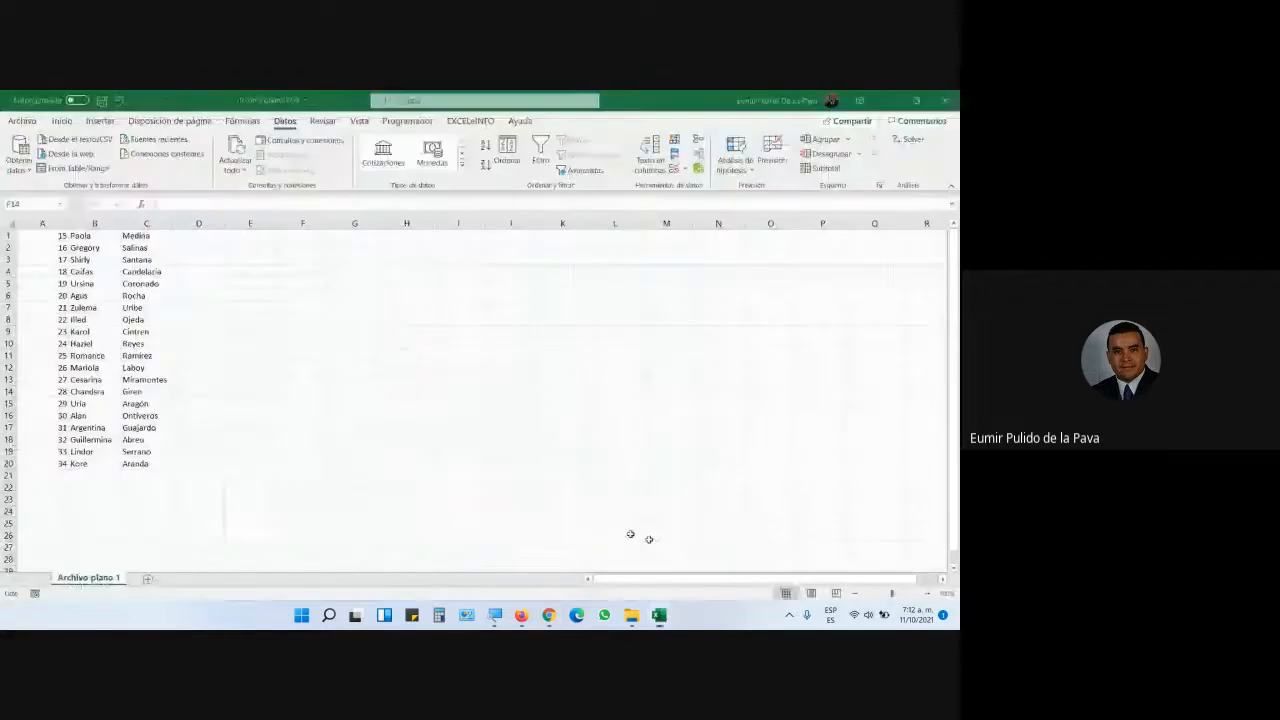
key("ctrl+Home")
key("F2")
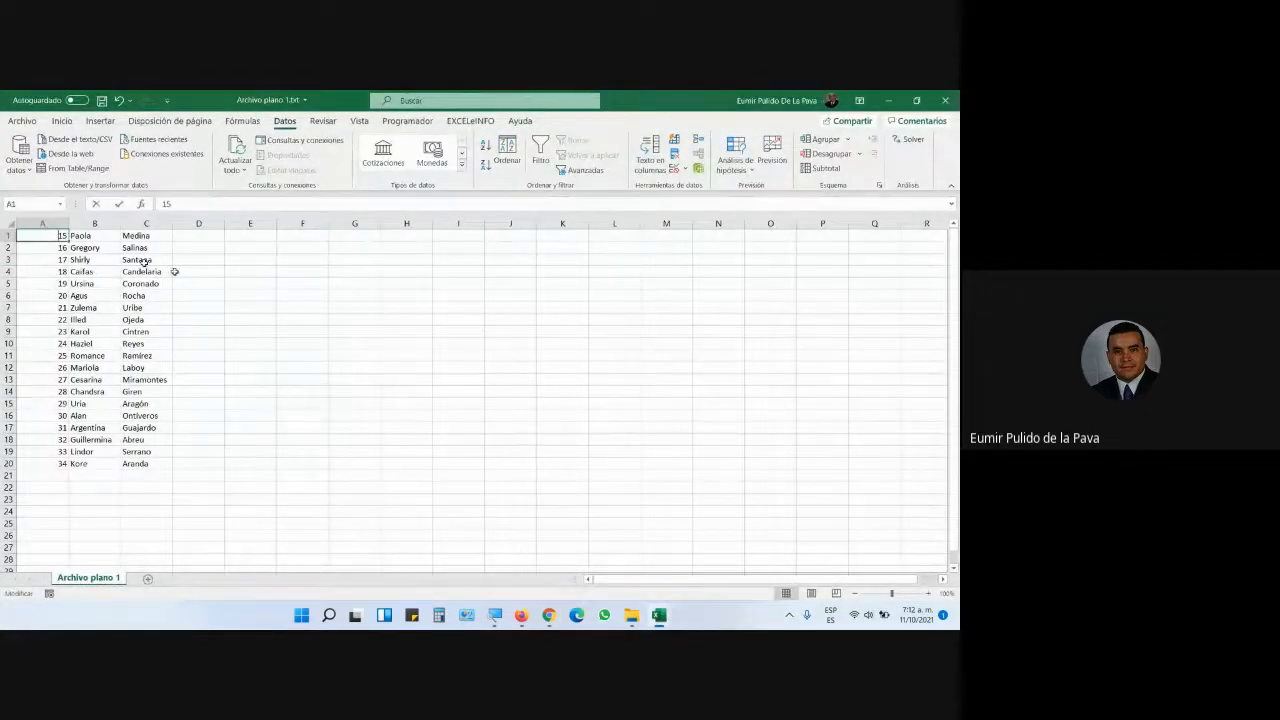
type("0")
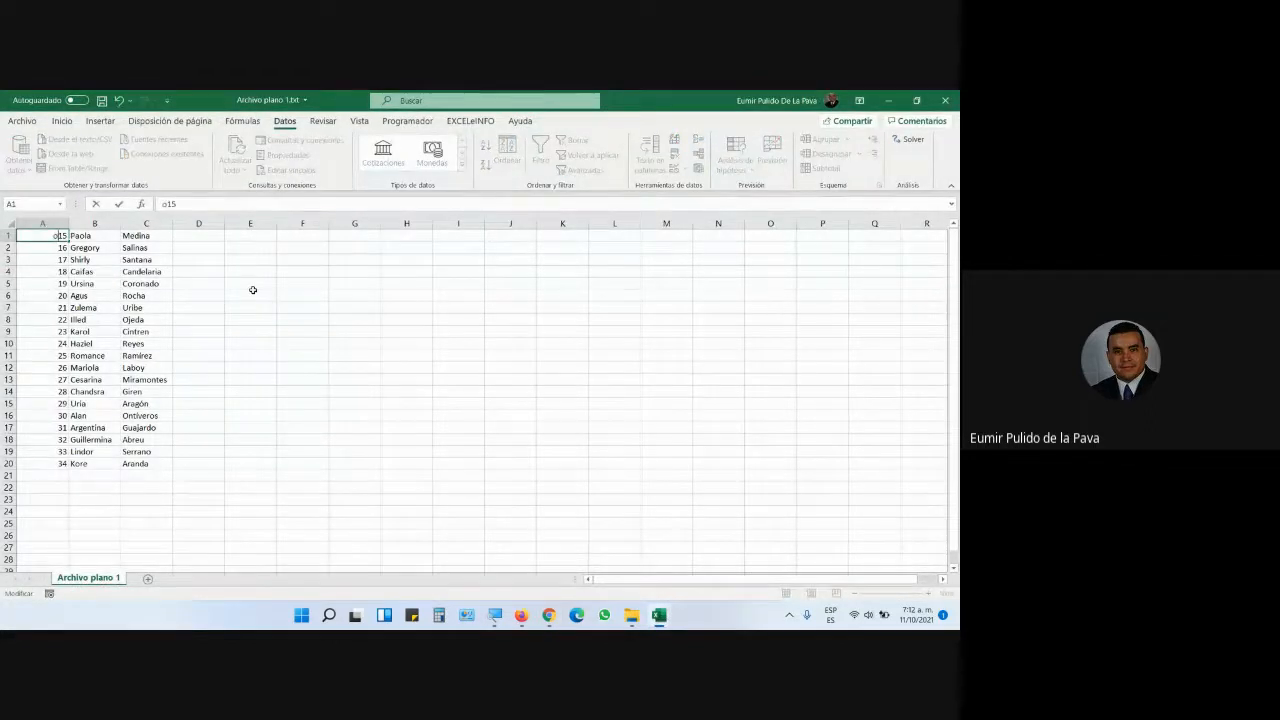
type("o")
key("BackSpace")
key("BackSpace")
type("OO")
key("Return")
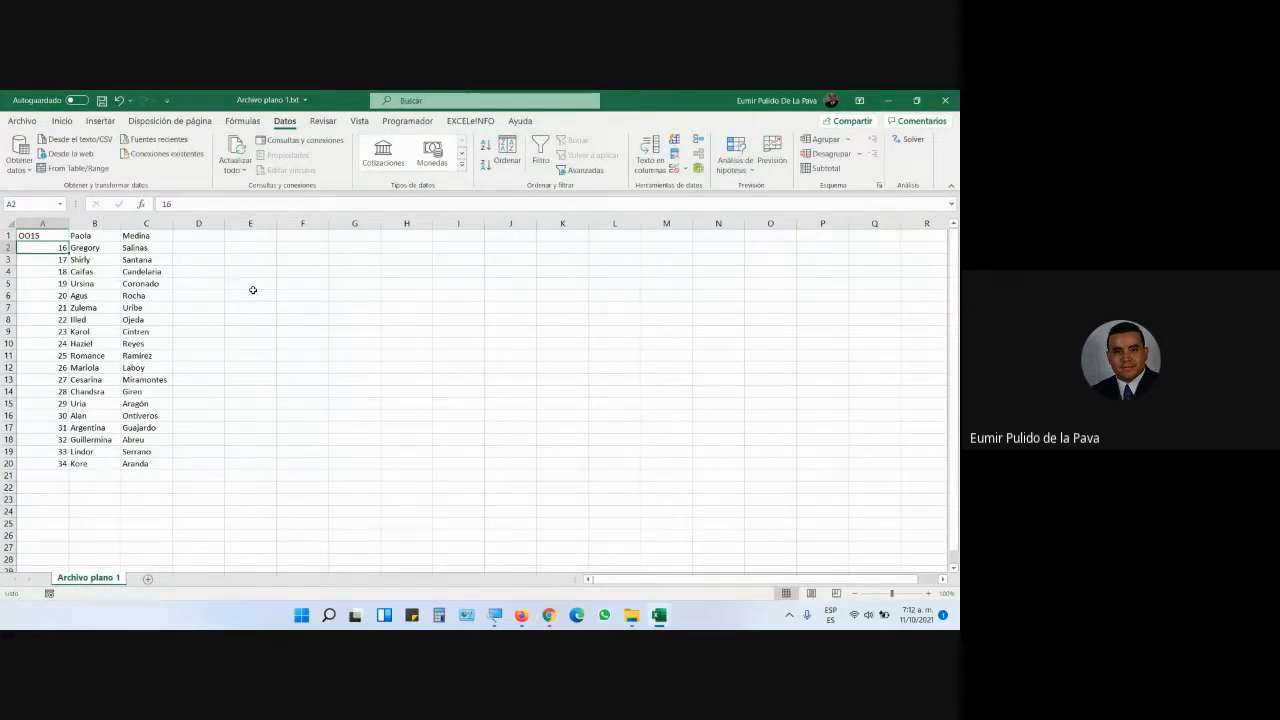
key("Up")
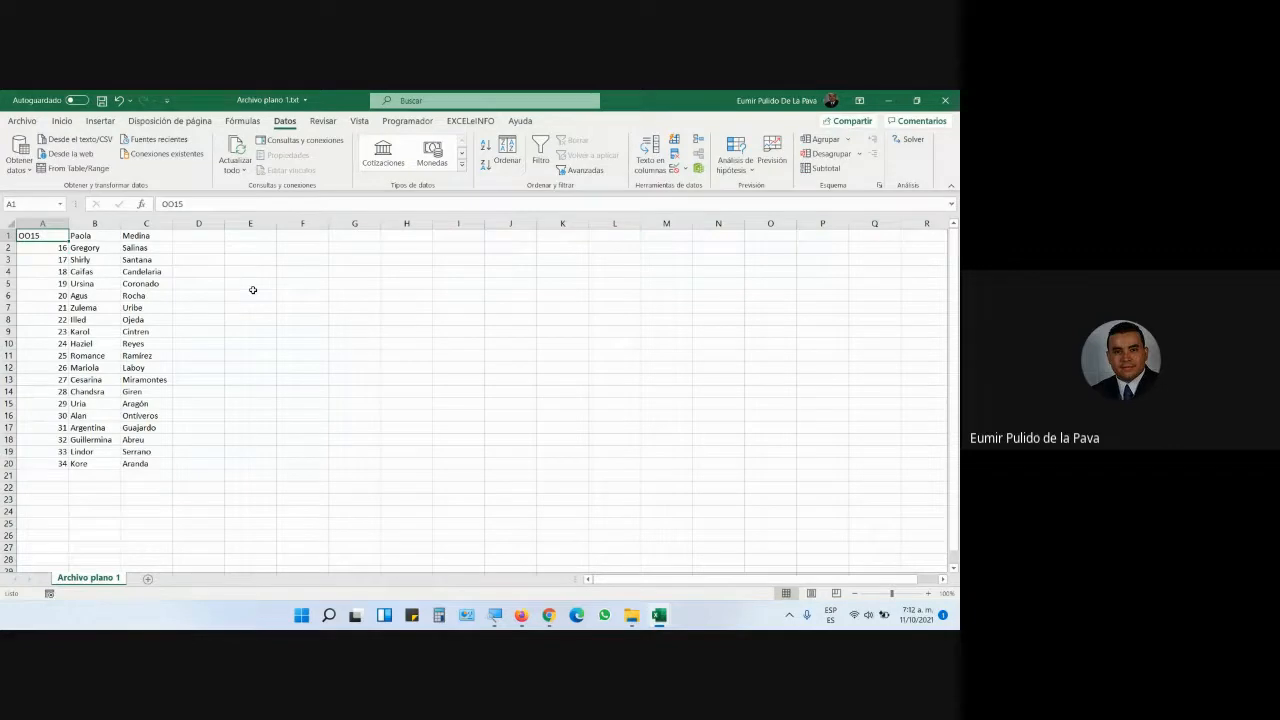
key("F2")
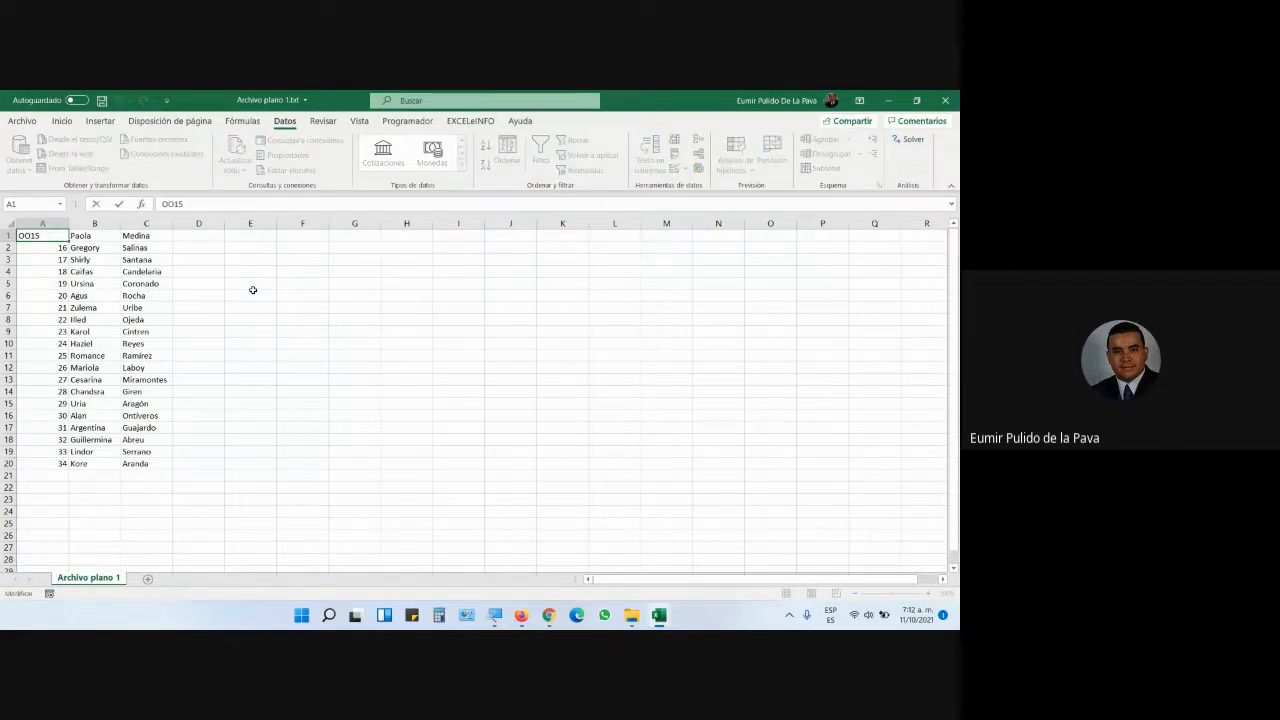
key("Home")
key("Delete")
key("Delete")
key("Return")
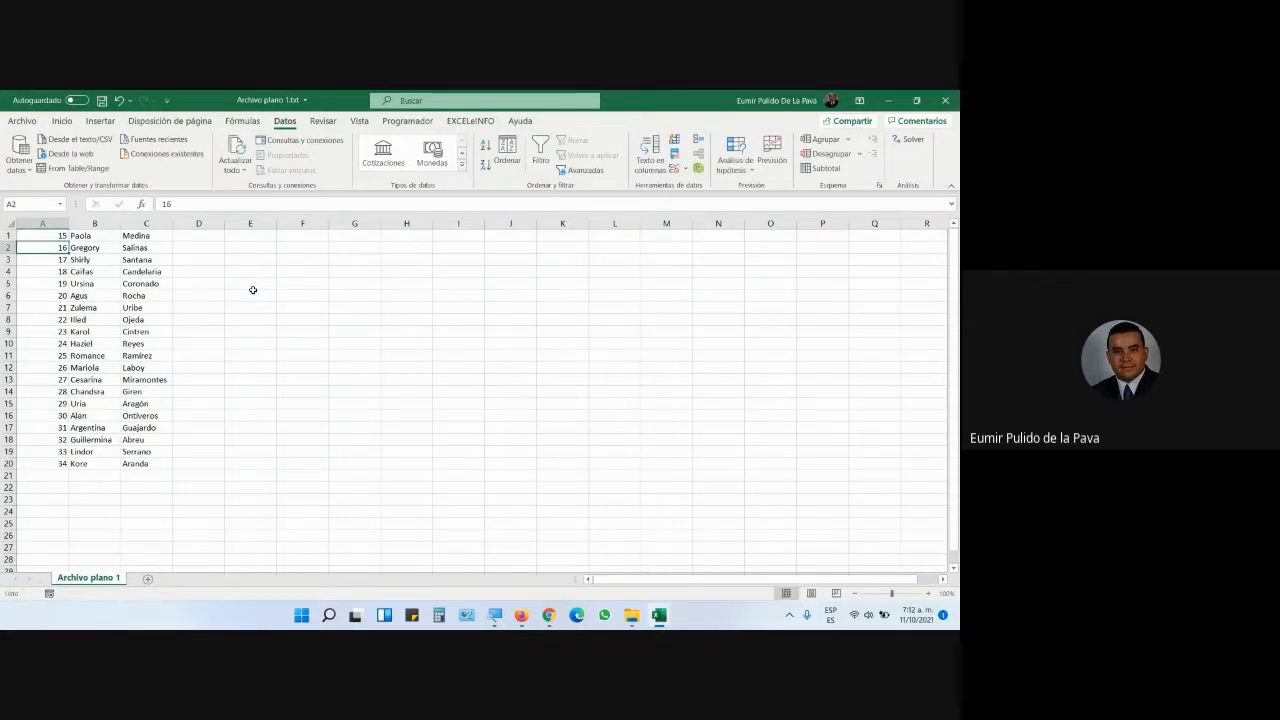
left_click_drag(57, 236, 46, 465)
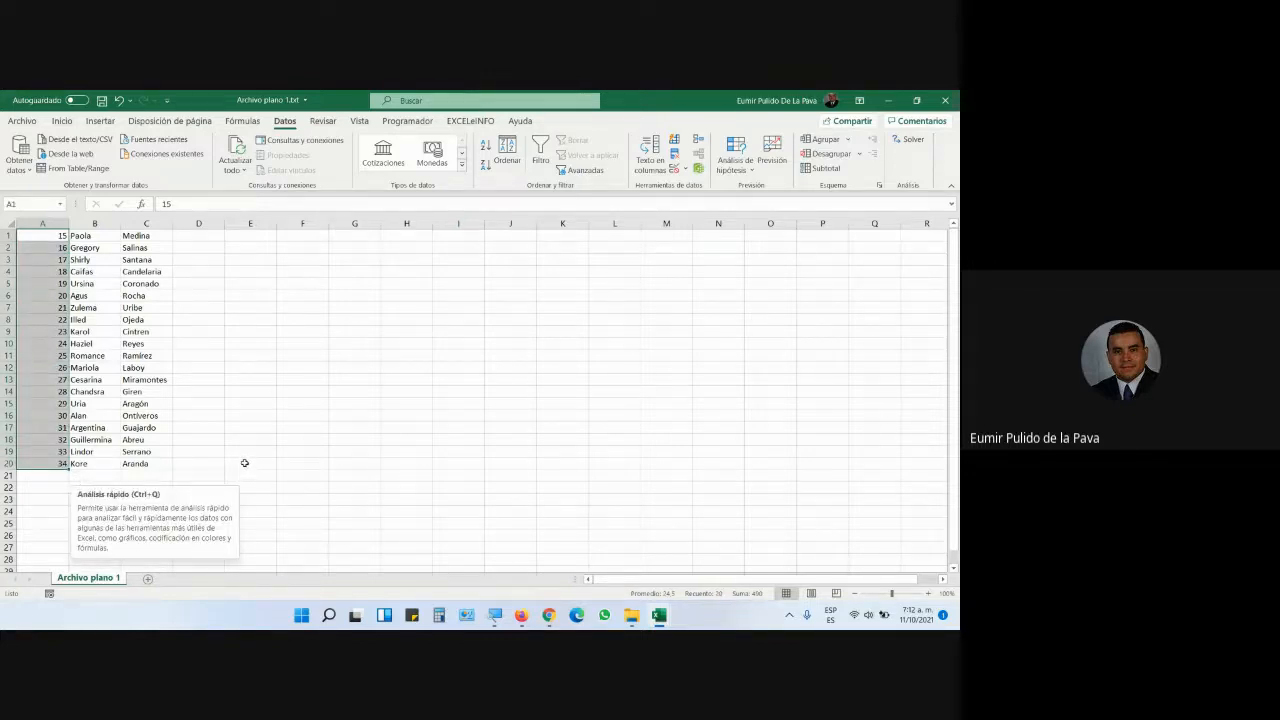
- Open Formato de celdas for column A and choose the Personalizada category
right_click(52, 286)
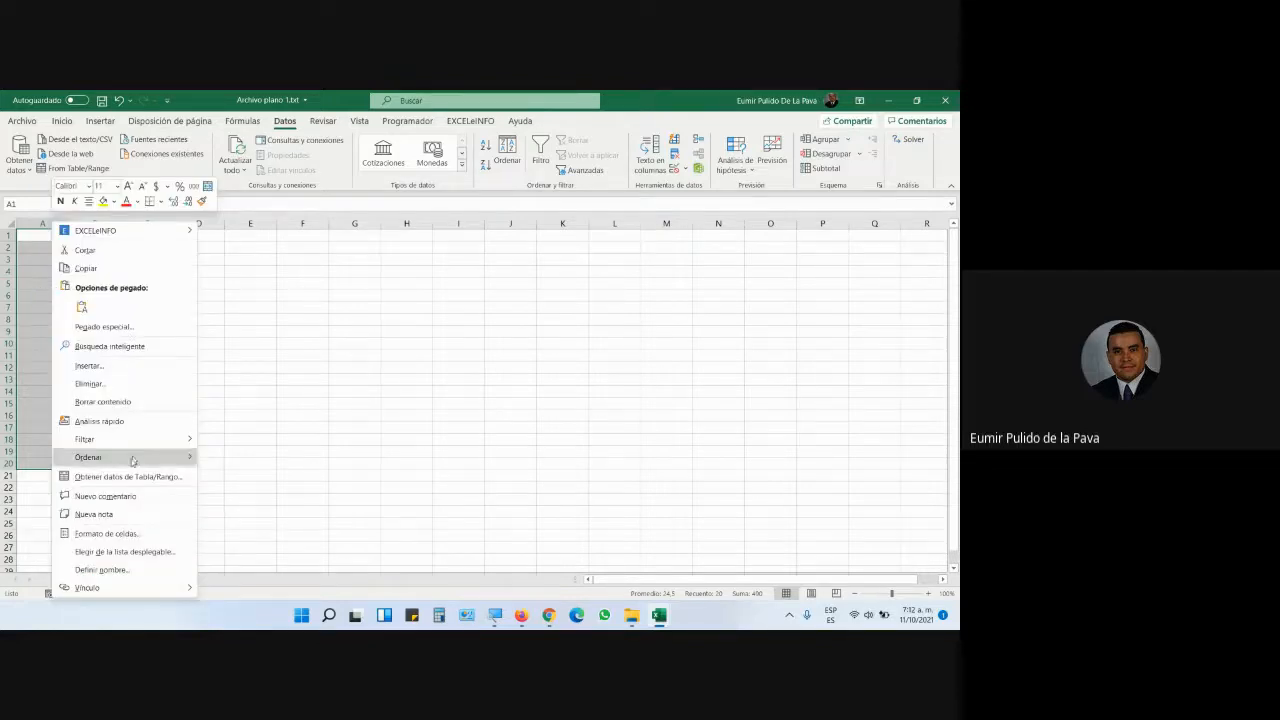
left_click(130, 535)
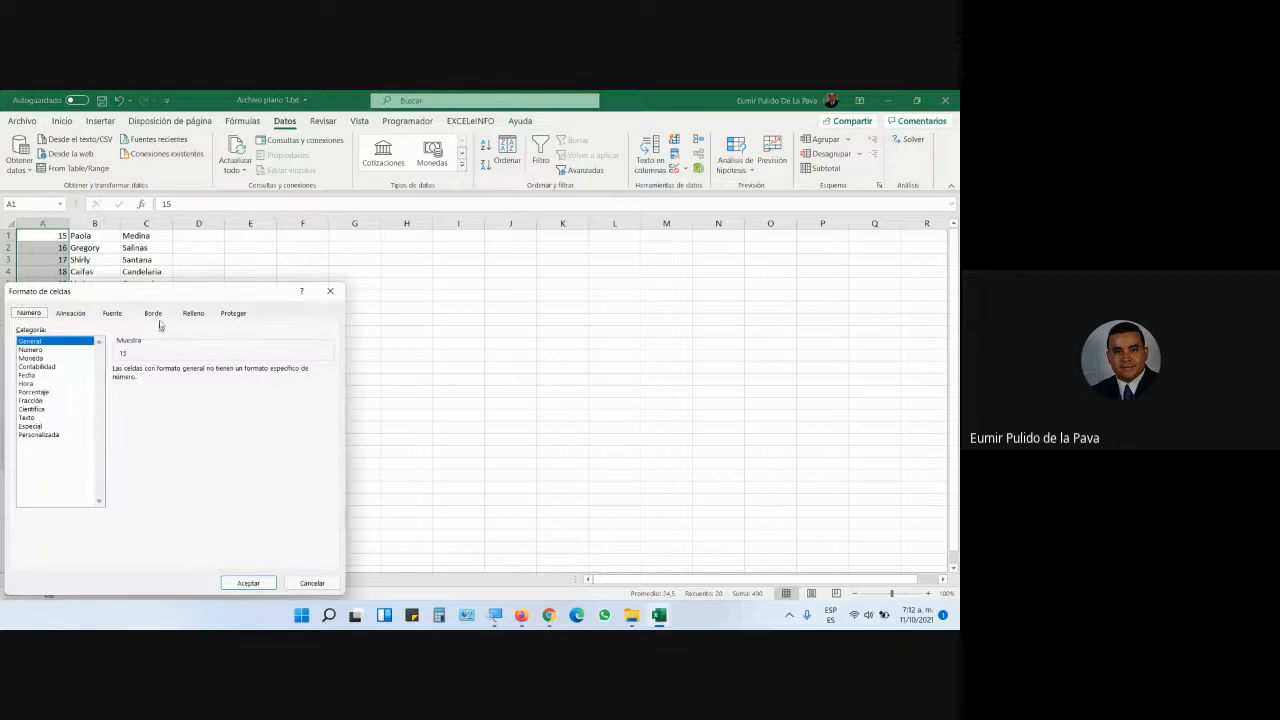
left_click_drag(164, 292, 400, 240)
key("super+plus")
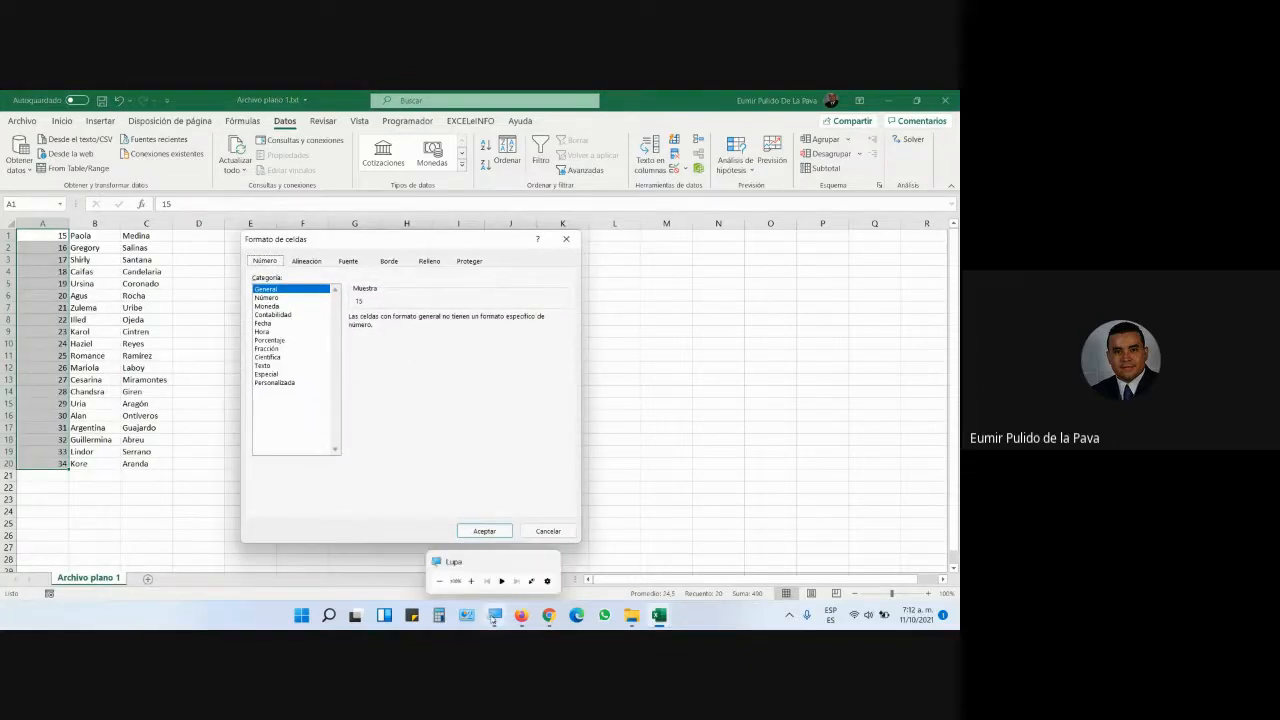
left_click(441, 575)
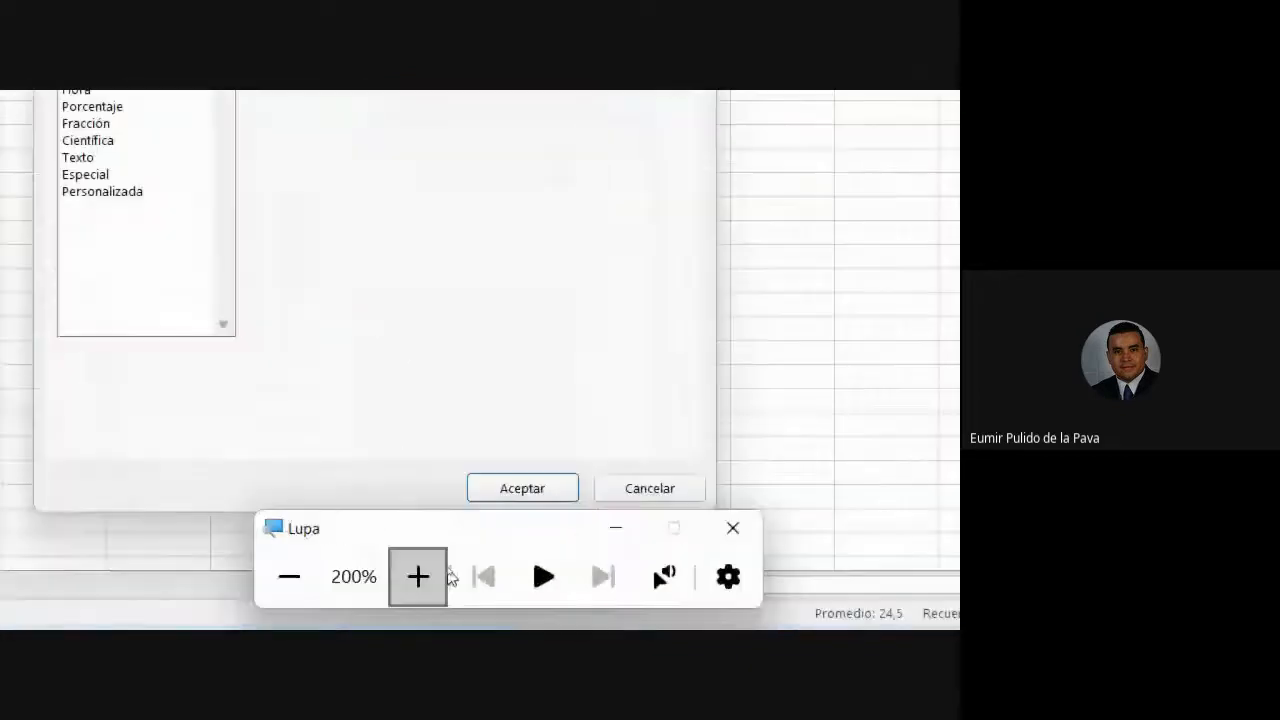
left_click(372, 428)
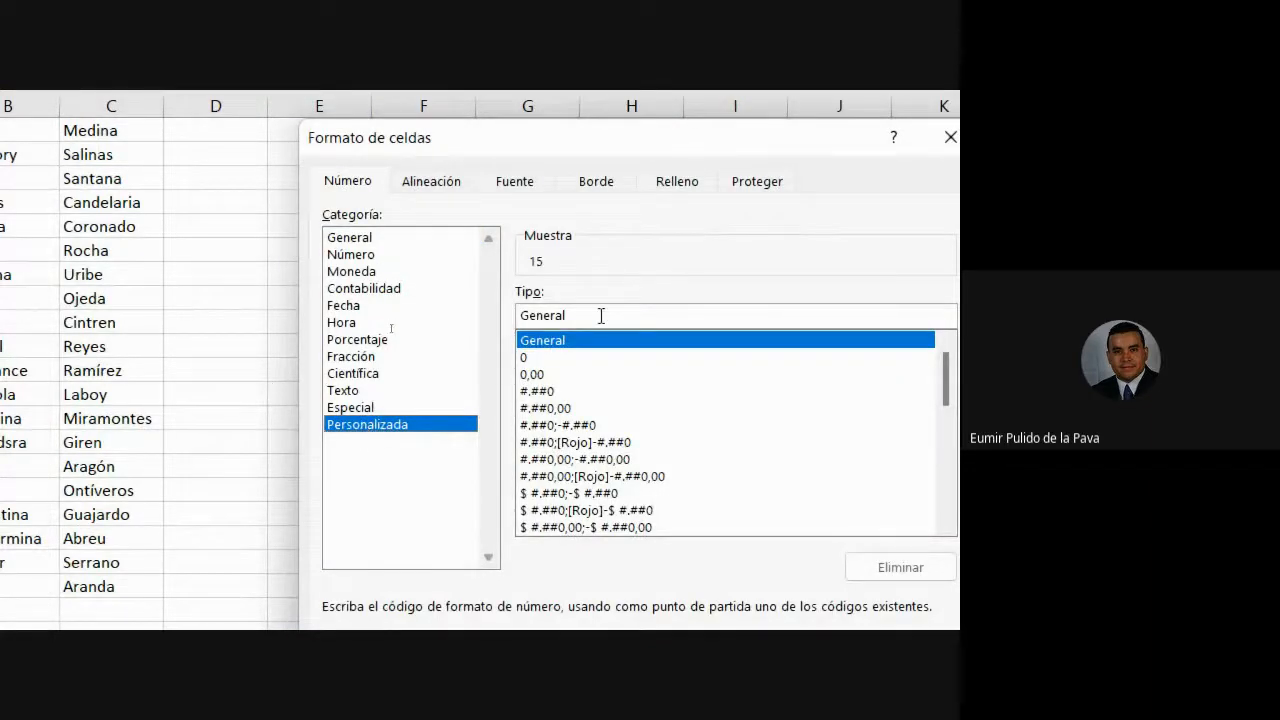
- Replace the General code with a 0000 custom format so codes display as 0015–0034
left_click_drag(597, 314, 519, 314)
key("BackSpace")
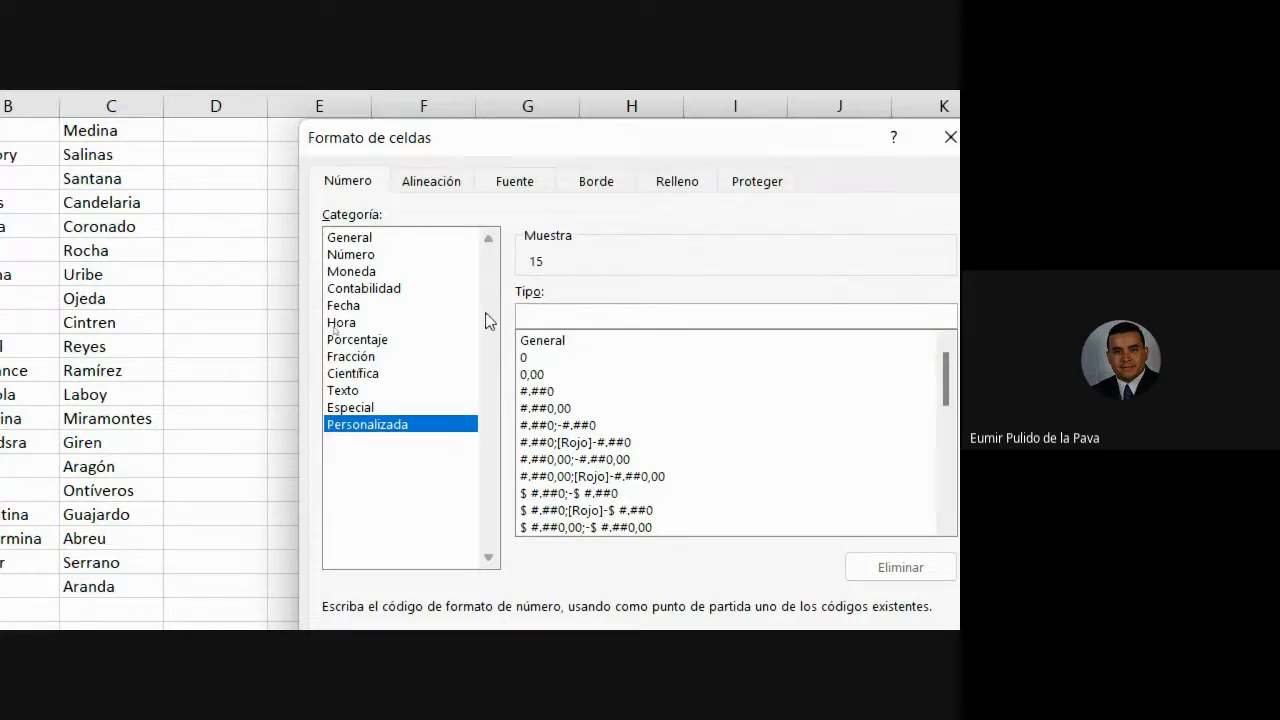
type("0000")
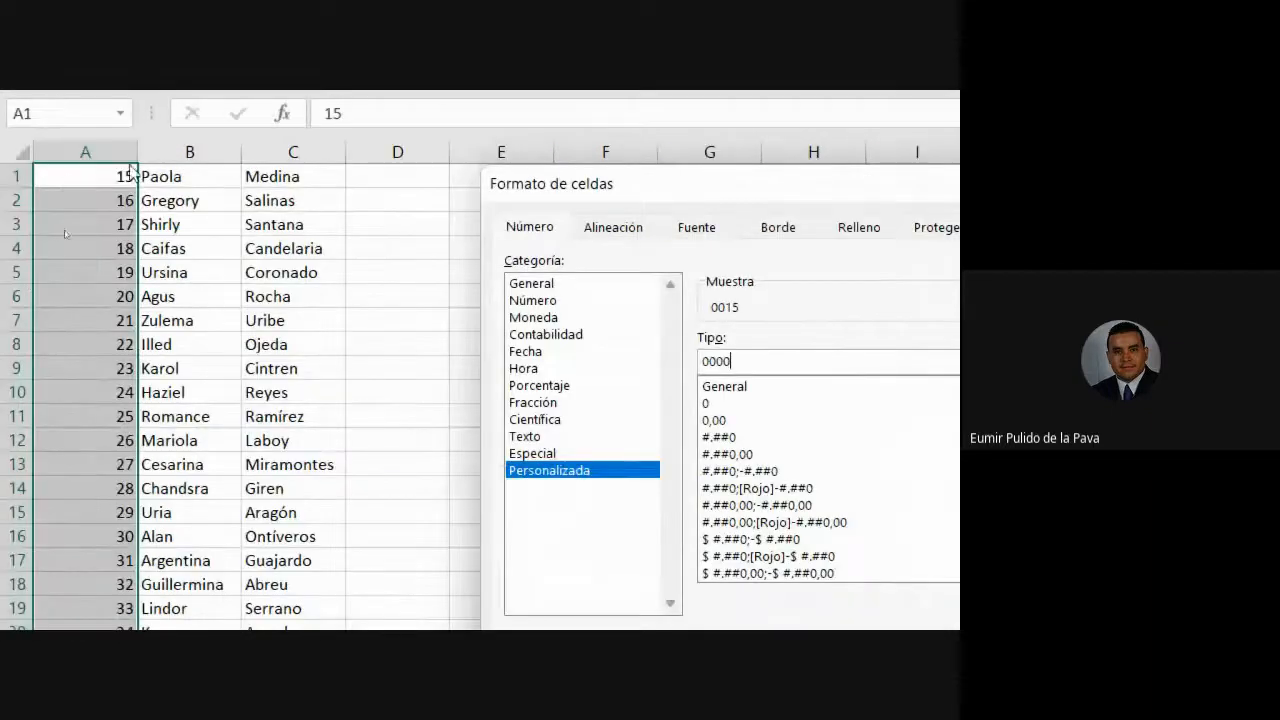
left_click_drag(733, 361, 668, 362)
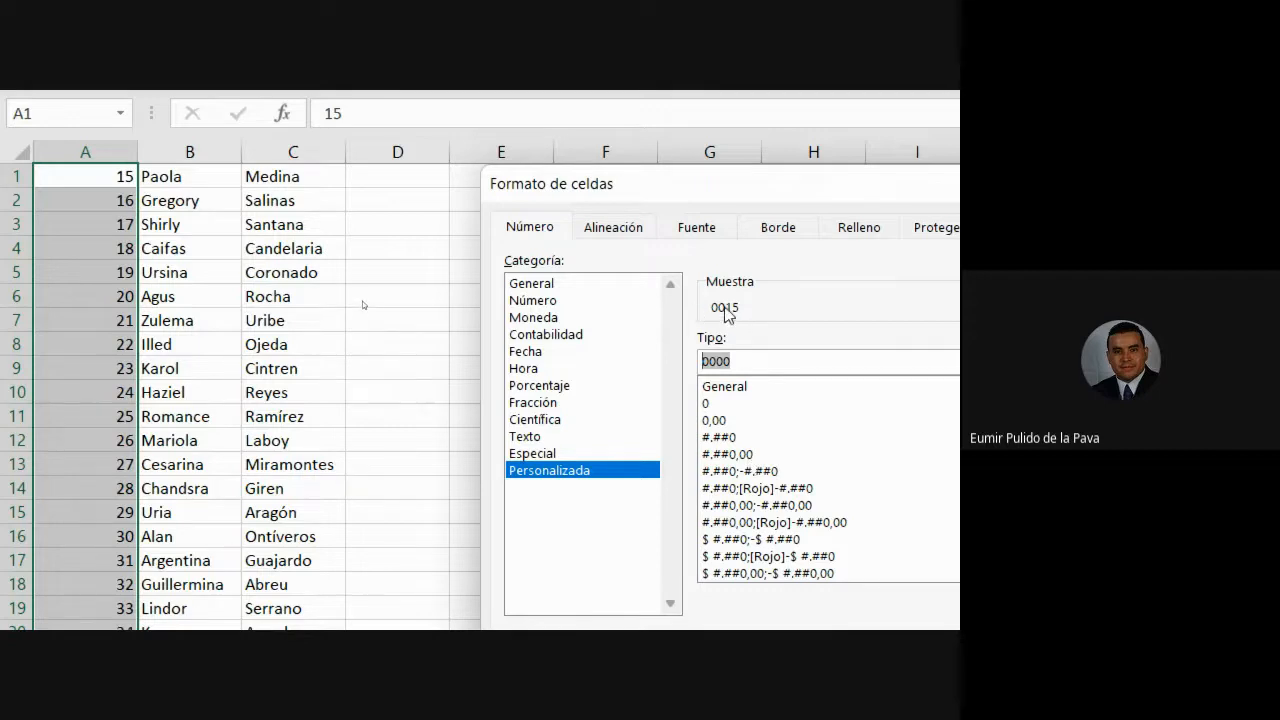
left_click(747, 366)
key("BackSpace")
key("BackSpace")
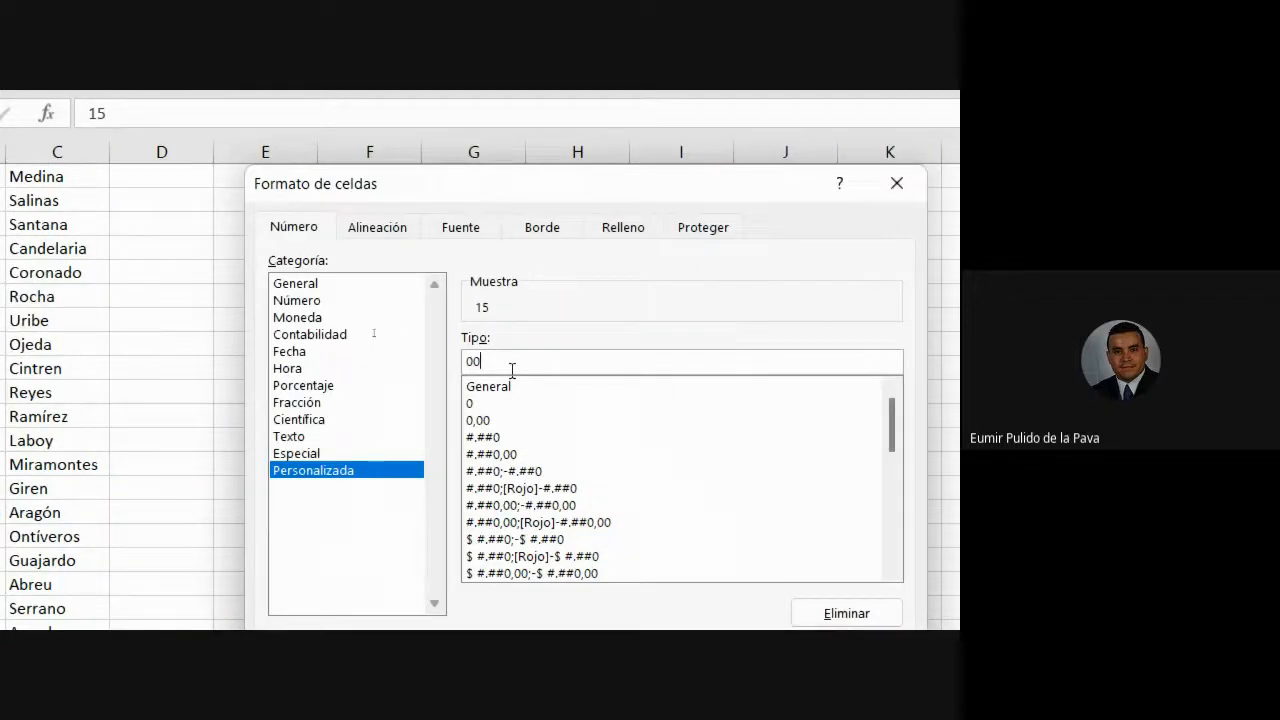
type("##")
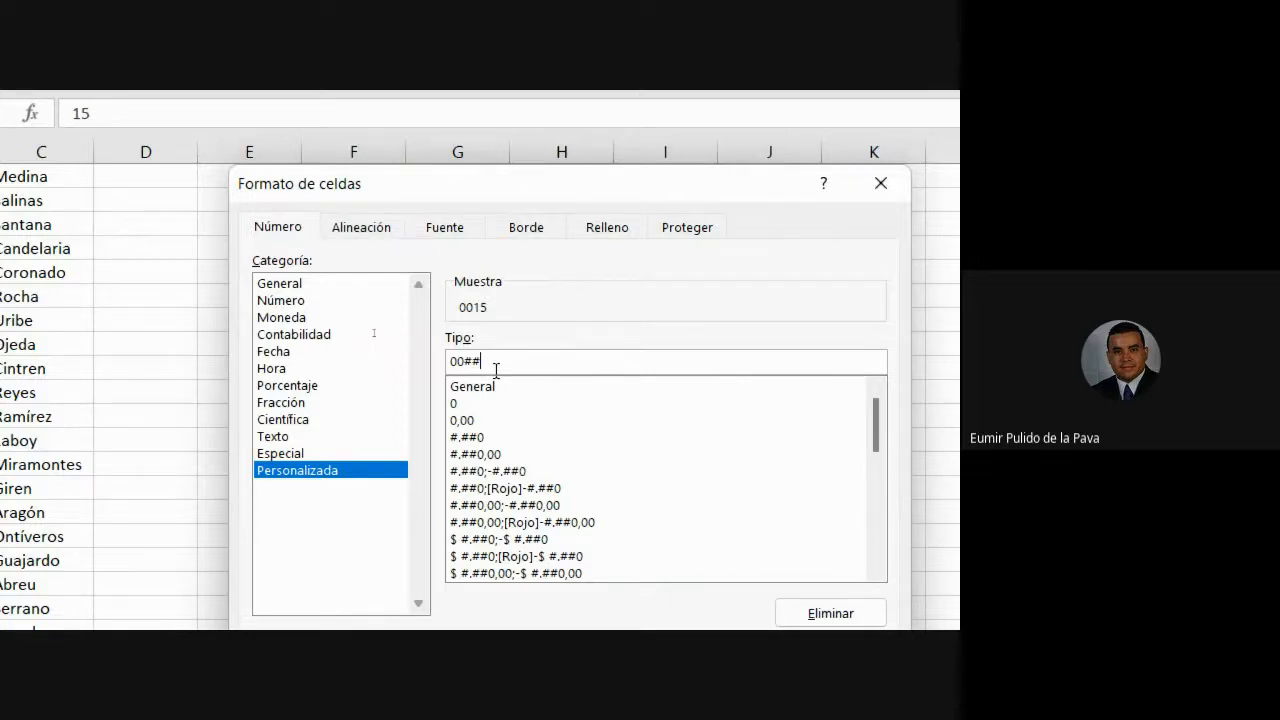
key("BackSpace")
key("BackSpace")
type("00")
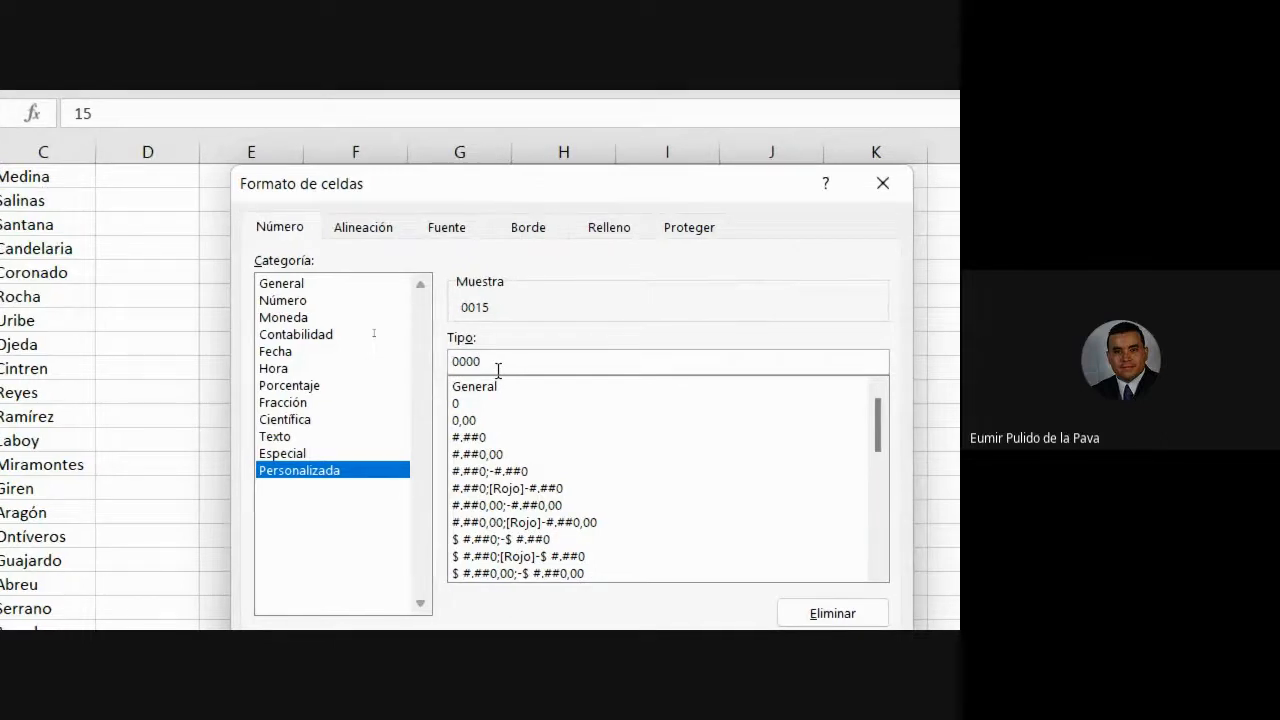
left_click(710, 540)
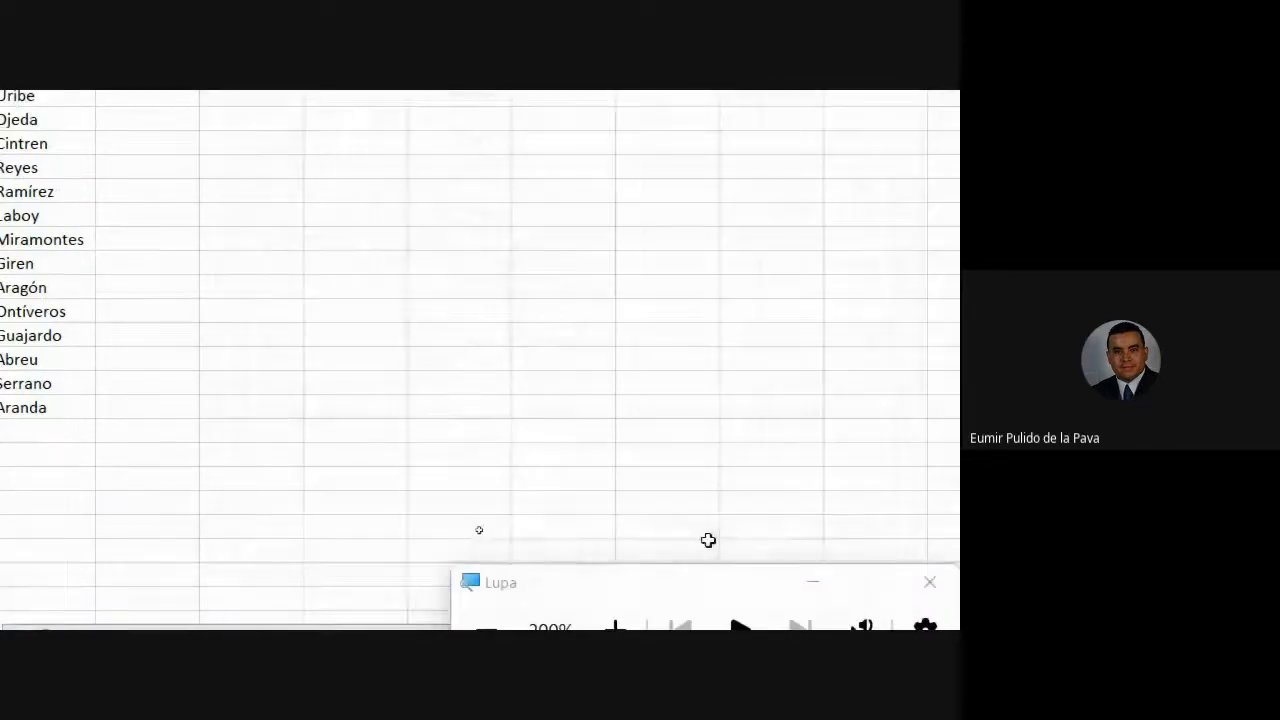
left_click(425, 351)
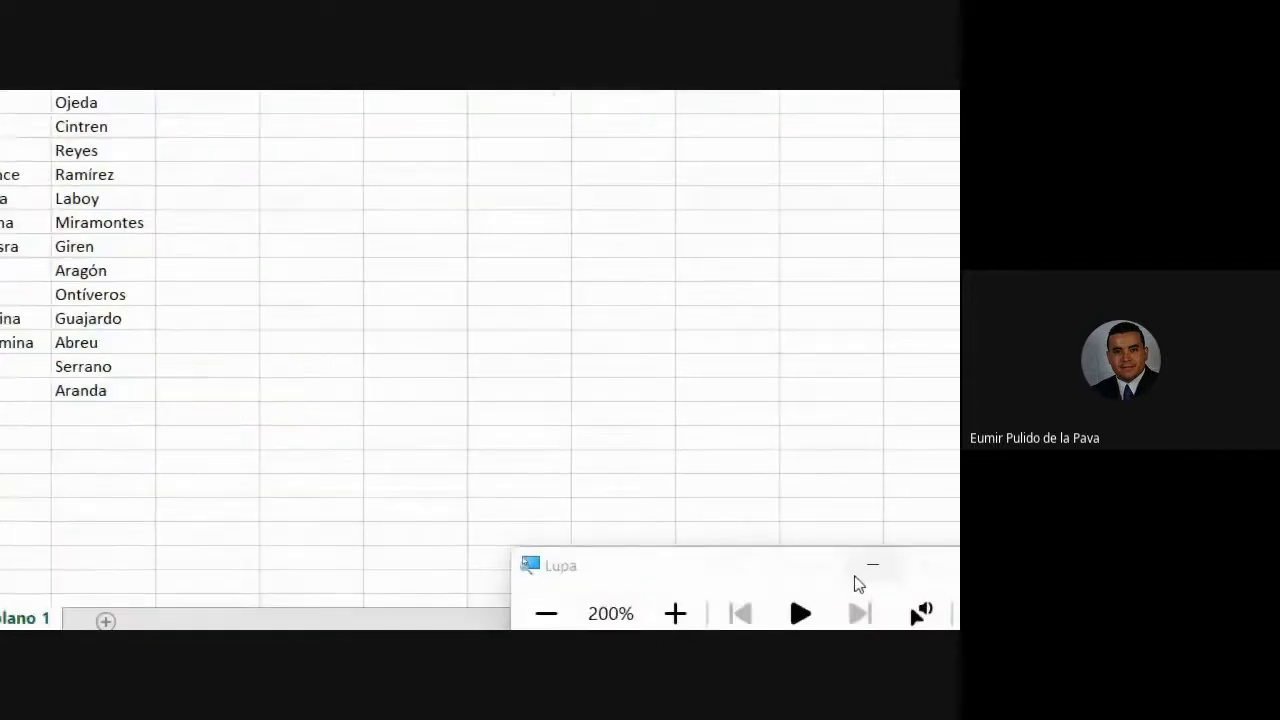
left_click(546, 613)
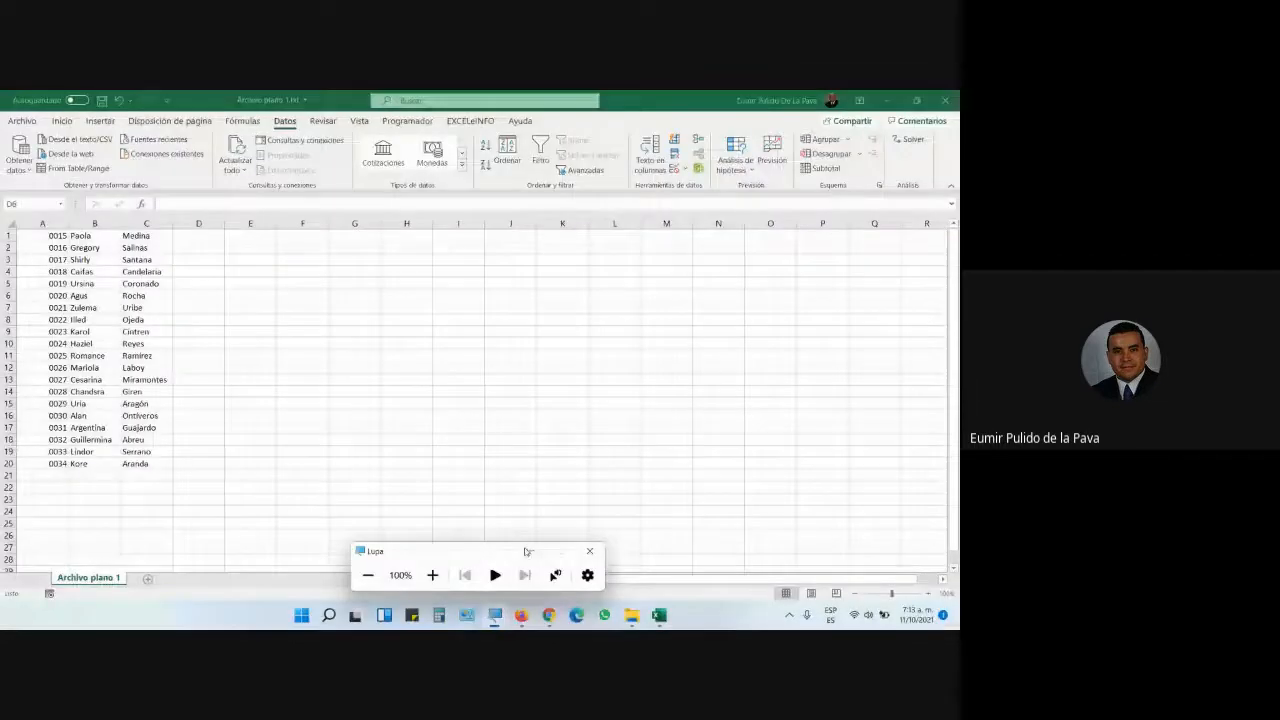
- Enter 1001 in cell A20
left_click(560, 551)
mouse_move(545, 618)
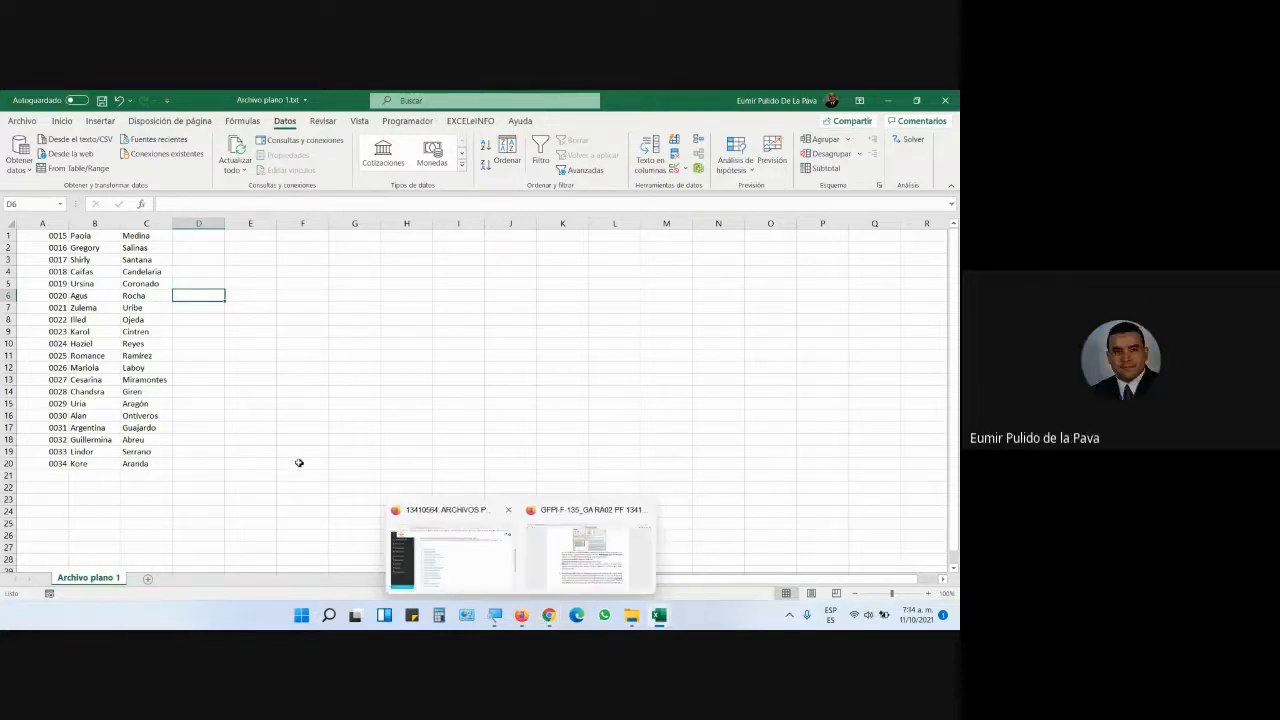
left_click_drag(48, 236, 42, 465)
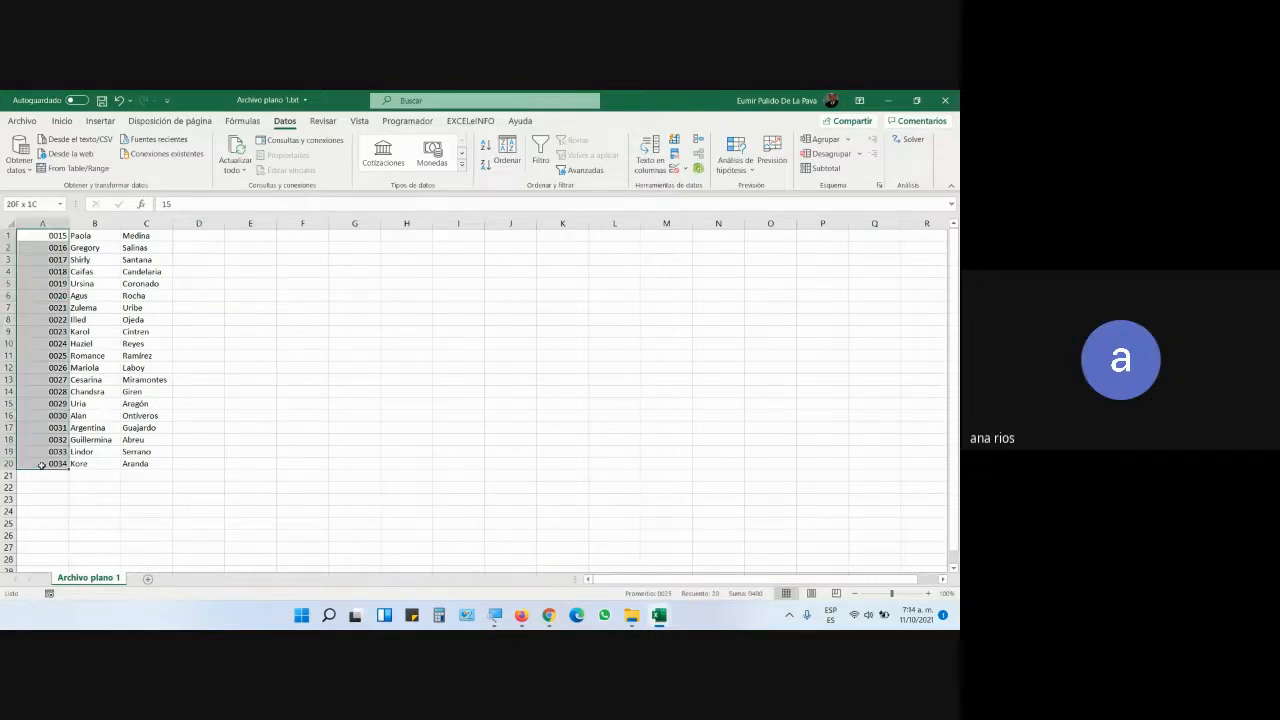
right_click(50, 362)
left_click(20, 465)
left_click(46, 461)
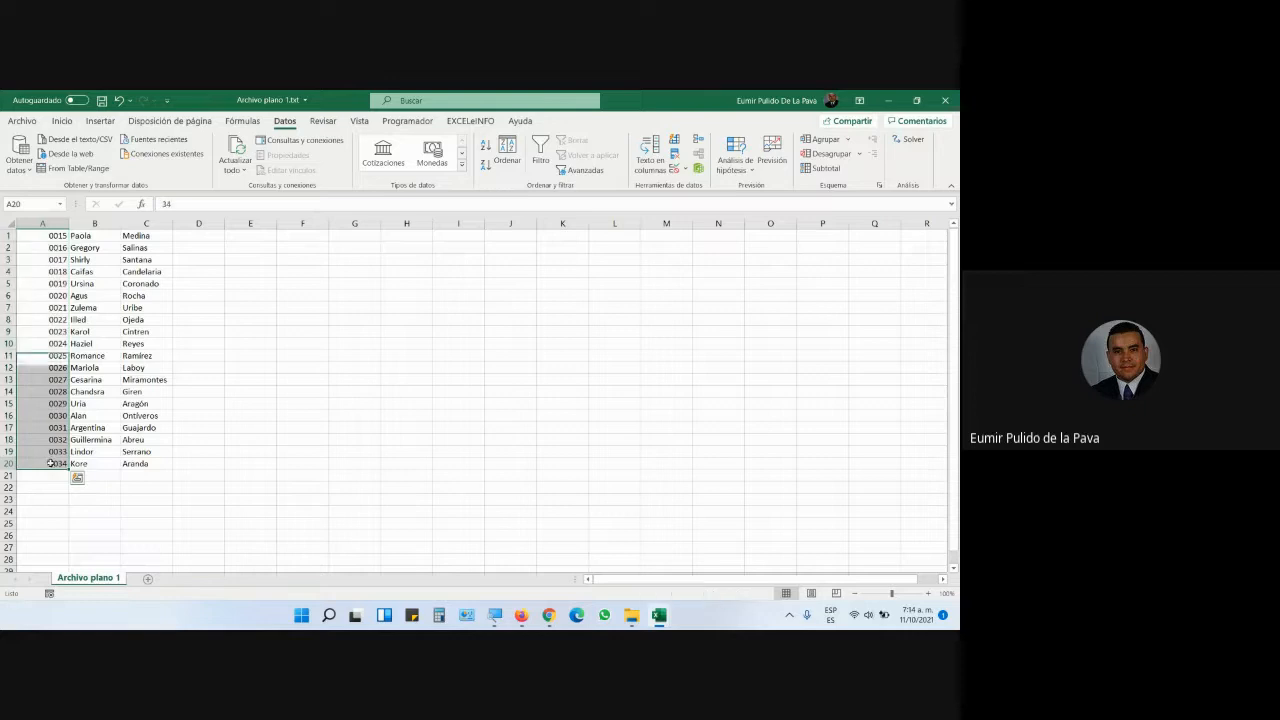
type("10")
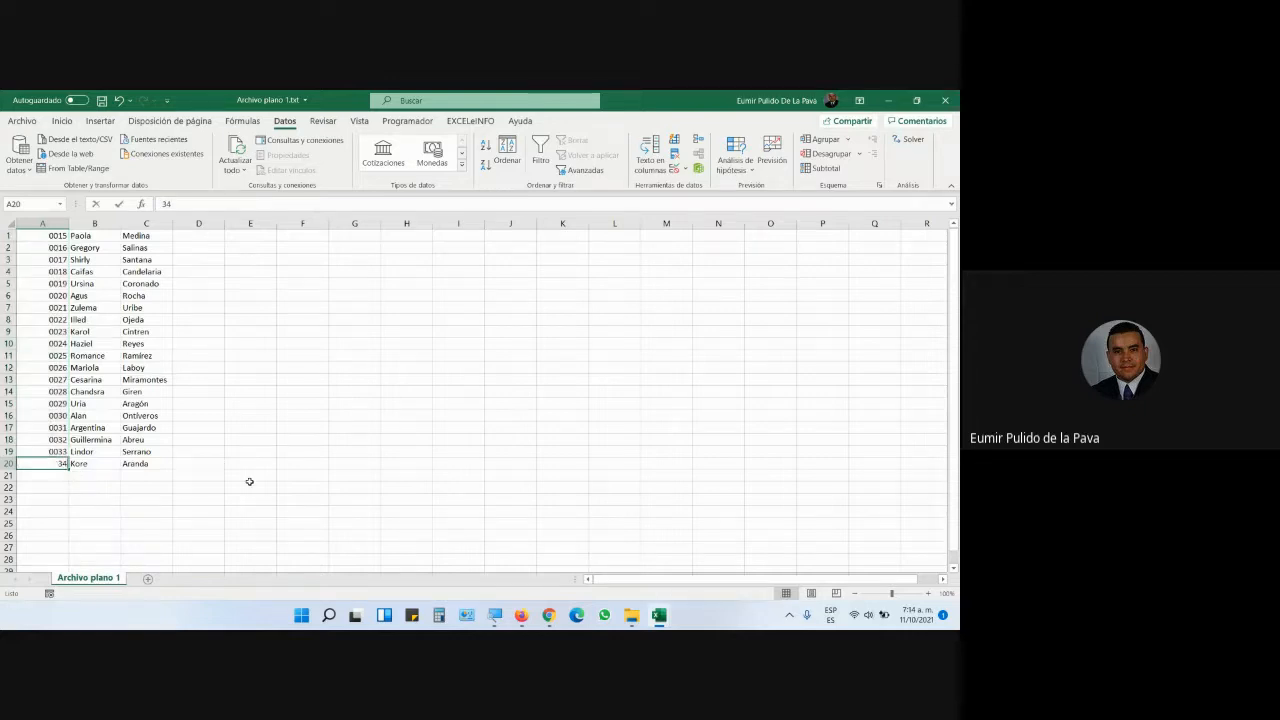
type("01")
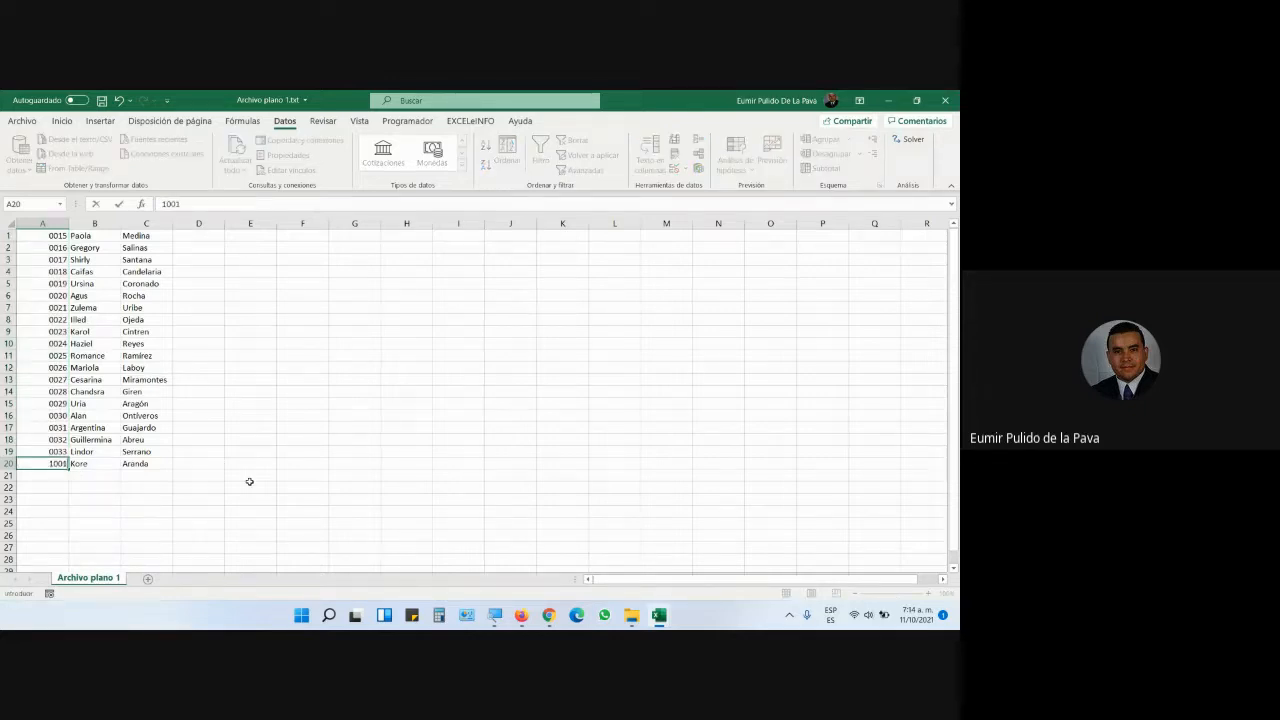
key("Return")
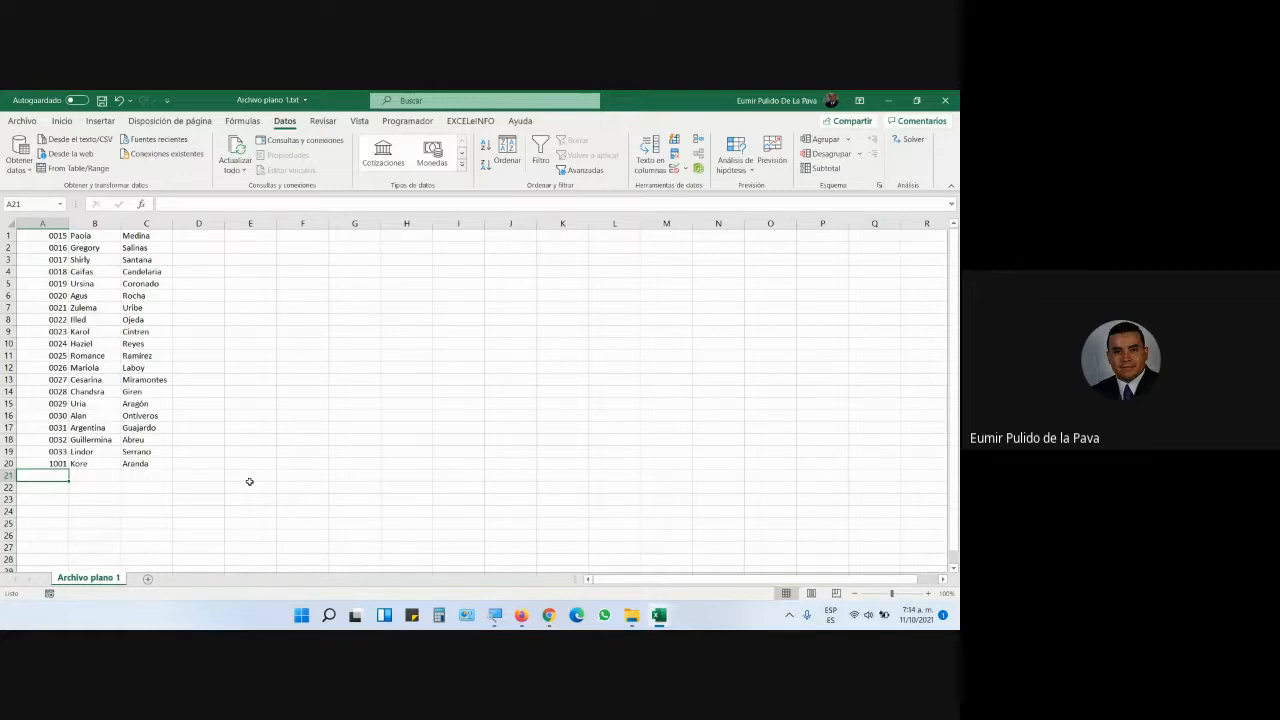
- Change A20 to 978, shown as 0978, then switch to the Google Meet call
key("Up")
type("978")
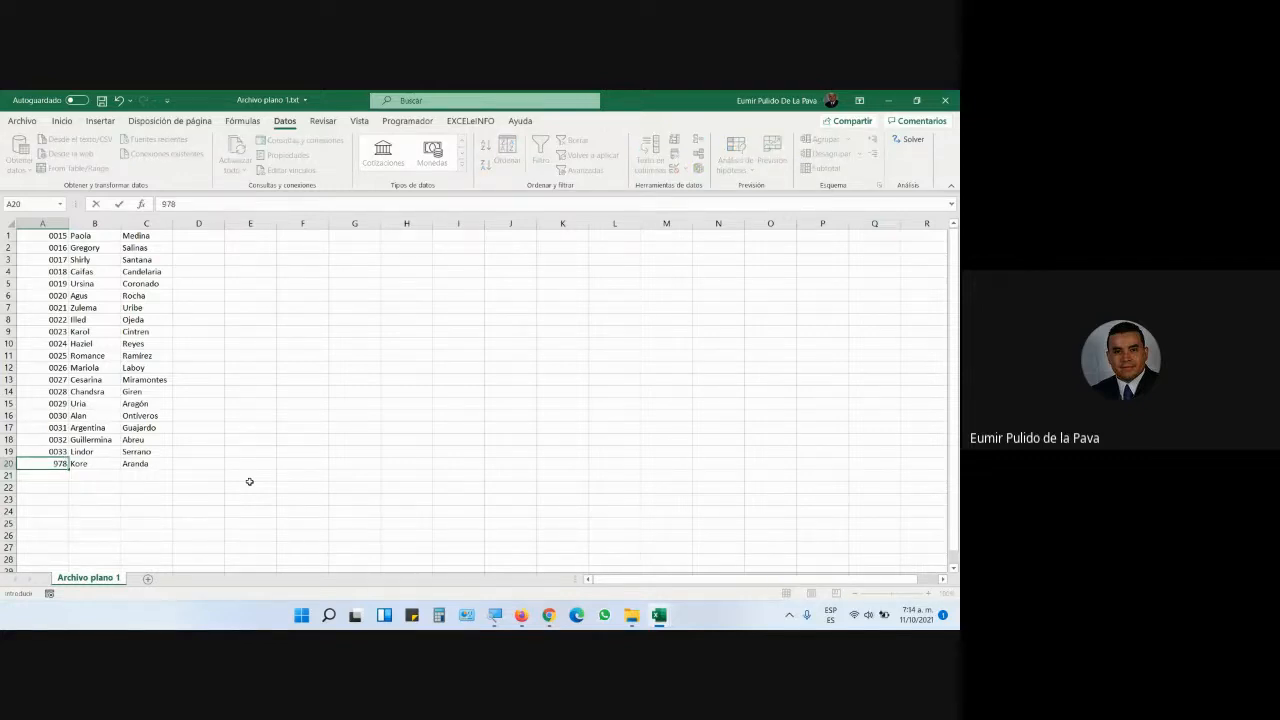
key("Return")
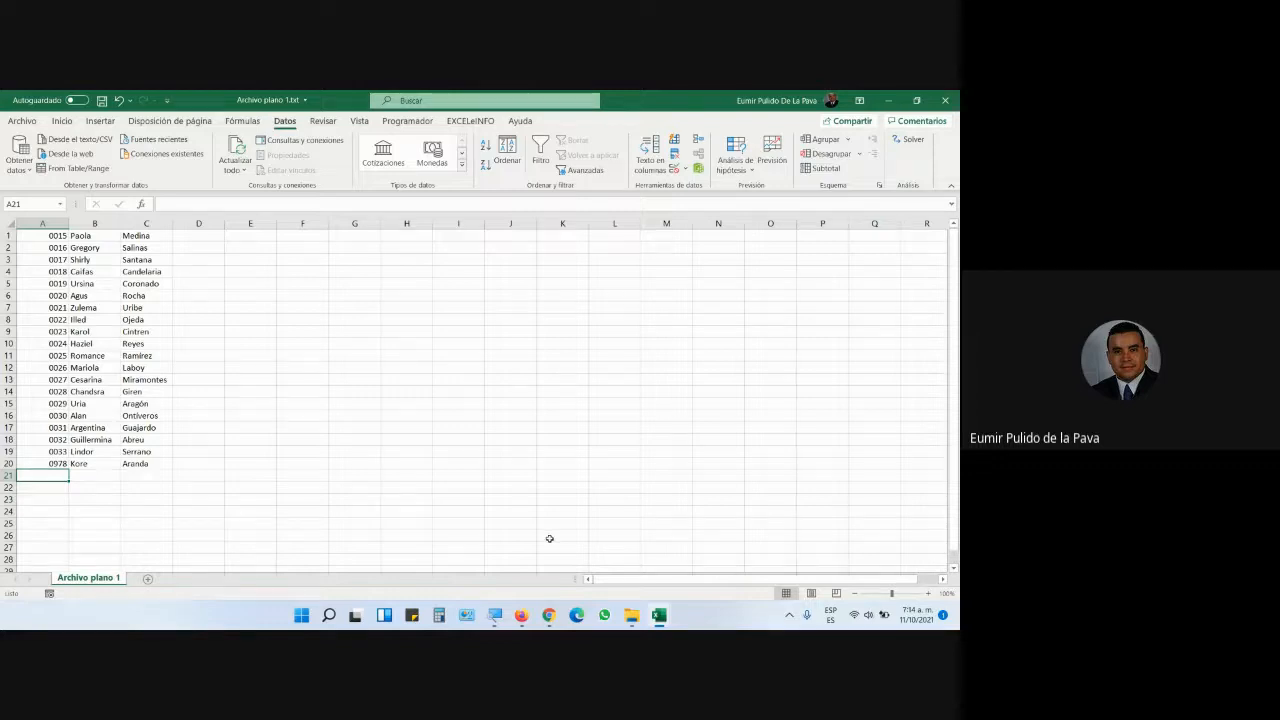
left_click(548, 615)
left_click(505, 553)
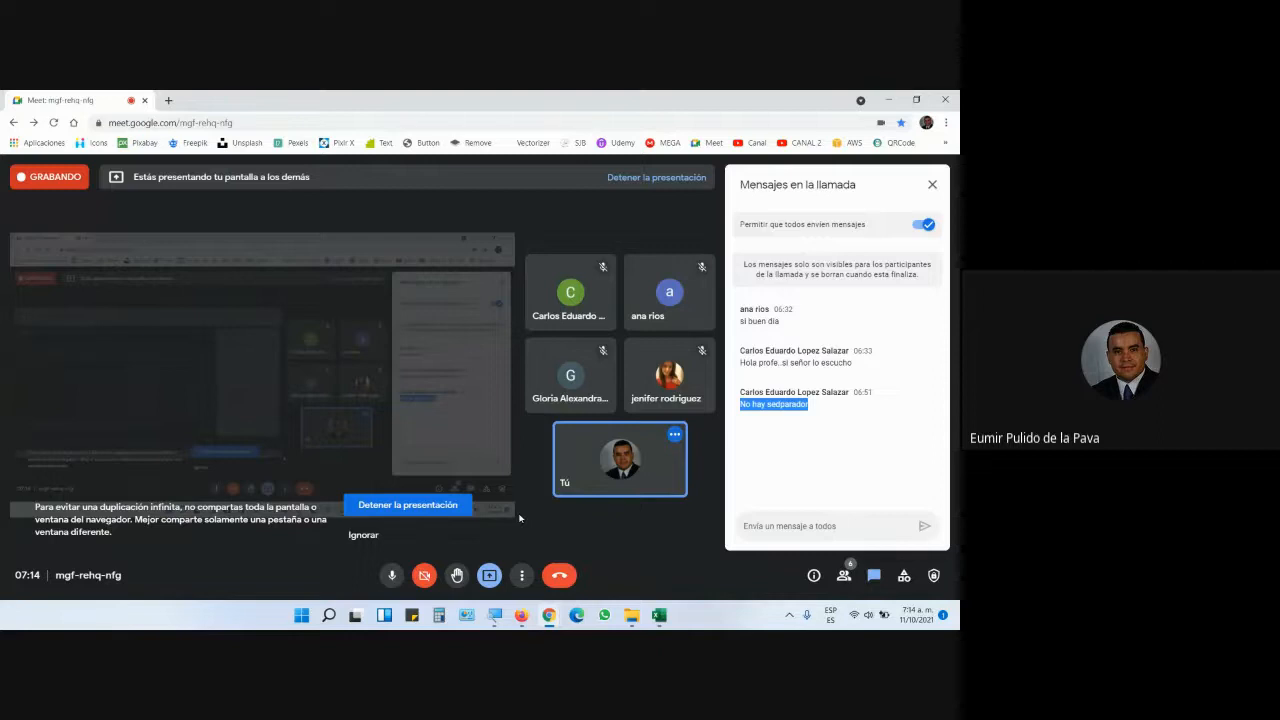
- Bring up the blank Libro1 workbook and close it
mouse_move(521, 612)
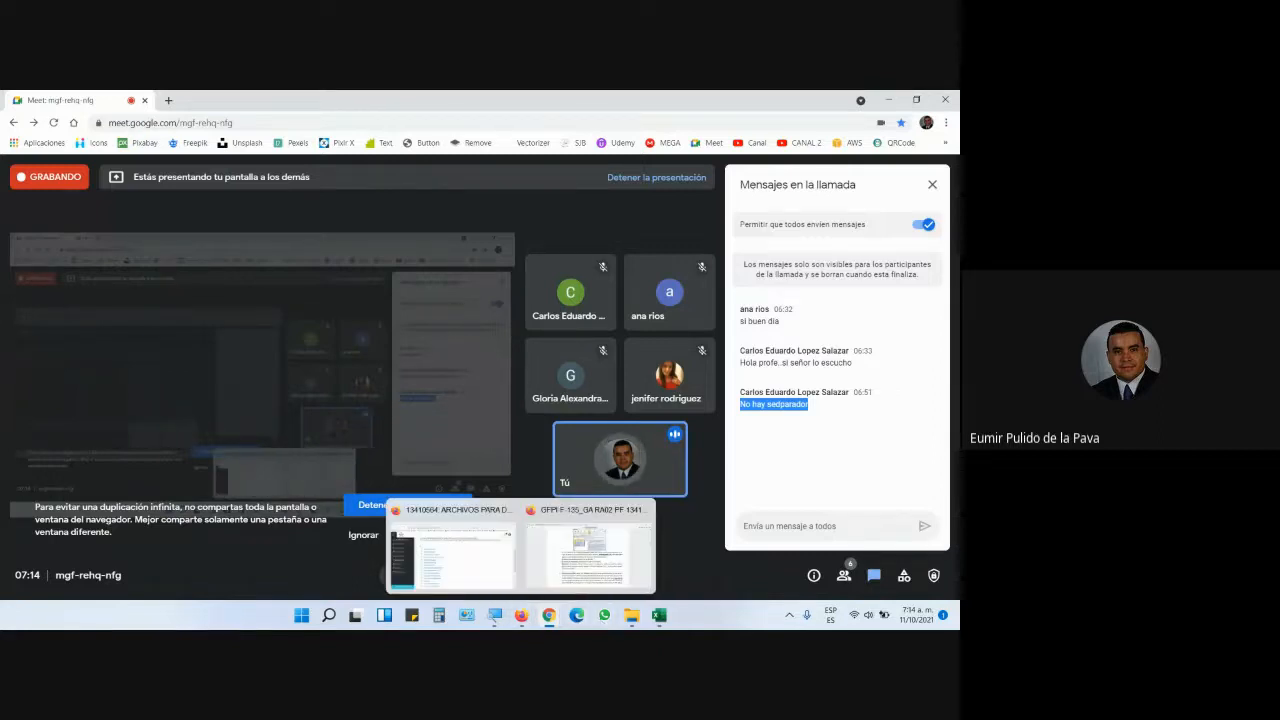
mouse_move(655, 620)
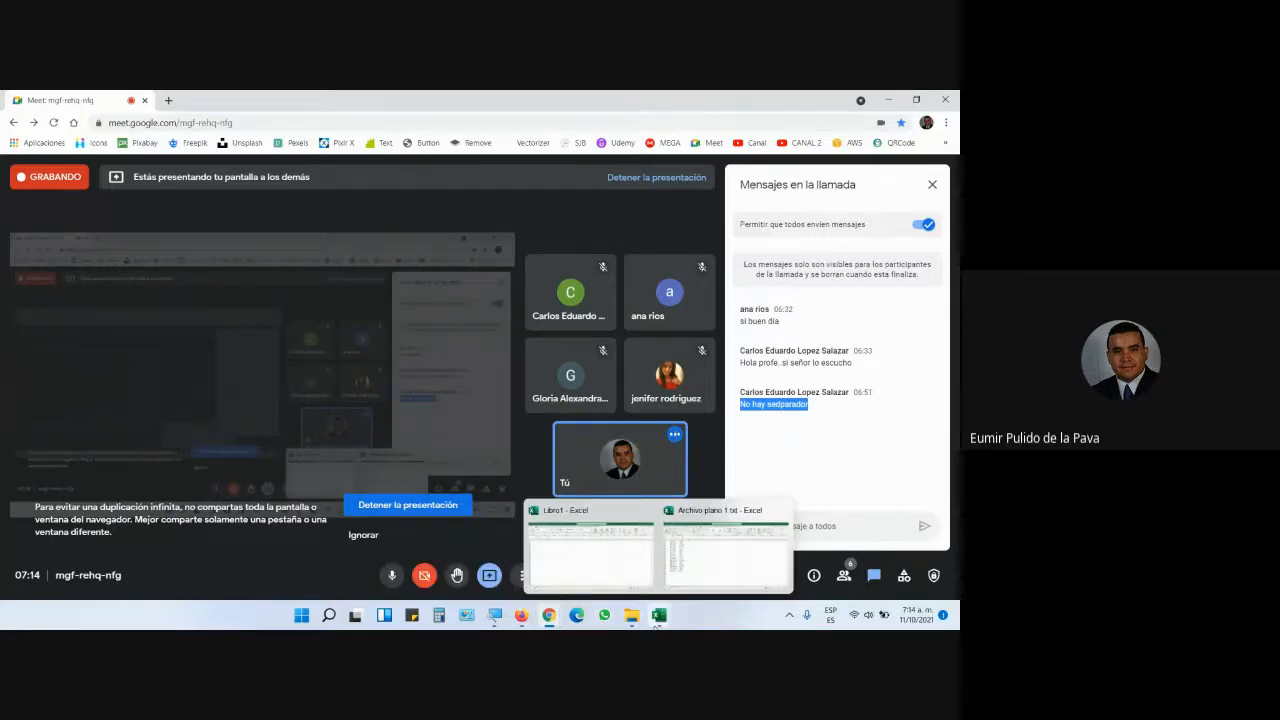
left_click(605, 566)
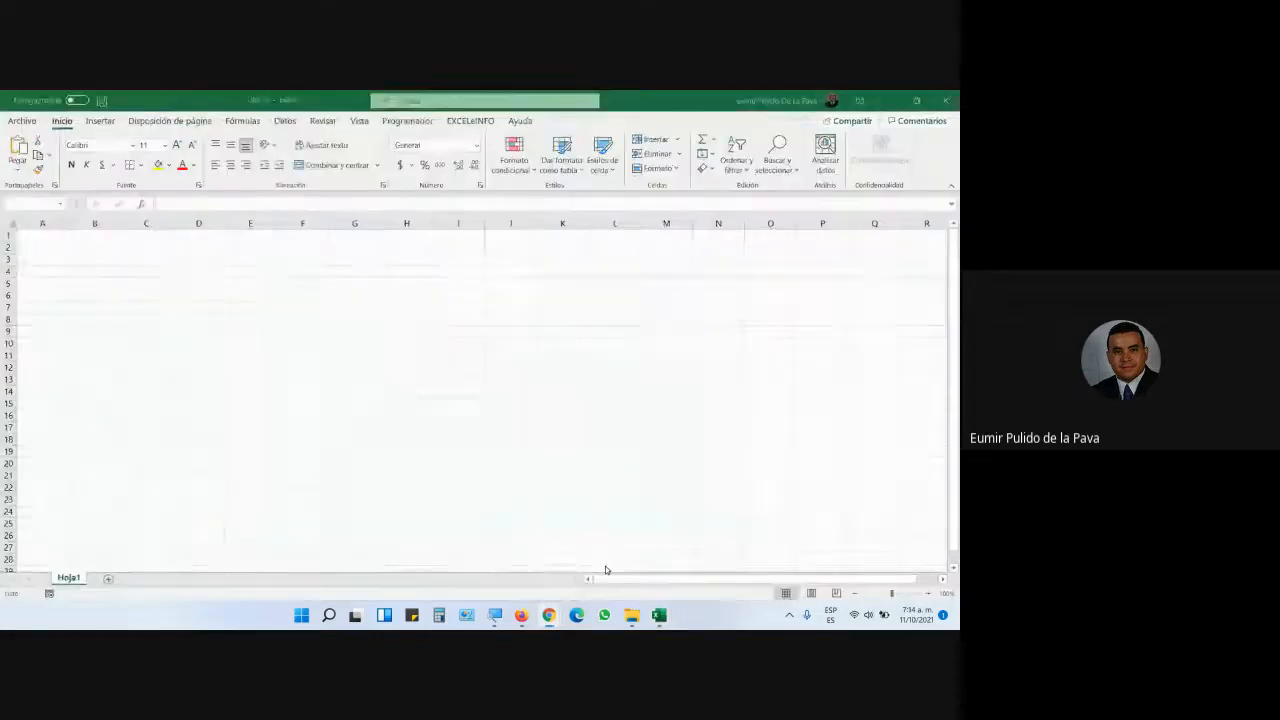
left_click(945, 100)
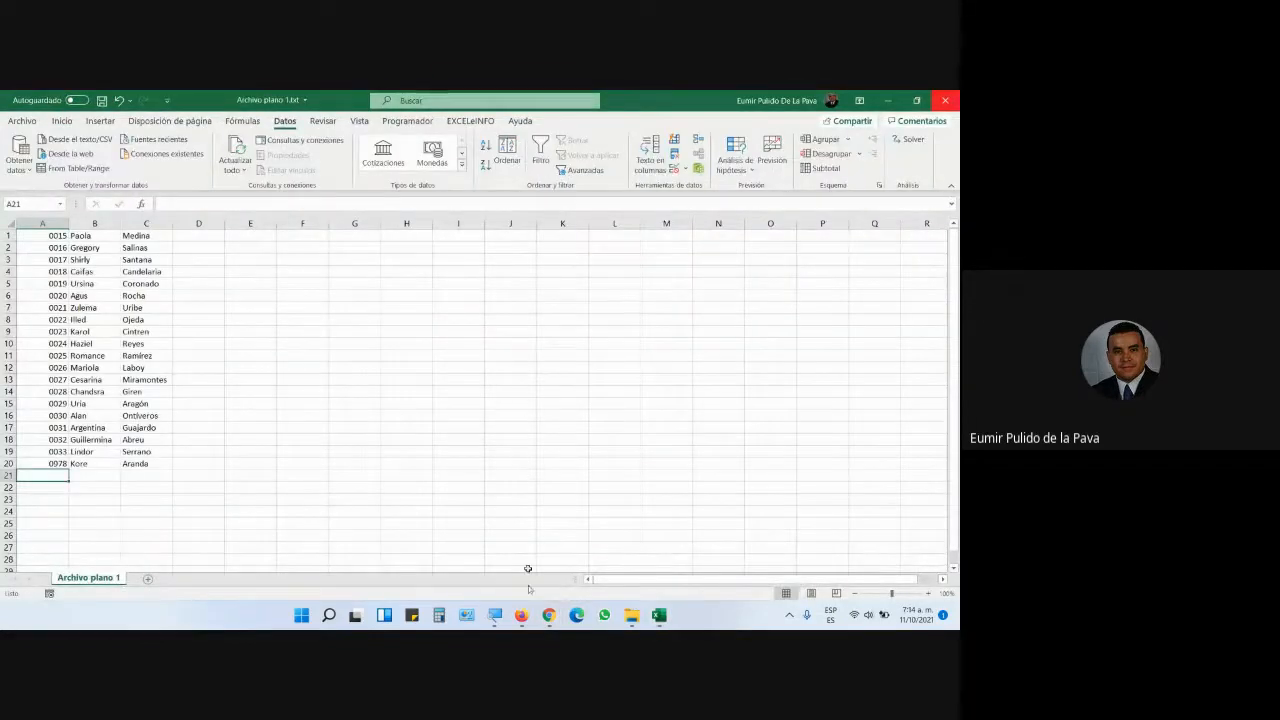
- Return to the Archivo plano 1 worksheet, then minimize Excel to show the desktop
mouse_move(528, 620)
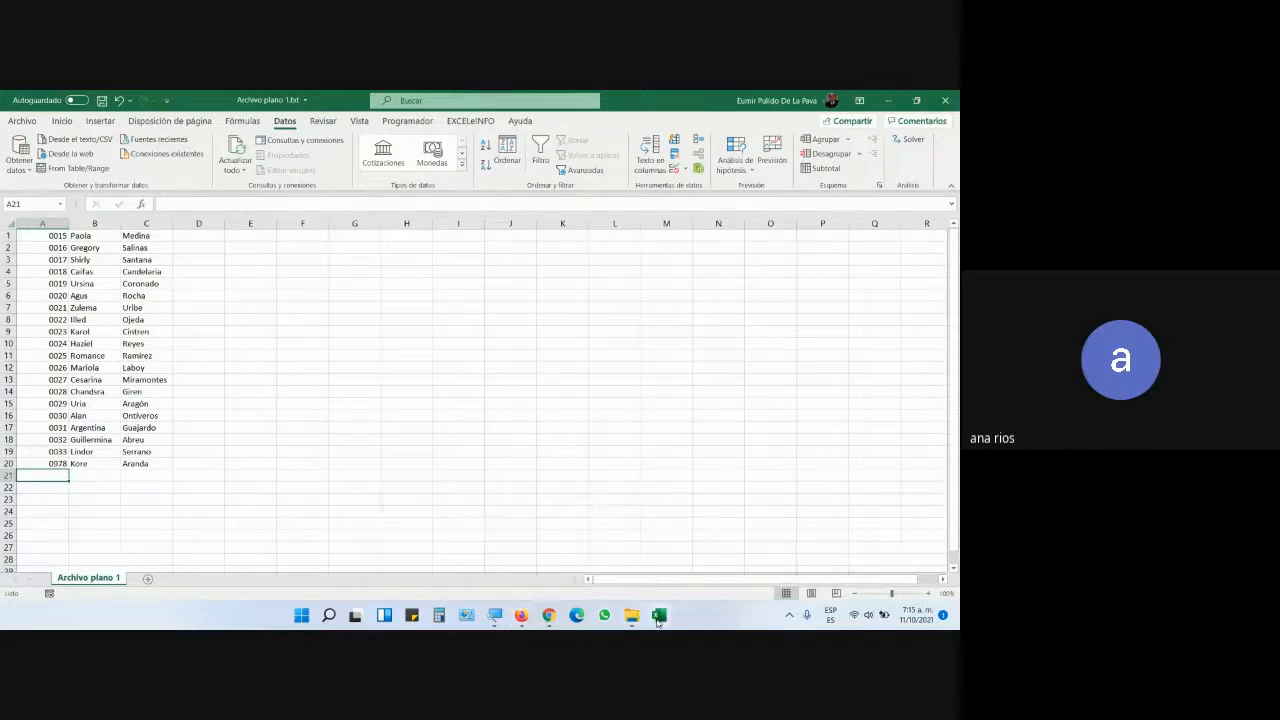
mouse_move(658, 620)
left_click(451, 472)
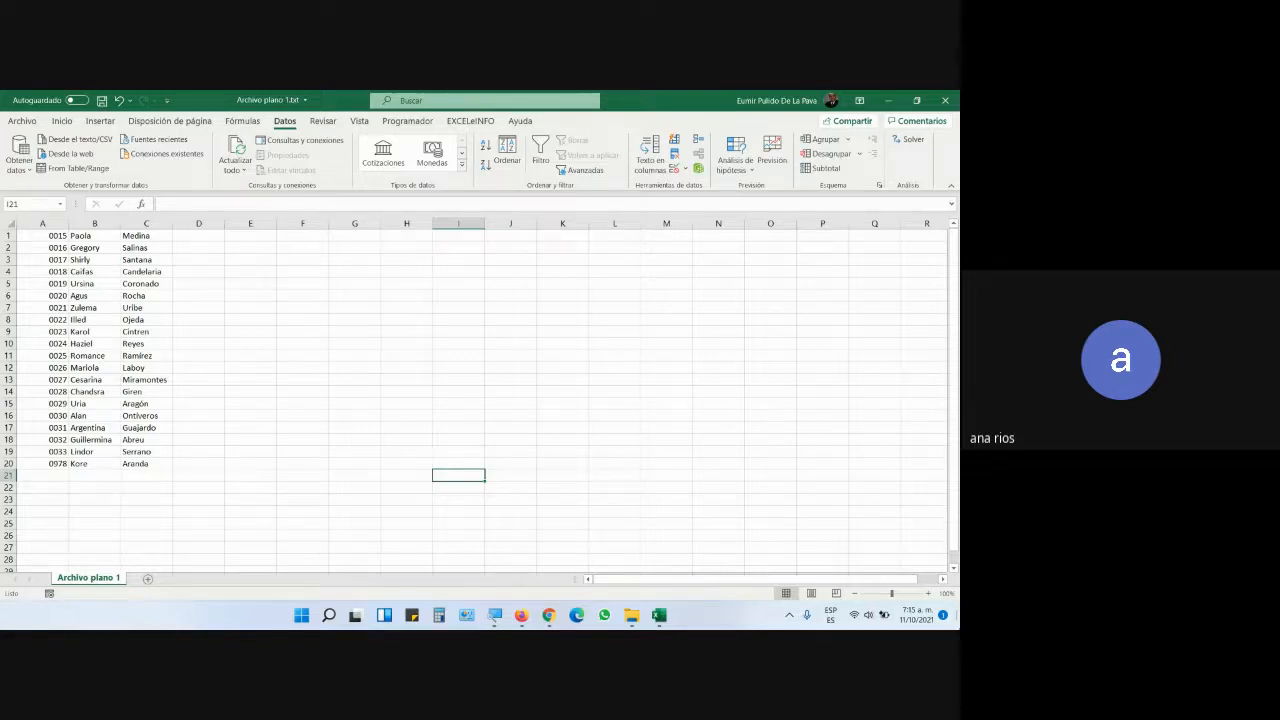
left_click(958, 615)
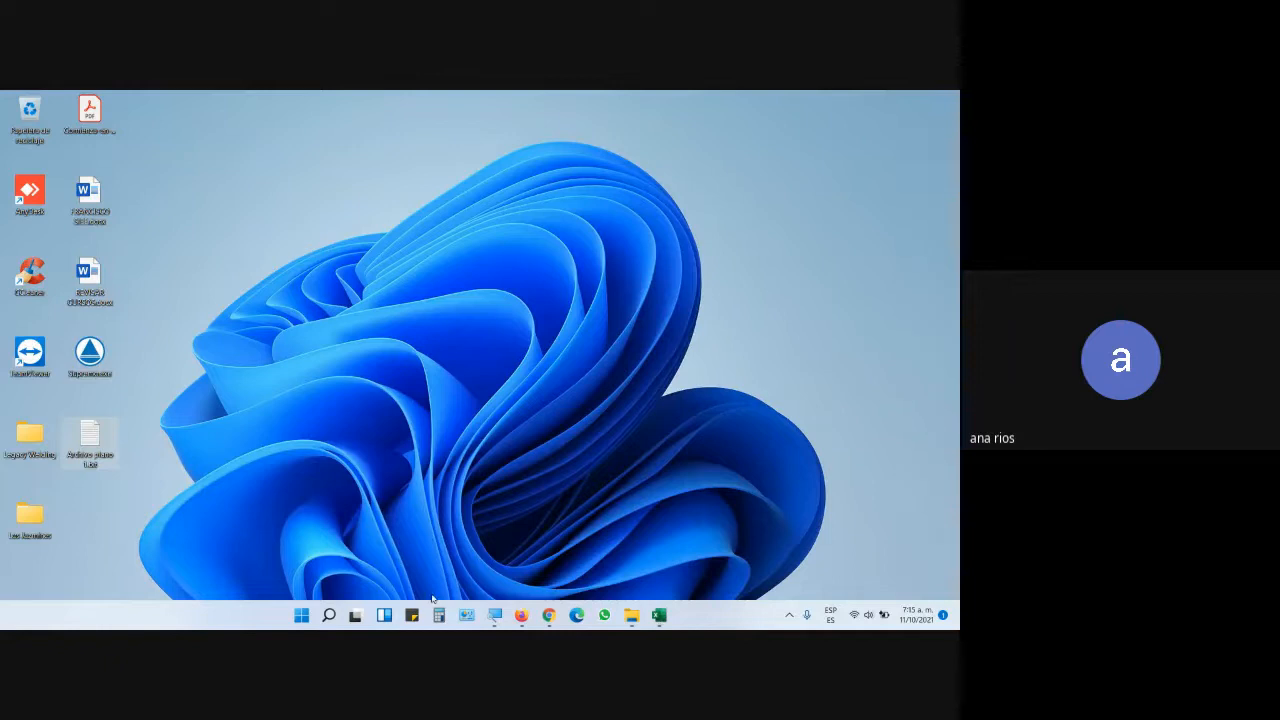
- Try to delete Archivo plano 1.txt to the Recycle Bin, cancelling the file-in-use warning
left_click(664, 618)
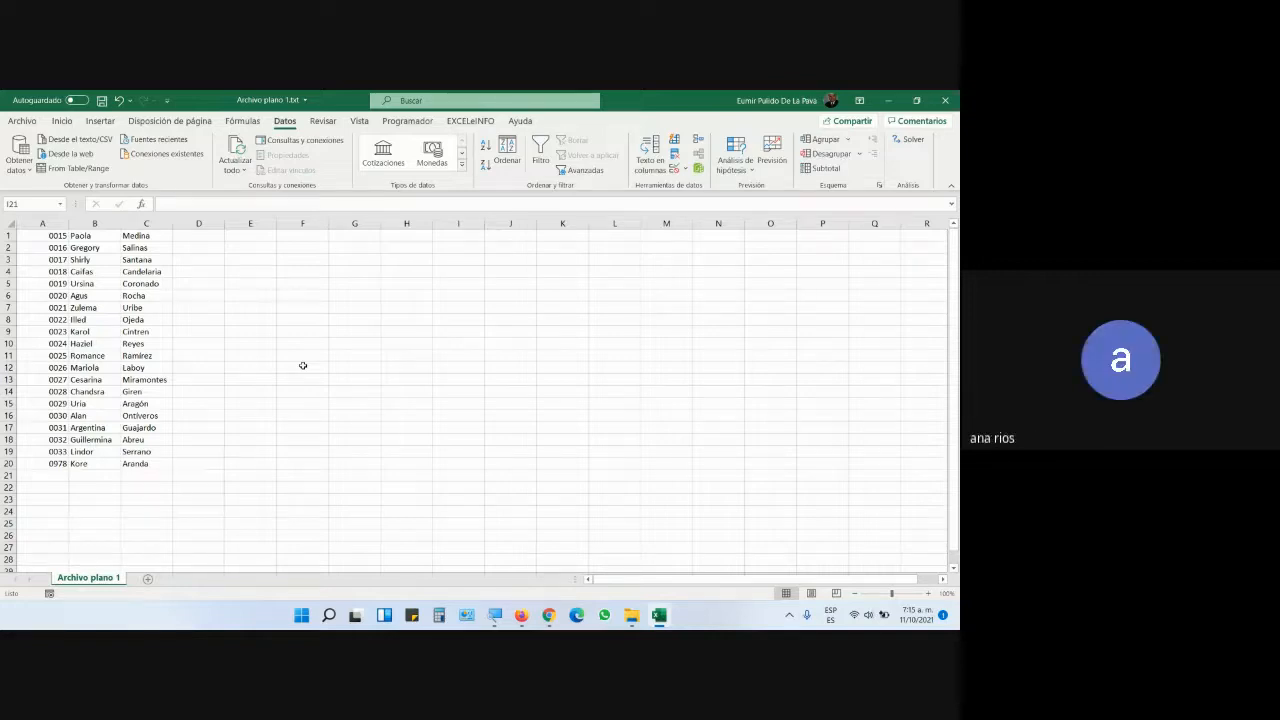
left_click(22, 120)
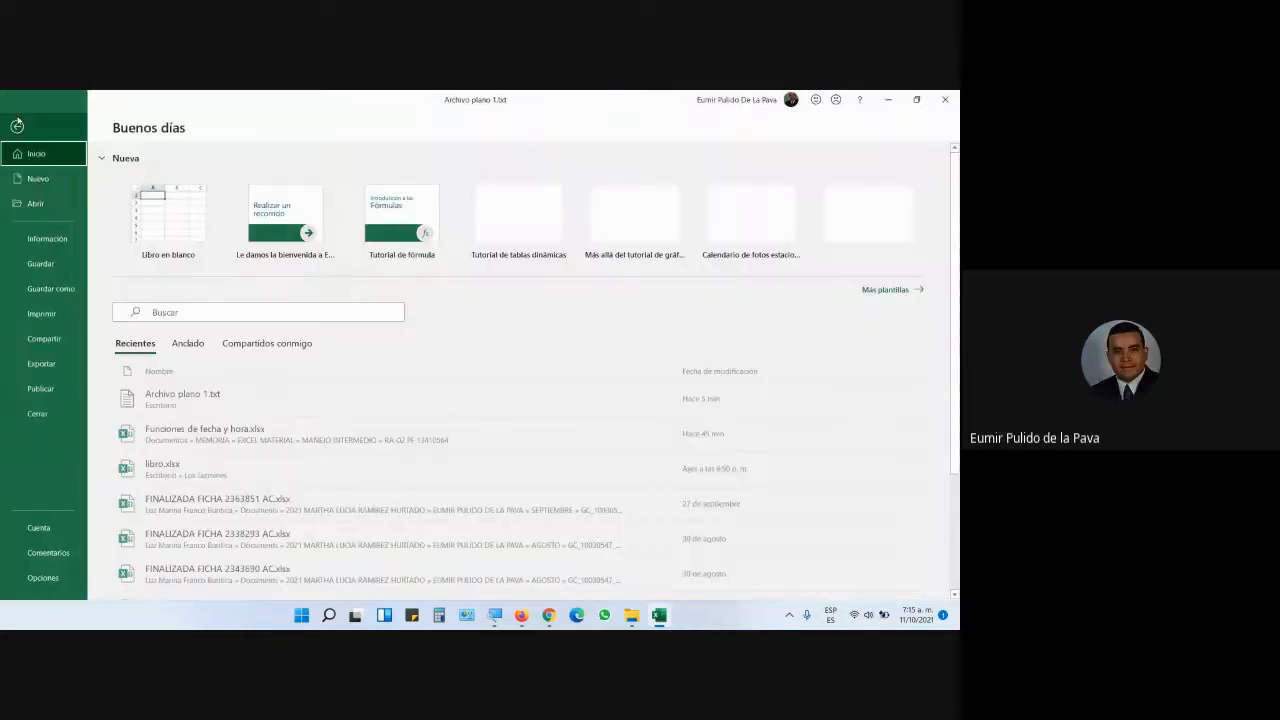
key("super+d")
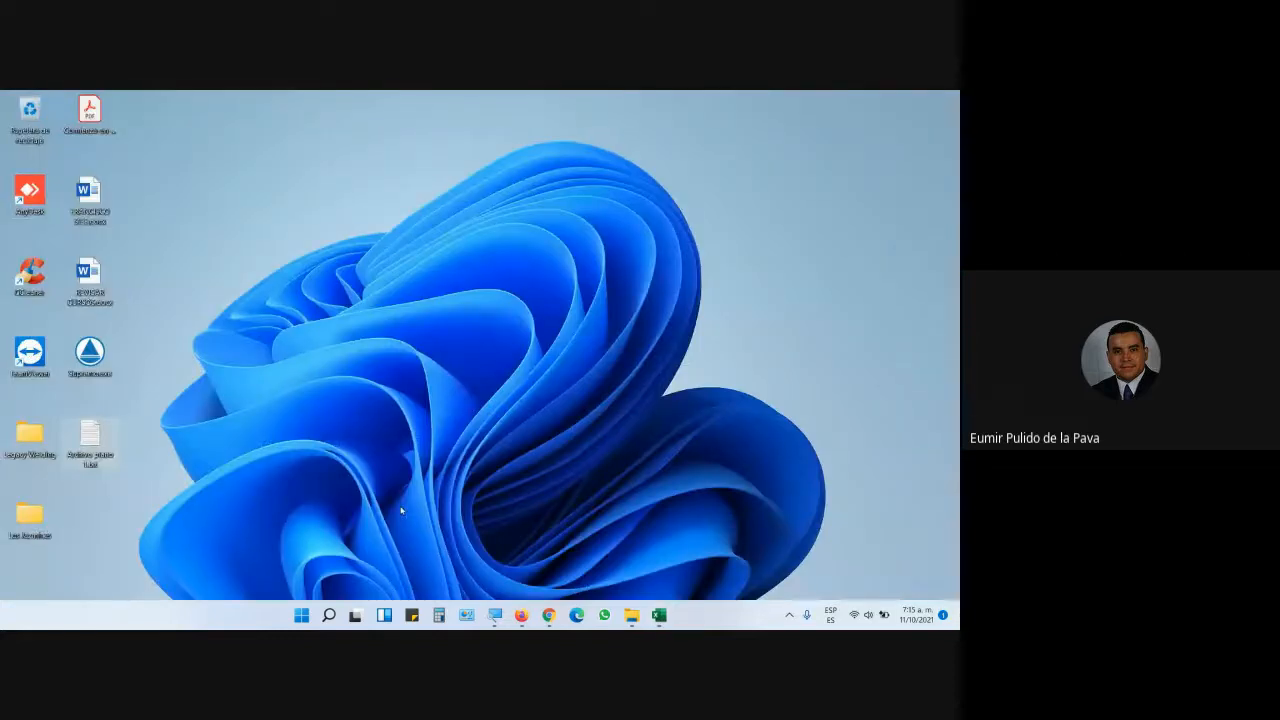
left_click_drag(72, 446, 28, 120)
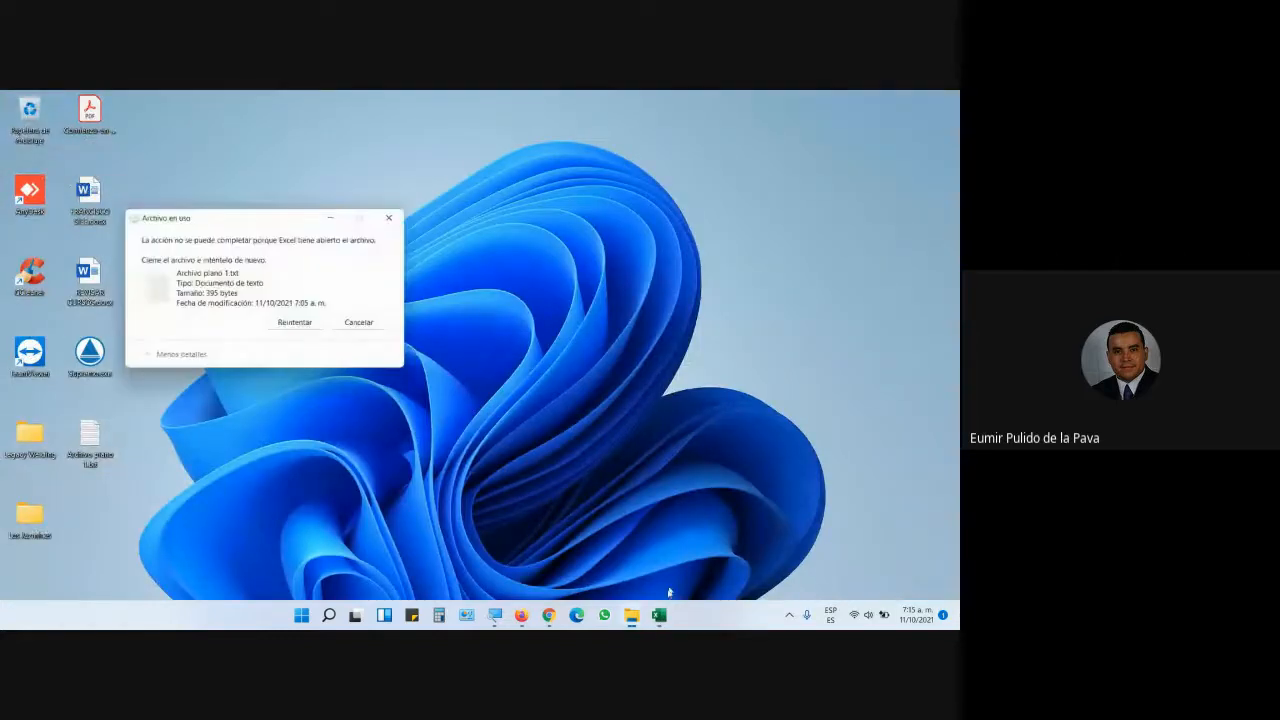
left_click(342, 320)
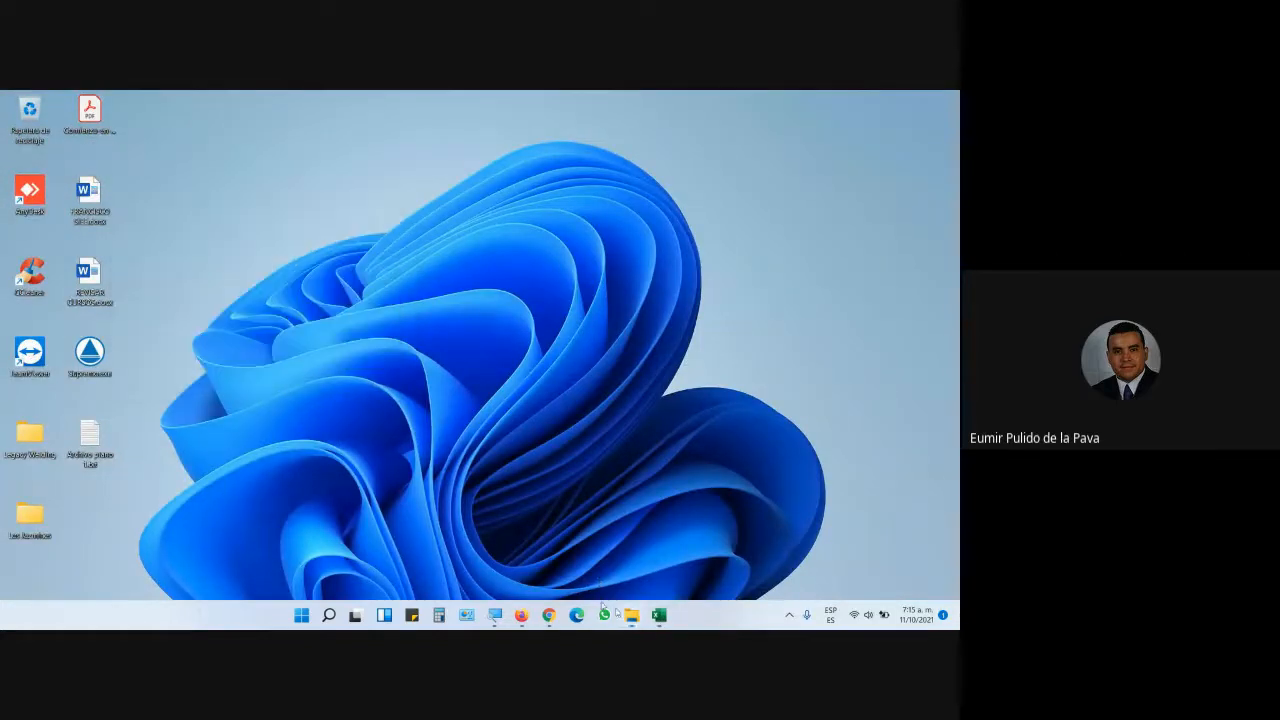
- Restore Excel and return to the workbook's File start page
left_click(659, 615)
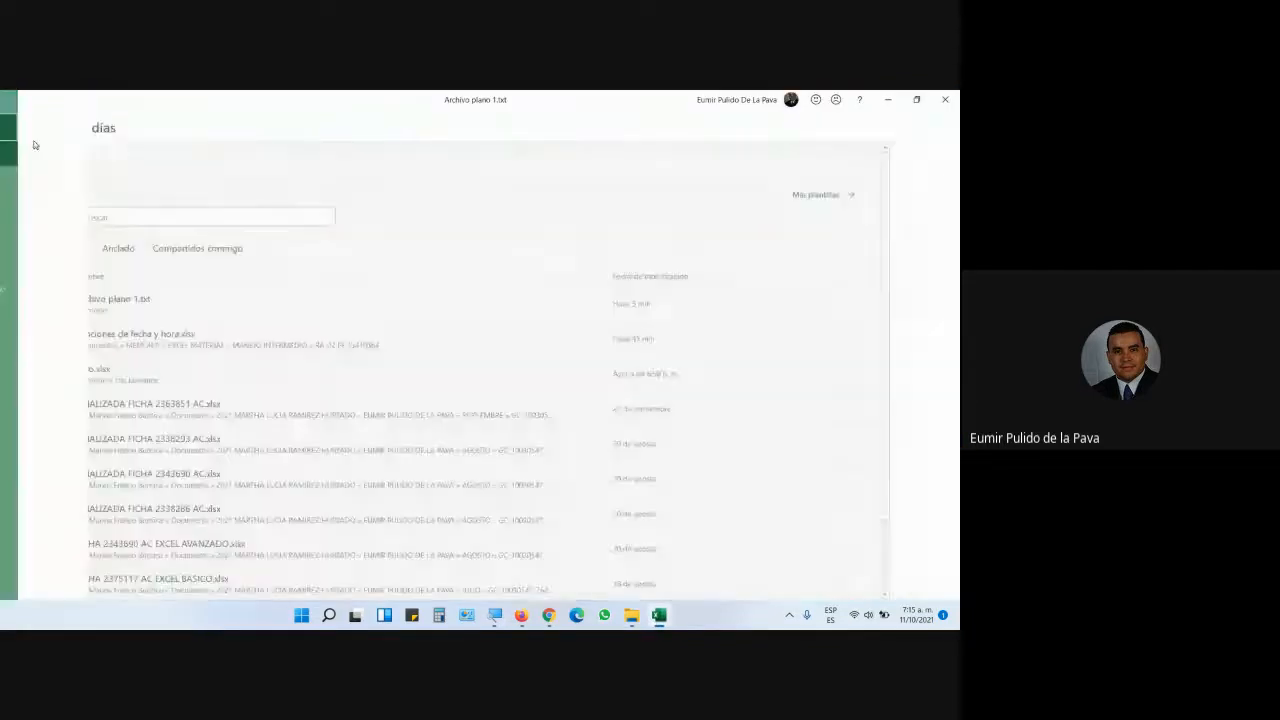
key("Escape")
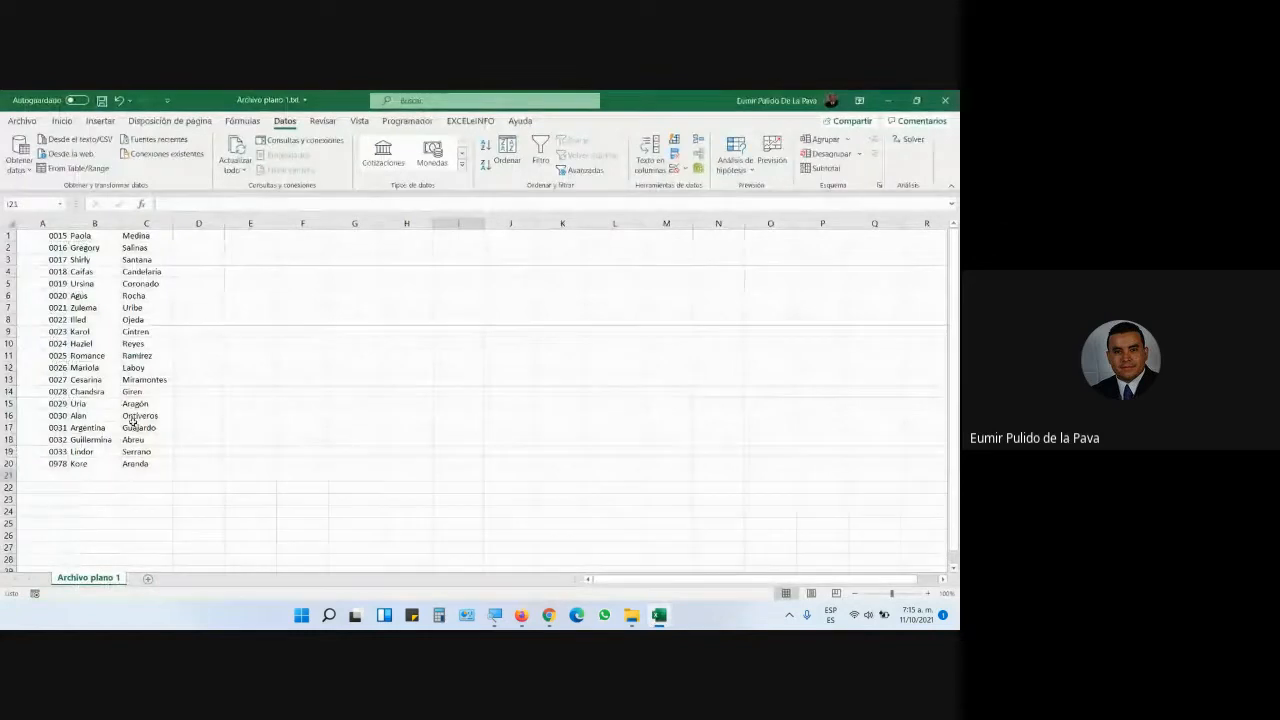
left_click(22, 121)
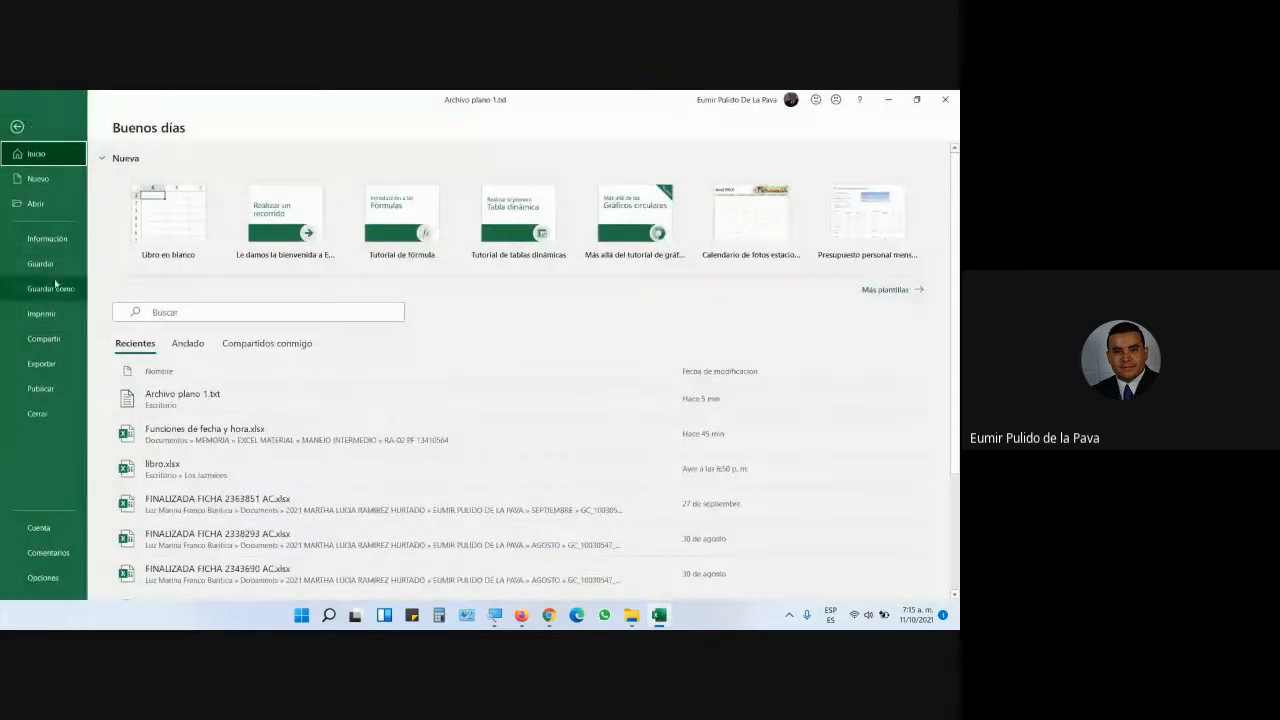
- Start Save As with the file name PRUEBA and bring up the full save dialog
left_click(52, 288)
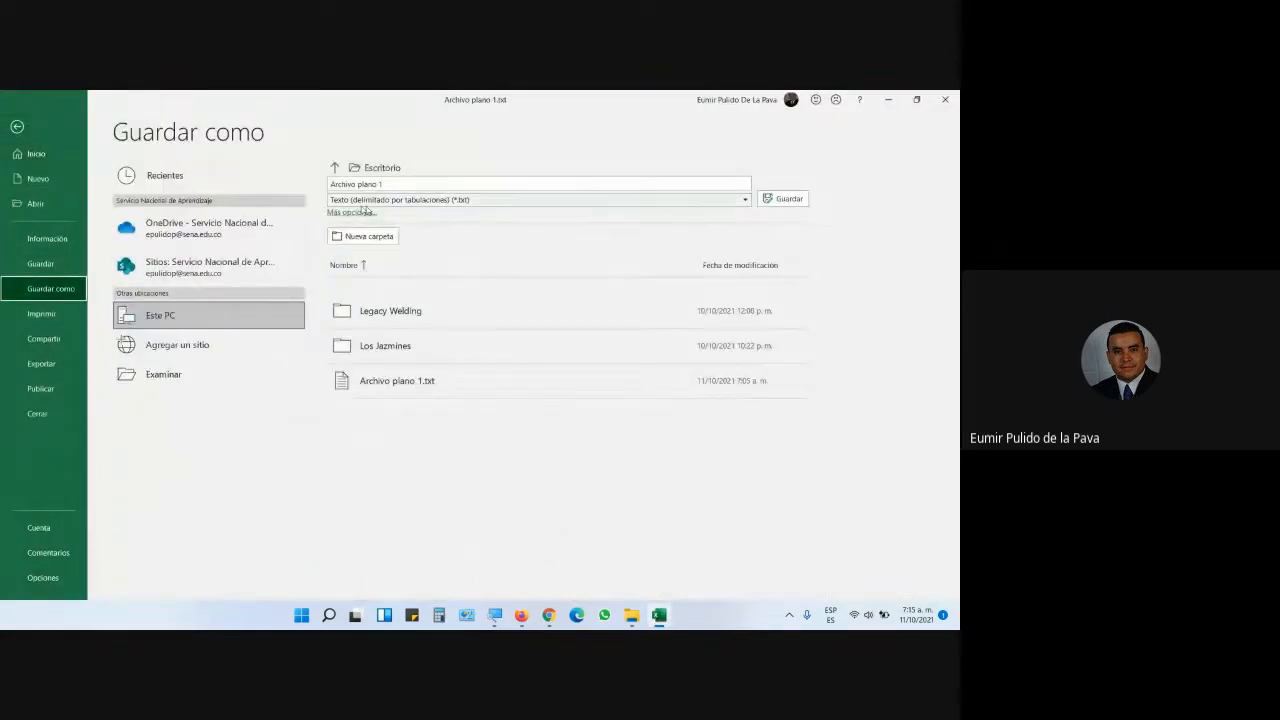
left_click(425, 184)
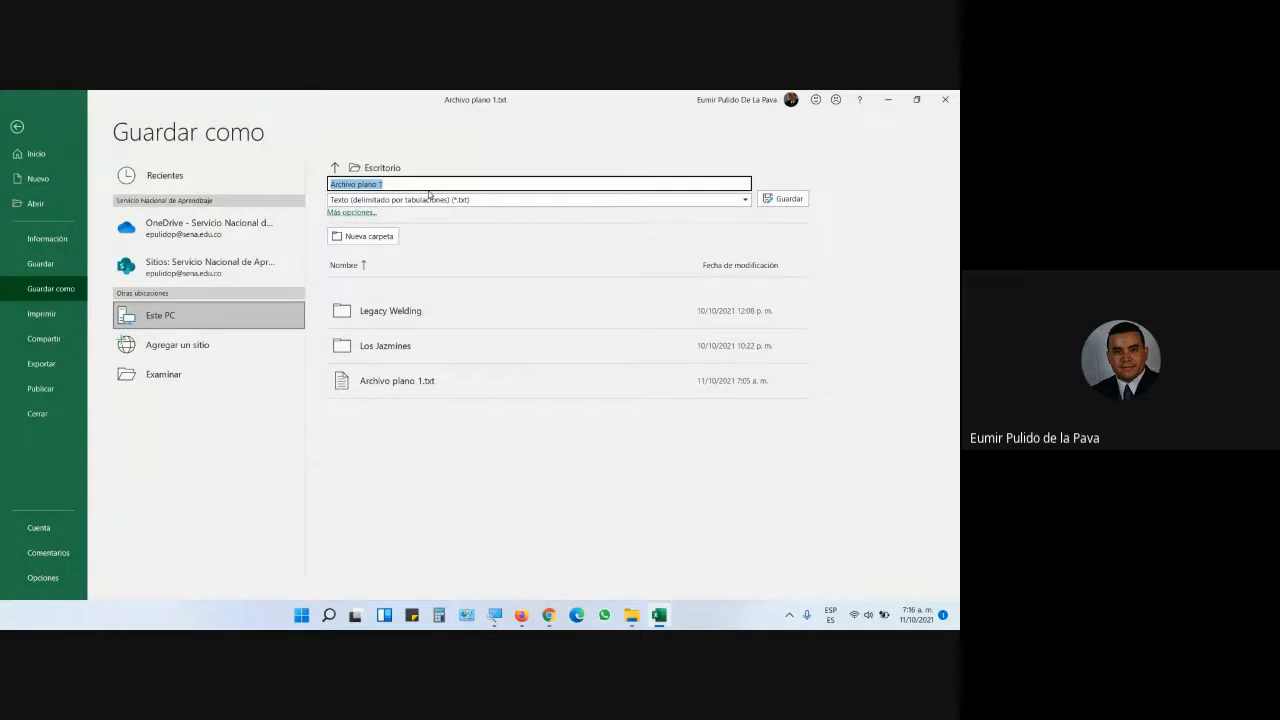
type("PRUEBA")
left_click(232, 381)
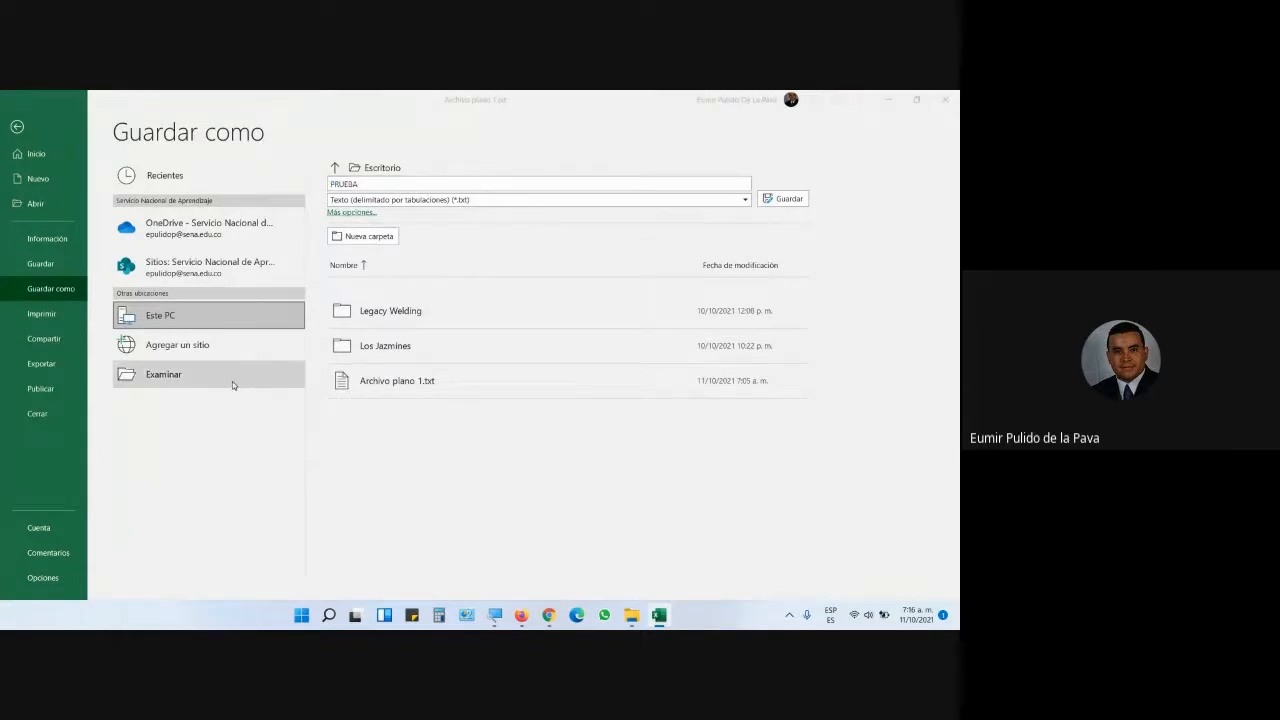
left_click_drag(202, 104, 397, 144)
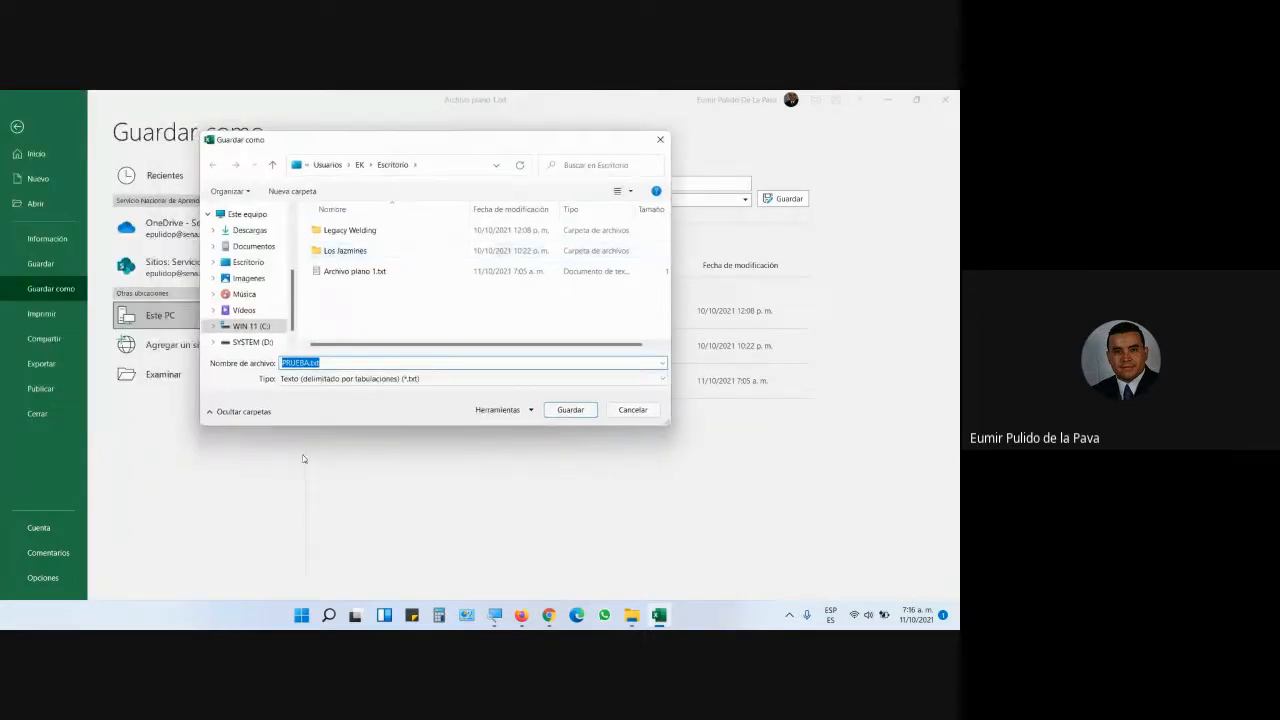
left_click(495, 615)
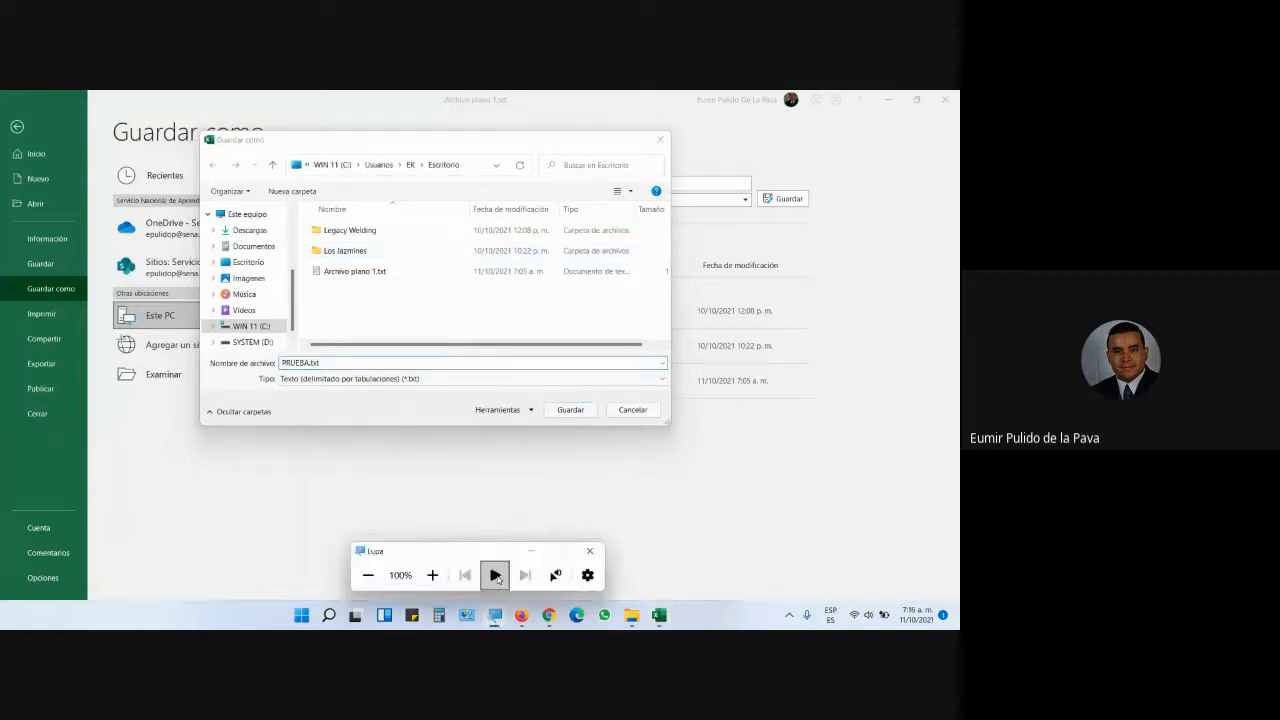
left_click(432, 574)
- Set the file type to CSV (delimitado por comas) and save as PRUEBA.csv
left_click(163, 355)
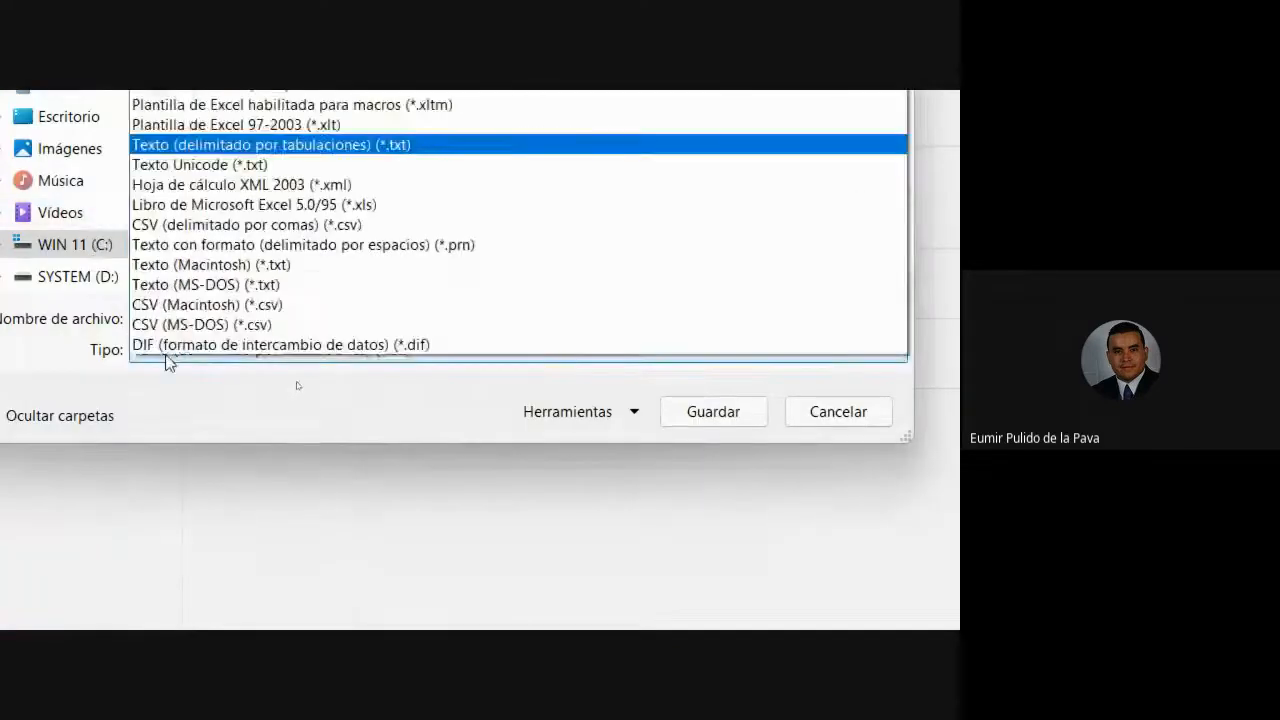
left_click(549, 478)
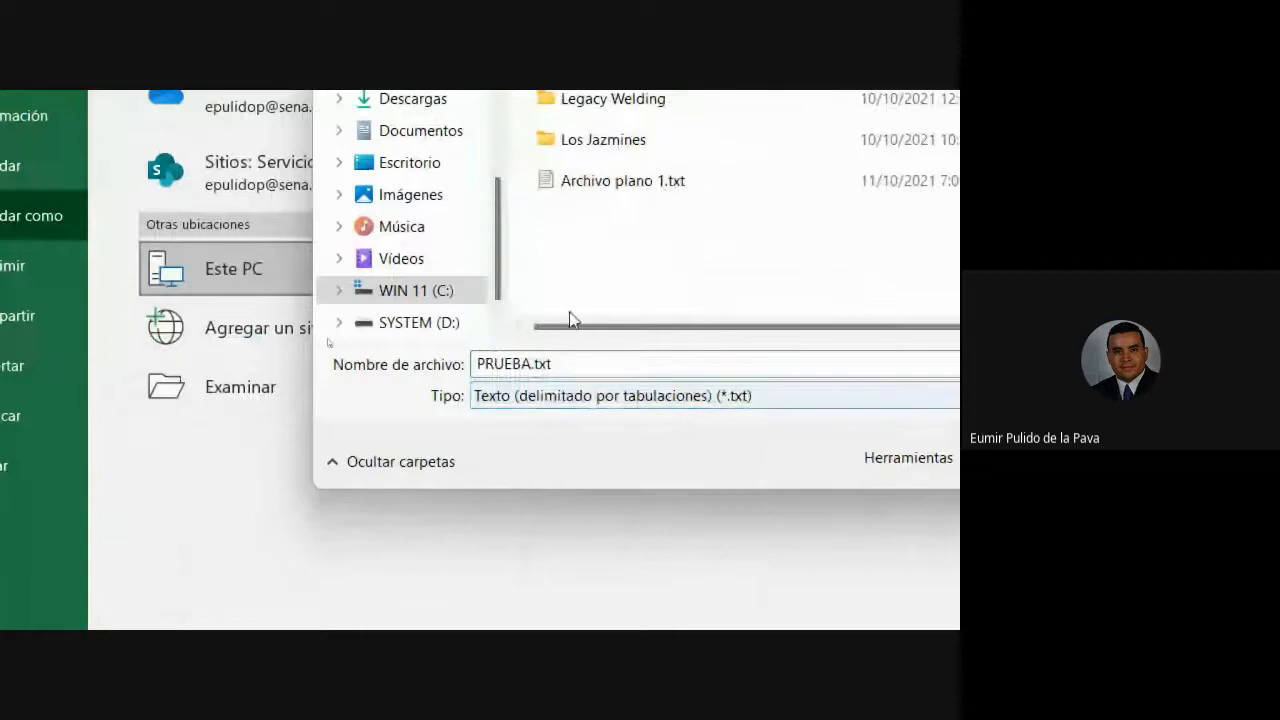
left_click(557, 365)
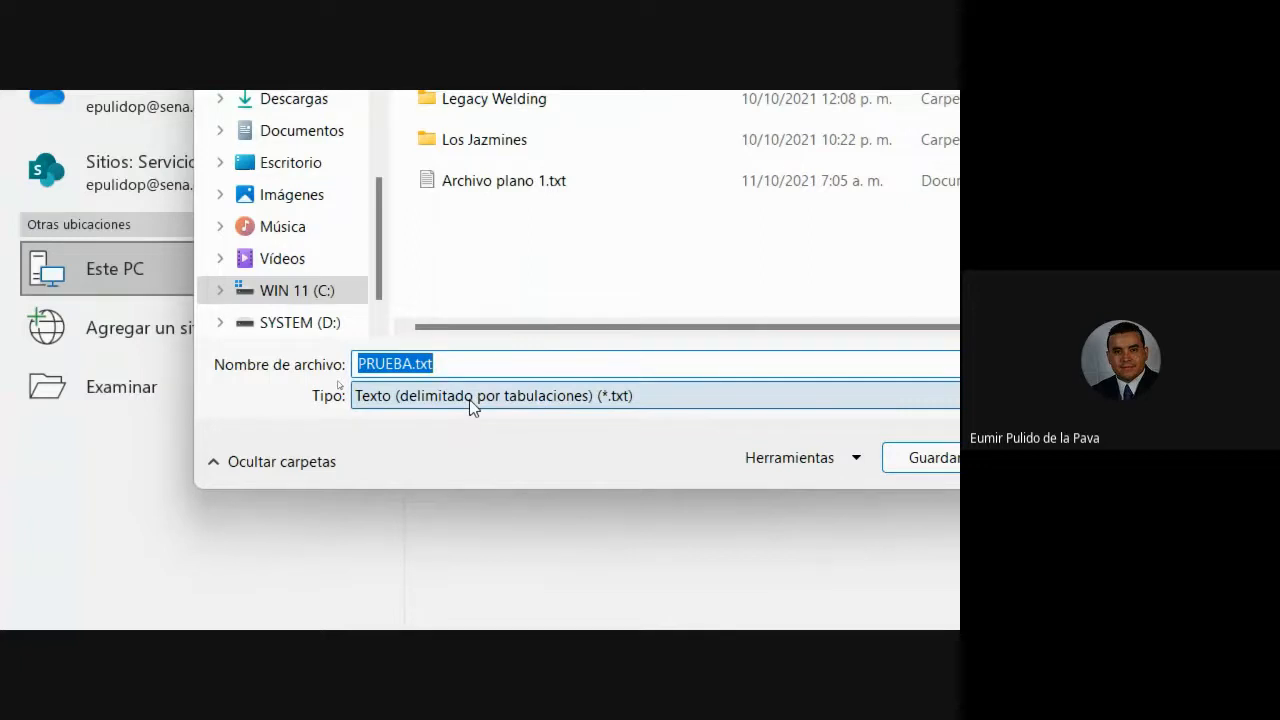
left_click(470, 400)
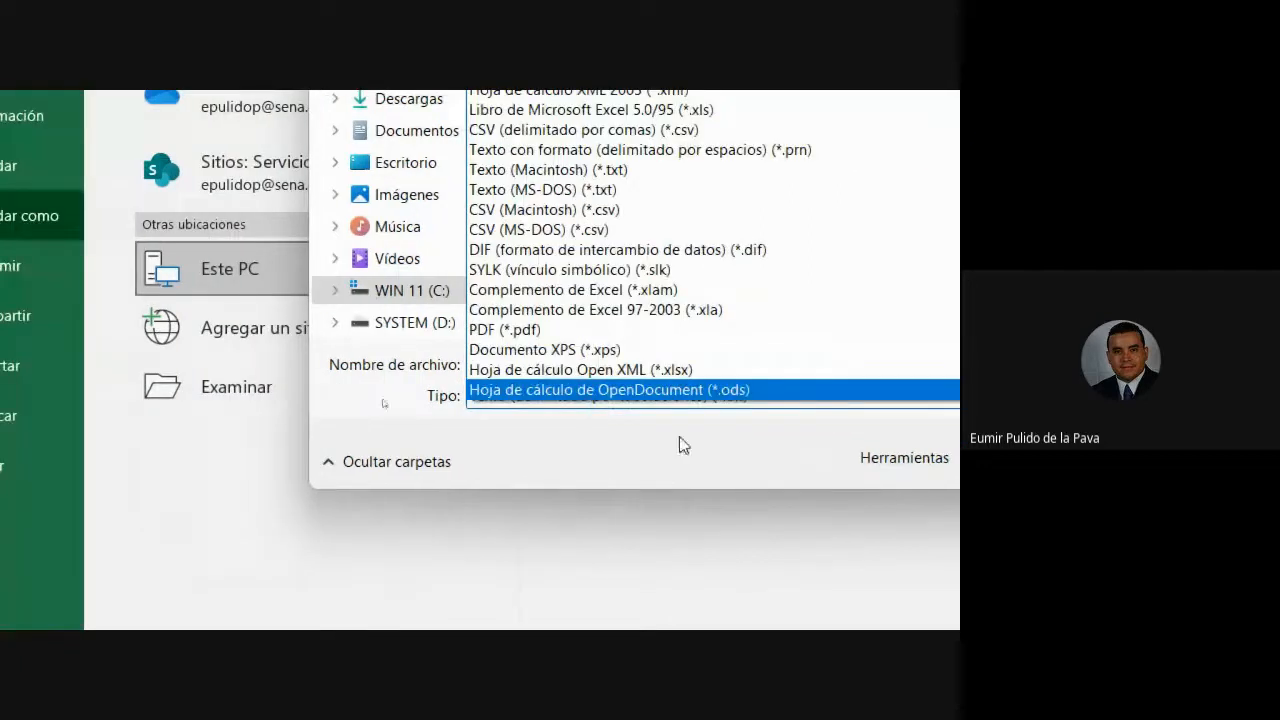
left_click(387, 427)
left_click(502, 400)
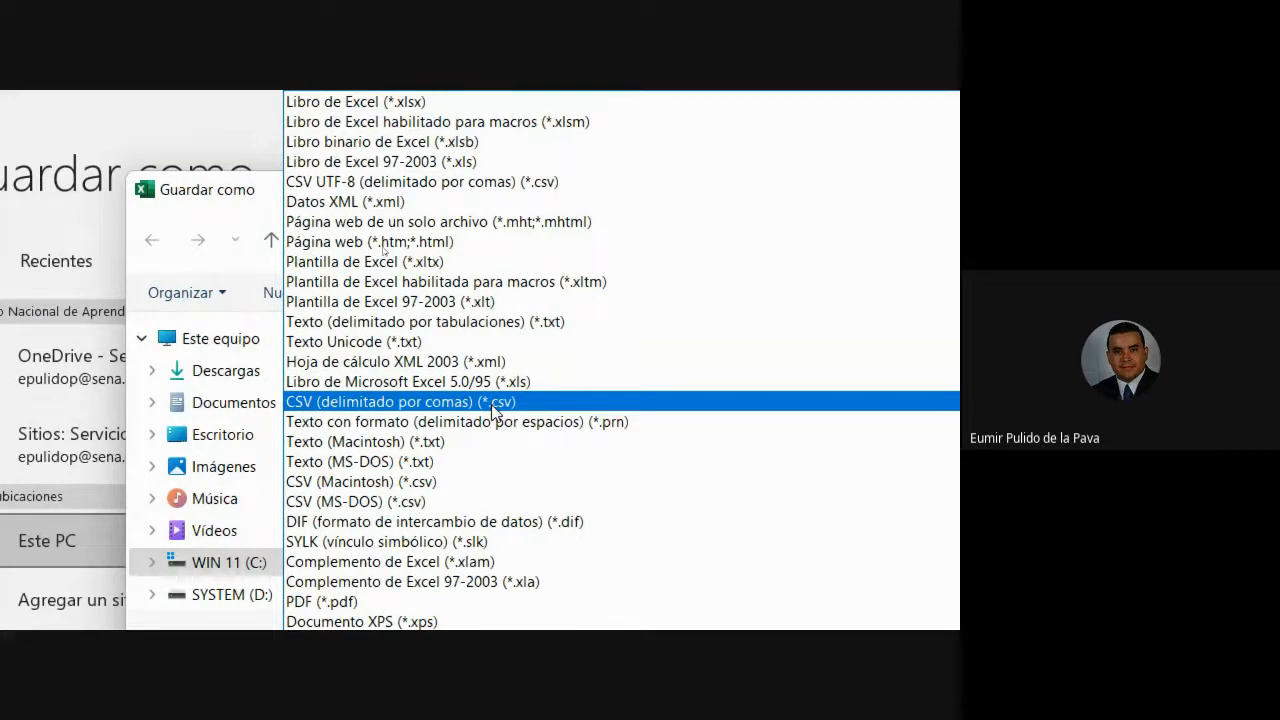
left_click(384, 404)
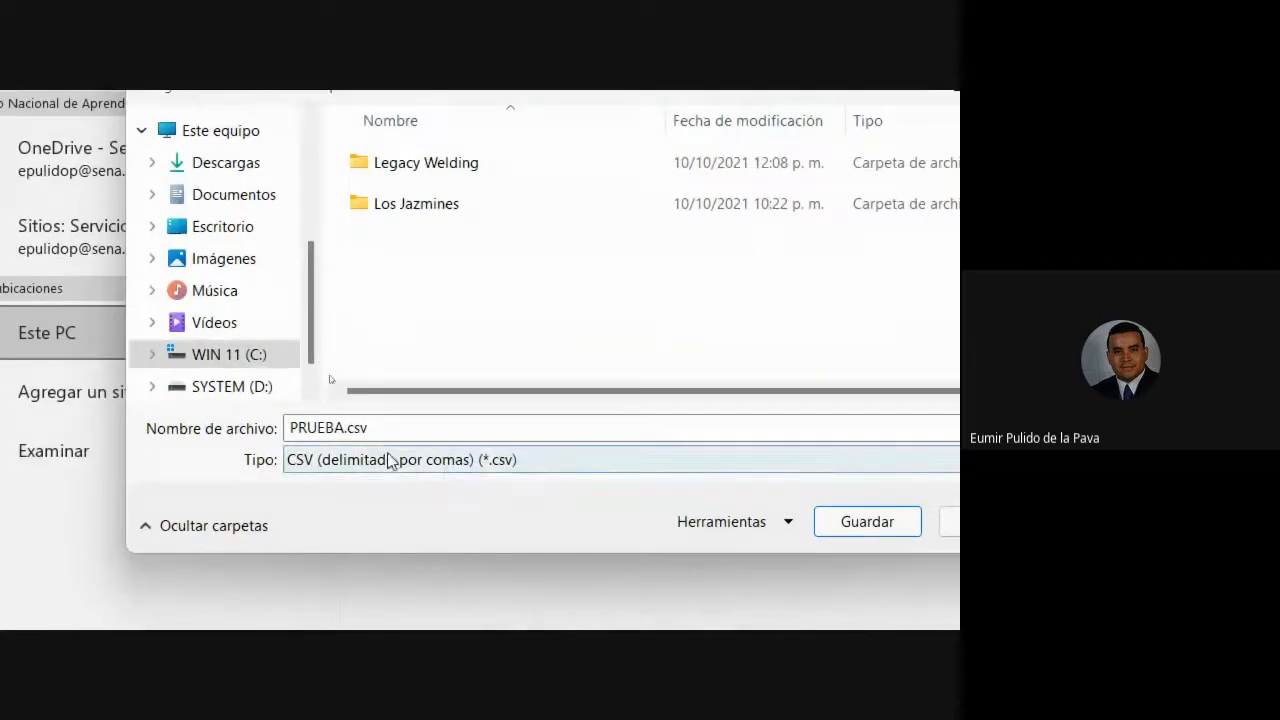
double_click(375, 428)
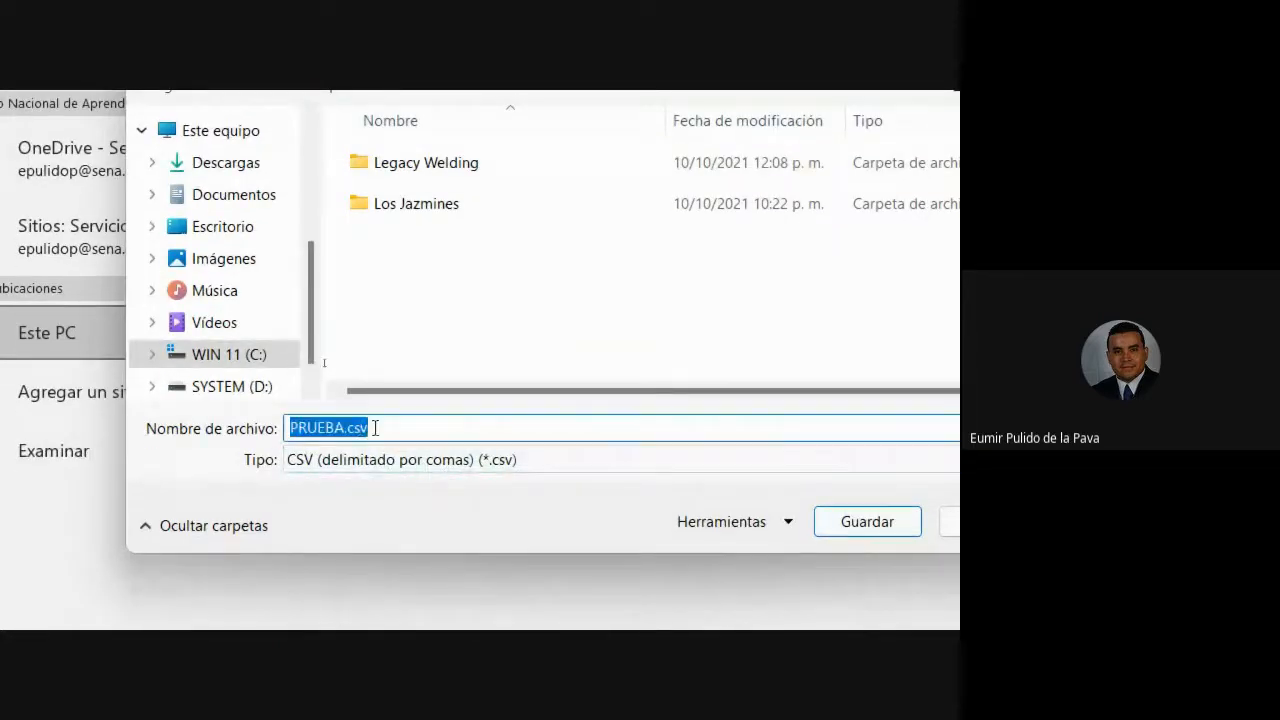
left_click(375, 428)
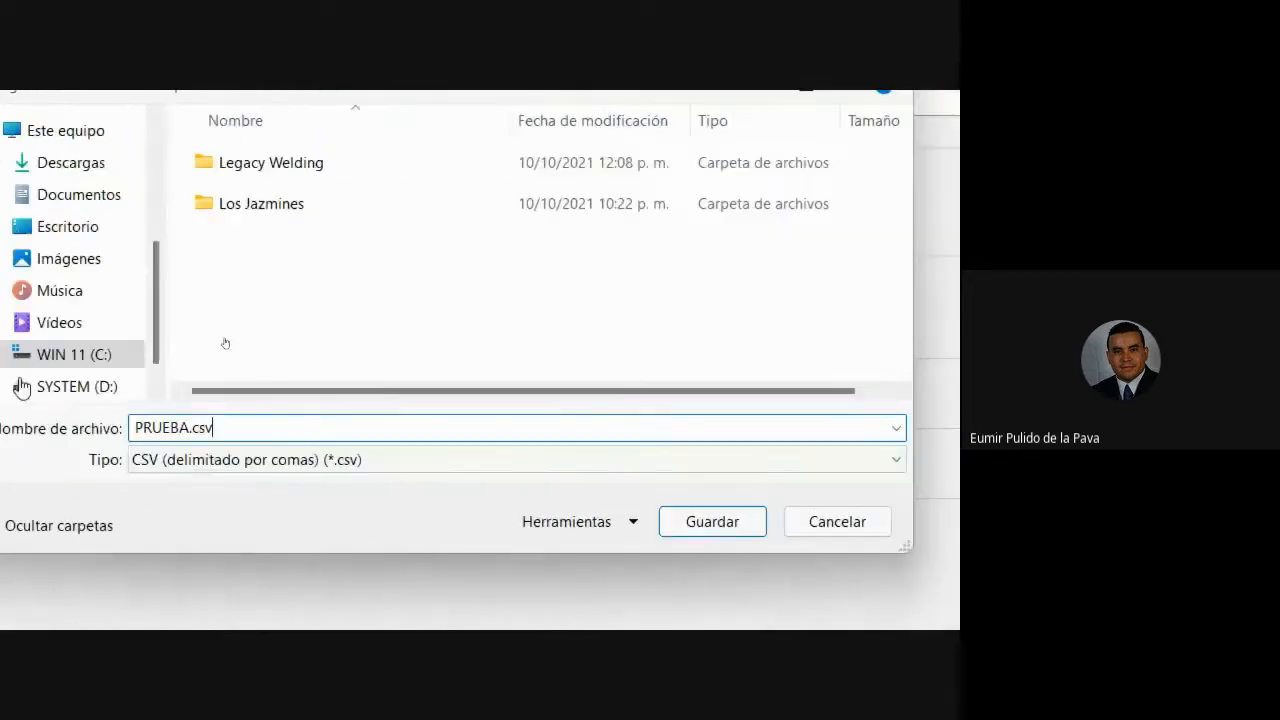
left_click(676, 530)
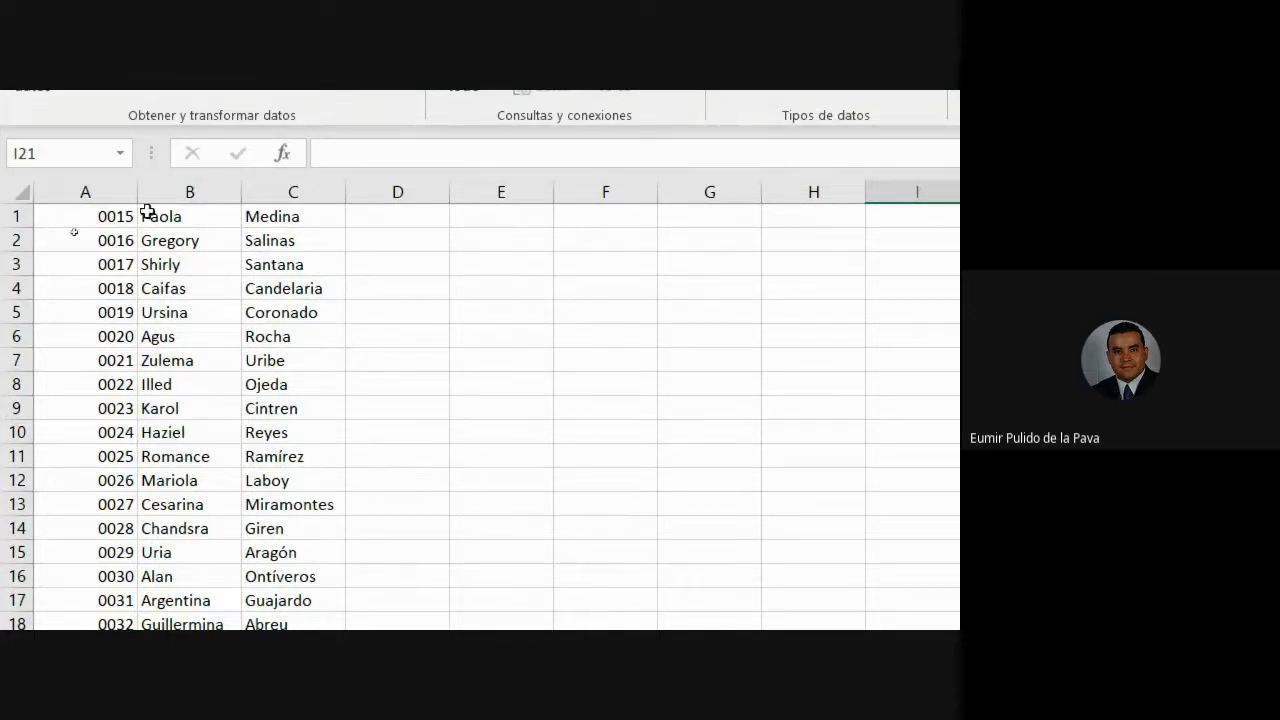
- Check the contents of cells A1, B1 and C1, then close the PRUEBA.csv workbook
left_click(108, 214)
left_click(155, 214)
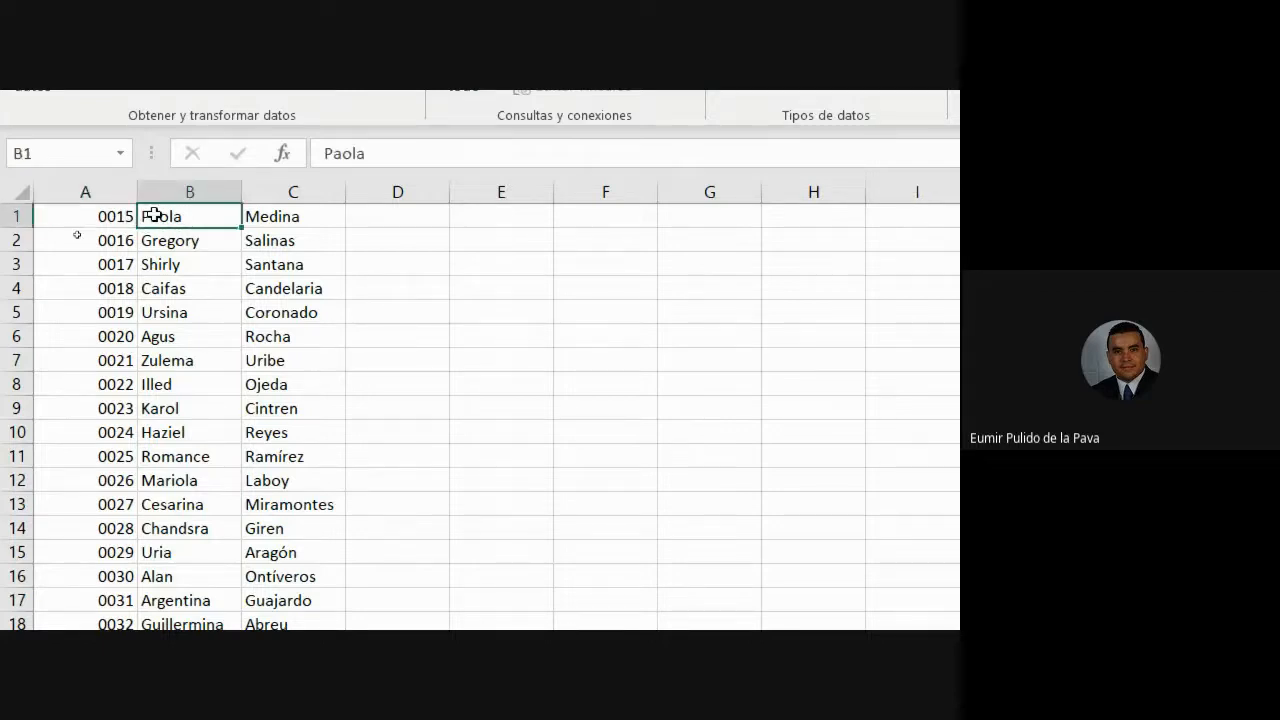
left_click(256, 218)
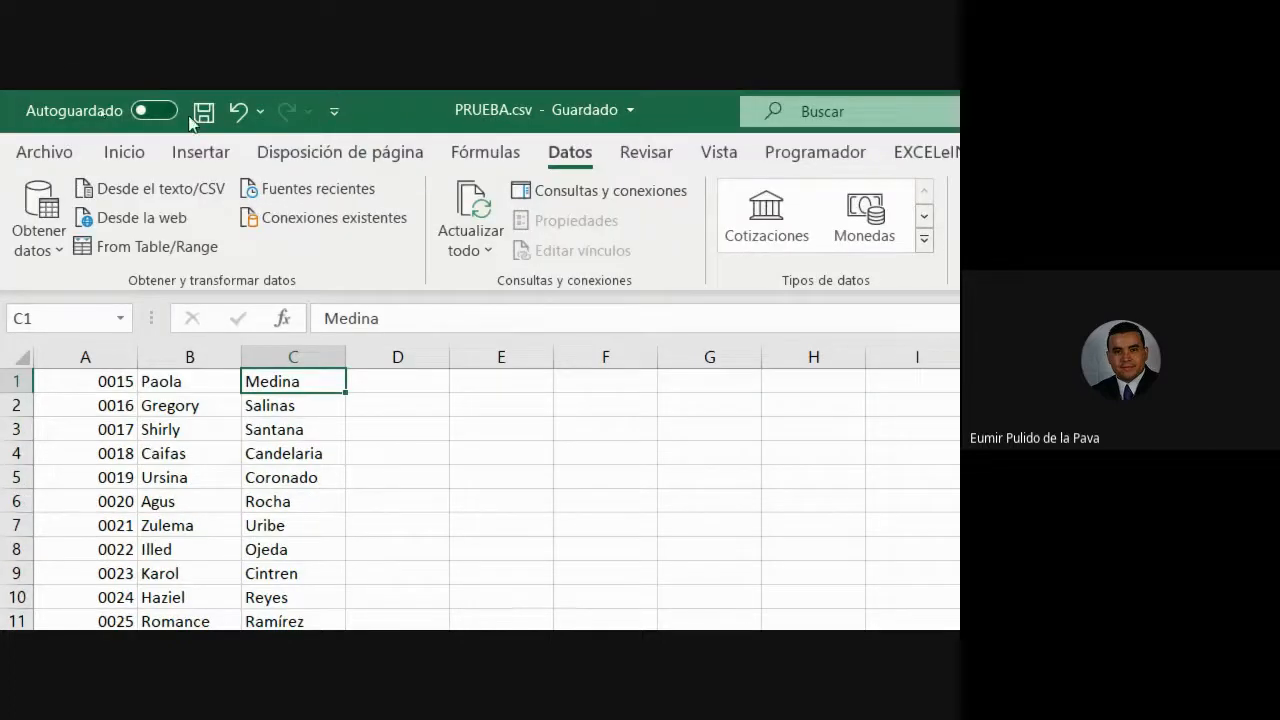
left_click(945, 113)
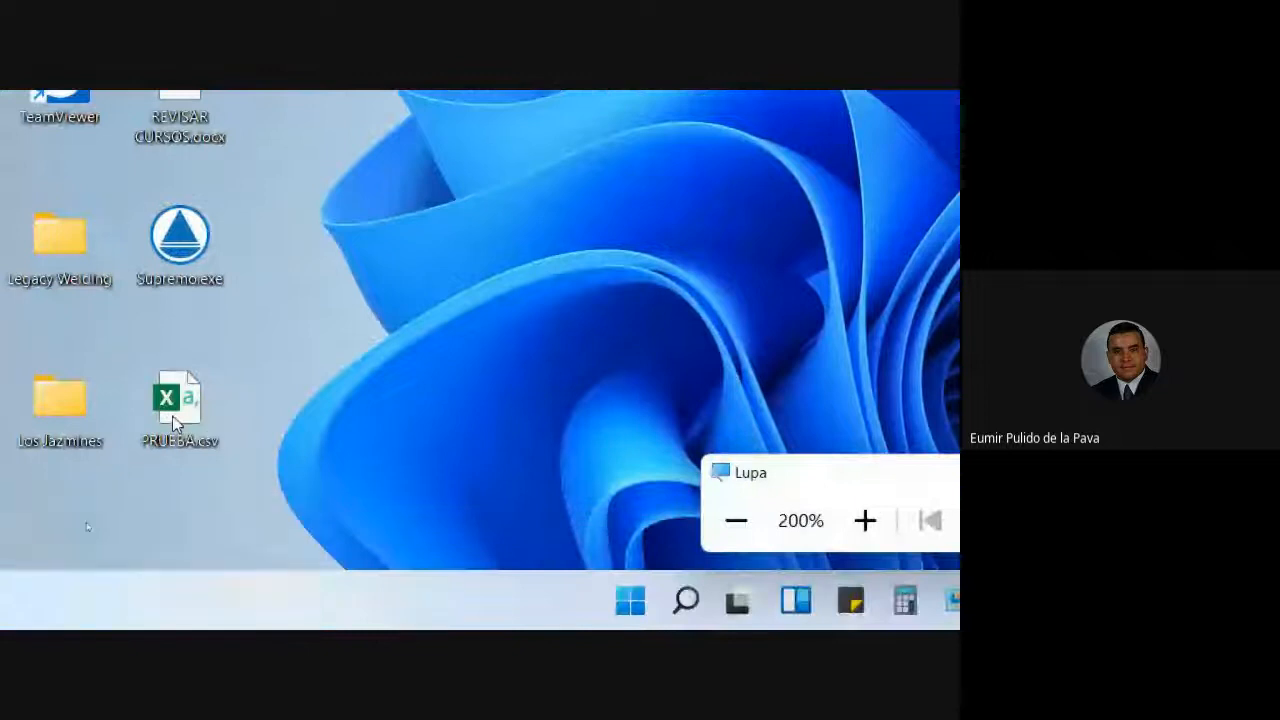
- View PRUEBA.csv in Notepad (Bloc de notas) through Open with, then close Notepad
right_click(172, 415)
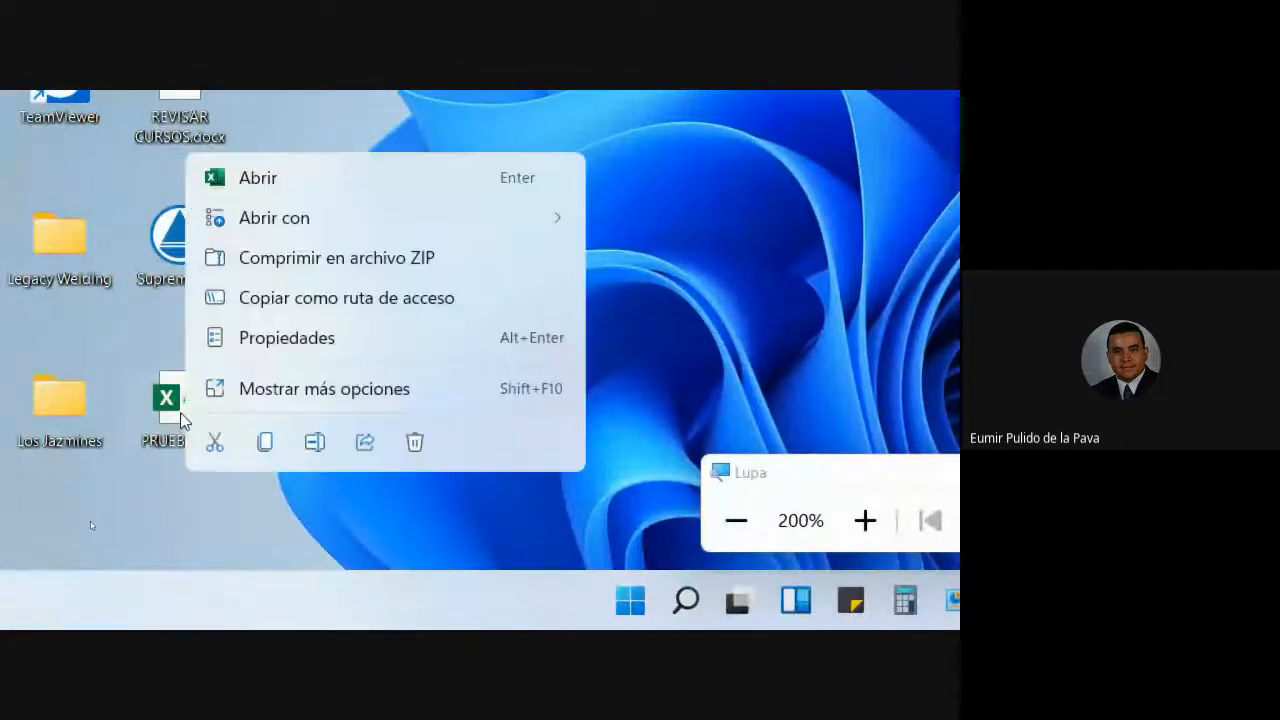
mouse_move(369, 223)
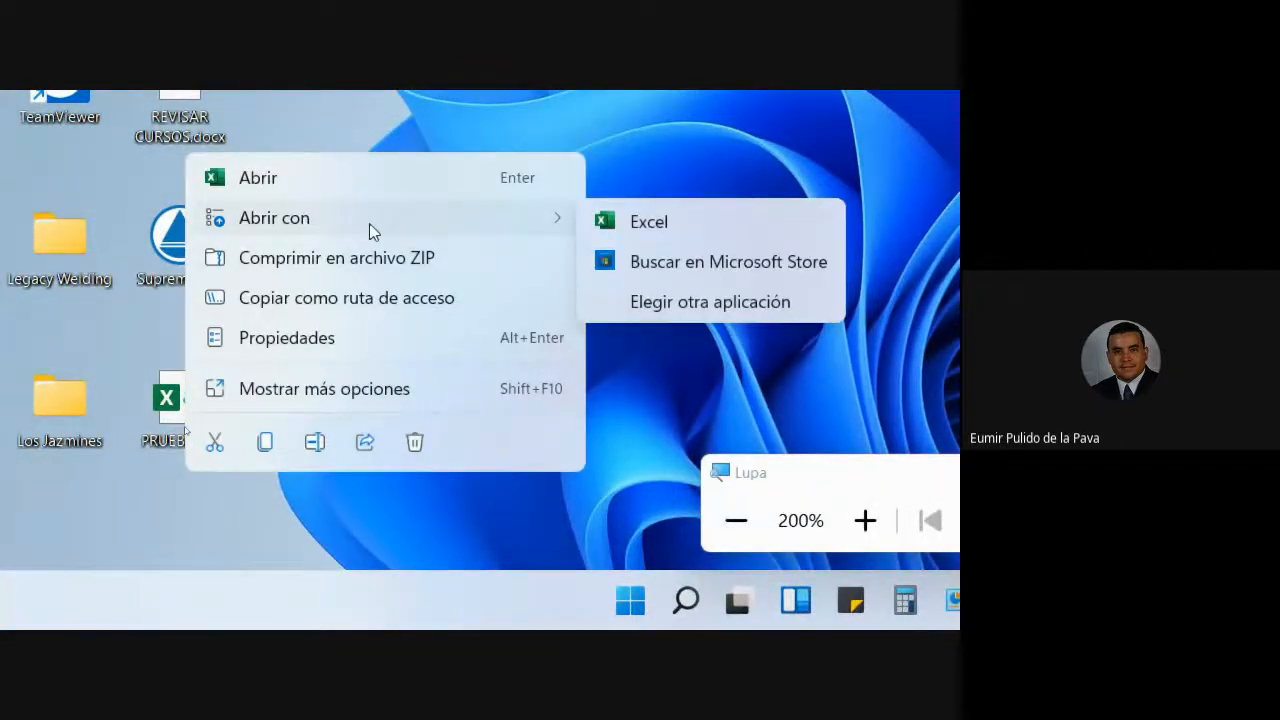
left_click(676, 300)
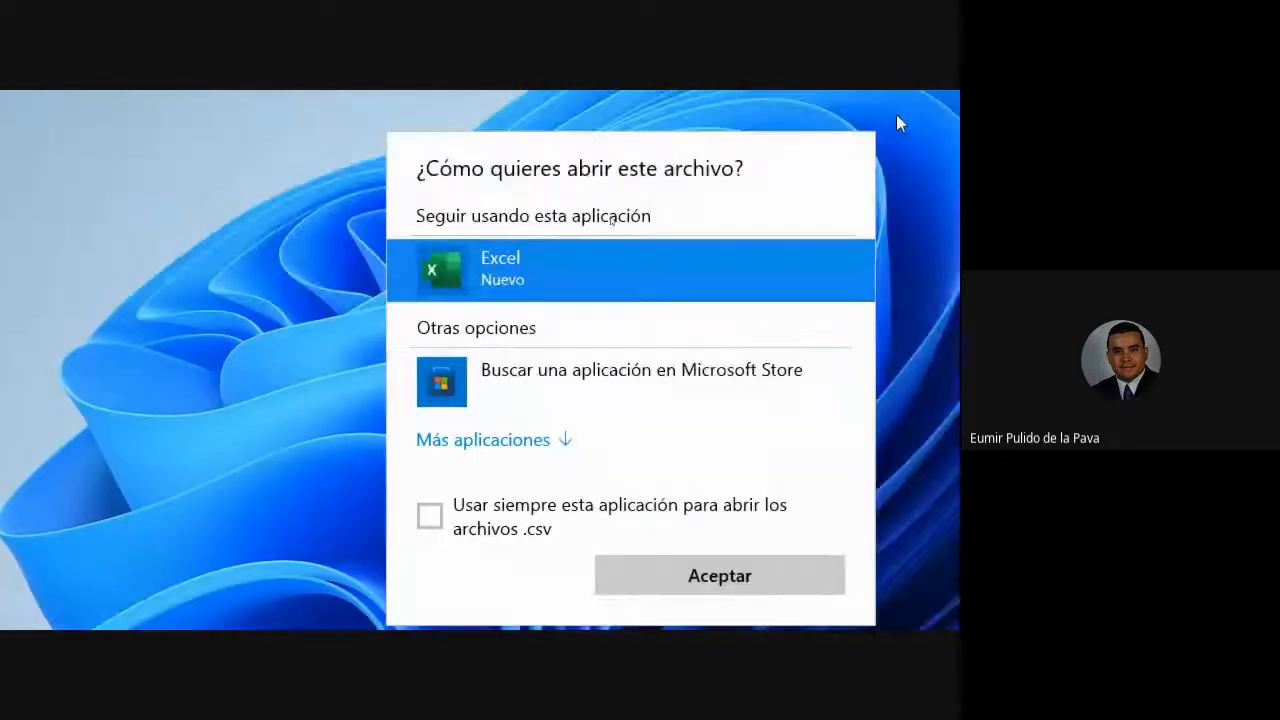
left_click(531, 448)
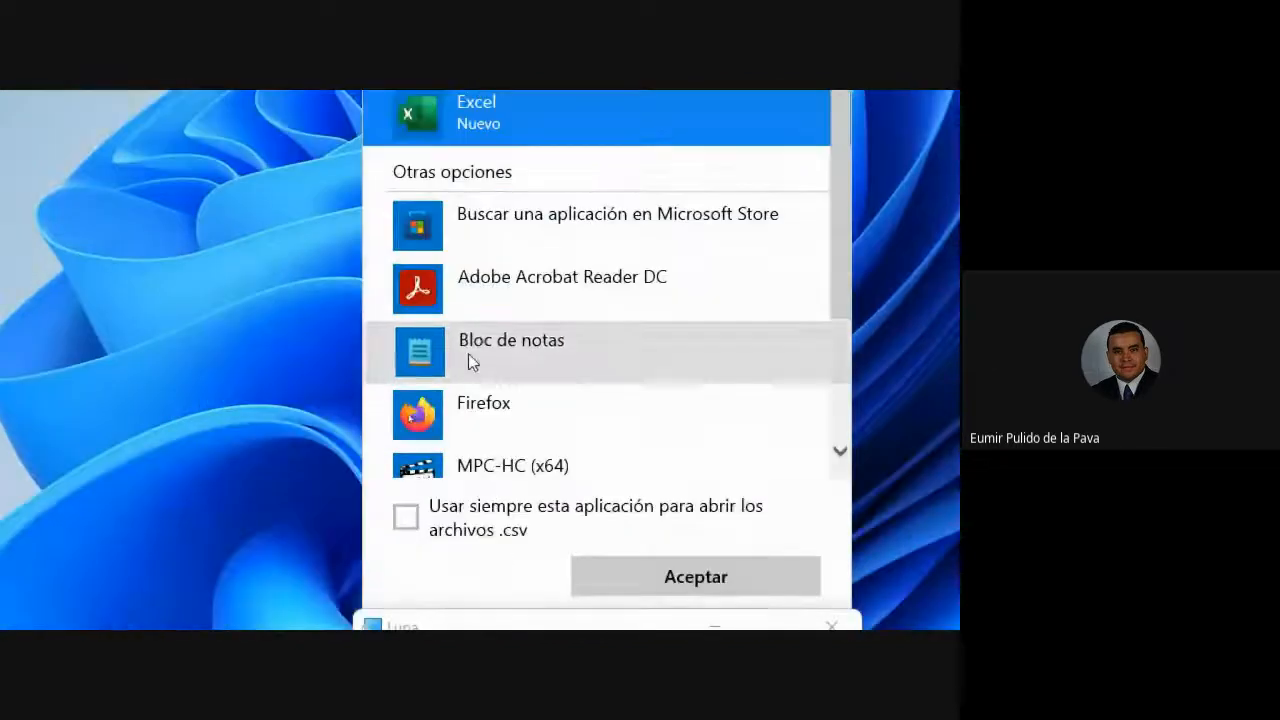
left_click(476, 350)
left_click(697, 580)
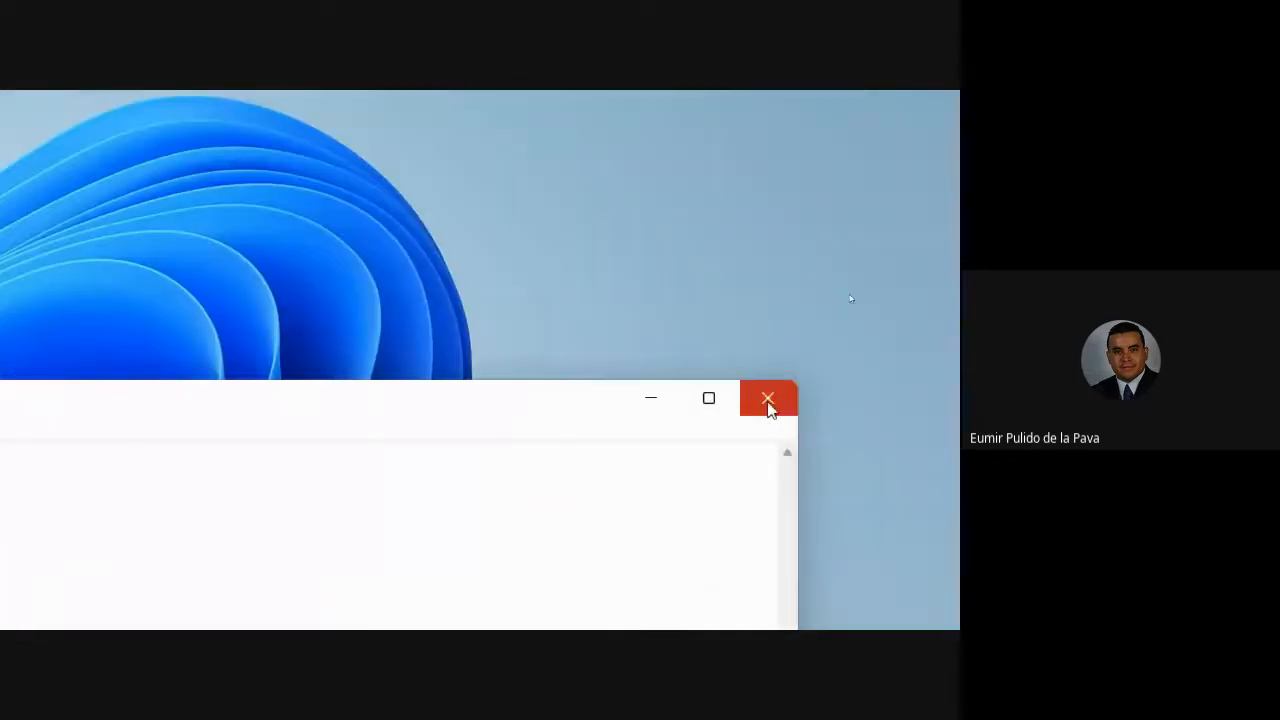
left_click(767, 405)
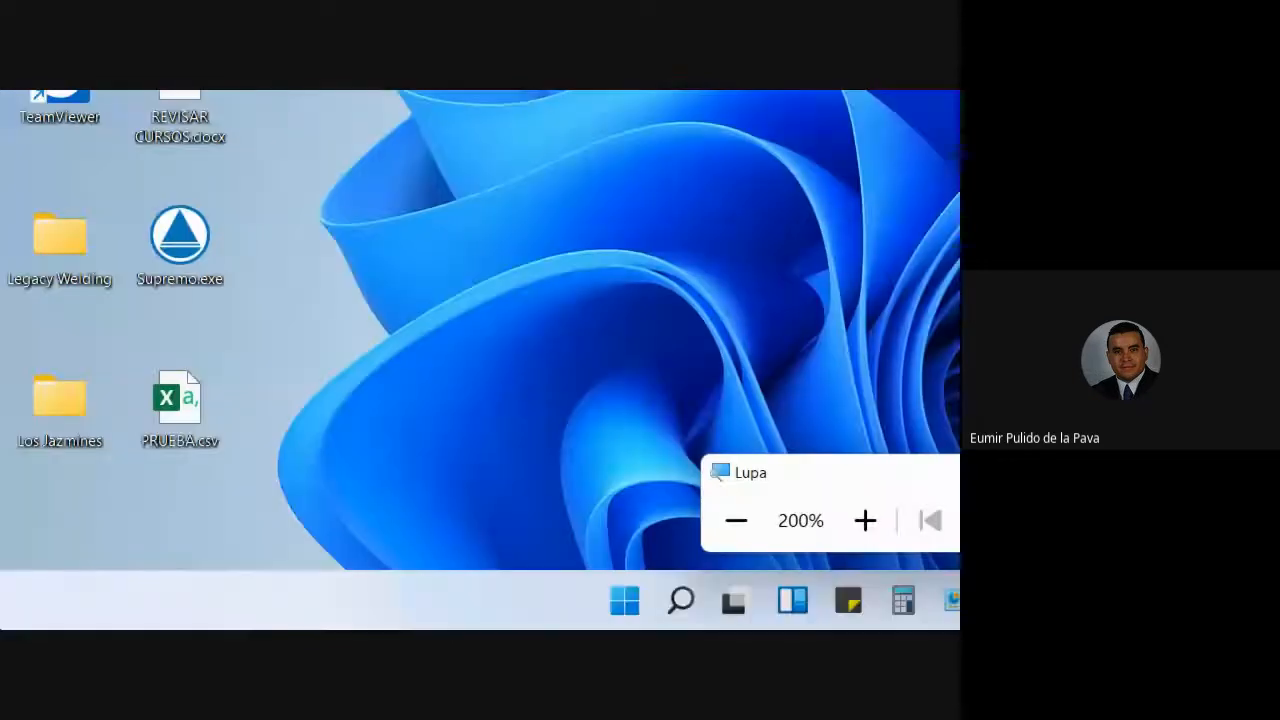
- Open PRUEBA.csv in Excel, close it, and bring up the file's desktop context menu
double_click(201, 408)
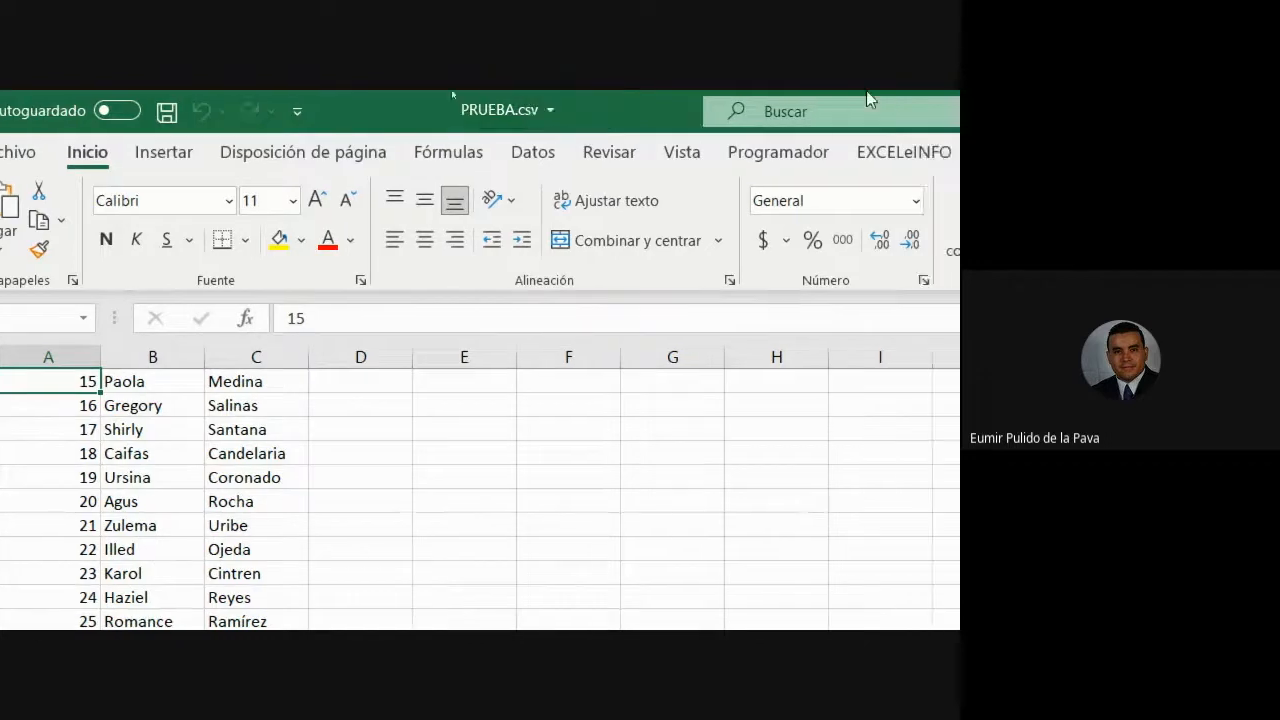
left_click(956, 113)
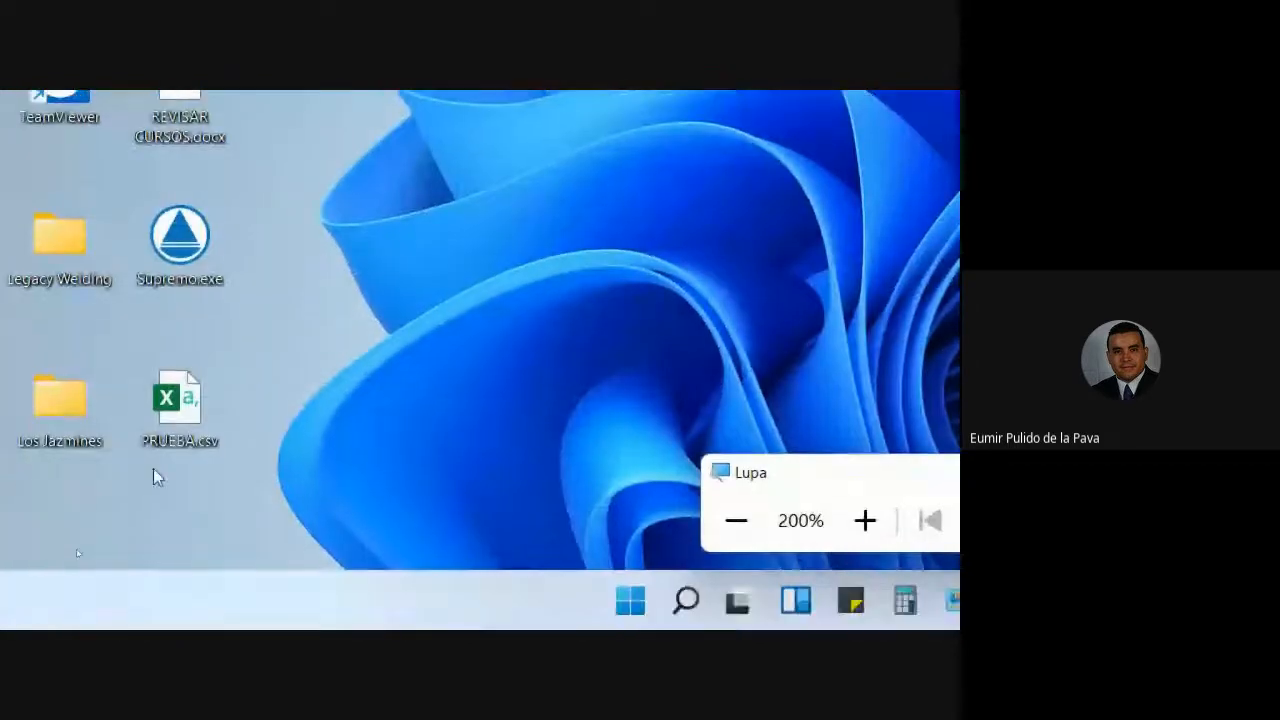
right_click(179, 415)
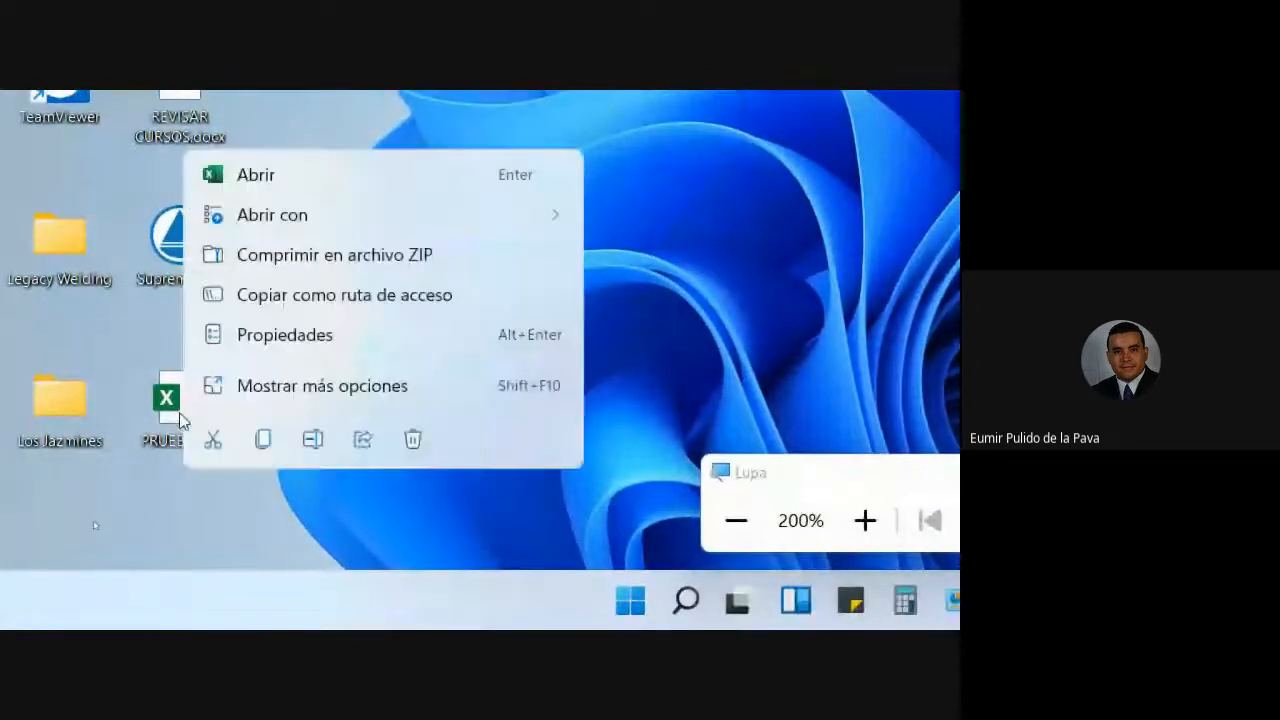
- Open PRUEBA.csv in Notepad, select the semicolon after 0015, then close Notepad
mouse_move(320, 236)
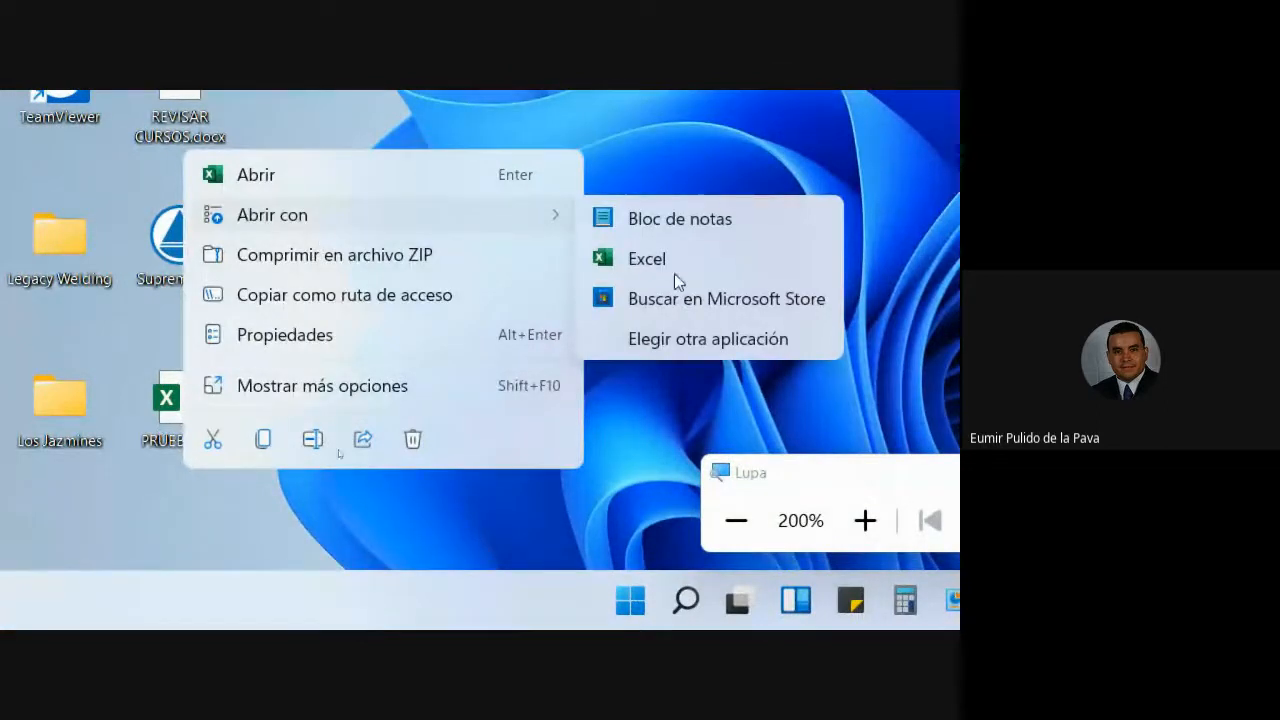
left_click(673, 218)
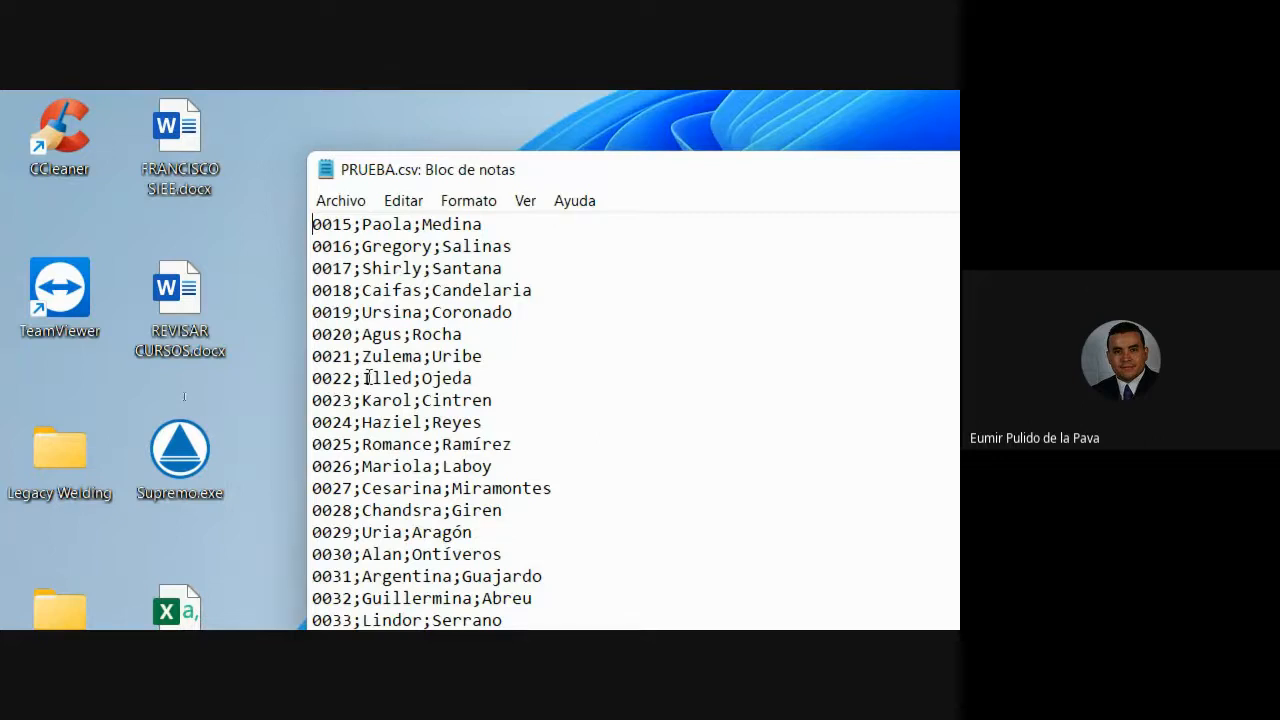
key("Right")
key("Right")
key("Right")
key("Right")
key("shift+Right")
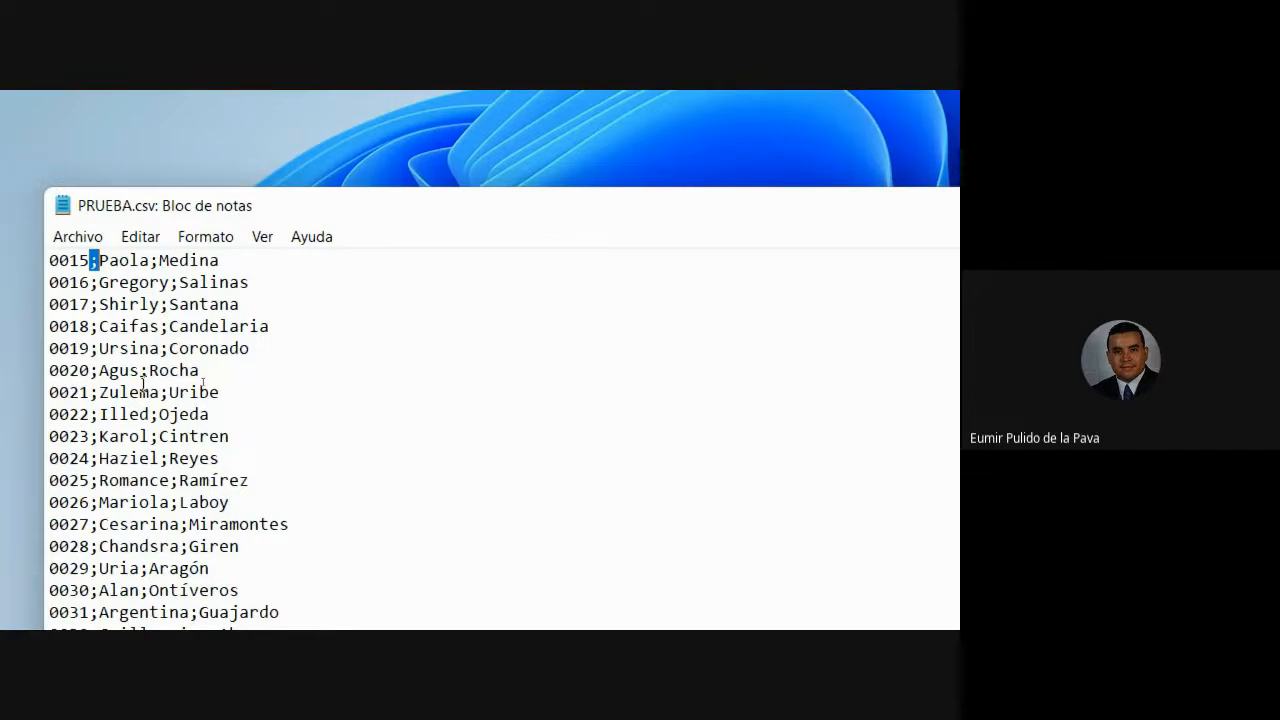
left_click(871, 203)
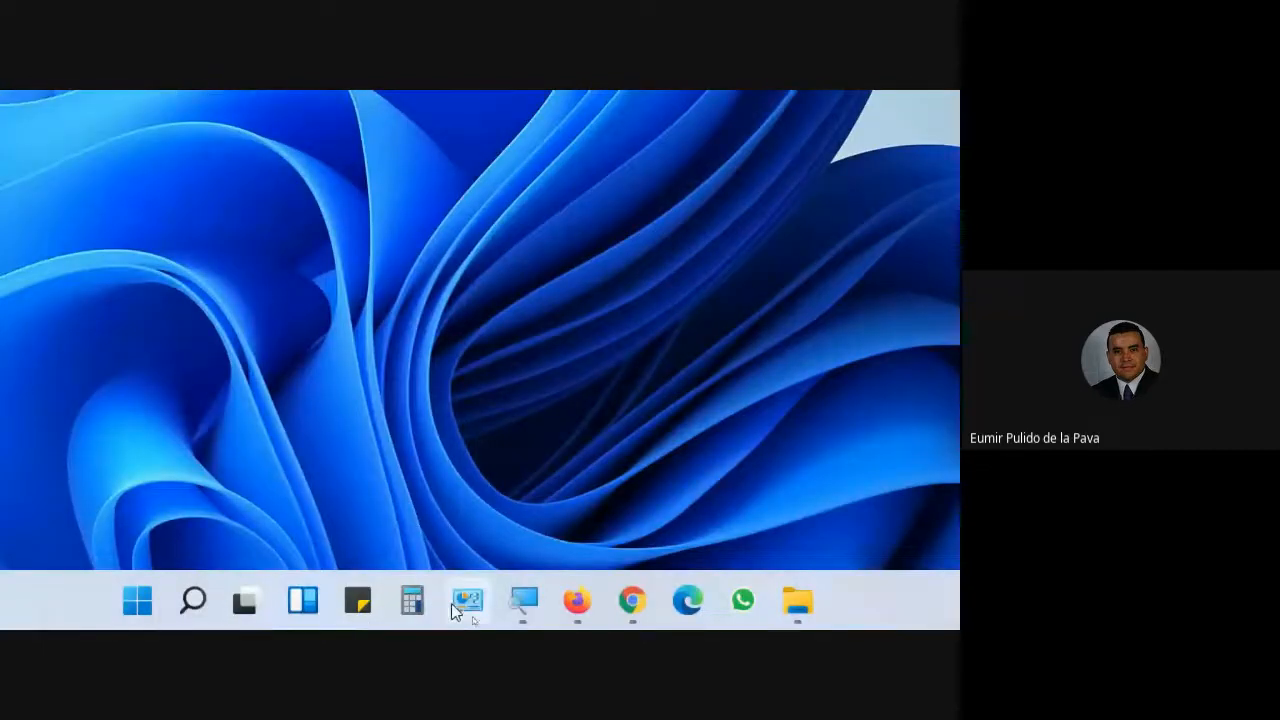
left_click(466, 600)
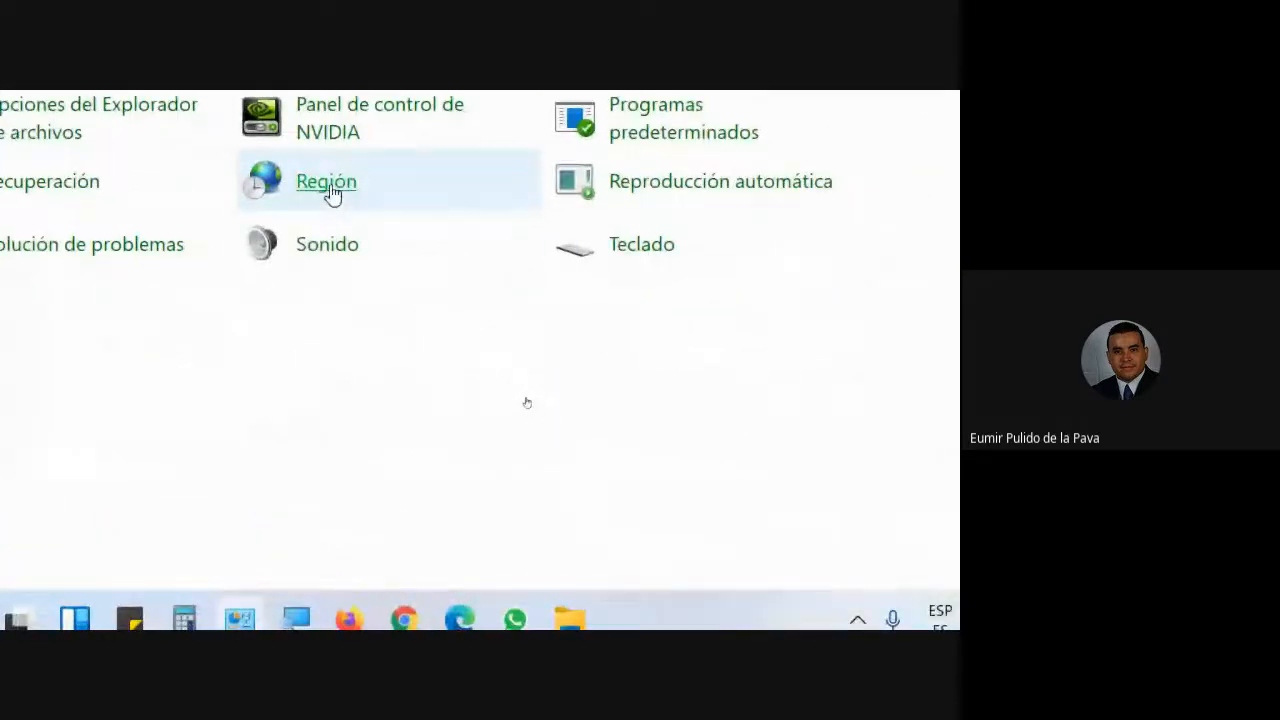
left_click(332, 193)
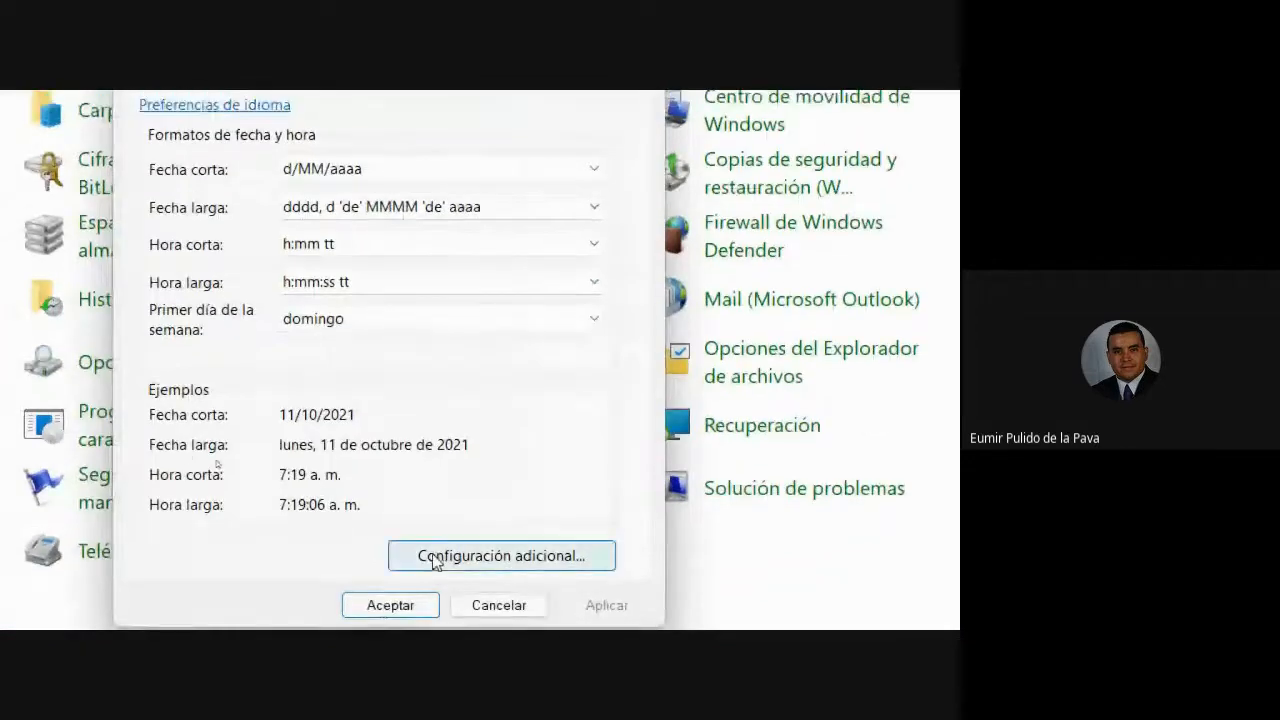
left_click(255, 447)
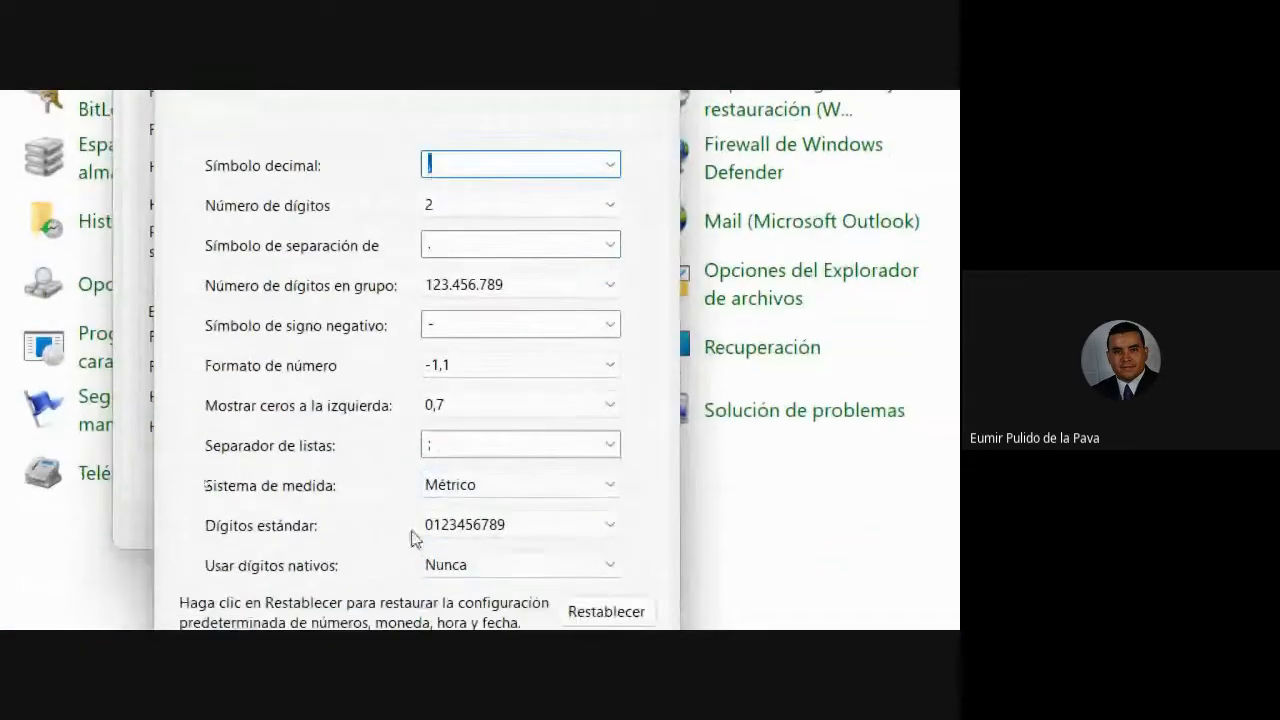
left_click(443, 446)
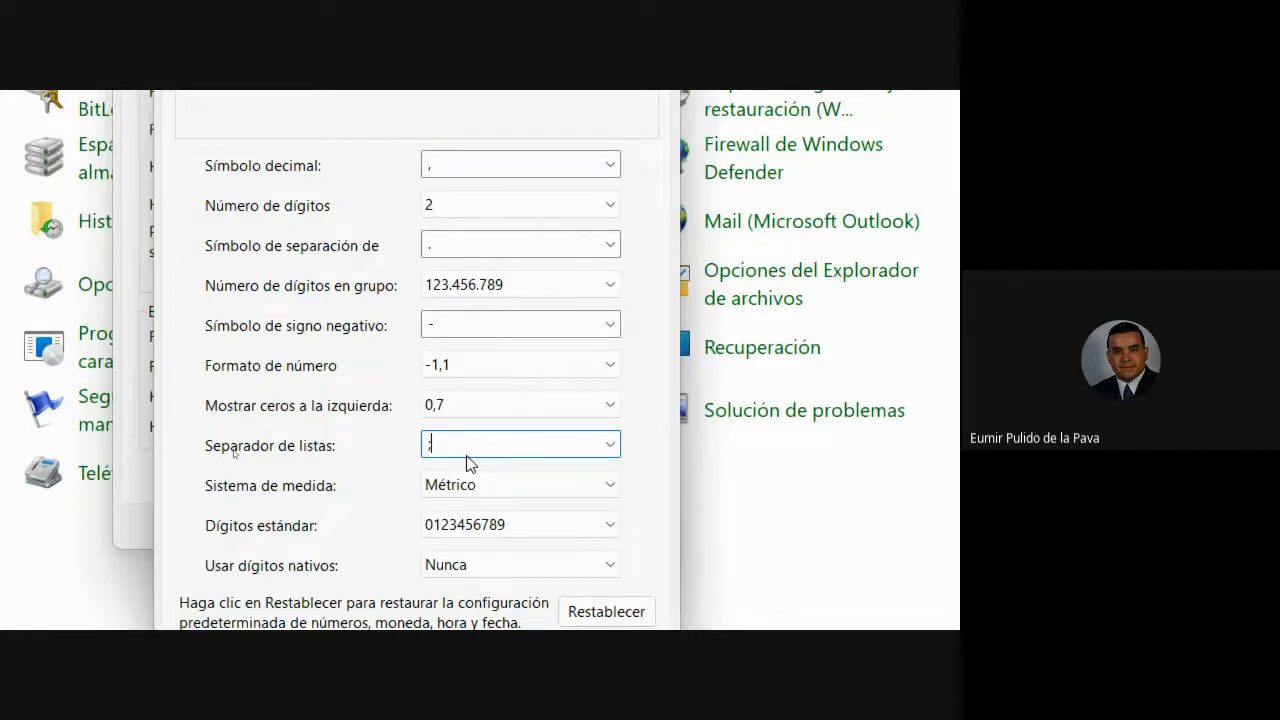
left_click_drag(448, 449, 366, 443)
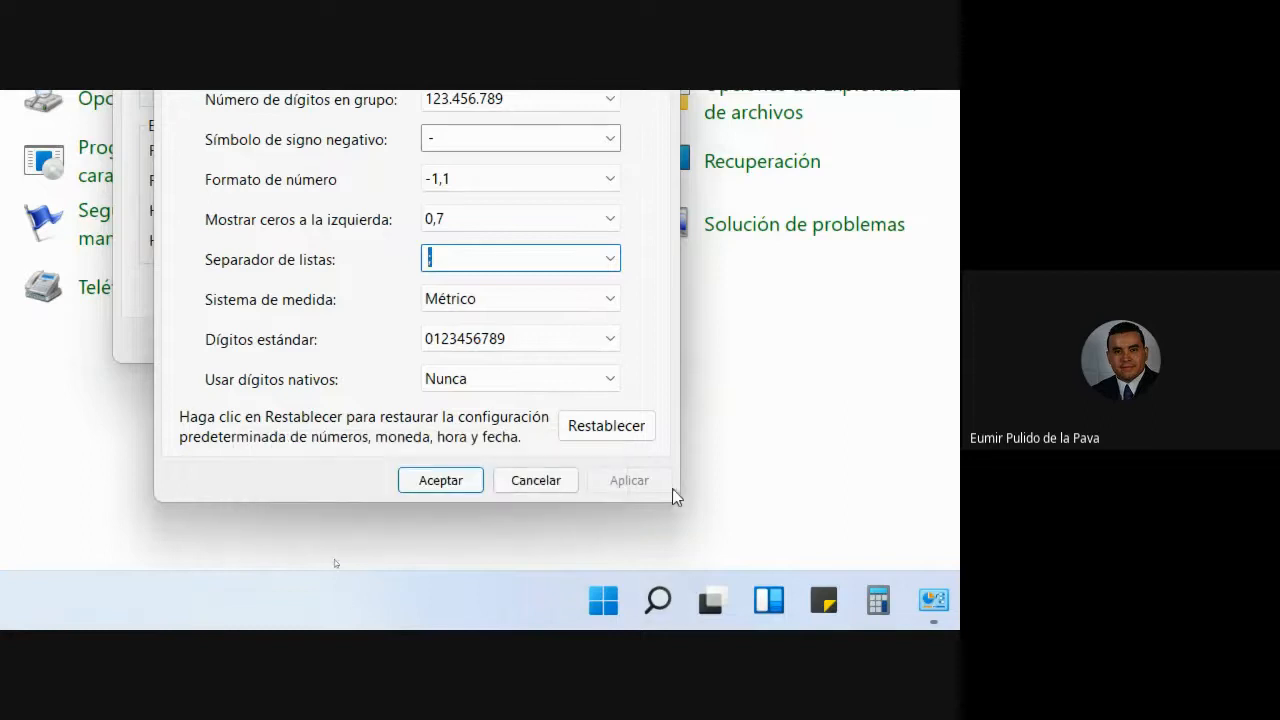
left_click(541, 479)
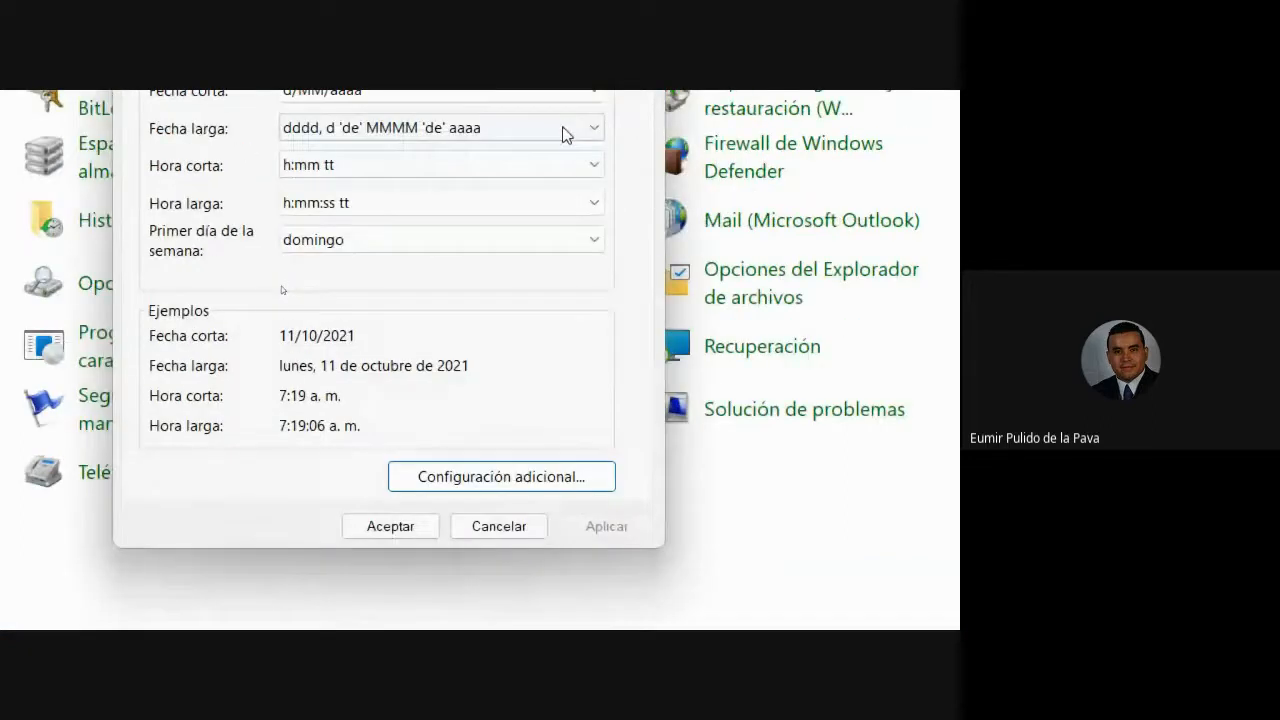
left_click(551, 479)
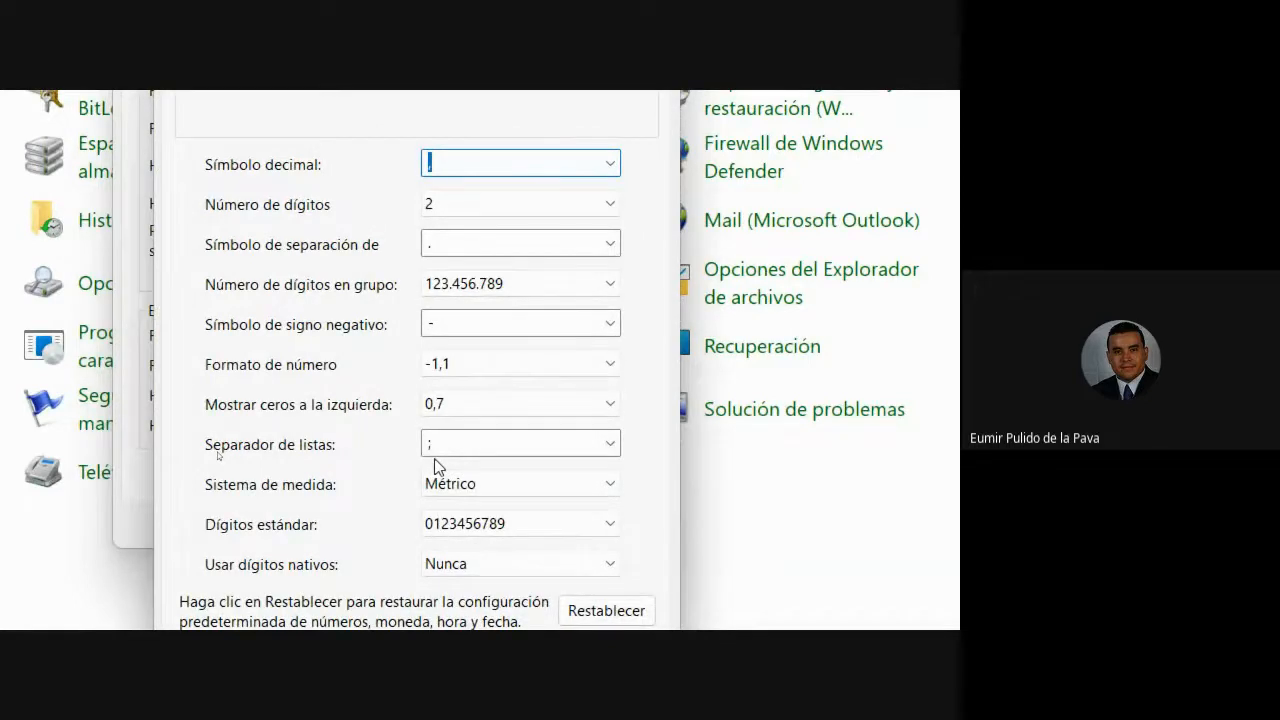
left_click(525, 485)
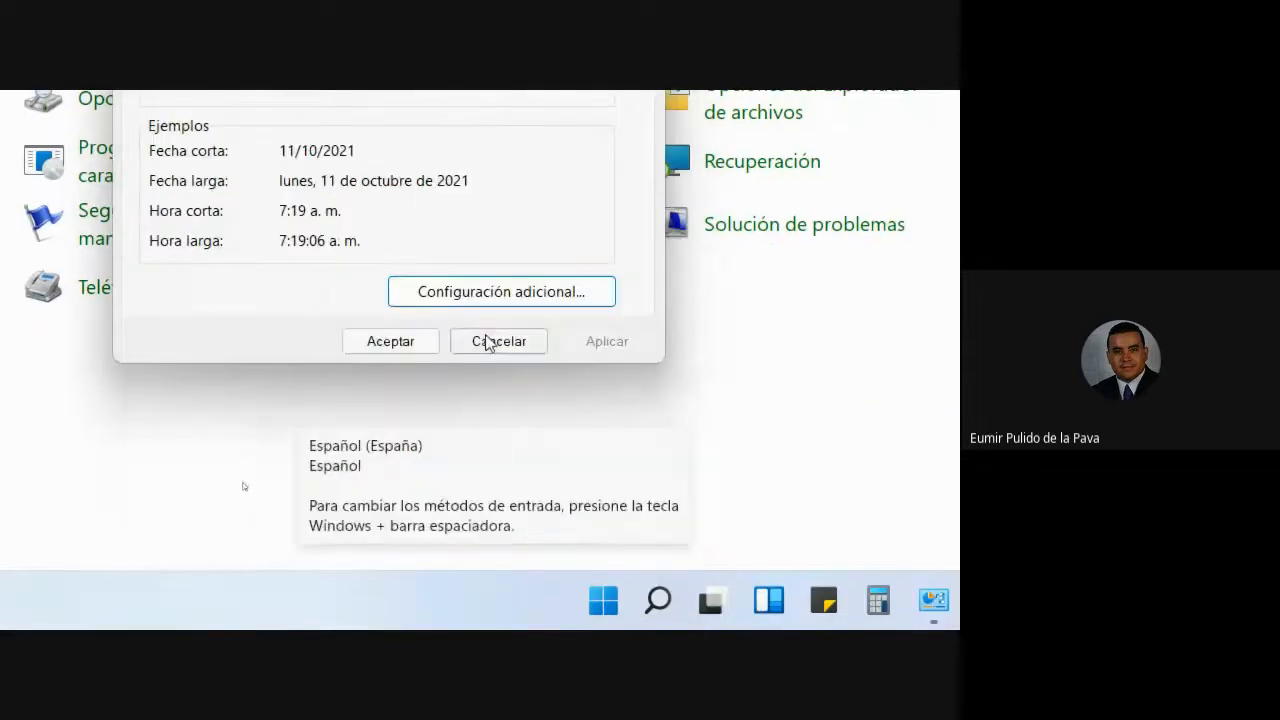
left_click(488, 341)
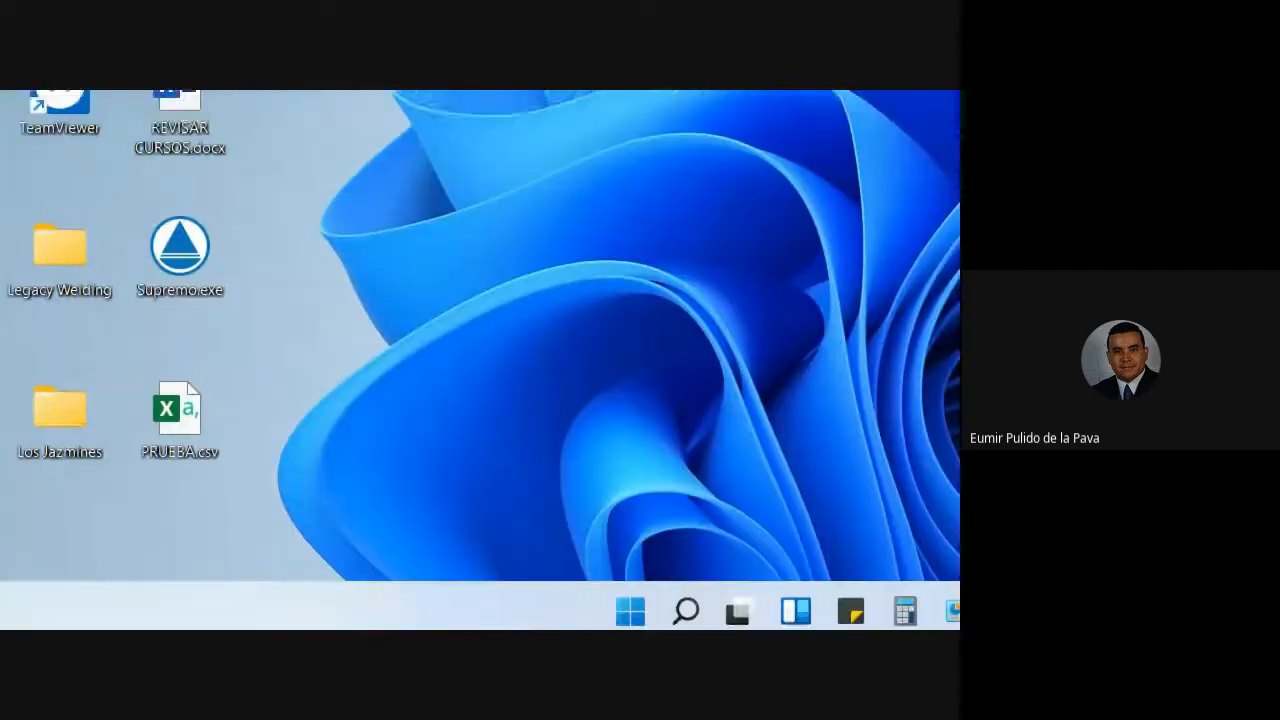
- Open PRUEBA.csv in Notepad from its desktop context menu
right_click(188, 405)
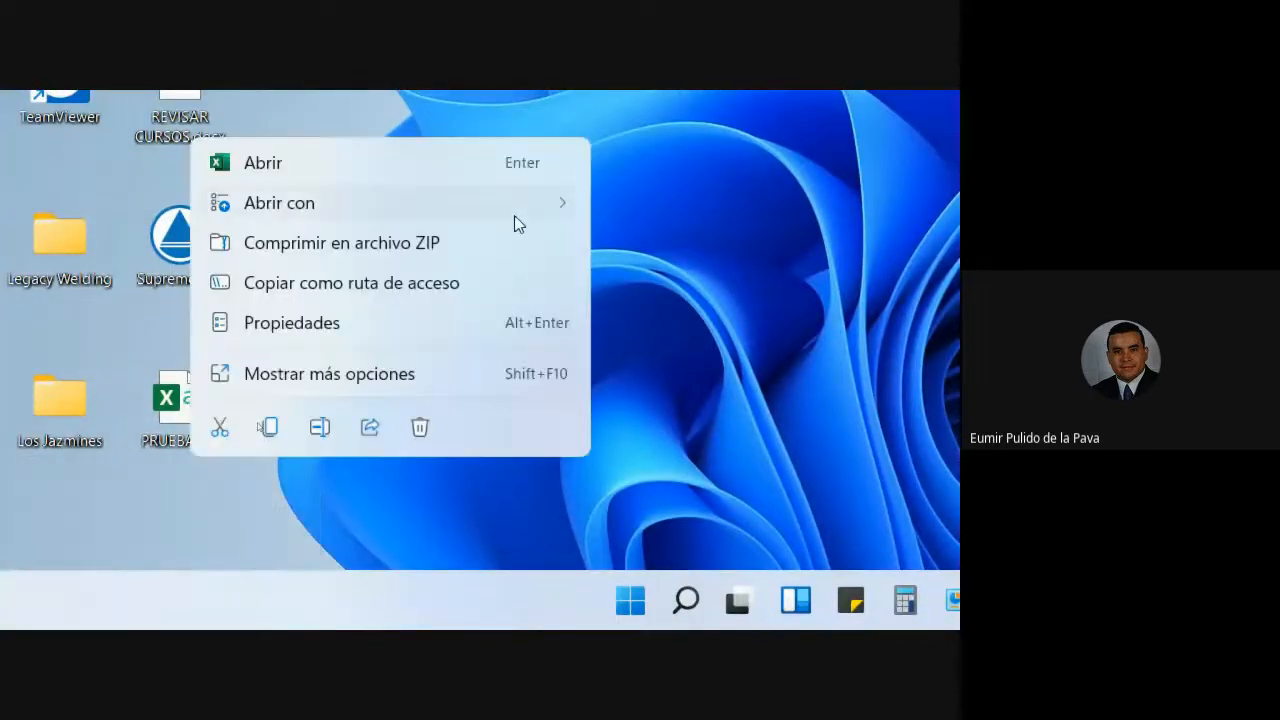
mouse_move(516, 222)
left_click(651, 212)
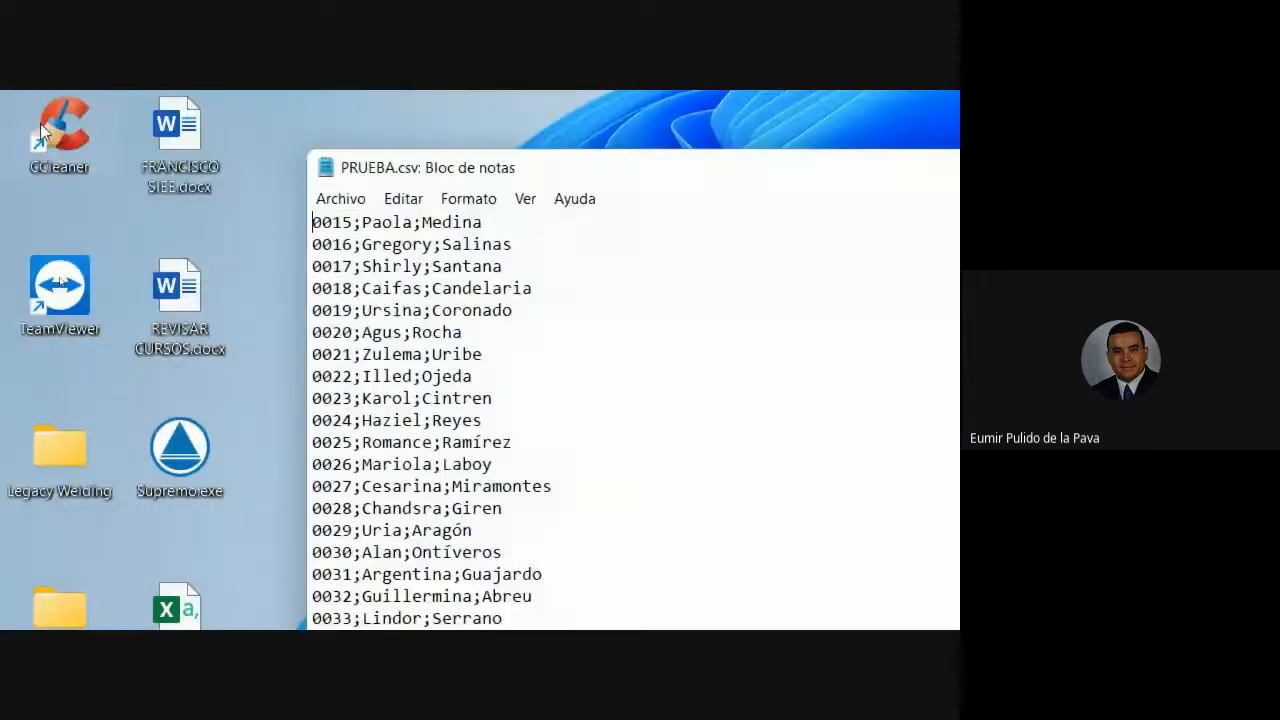
- Replace all ';' with ',' using Editar > Reemplazar, then close the dialog
left_click(404, 199)
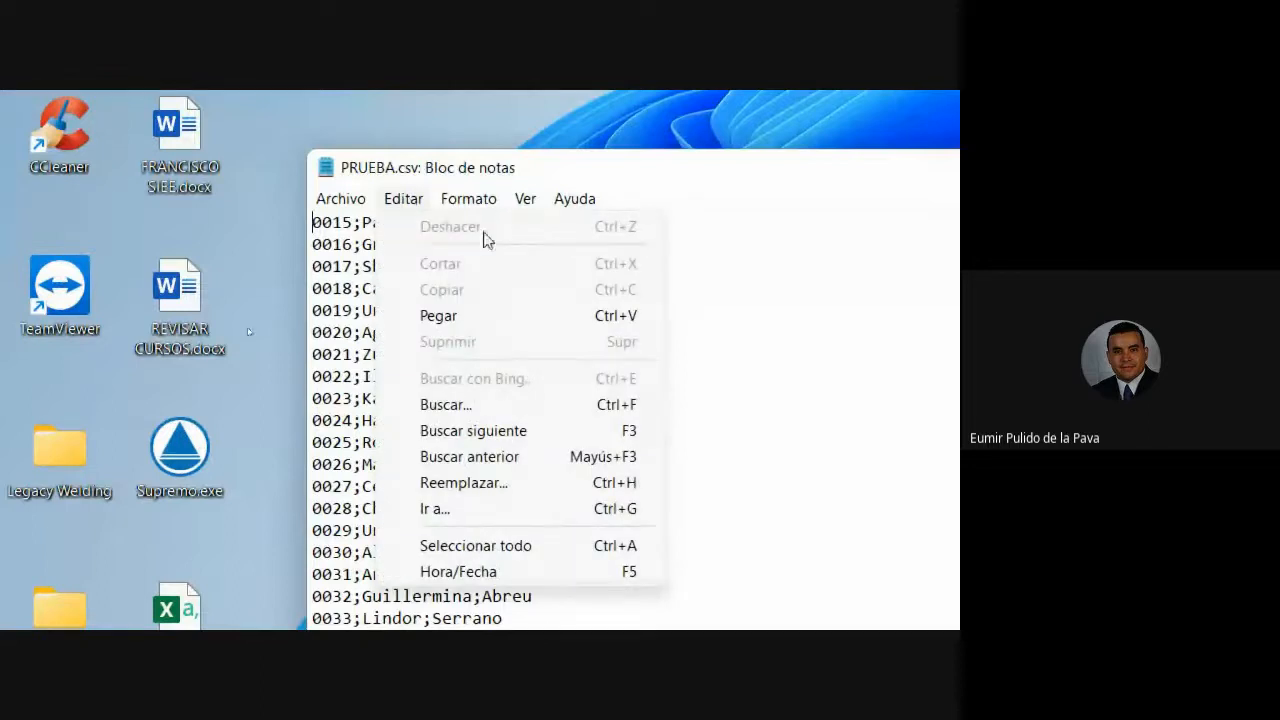
left_click(490, 481)
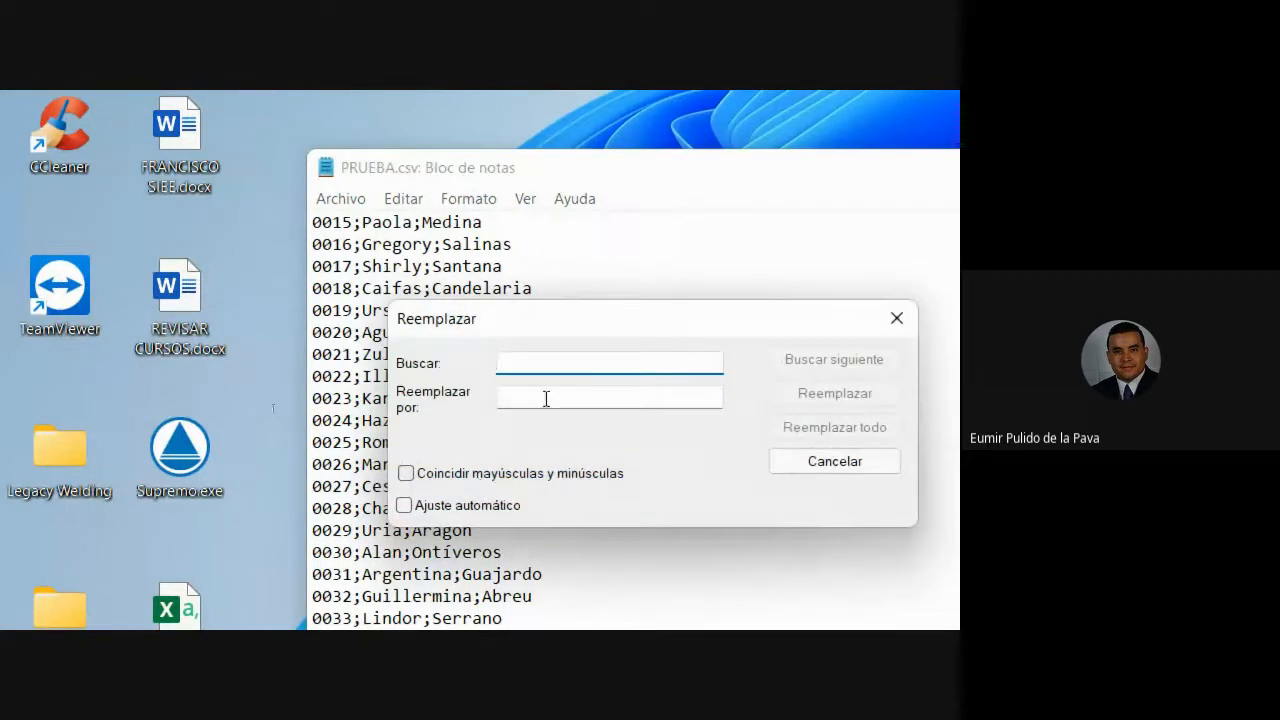
type(";")
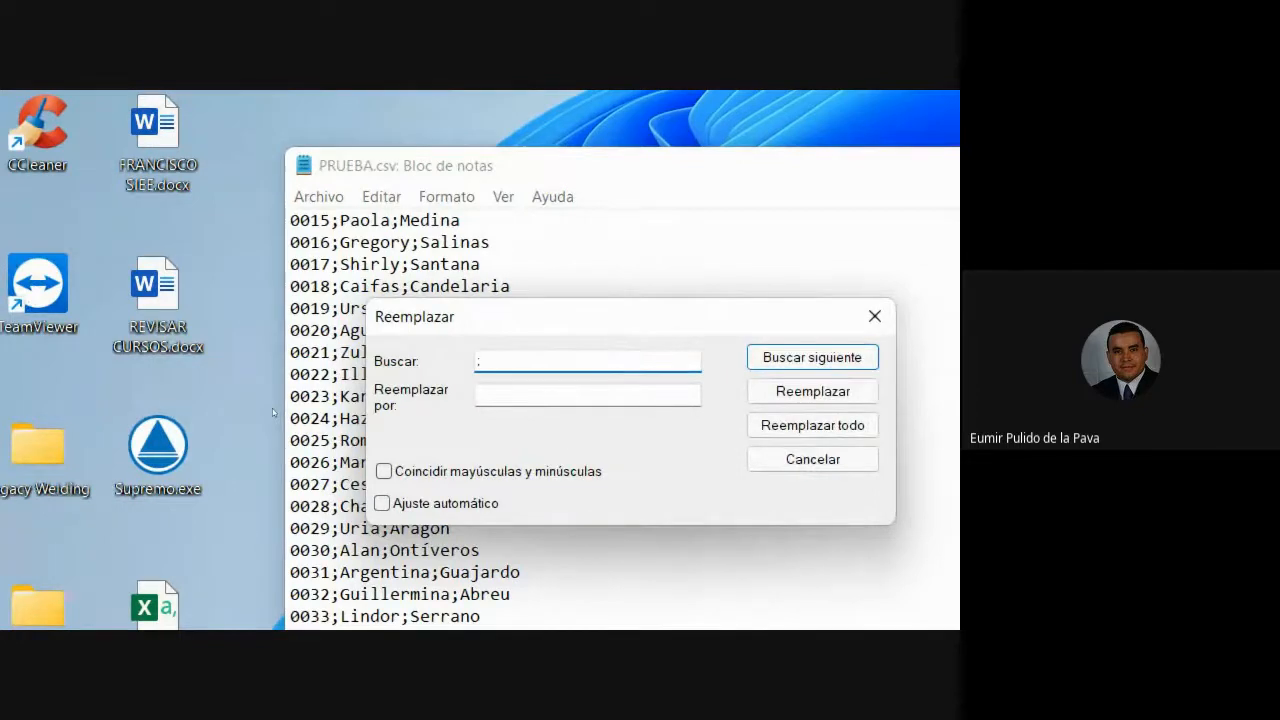
key("Tab")
type(",")
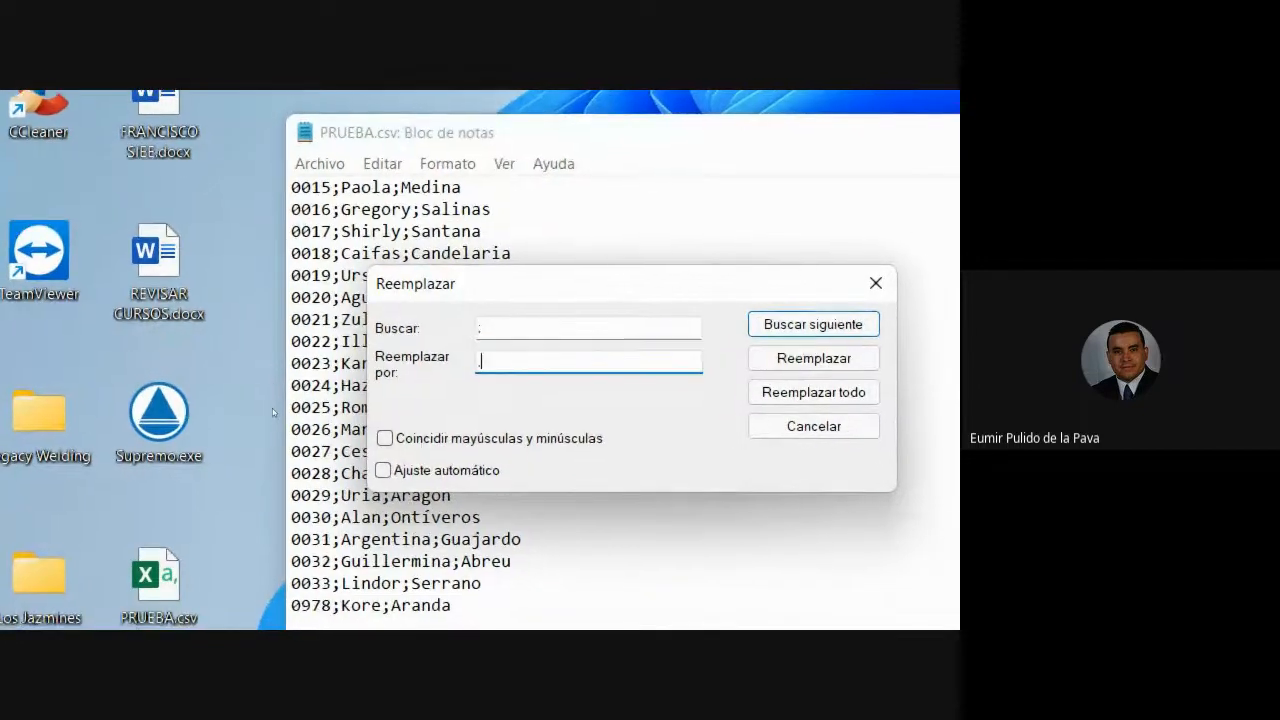
left_click(810, 395)
left_click(811, 424)
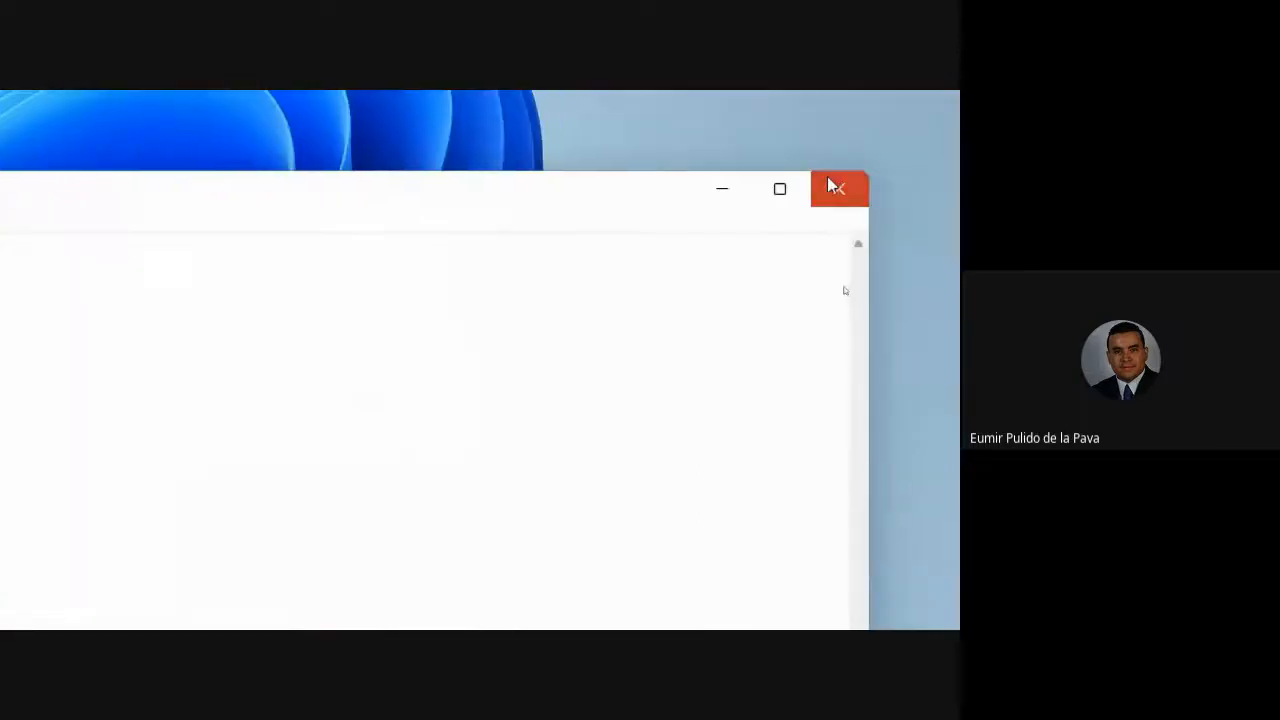
left_click(838, 188)
left_click(621, 197)
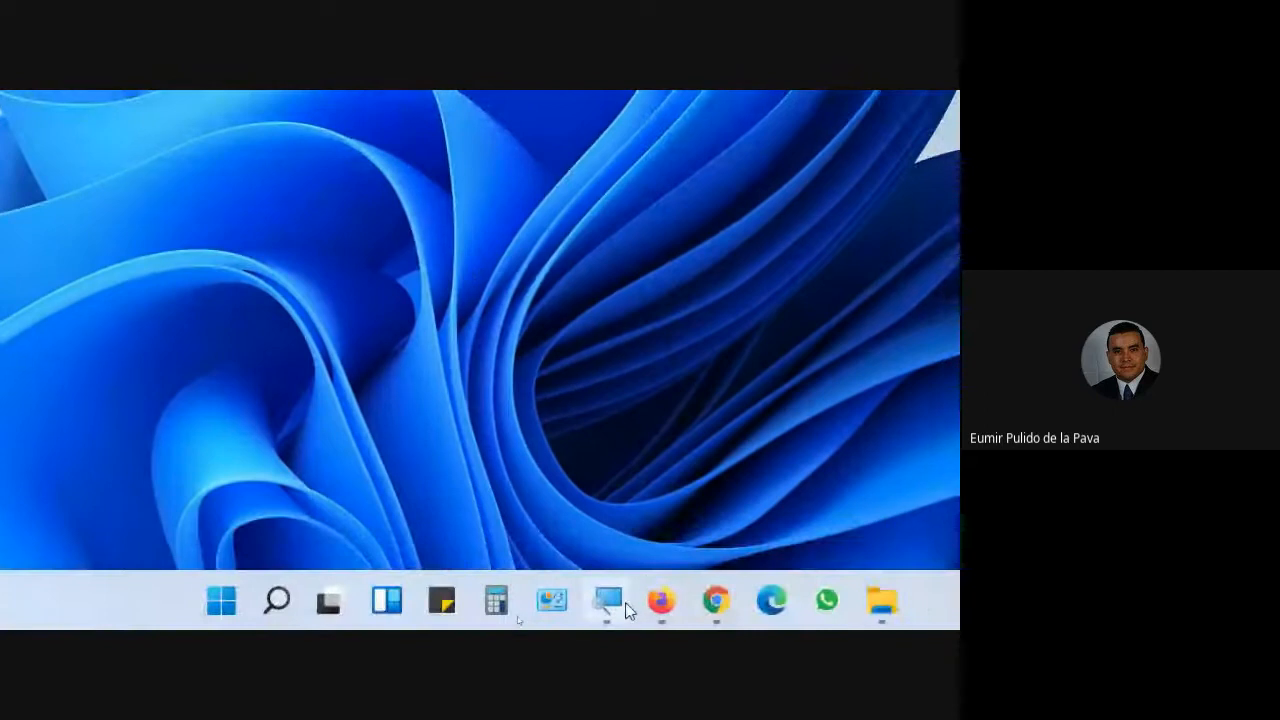
left_click(626, 610)
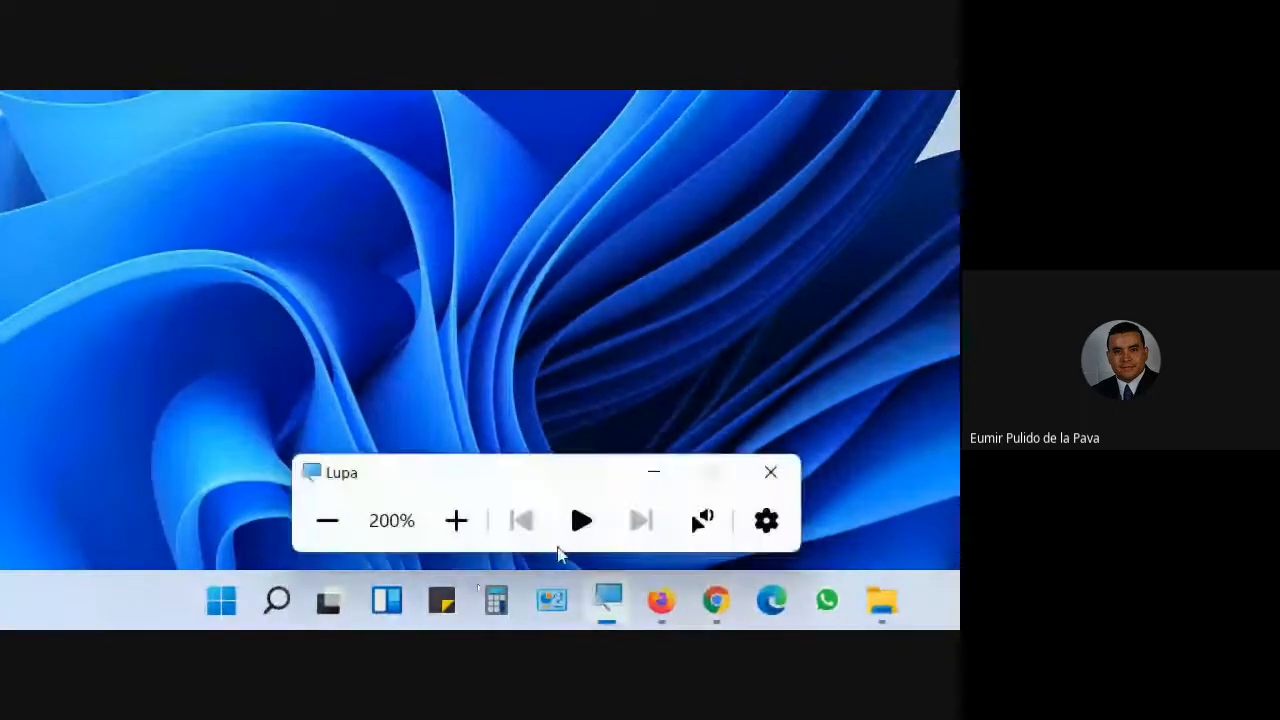
left_click(331, 520)
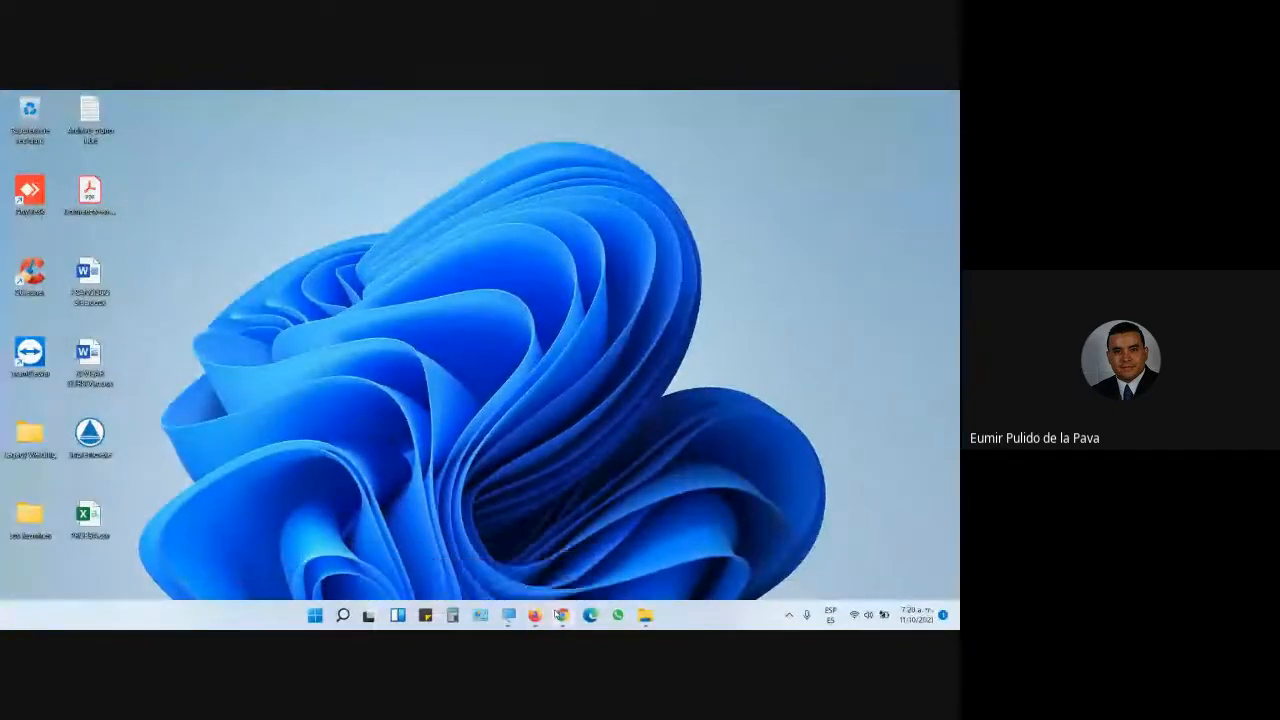
mouse_move(562, 615)
left_click(514, 575)
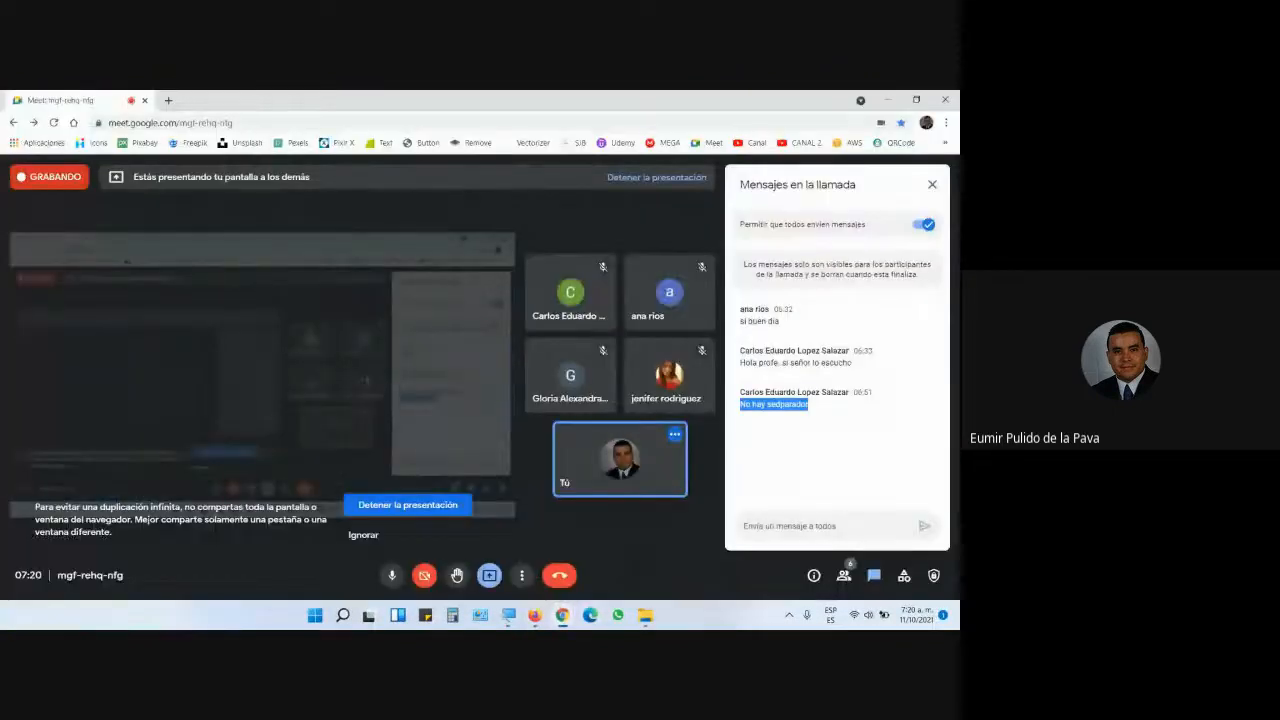
mouse_move(569, 624)
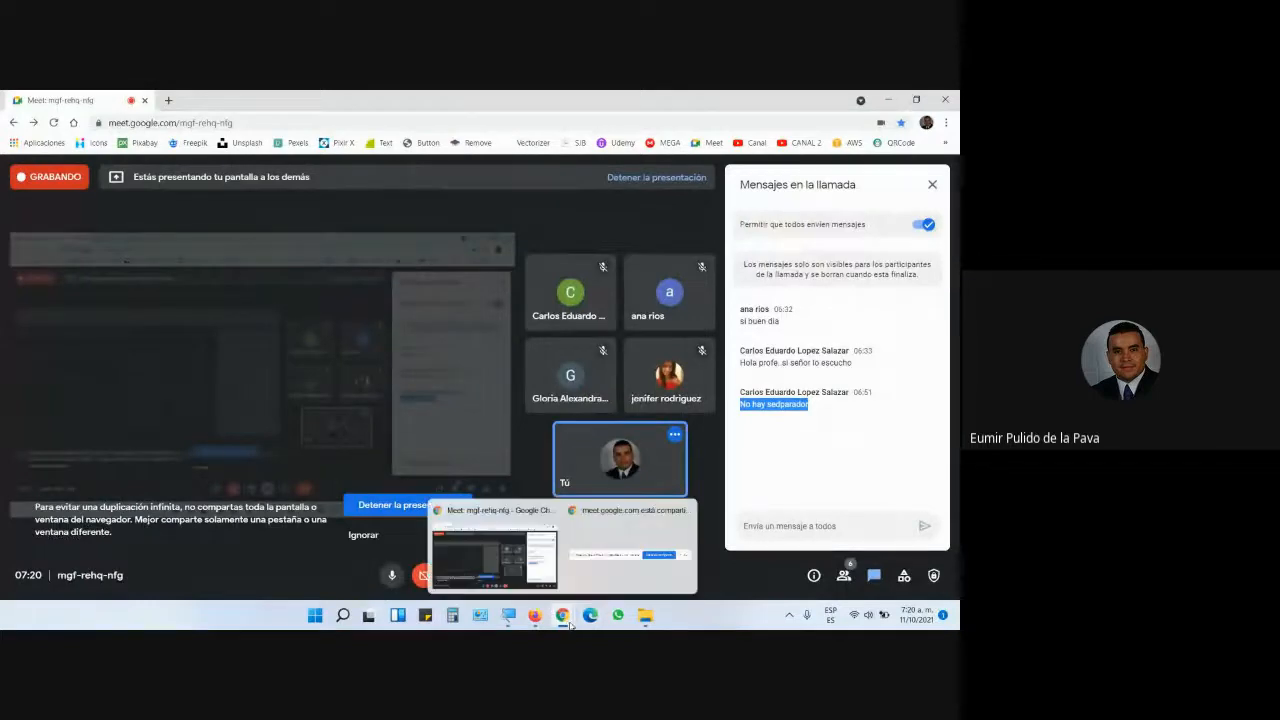
left_click(702, 626)
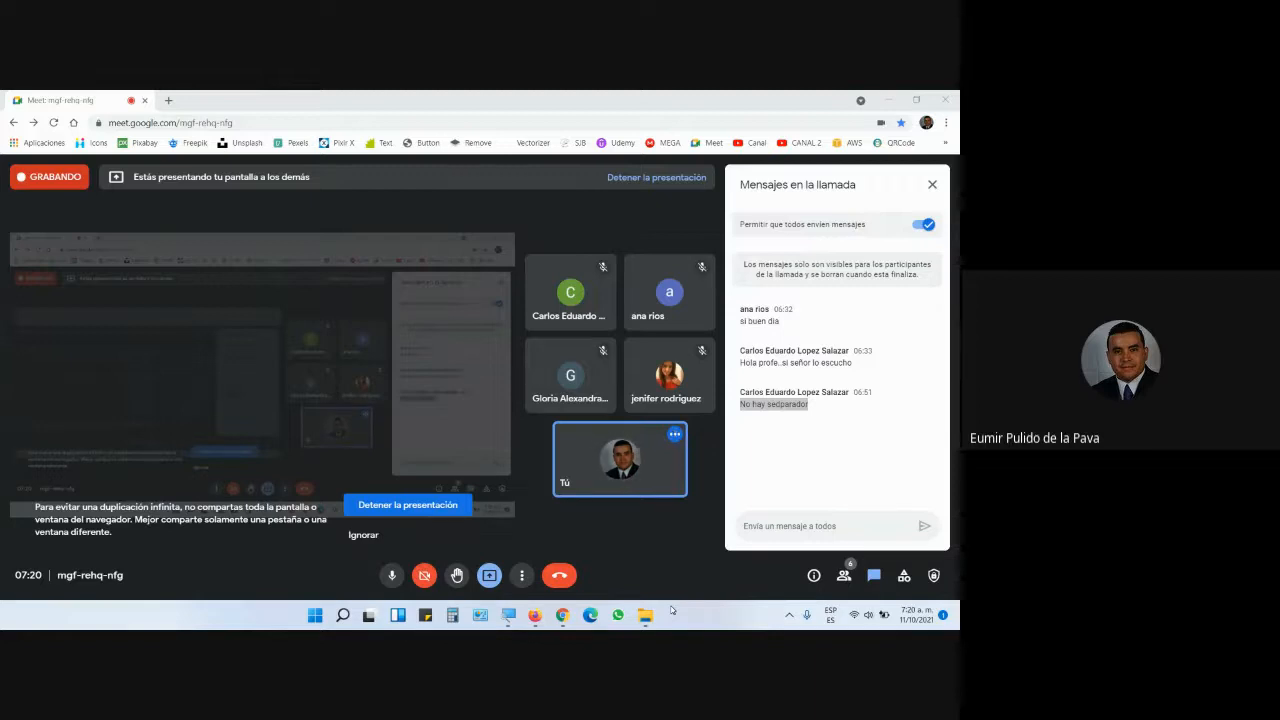
left_click(562, 615)
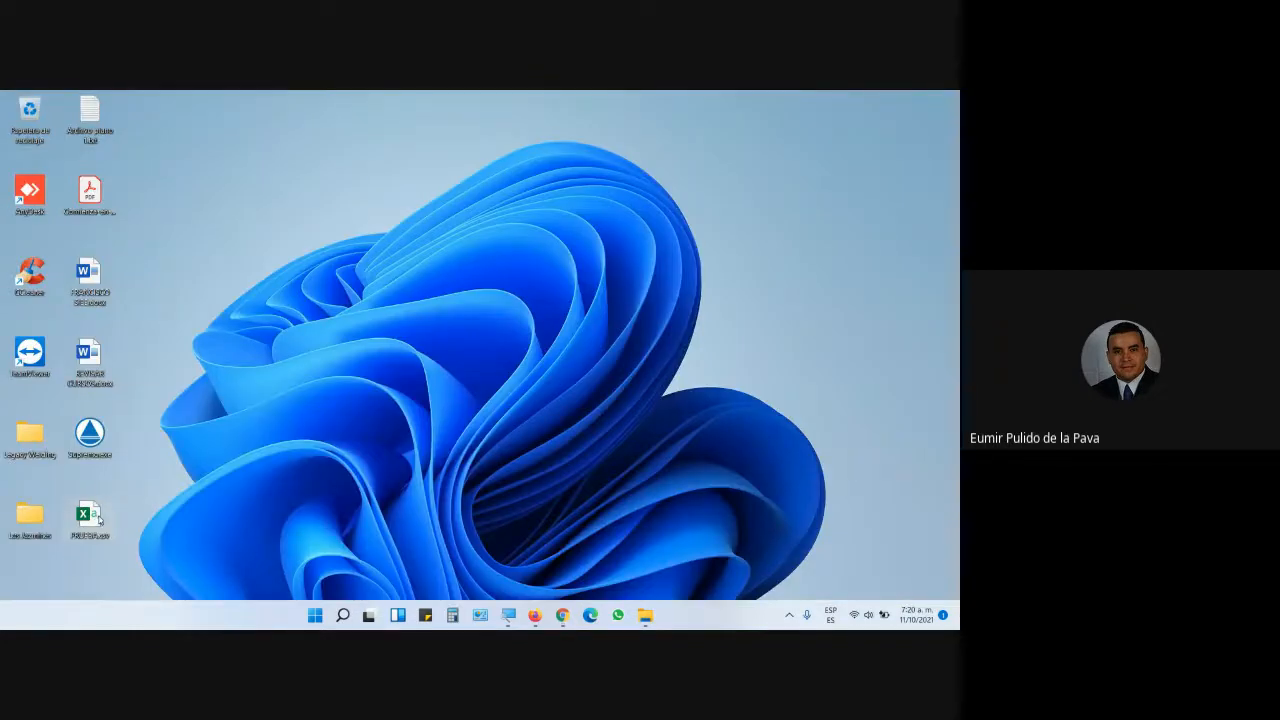
right_click(92, 515)
mouse_move(165, 428)
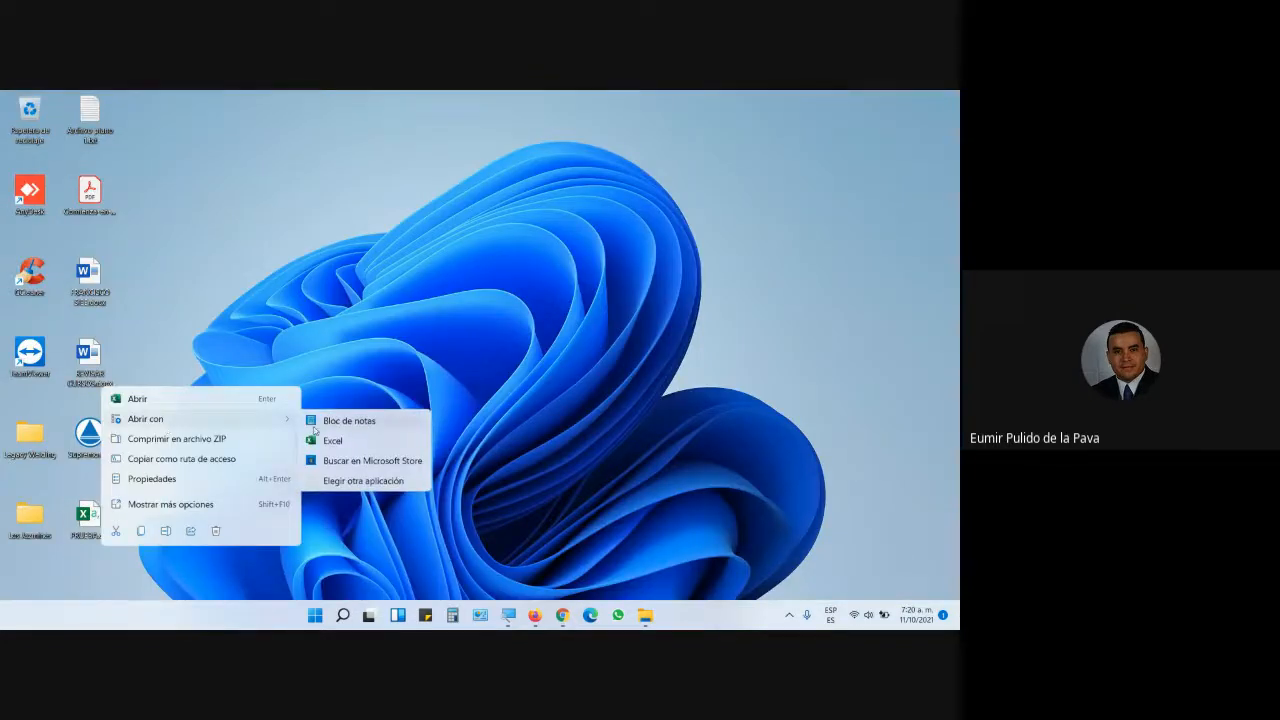
left_click(344, 482)
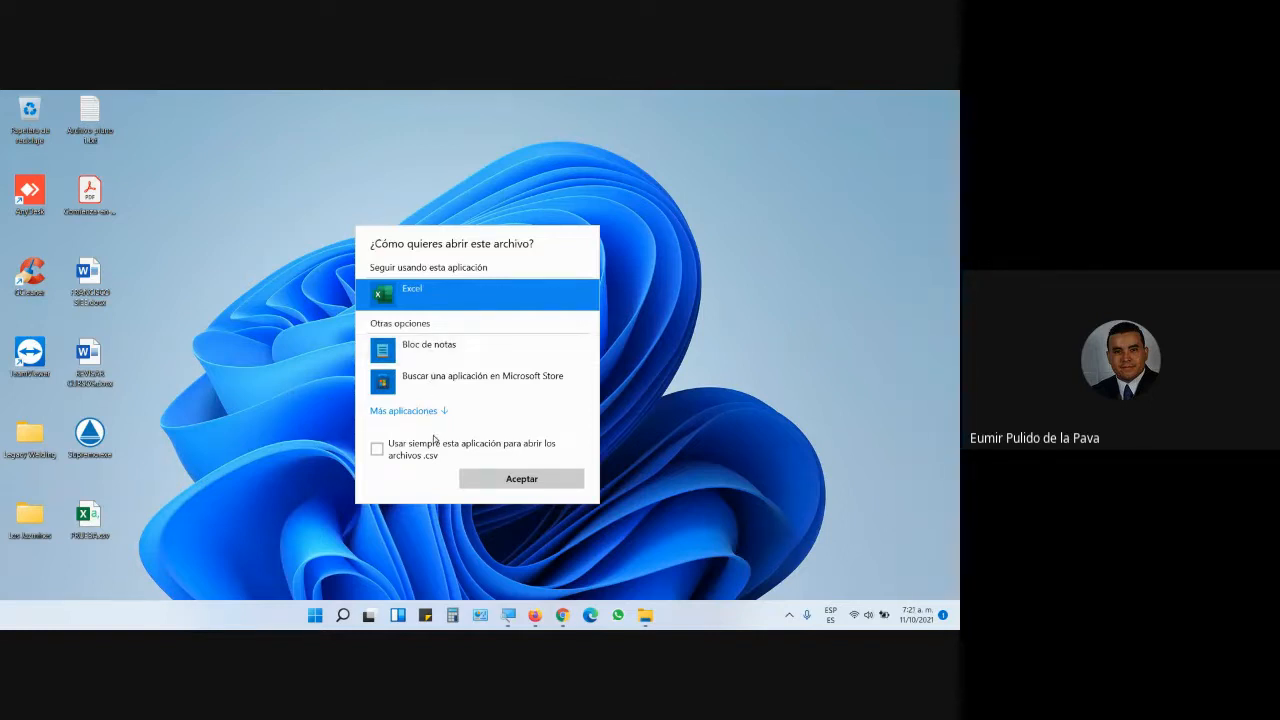
left_click(614, 403)
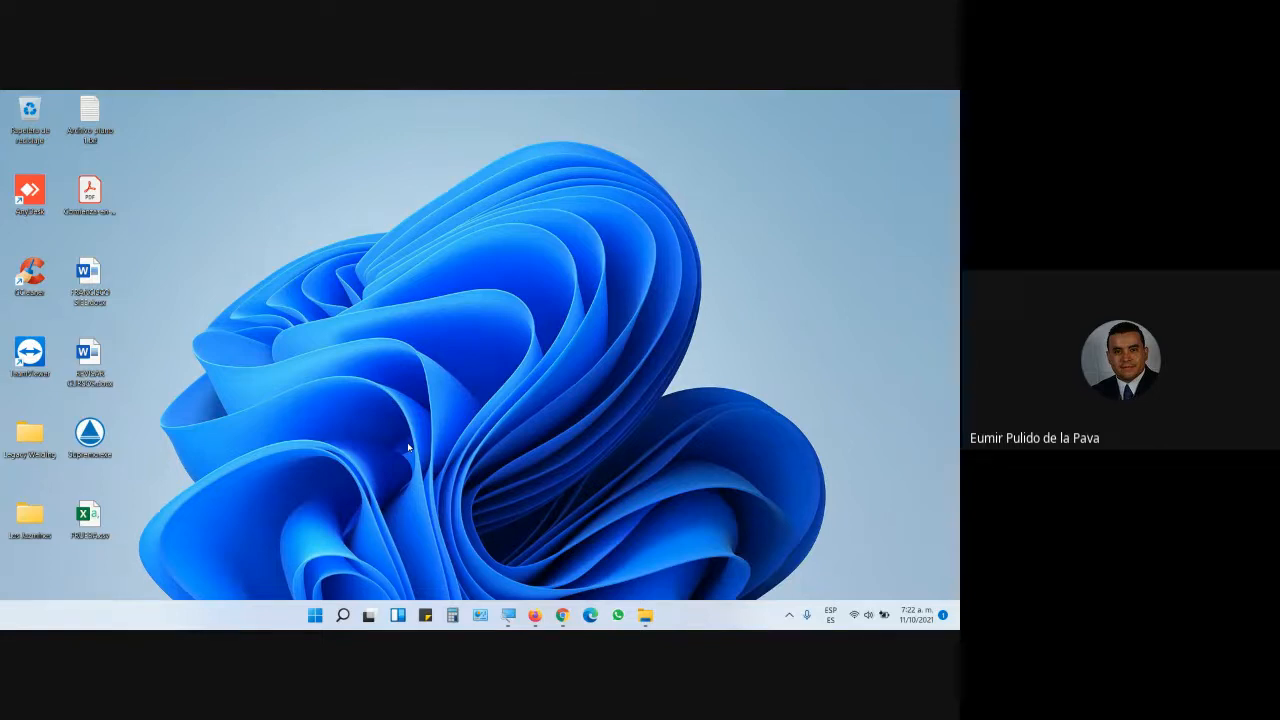
- Bring the Google Meet call window back to the front from the Chrome taskbar icon
mouse_move(562, 615)
left_click(508, 565)
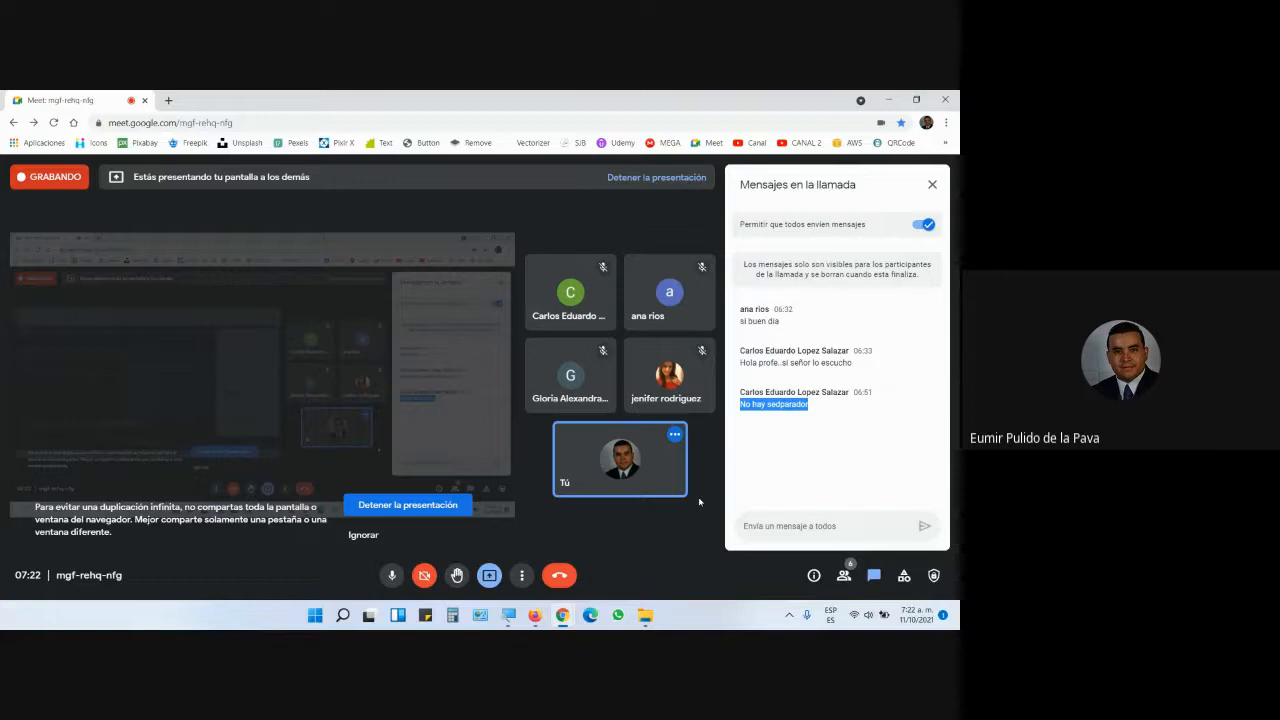
left_click(720, 610)
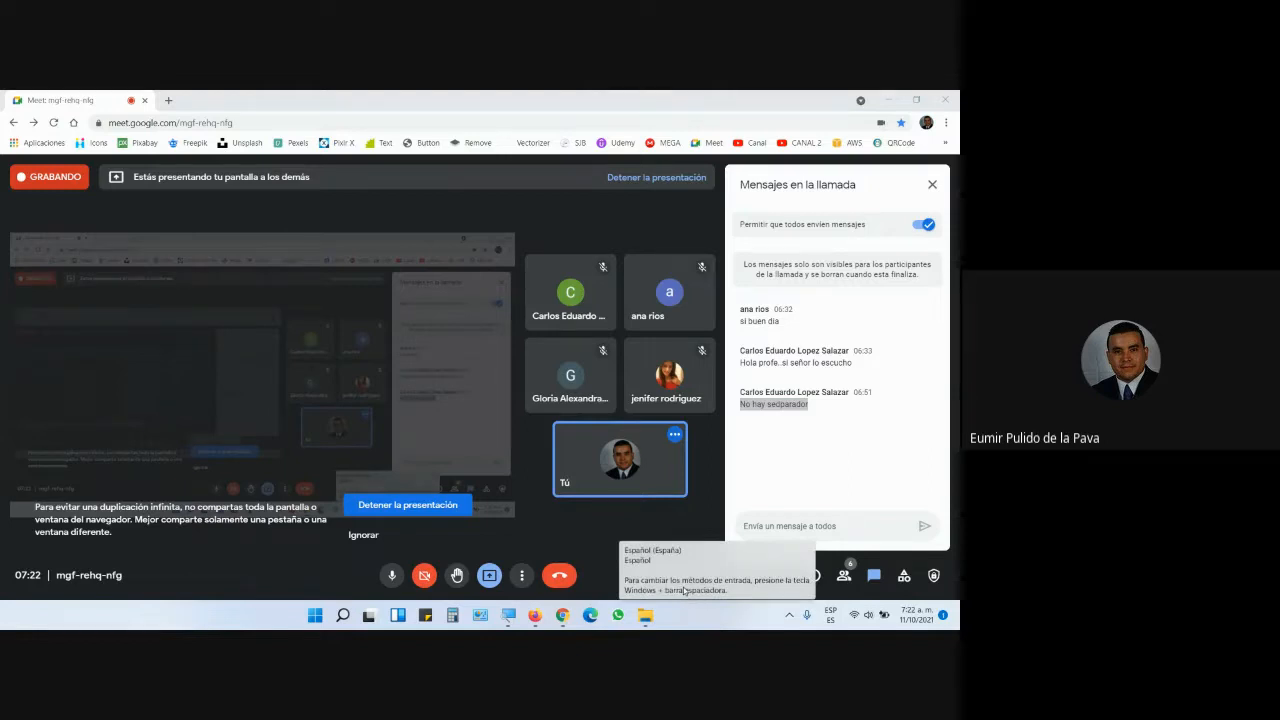
left_click(590, 532)
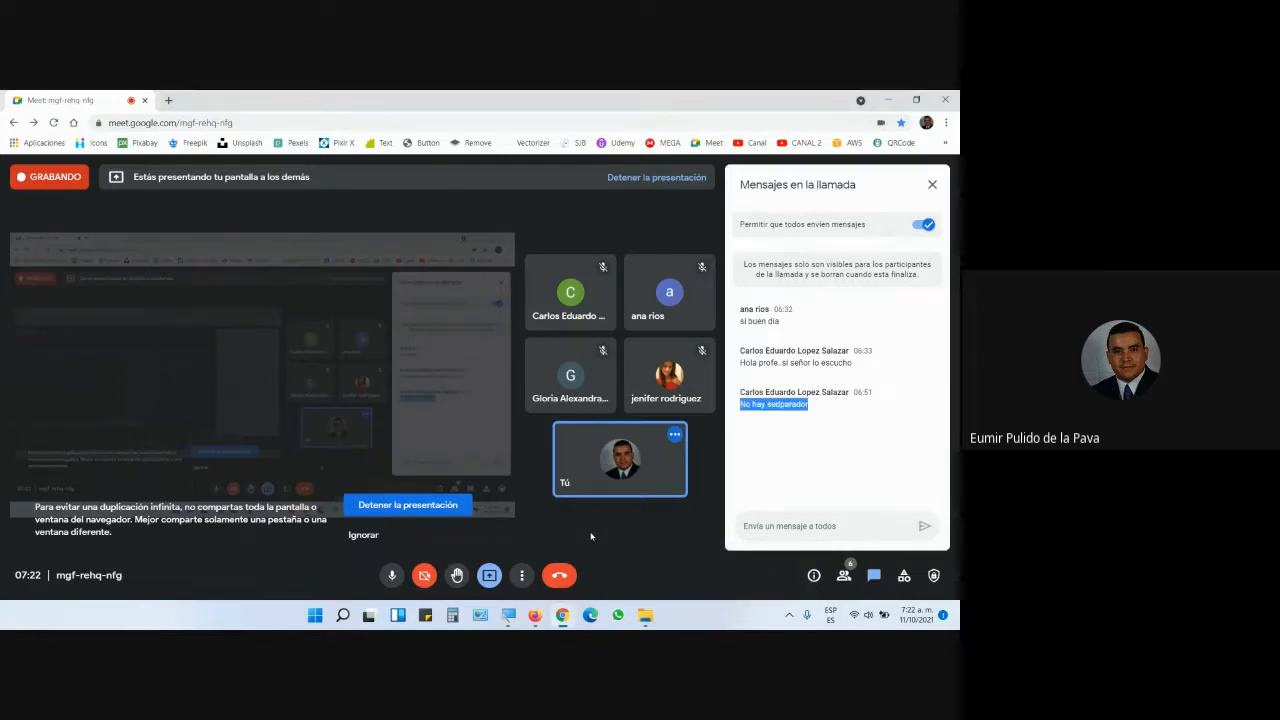
- In the PDF guide, find and highlight the file name Funciones de fecha y hora.xlsx
mouse_move(535, 615)
left_click(577, 568)
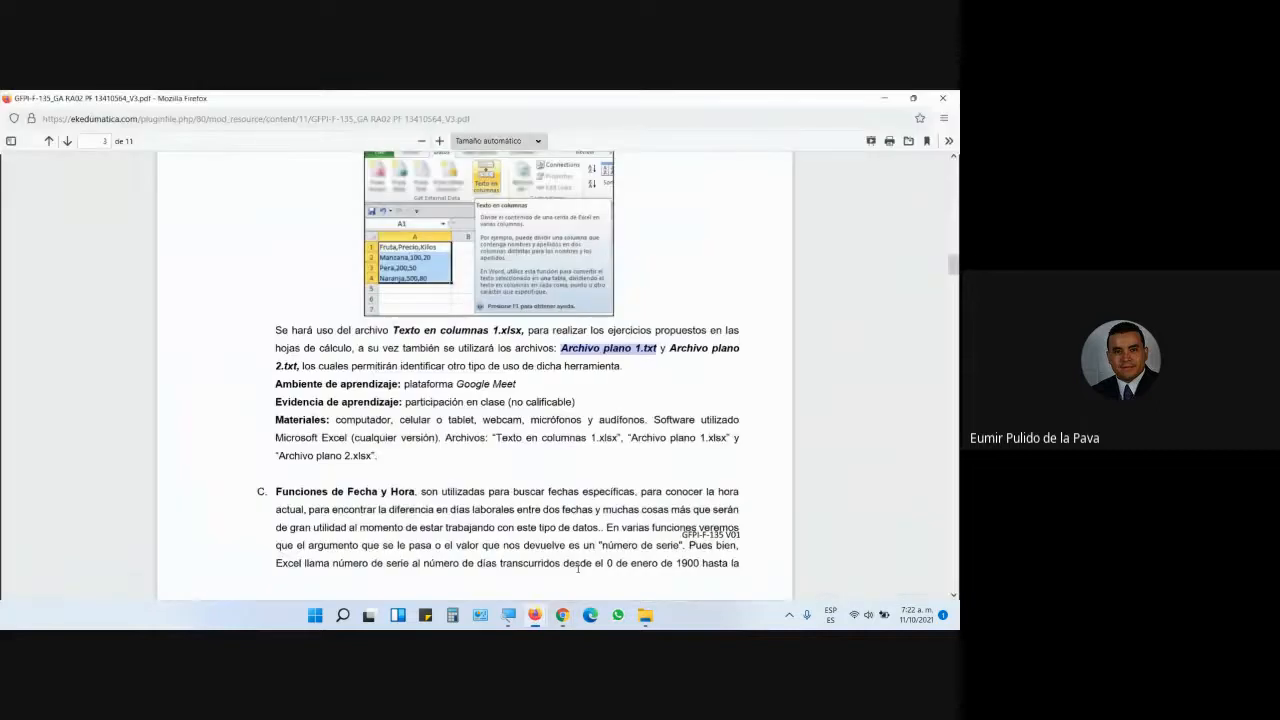
scroll(577, 568, "down", 3)
scroll(526, 463, "down", 2)
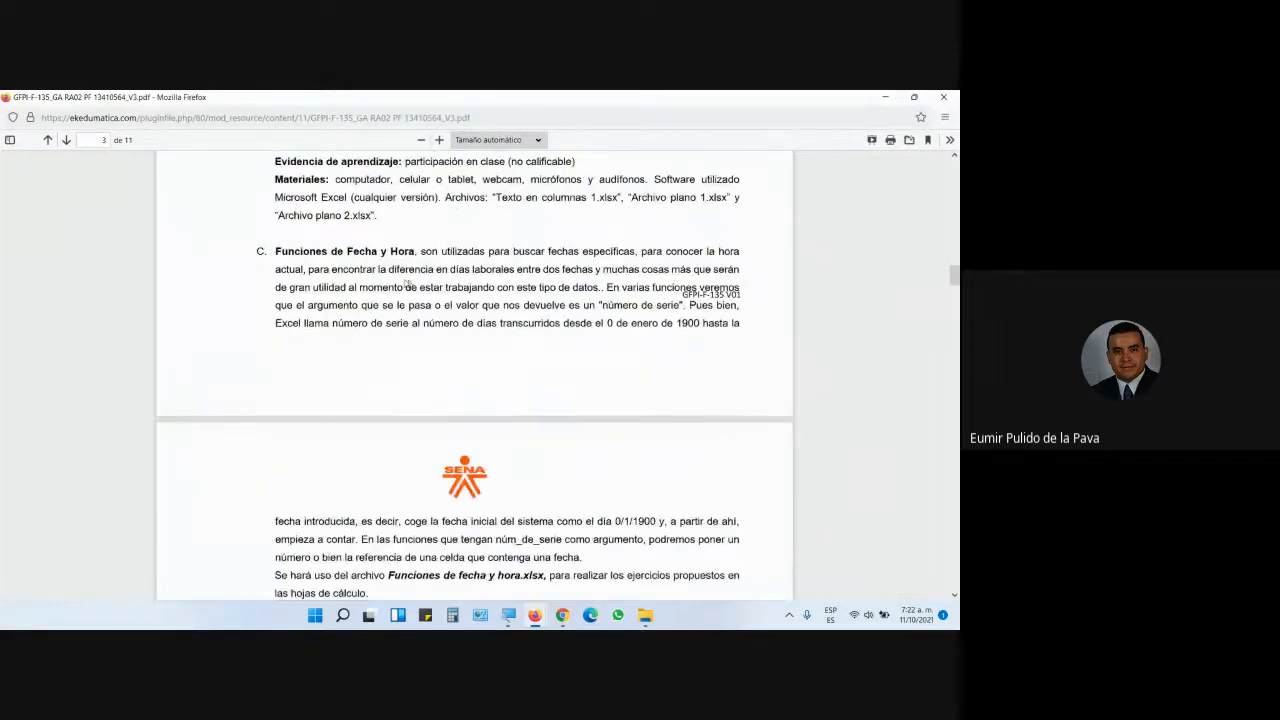
left_click_drag(276, 251, 756, 337)
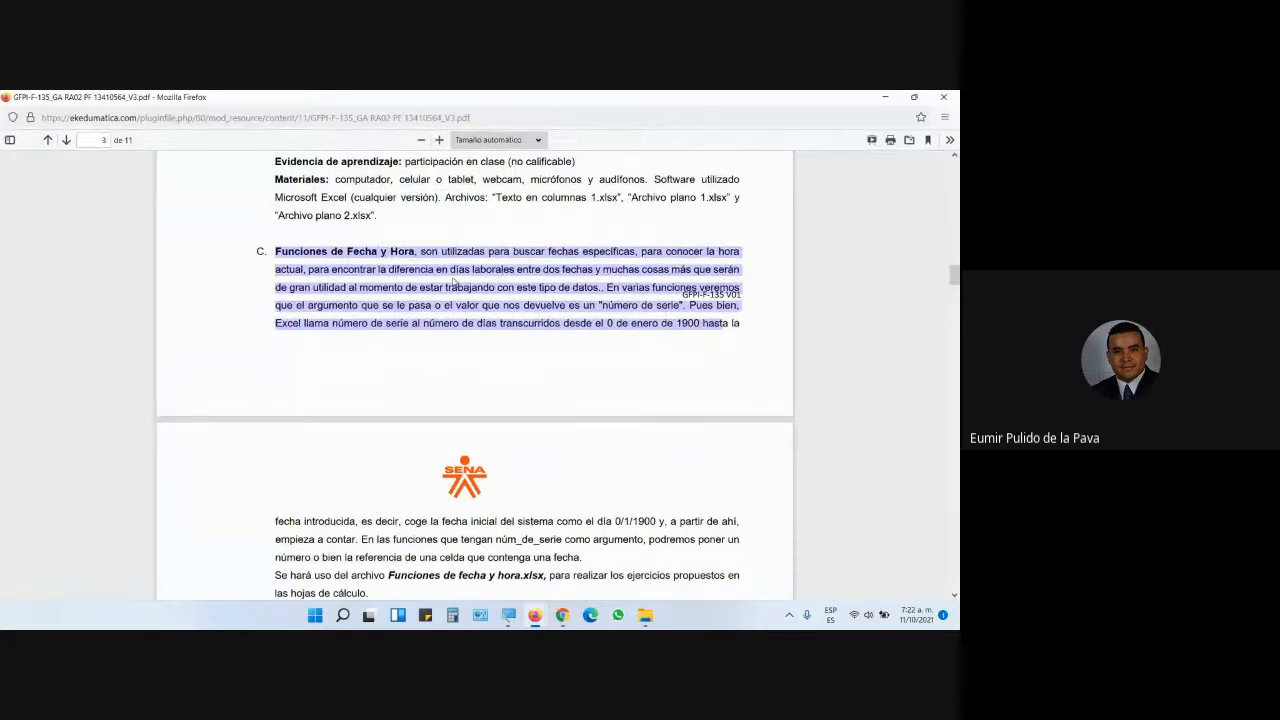
left_click(318, 255)
scroll(480, 390, "down", 3)
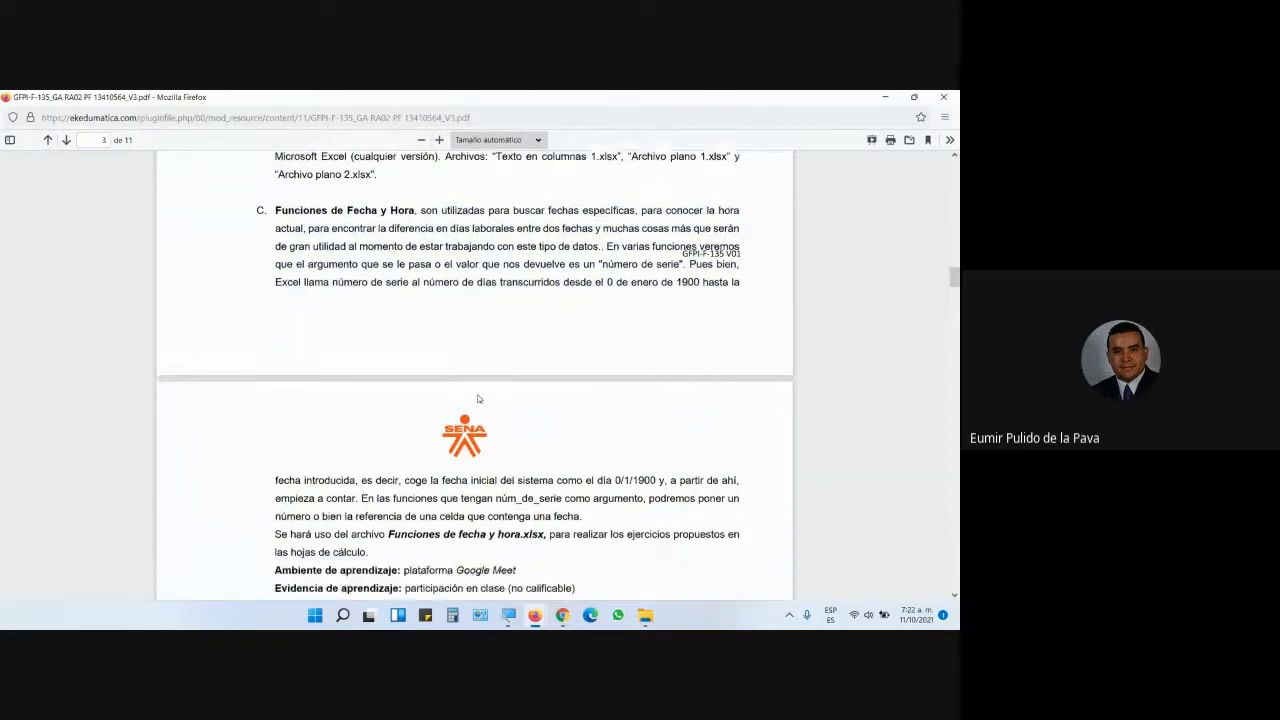
left_click_drag(389, 455, 544, 456)
- Download Funciones de fecha y hora.xlsx from the course folder and open it in Excel
mouse_move(537, 617)
left_click(465, 550)
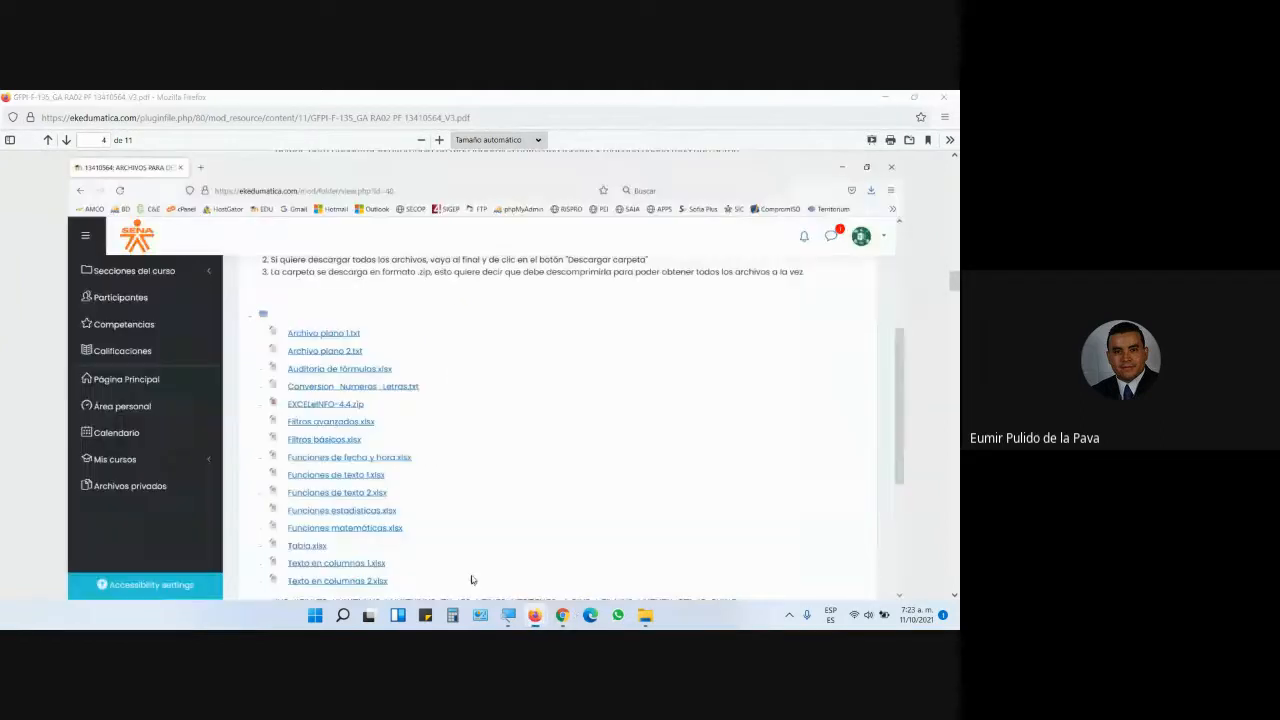
scroll(340, 376, "down", 3)
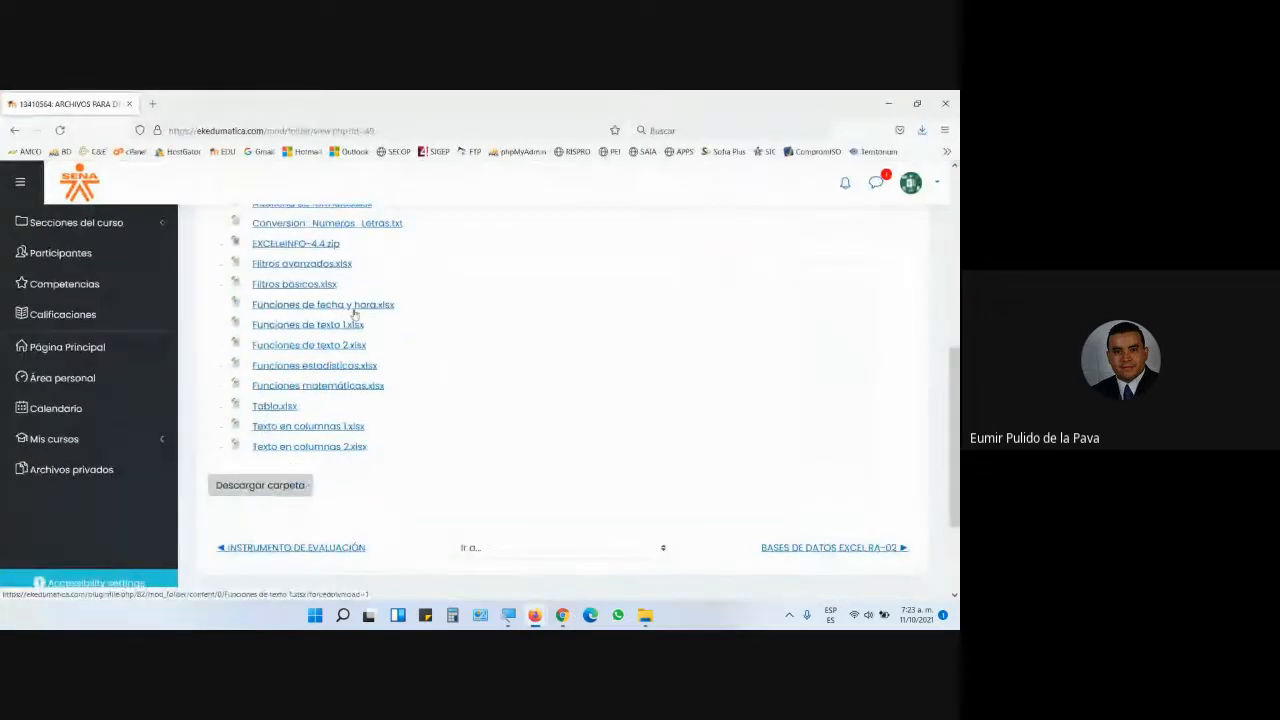
left_click(353, 308)
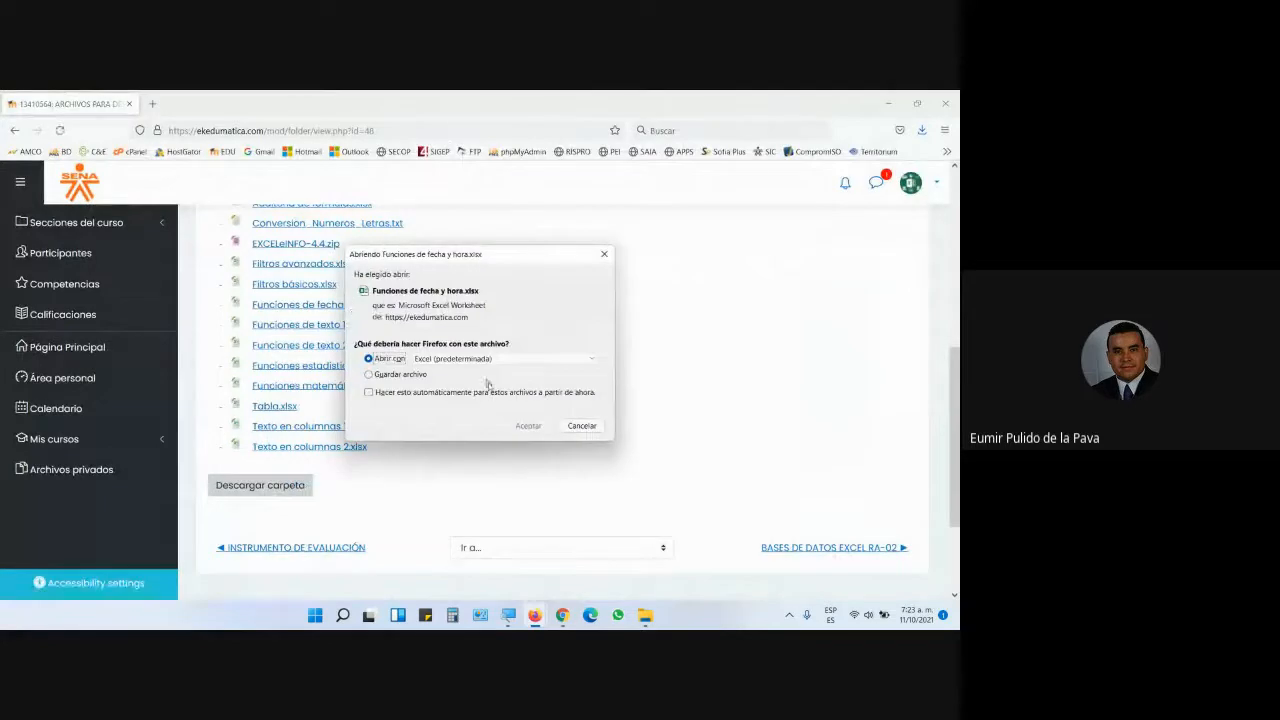
left_click(523, 425)
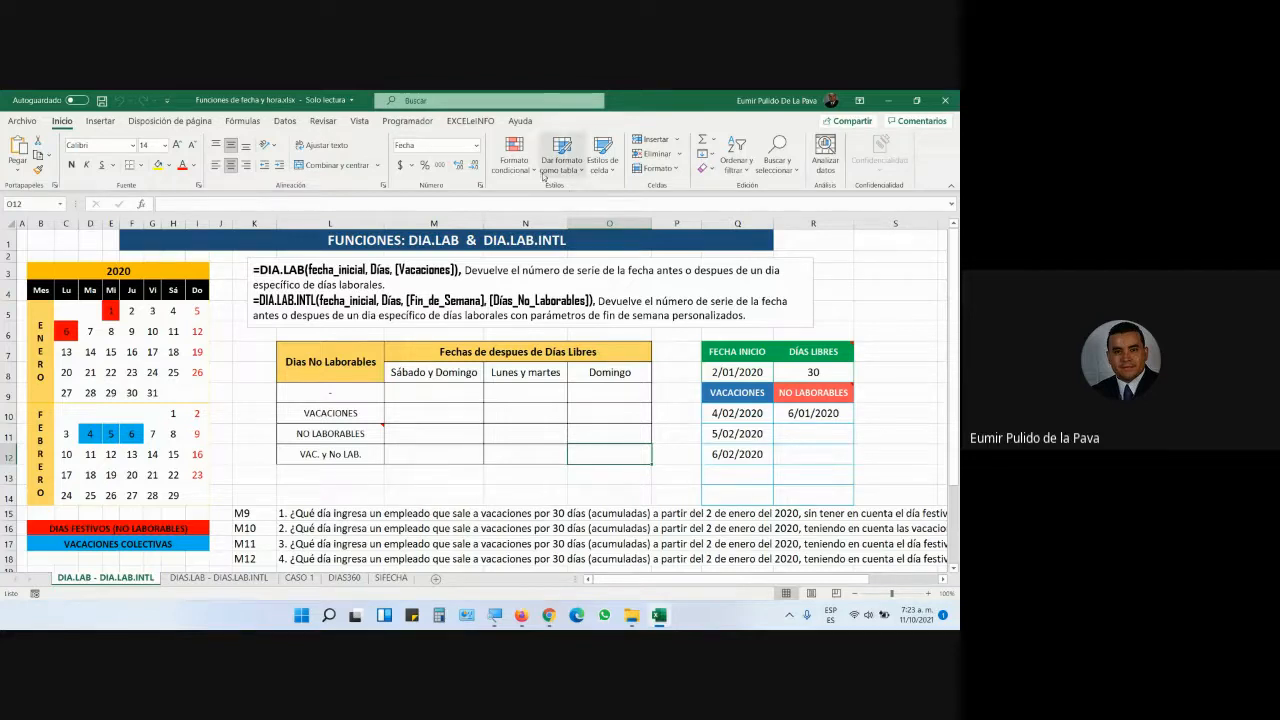
- Browse the DIAS.LAB, CASO 1, DIAS360 and SIFECHA sheets, ending on CASO 1
left_click(218, 578)
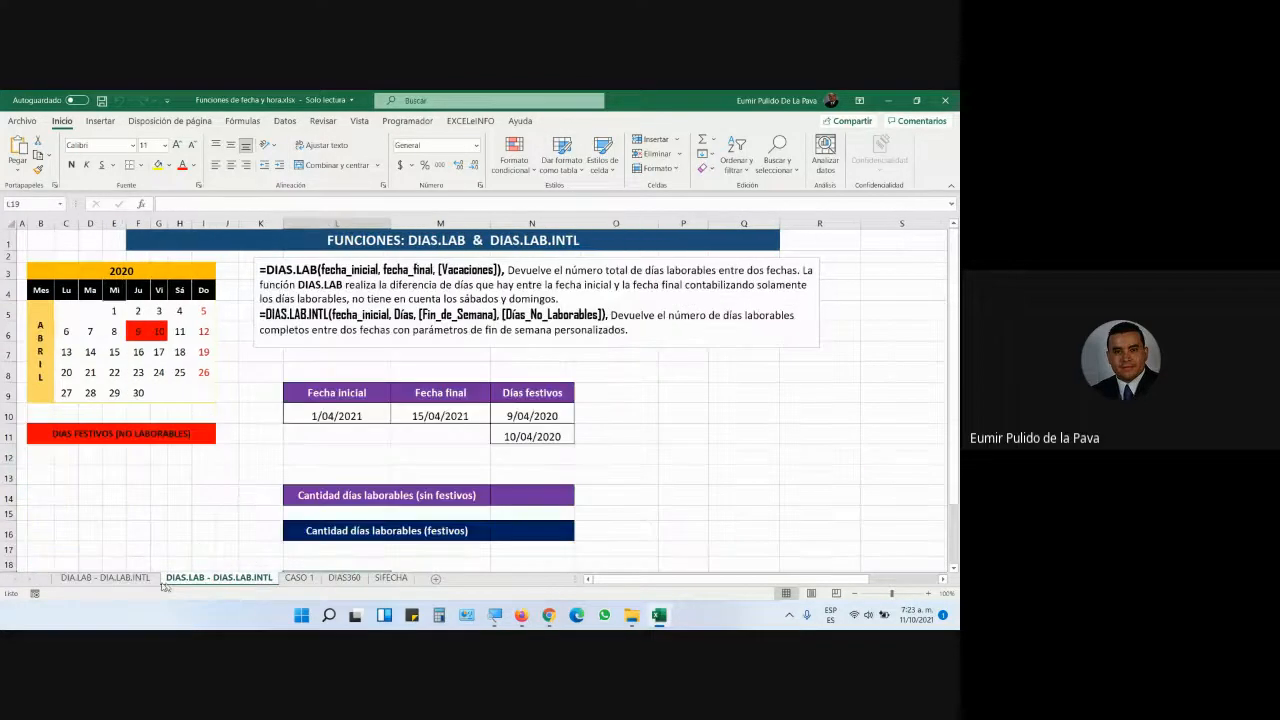
left_click(158, 581)
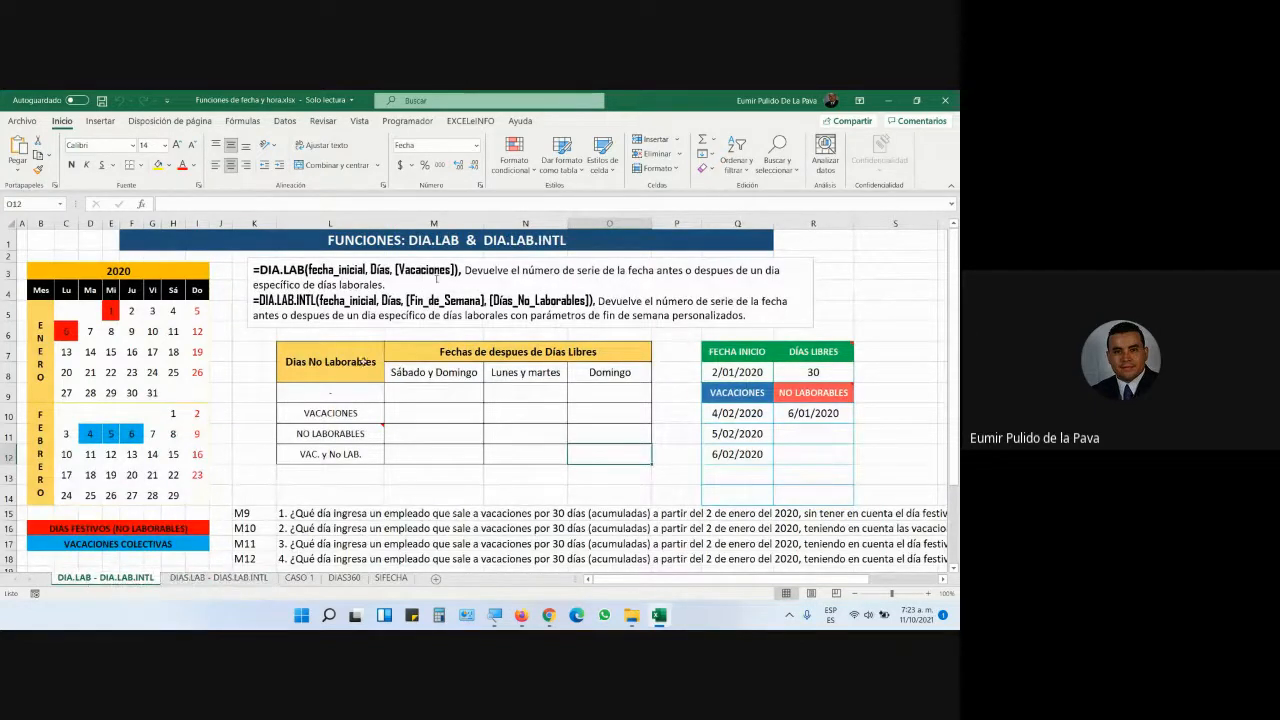
left_click(421, 236)
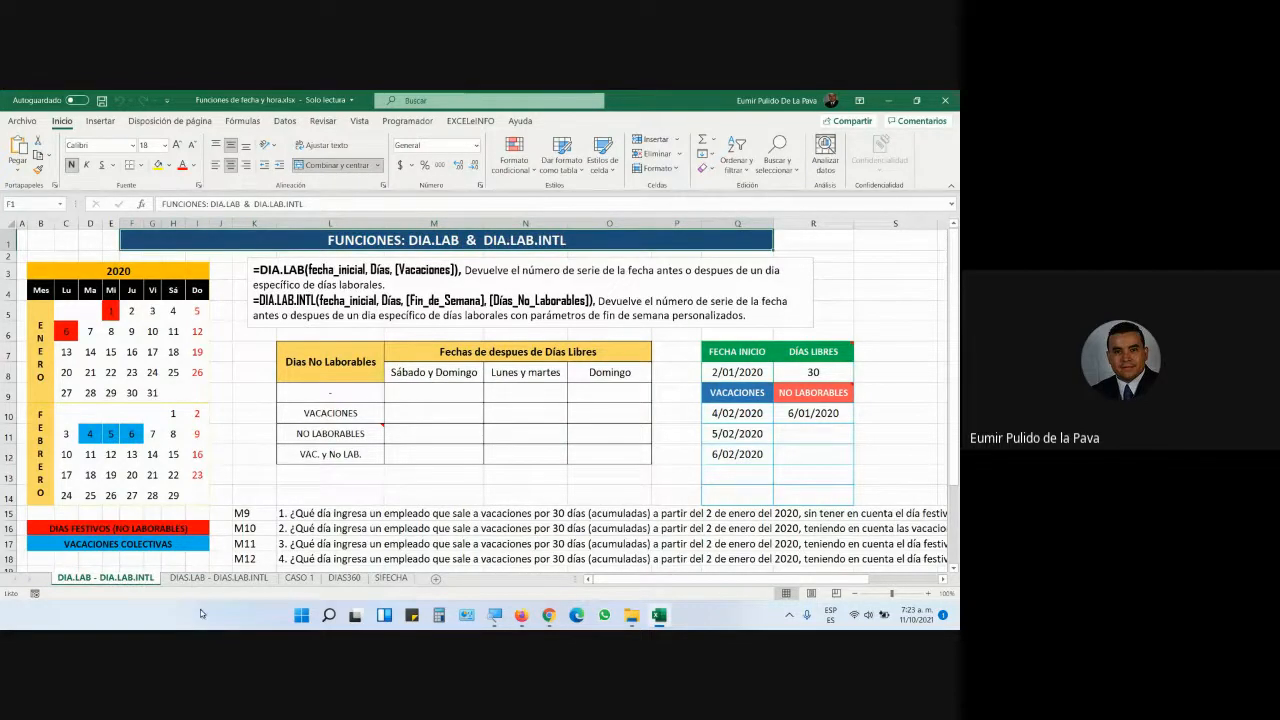
left_click(216, 579)
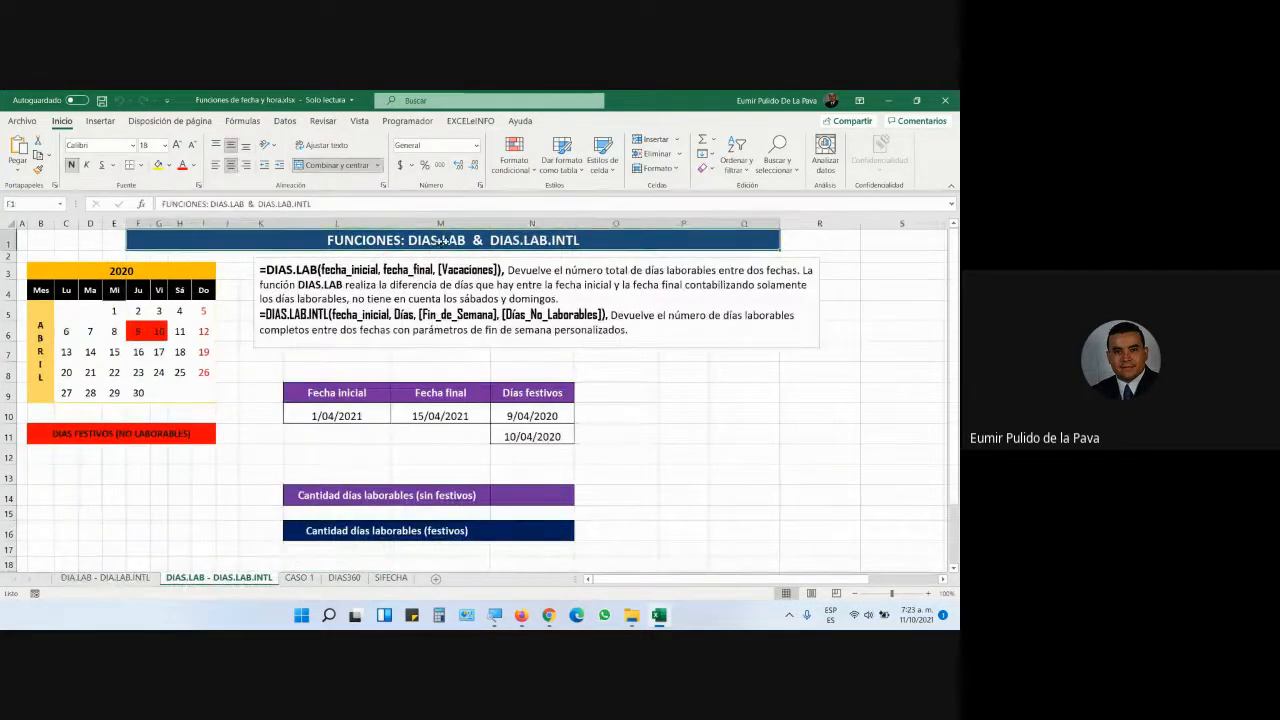
left_click(299, 578)
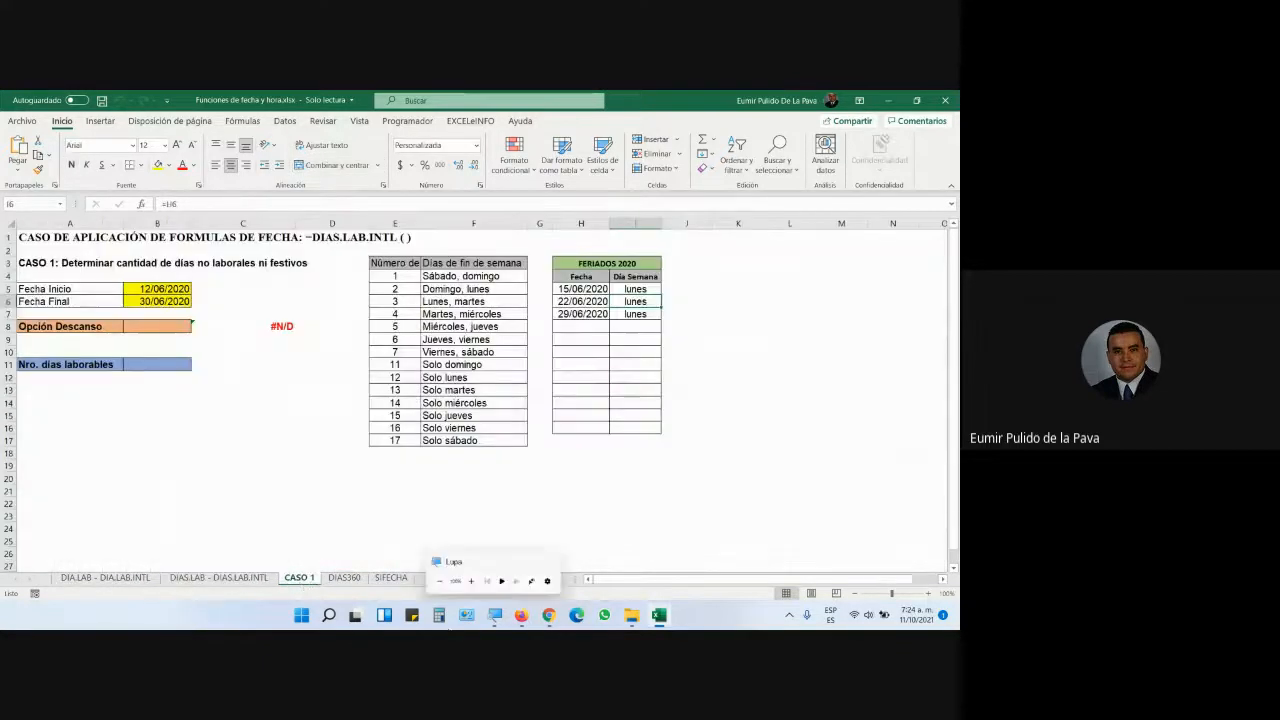
left_click(344, 578)
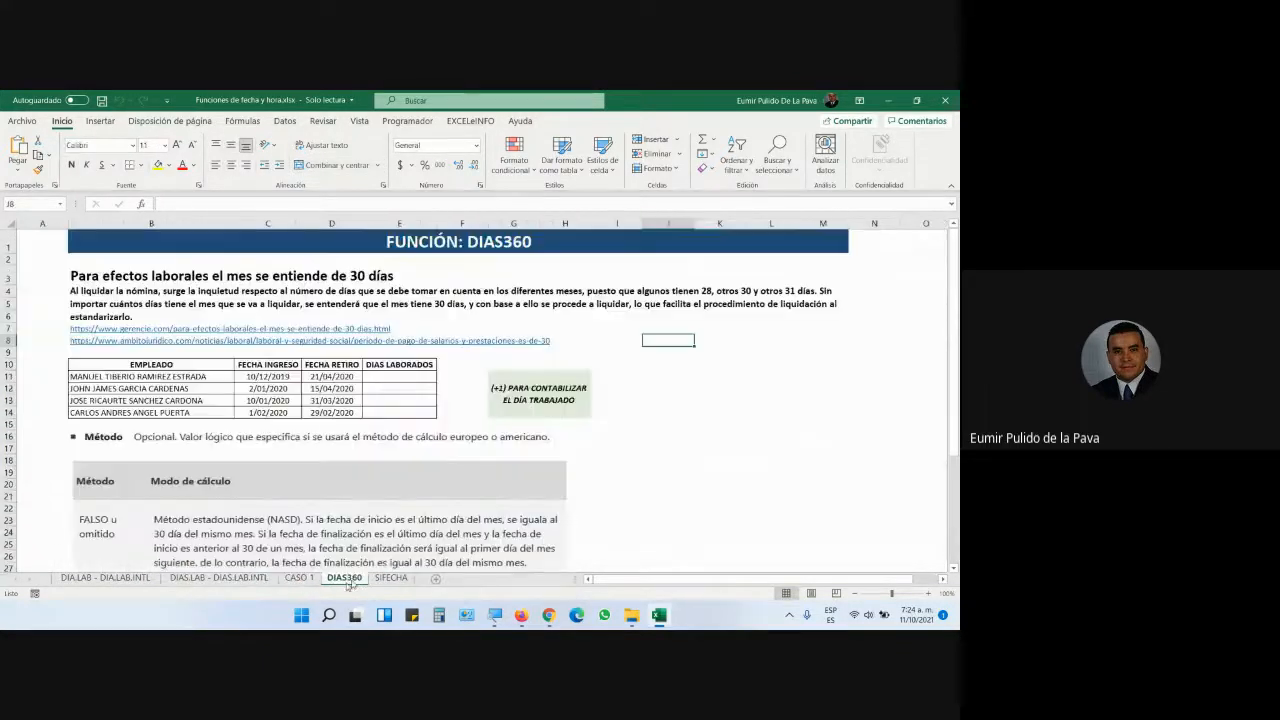
left_click(524, 244)
left_click(390, 579)
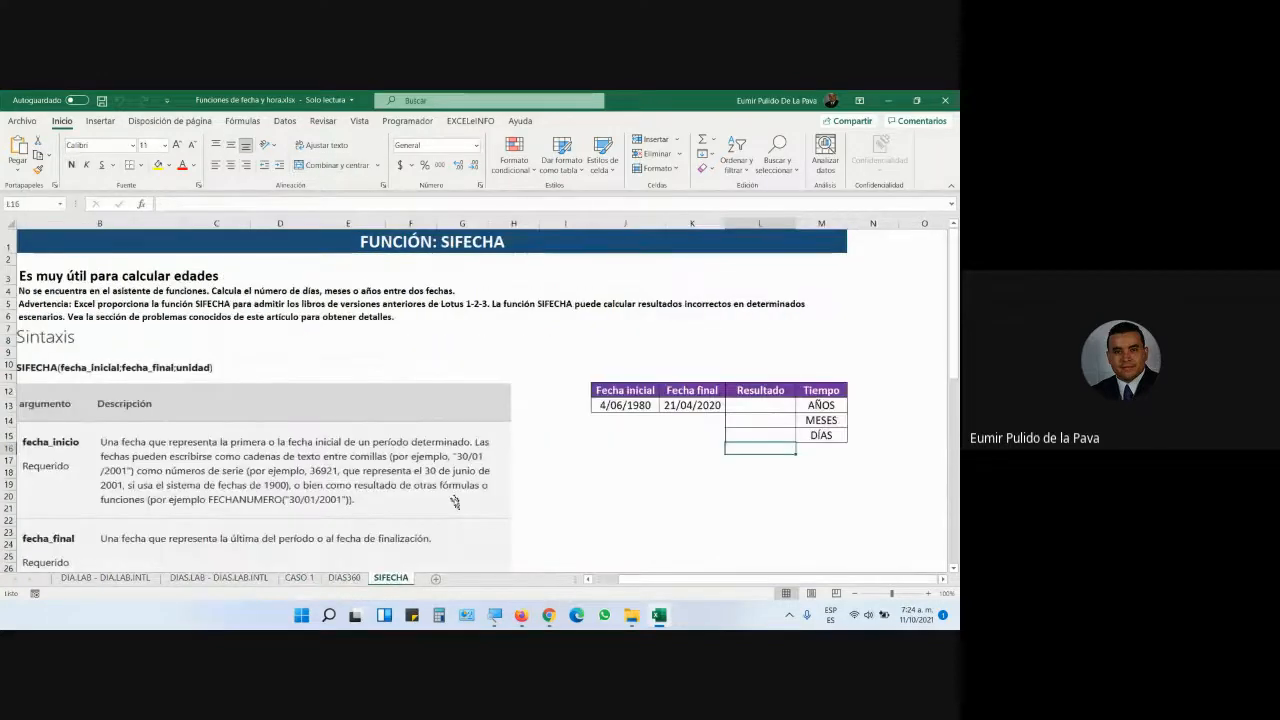
left_click(106, 578)
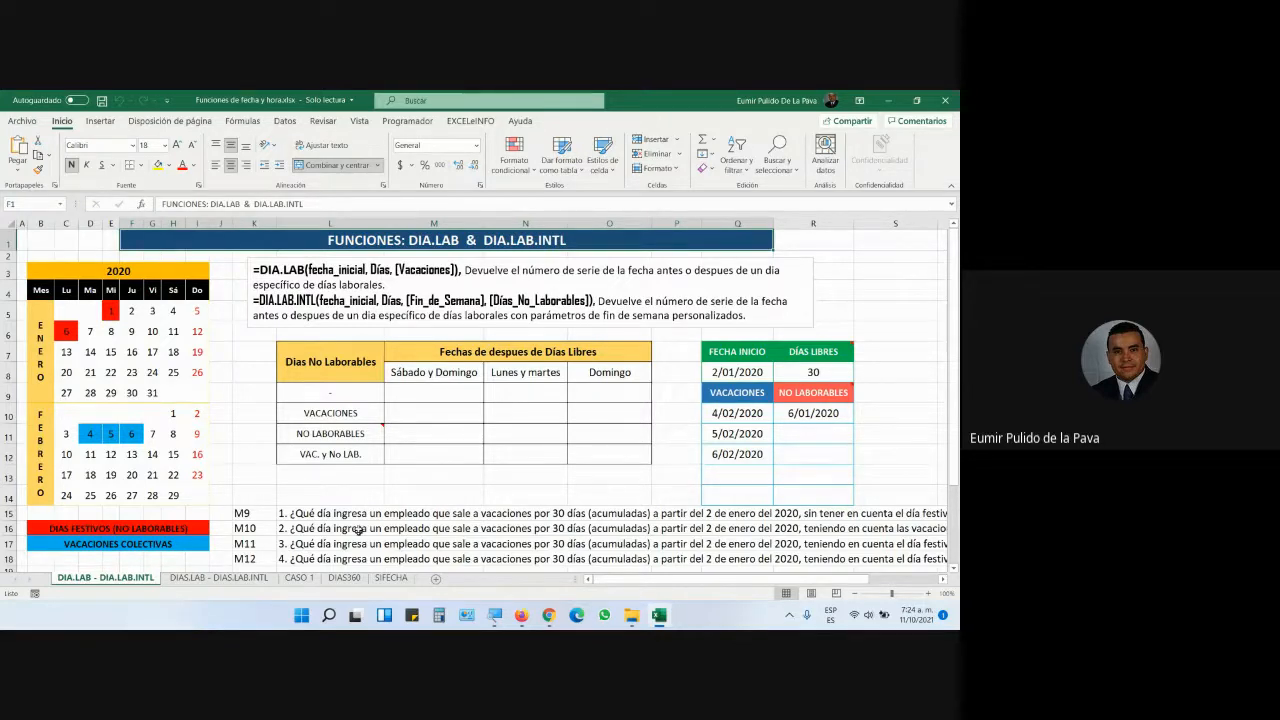
left_click(218, 578)
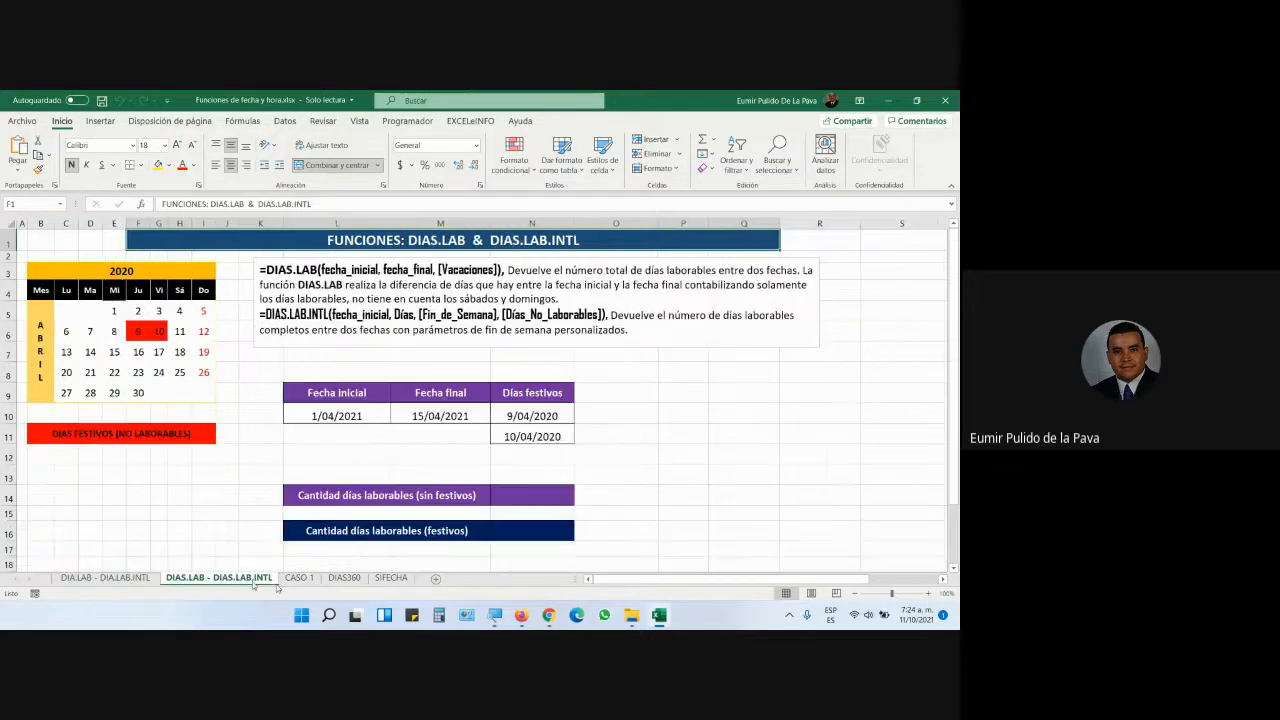
left_click(299, 578)
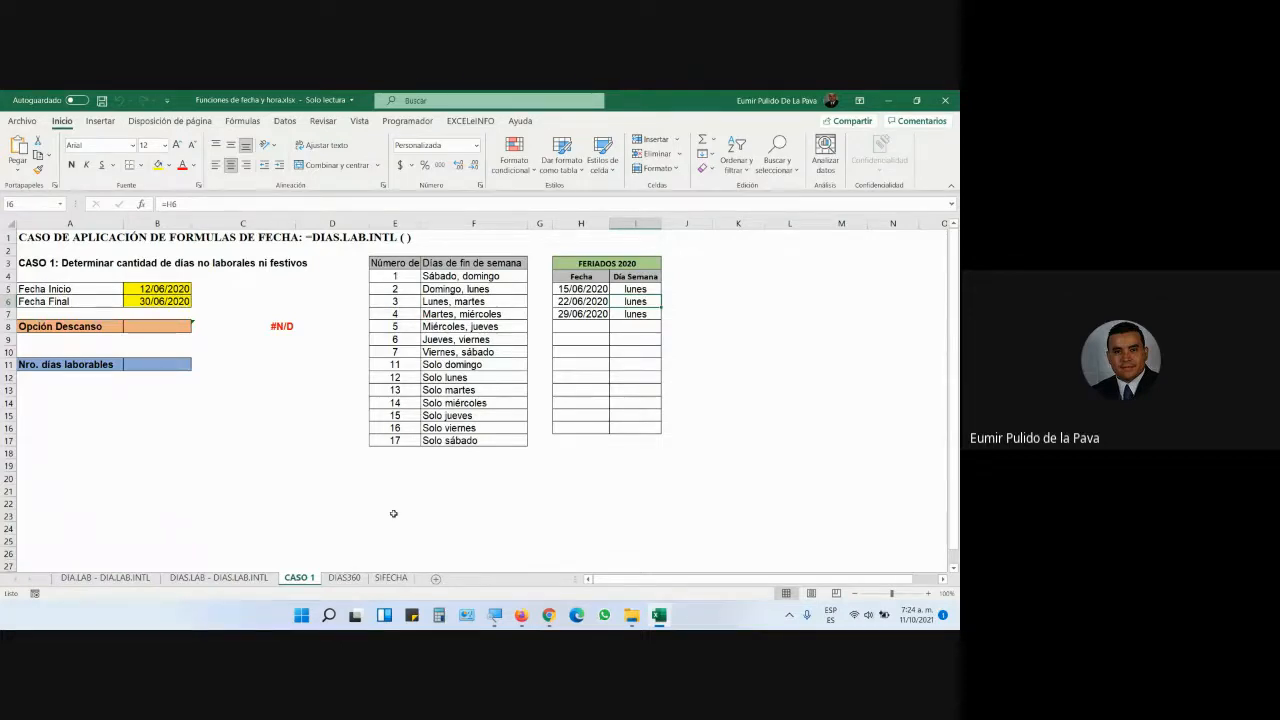
- Close Excel and bring up the PDF guide, scrolling down to section D
left_click(955, 97)
mouse_move(535, 615)
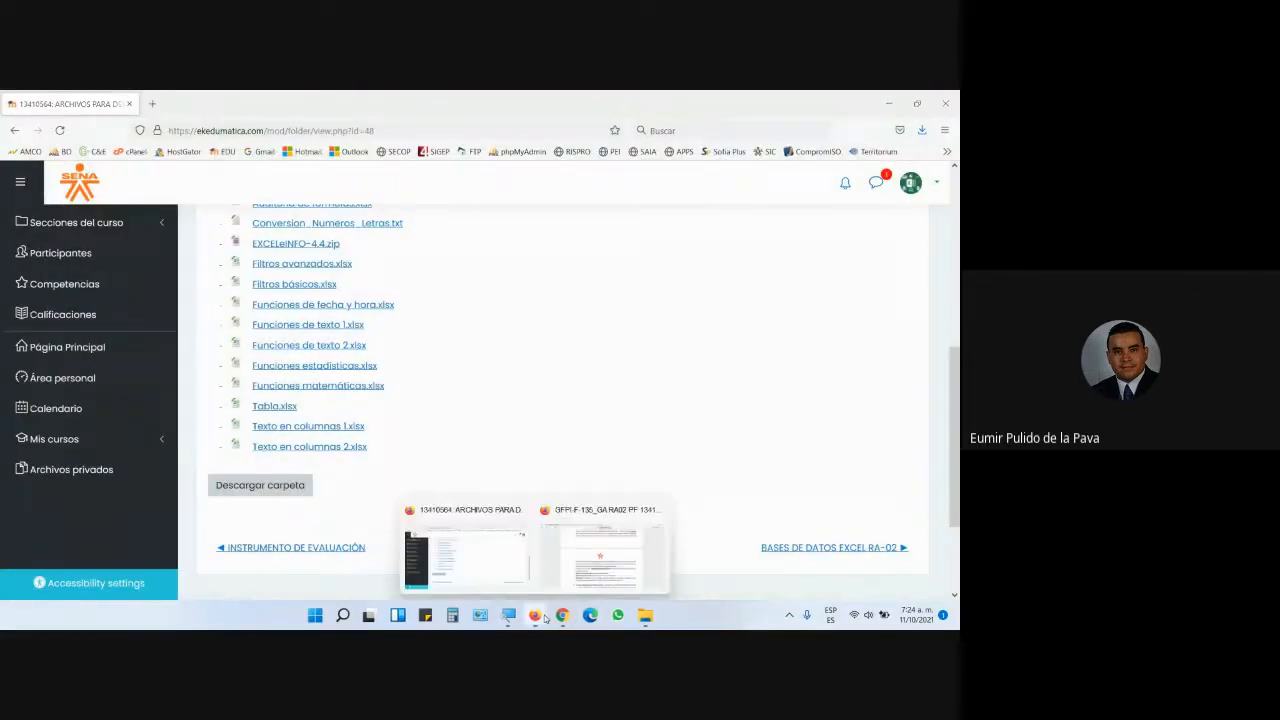
left_click(573, 555)
scroll(582, 420, "down", 5)
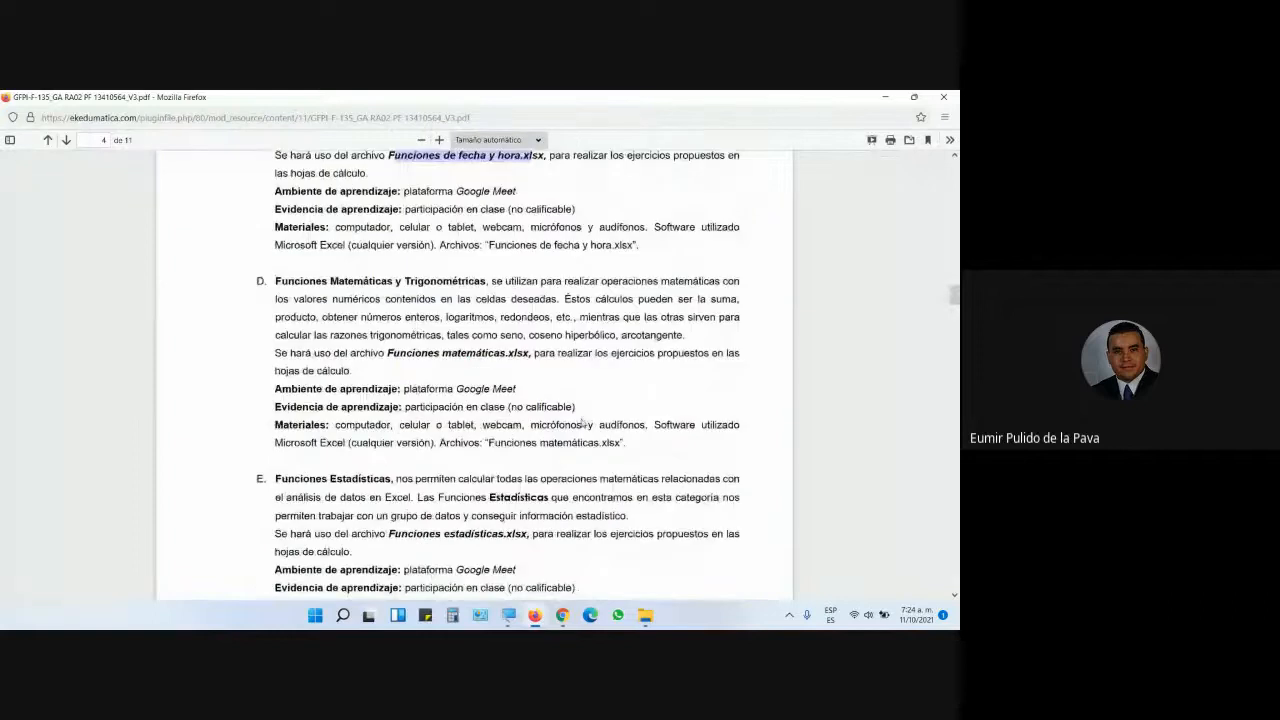
- Highlight the Funciones Matemáticas y Trigonométricas heading and the Funciones matemáticas.xlsx file name, then return to the folder
left_click_drag(276, 221, 493, 222)
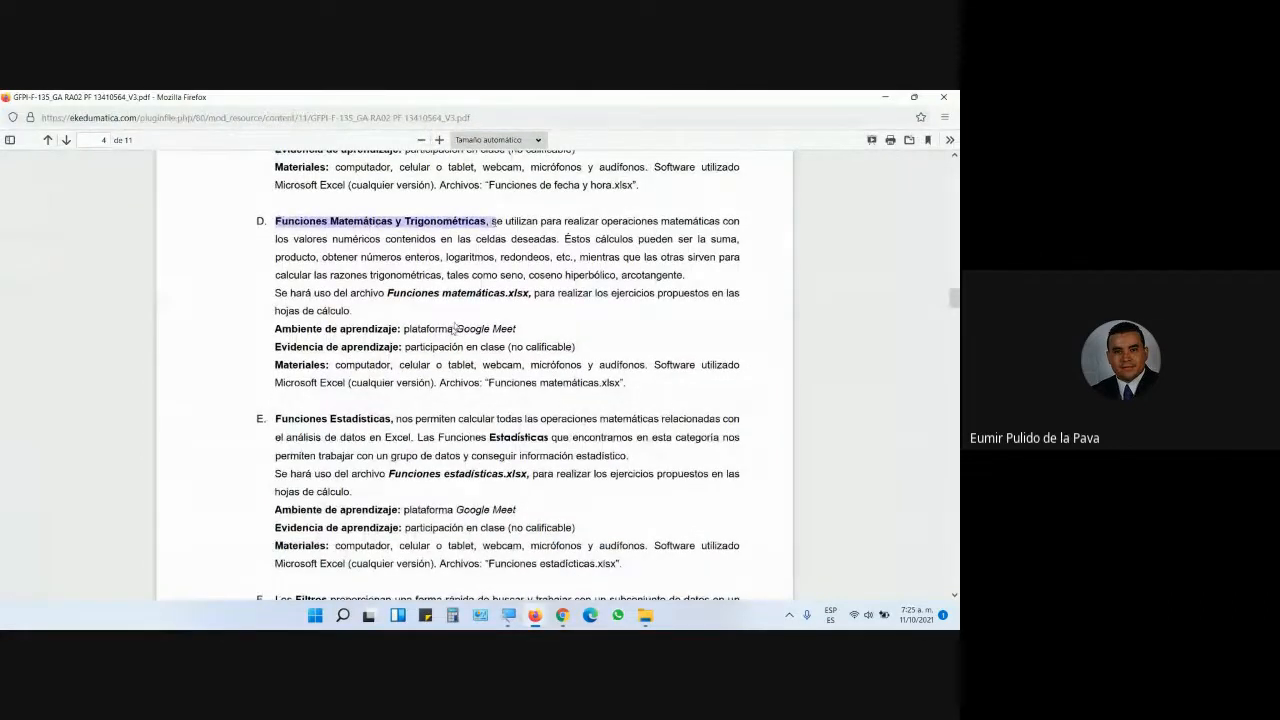
left_click_drag(387, 293, 519, 293)
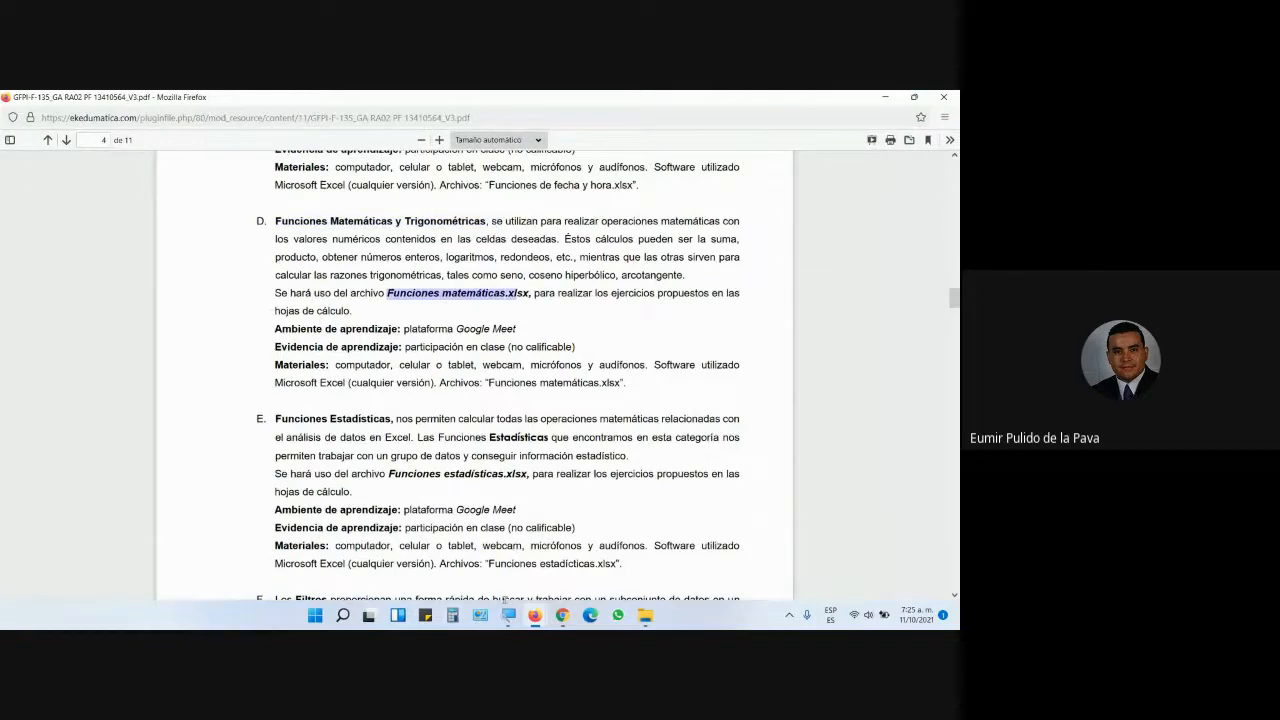
left_click(534, 616)
left_click(462, 566)
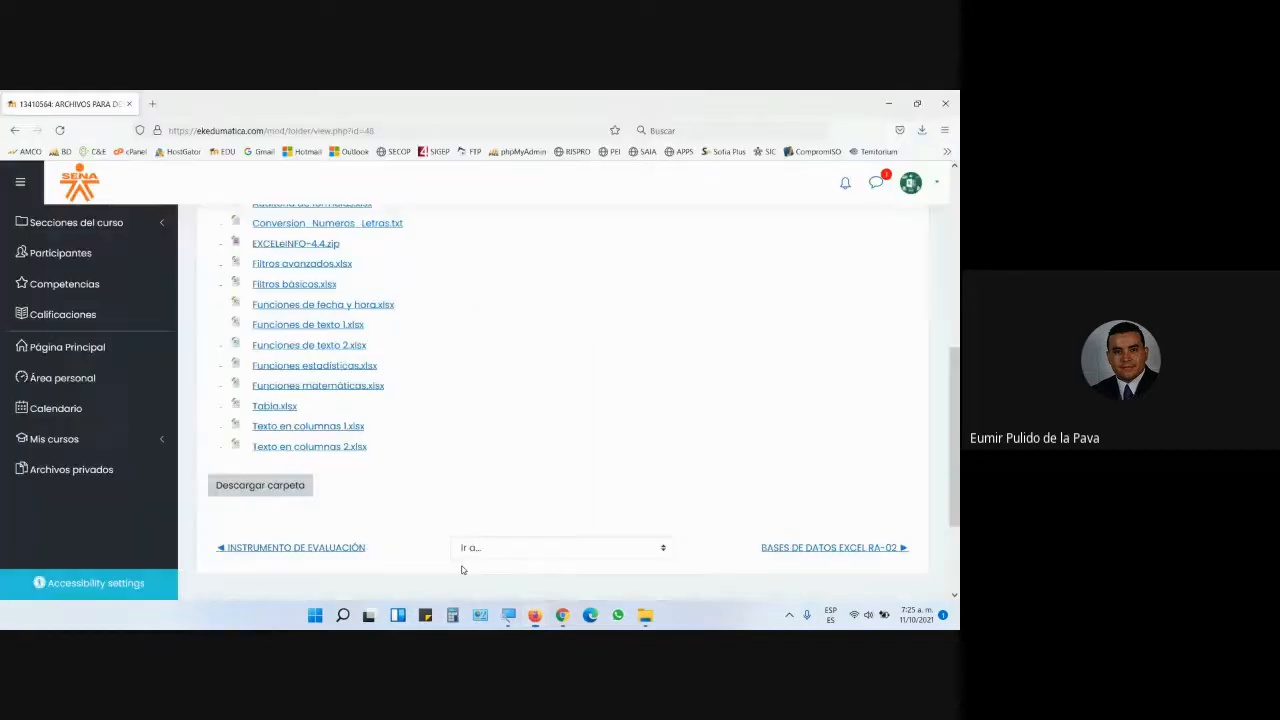
- Open Funciones matemáticas.xlsx from the Moodle course folder with Excel
left_click(340, 387)
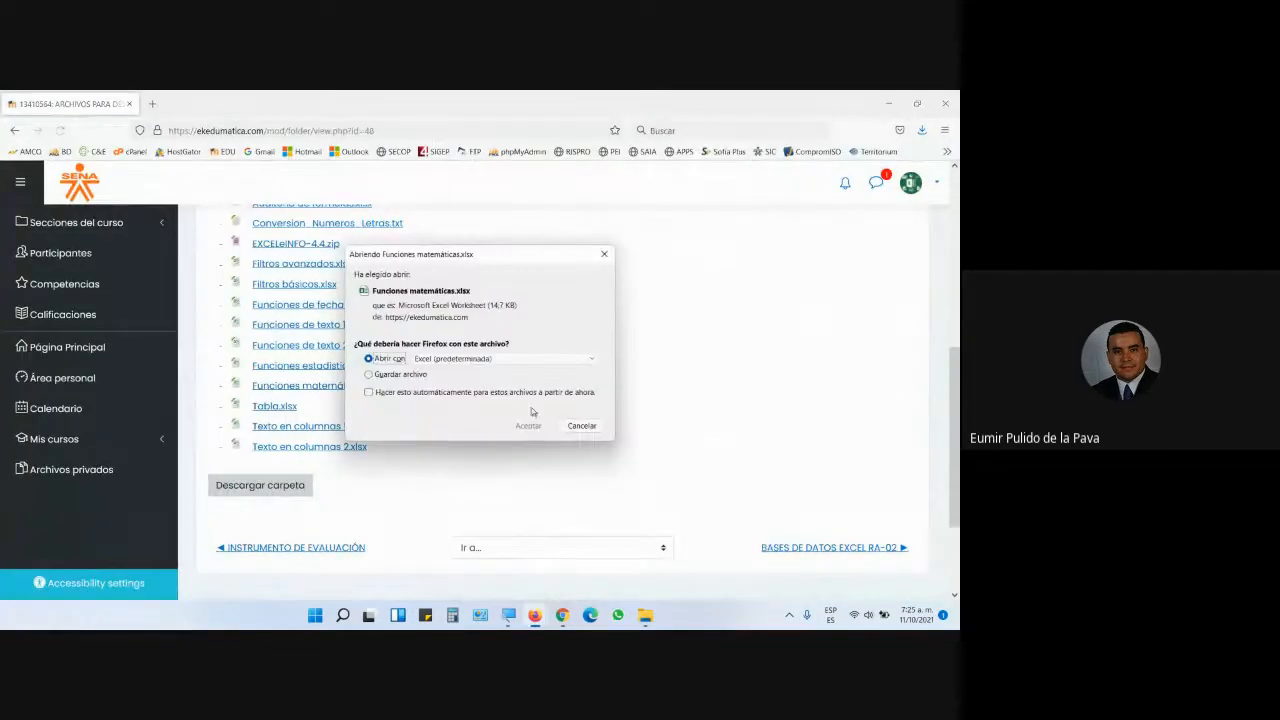
left_click(527, 425)
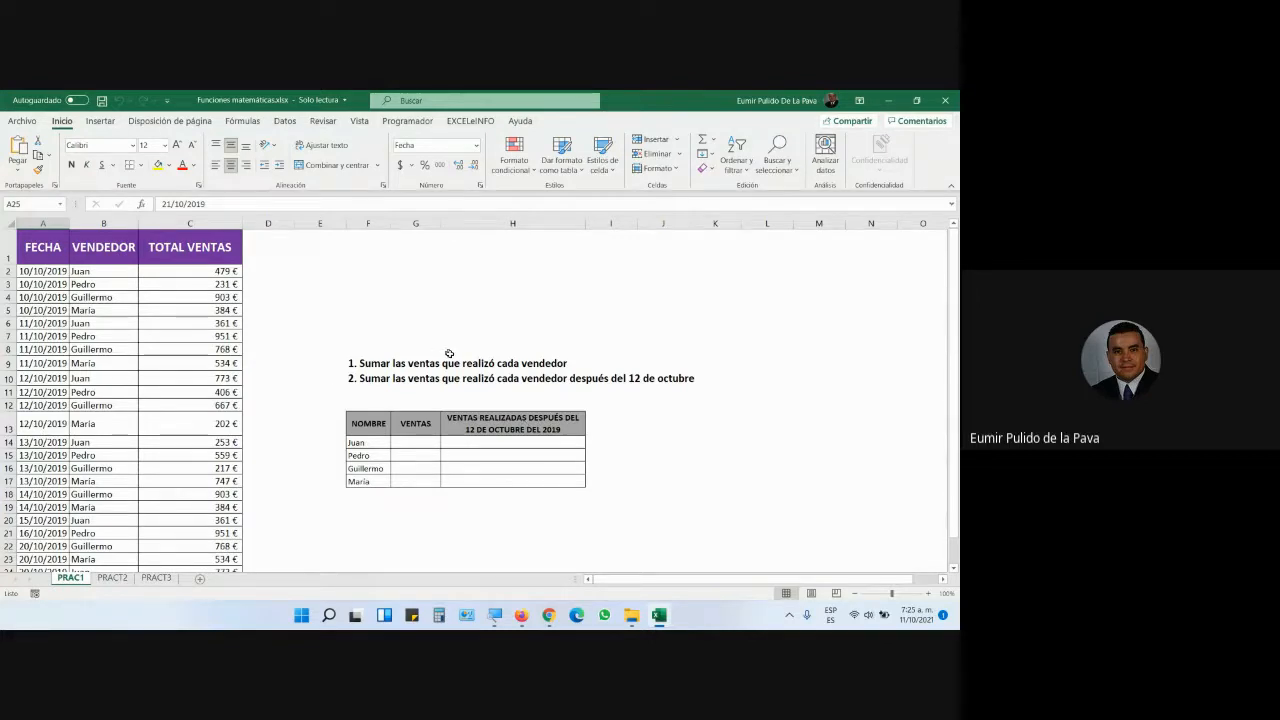
- Browse the Matemáticas y trigonométricas function list on Fórmulas twice without changing the sheet
left_click(242, 121)
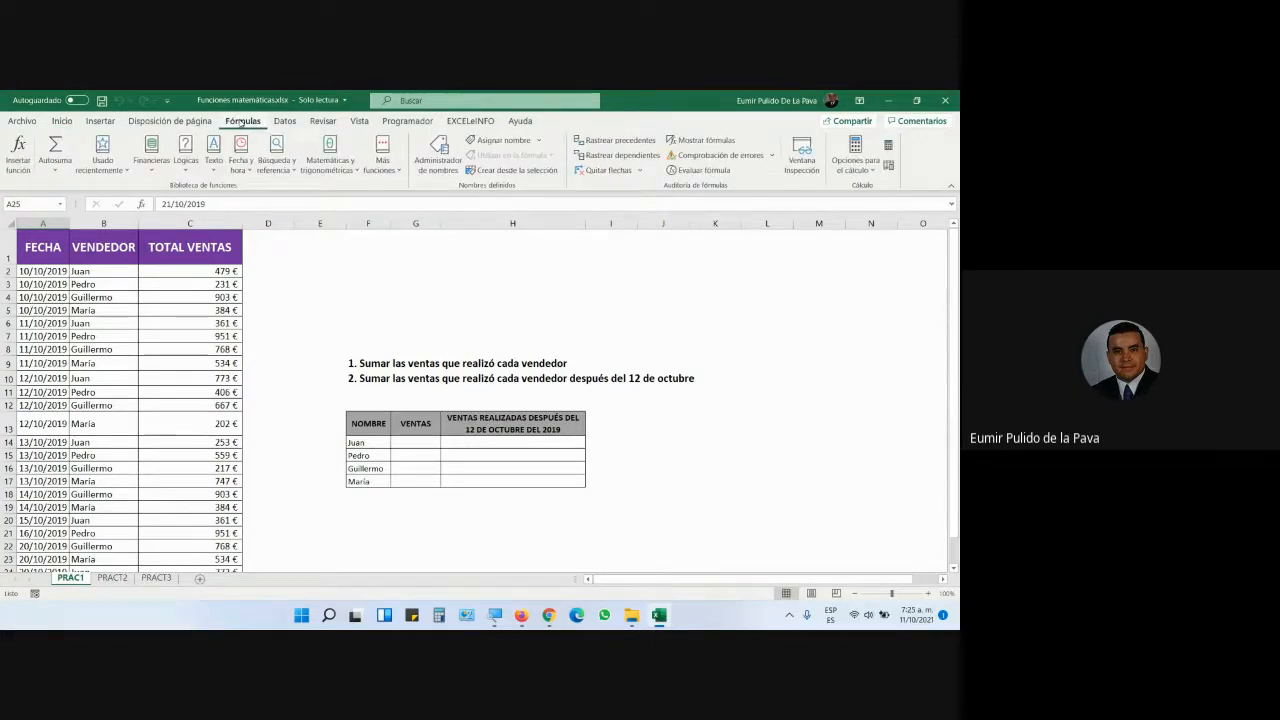
left_click(325, 160)
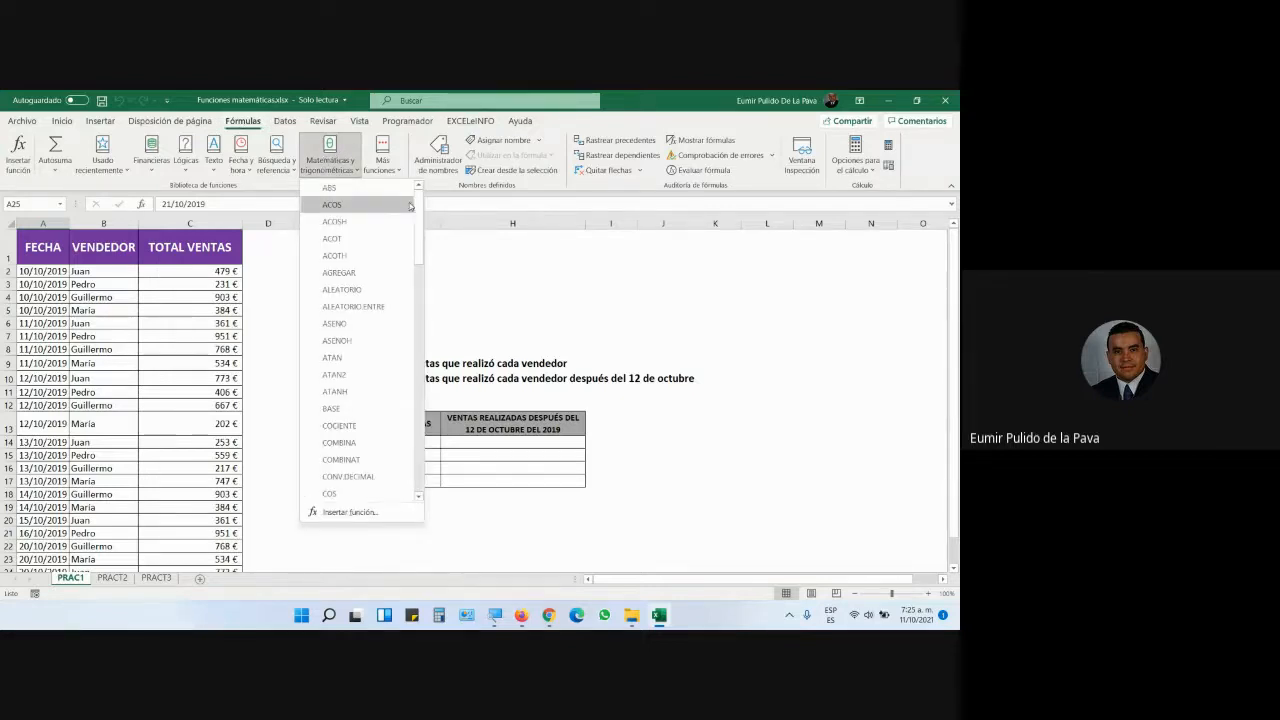
left_click_drag(419, 210, 421, 430)
left_click(550, 379)
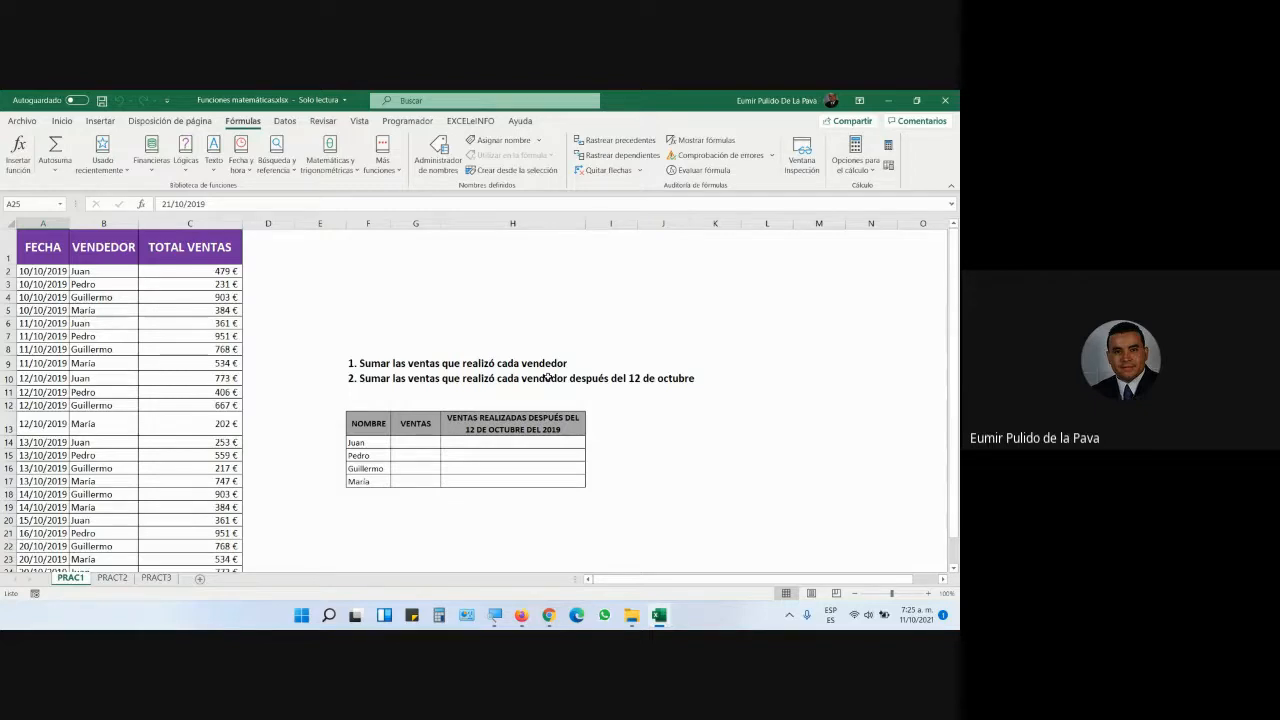
left_click(329, 155)
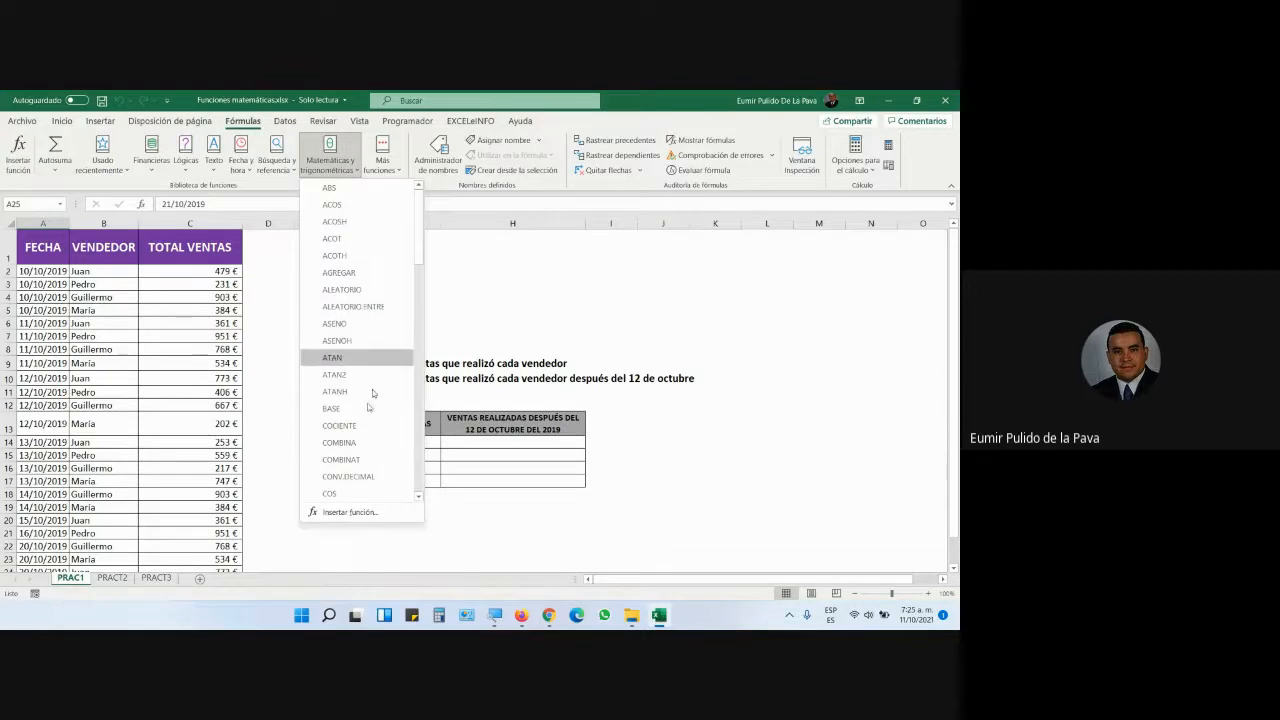
left_click_drag(420, 247, 421, 440)
left_click(605, 397)
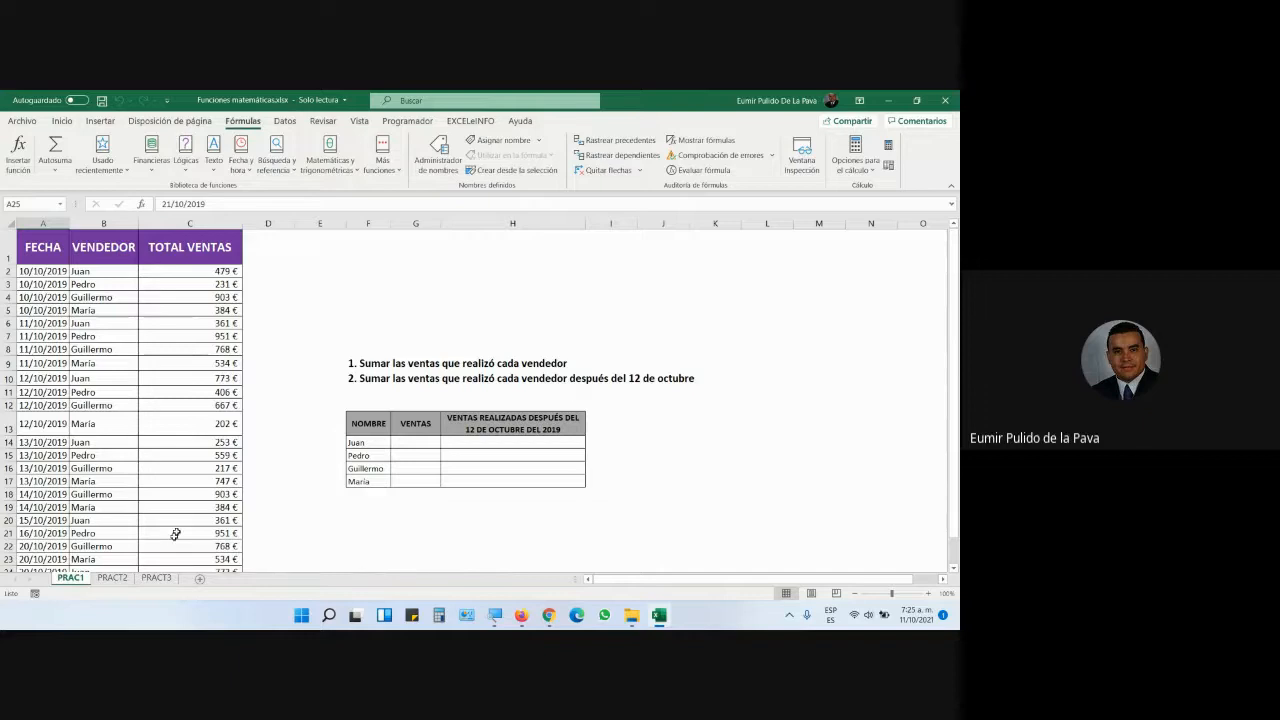
- Fill the task 1 heading in F9 yellow and enlarge its font two steps
left_click(358, 364)
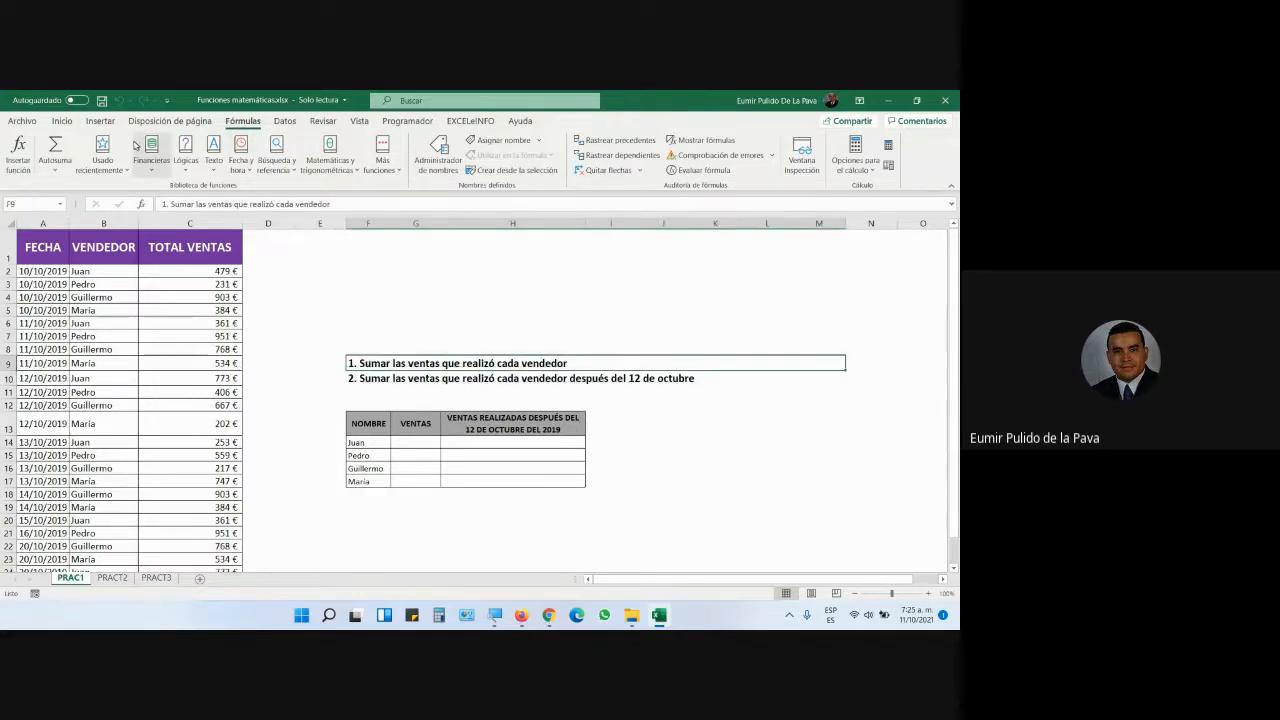
left_click(61, 120)
left_click(158, 164)
left_click(176, 145)
left_click(176, 145)
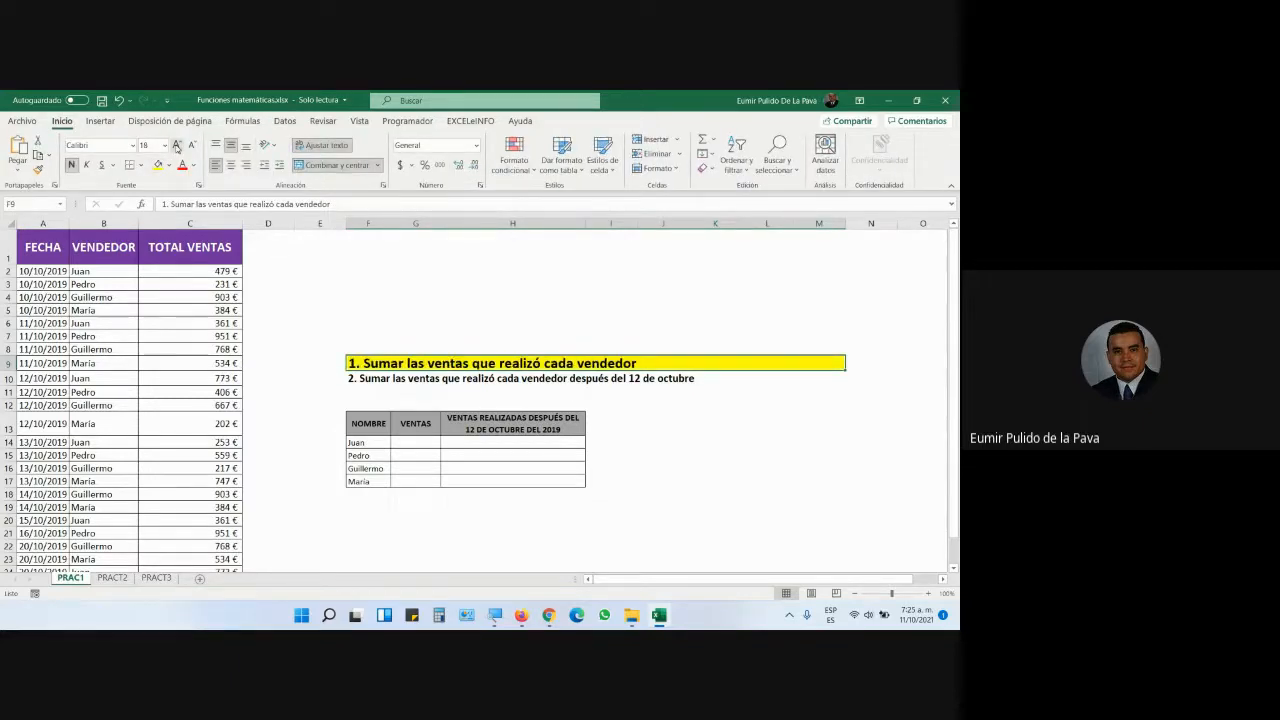
left_click(176, 145)
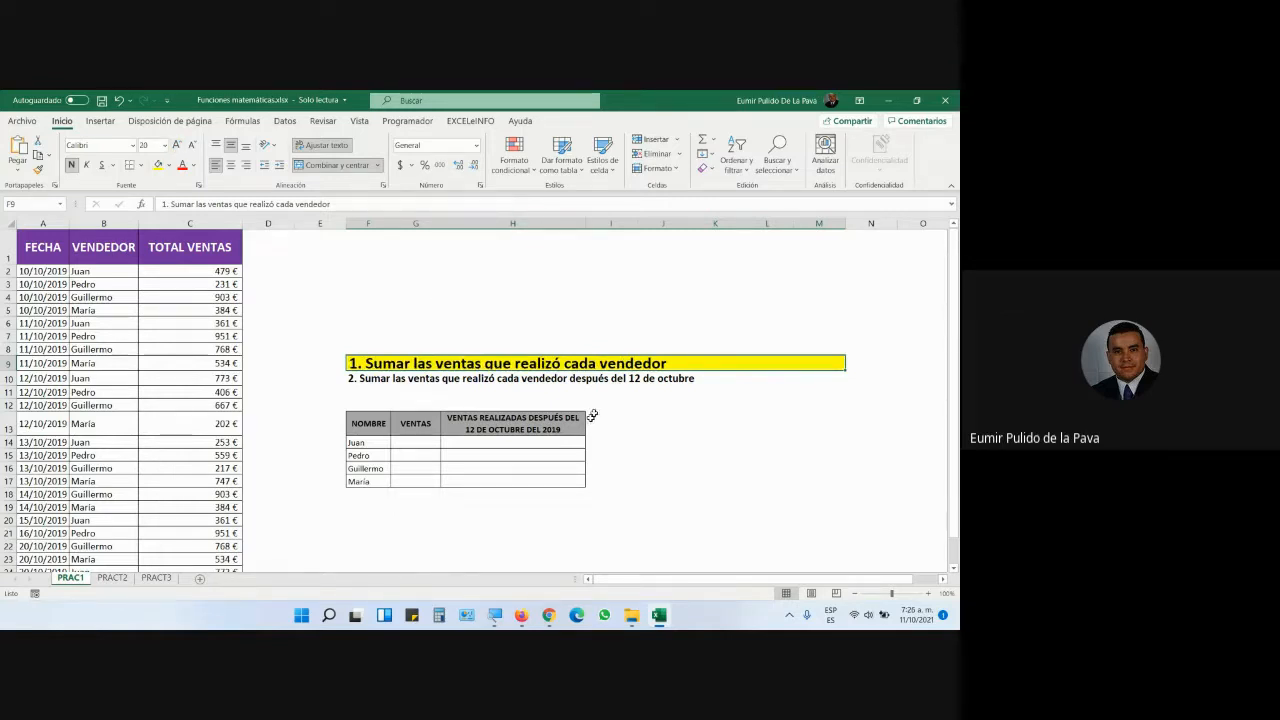
- Widen column G and set the VENTAS cells G14:G17 to font size 18
left_click_drag(449, 243, 553, 239)
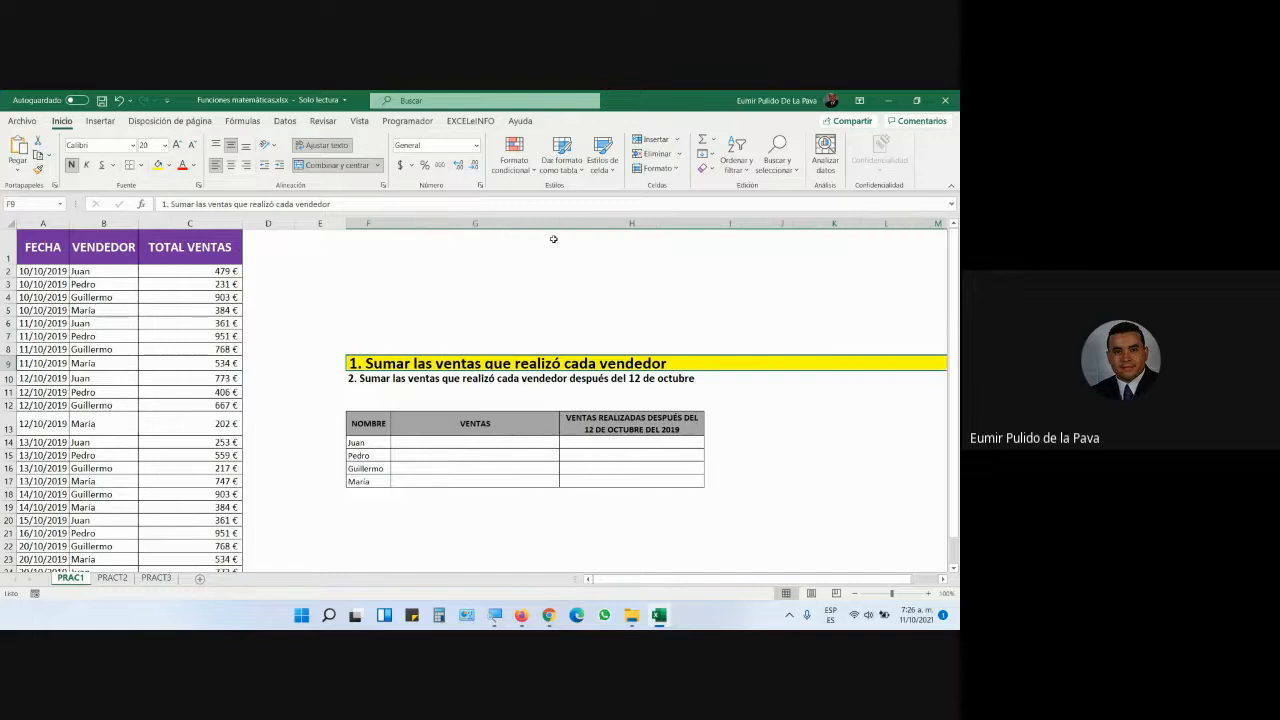
left_click_drag(467, 441, 468, 481)
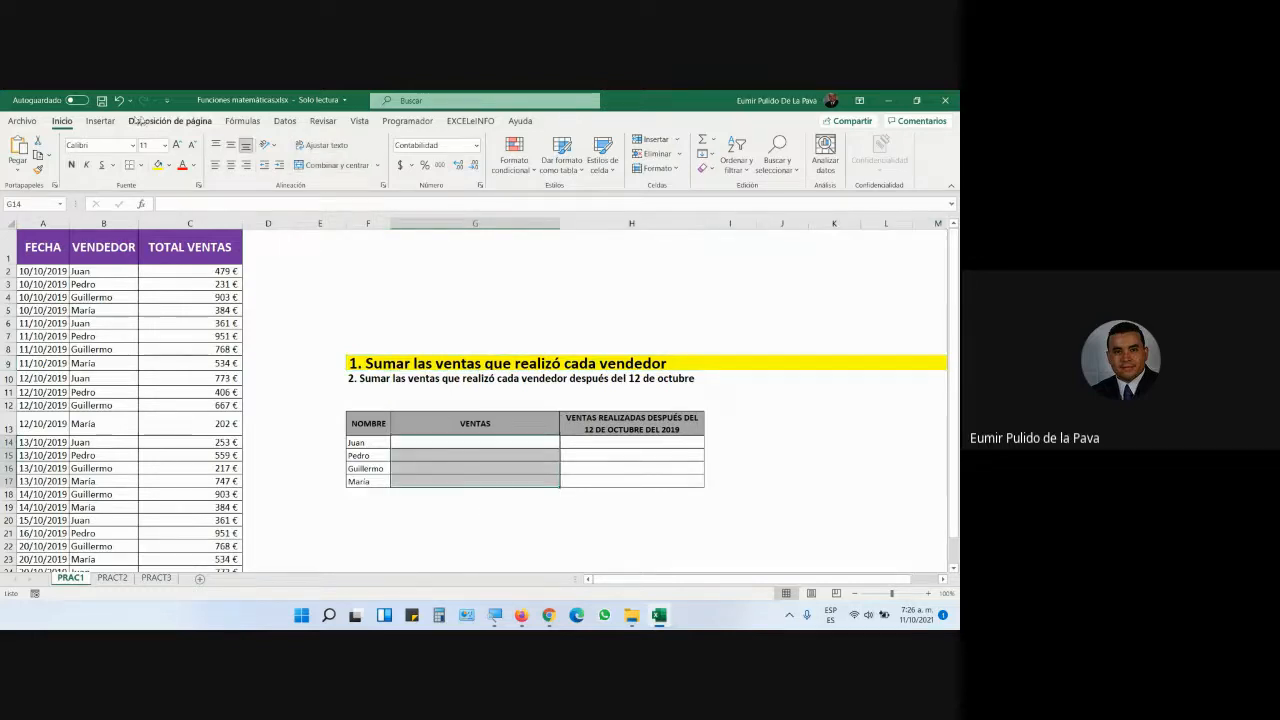
left_click(177, 145)
left_click(177, 145)
left_click(177, 145)
left_click(177, 145)
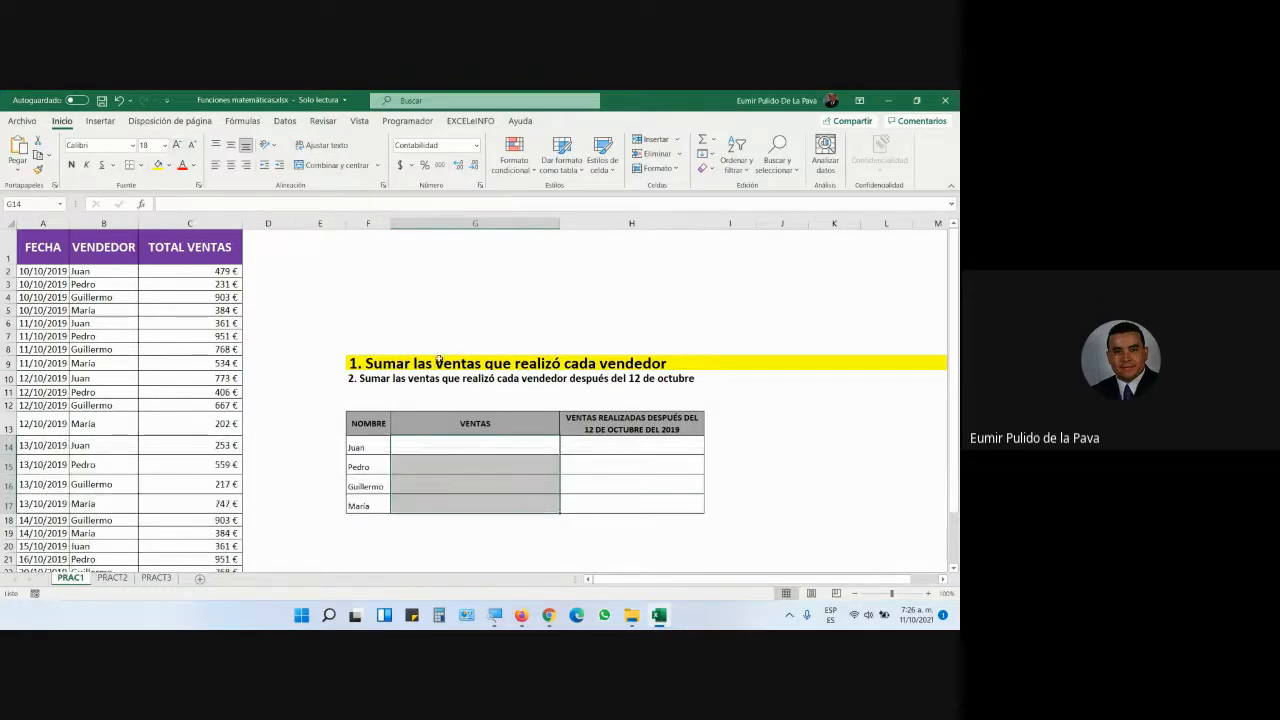
scroll(100, 360, "down", 12)
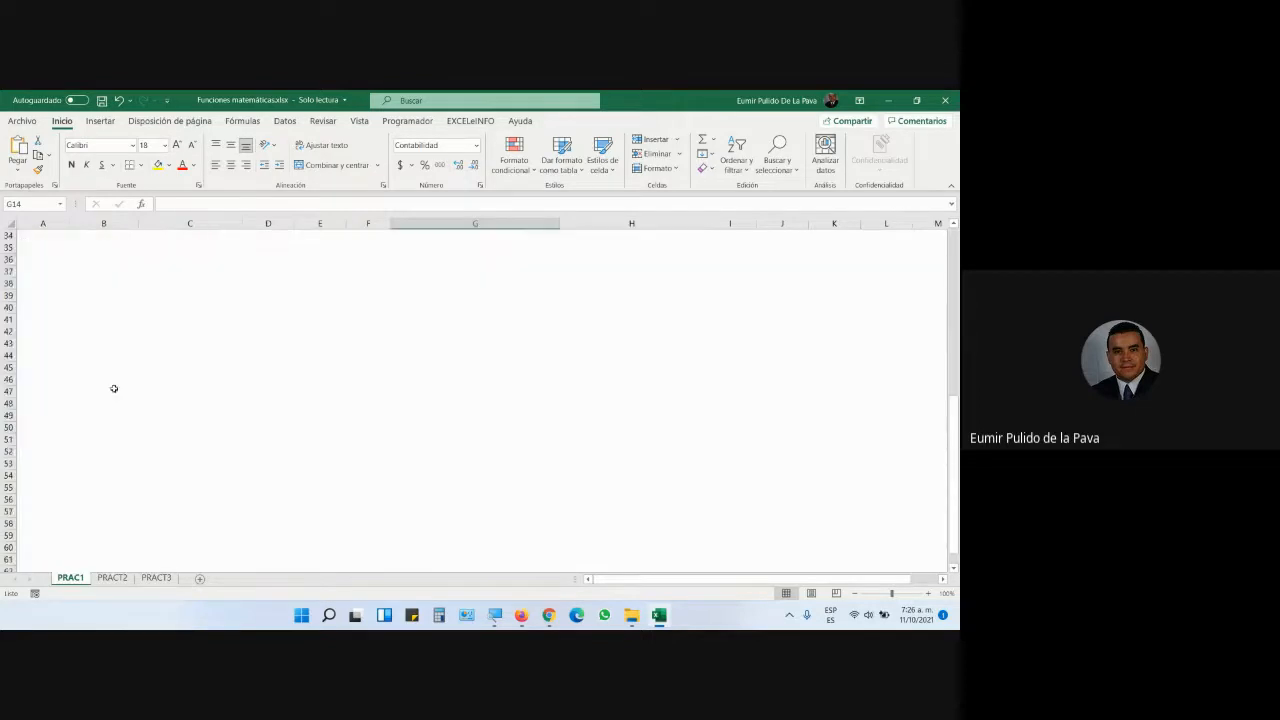
scroll(112, 390, "up", 8)
scroll(113, 393, "up", 5)
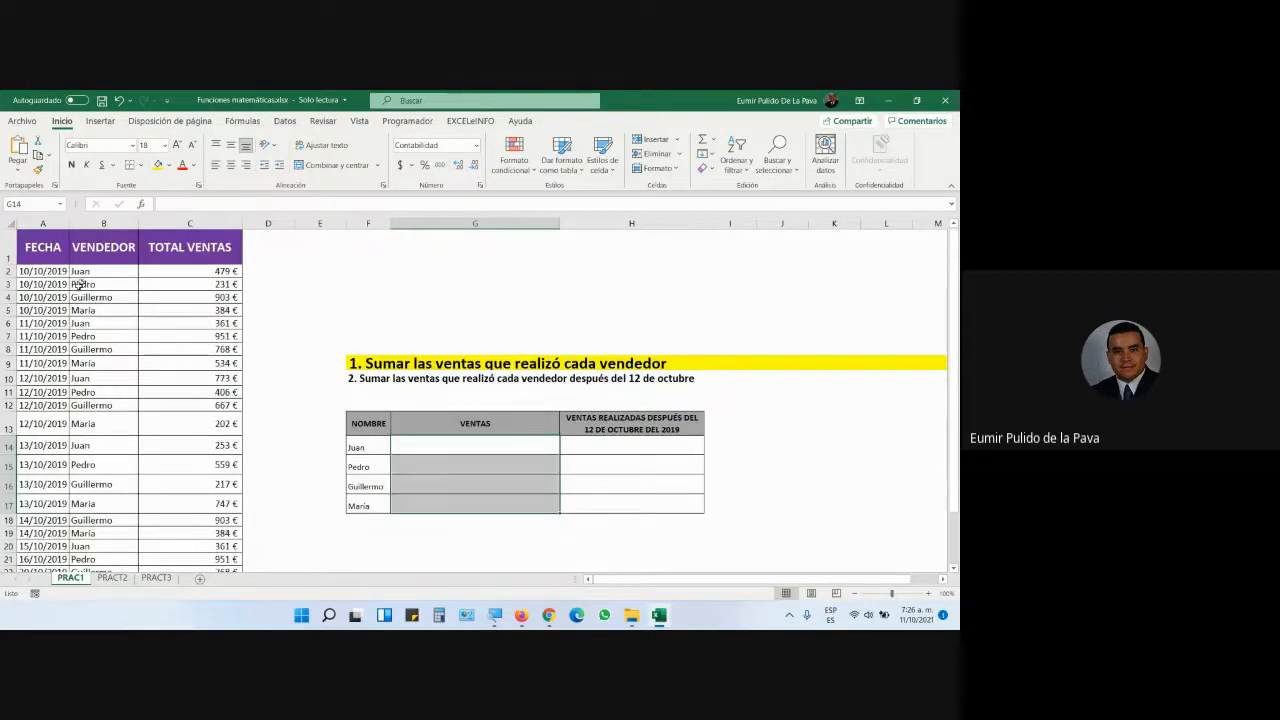
- Select the seller names F14:F17 and Juan's cell G14, then switch to Google Meet
left_click(422, 451)
left_click_drag(369, 446, 372, 505)
left_click(474, 445)
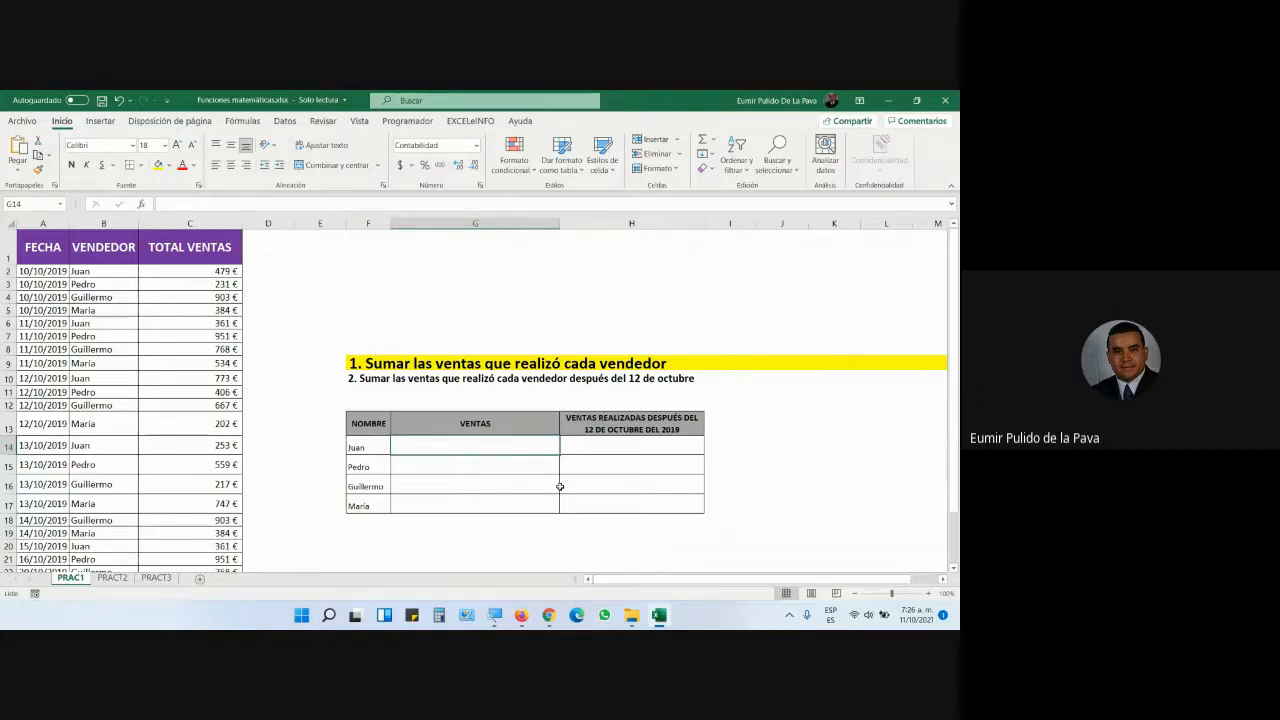
mouse_move(549, 615)
left_click(533, 570)
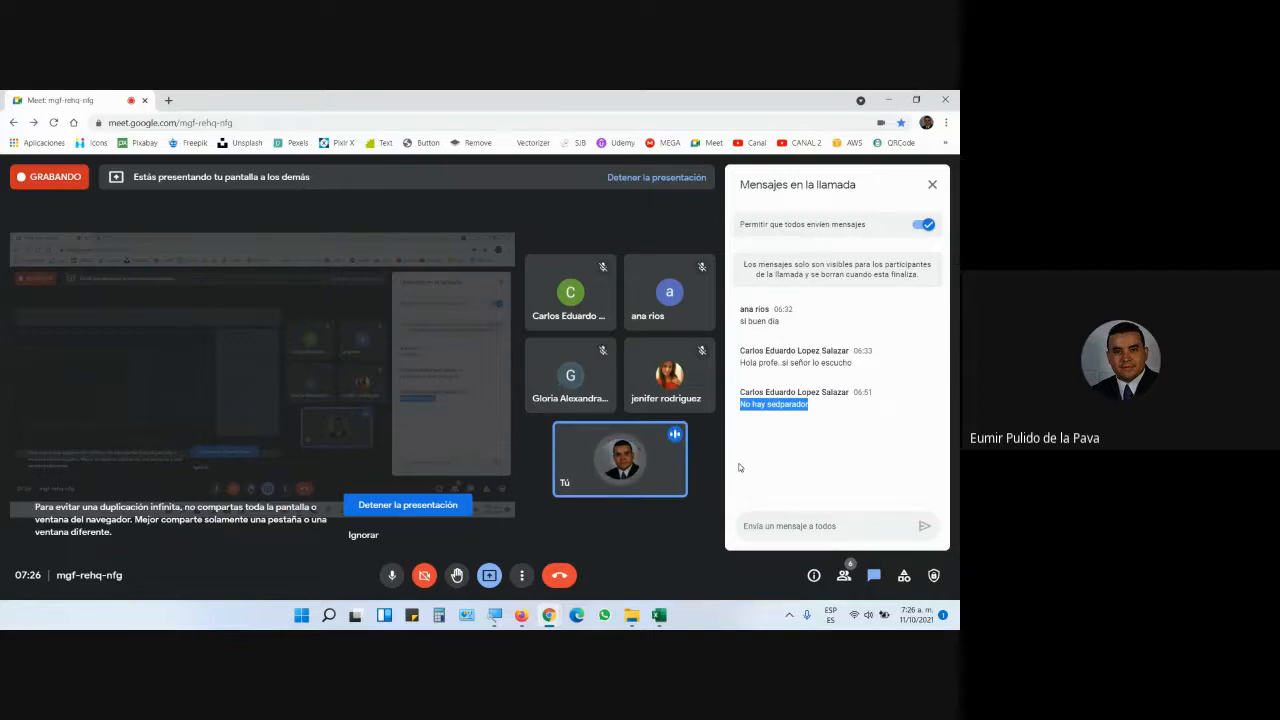
- Check the Google Meet chat, then return to the Funciones matemáticas workbook
key("alt+Tab")
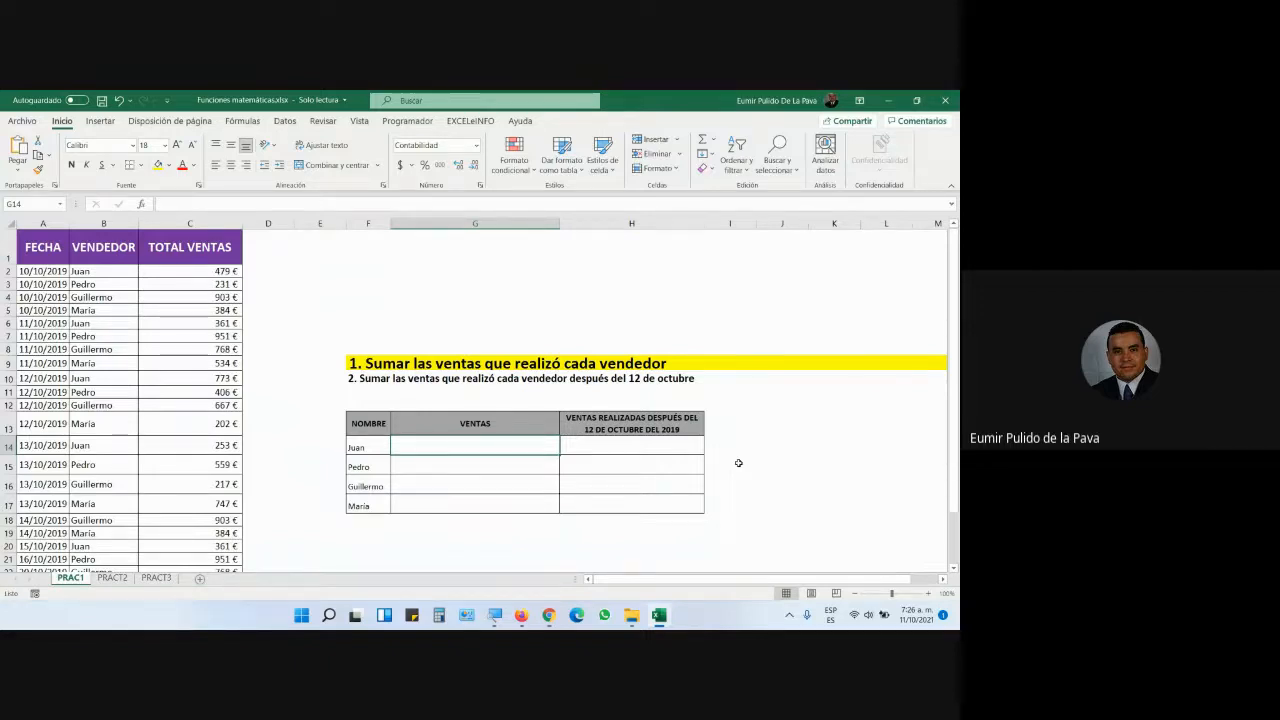
key("alt+Tab")
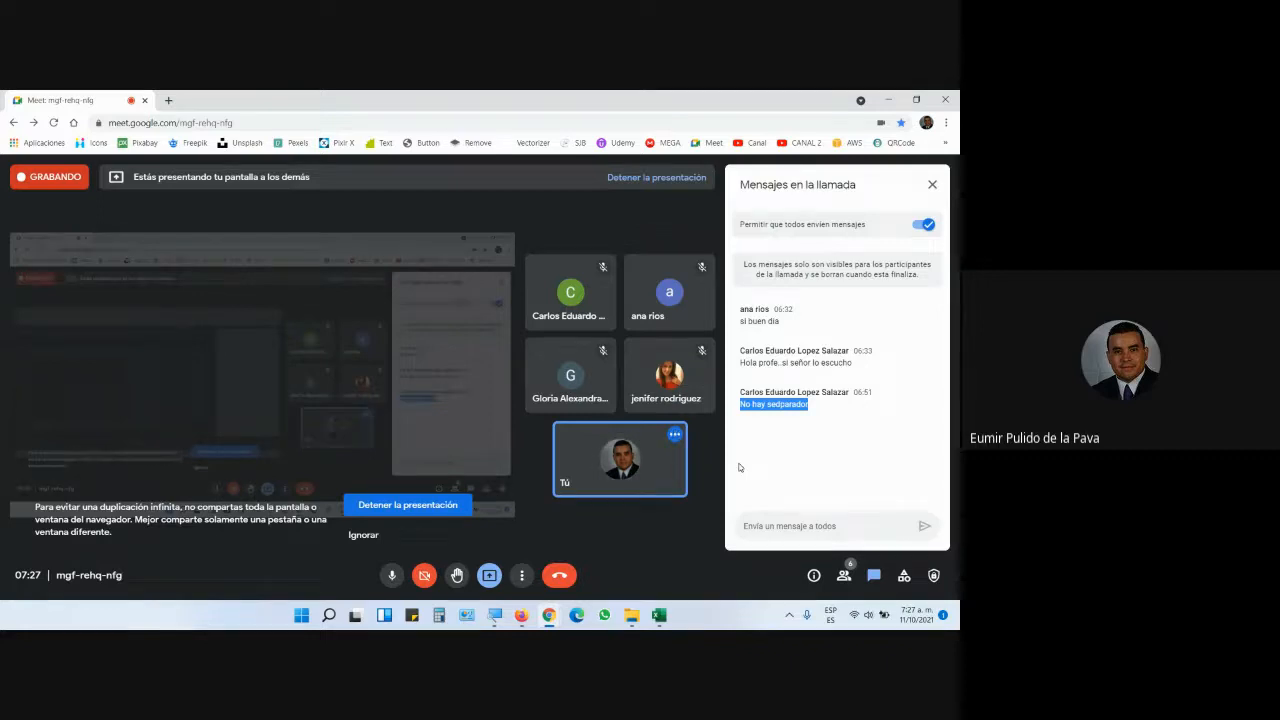
key("alt+Tab")
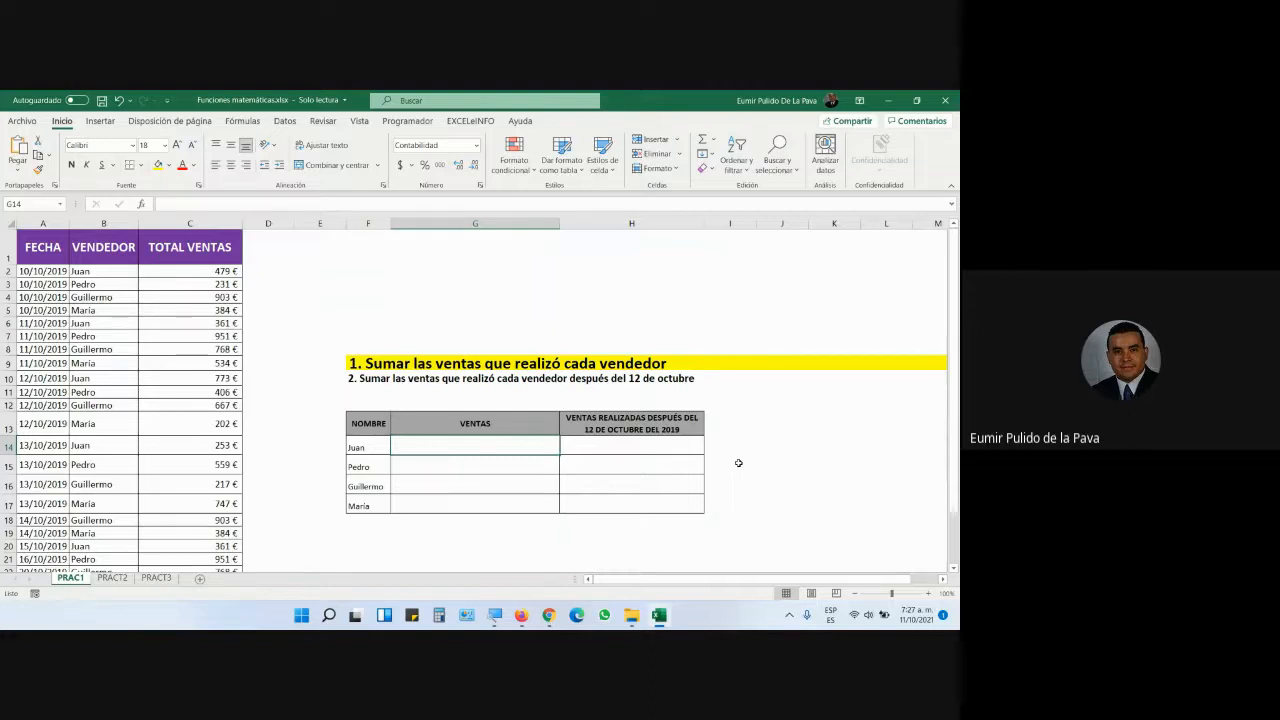
- Type =SUMA in G14, move to SUMAR.SI in the suggestions, and magnify the screen to 200%
key("alt+Tab")
key("alt+Tab")
type("=SU")
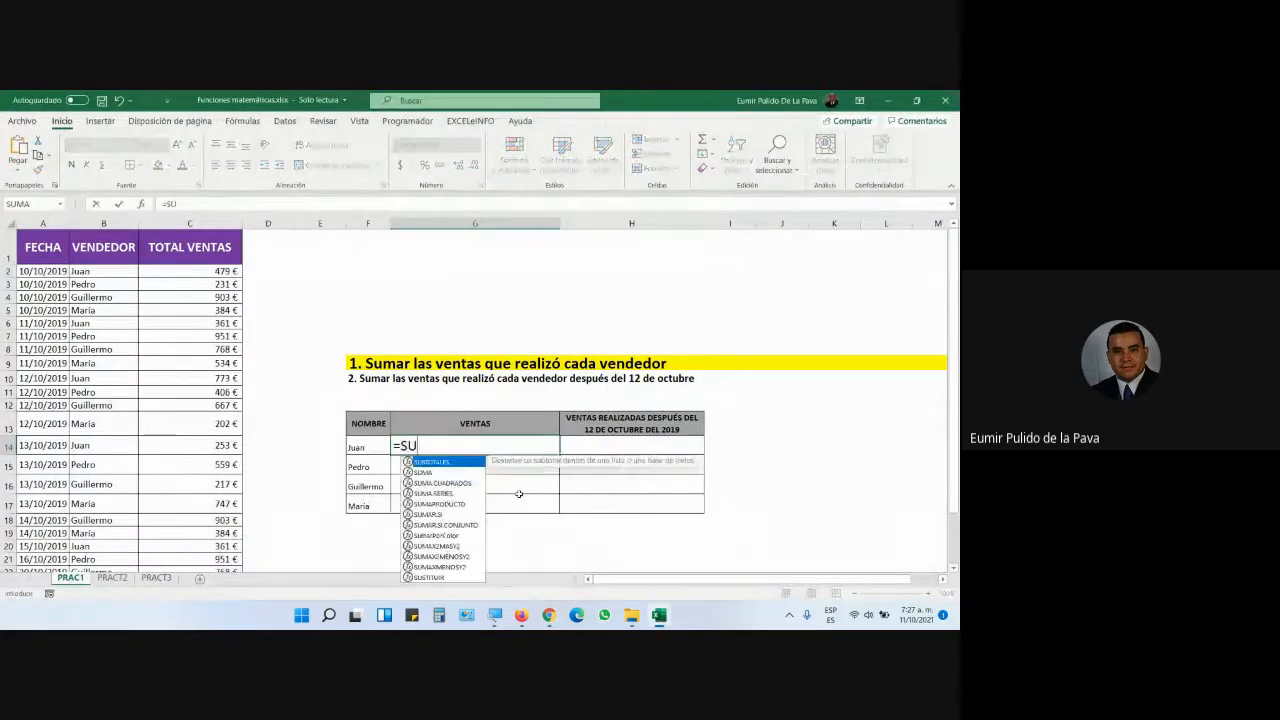
type("MA")
key("Down")
key("Down")
key("Down")
key("Down")
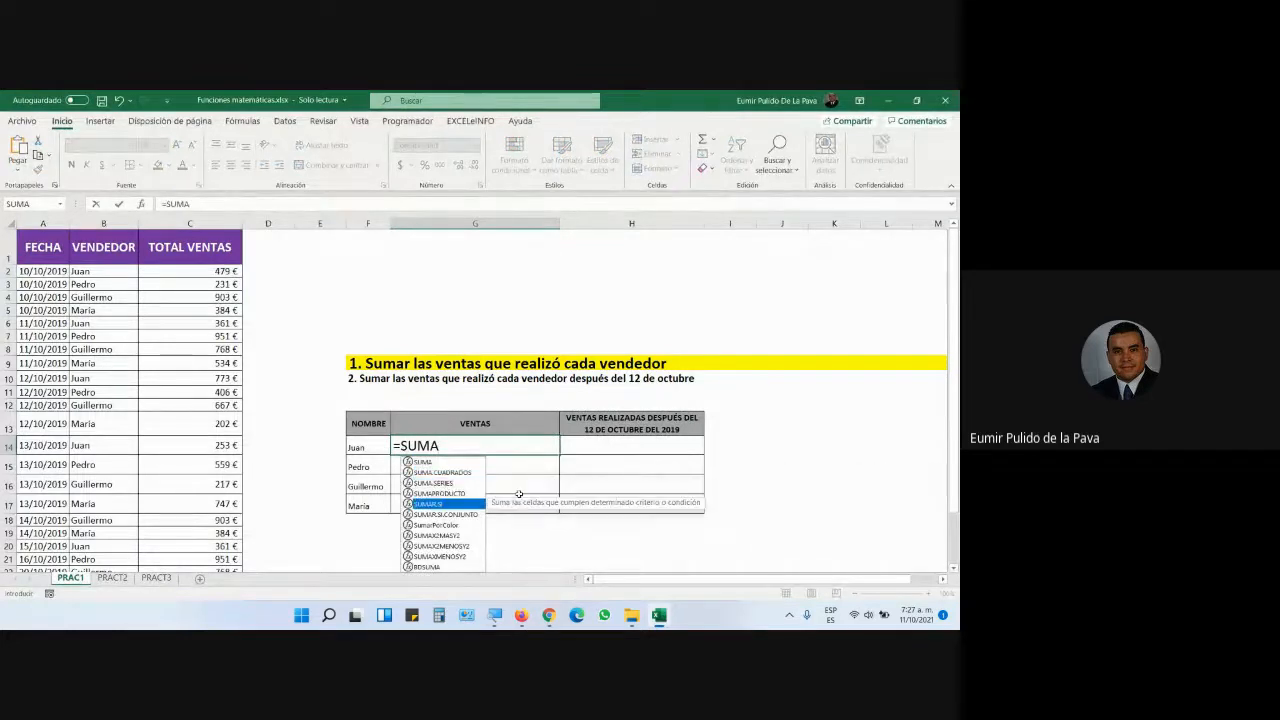
key("super+plus")
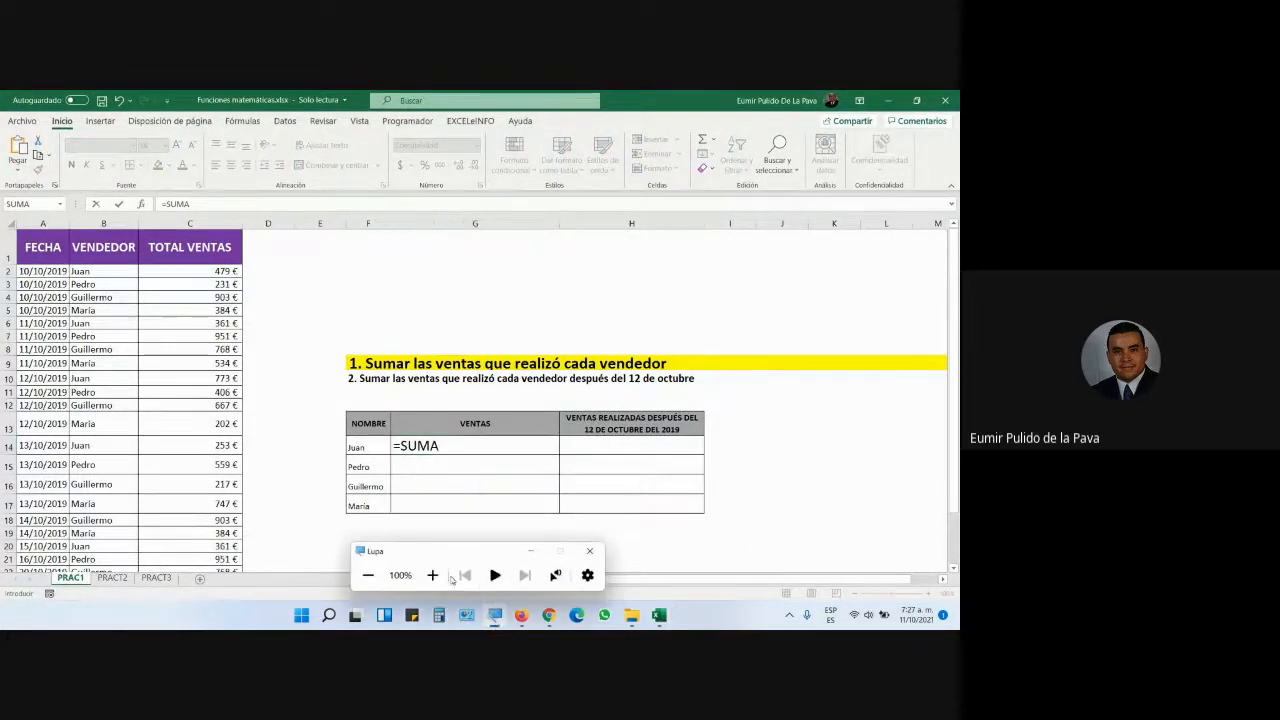
left_click(432, 575)
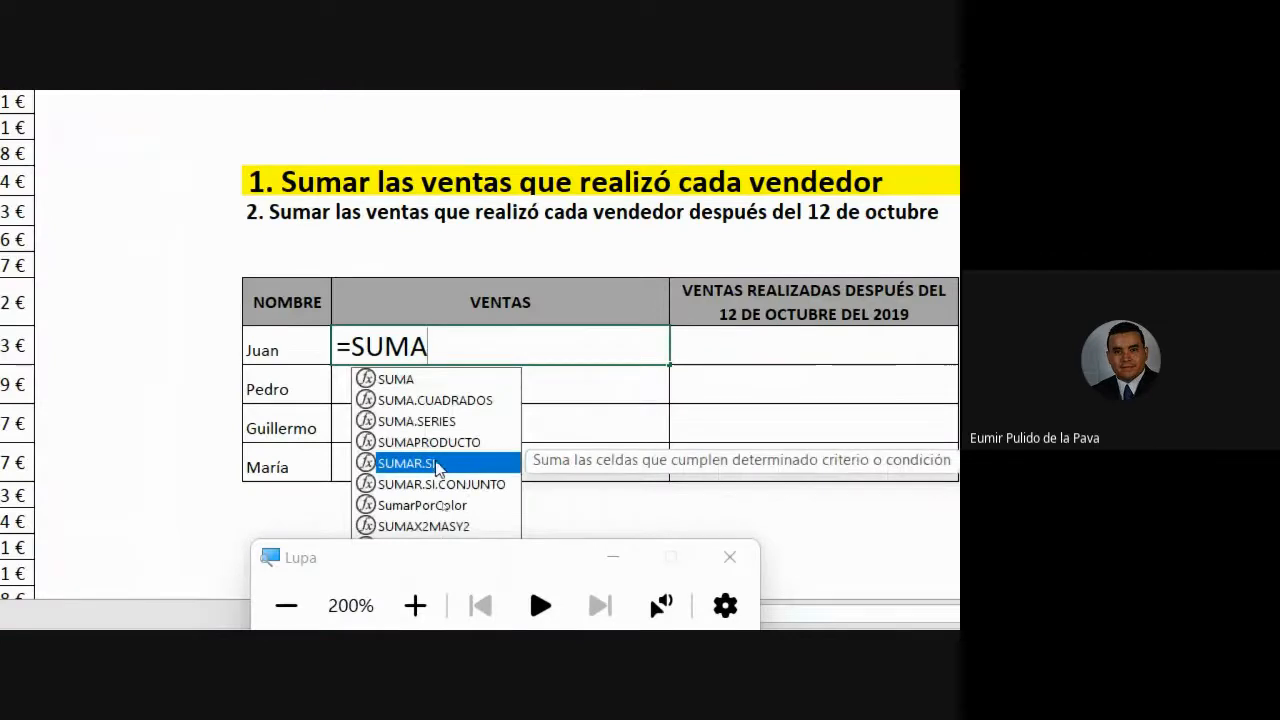
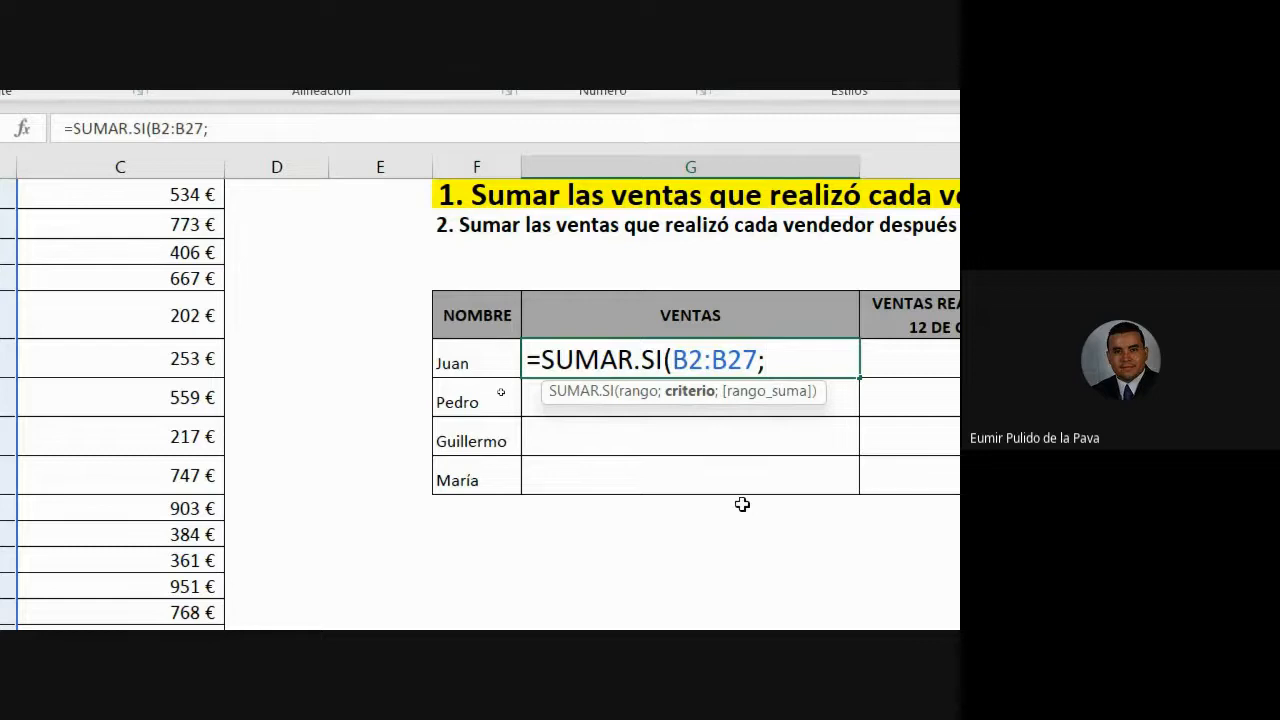
- Replace the JUAN criterion with "juan" and close the formula as =SUMAR.SI(B2:B27;"juan")
type("\"JUAN\"")
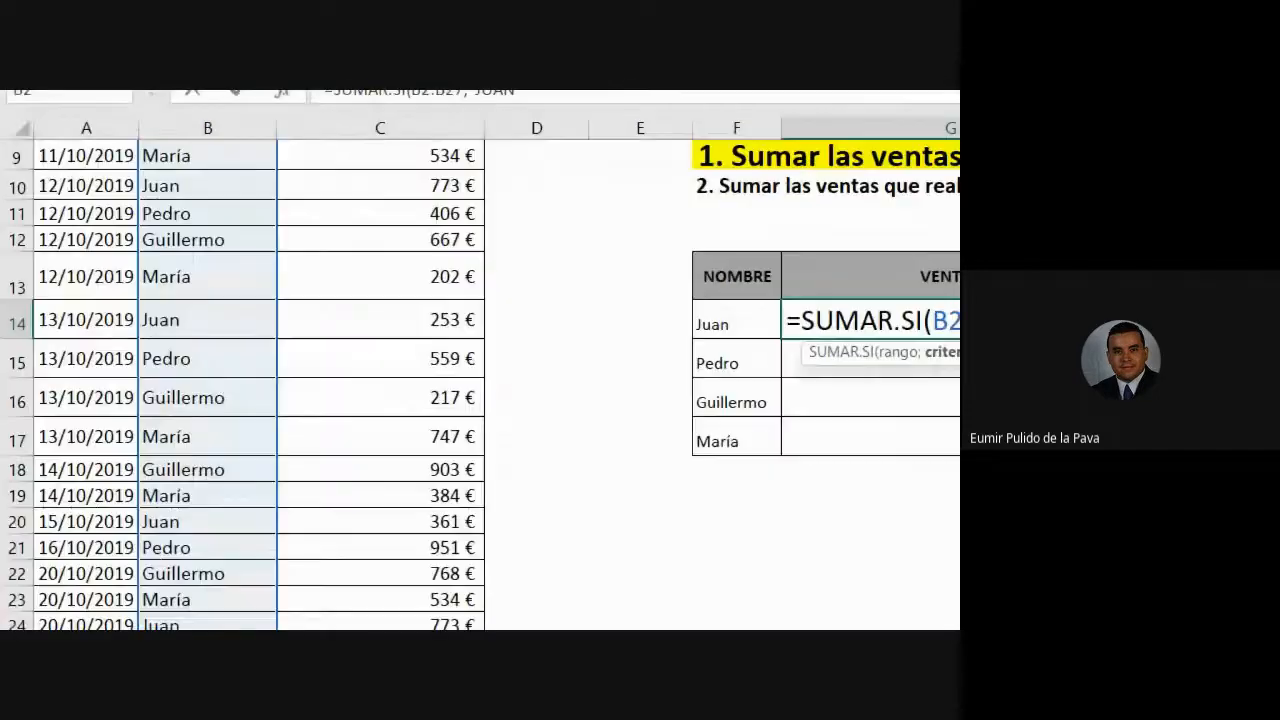
scroll(293, 555, "up", 3)
scroll(280, 557, "down", 2)
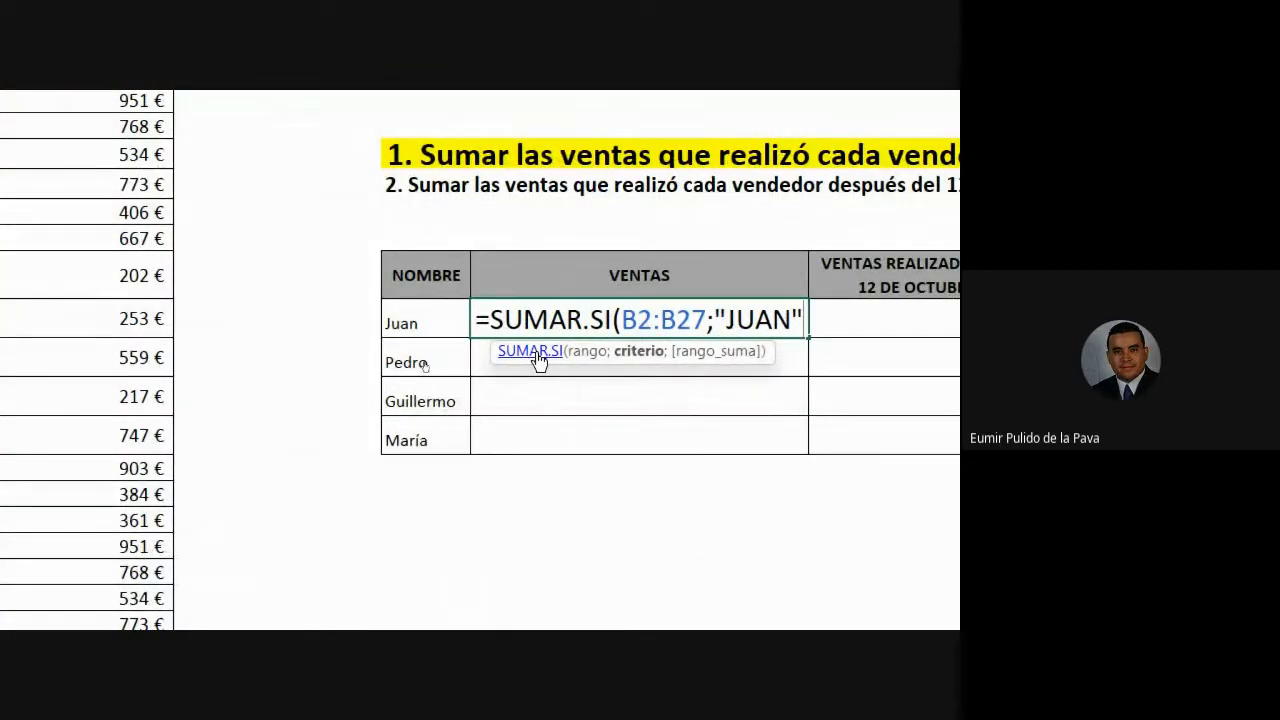
key("BackSpace")
key("BackSpace")
key("BackSpace")
key("BackSpace")
key("BackSpace")
type("juan\"")
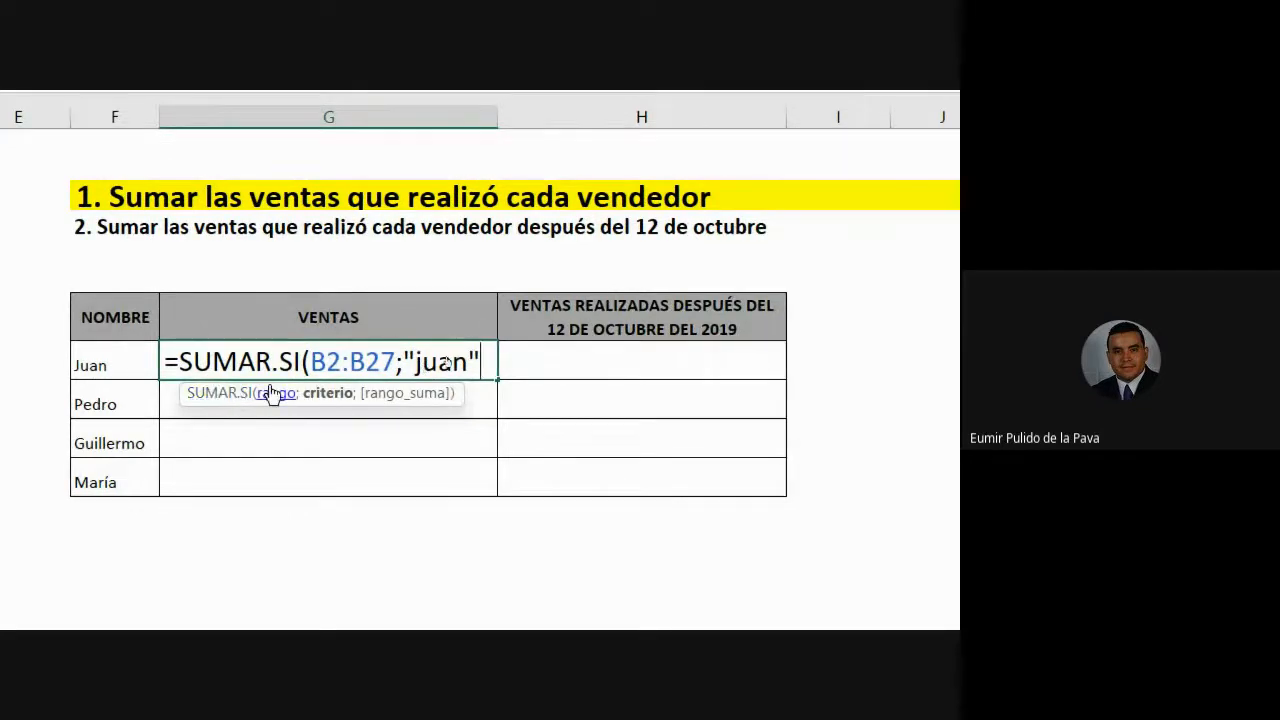
left_click_drag(310, 362, 395, 368)
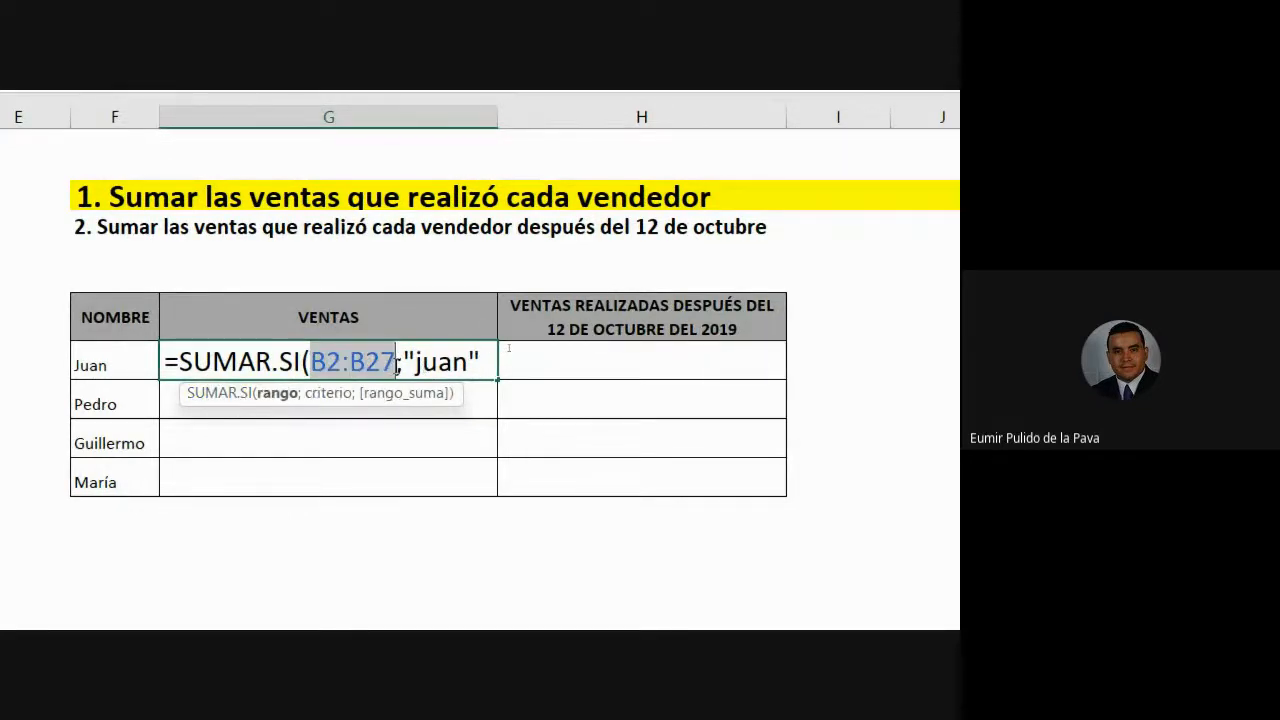
scroll(91, 277, "up", 2)
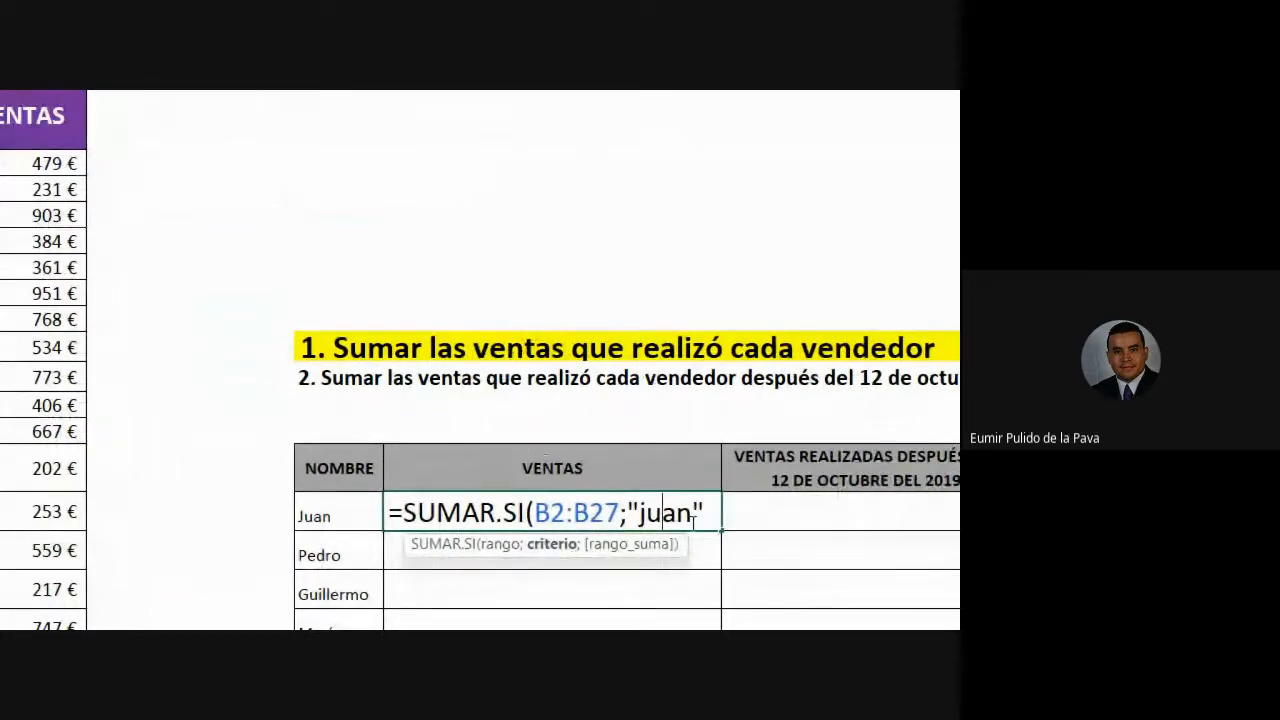
left_click(703, 515)
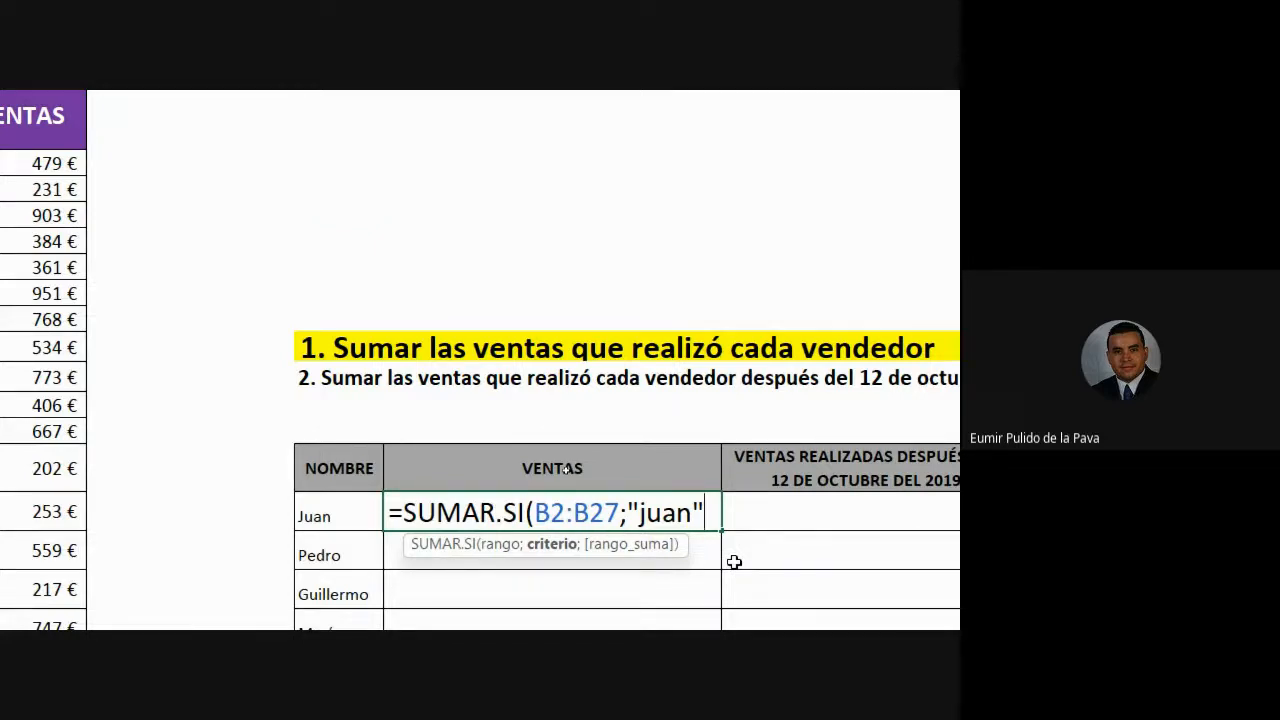
type(")")
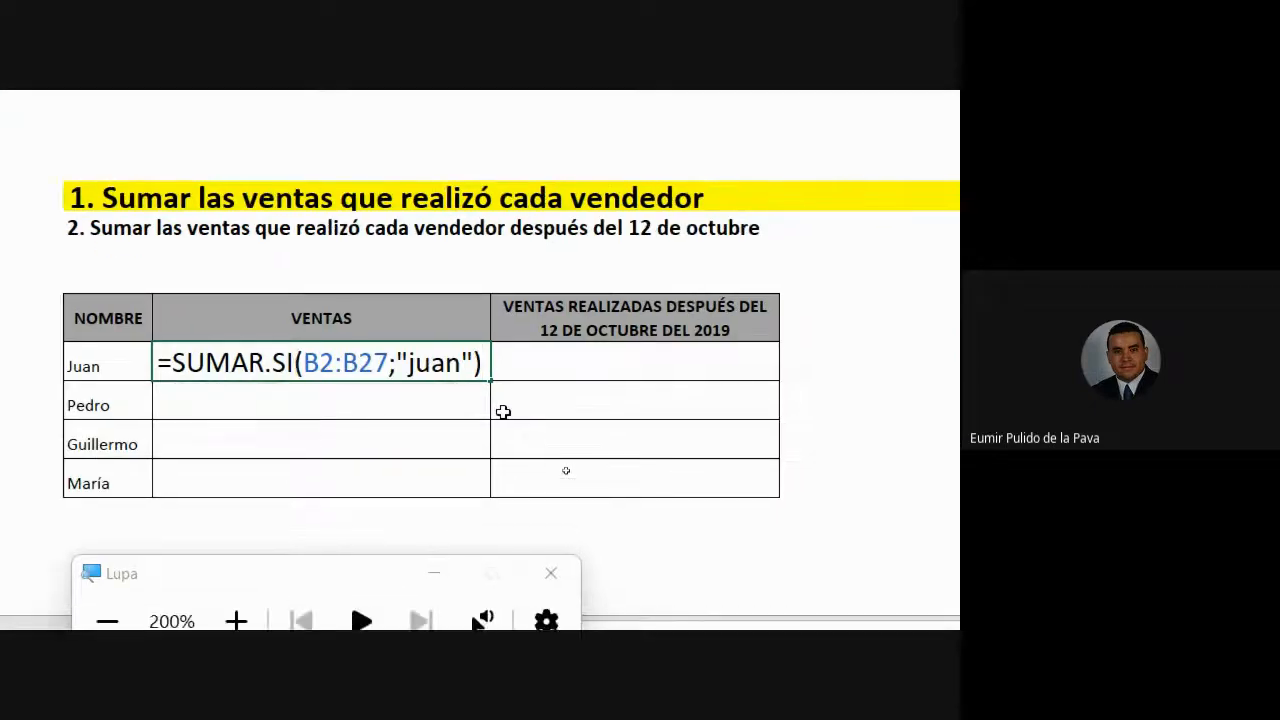
- Enter Juan's formula, then reopen it and add a semicolon after "juan" for a sum range
key("Return")
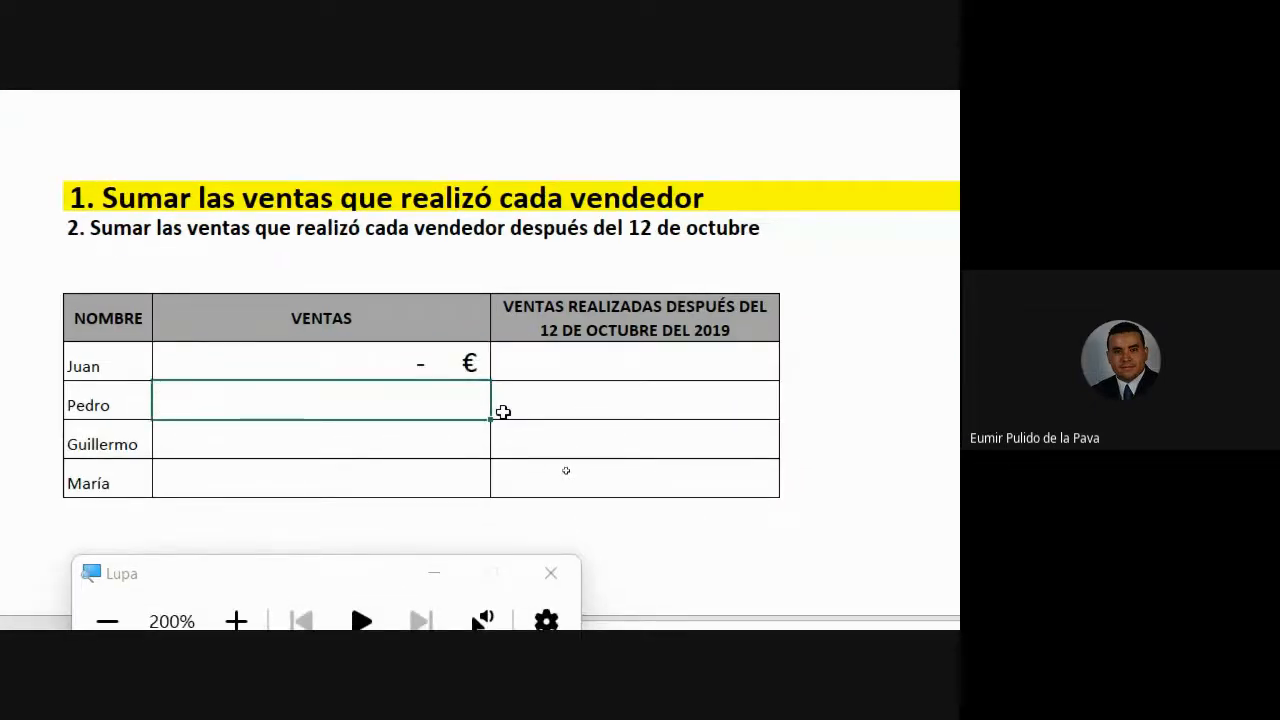
double_click(441, 352)
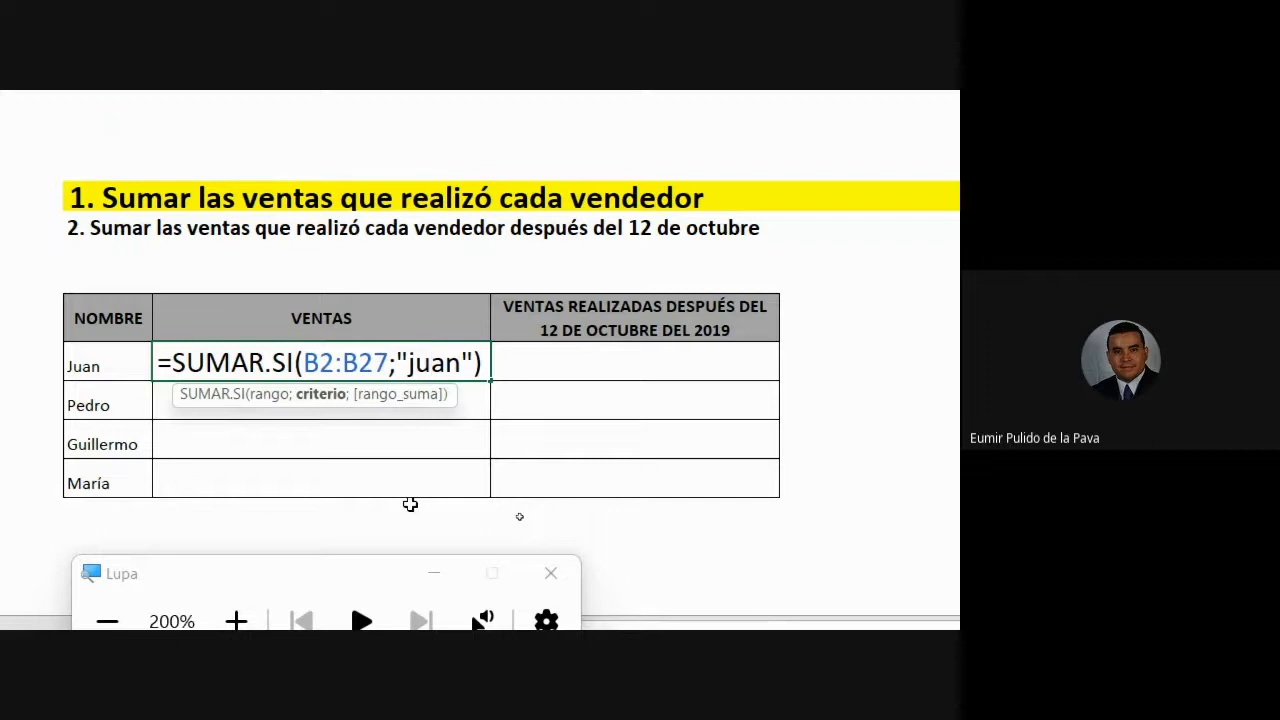
left_click_drag(303, 363, 471, 364)
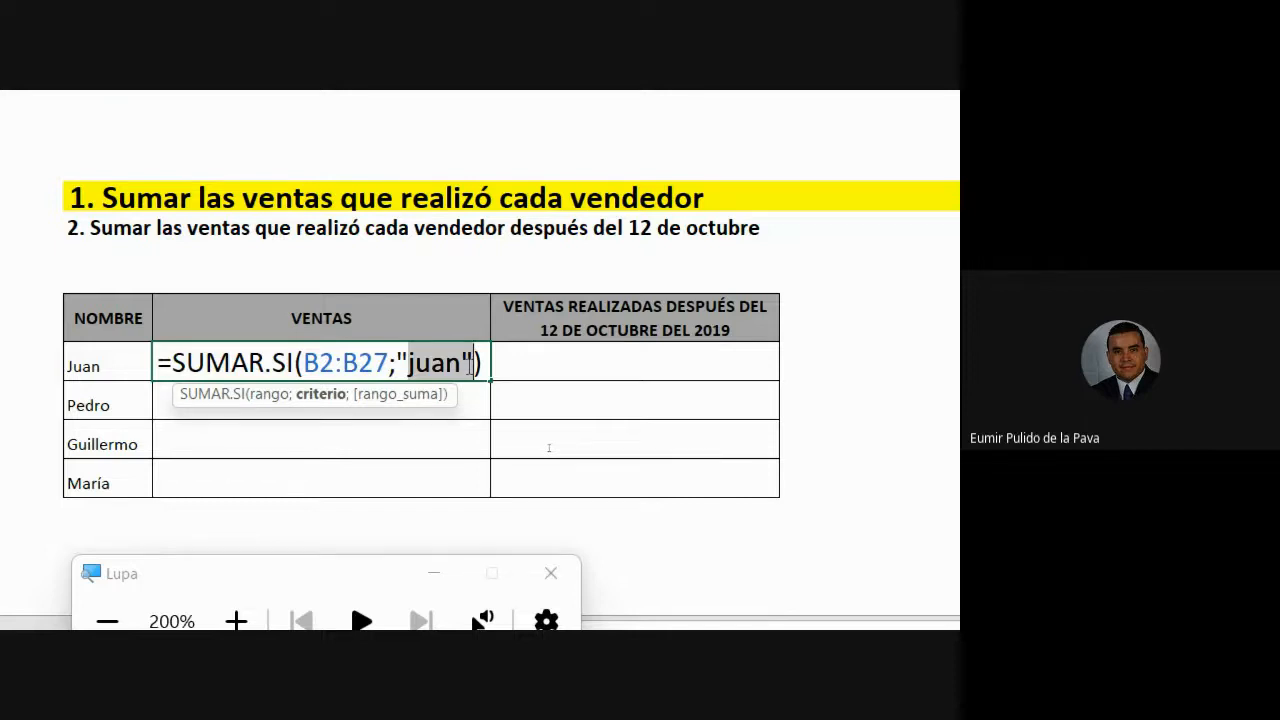
left_click(468, 366)
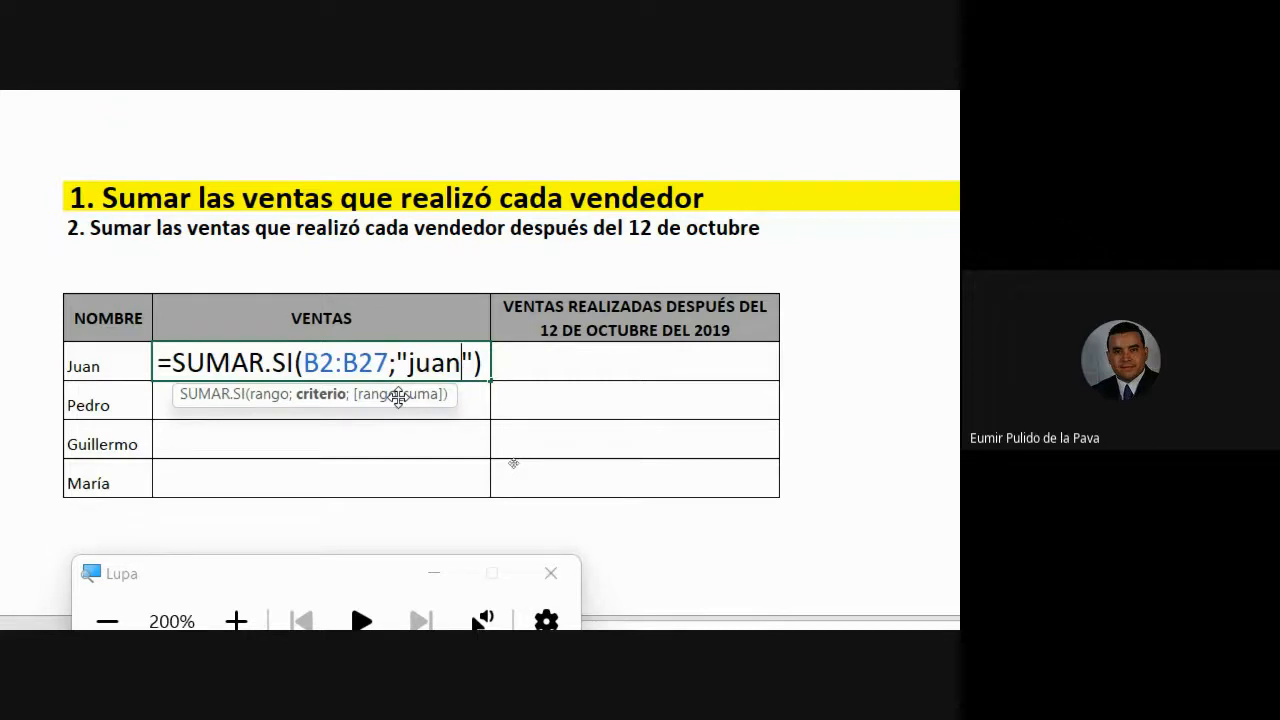
type(";")
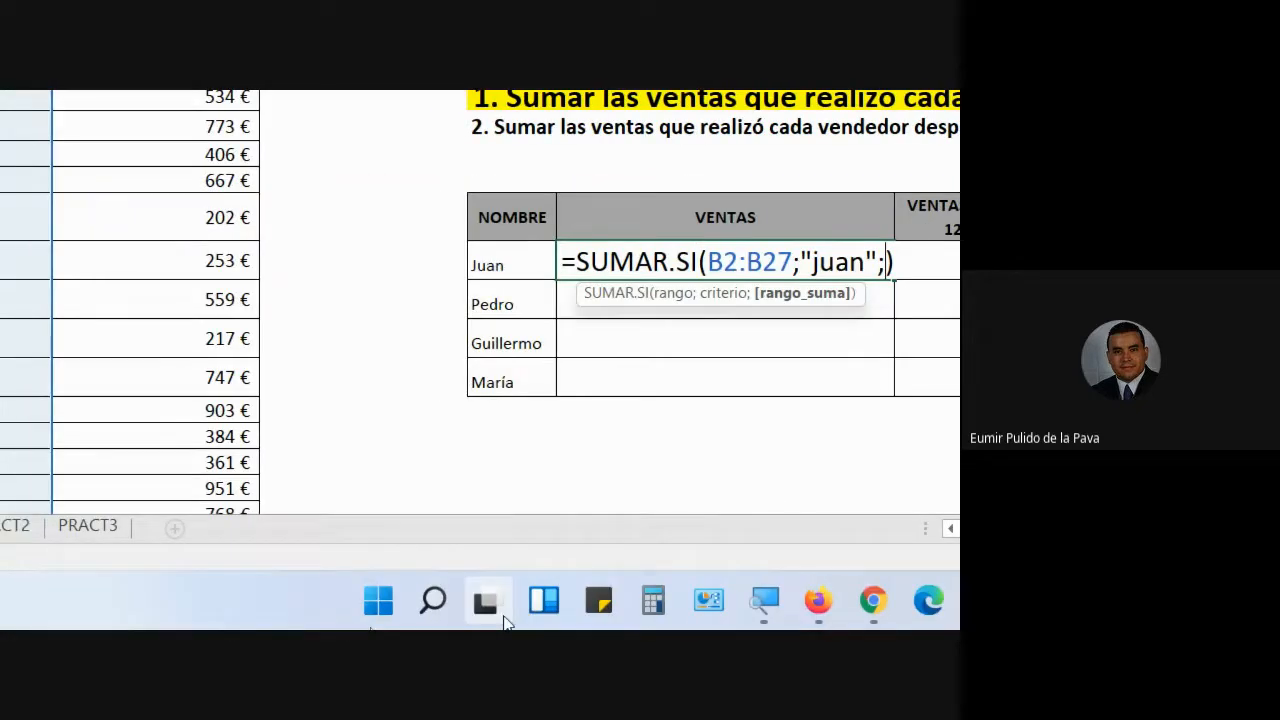
left_click(505, 562)
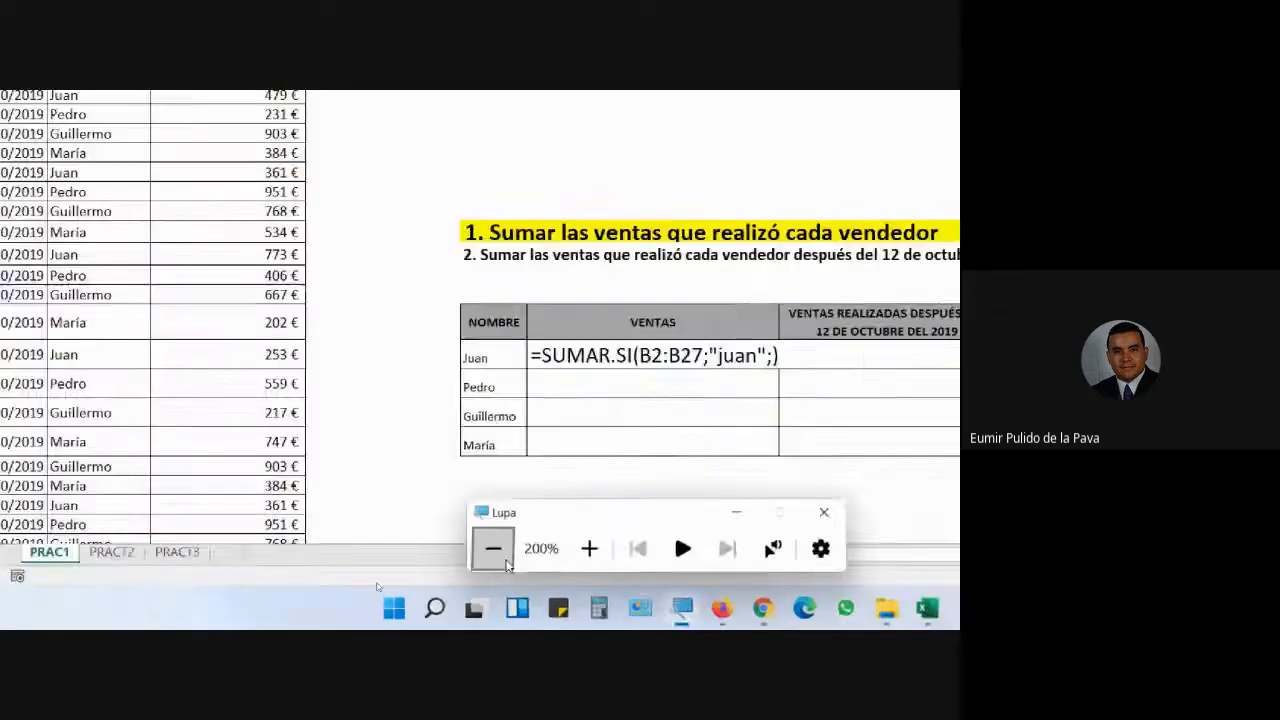
- Add C2:C27 as the sum range in Juan's formula and enlarge the screen with Magnifier
left_click(505, 562)
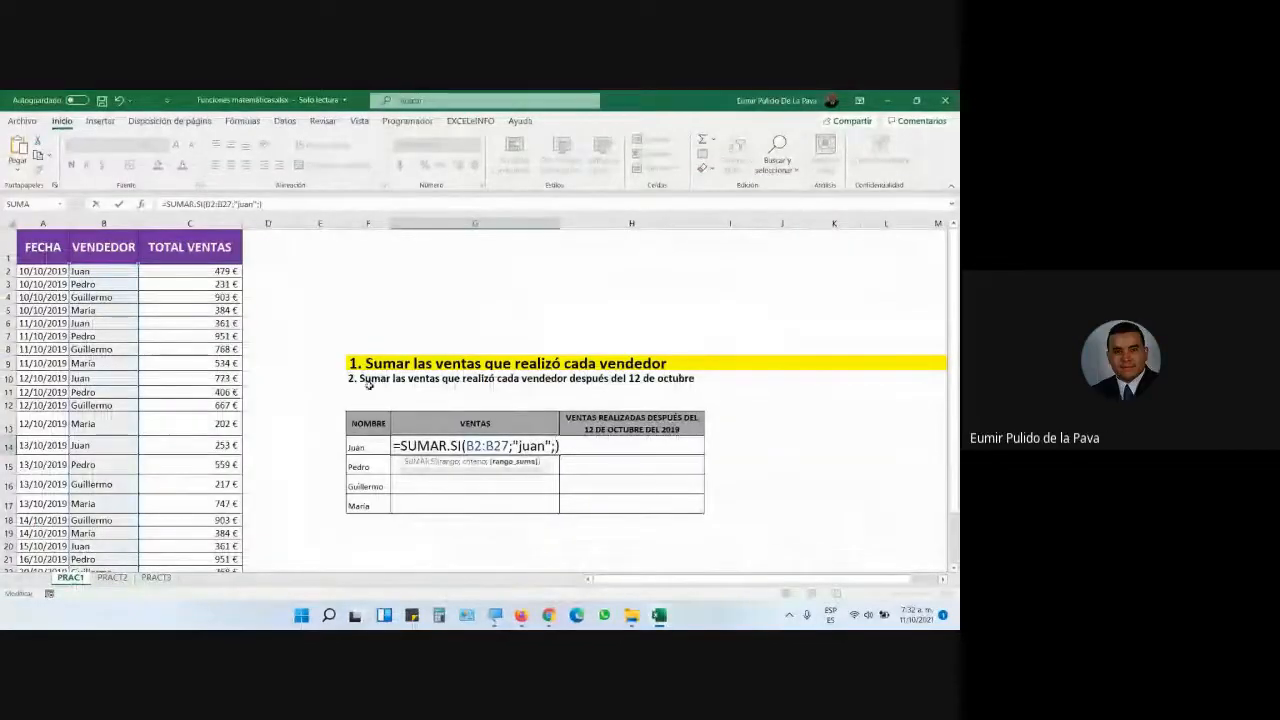
left_click_drag(212, 271, 197, 601)
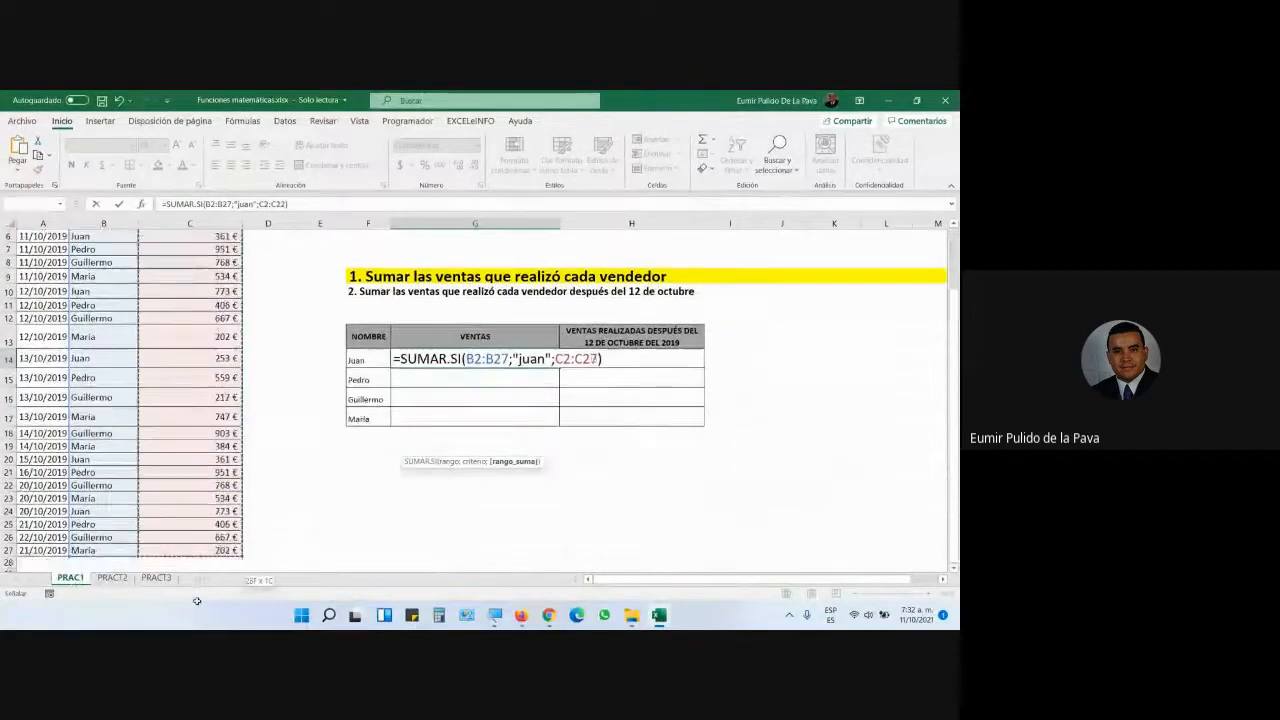
left_click_drag(198, 548, 198, 548)
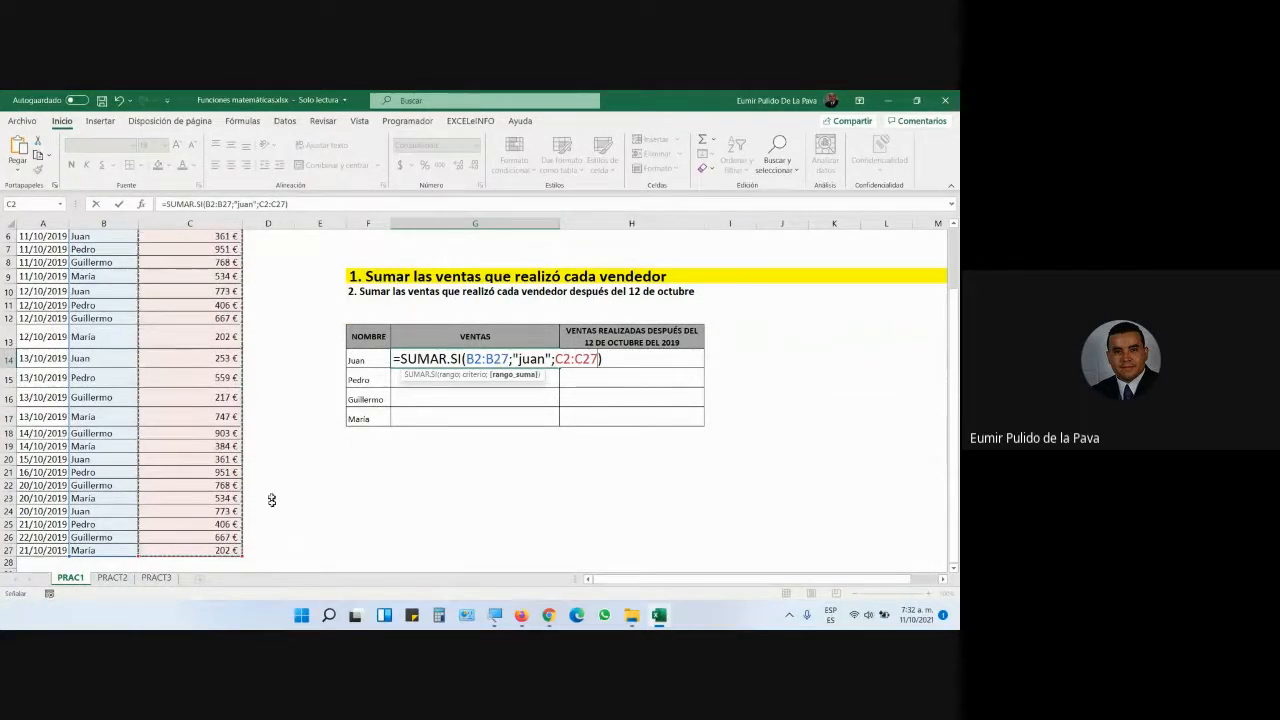
scroll(151, 411, "up", 2)
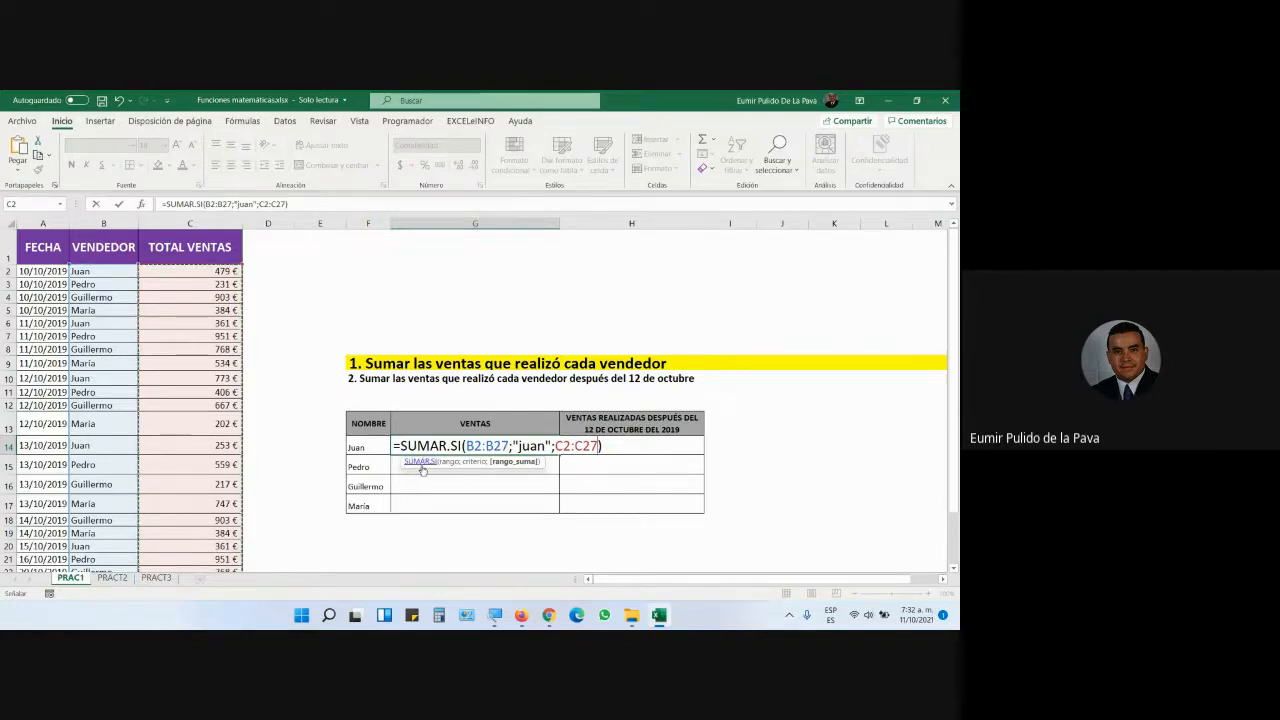
scroll(537, 390, "down", 1)
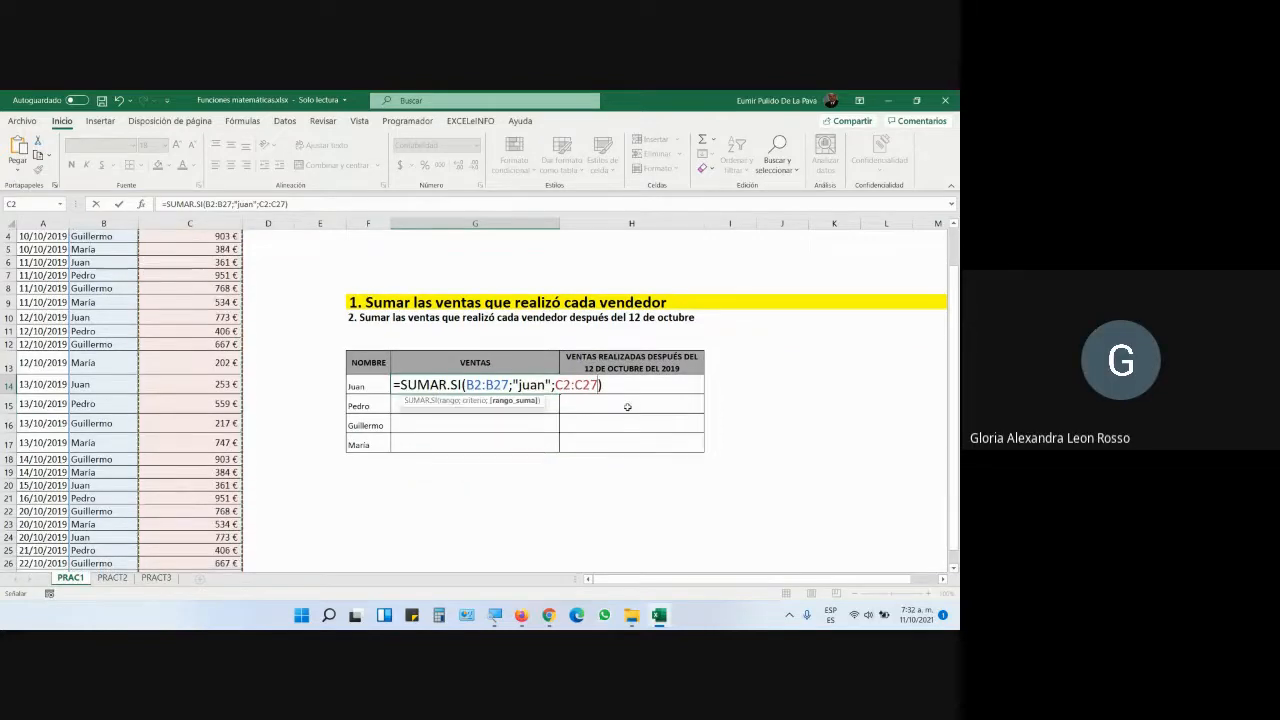
left_click(494, 615)
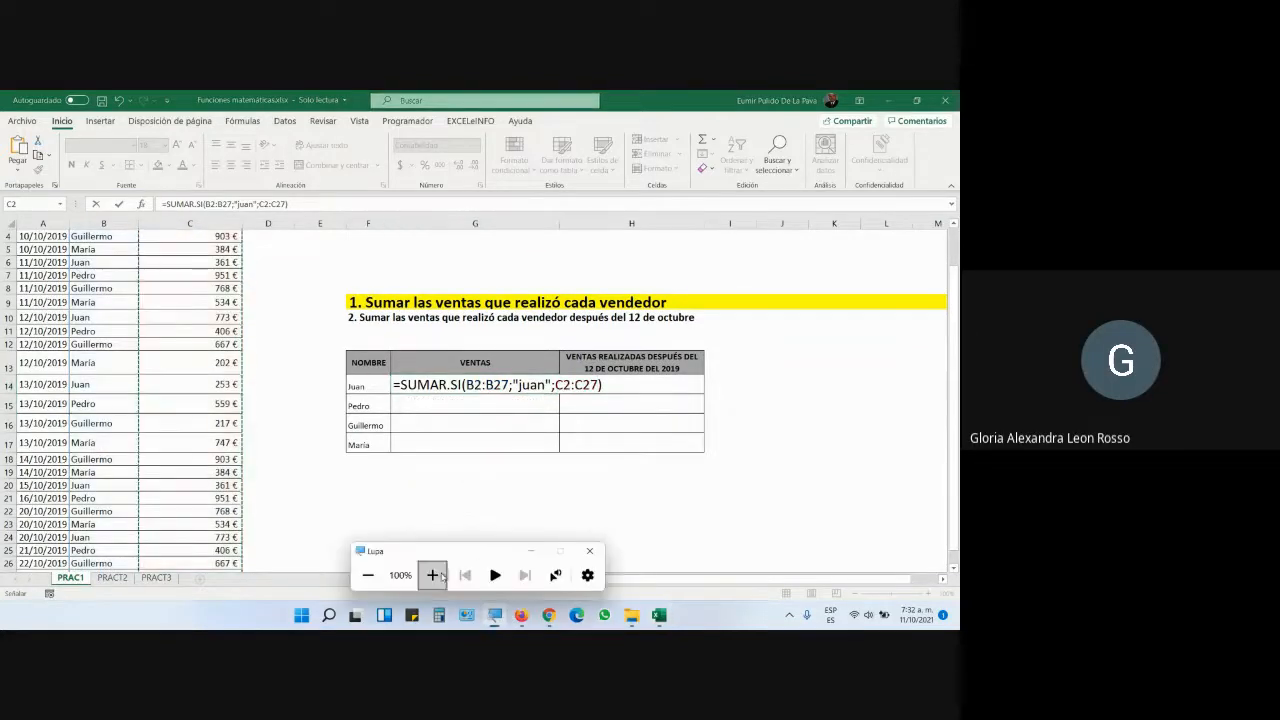
left_click(432, 575)
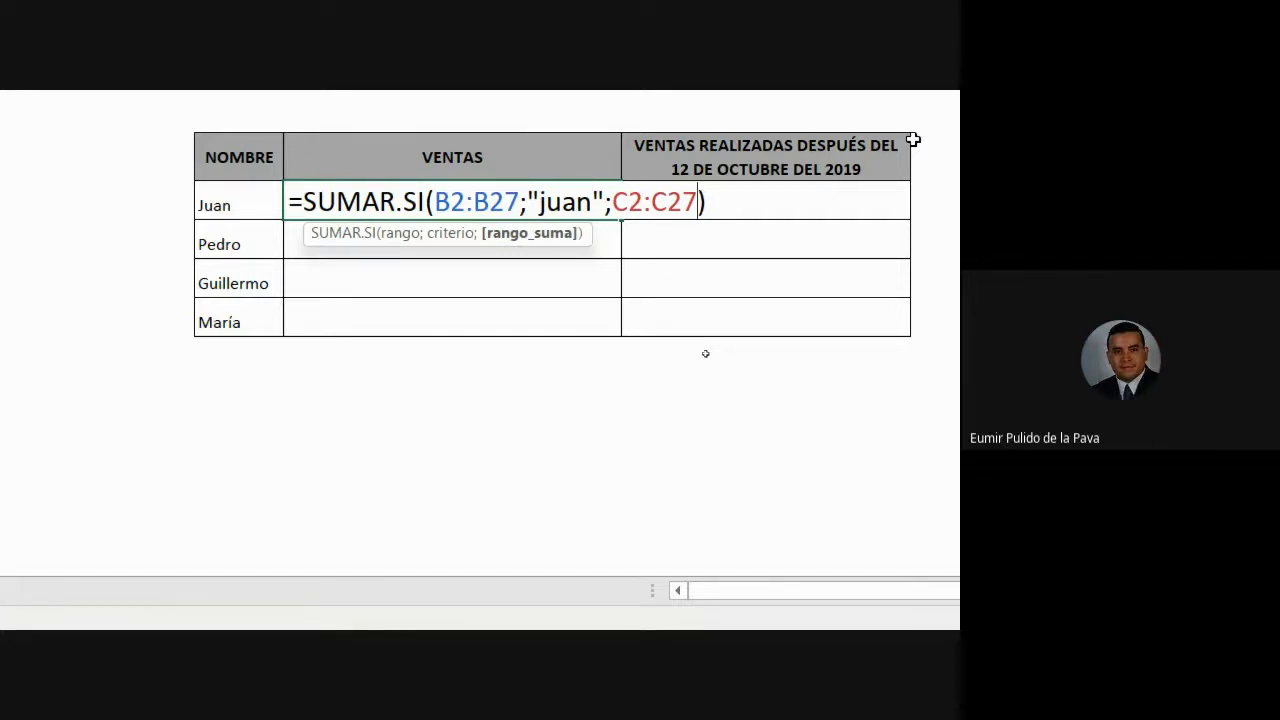
- Confirm Juan's 3.000 € total and fill the formula down to María's row
key("Return")
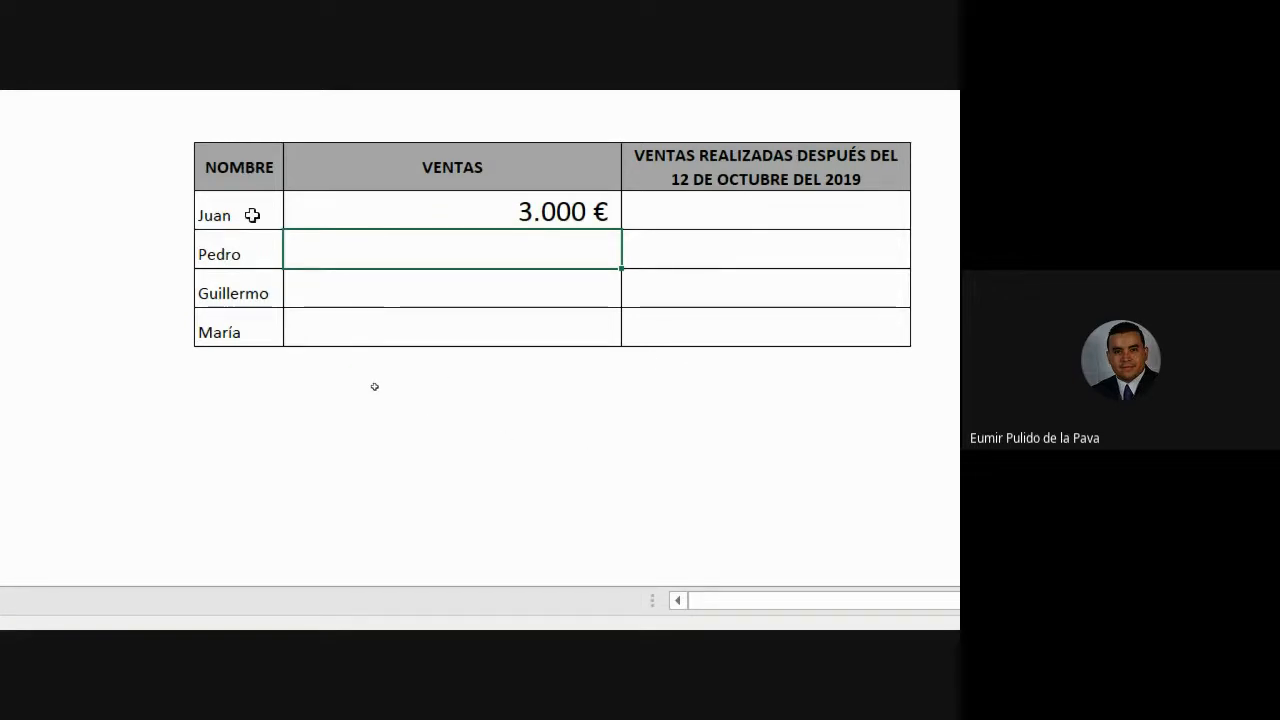
left_click_drag(251, 214, 237, 334)
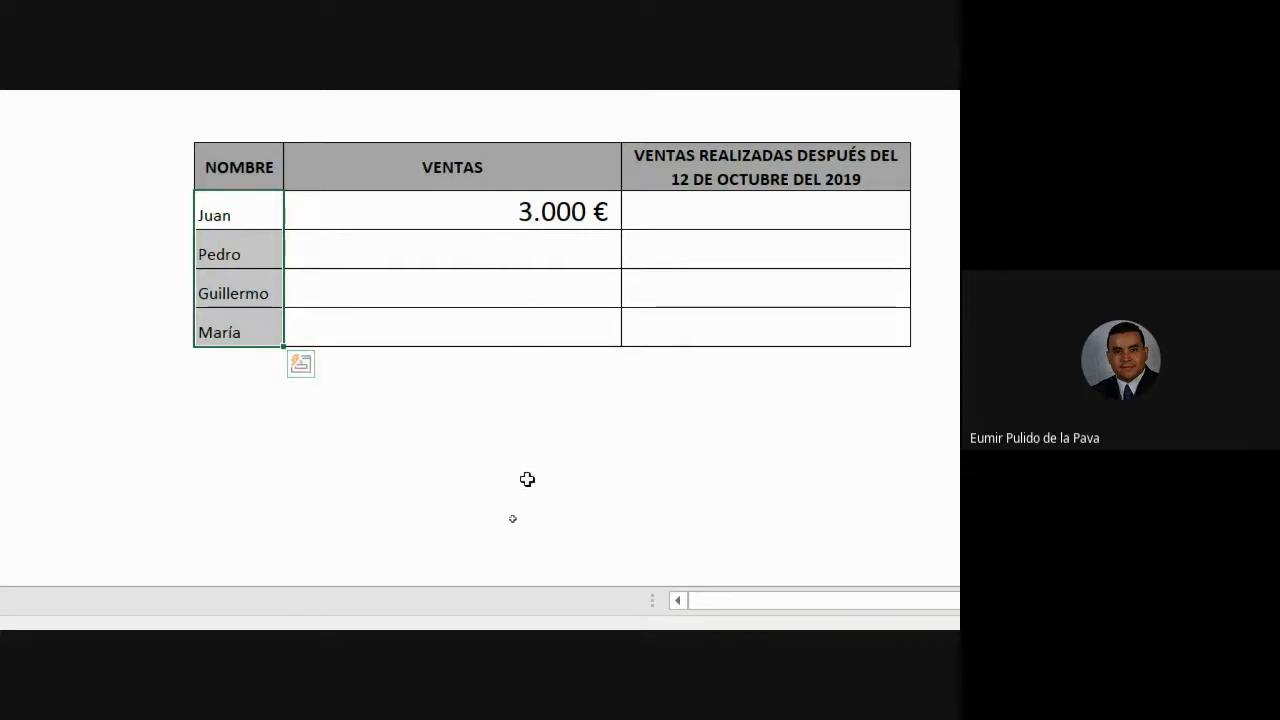
left_click(580, 212)
left_click_drag(621, 230, 606, 336)
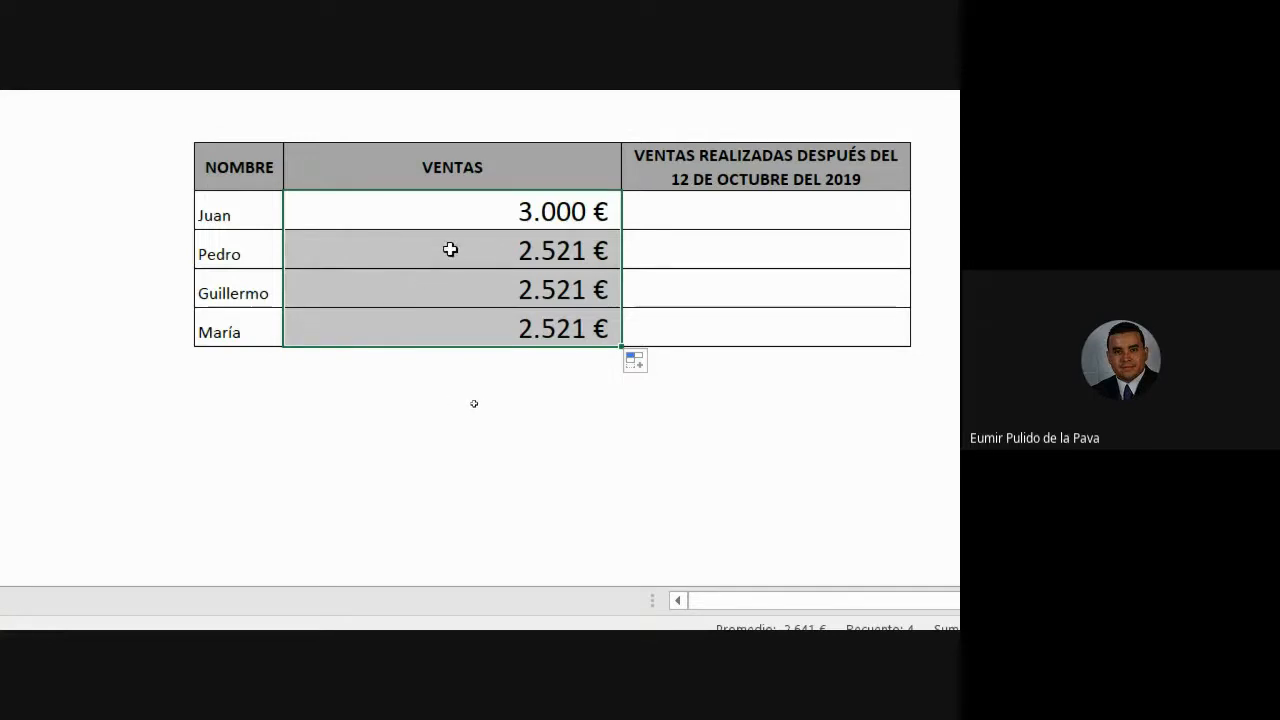
- Inspect Pedro's and María's formulas to see the shifted ranges B3:B28 and B5:B30
left_click(450, 249)
double_click(450, 250)
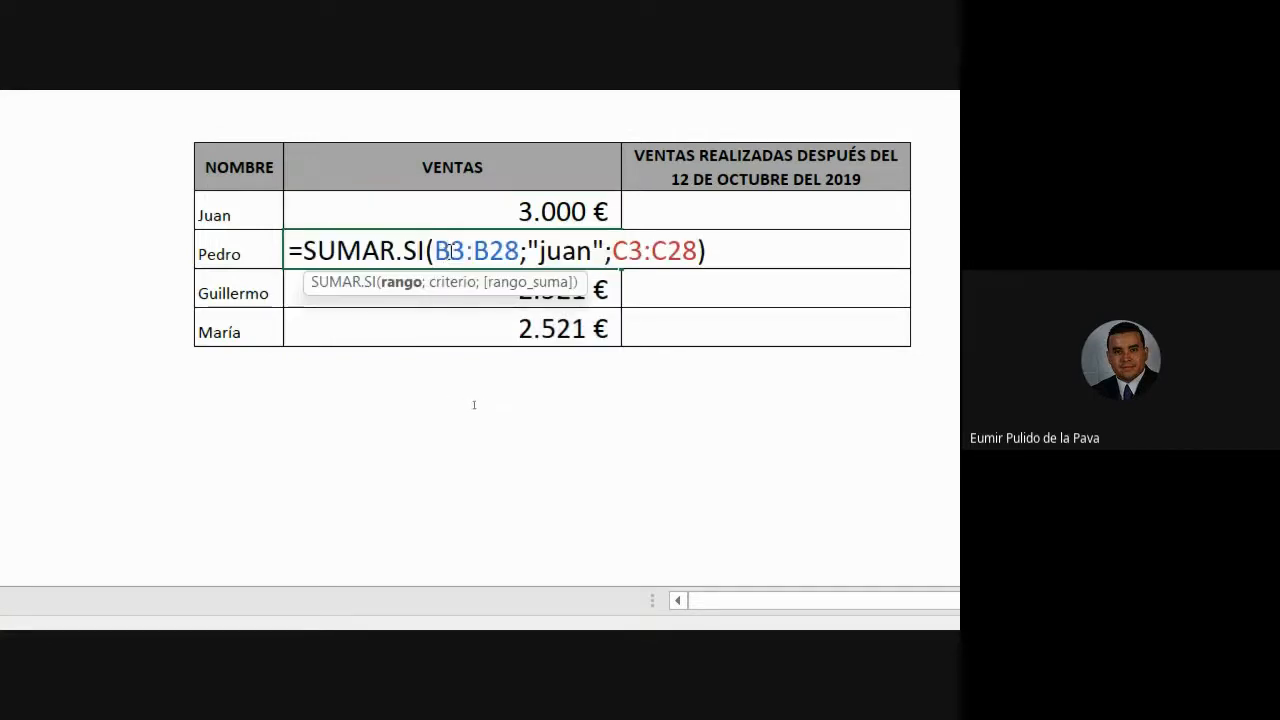
left_click_drag(435, 250, 519, 250)
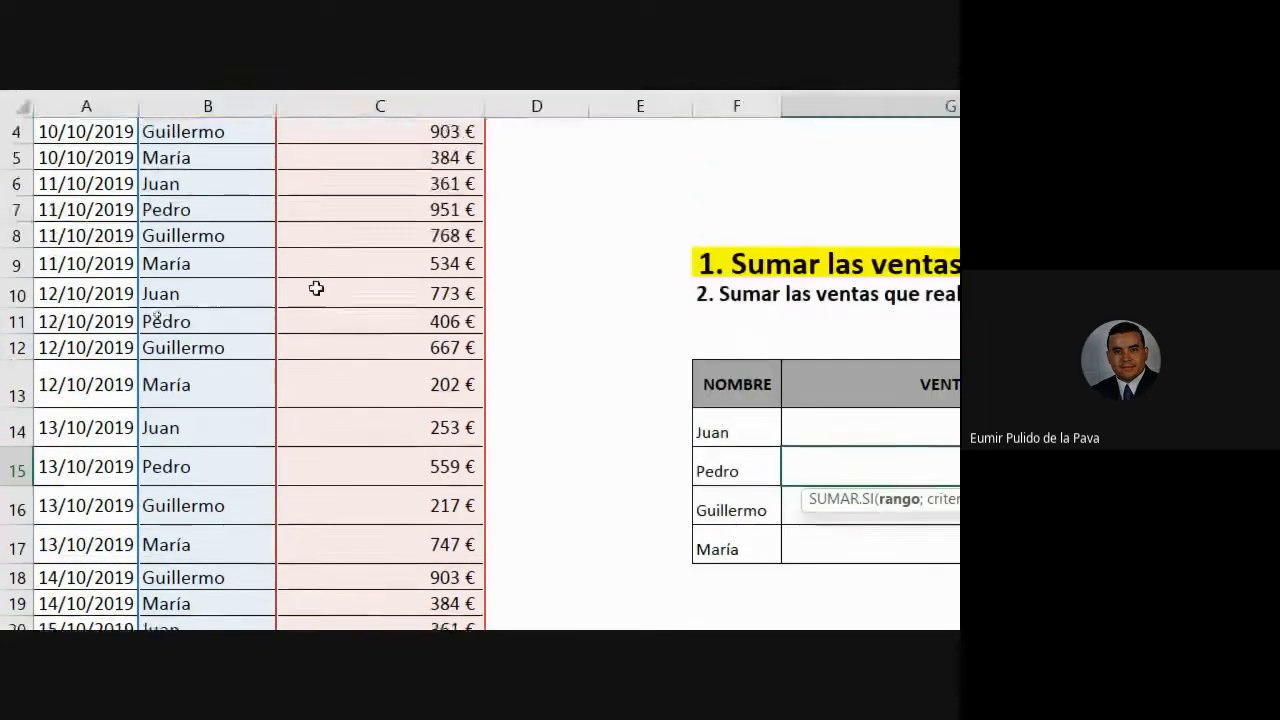
scroll(316, 289, "up", 1)
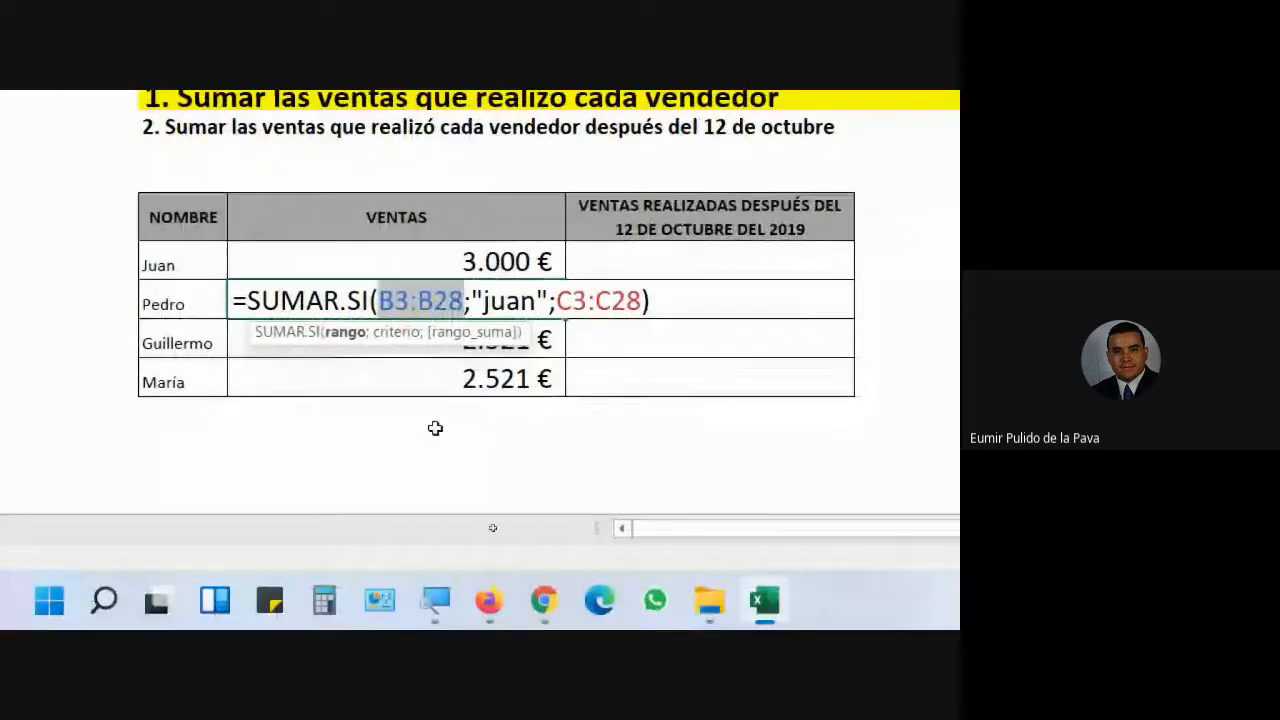
key("Escape")
left_click(400, 375)
double_click(400, 375)
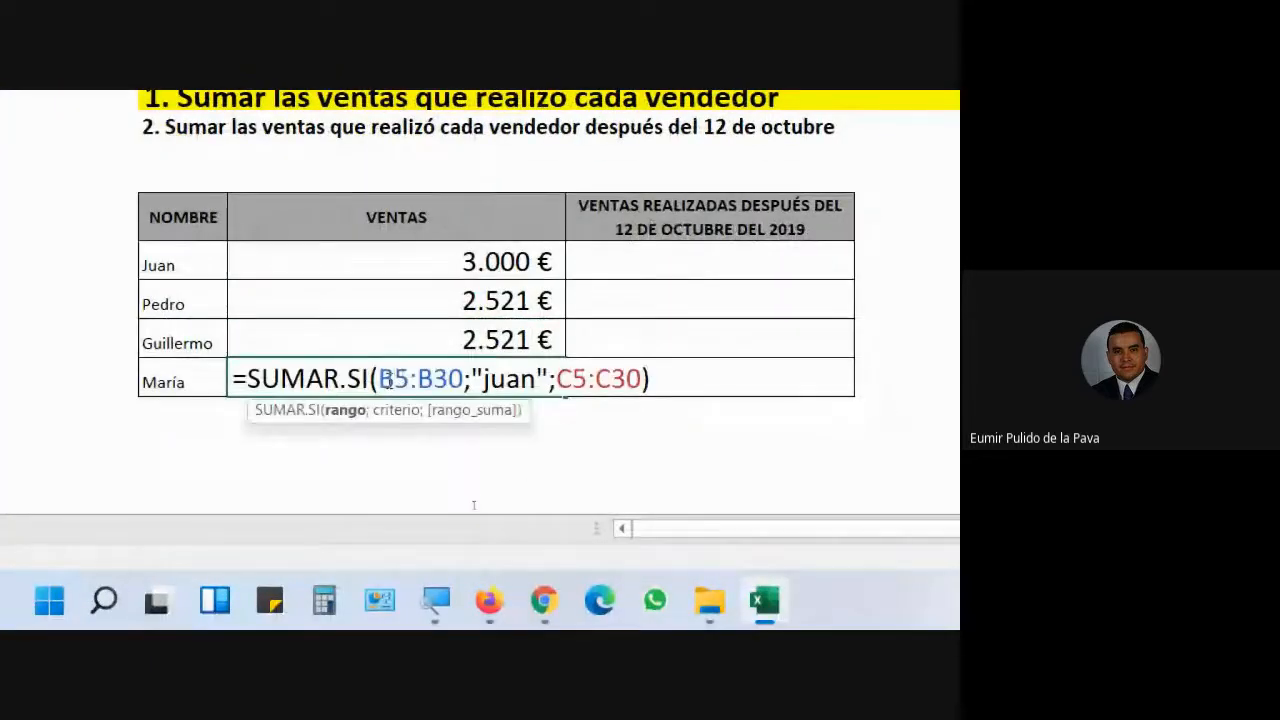
left_click_drag(382, 379, 463, 379)
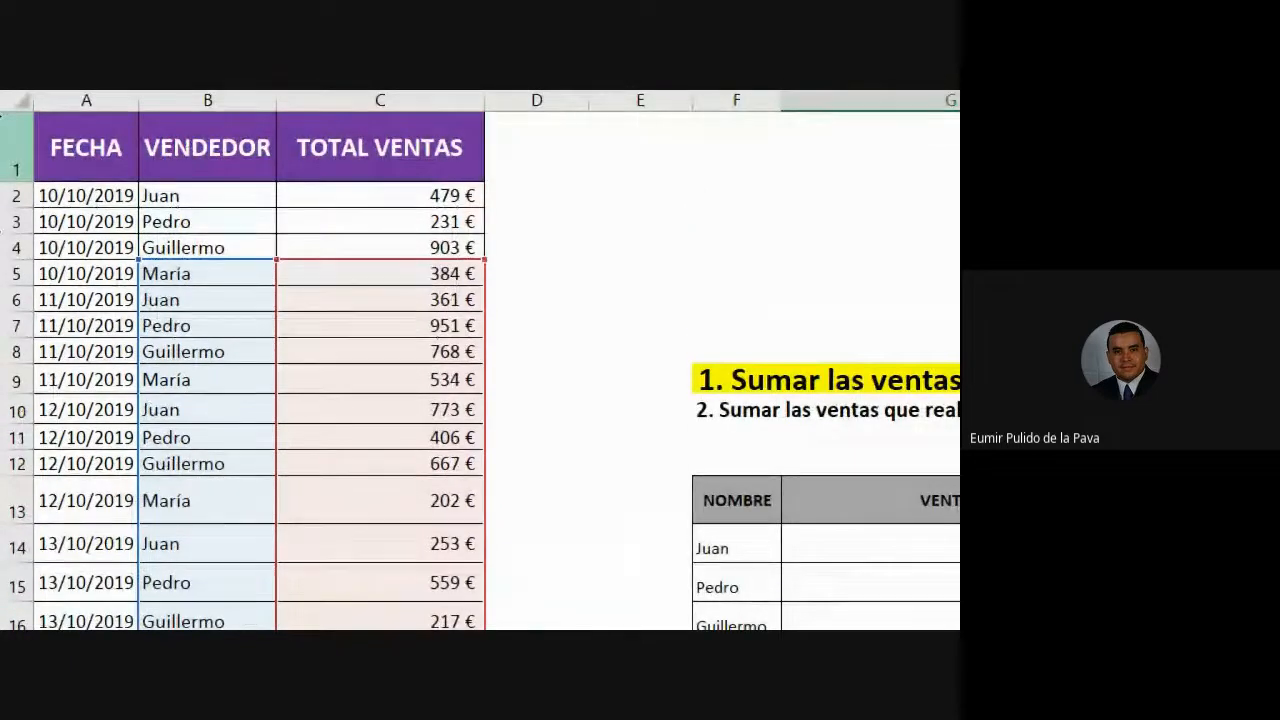
key("Escape")
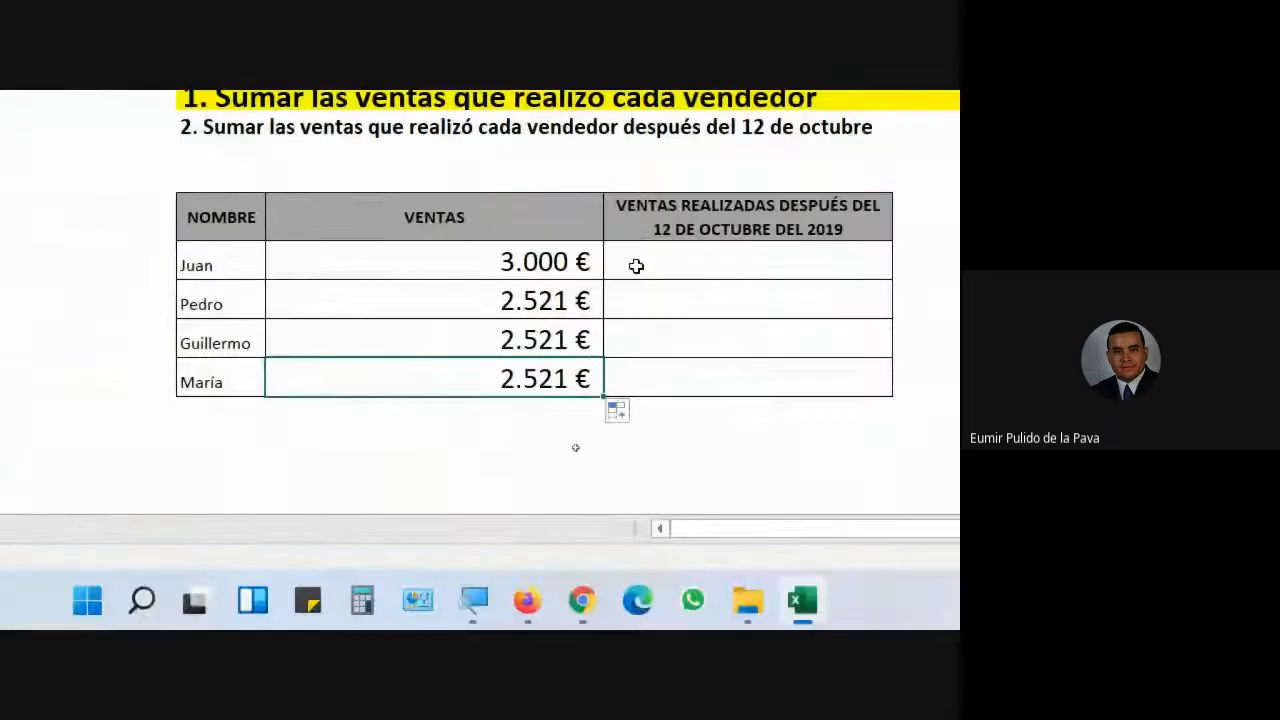
- Lock the rows in Juan's formula as B$2:B$27 and C$2:C$27 and confirm it
left_click(865, 360)
double_click(475, 264)
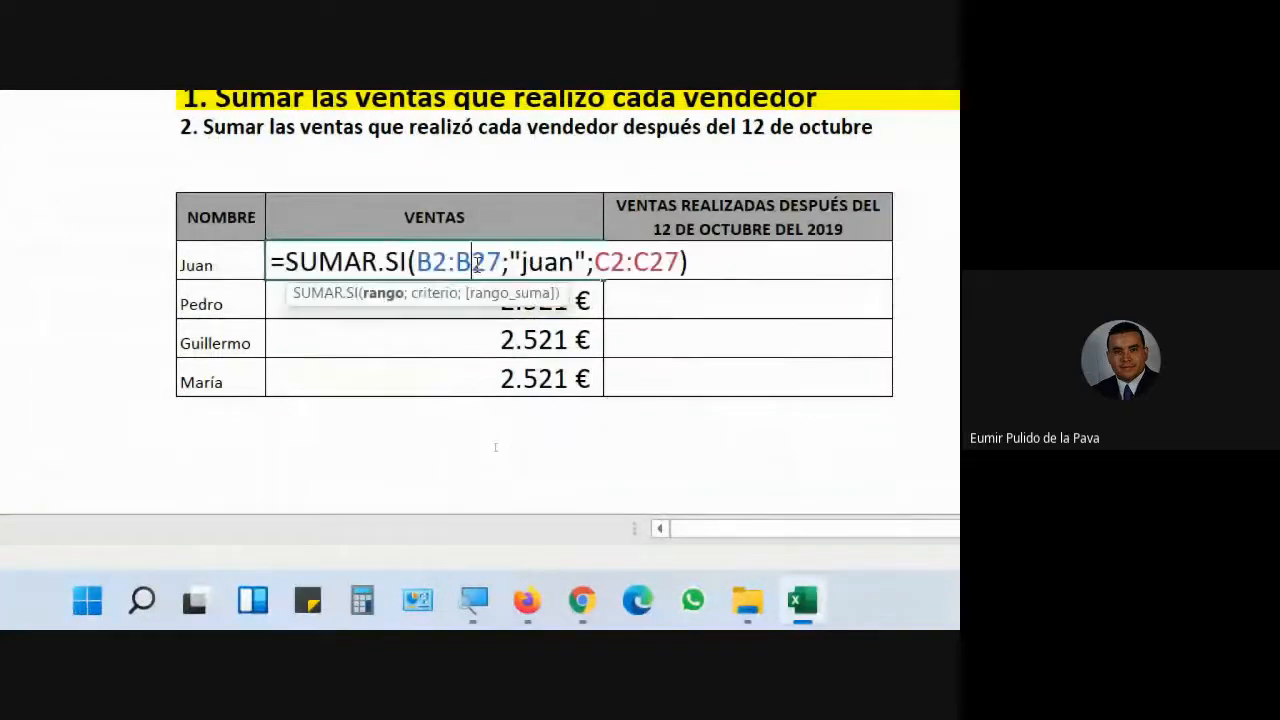
left_click_drag(434, 264, 501, 263)
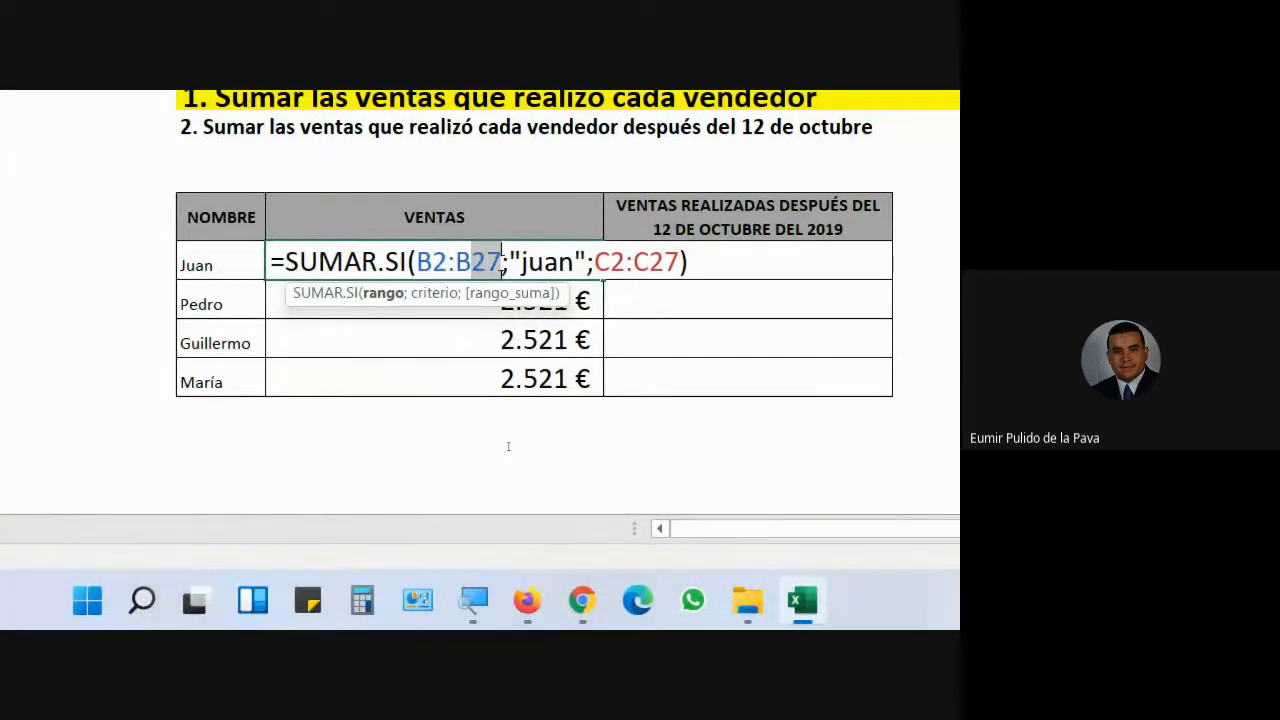
left_click_drag(418, 265, 503, 264)
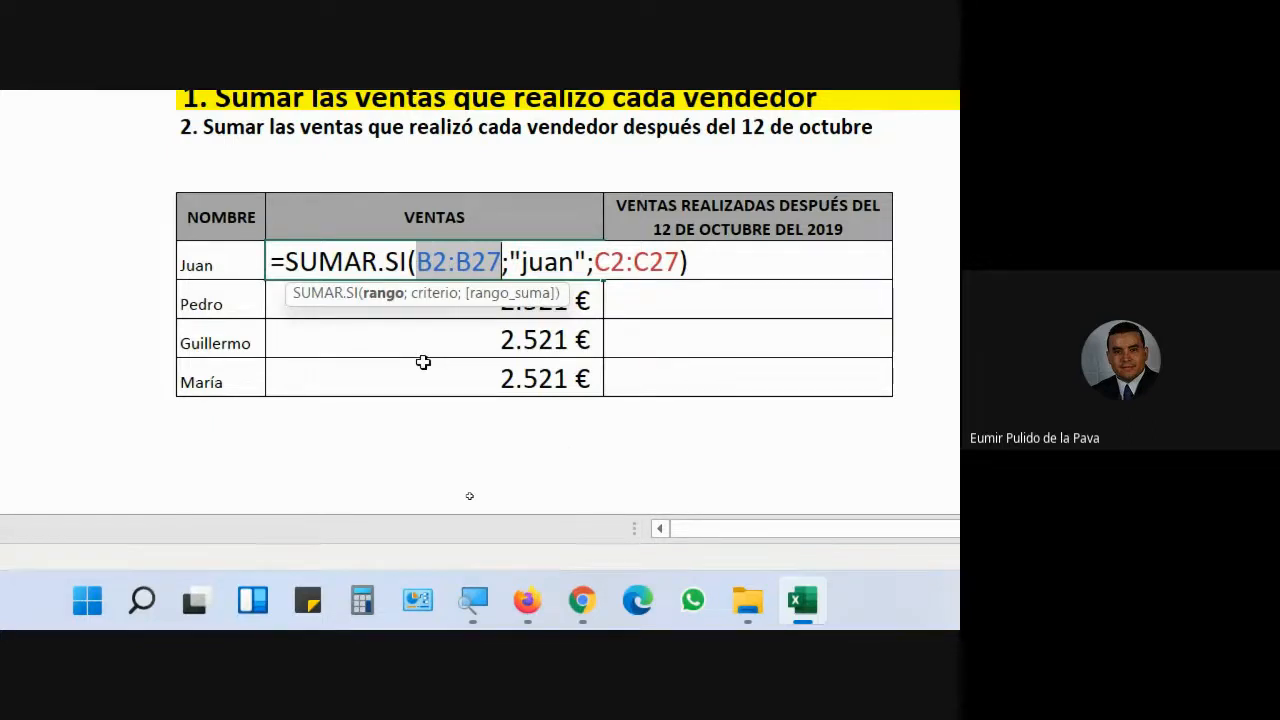
key("F4")
key("F4")
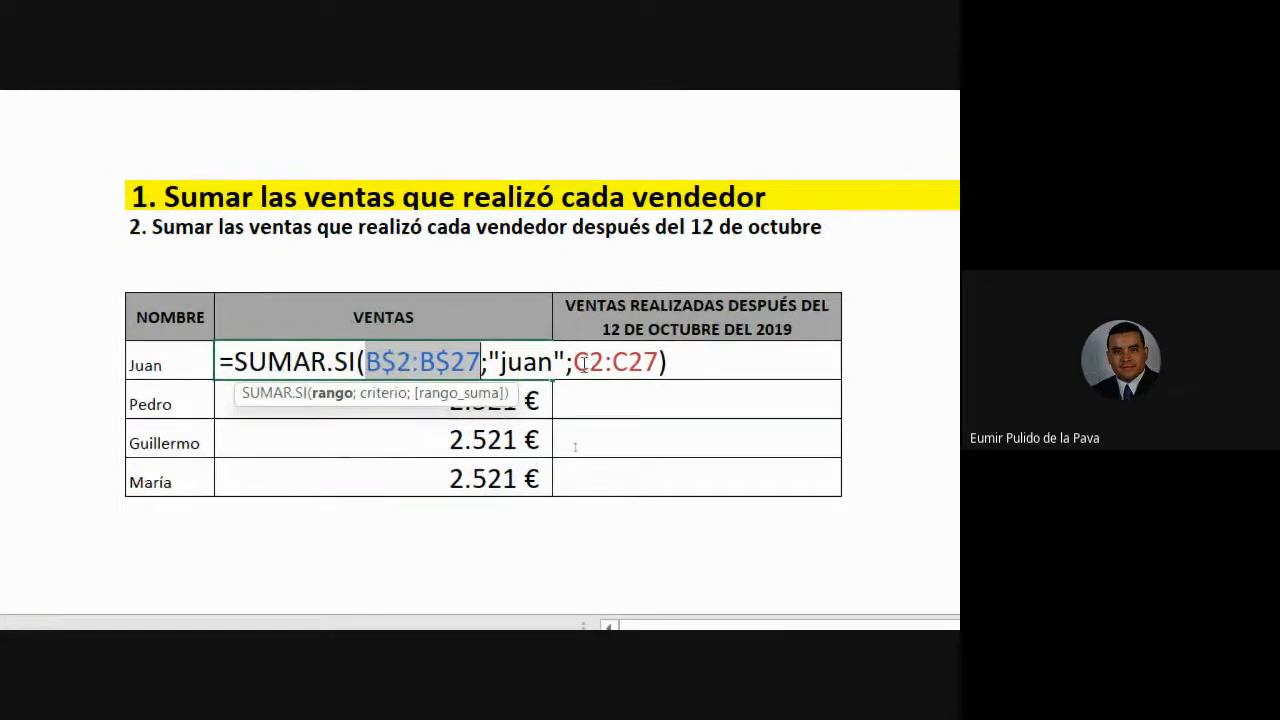
left_click_drag(574, 362, 661, 362)
key("F4")
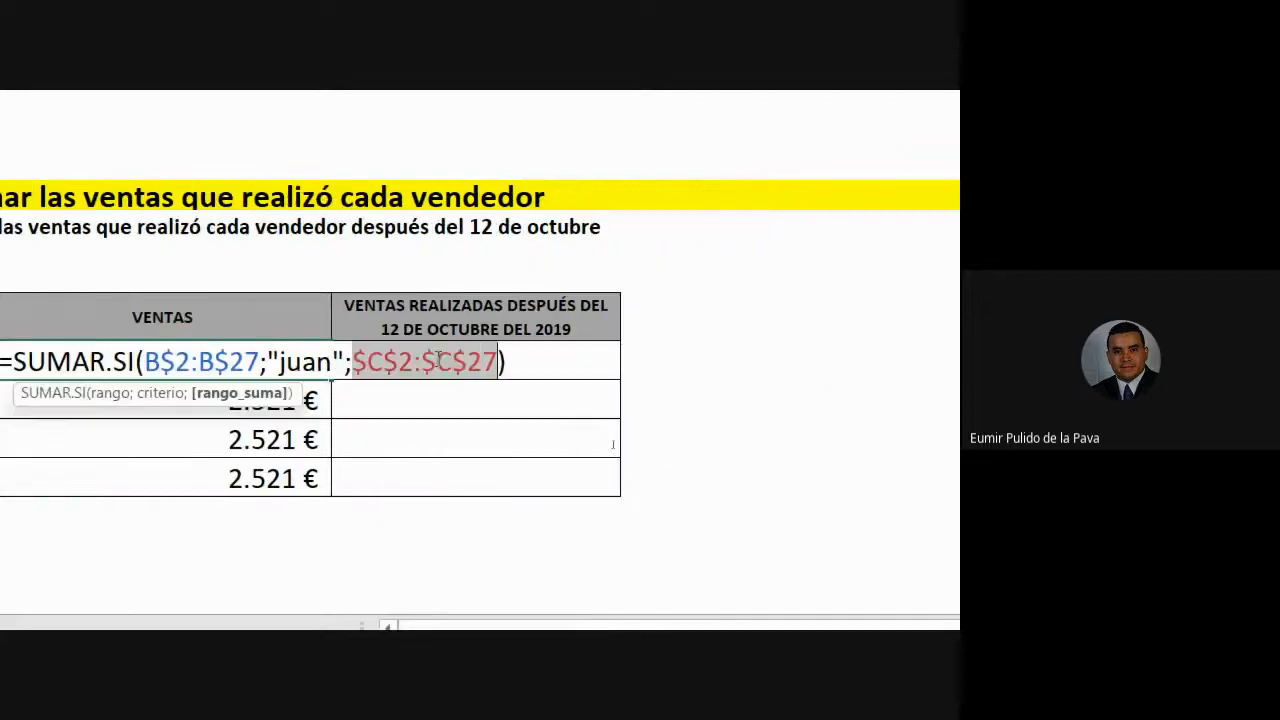
key("F4")
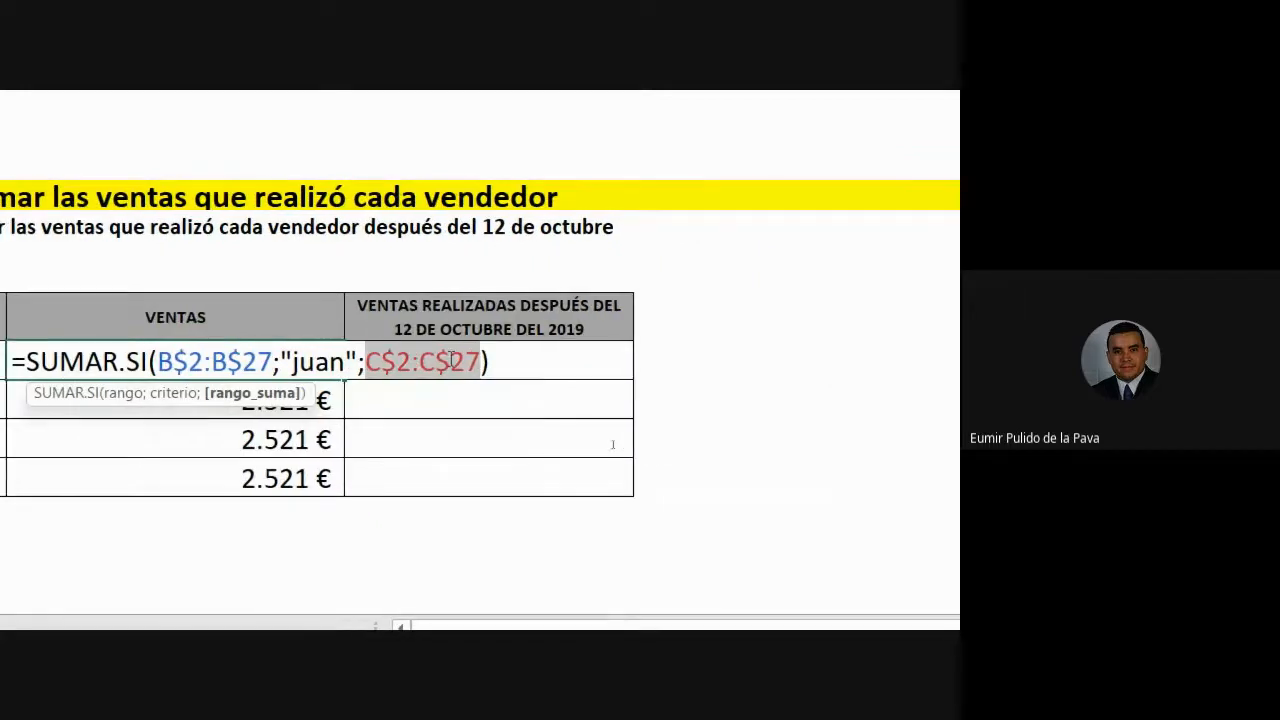
key("Return")
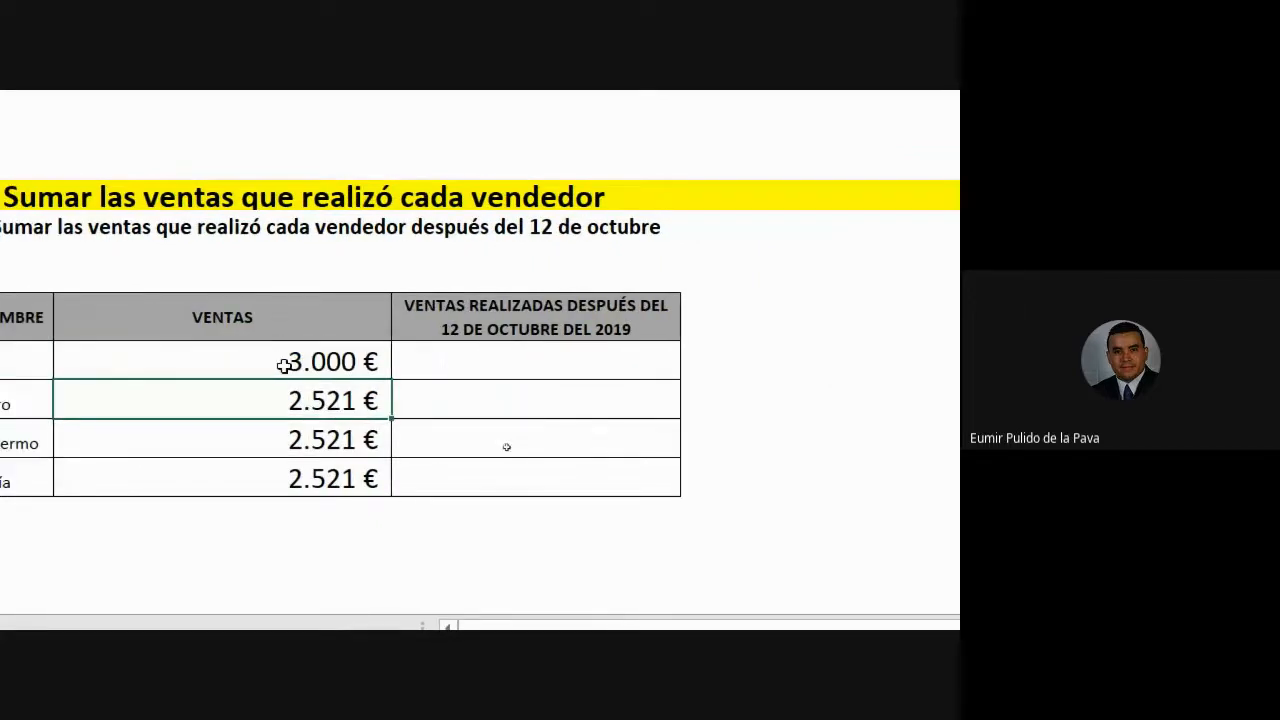
left_click(288, 362)
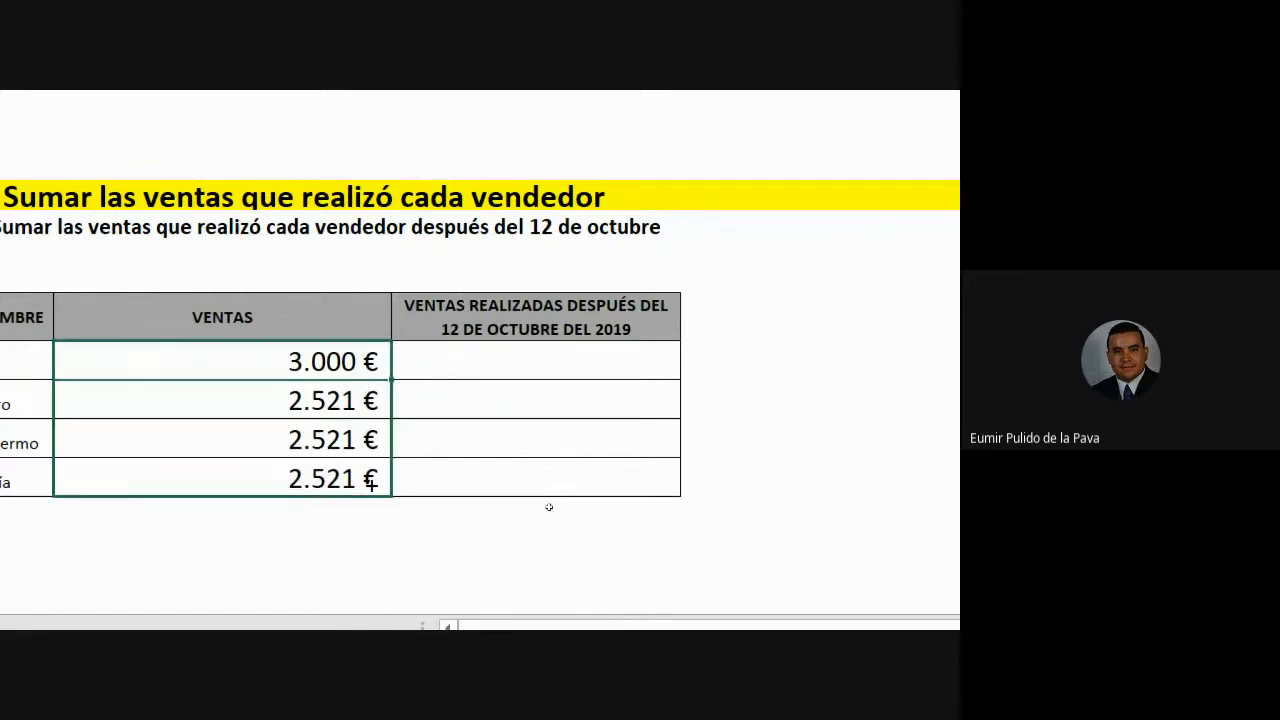
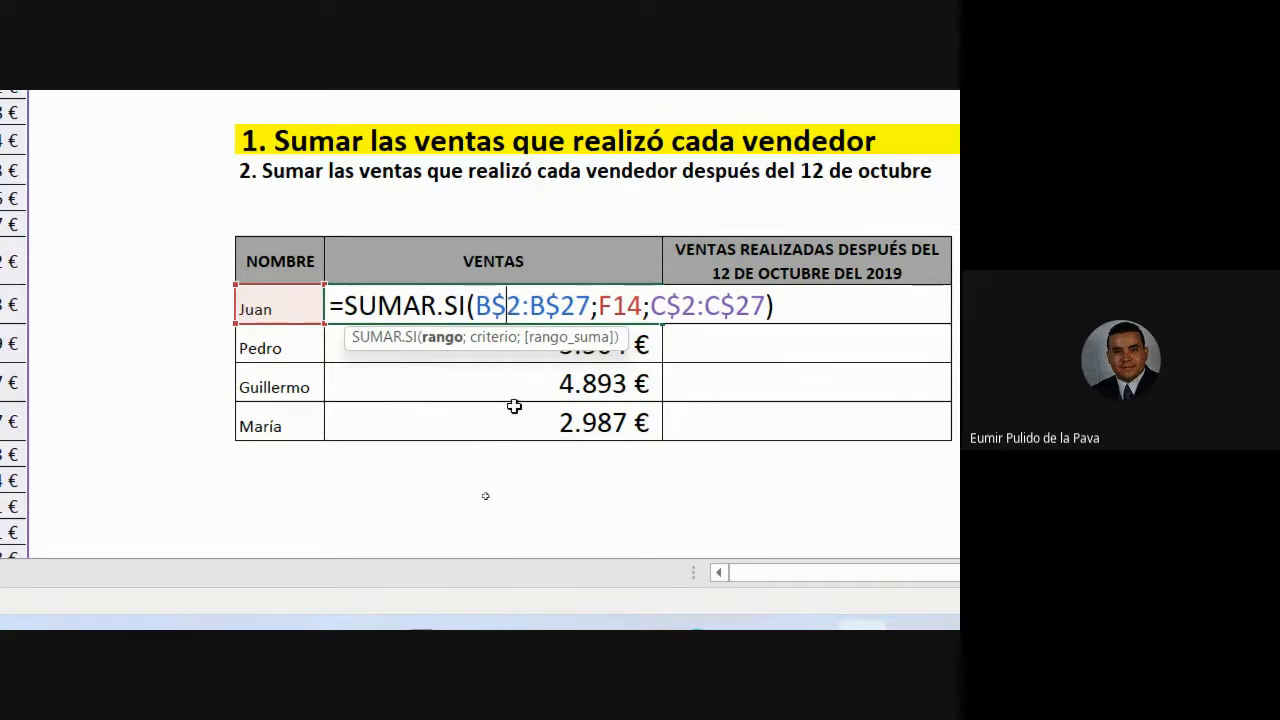
- Zoom the Magnifier back out to 100% so the whole workbook is visible
left_click(532, 600)
left_click(299, 526)
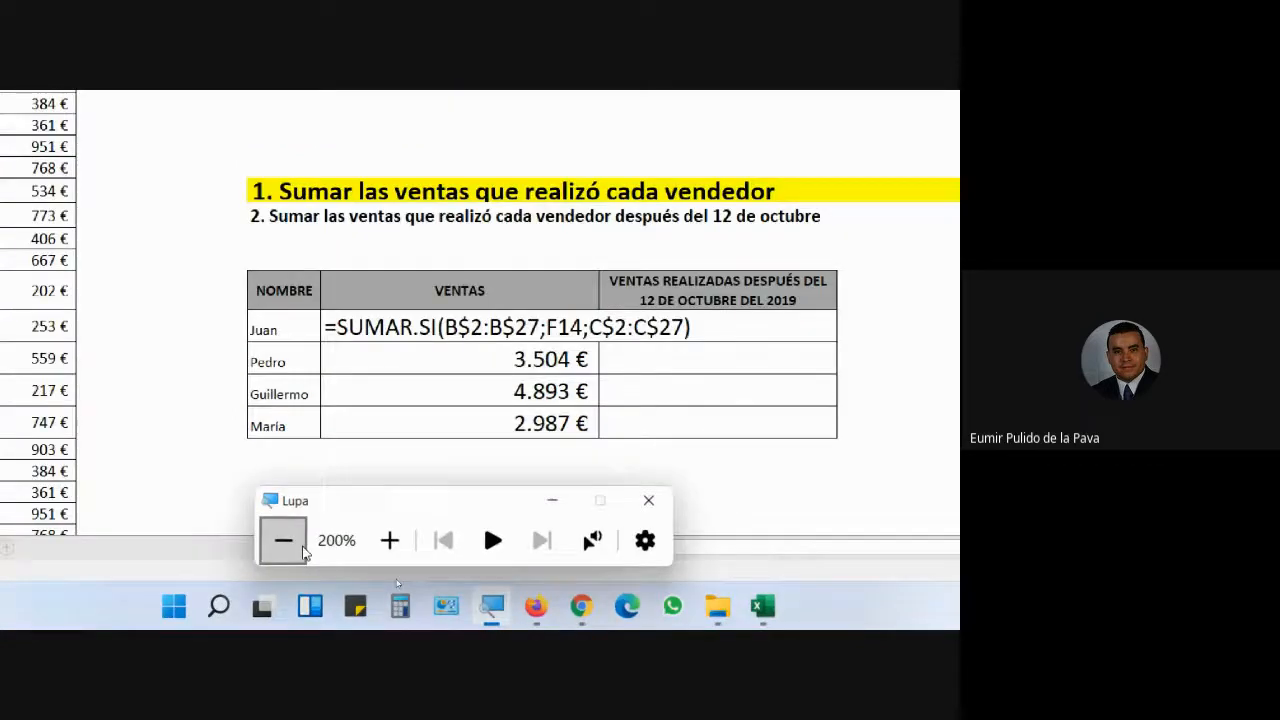
left_click(278, 537)
mouse_move(548, 615)
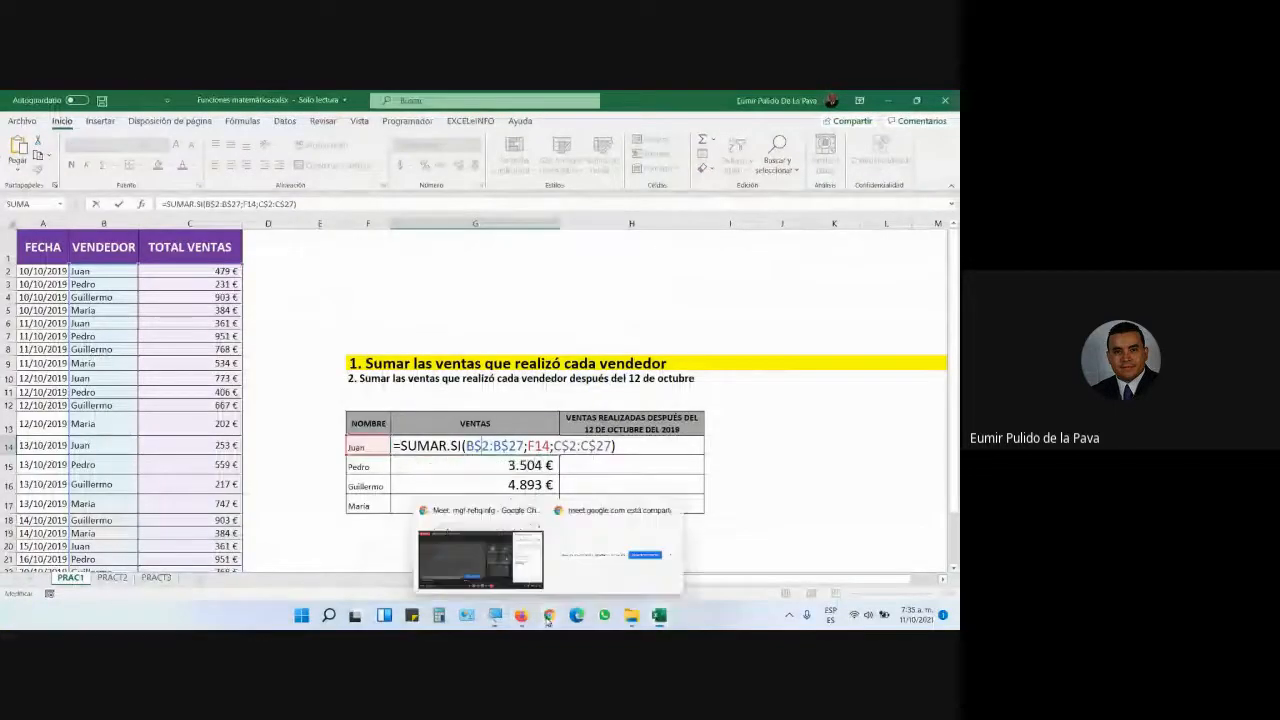
left_click(542, 550)
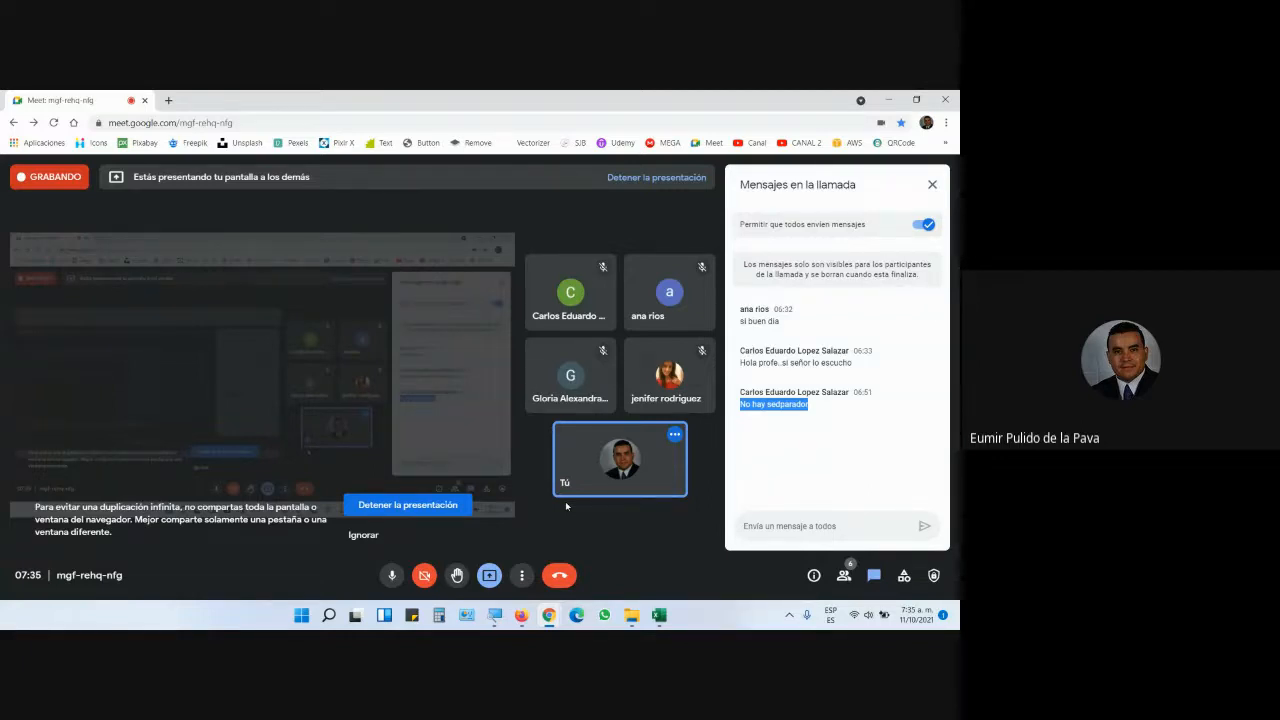
left_click(672, 613)
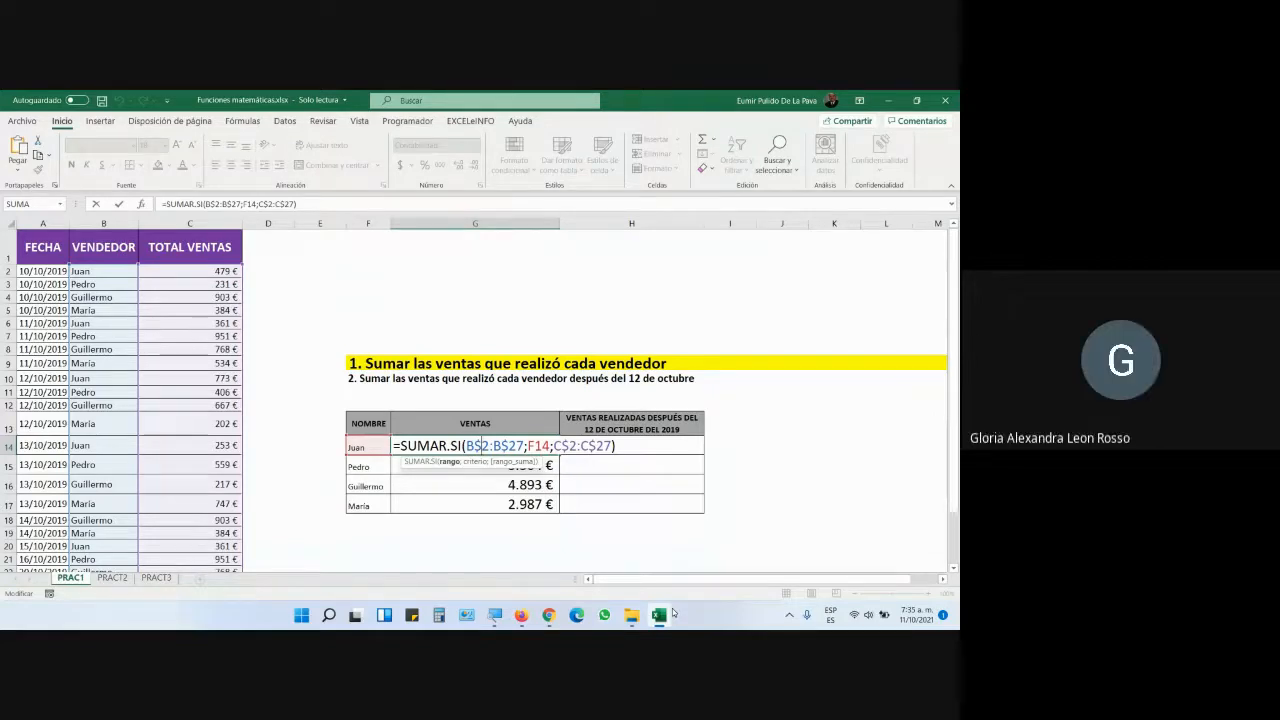
- Confirm Juan's 3.000 € total, narrow VENTAS, and give the widened after-12-October column its formatting
key("Return")
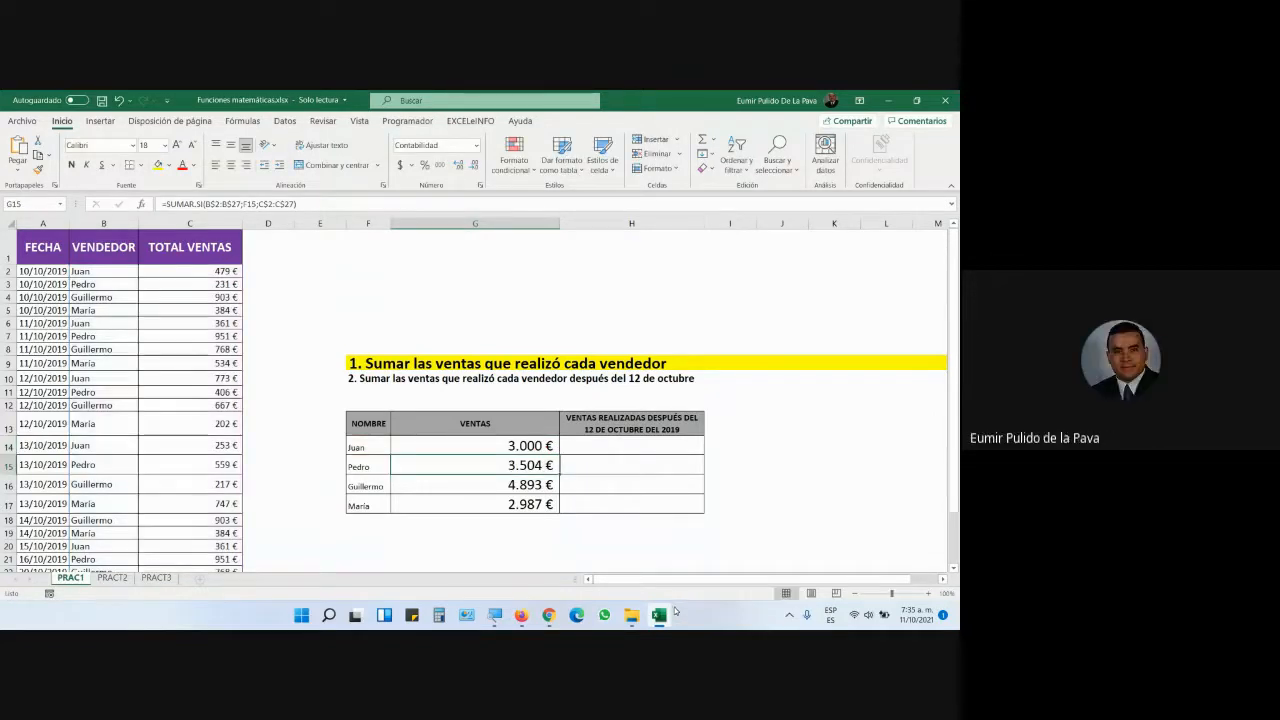
left_click_drag(558, 217, 450, 217)
left_click_drag(400, 446, 403, 505)
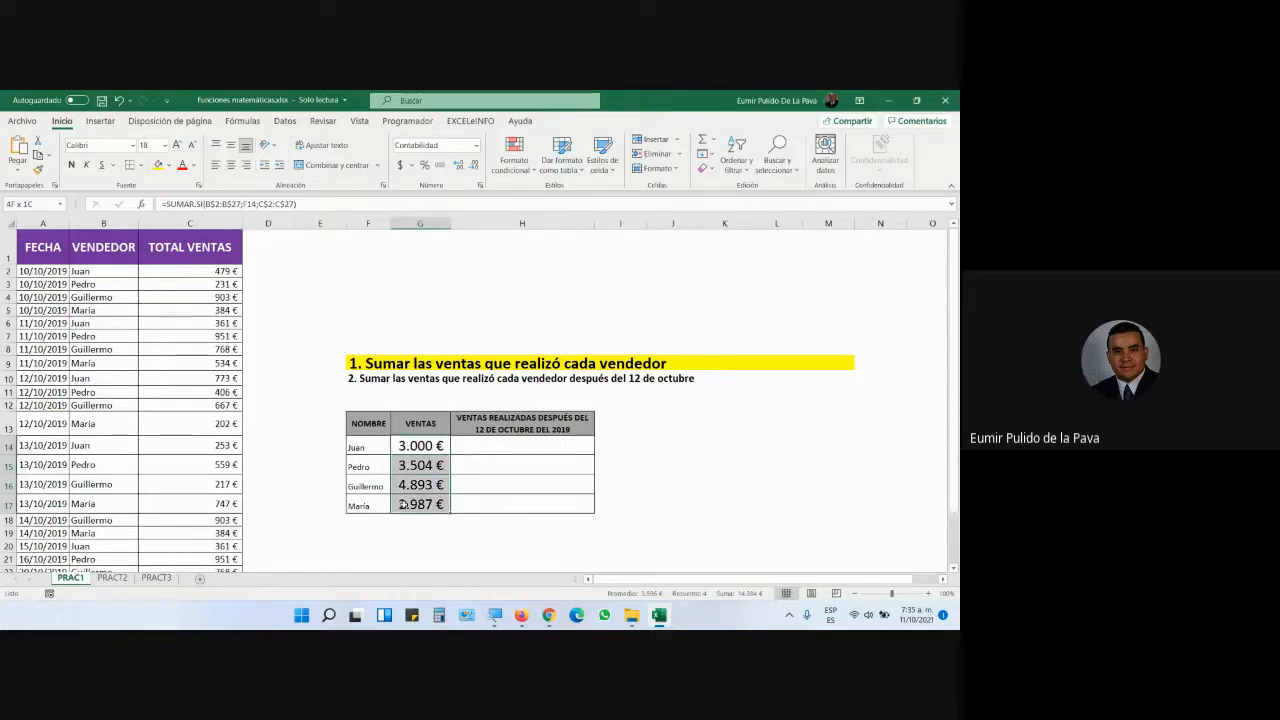
left_click(38, 169)
left_click(537, 447)
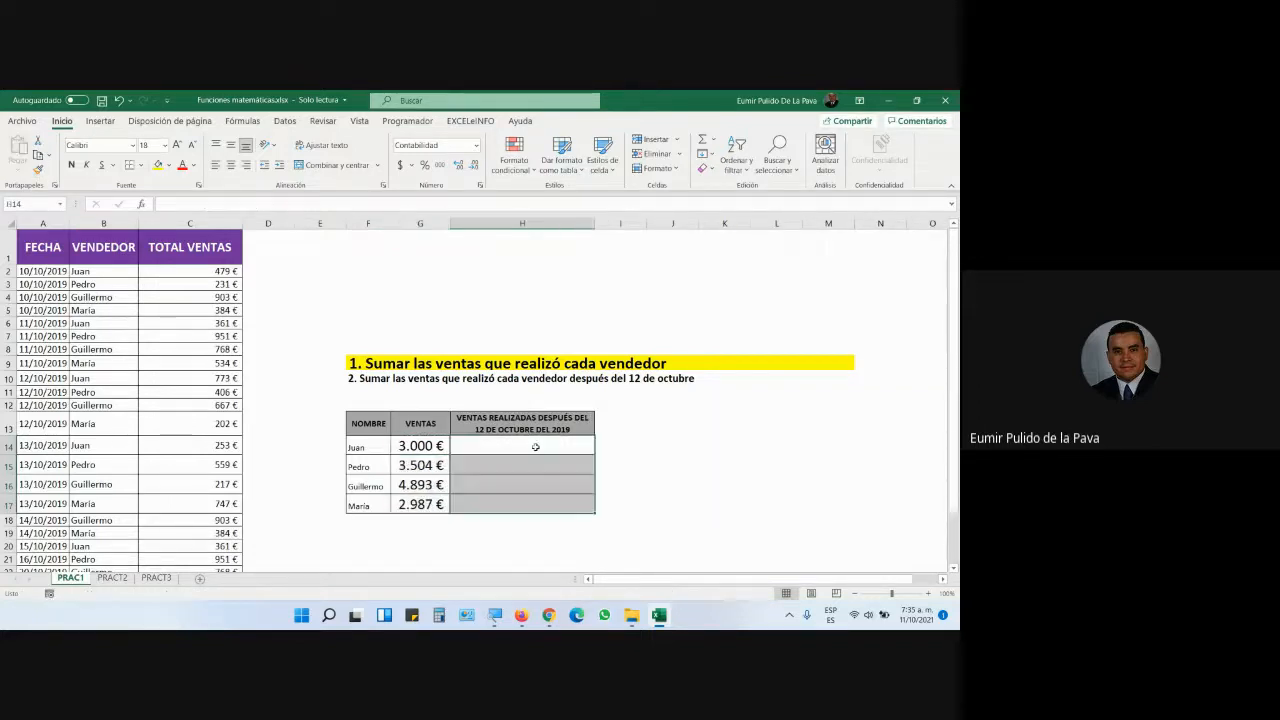
left_click_drag(595, 222, 771, 220)
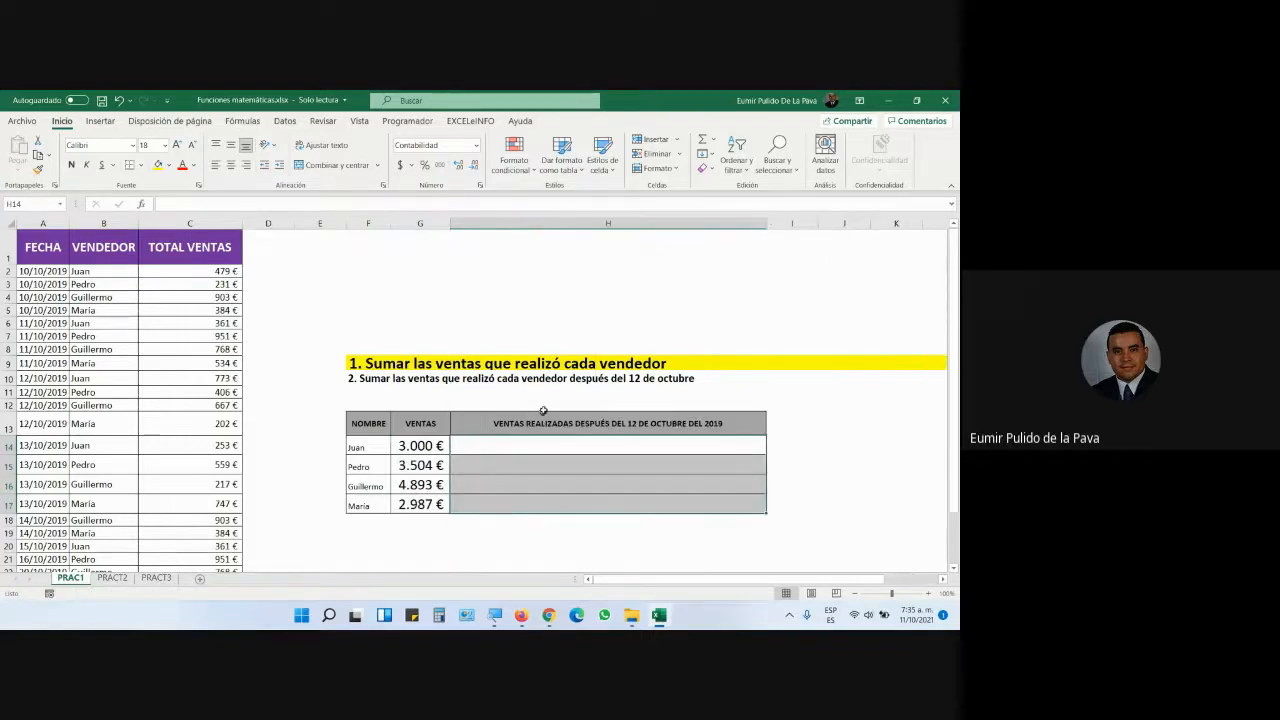
- Copy the first title's format to the second title, with light-blue fill, font 22 and a taller row
left_click(546, 365)
left_click(38, 169)
left_click(450, 378)
left_click(169, 165)
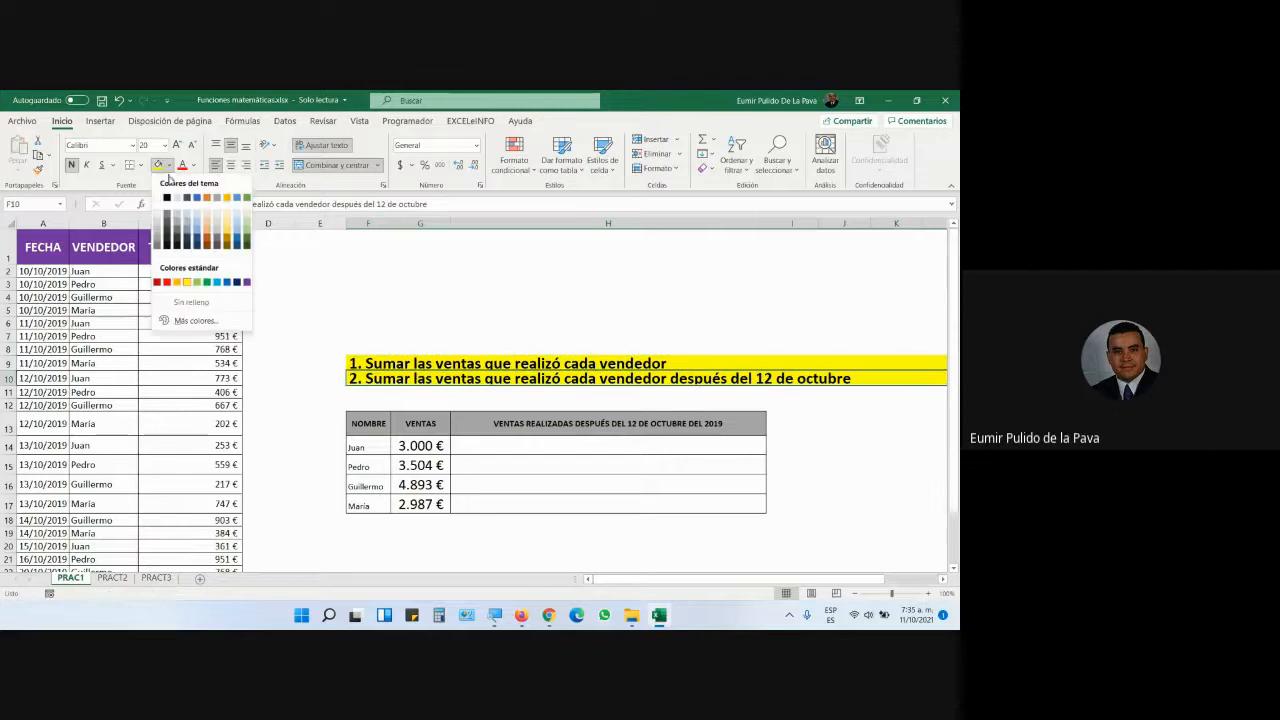
left_click(217, 282)
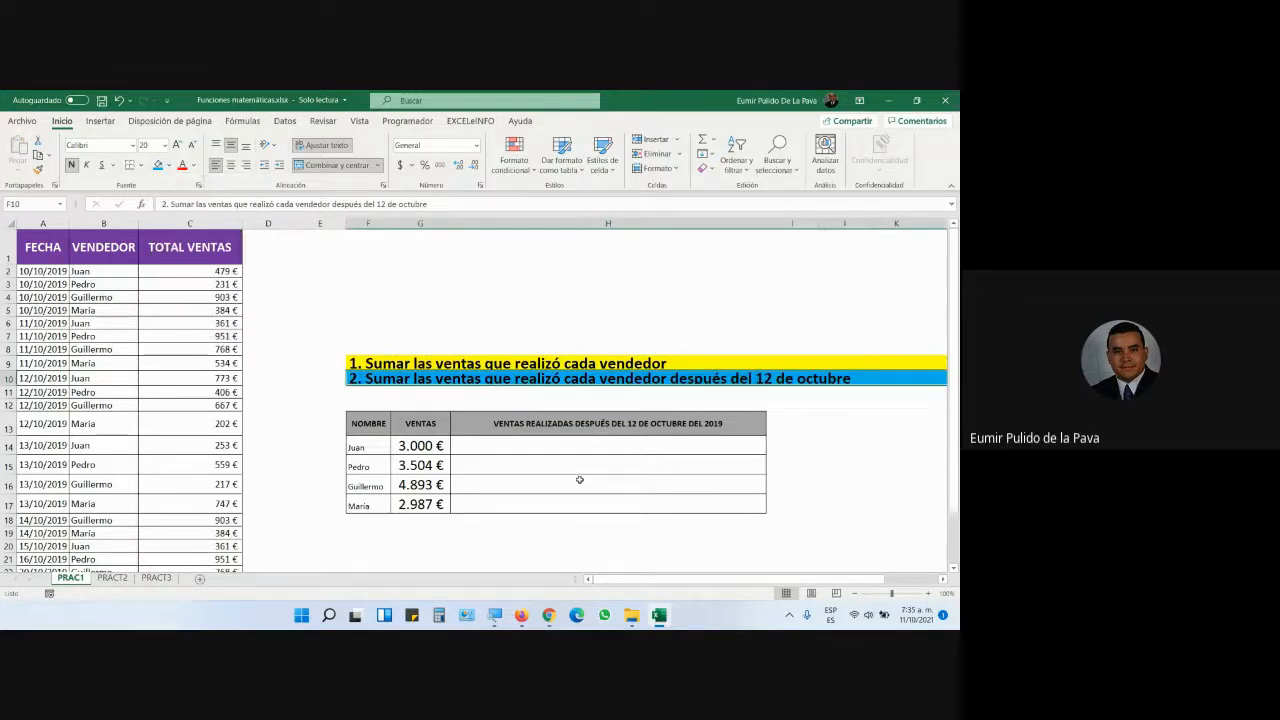
left_click(177, 146)
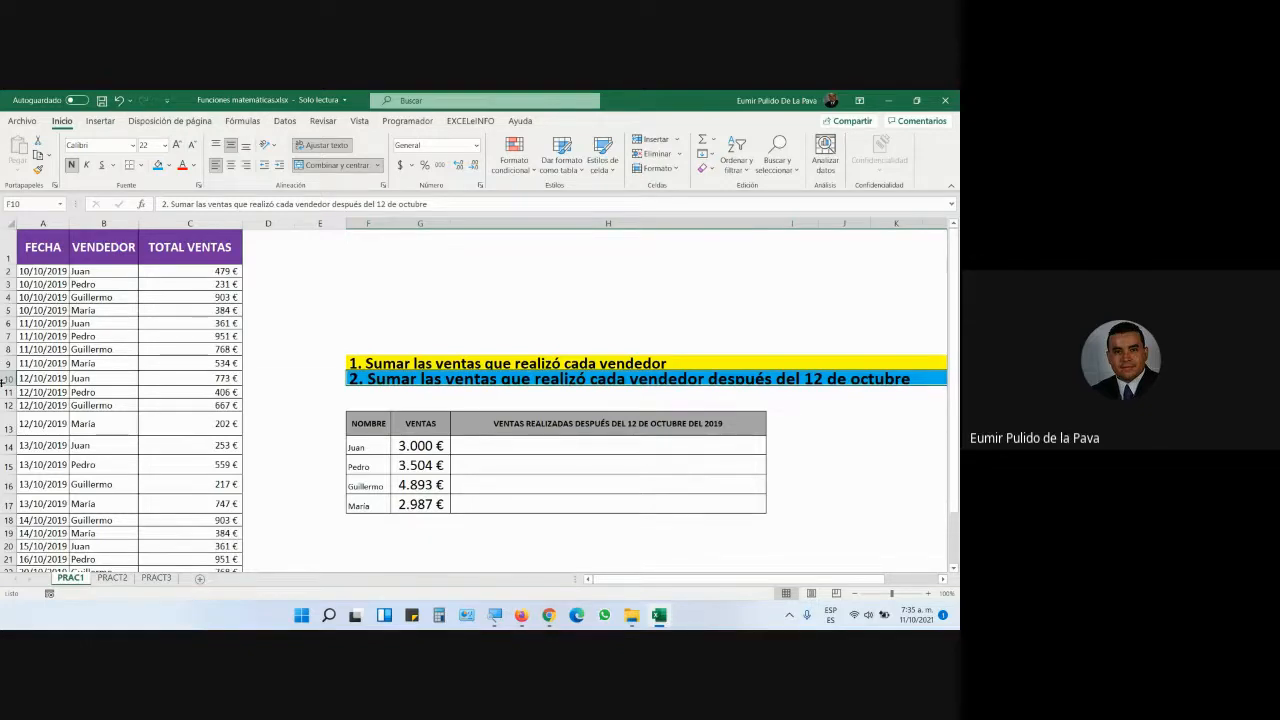
left_click_drag(3, 385, 3, 394)
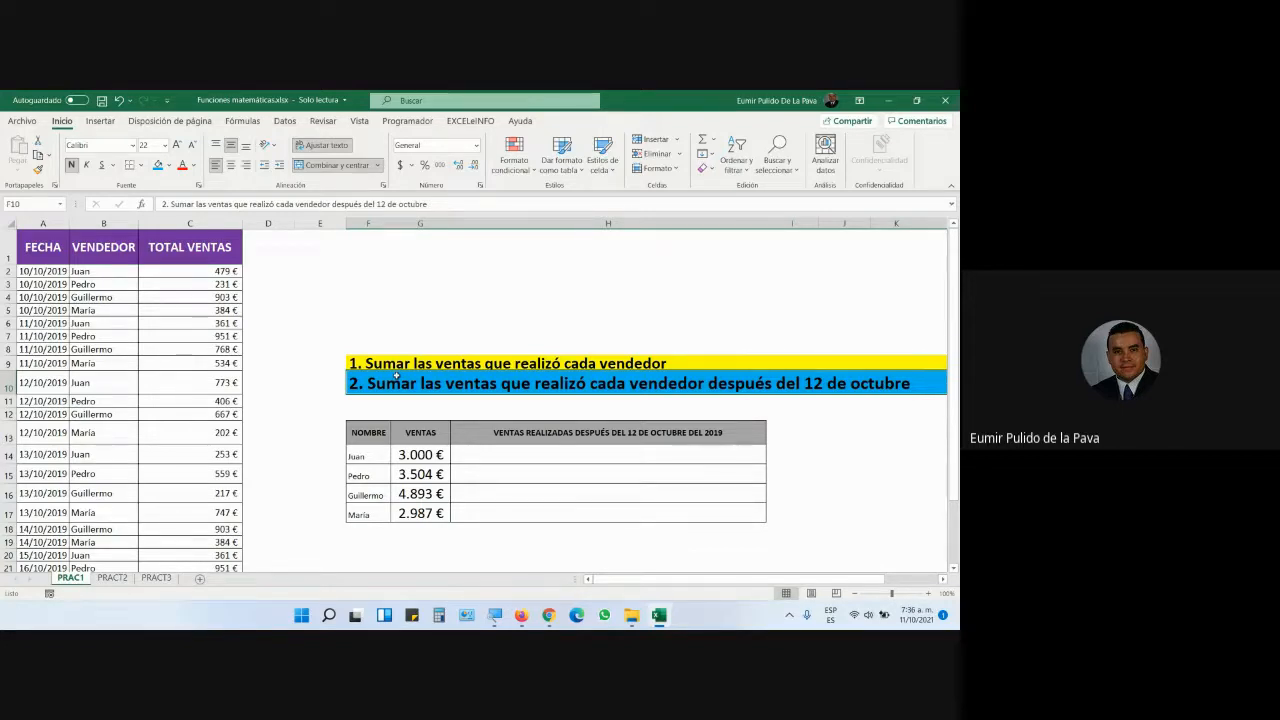
- Review Juan's and Pedro's name cells, then select Juan's after-12-October total cell
left_click(352, 456)
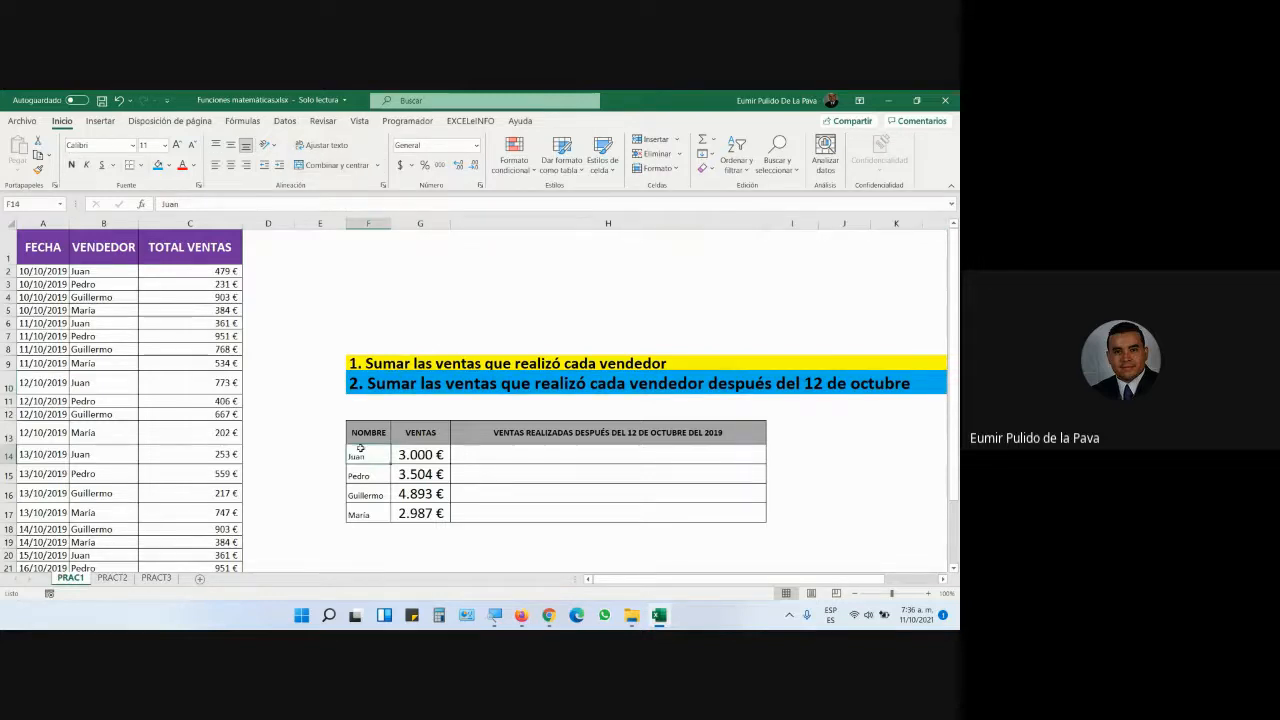
left_click(356, 476)
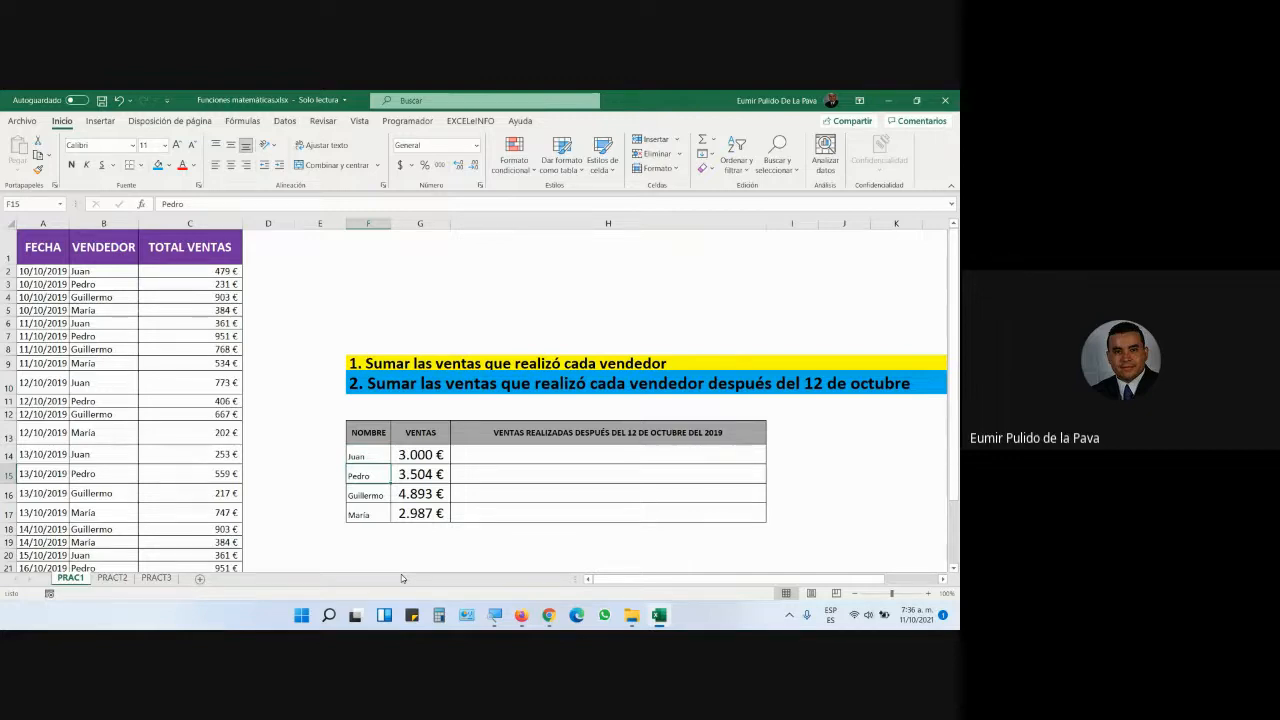
left_click(477, 454)
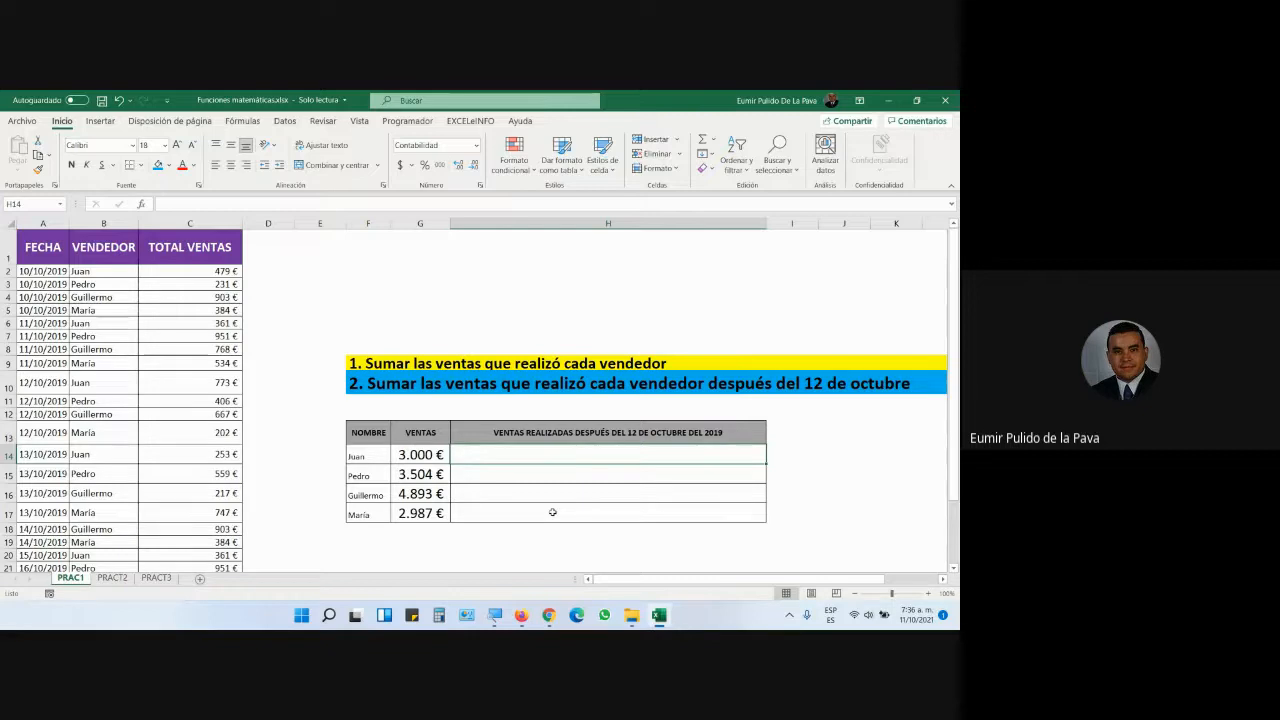
- Start Juan's after-12-October formula as =SUMAR.SI.CONJUNTO( via autocomplete, with the screen magnified to 200%
type("=suma")
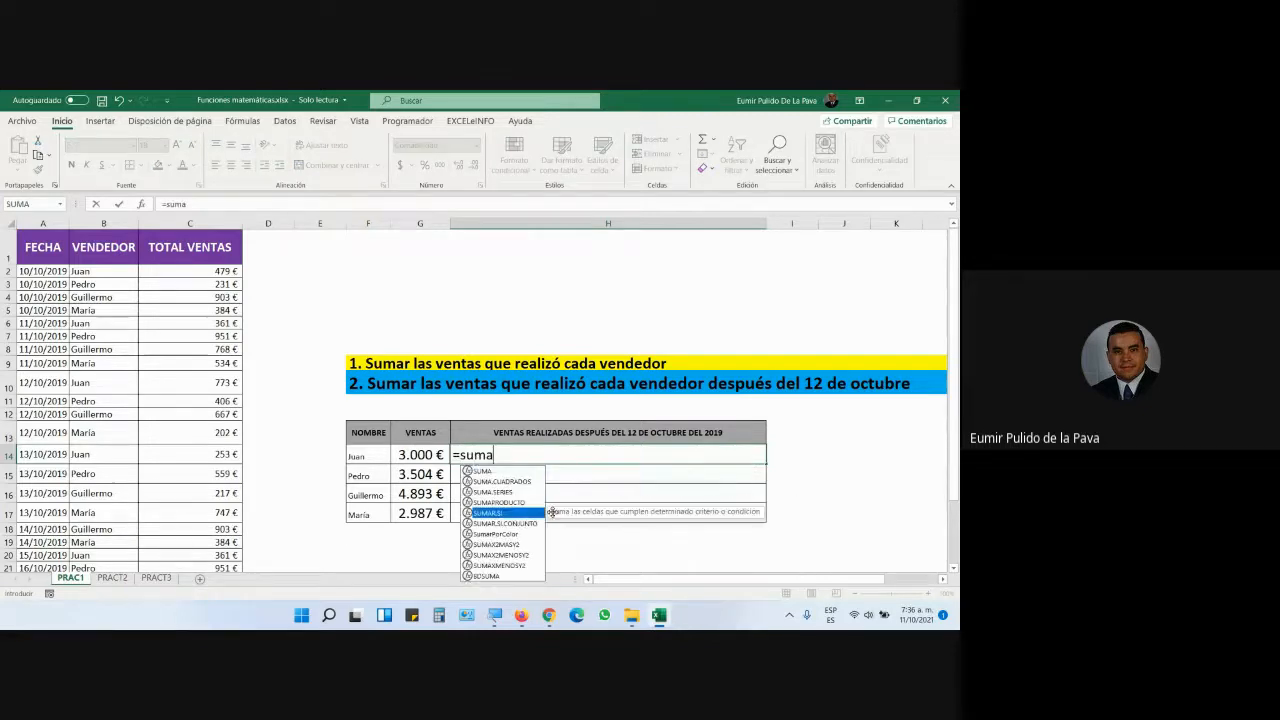
key("Down")
key("Tab")
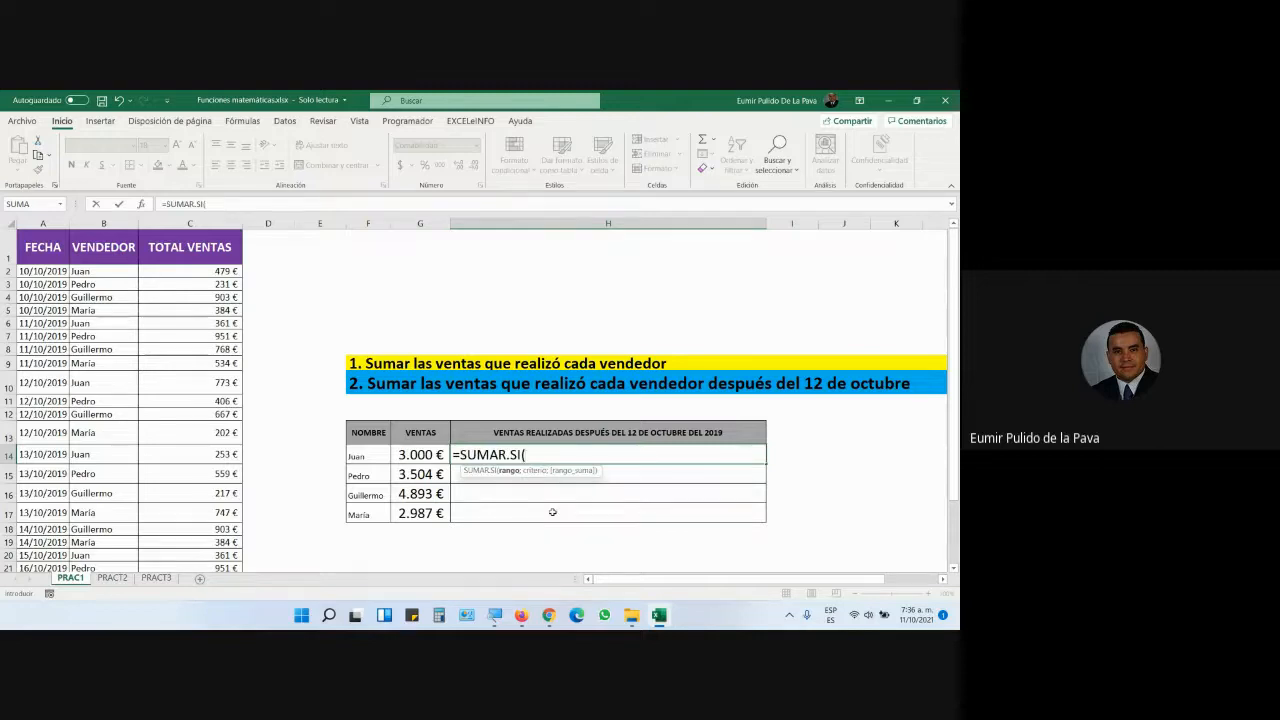
left_click(495, 615)
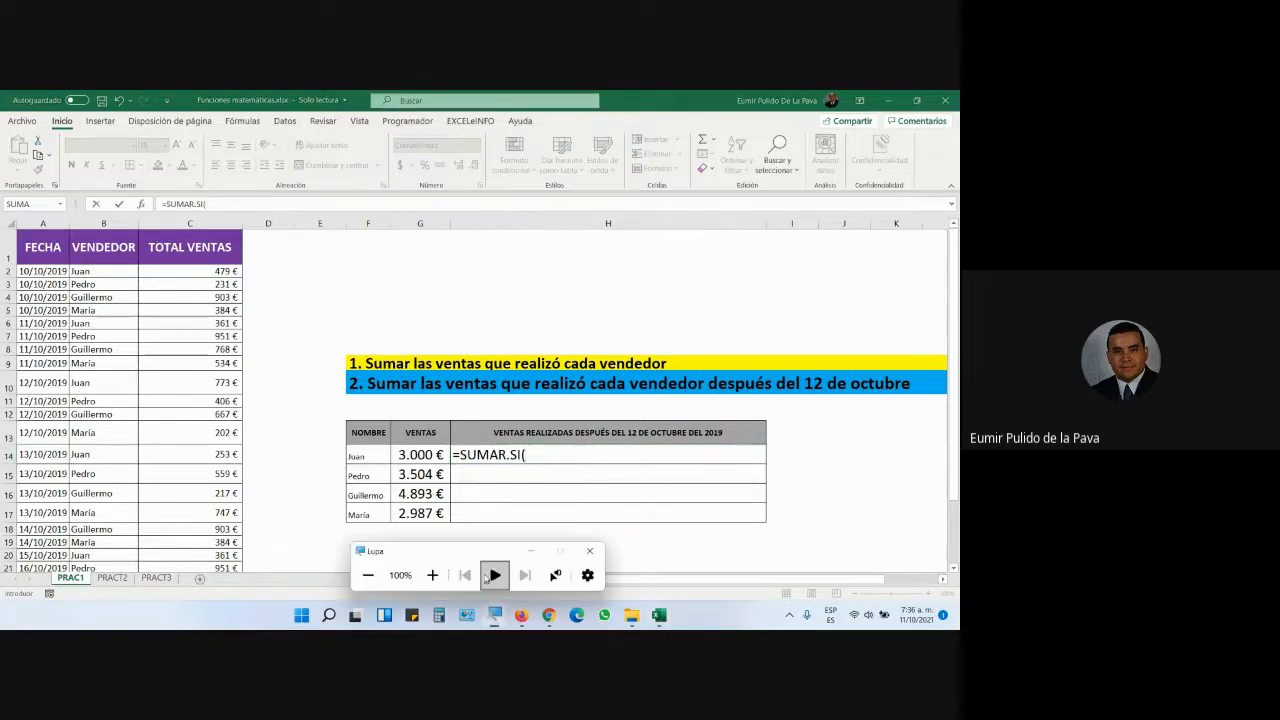
left_click(432, 575)
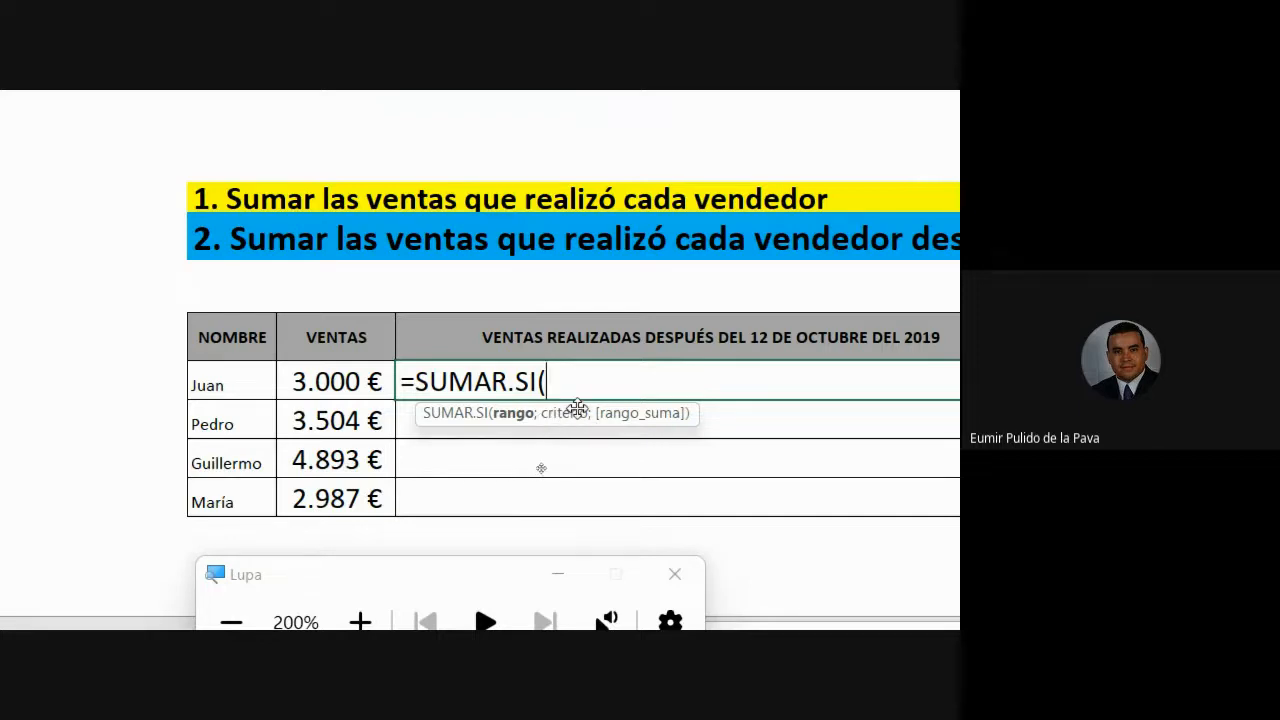
key("BackSpace")
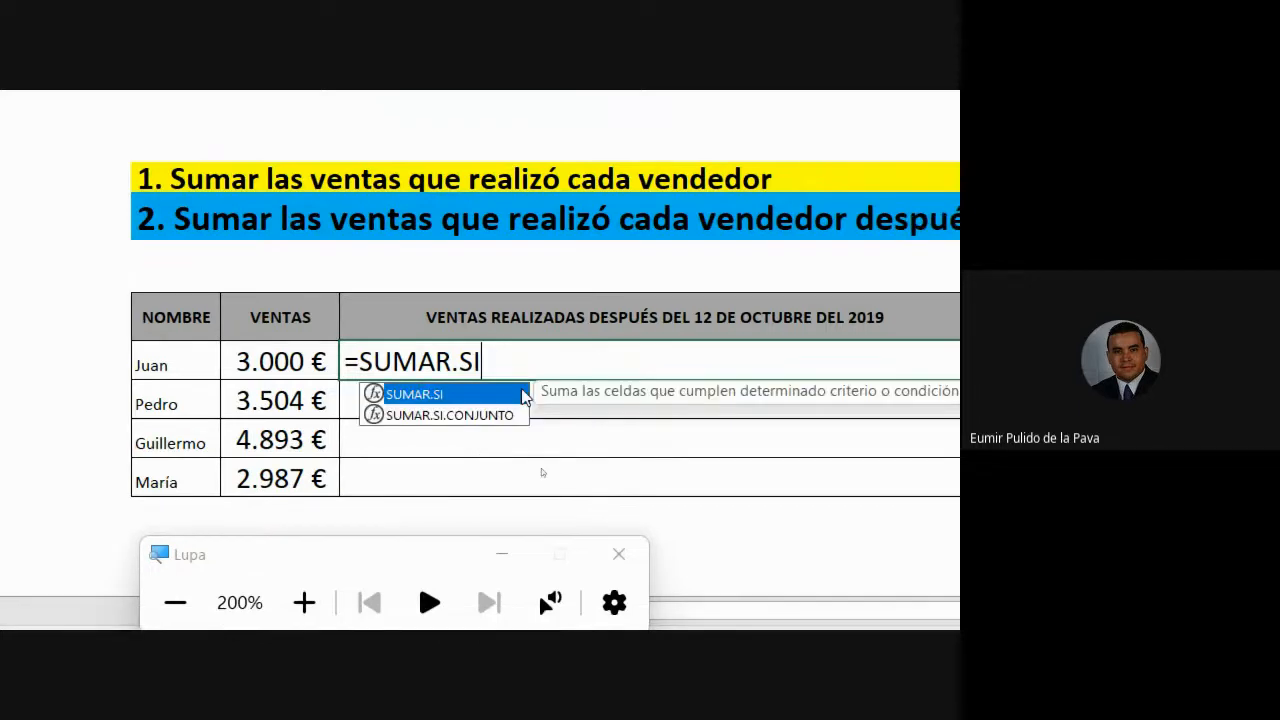
key("Down")
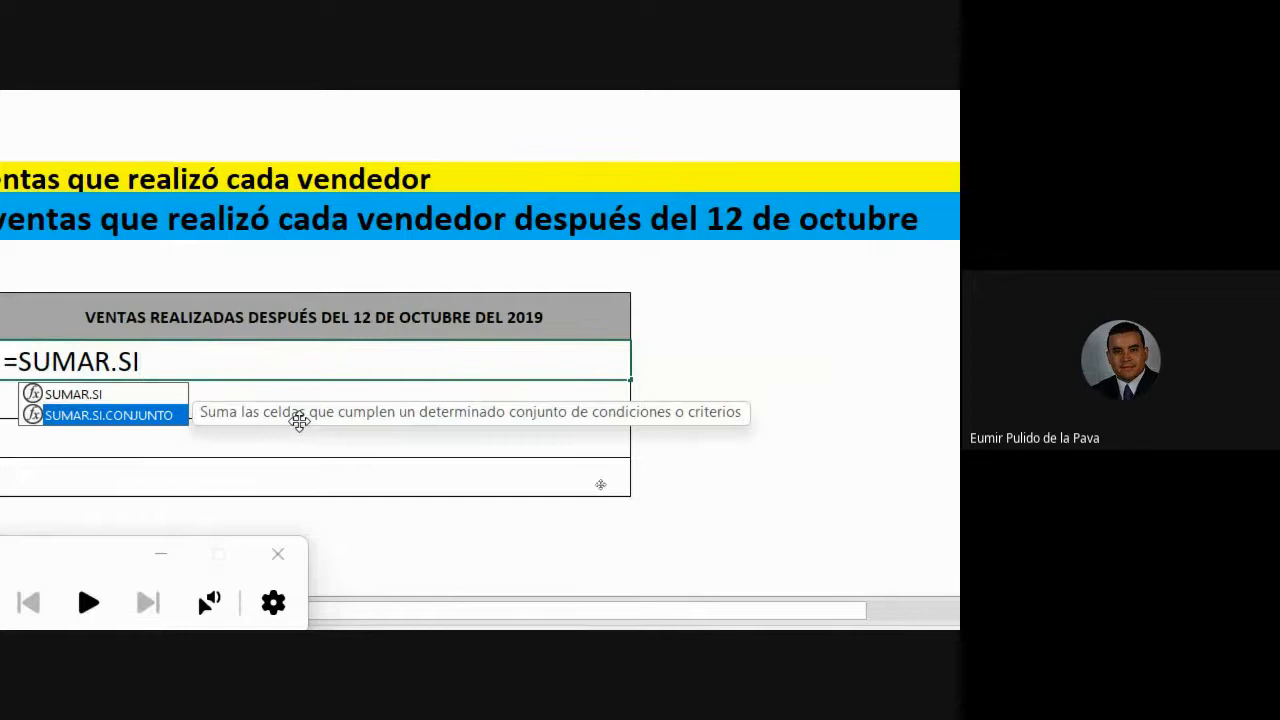
key("Tab")
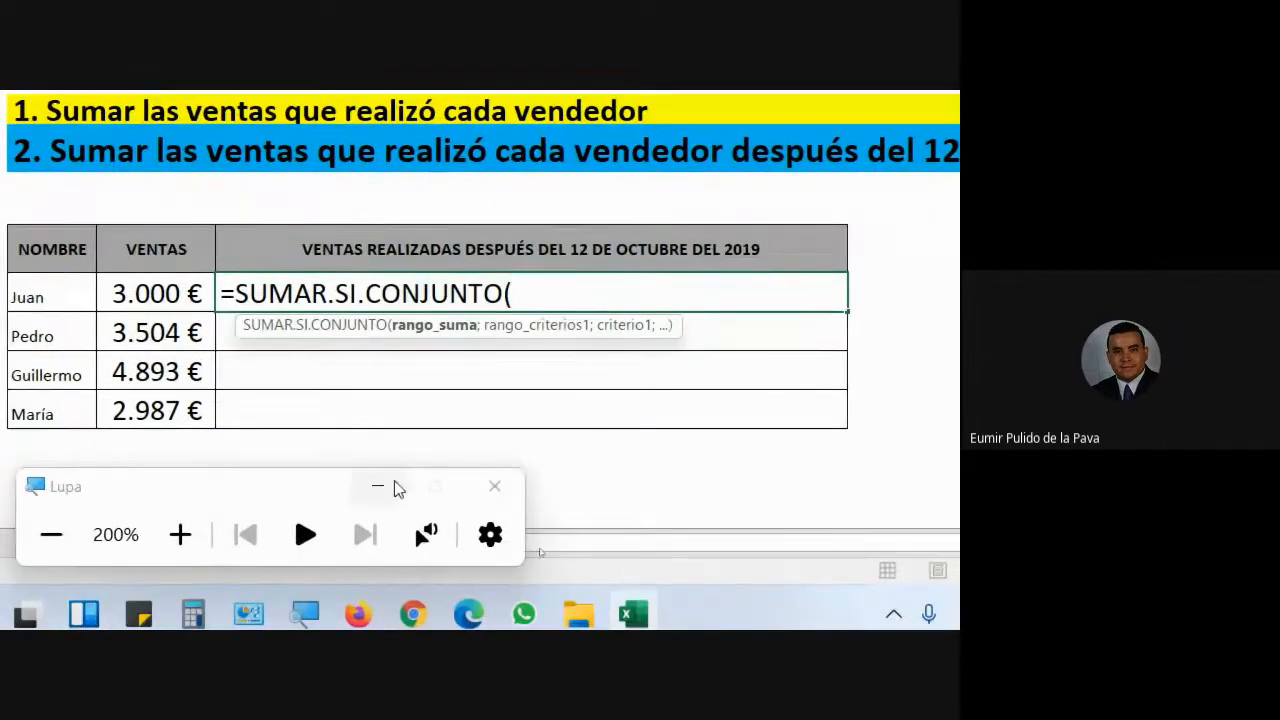
- Use the TOTAL VENTAS amounts C2:C27 as the sum range
left_click(392, 487)
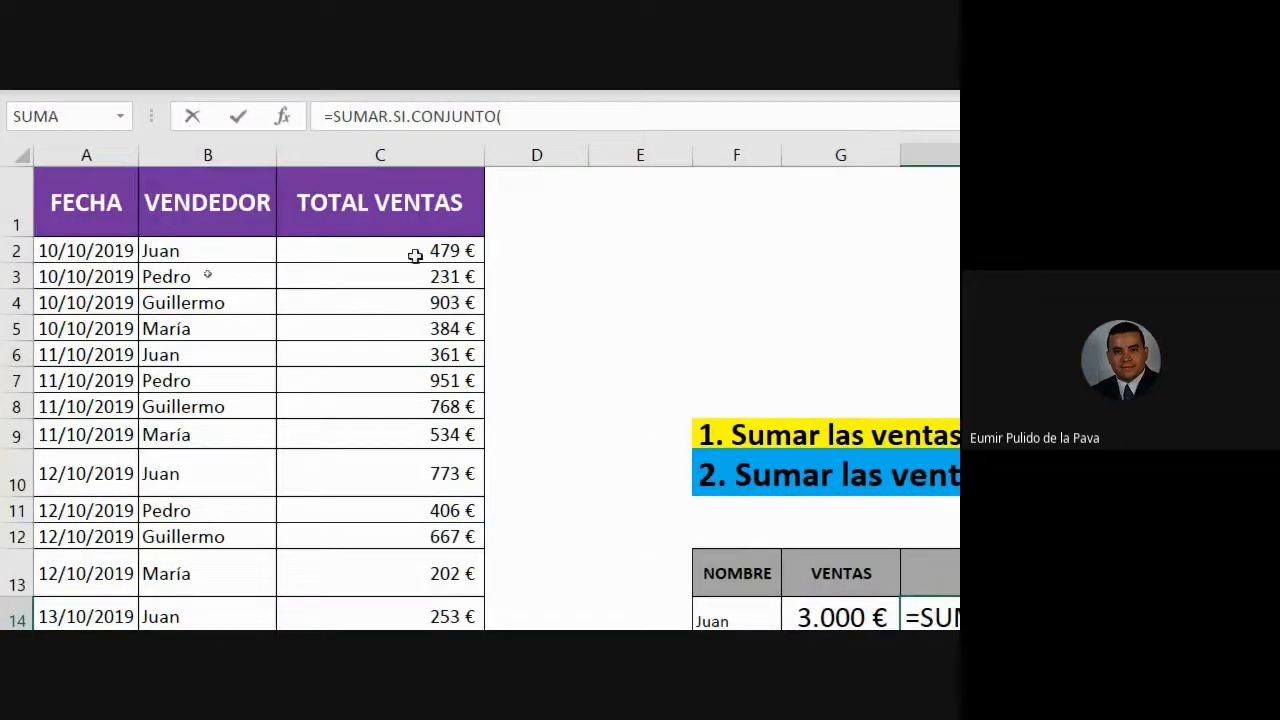
left_click_drag(414, 251, 371, 500)
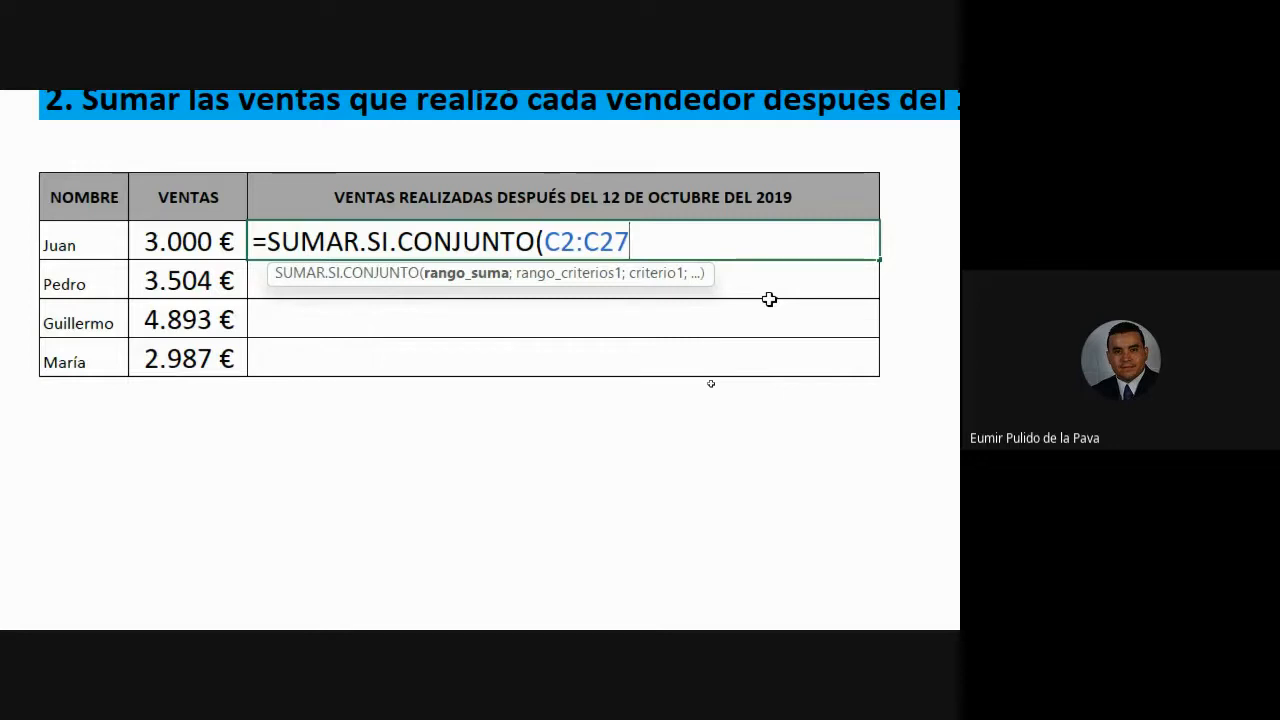
type(";")
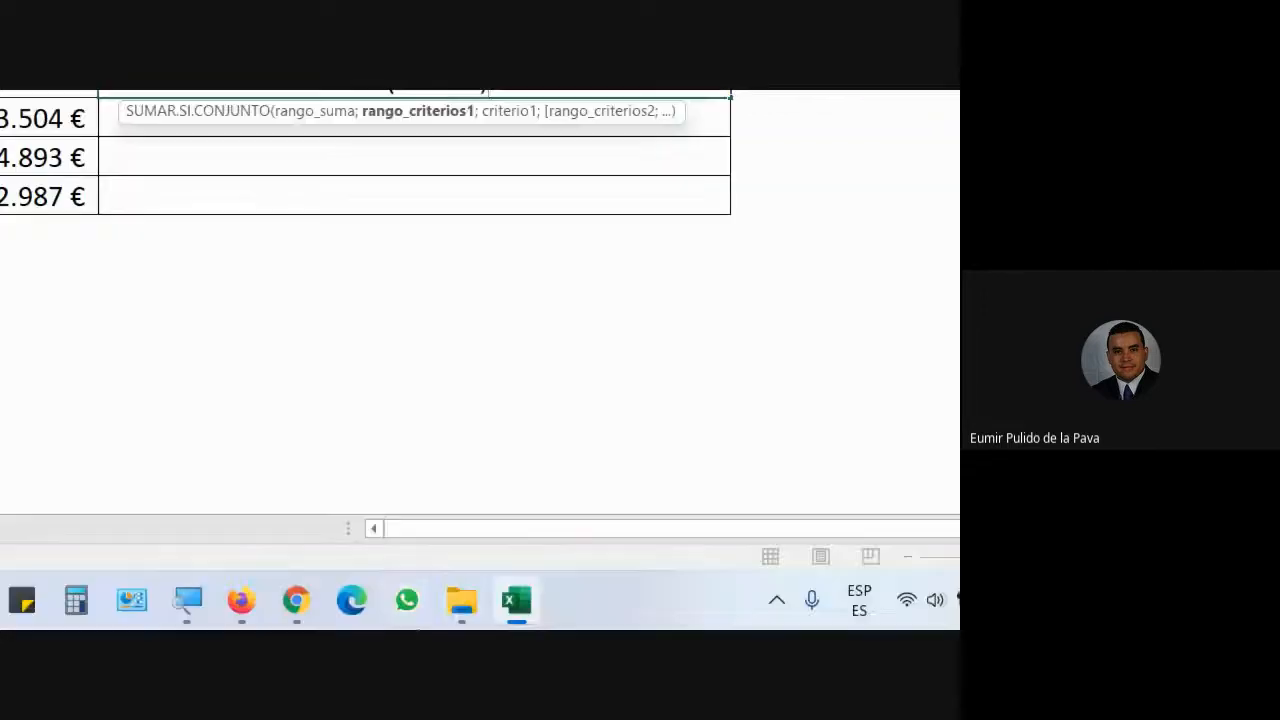
- Add the VENDEDOR column B2:B27 as the first criteria range and select the sum range reference
left_click(254, 600)
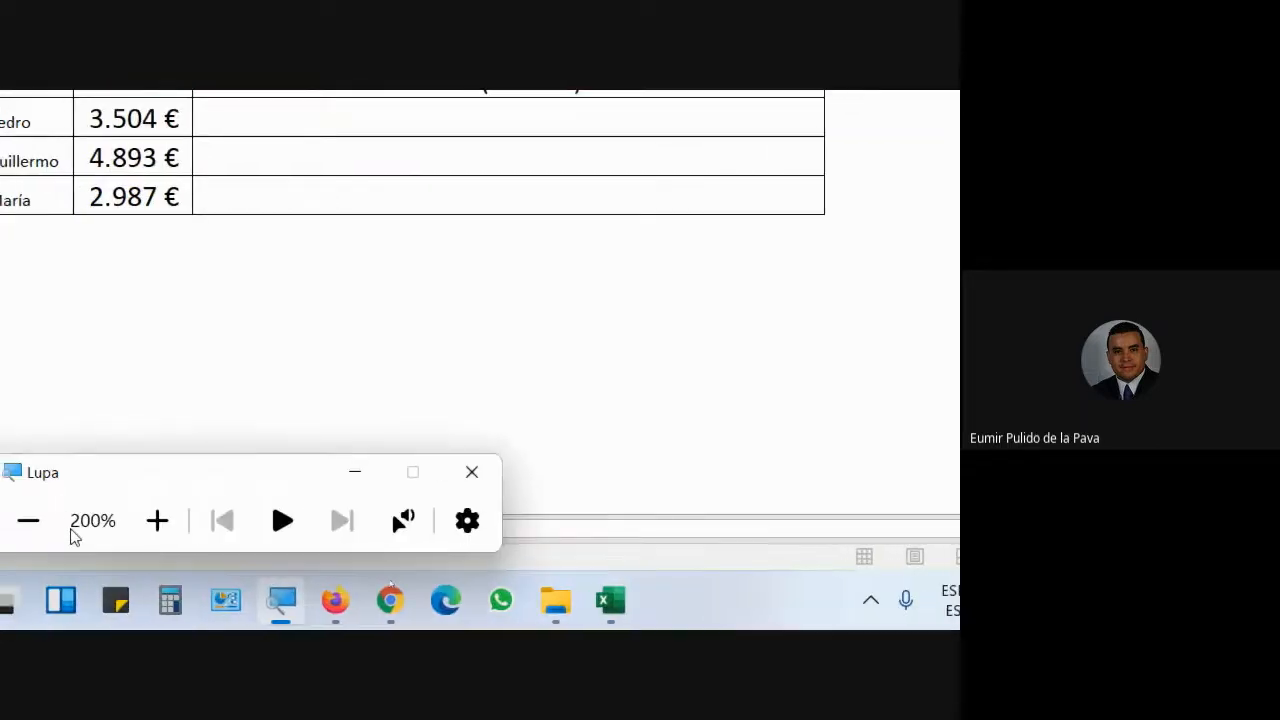
left_click(6, 520)
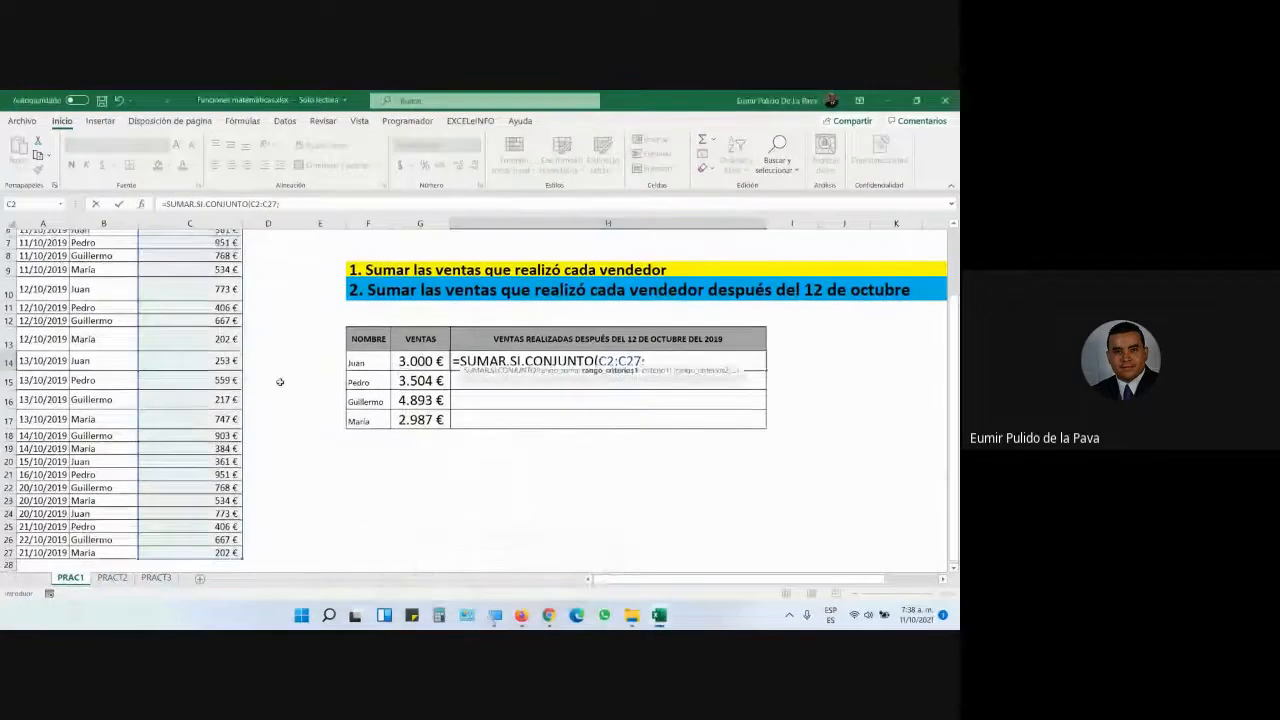
scroll(279, 380, "up", 2)
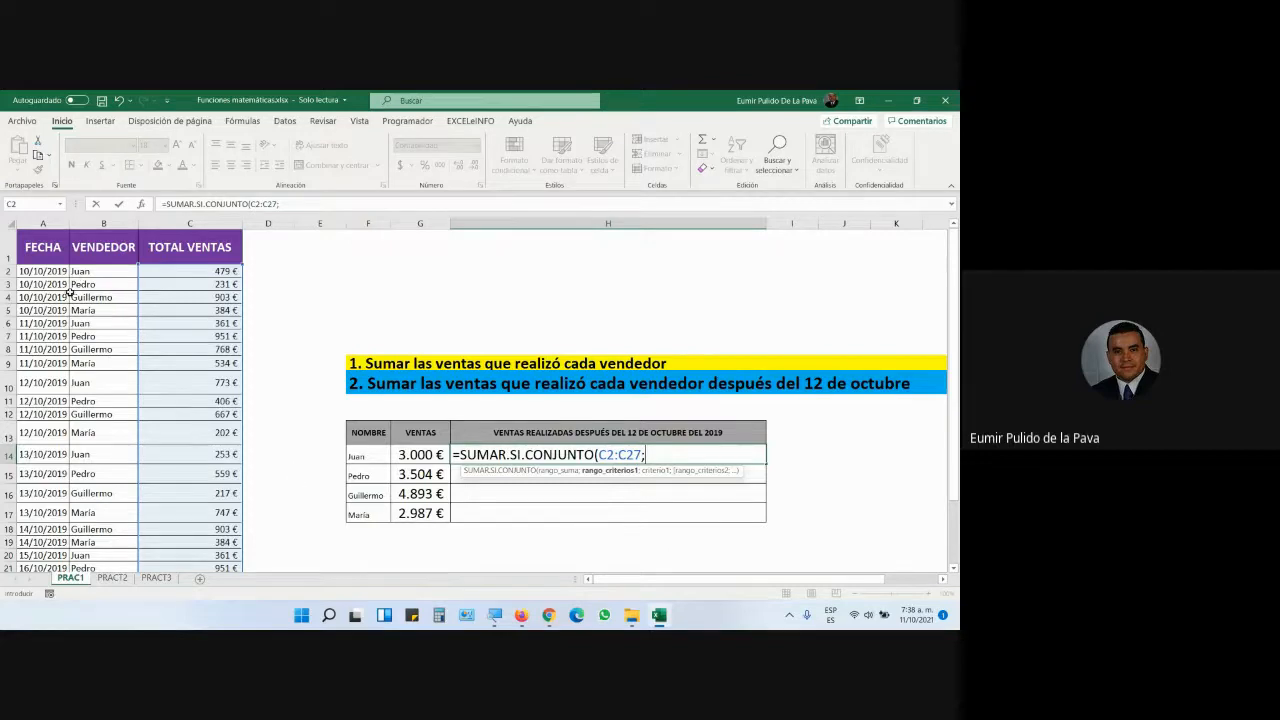
left_click_drag(82, 273, 85, 493)
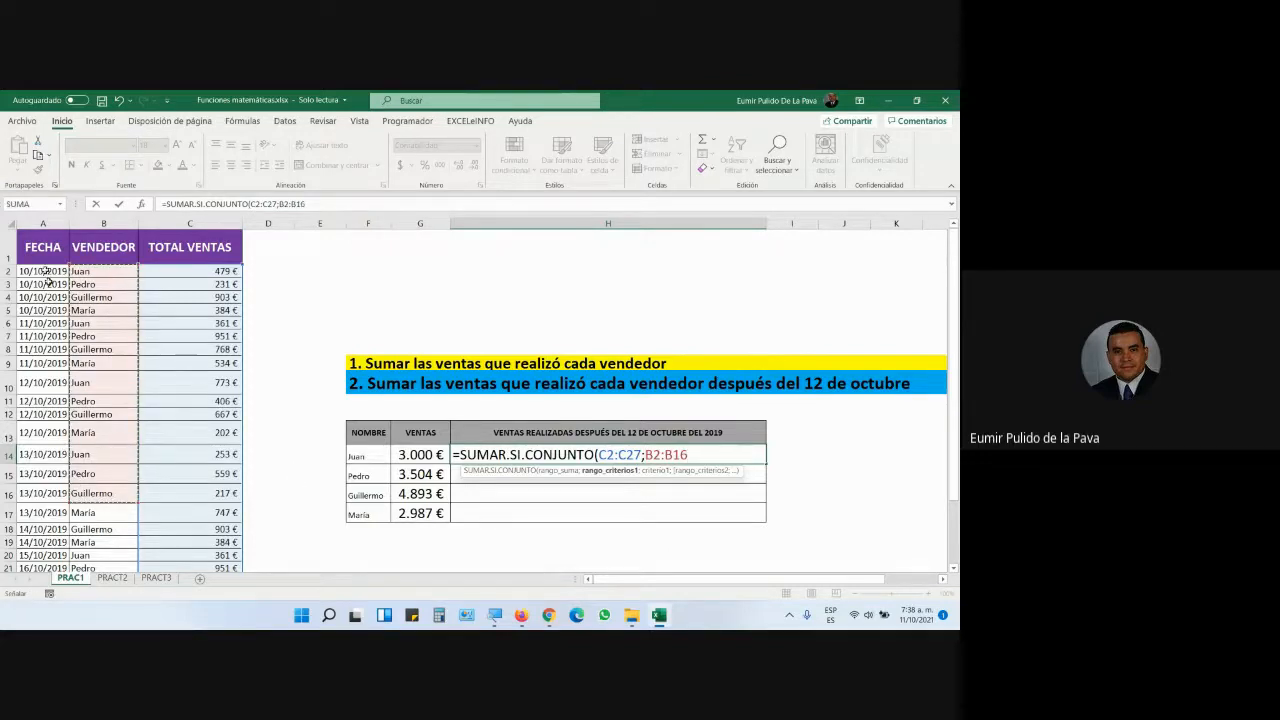
left_click_drag(44, 275, 42, 440)
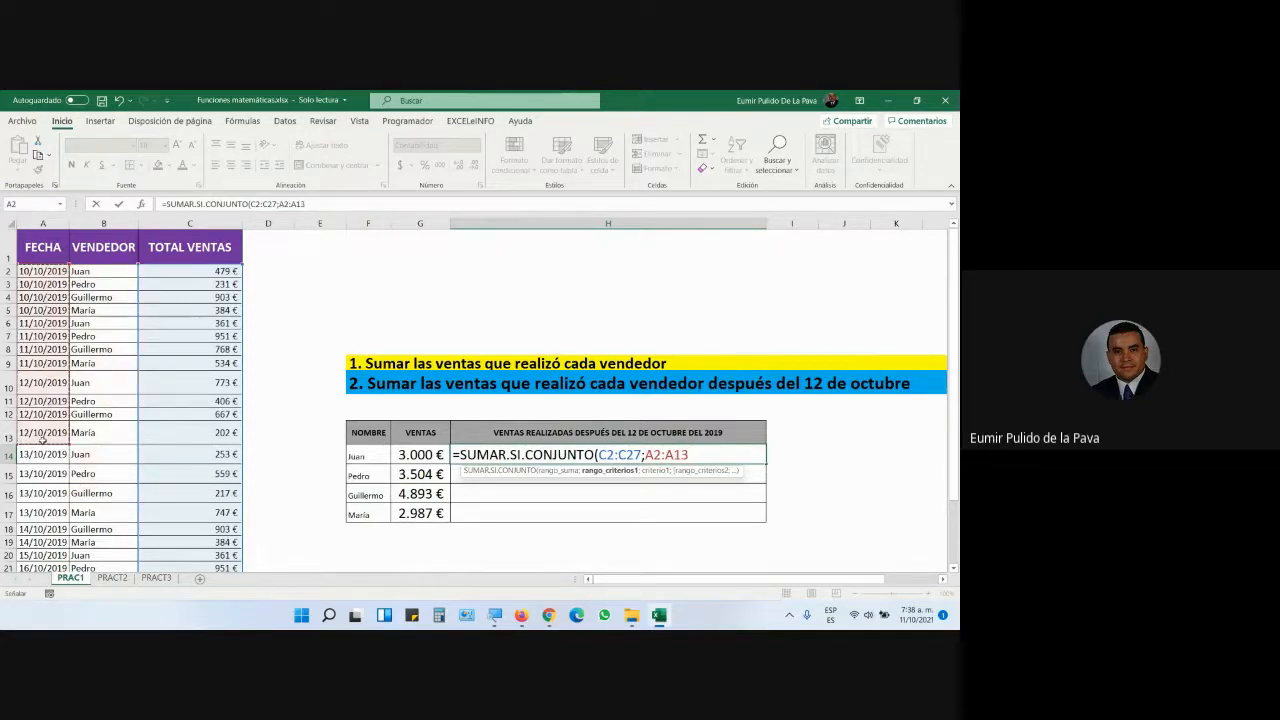
left_click_drag(129, 272, 105, 520)
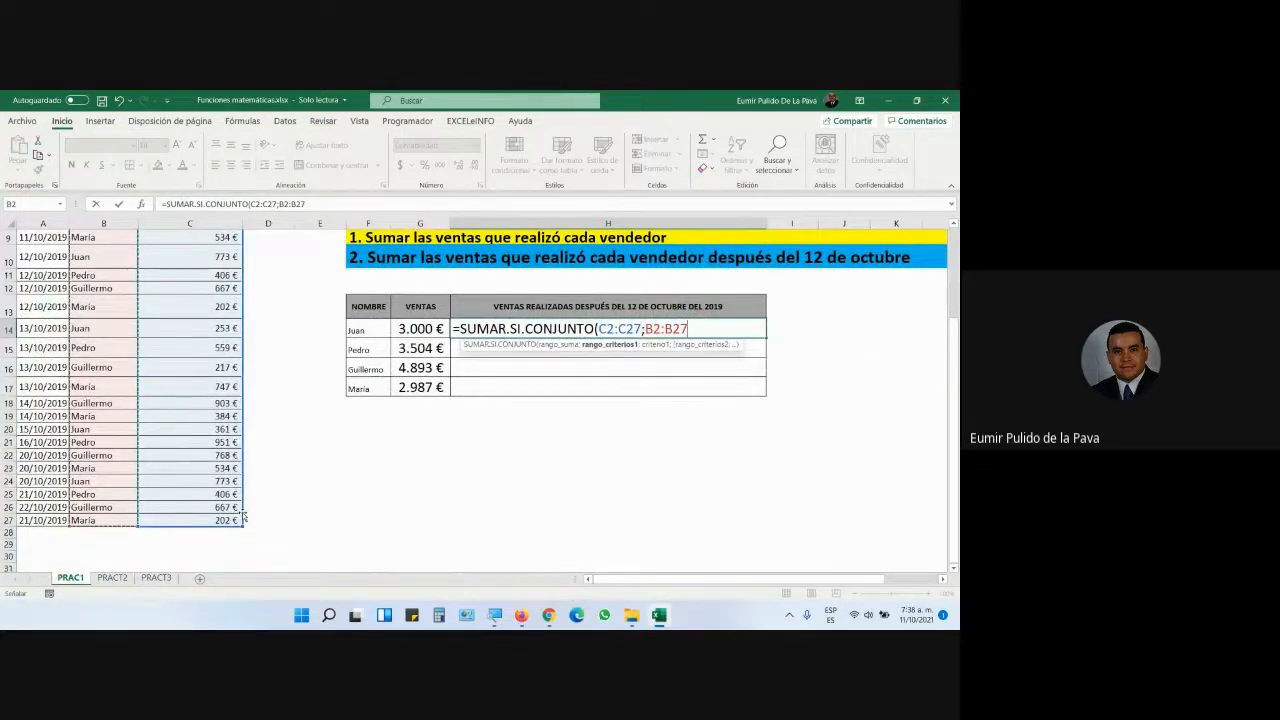
scroll(251, 500, "up", 3)
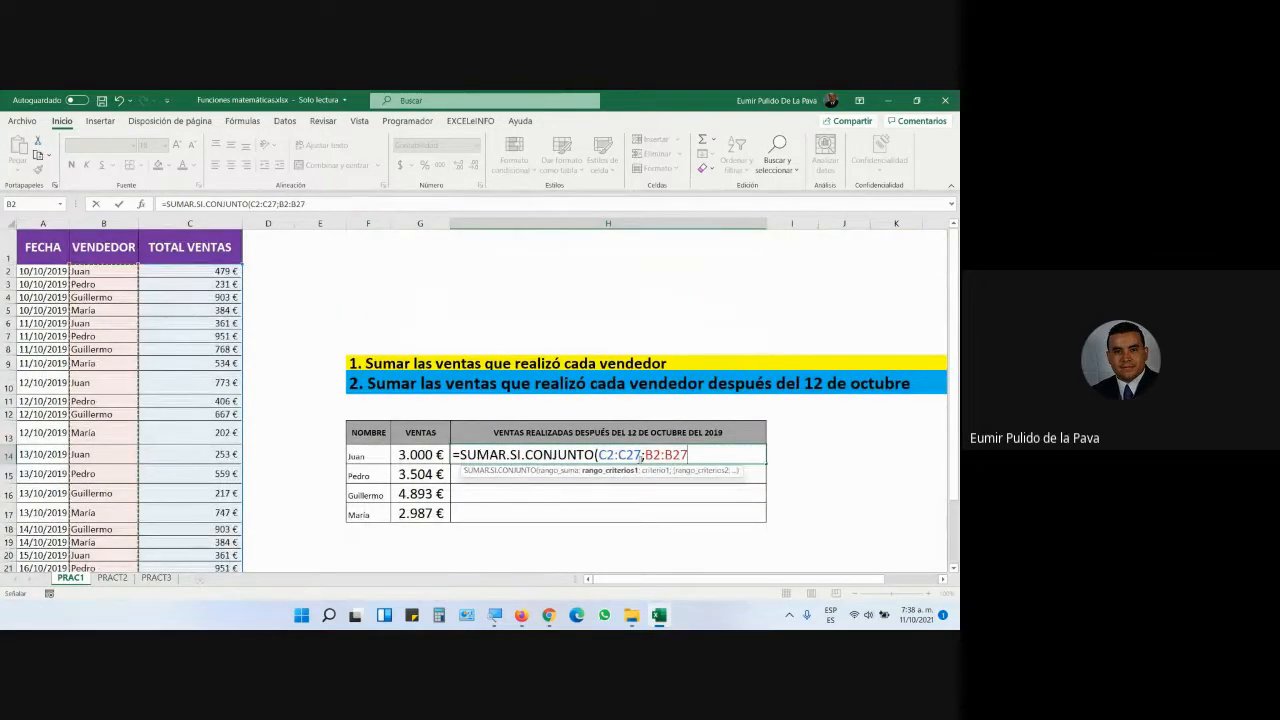
left_click_drag(599, 456, 703, 456)
- Row-lock the ranges with F4 and add Juan's name cell F14 as the first criterion
key("F4")
key("F4")
key("F4")
key("F4")
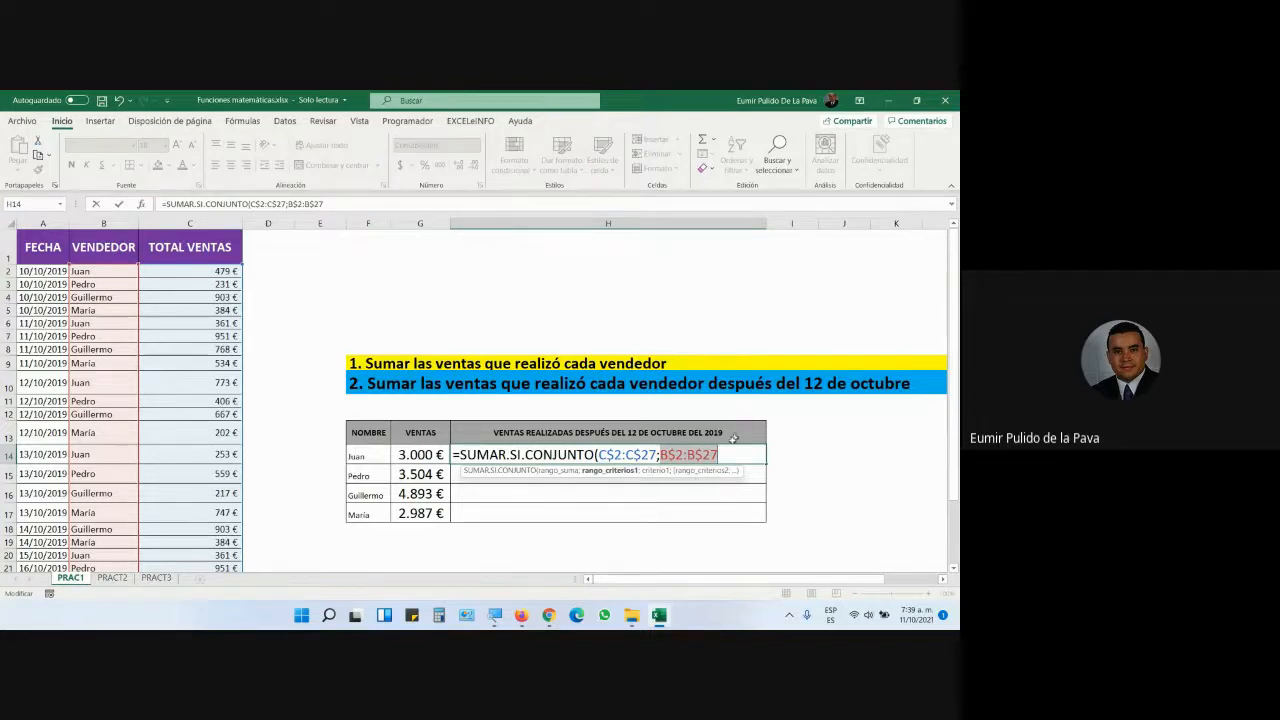
left_click(494, 615)
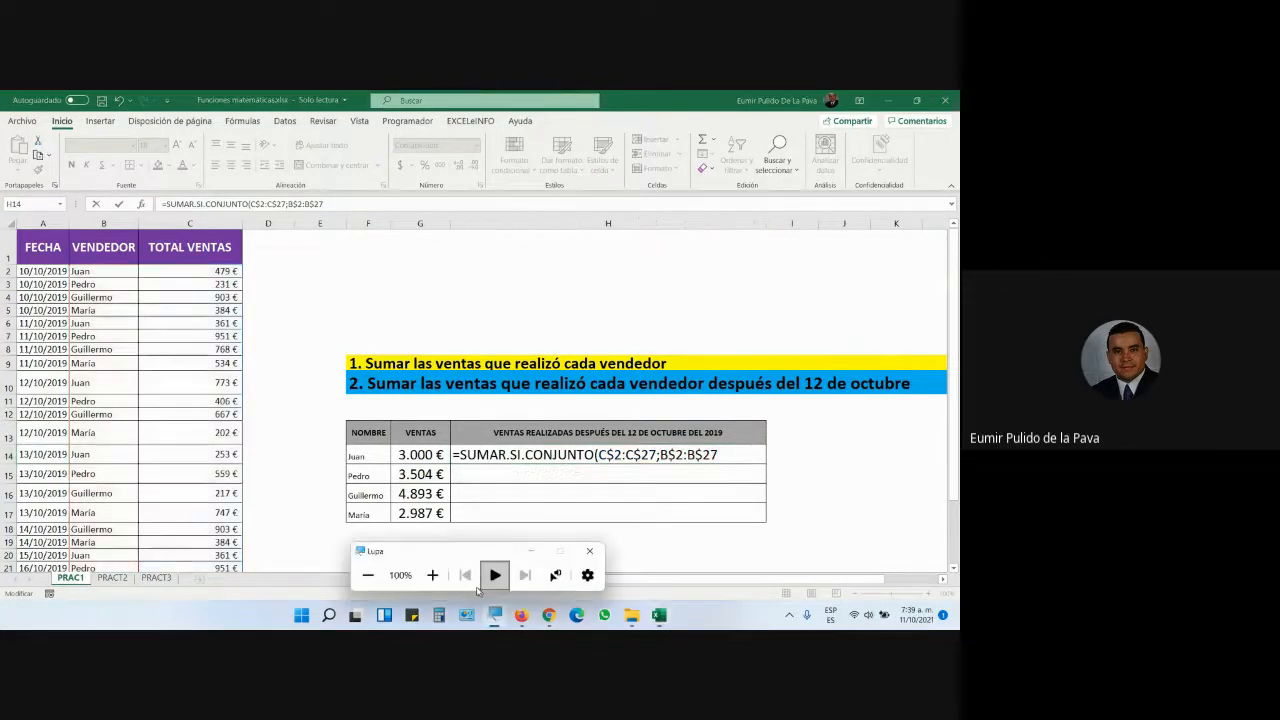
left_click(432, 575)
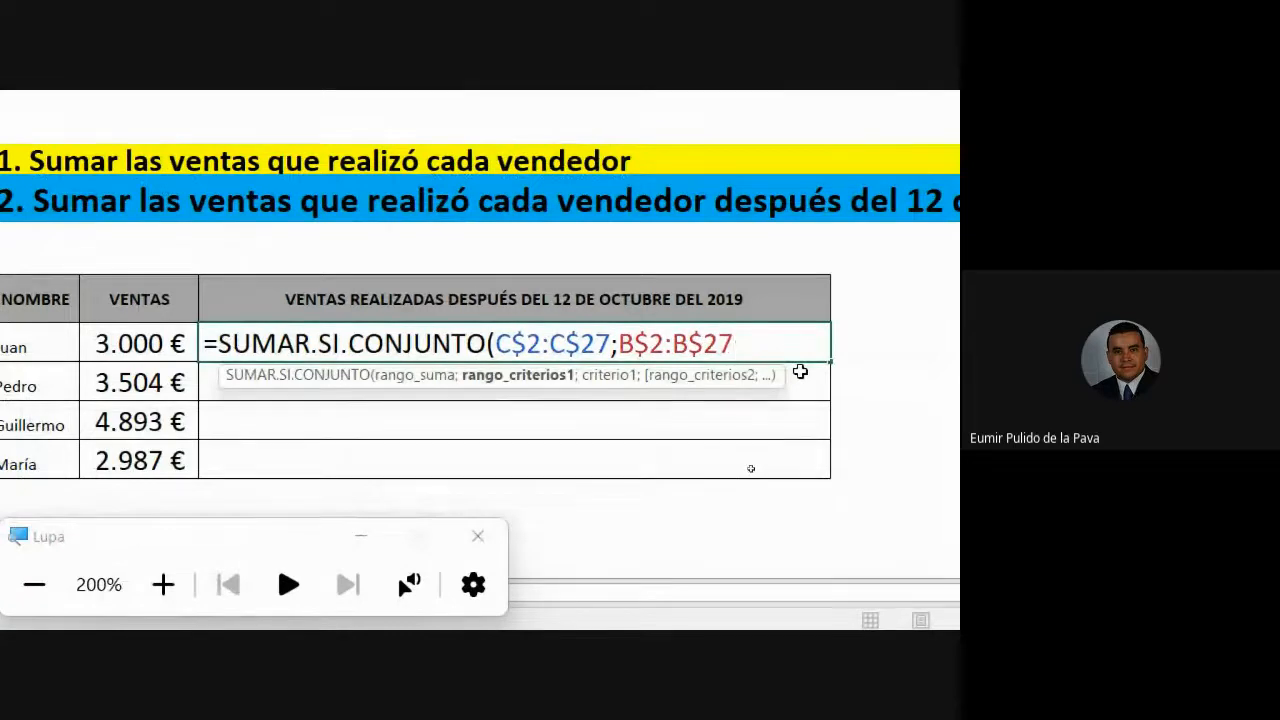
type(";")
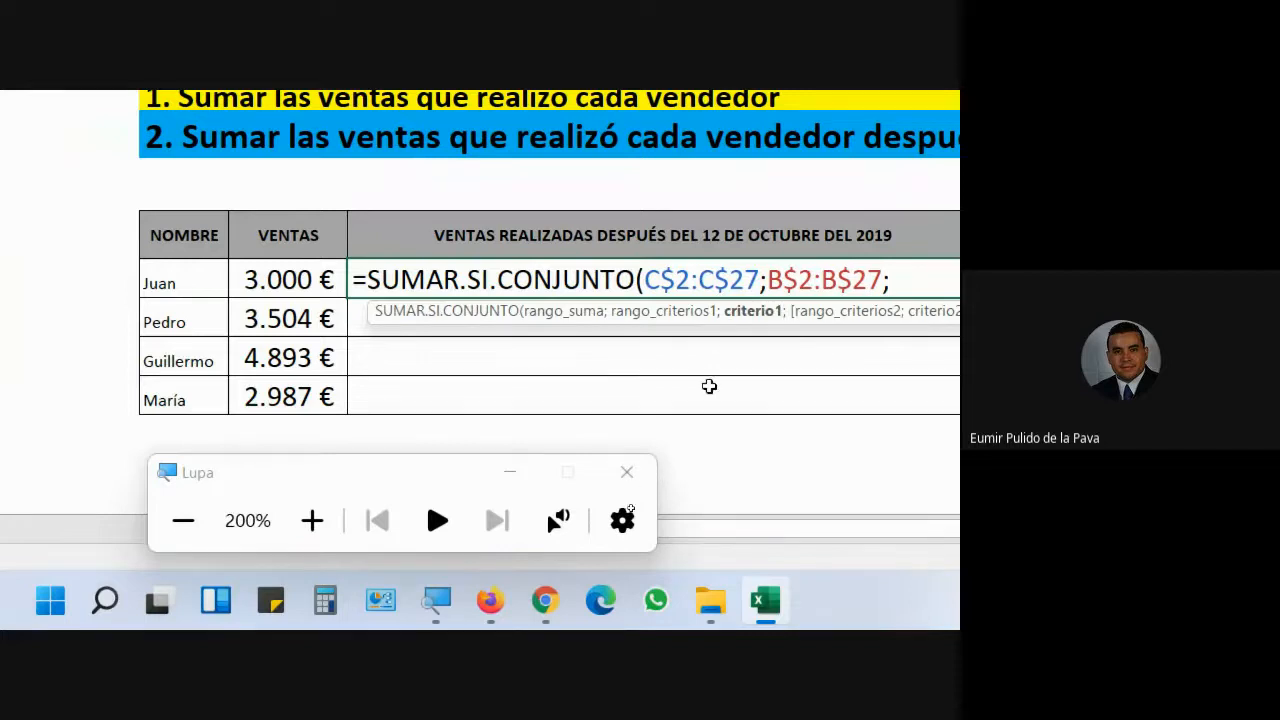
left_click(510, 476)
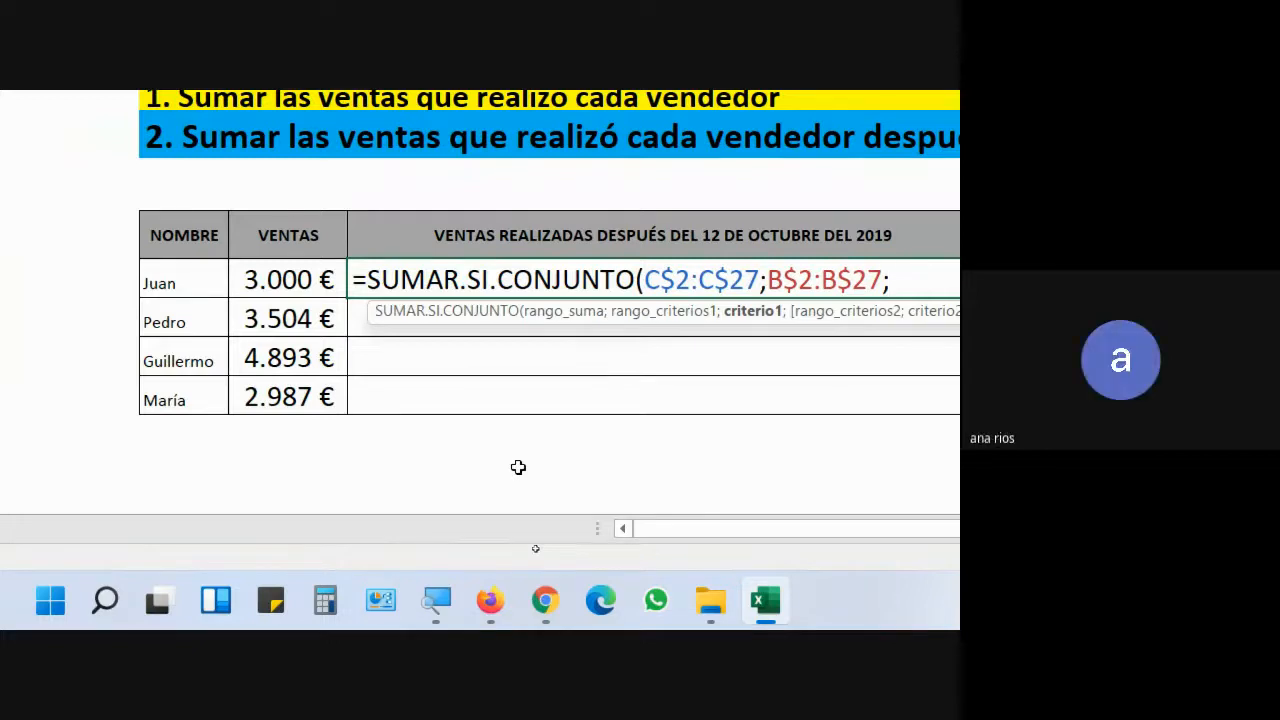
left_click(187, 285)
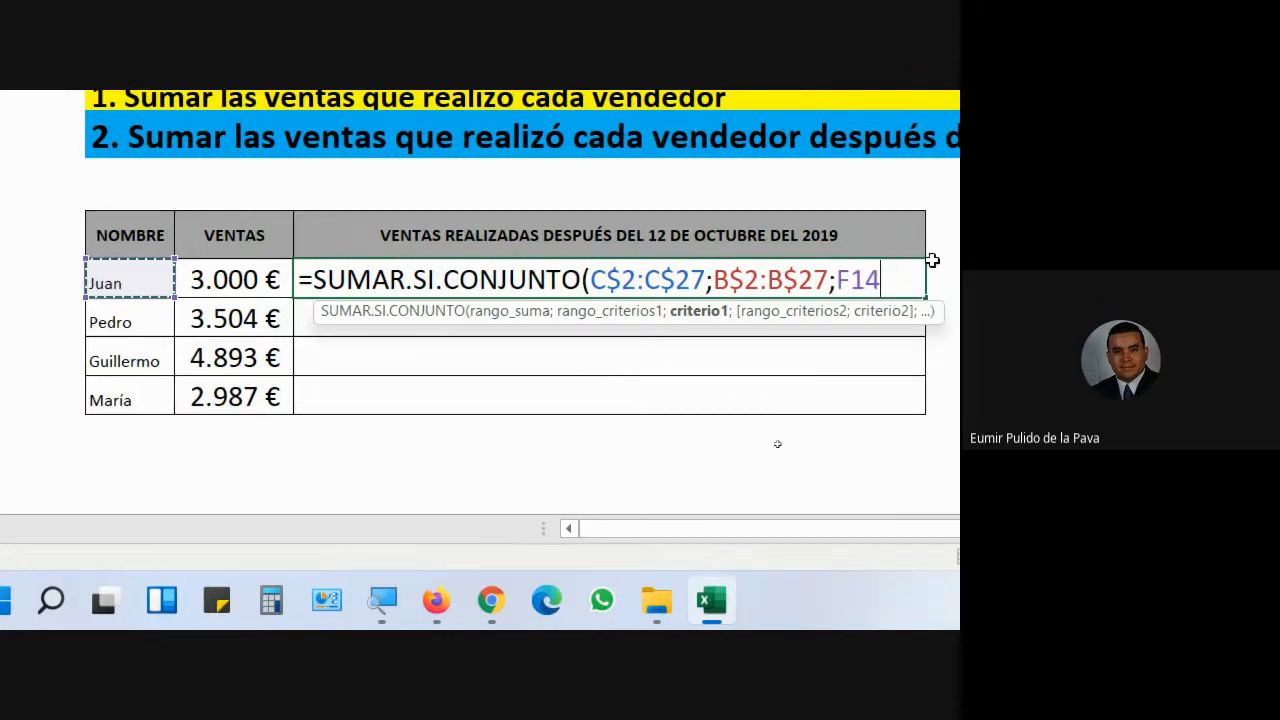
- Try "juan" as the criterion, then revert to the F14 reference followed by a semicolon
key("BackSpace")
key("BackSpace")
key("BackSpace")
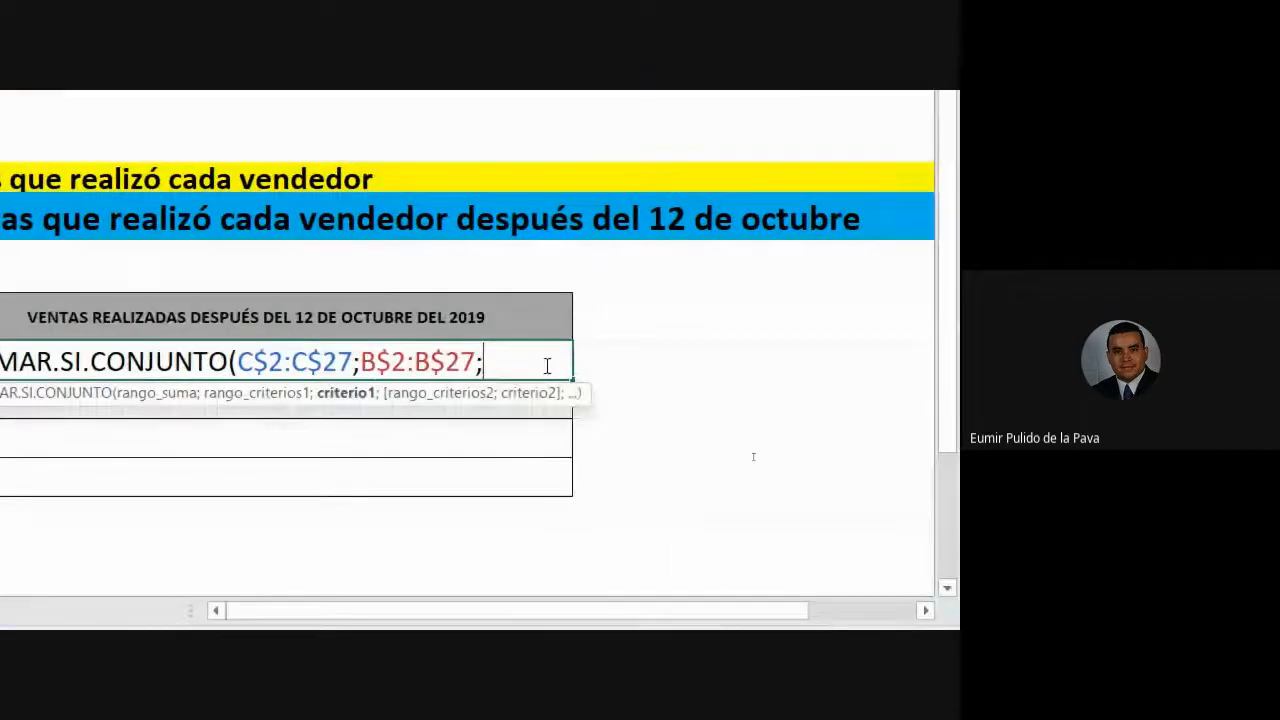
type("\"juan\"")
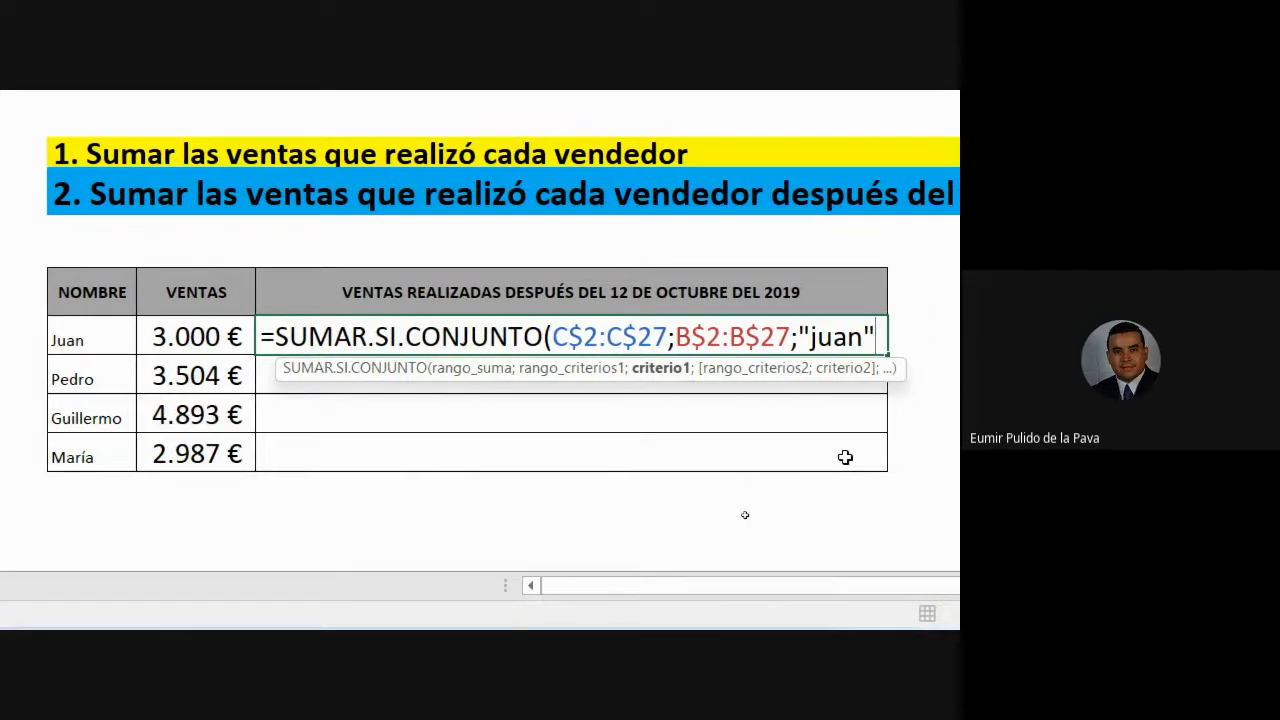
key("BackSpace")
key("BackSpace")
key("BackSpace")
key("BackSpace")
key("BackSpace")
key("BackSpace")
left_click(349, 305)
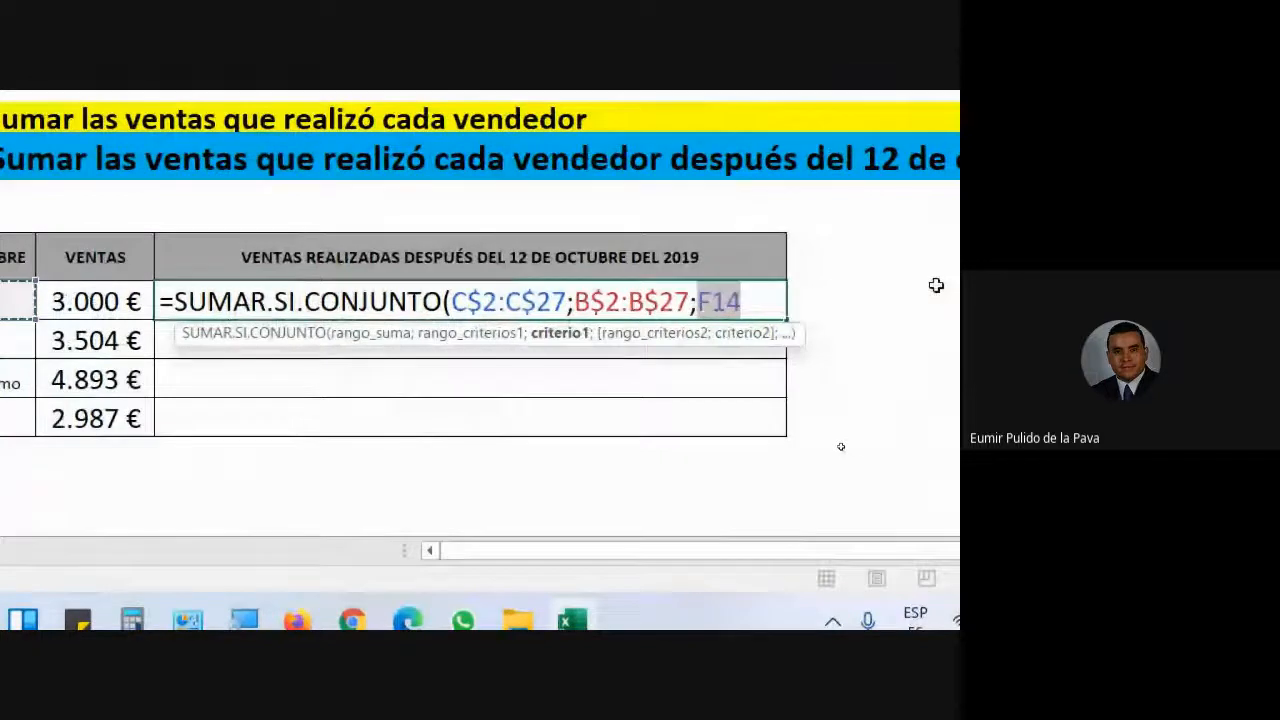
type(";")
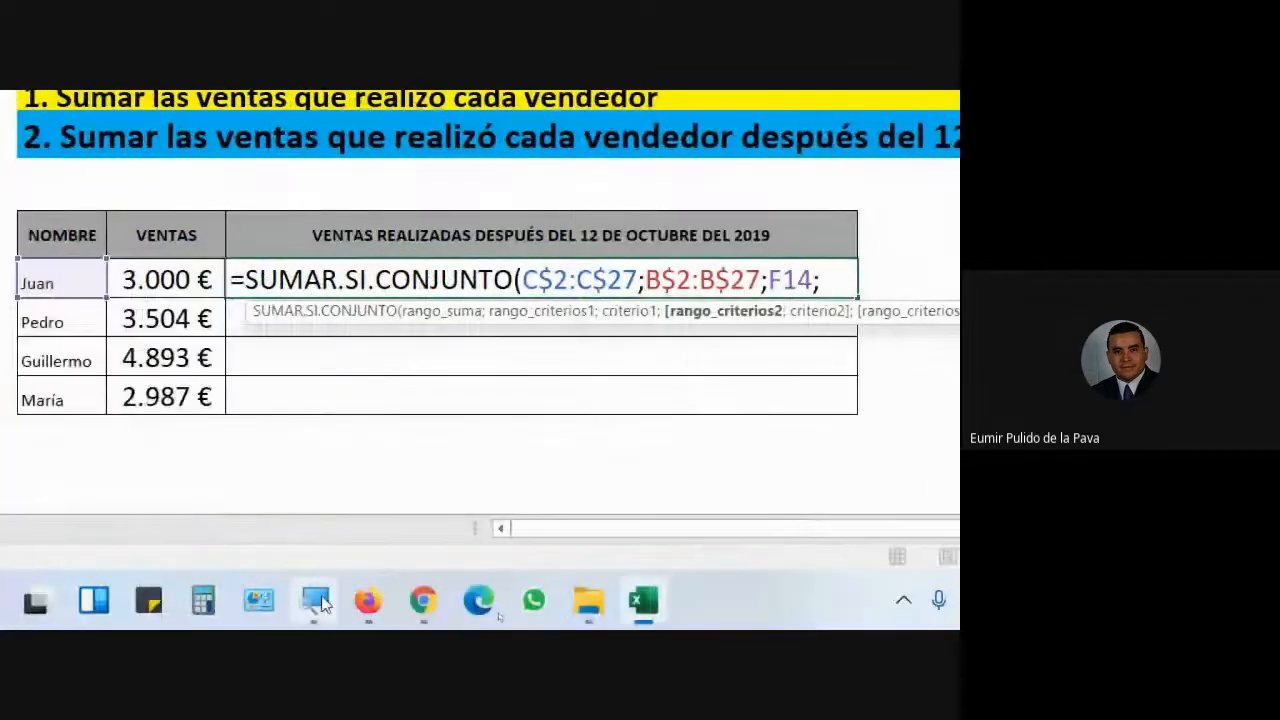
- Add the row-locked FECHA range A$2:A$27 as the second criteria range, followed by a semicolon
left_click(318, 600)
left_click(60, 520)
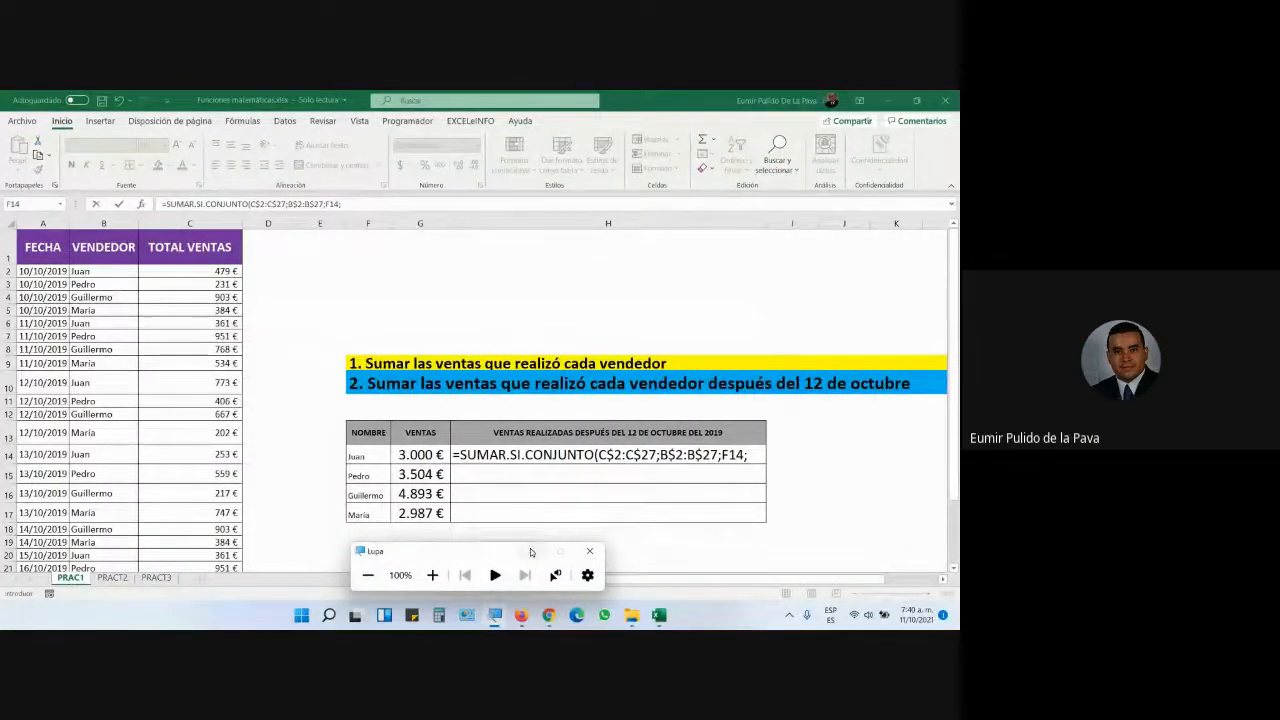
left_click(531, 551)
mouse_move(548, 615)
left_click(488, 571)
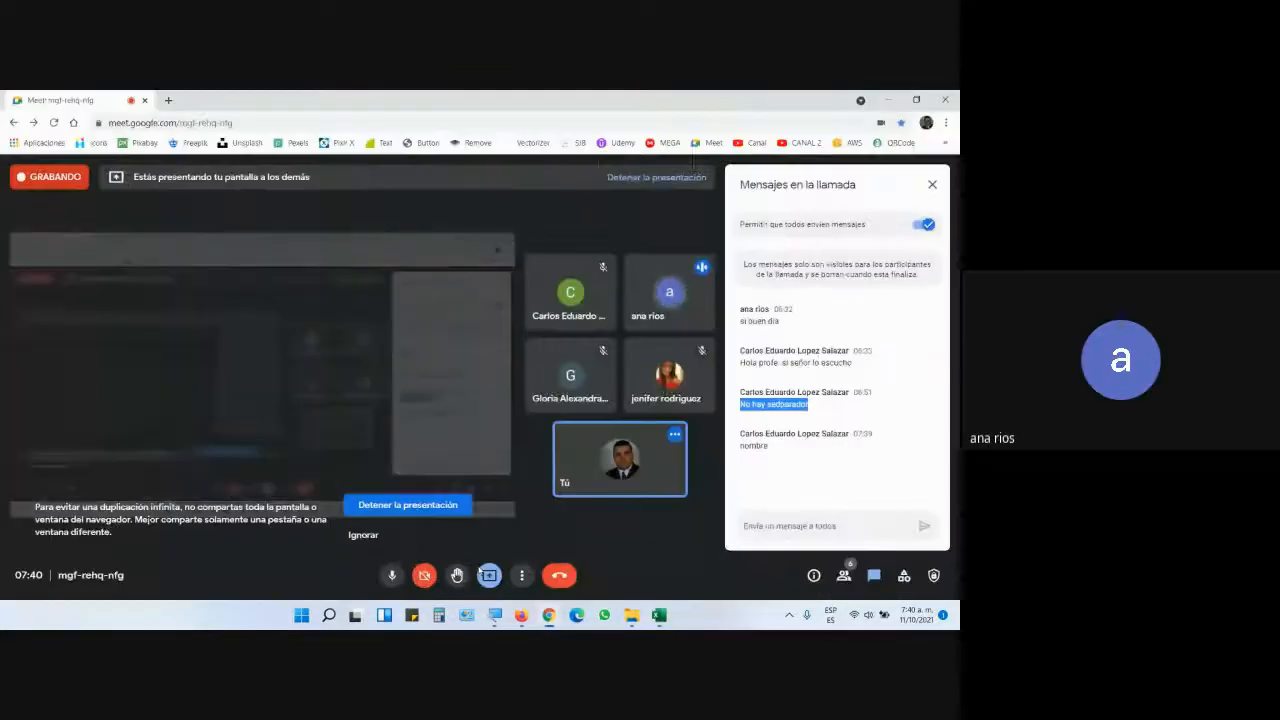
left_click(657, 615)
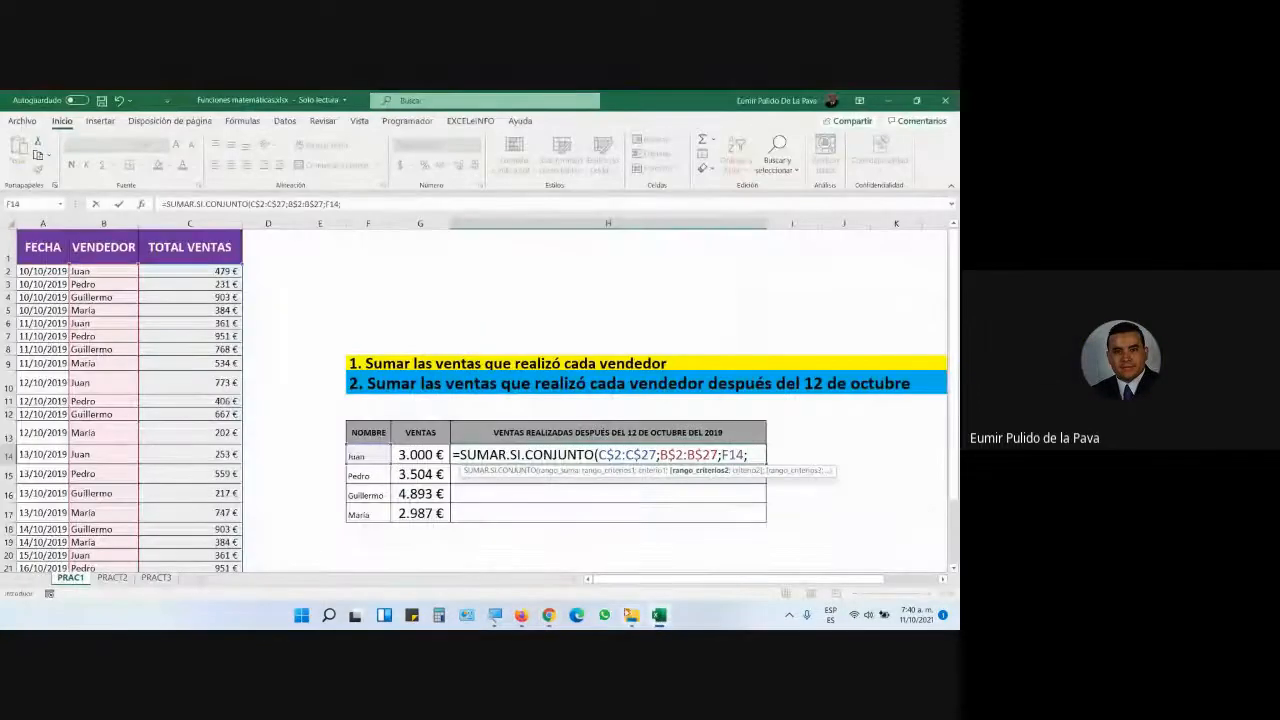
left_click_drag(38, 270, 40, 512)
left_click_drag(35, 594, 40, 559)
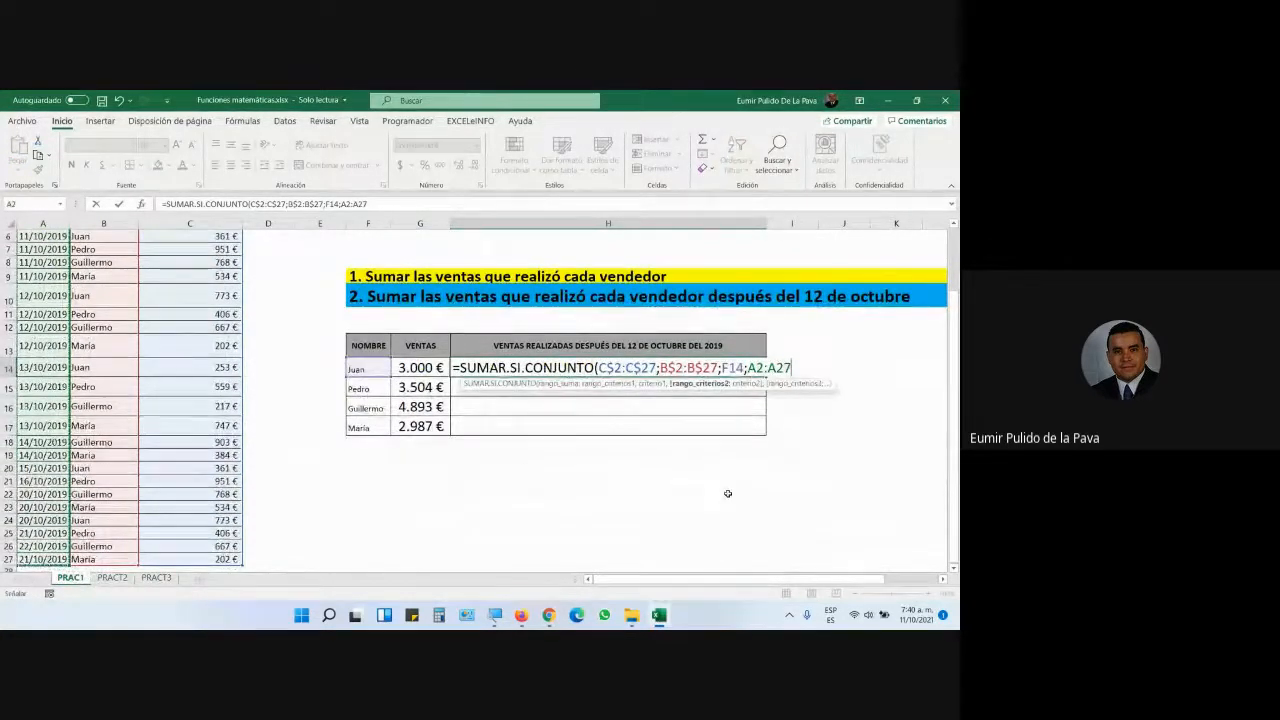
key("F4")
key("F4")
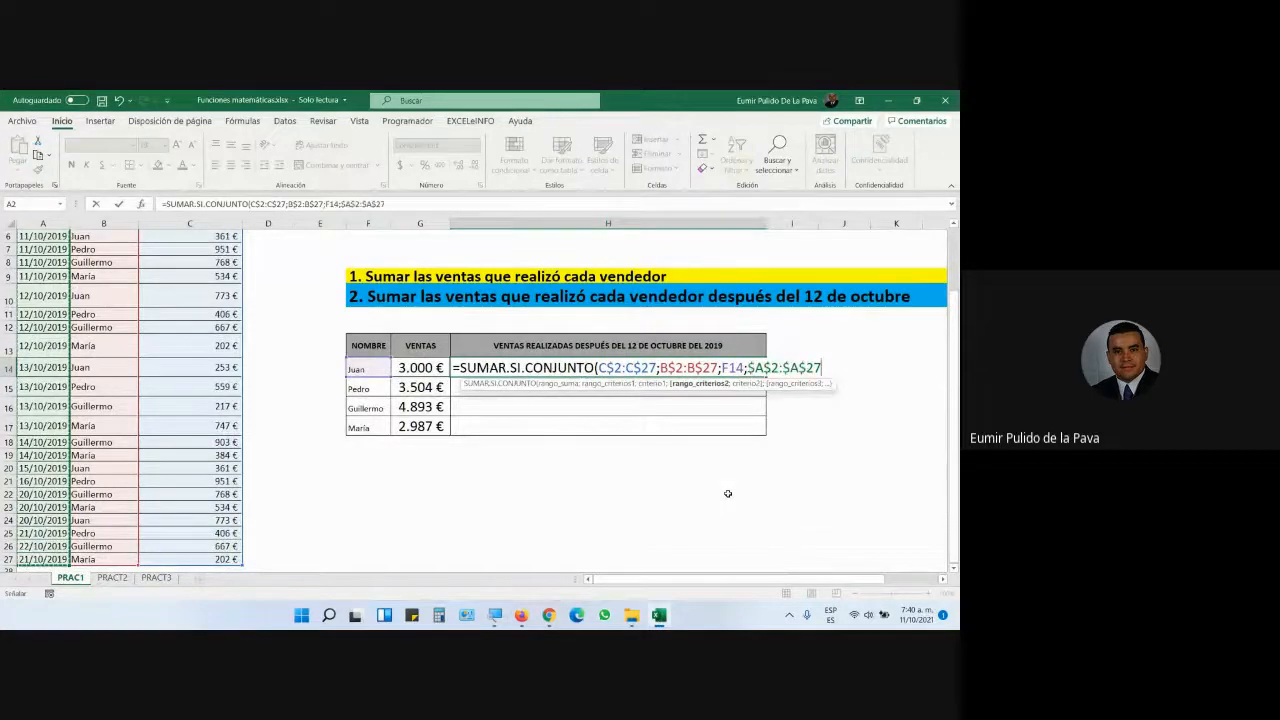
type(";")
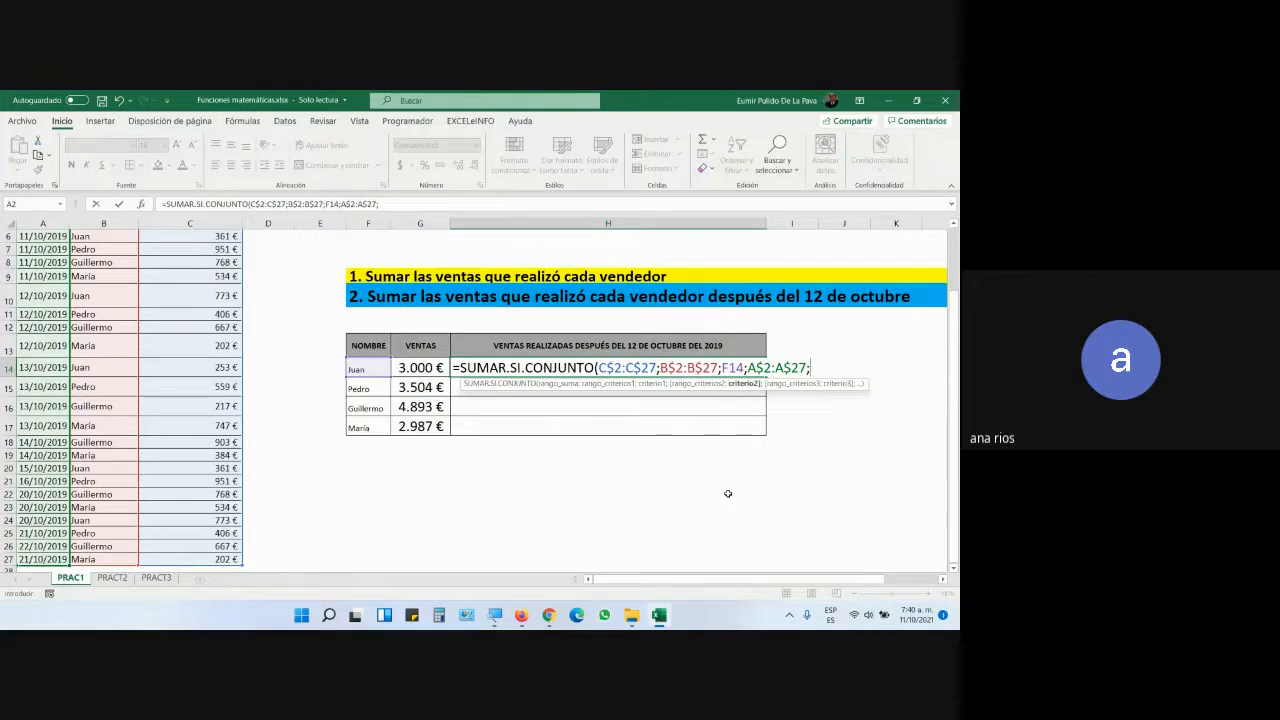
- Enter the date criterion ">12-10-2019" as criterio2, magnifying the screen to 200%
type("\">")
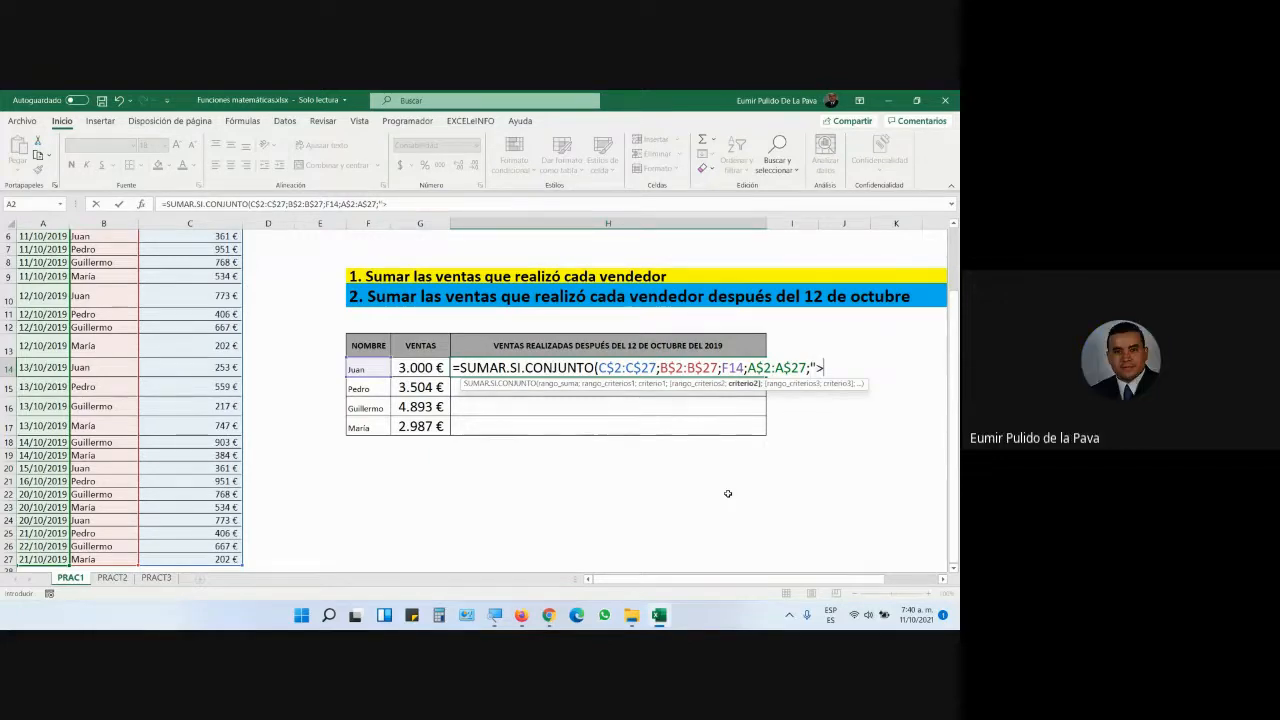
type("12-10-19")
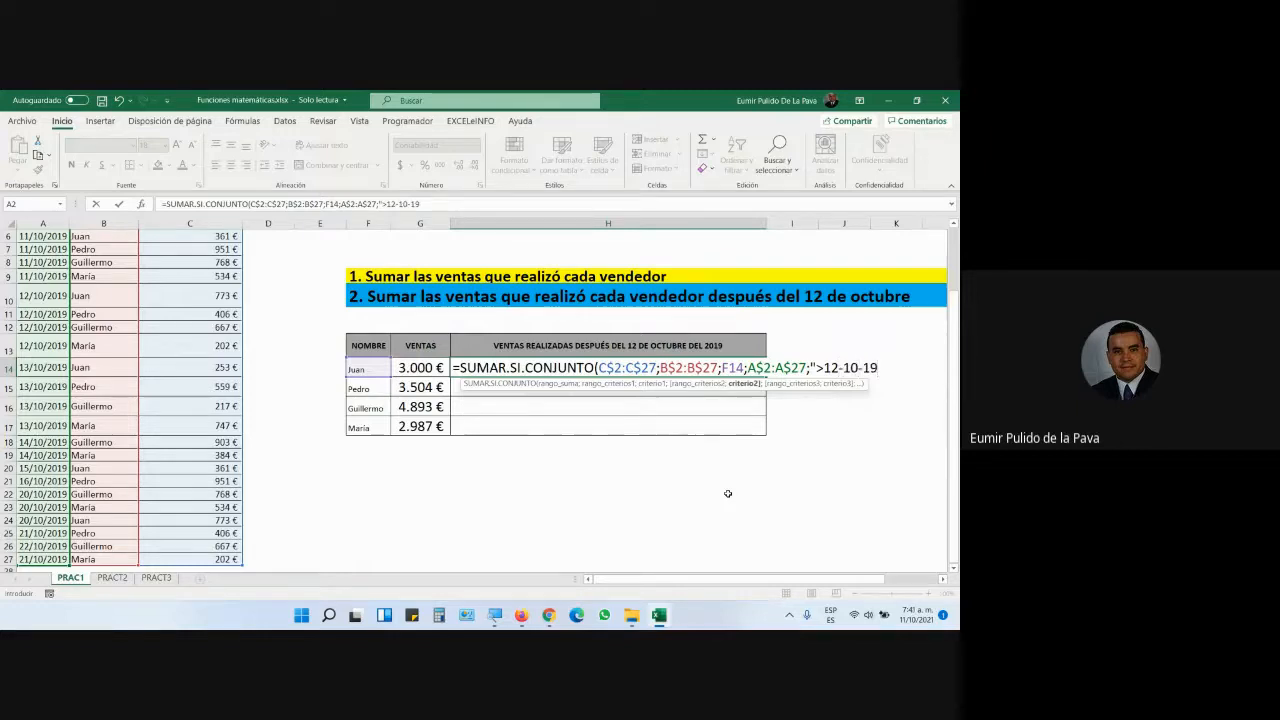
type("2019")
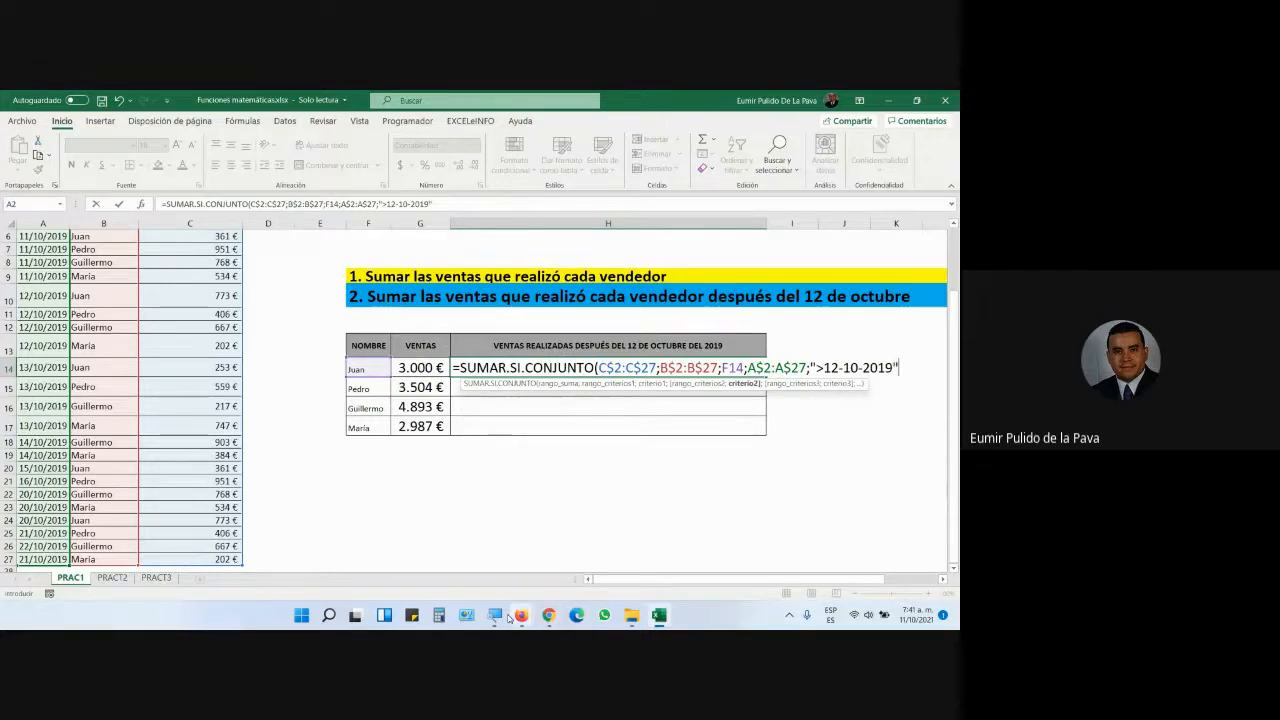
left_click(494, 614)
left_click(433, 574)
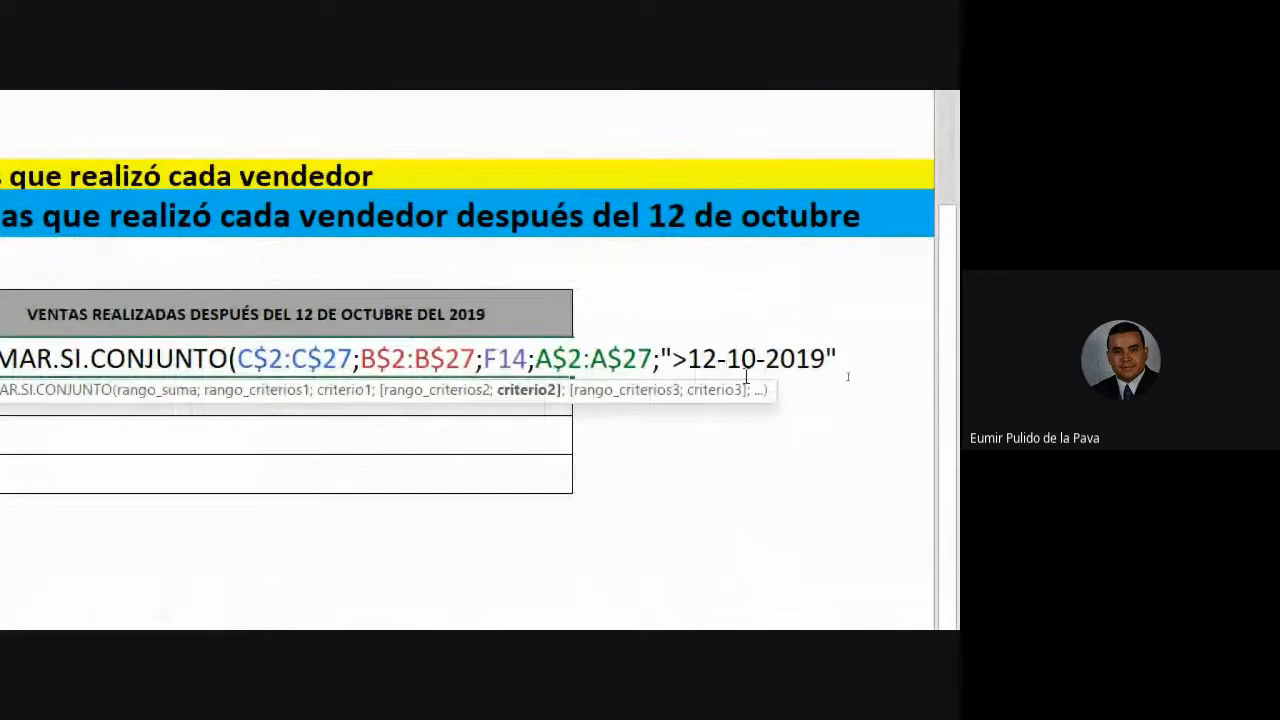
- Replace both dashes with slashes so the criterion reads ">12/10/2019"
left_click_drag(690, 359, 715, 361)
left_click(726, 367)
key("BackSpace")
type("/")
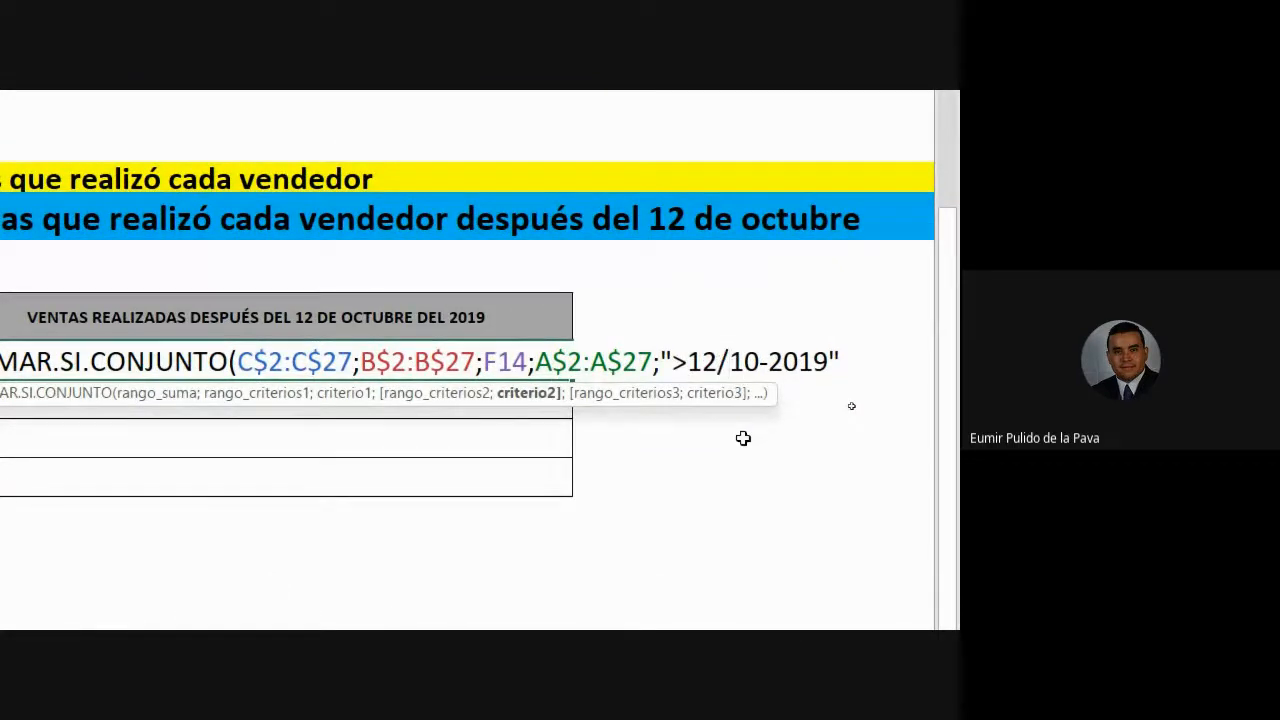
left_click_drag(735, 363, 760, 362)
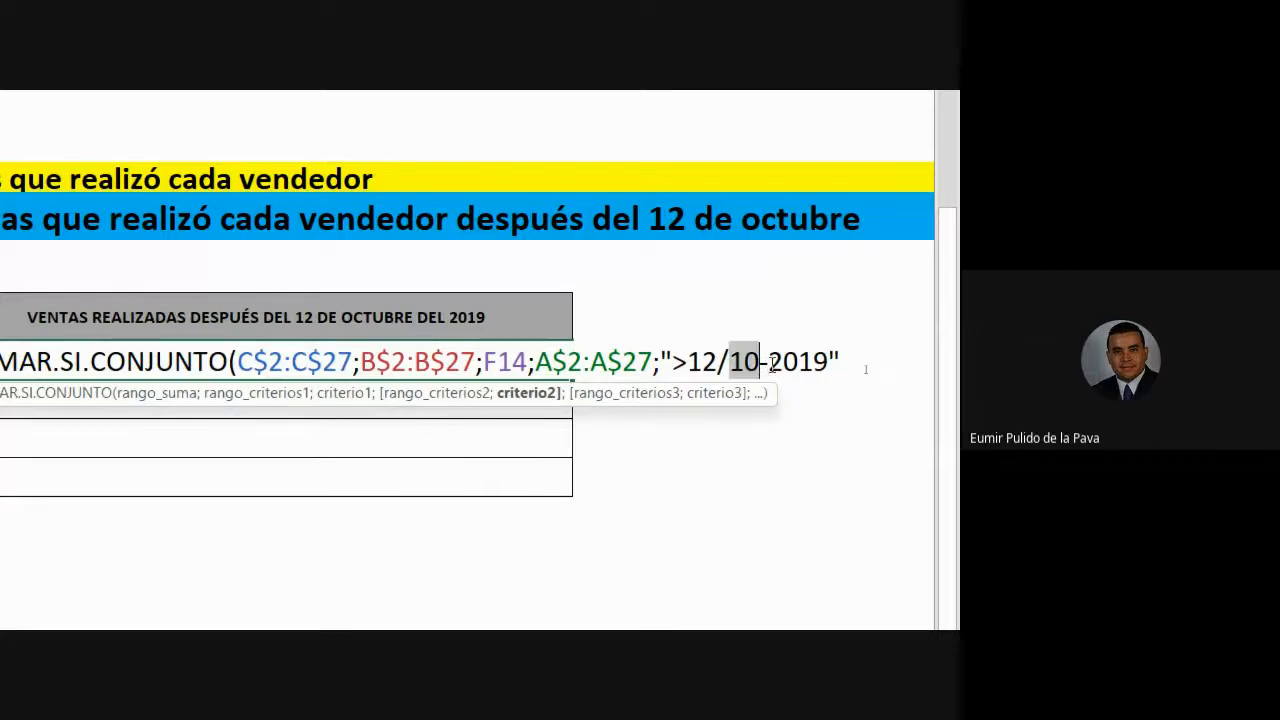
left_click(770, 364)
key("BackSpace")
type("/")
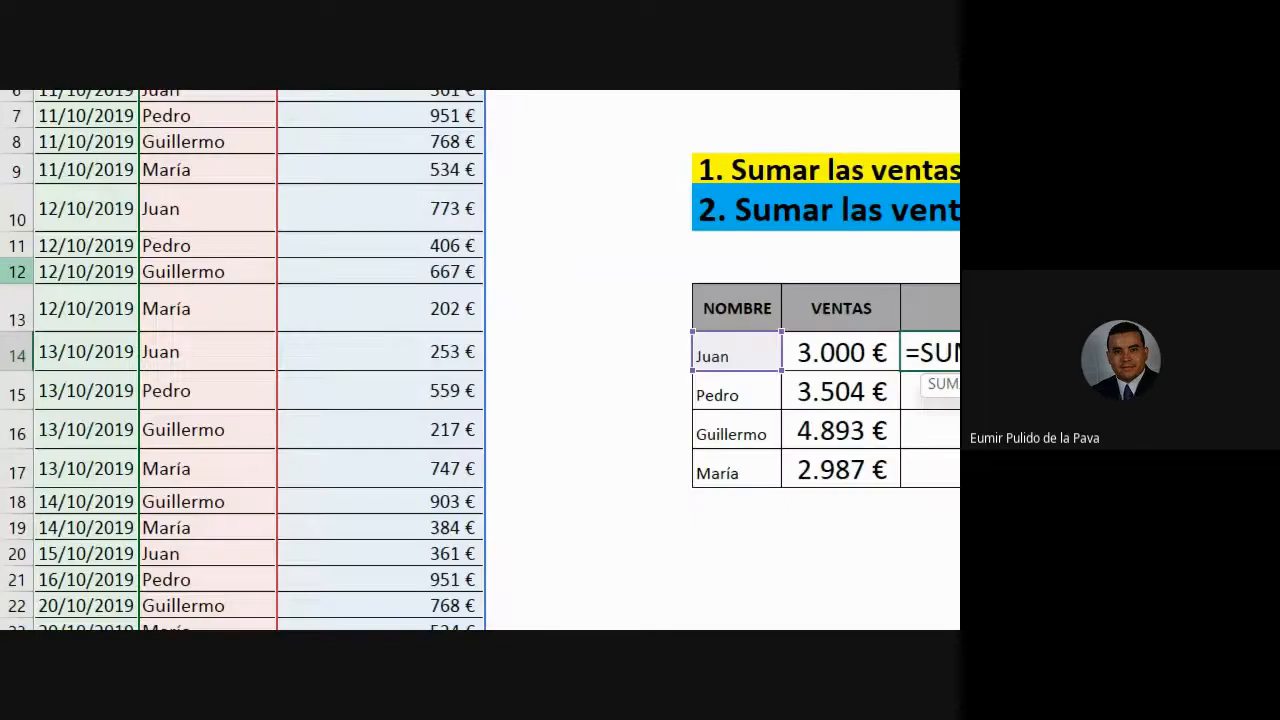
scroll(110, 400, "up", 2)
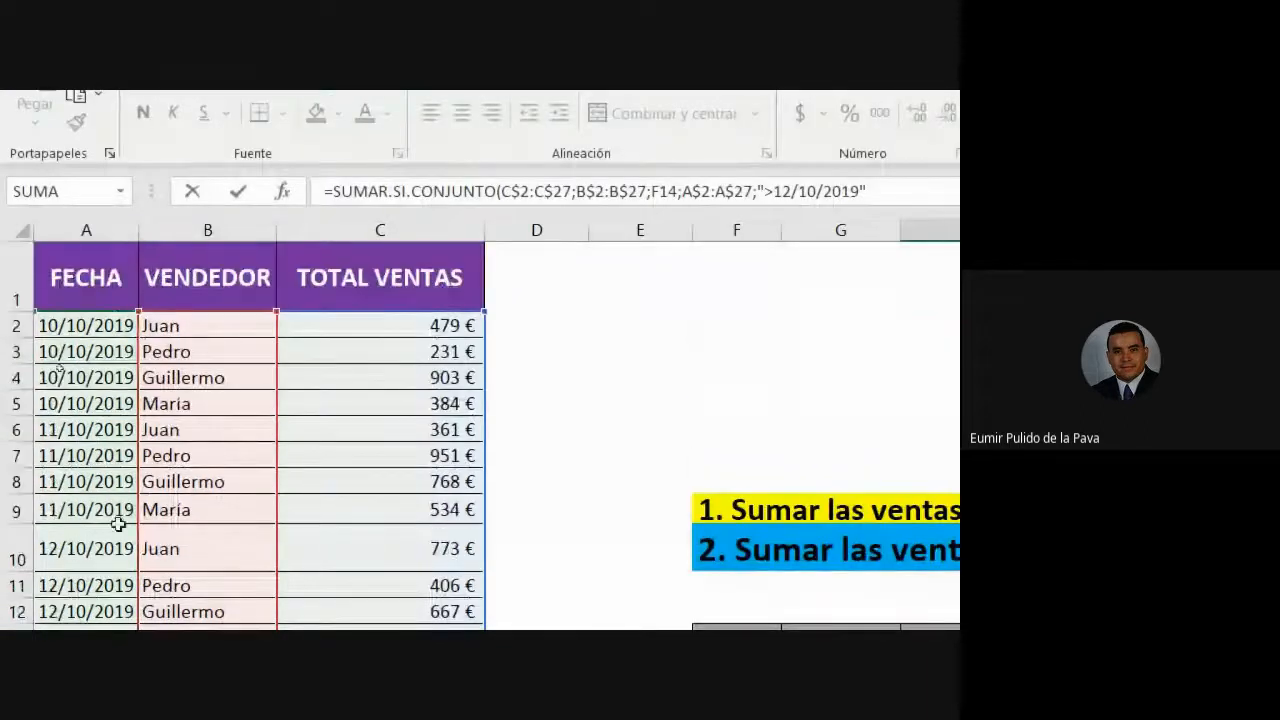
scroll(125, 510, "down", 6)
scroll(190, 487, "up", 3)
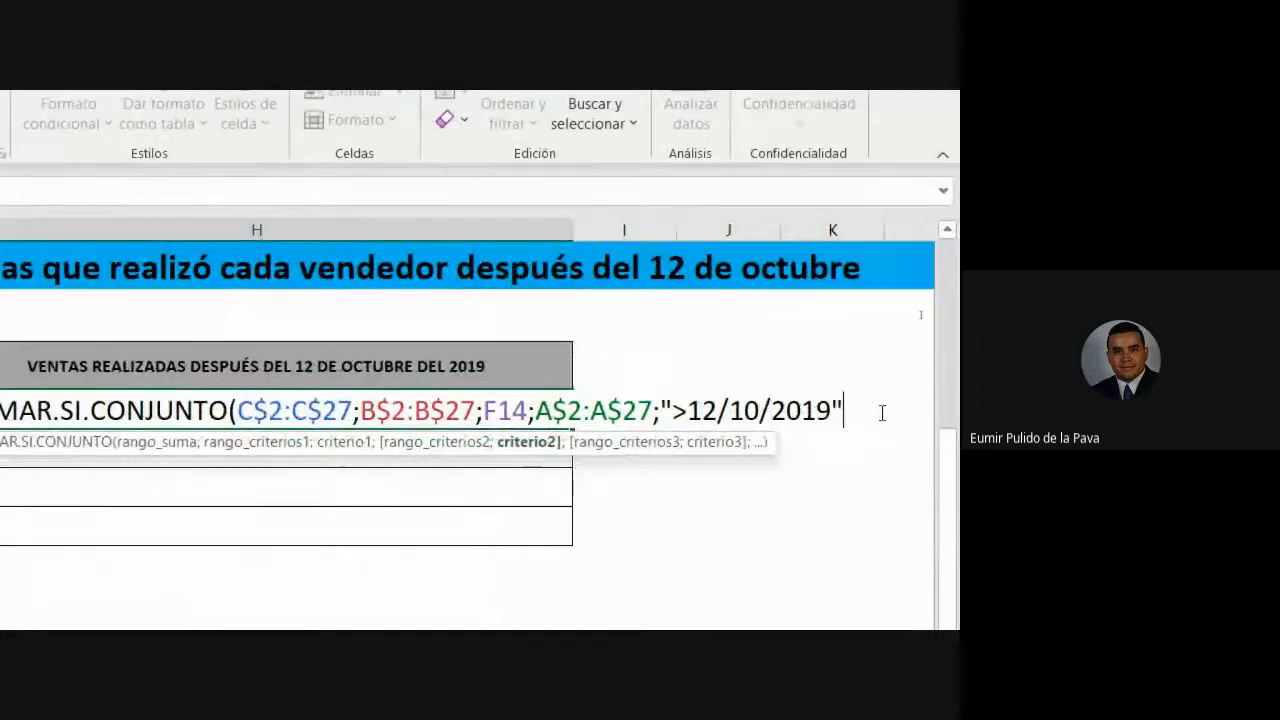
type(")")
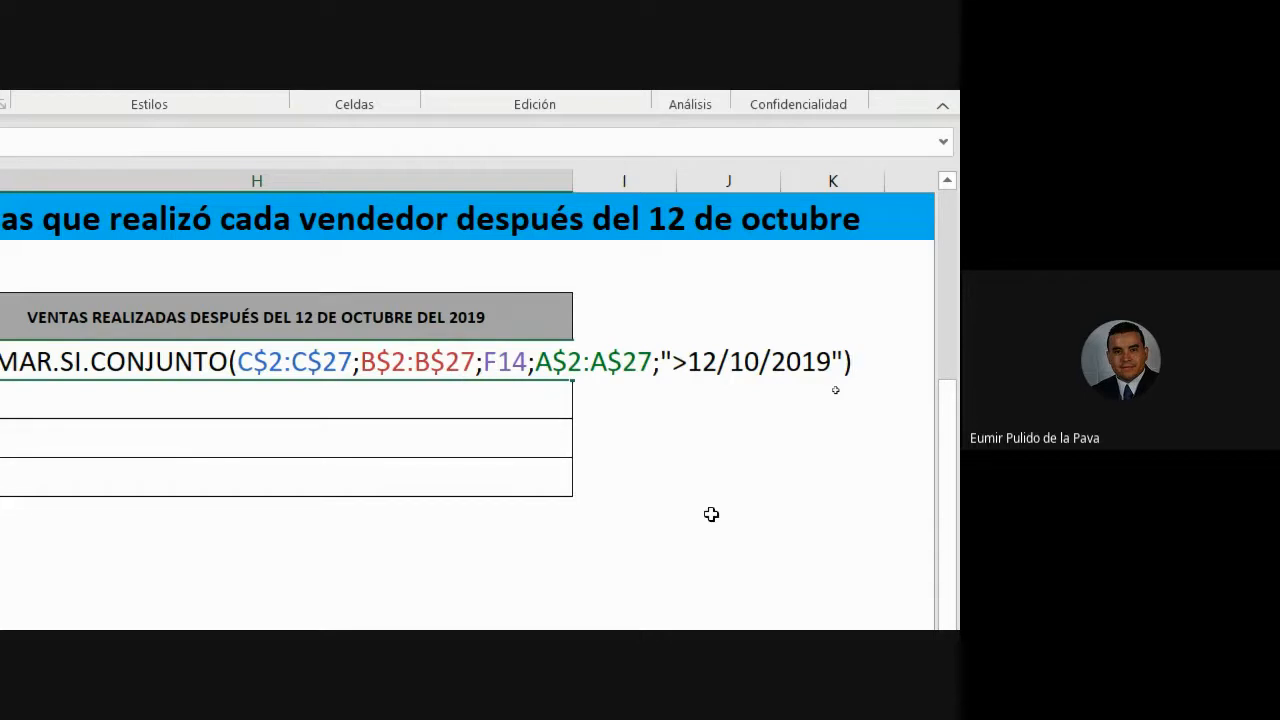
type("\\")
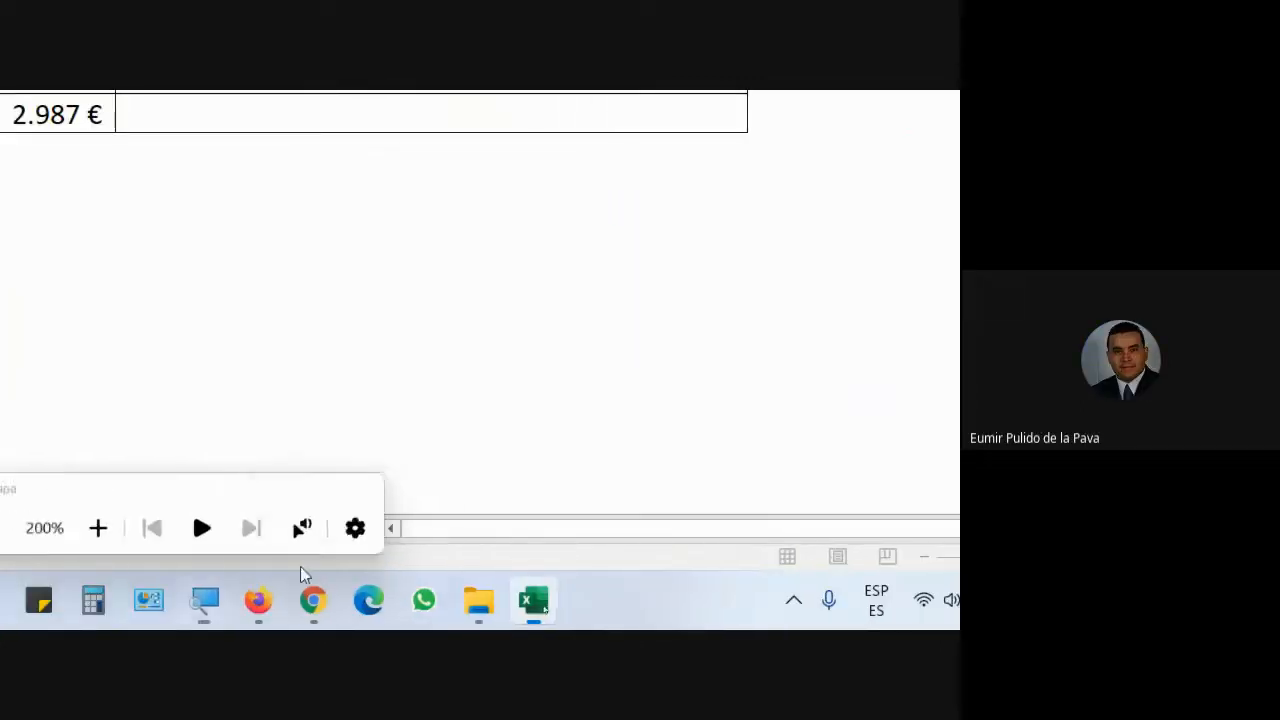
- Look up the ASCII code 62 for ">" on elcodigoascii.com.ar in a new Chrome tab, then return to Excel
left_click(313, 600)
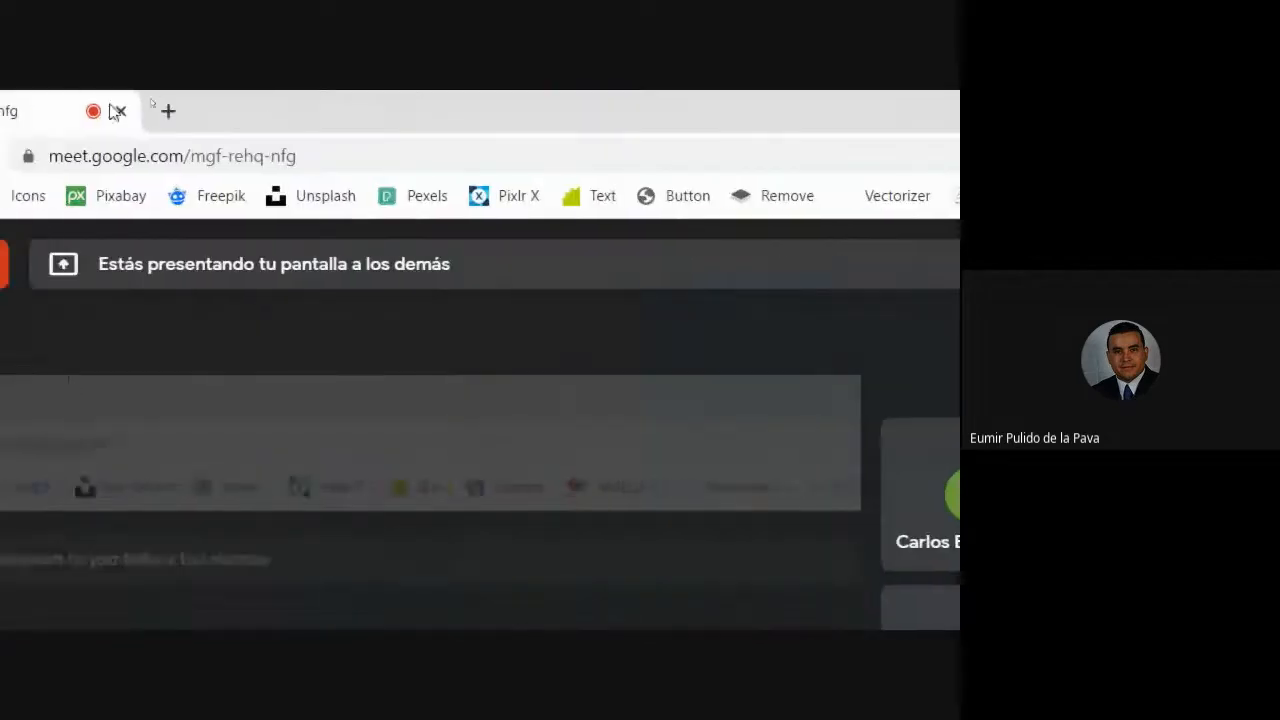
left_click(171, 113)
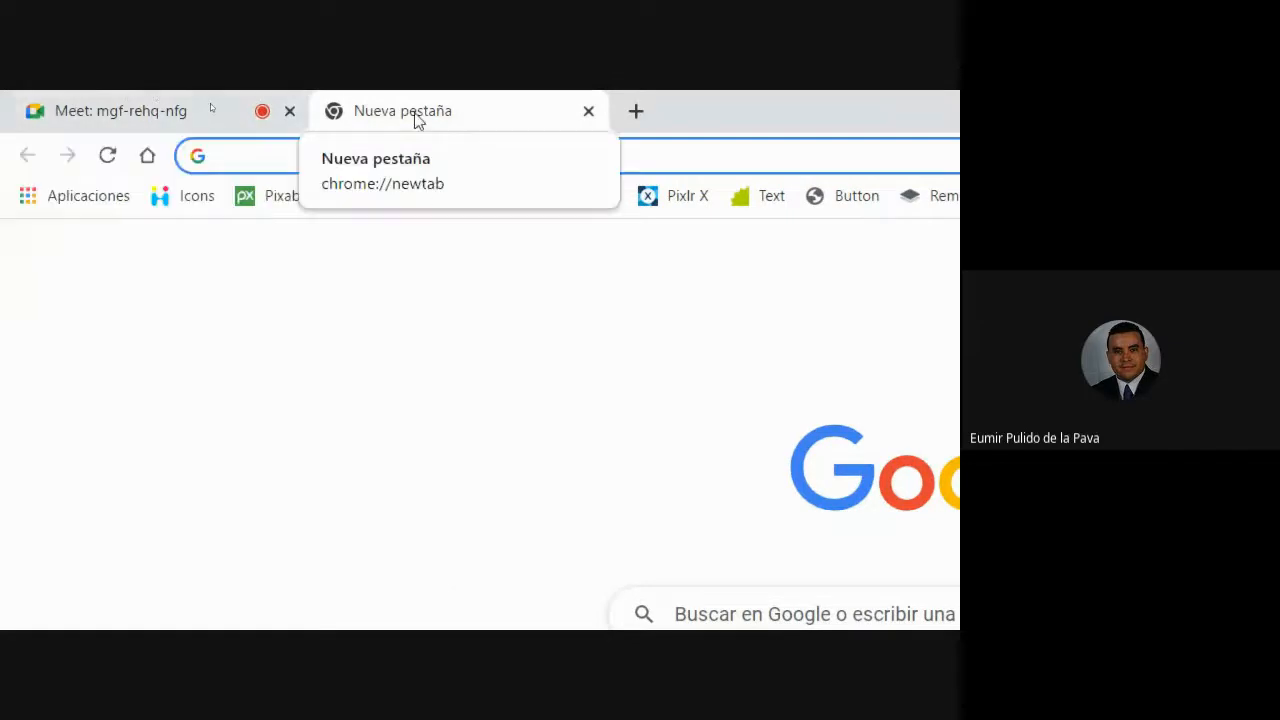
type("codigo ascii")
key("Return")
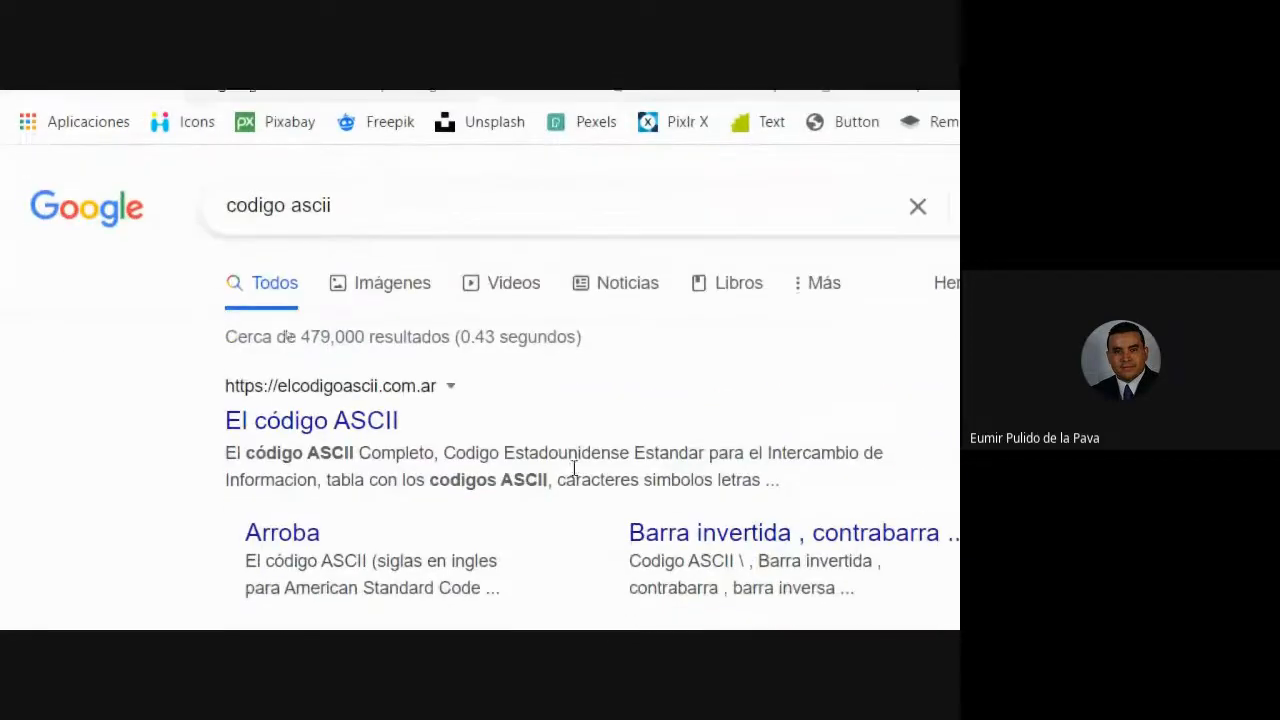
left_click(345, 420)
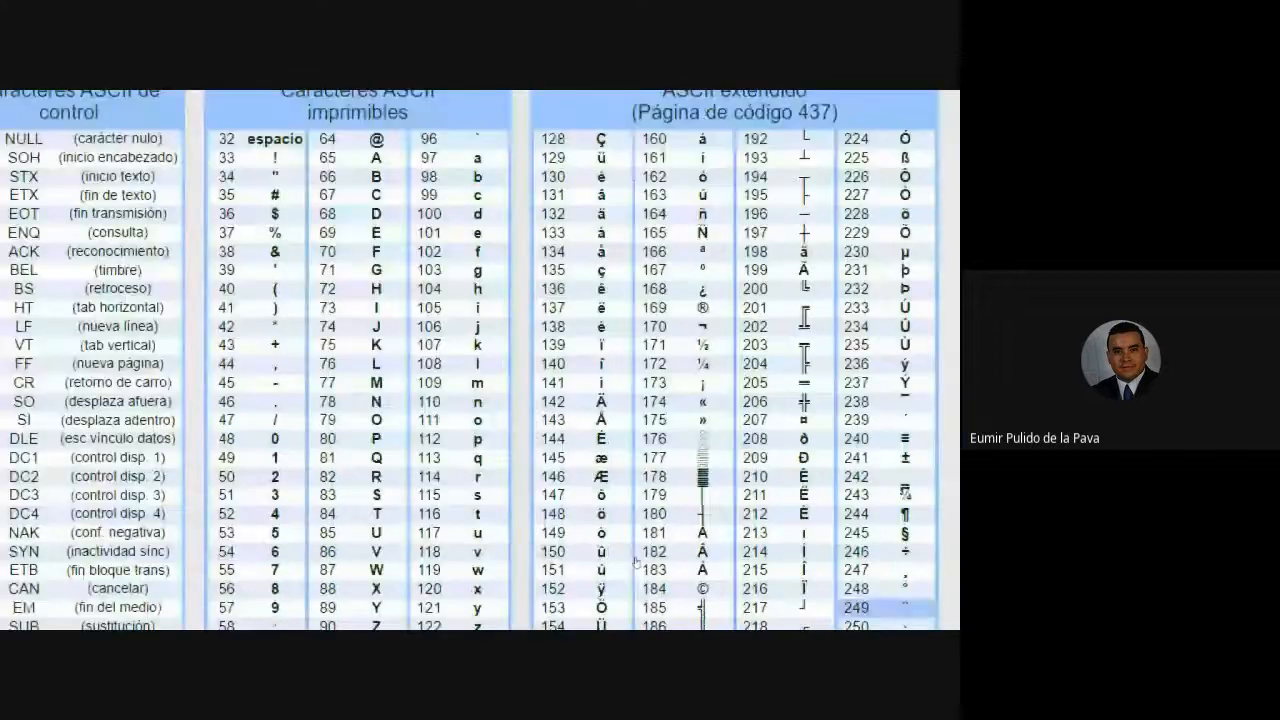
scroll(635, 562, "down", 5)
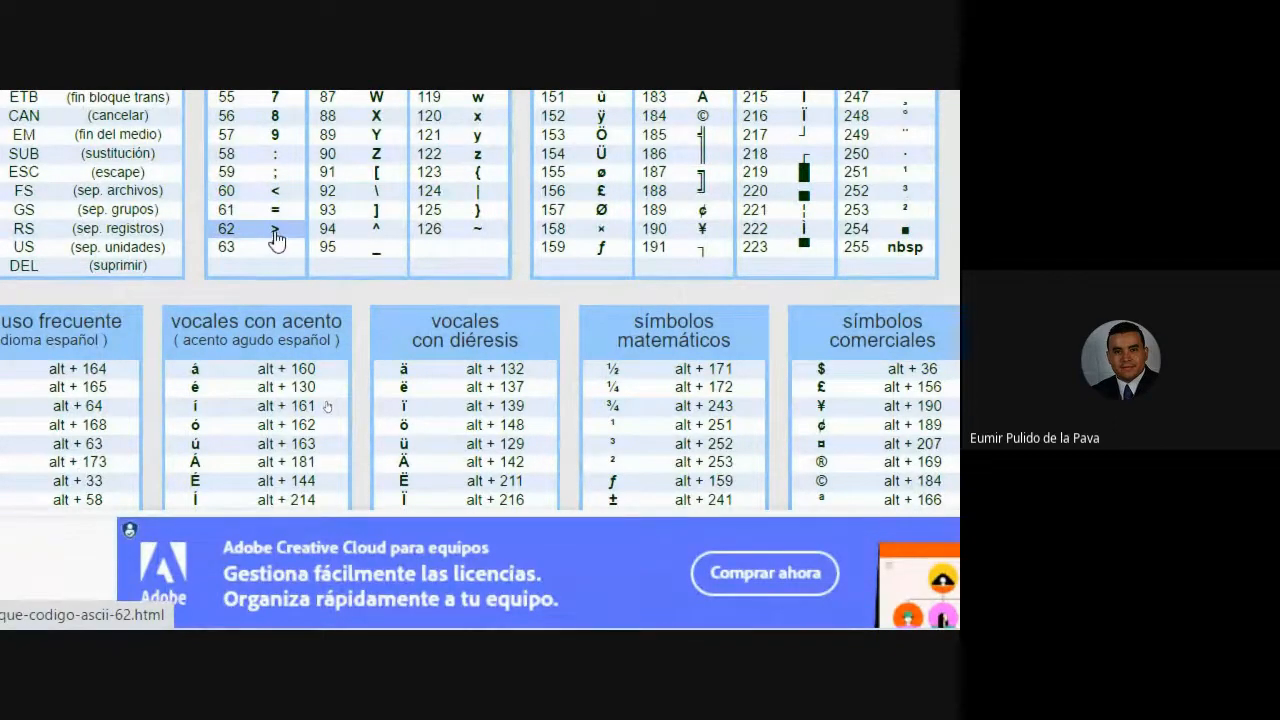
scroll(276, 240, "up", 10)
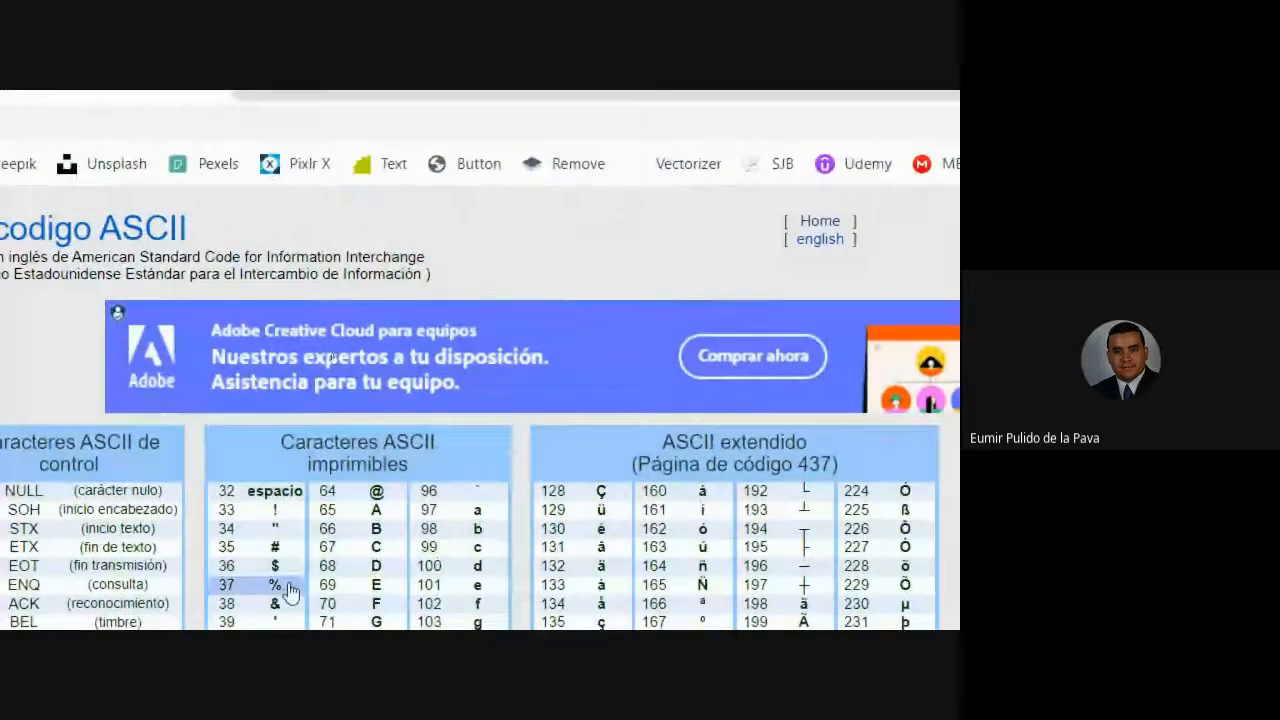
scroll(190, 600, "down", 8)
scroll(190, 600, "down", 1)
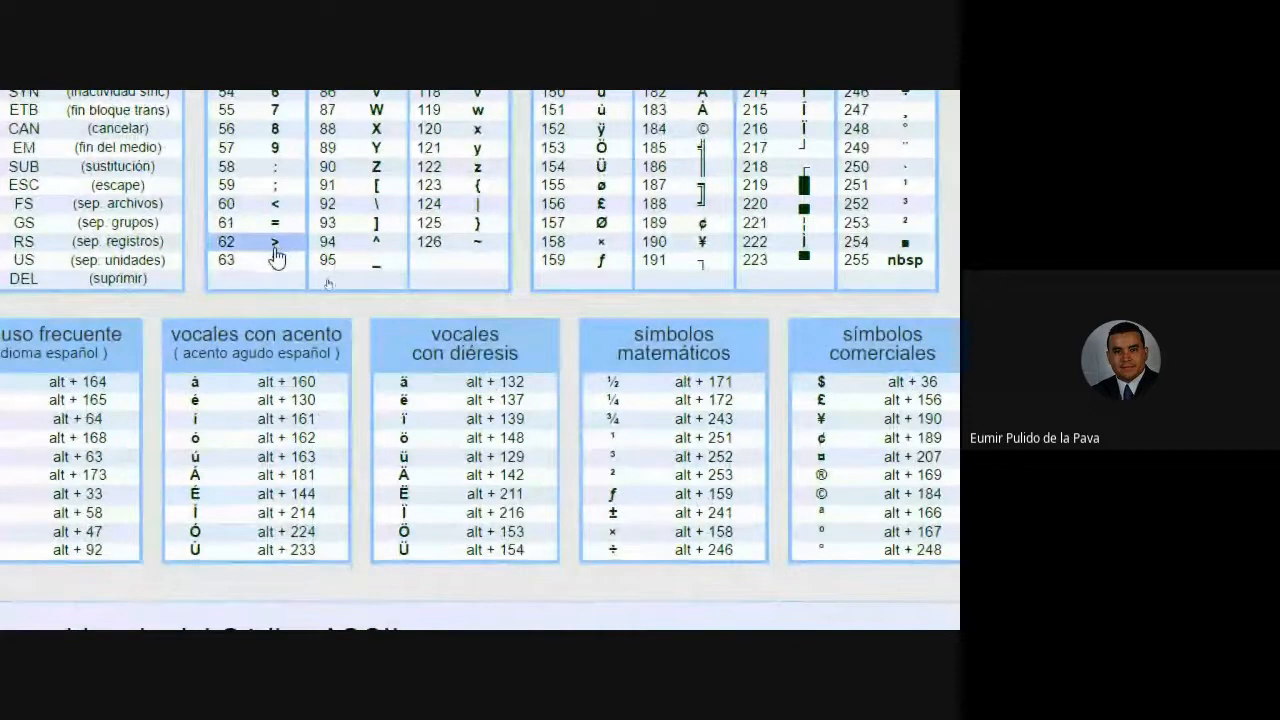
scroll(277, 263, "down", 3)
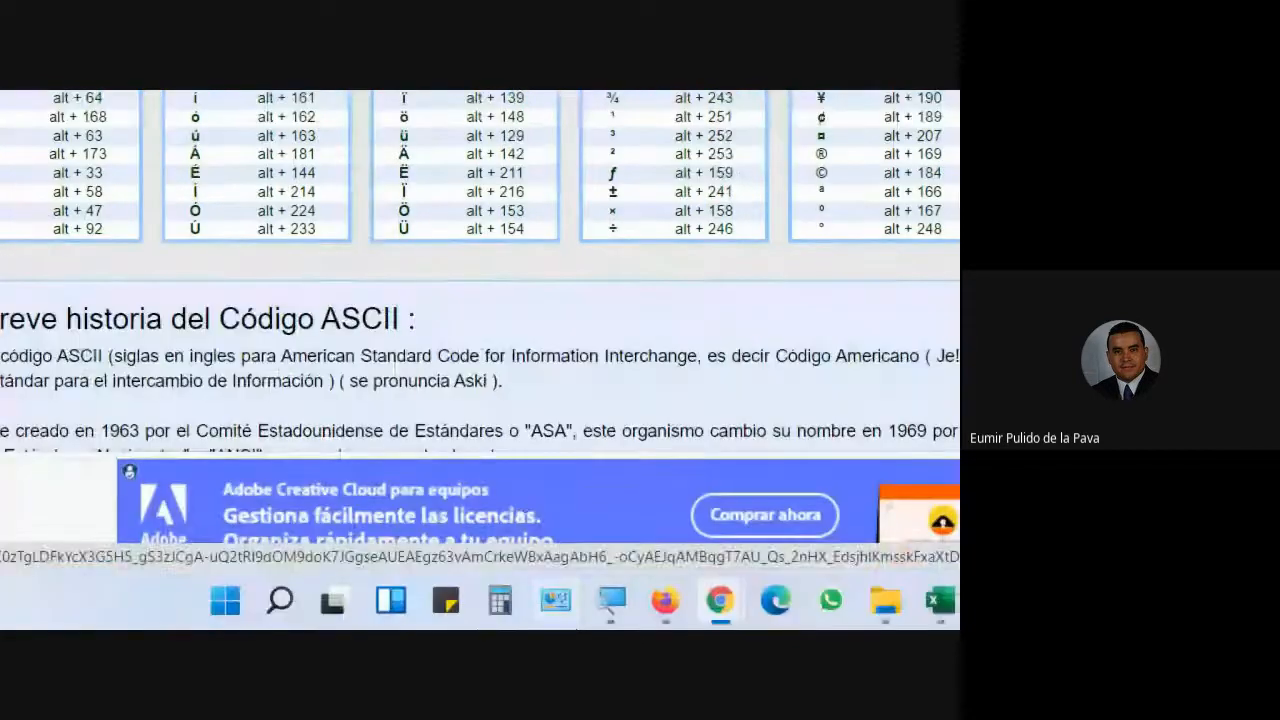
left_click(664, 604)
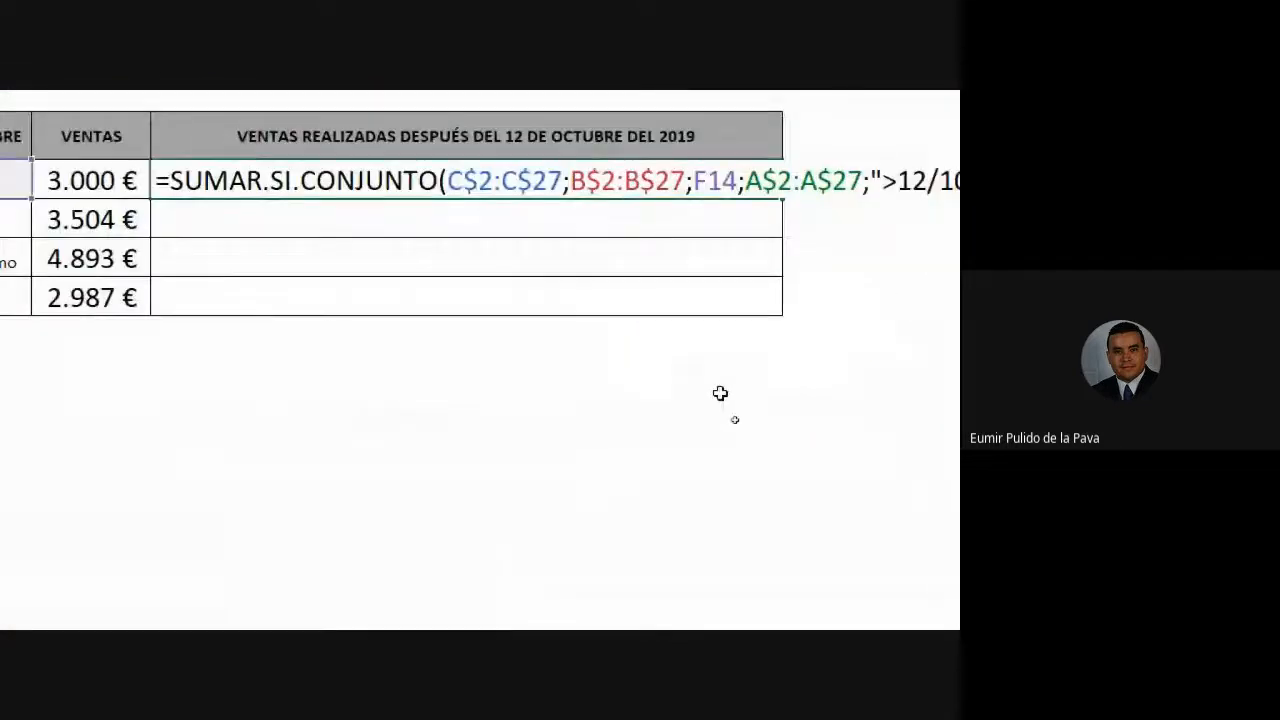
- Confirm Juan's 1.387 € result and fill the formula down for Pedro, Guillermo and María
key("Return")
left_click(726, 183)
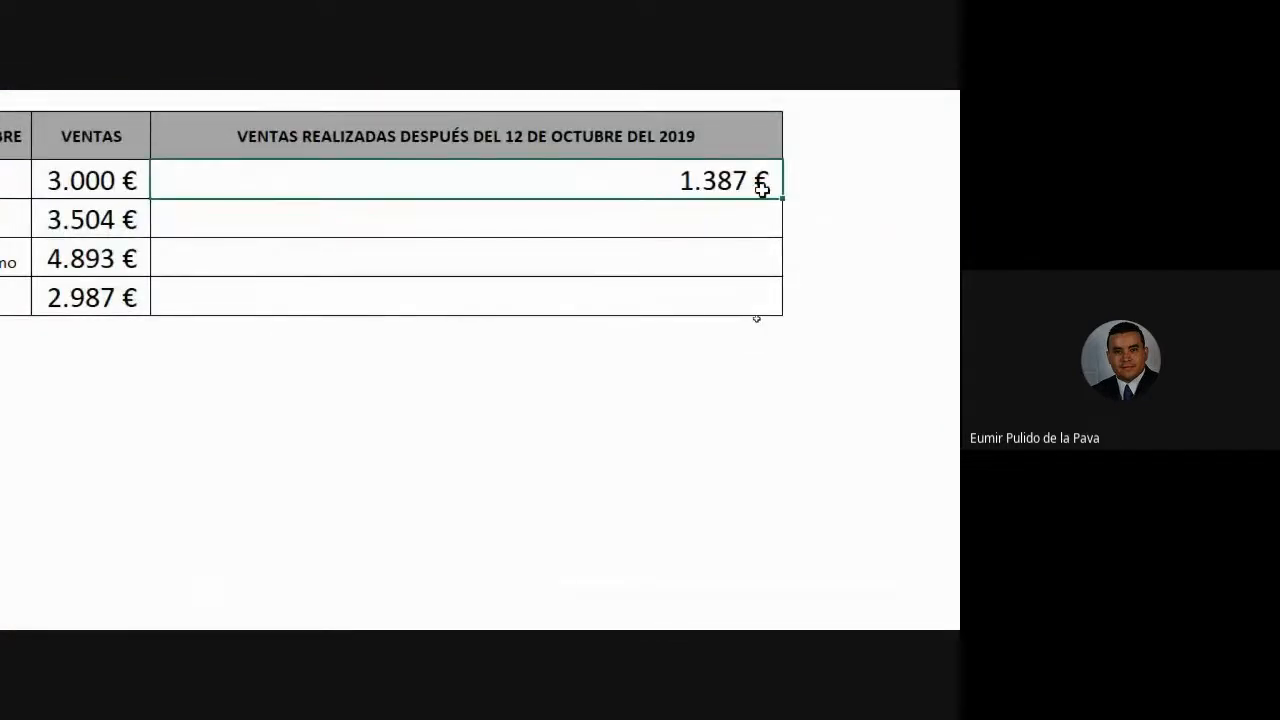
left_click_drag(785, 199, 766, 310)
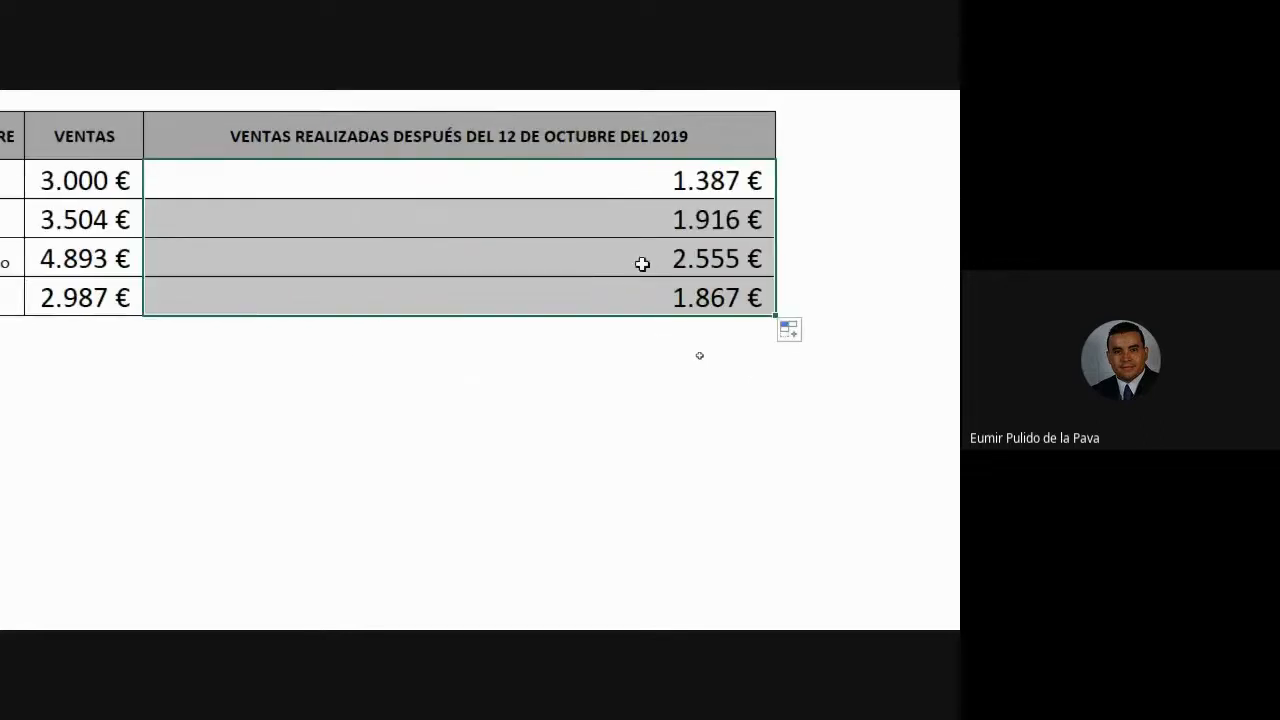
left_click(815, 263)
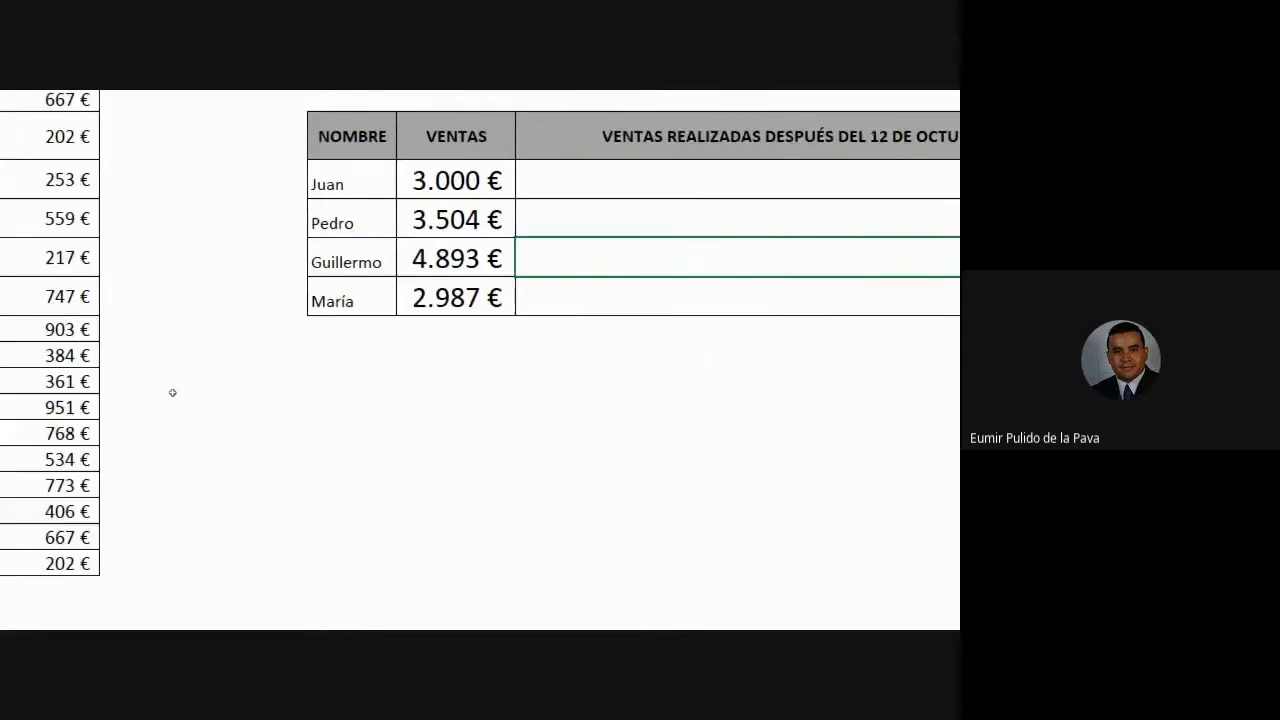
- Verify Guillermo's 2.555 € by selecting his individual sales and the 22/10/2019 date in A26
scroll(40, 455, "up", 1)
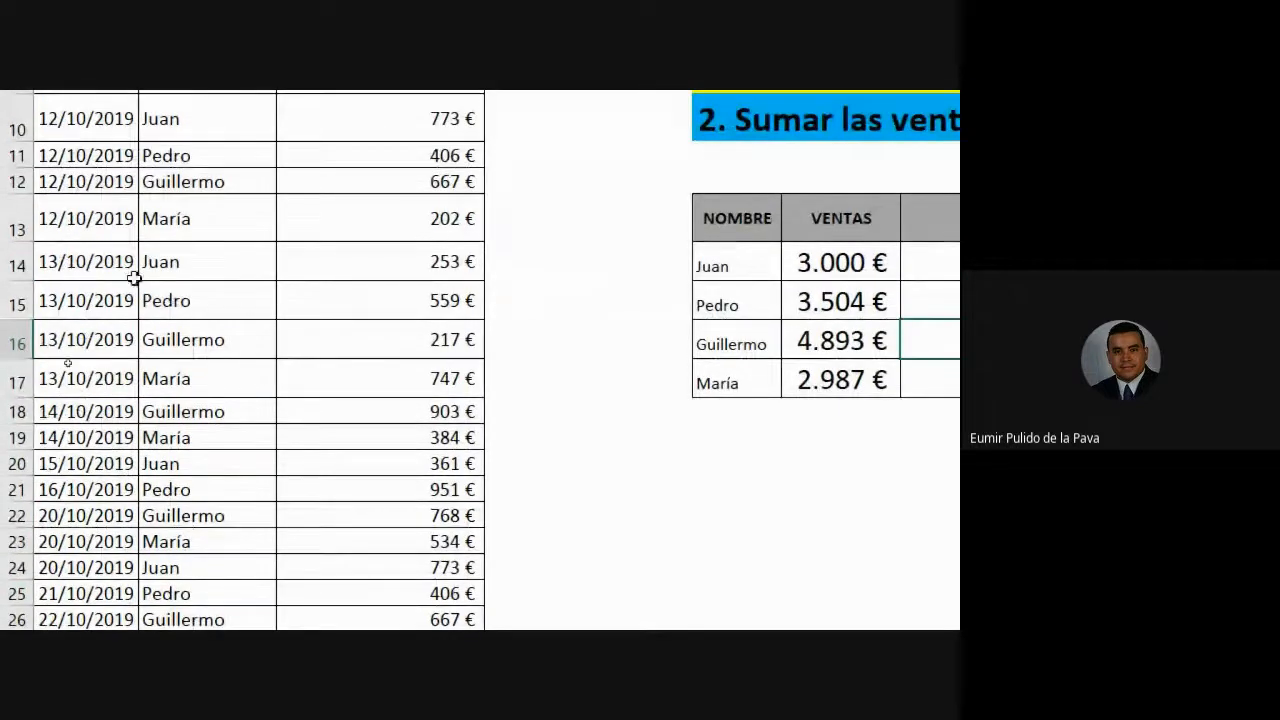
left_click_drag(94, 340, 171, 336)
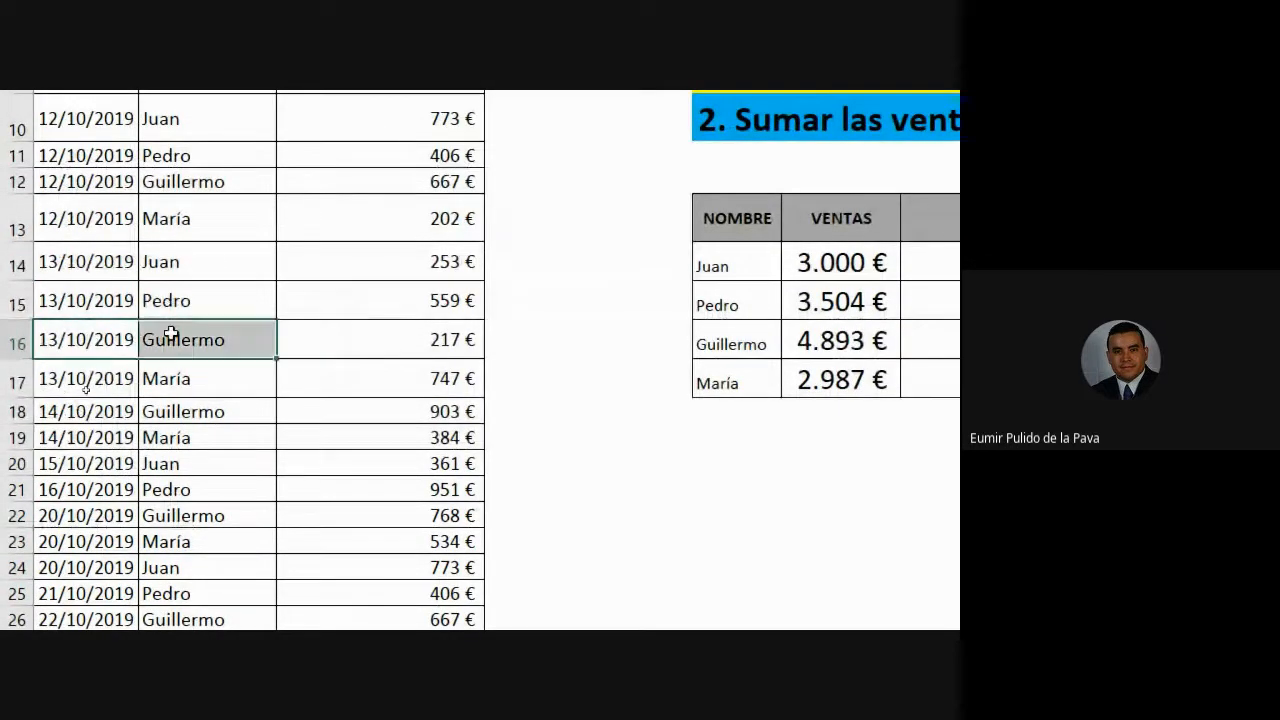
left_click(387, 336)
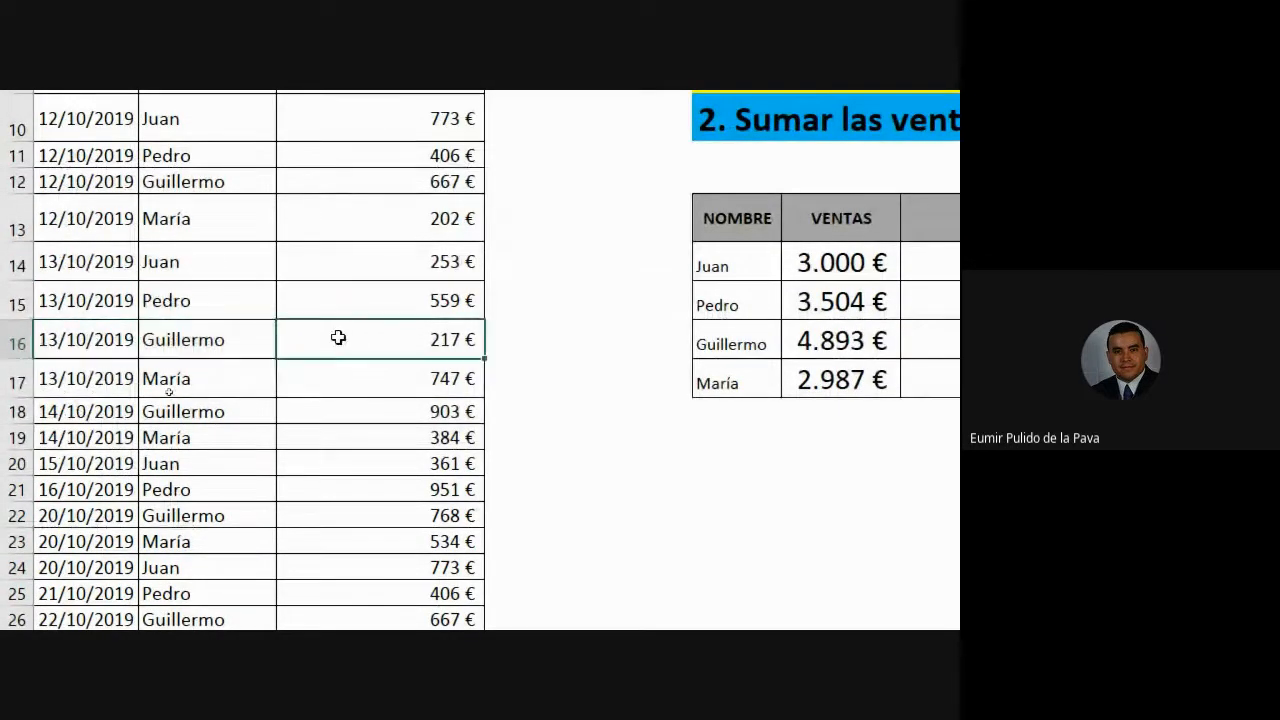
left_click(336, 411, "ctrl")
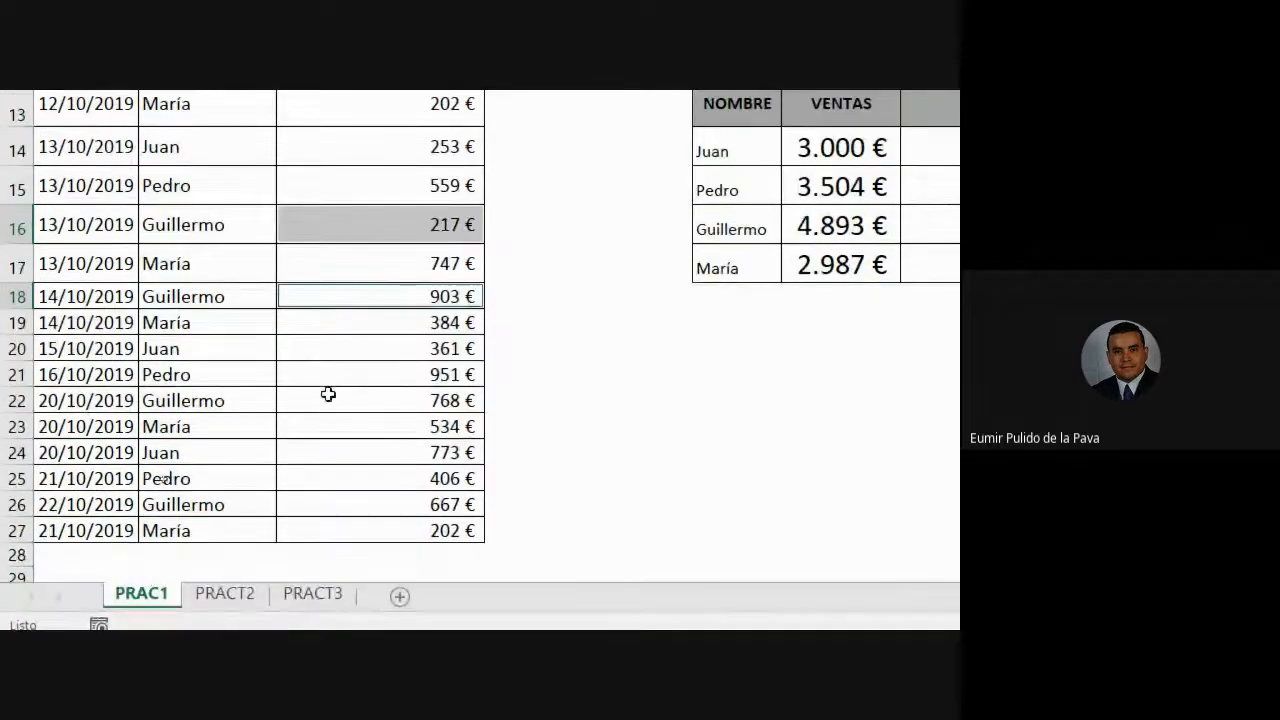
left_click(315, 515, "ctrl")
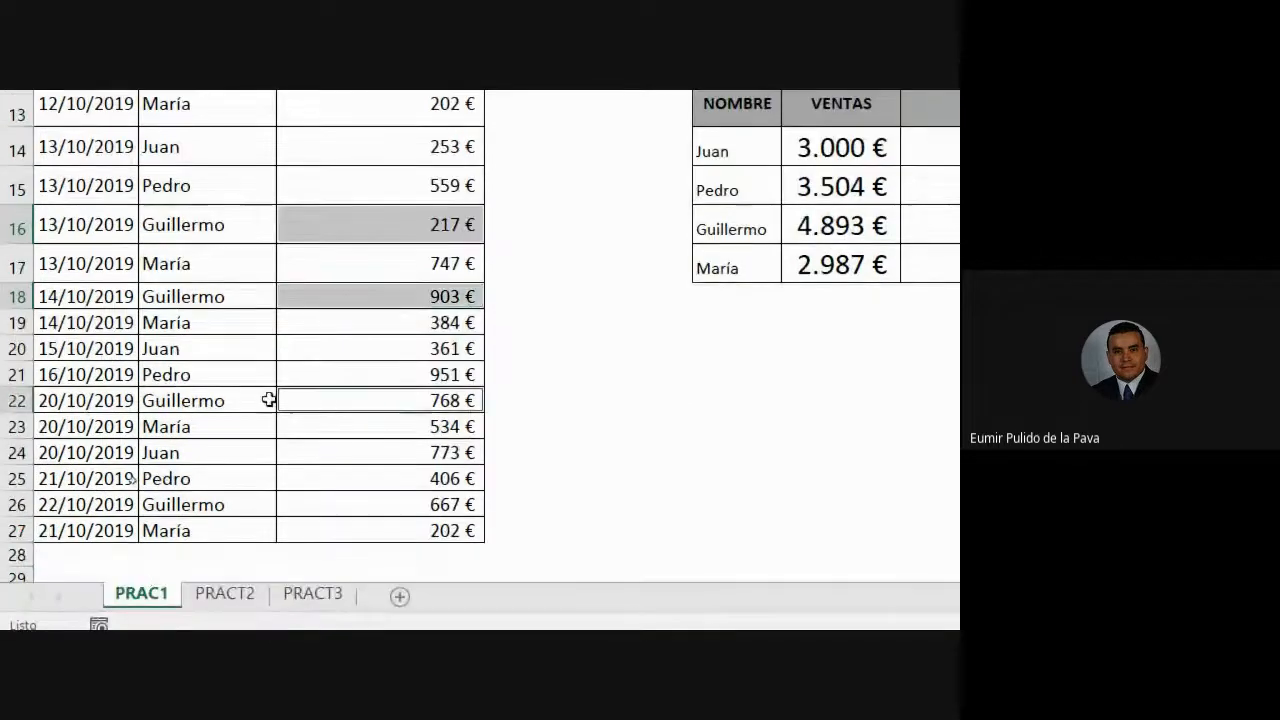
left_click(343, 488, "ctrl")
left_click(346, 500, "ctrl")
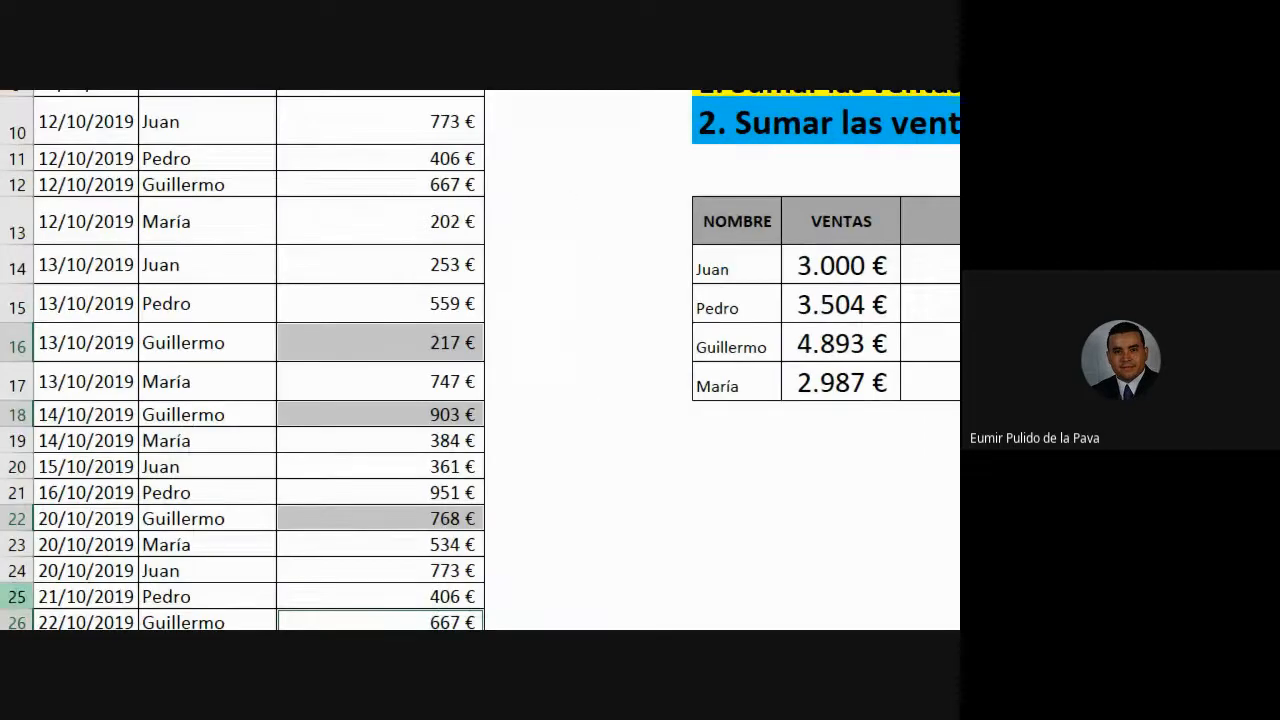
left_click(90, 618)
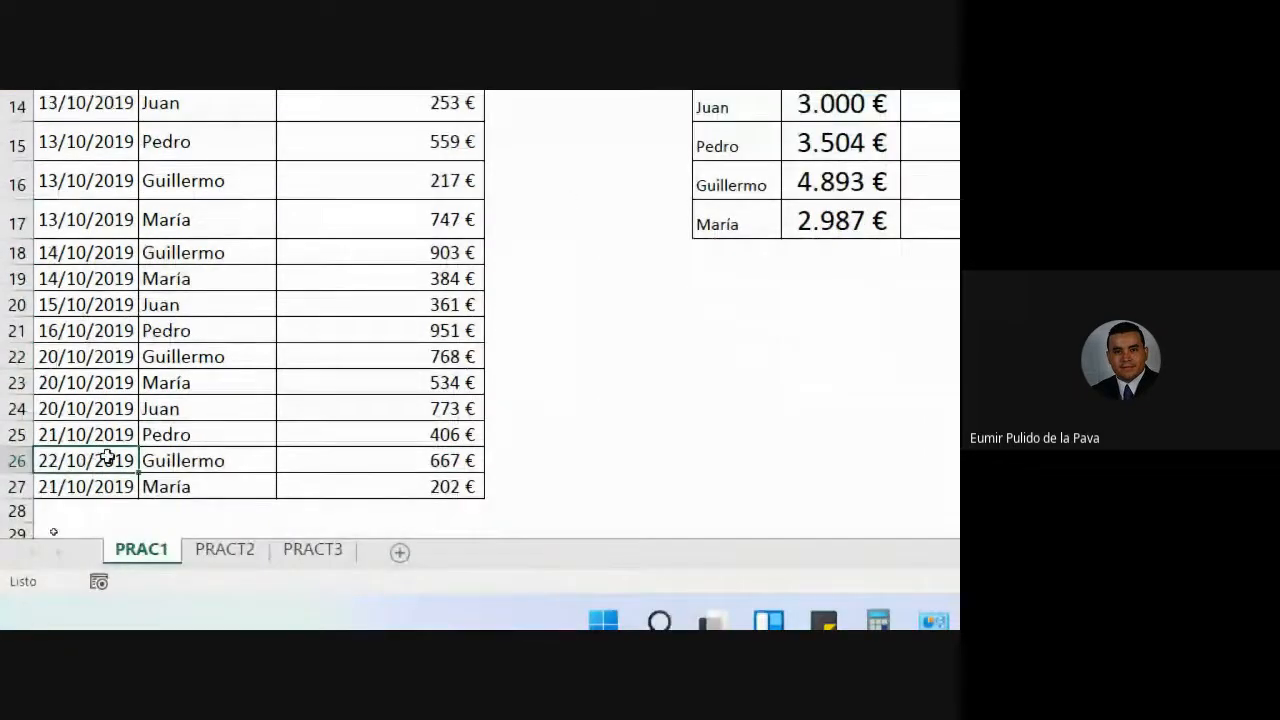
- Change A26 from 22/10/2019 to 12/10/2019 and check Guillermo's recalculated 1.888 € total
double_click(40, 461)
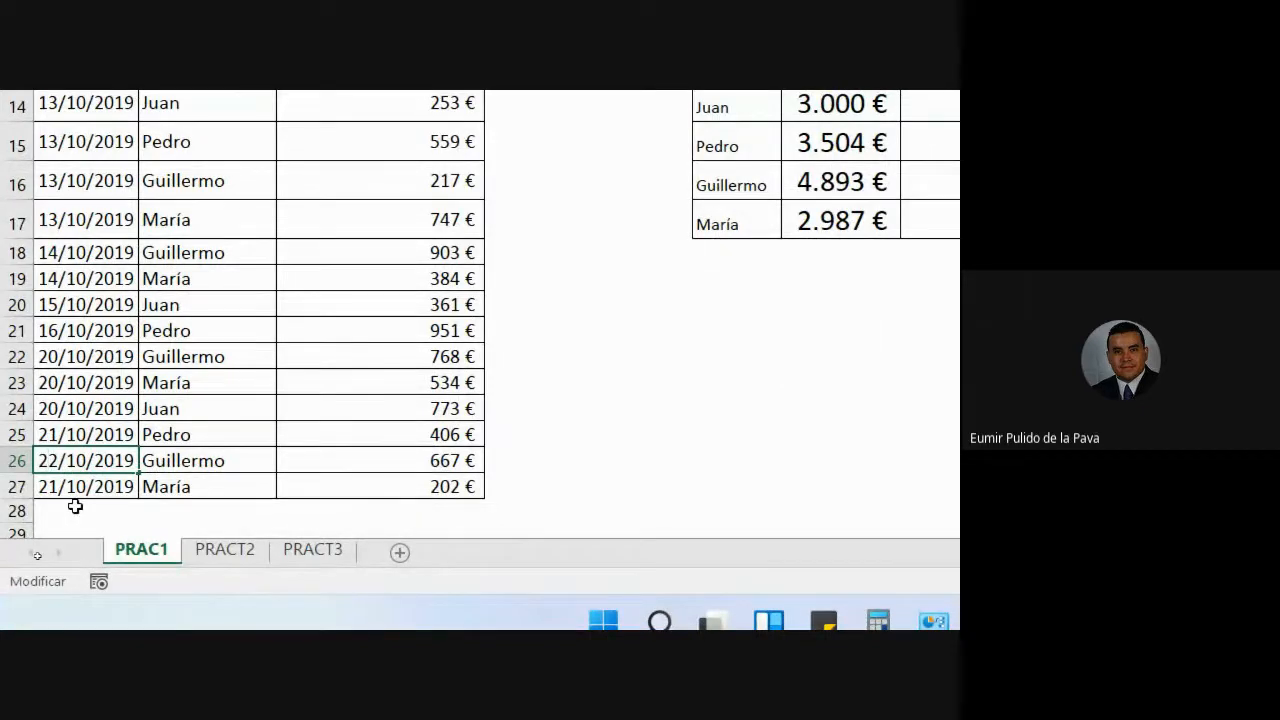
key("BackSpace")
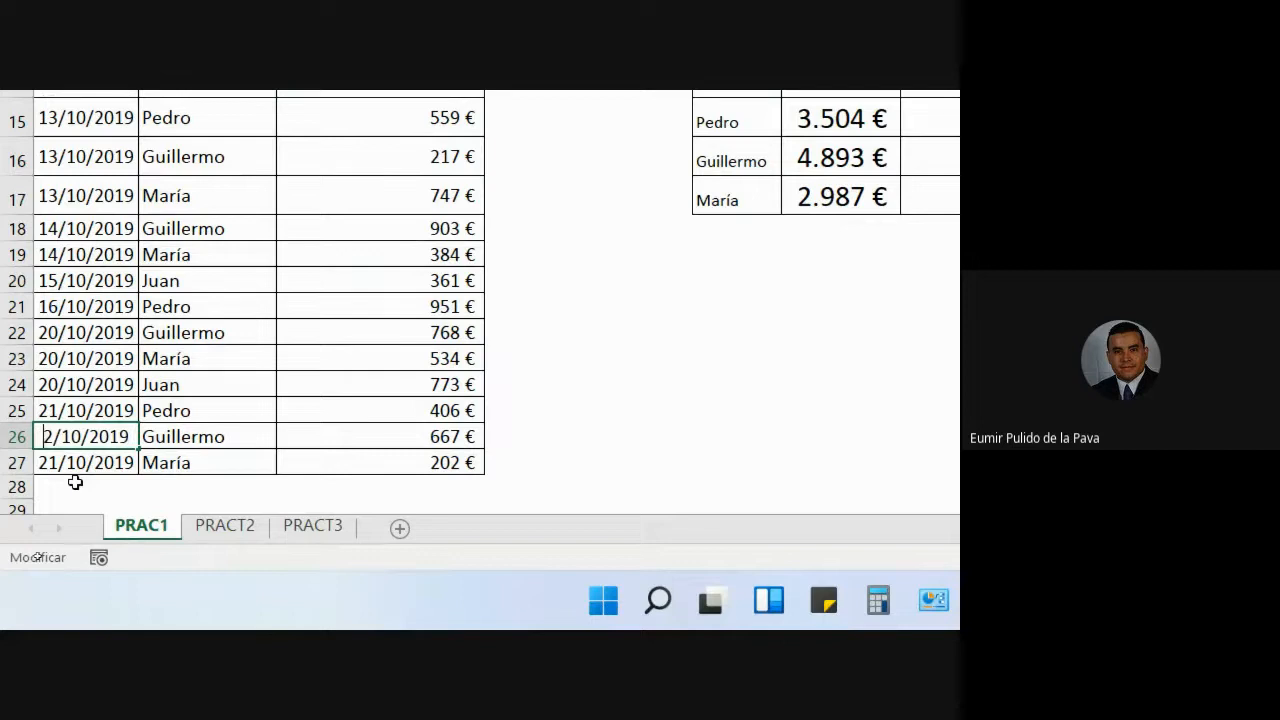
type("1")
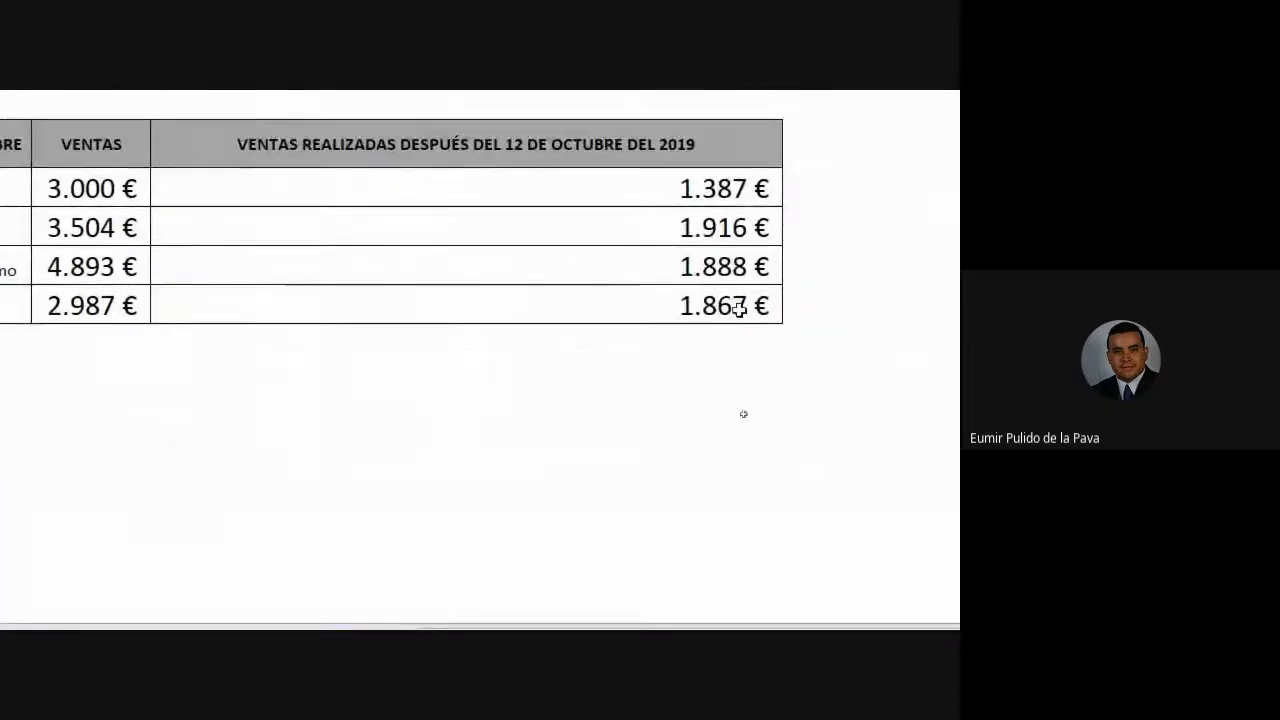
left_click(709, 268)
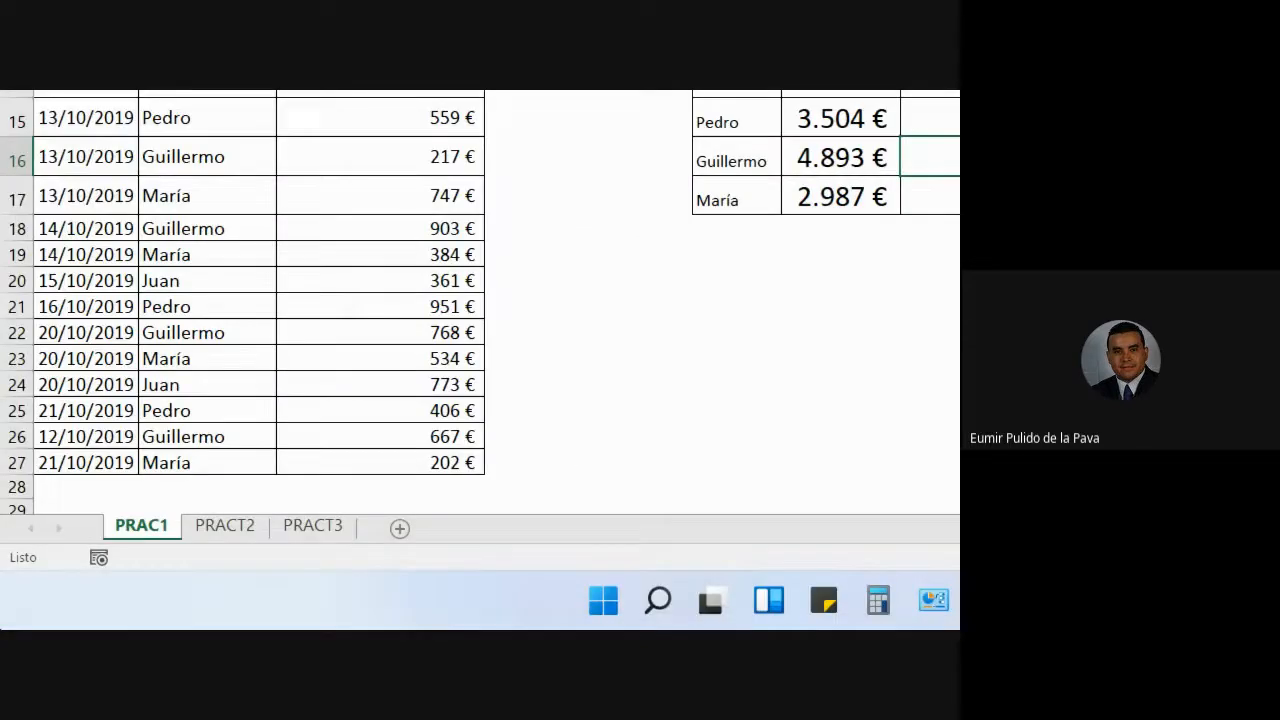
- Open Juan's SUMAR.SI.CONJUNTO formula and trace its sum, seller and date ranges
left_click(72, 437)
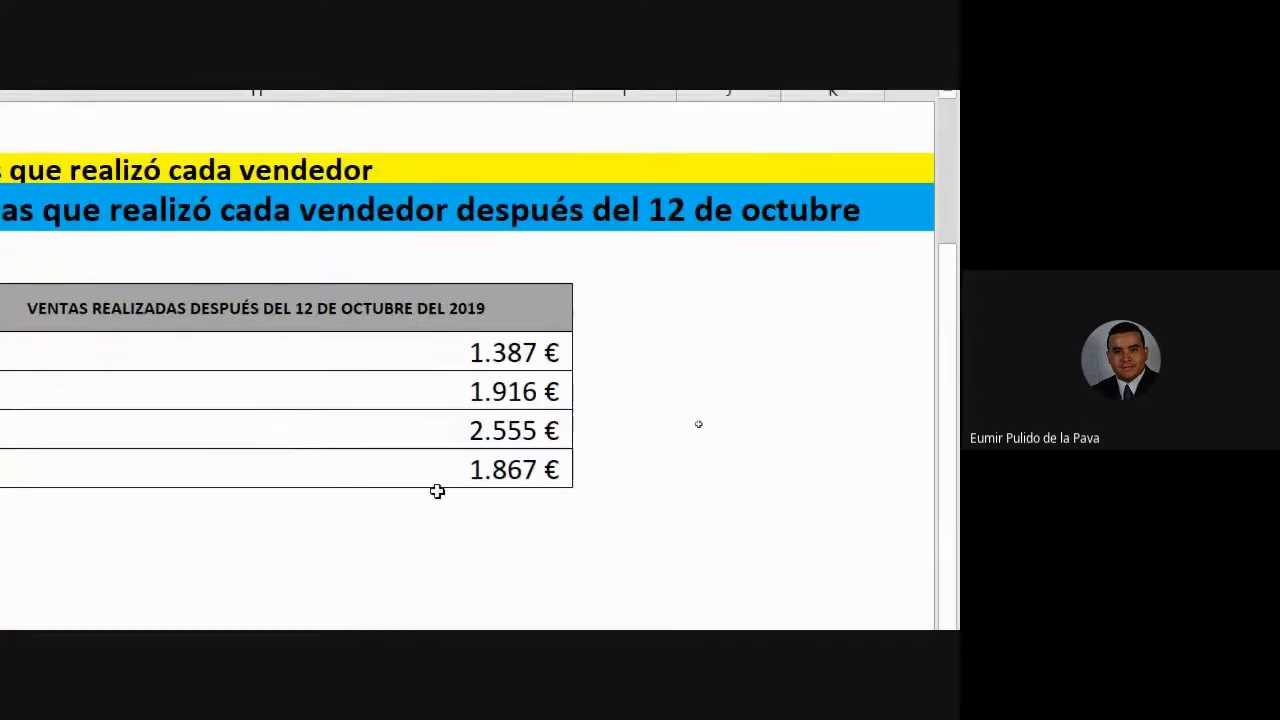
left_click(477, 227)
type("=SUMAR.SI.CONJUNTO(C$2:C$27;B$2:B$27;F14;A$2:A$27;\">12/10/201")
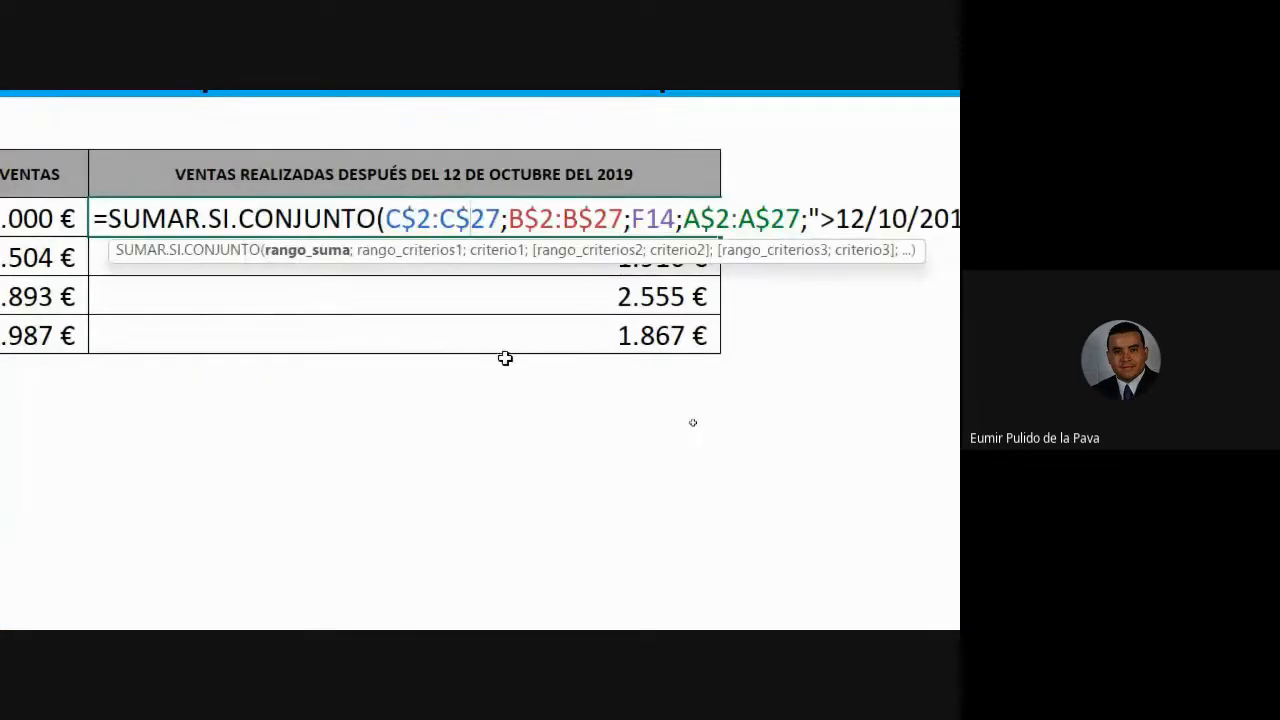
key("shift+Right")
key("shift+Right")
key("shift+Right")
key("shift+Right")
key("shift+Right")
key("shift+Right")
key("shift+Right")
key("shift+Right")
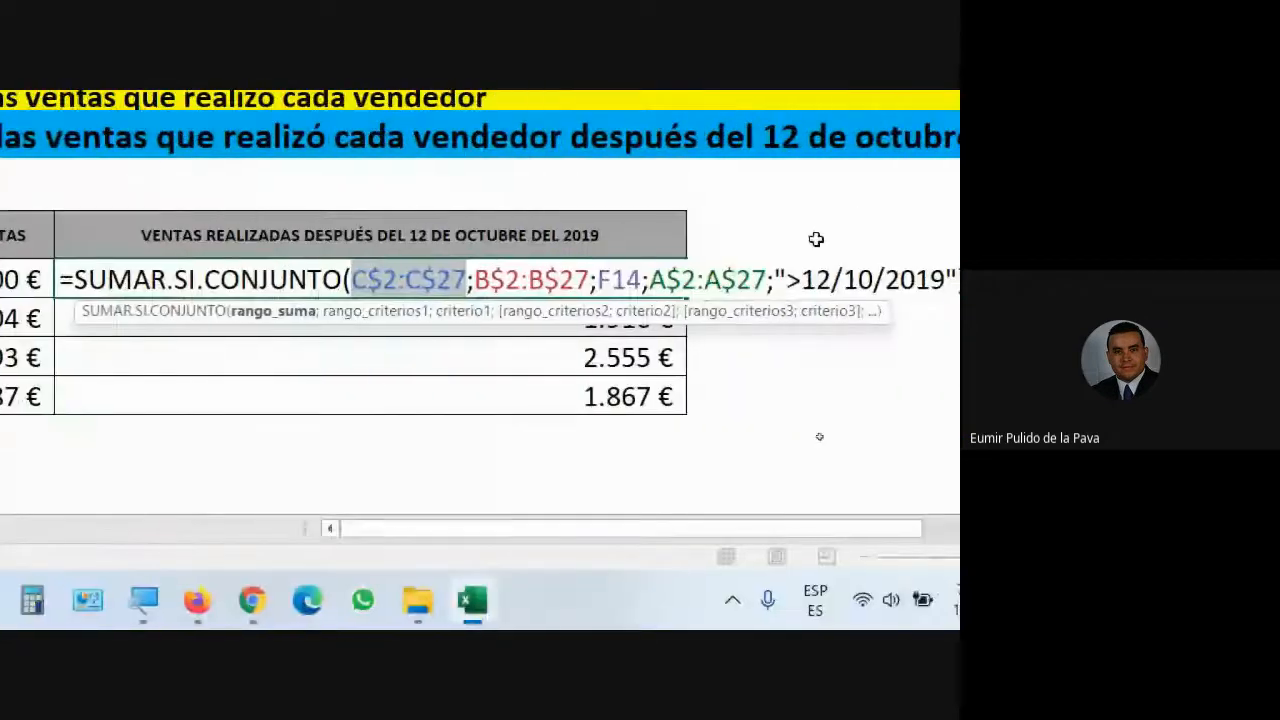
left_click_drag(476, 281, 592, 280)
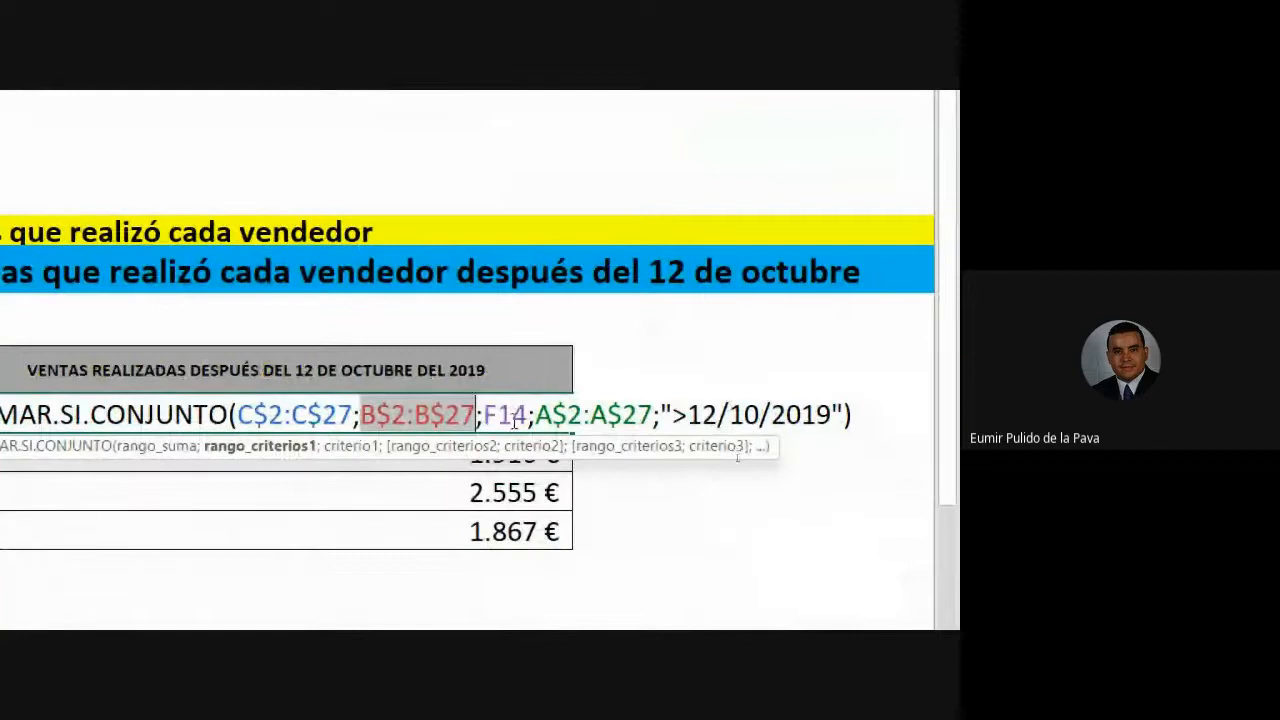
left_click(515, 419)
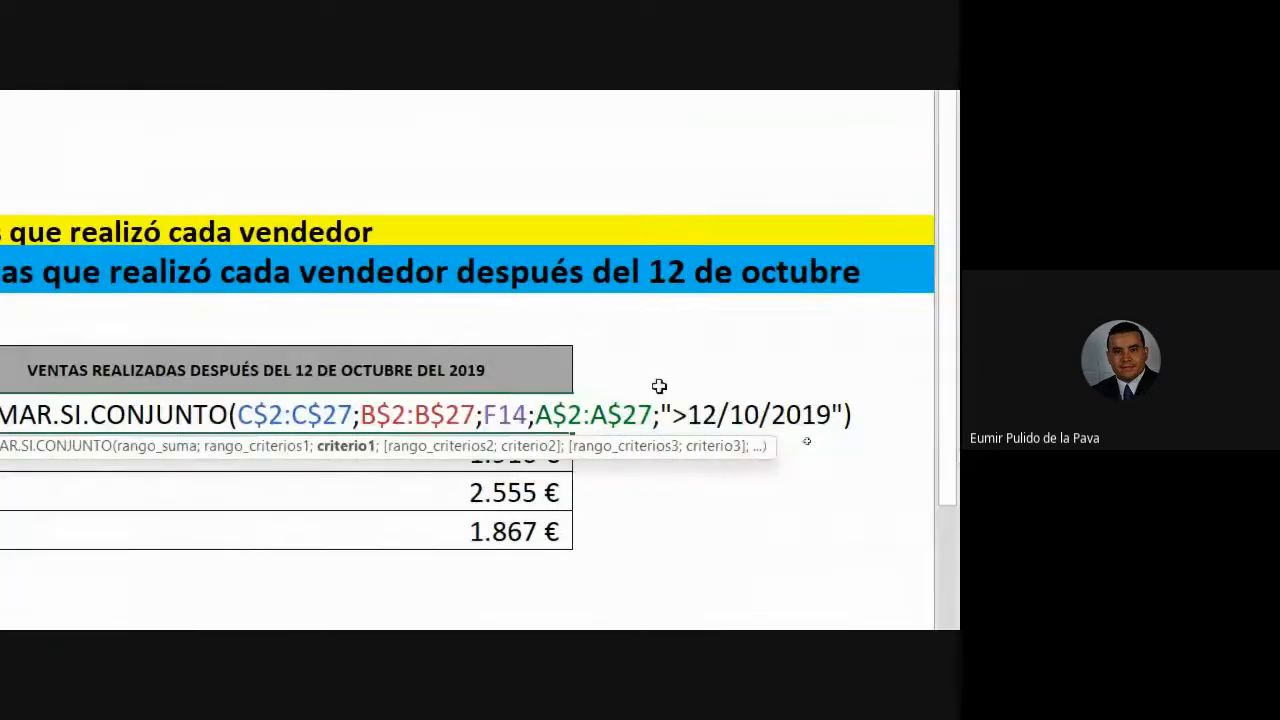
left_click_drag(537, 414, 653, 416)
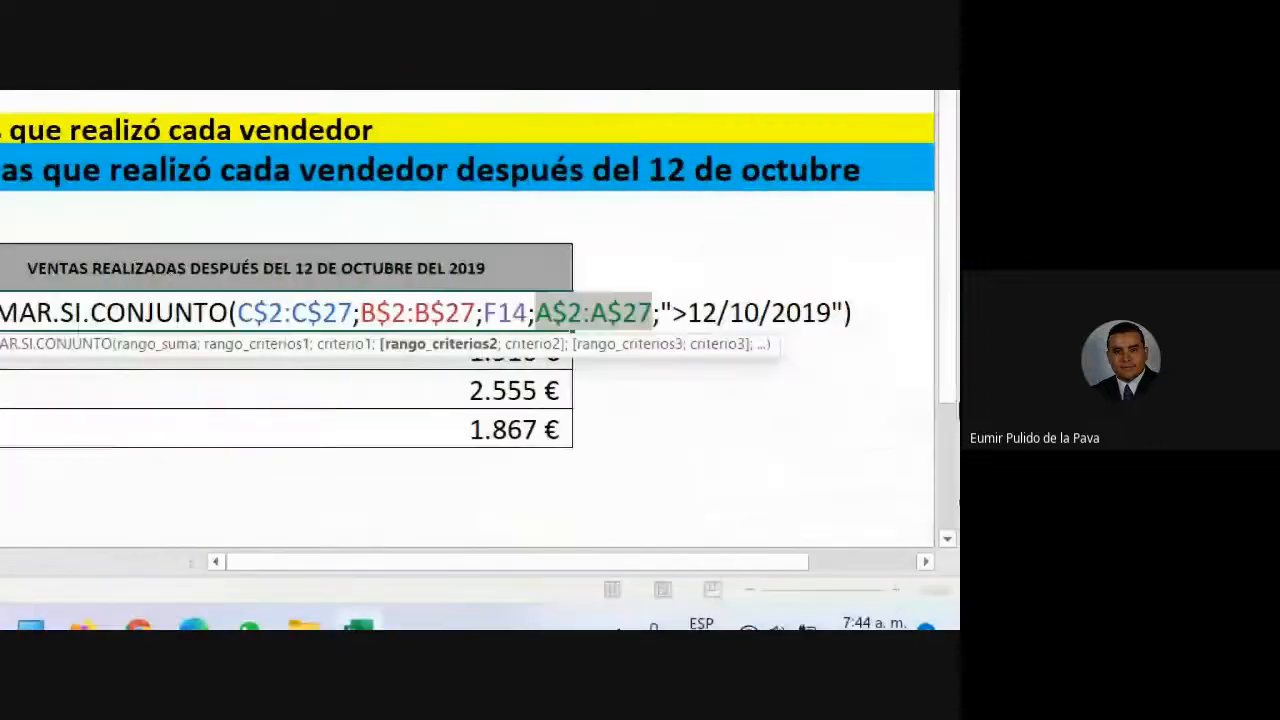
- Change the date criterion to ">12-10-2019", commit it, and recheck Juan's result formula
left_click_drag(672, 313, 838, 313)
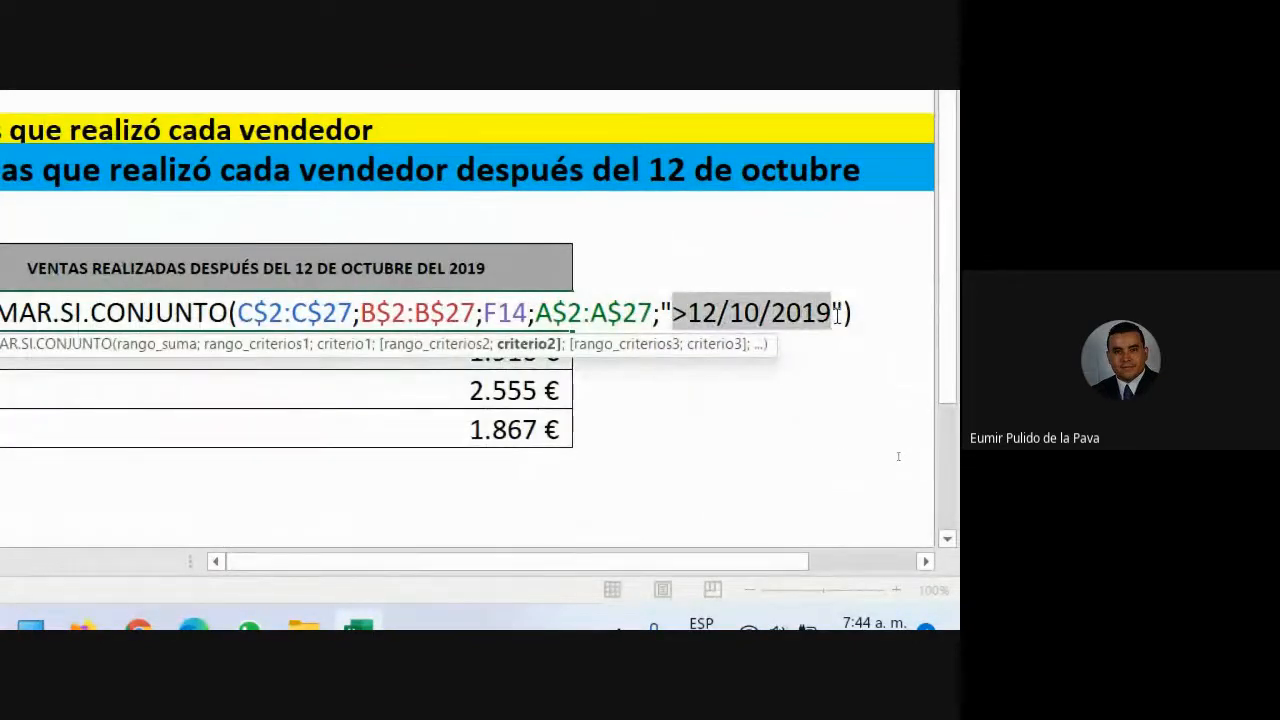
left_click(762, 316)
key("BackSpace")
type("-")
key("BackSpace")
type("-10-")
key("Return")
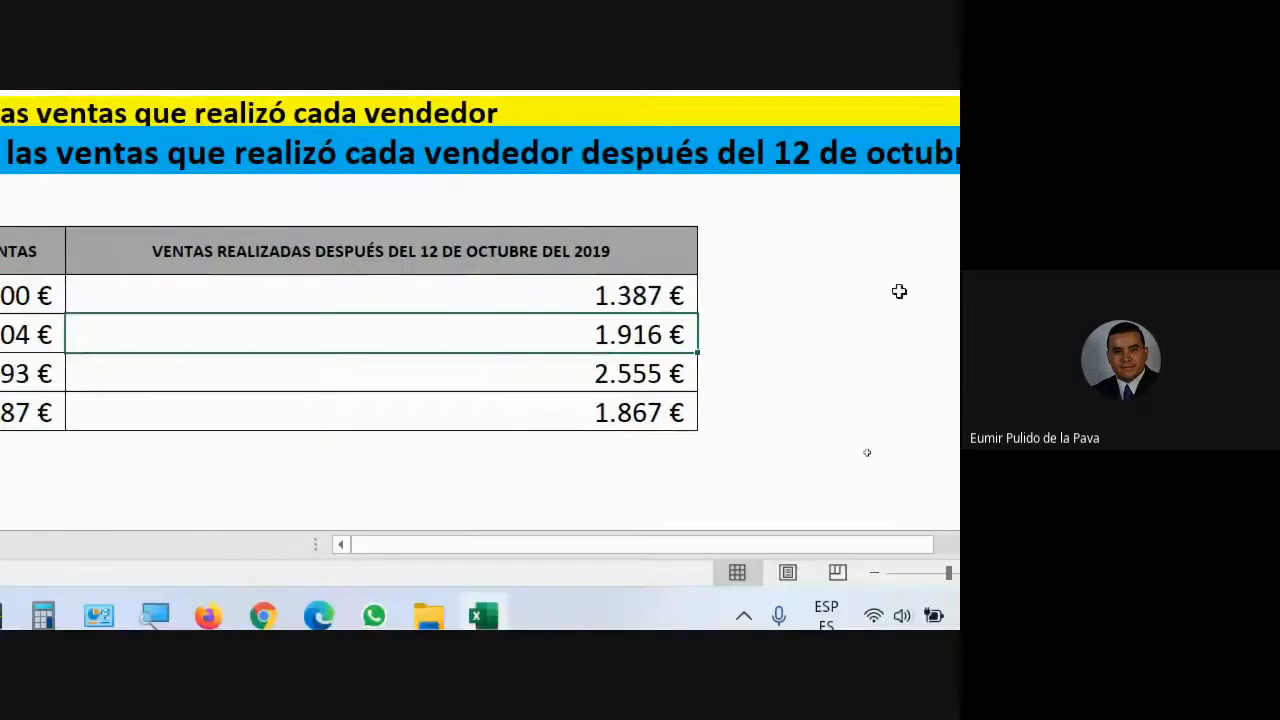
left_click(581, 293)
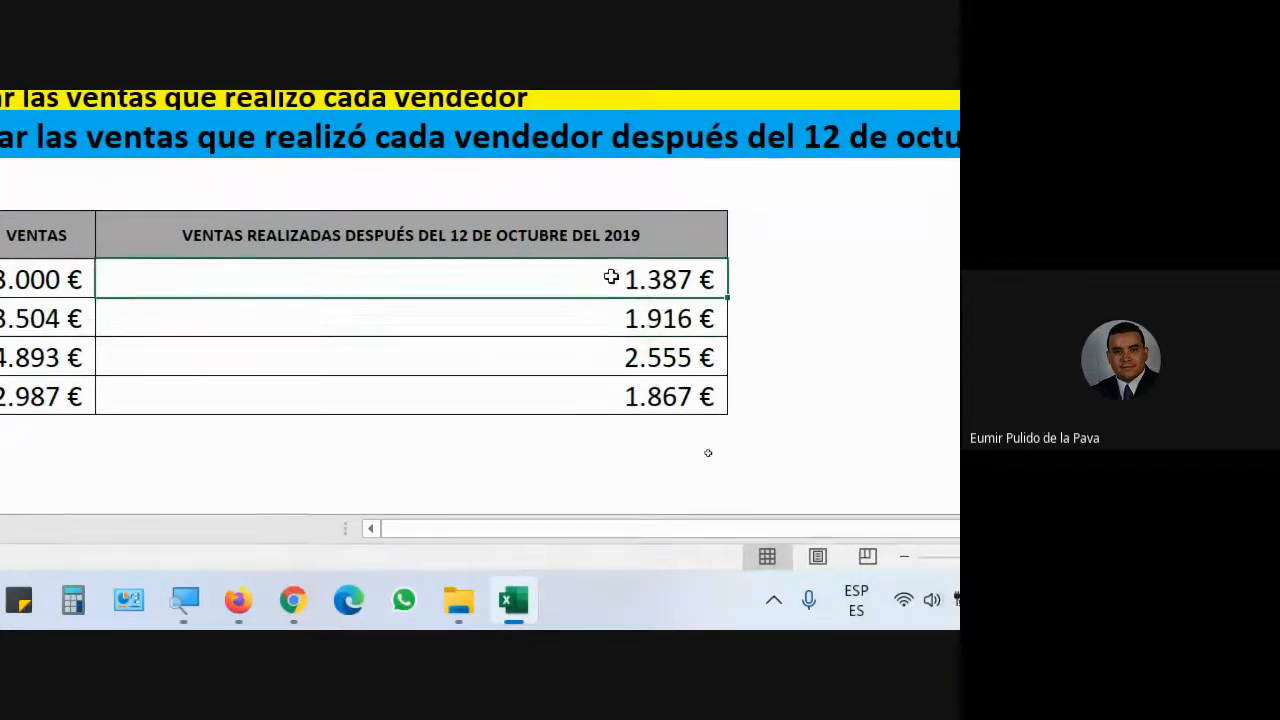
double_click(611, 277)
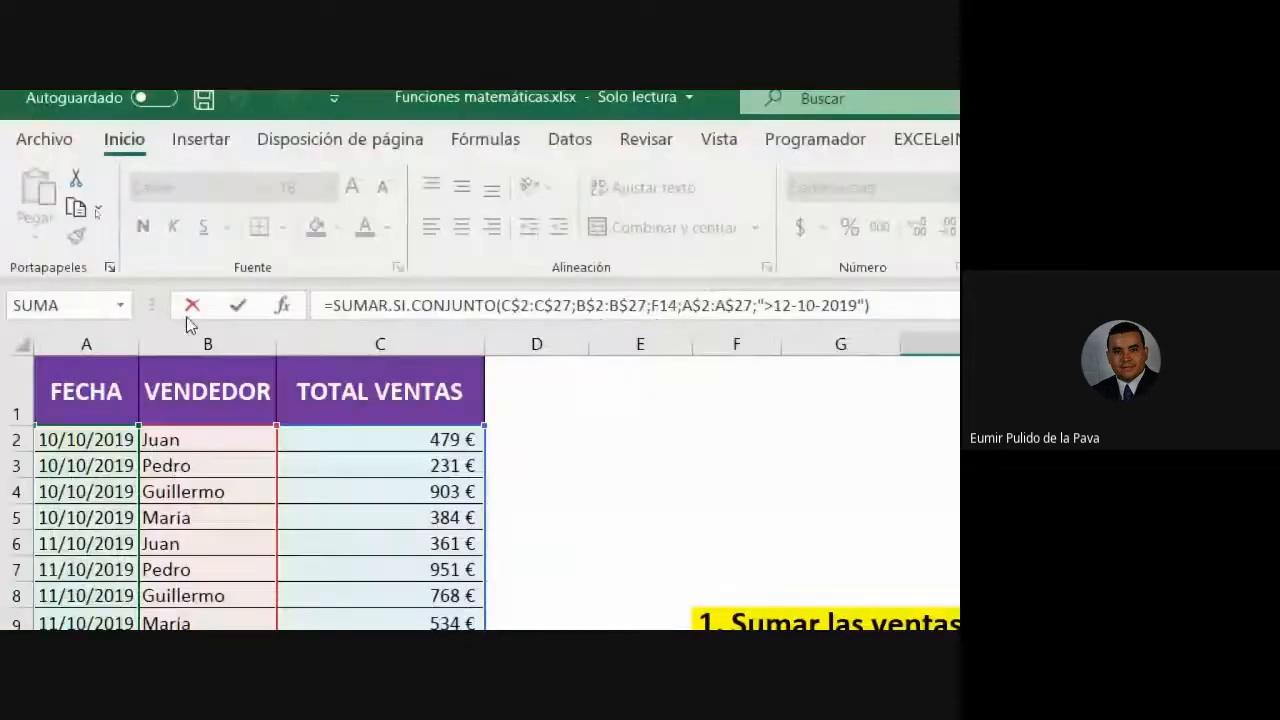
left_click(282, 305)
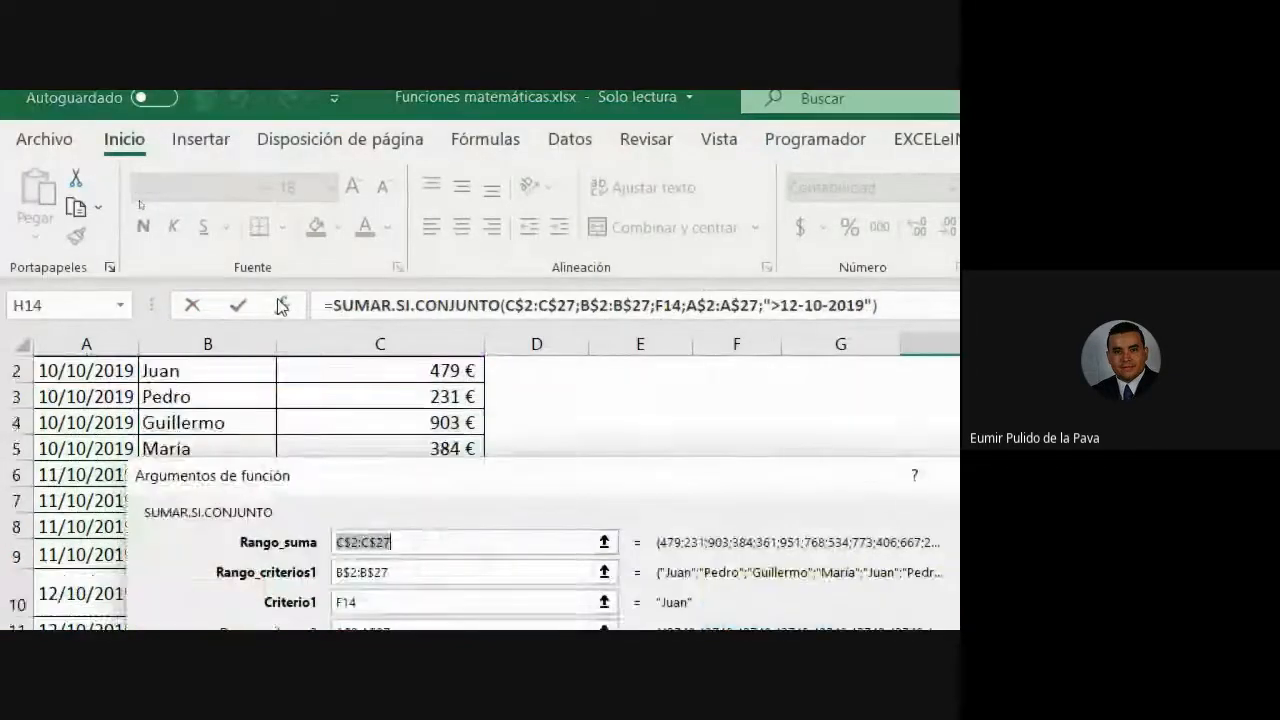
left_click_drag(773, 297, 771, 320)
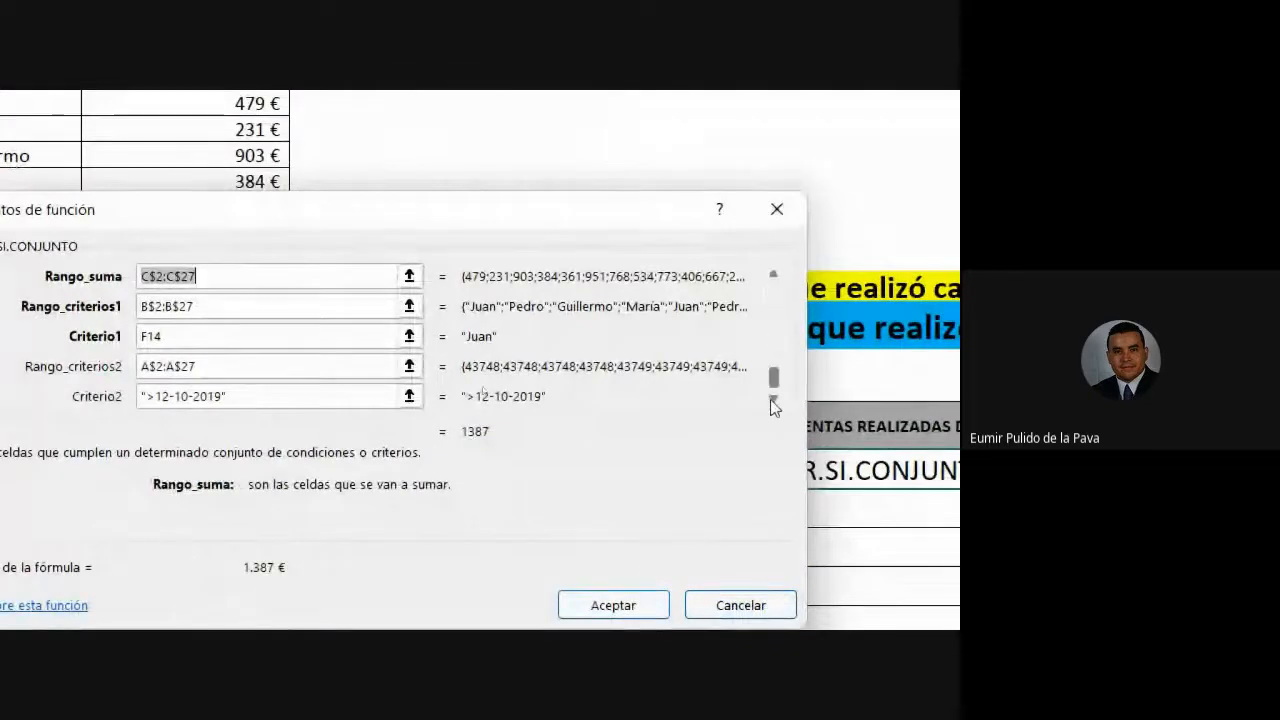
left_click_drag(771, 400, 772, 415)
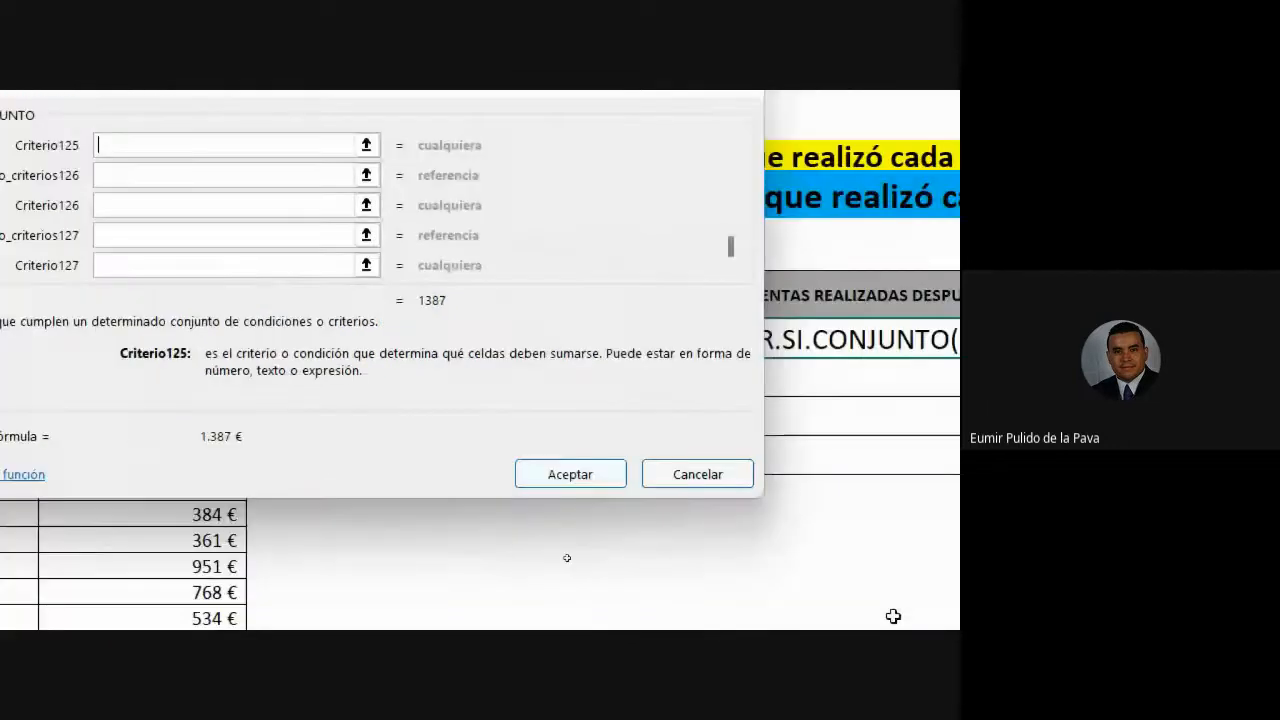
left_click(700, 480)
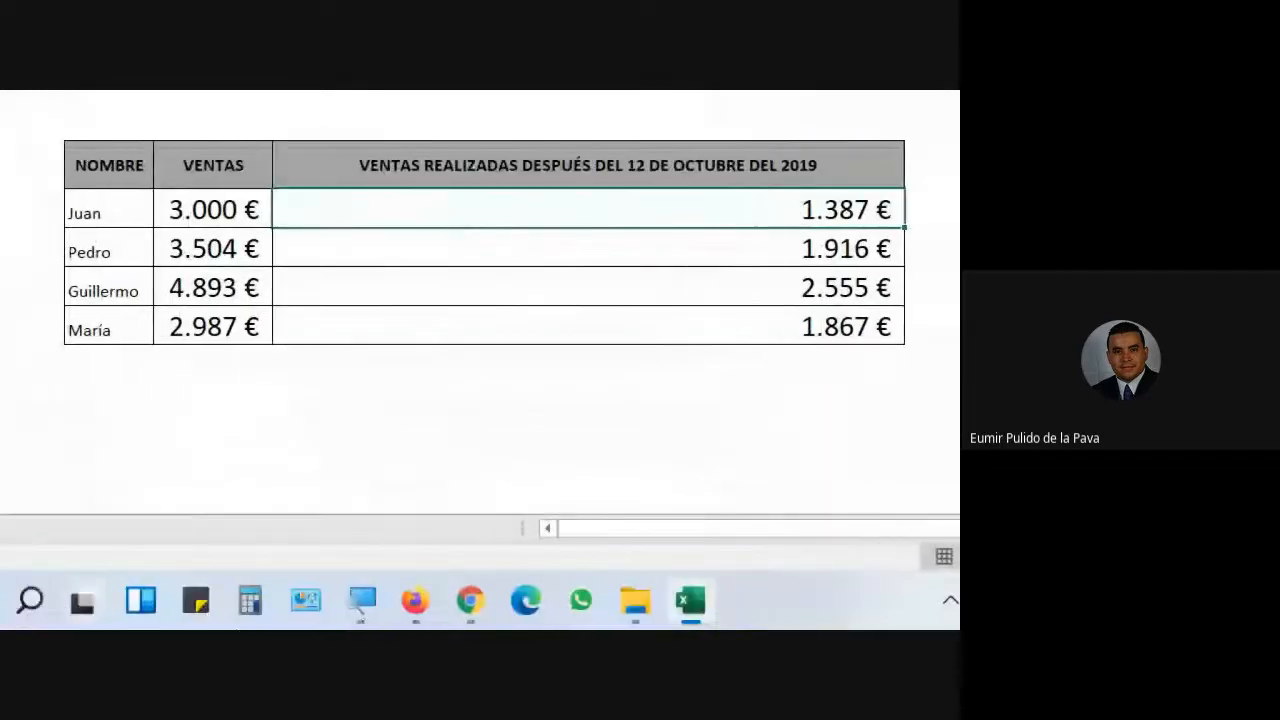
left_click(362, 600)
left_click(109, 517)
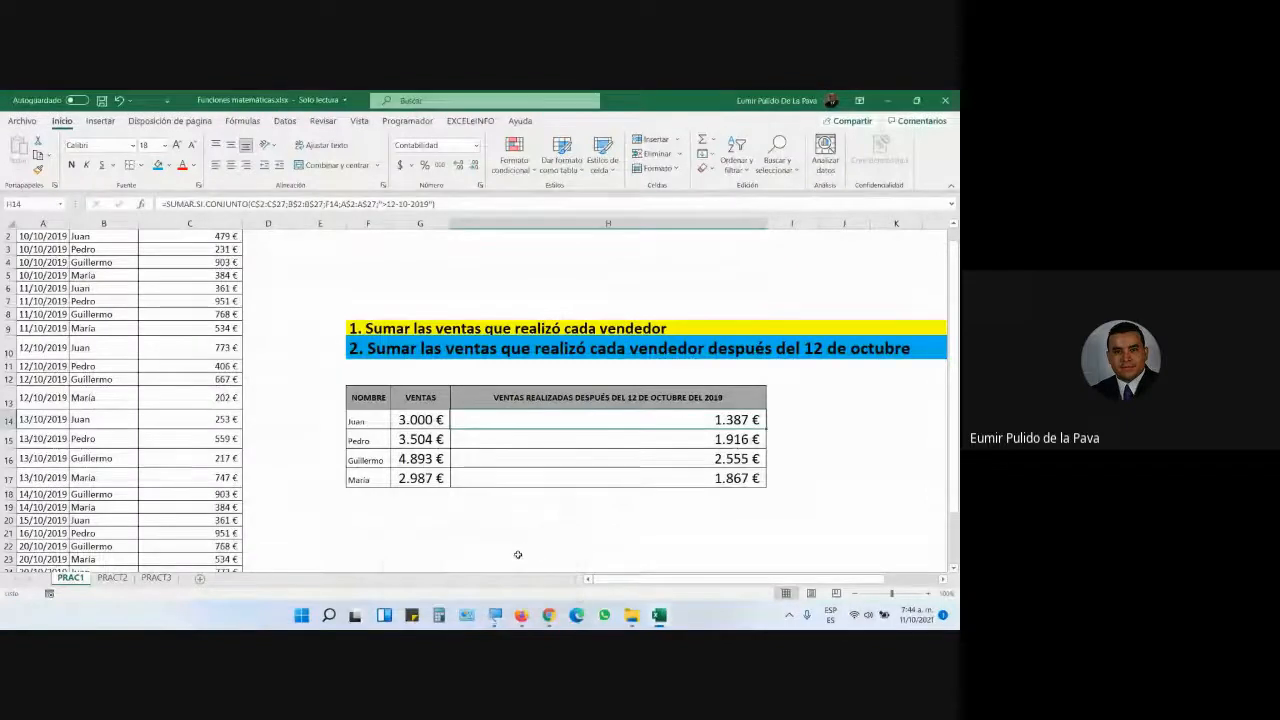
- Close the ASCII-code tab in Chrome and return to the Excel workbook
mouse_move(548, 614)
left_click(484, 572)
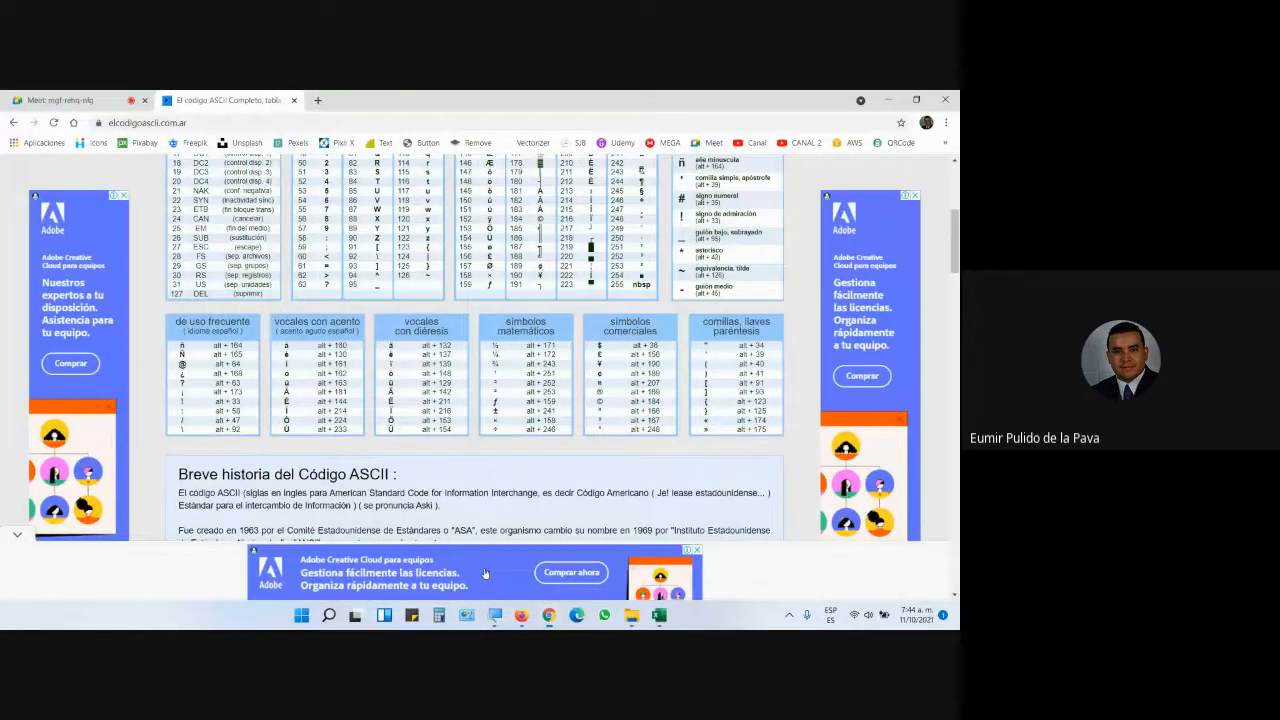
left_click(295, 101)
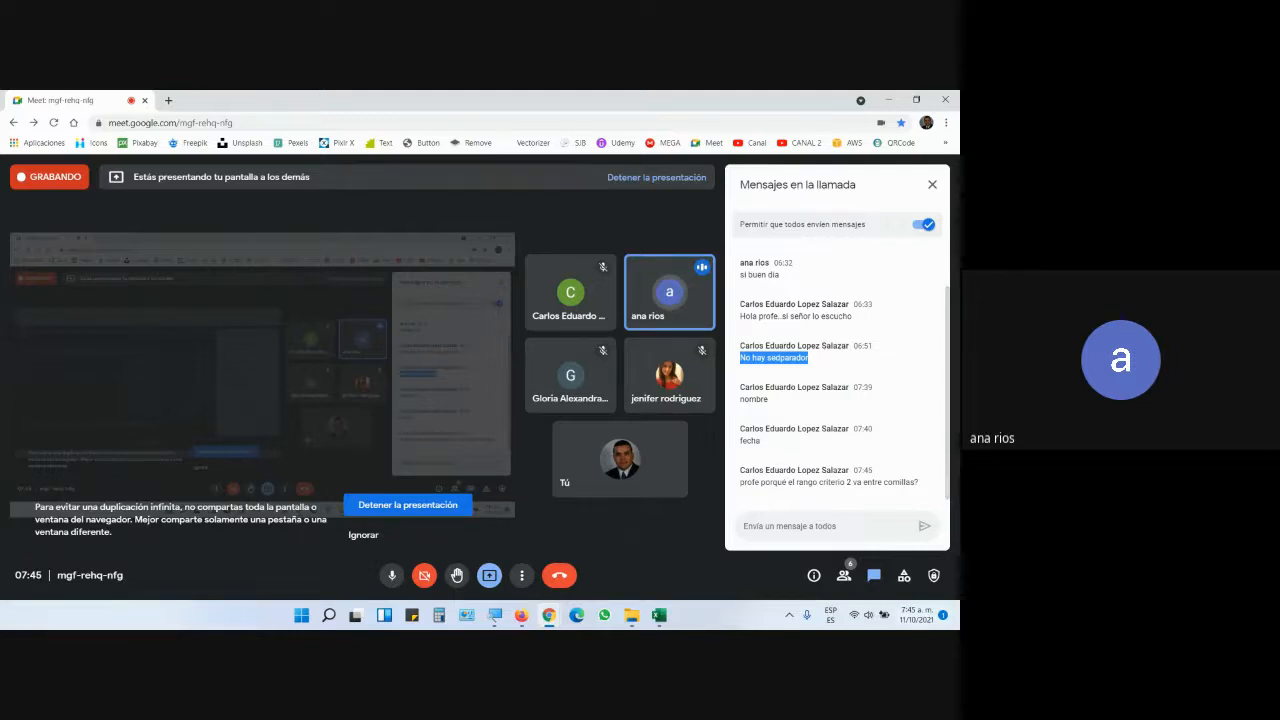
left_click(659, 617)
scroll(680, 587, "up", 1)
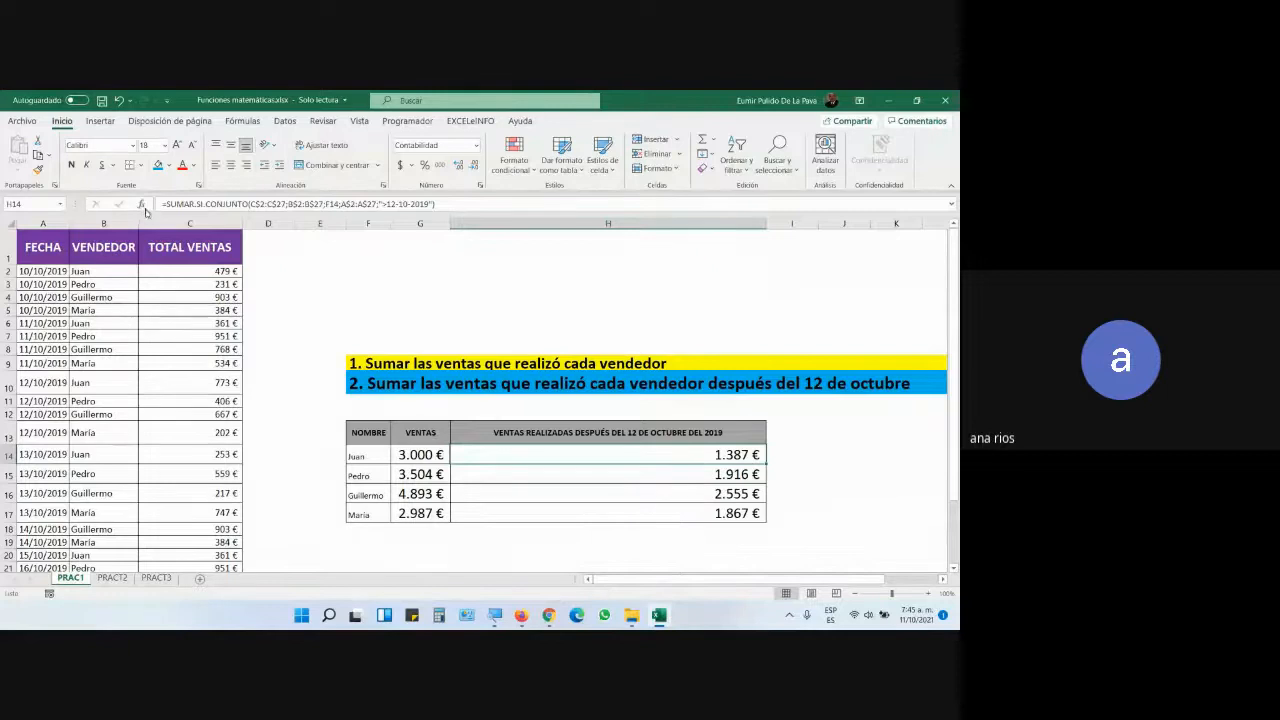
- Insert a 'cod' column before VENDEDOR and enter the first code in B2
right_click(93, 222)
left_click(129, 325)
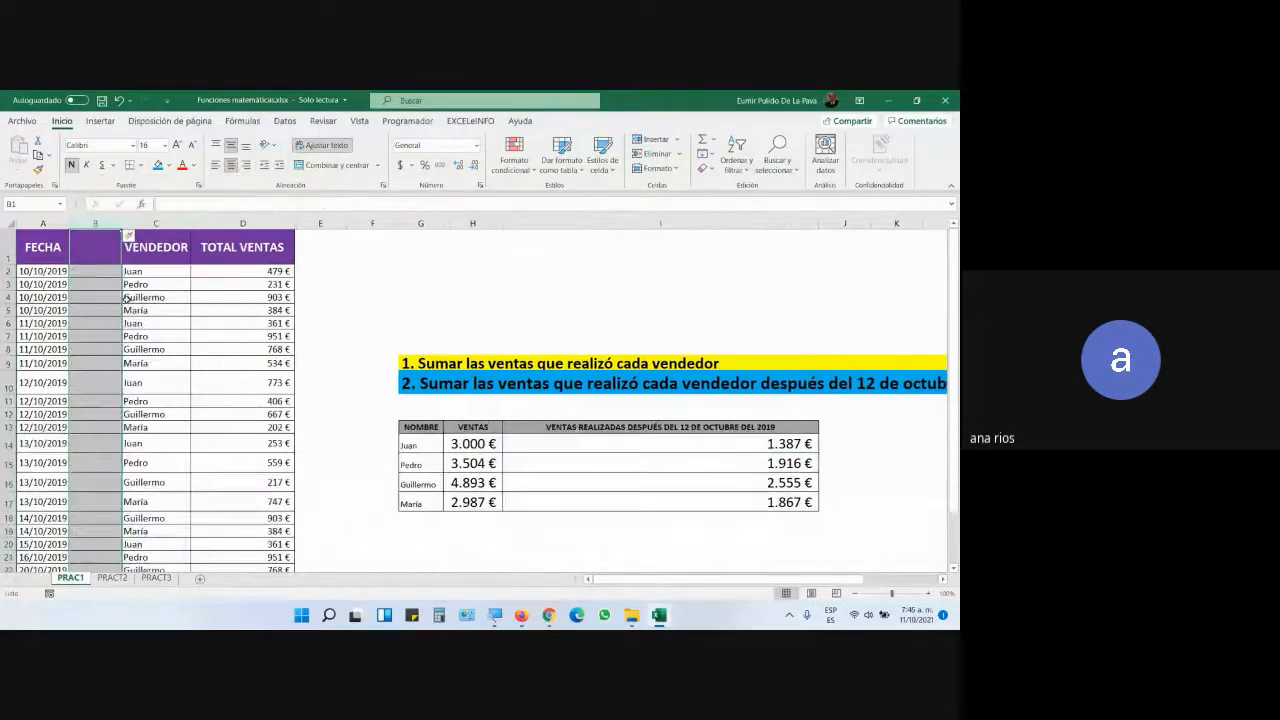
type("cod")
key("Return")
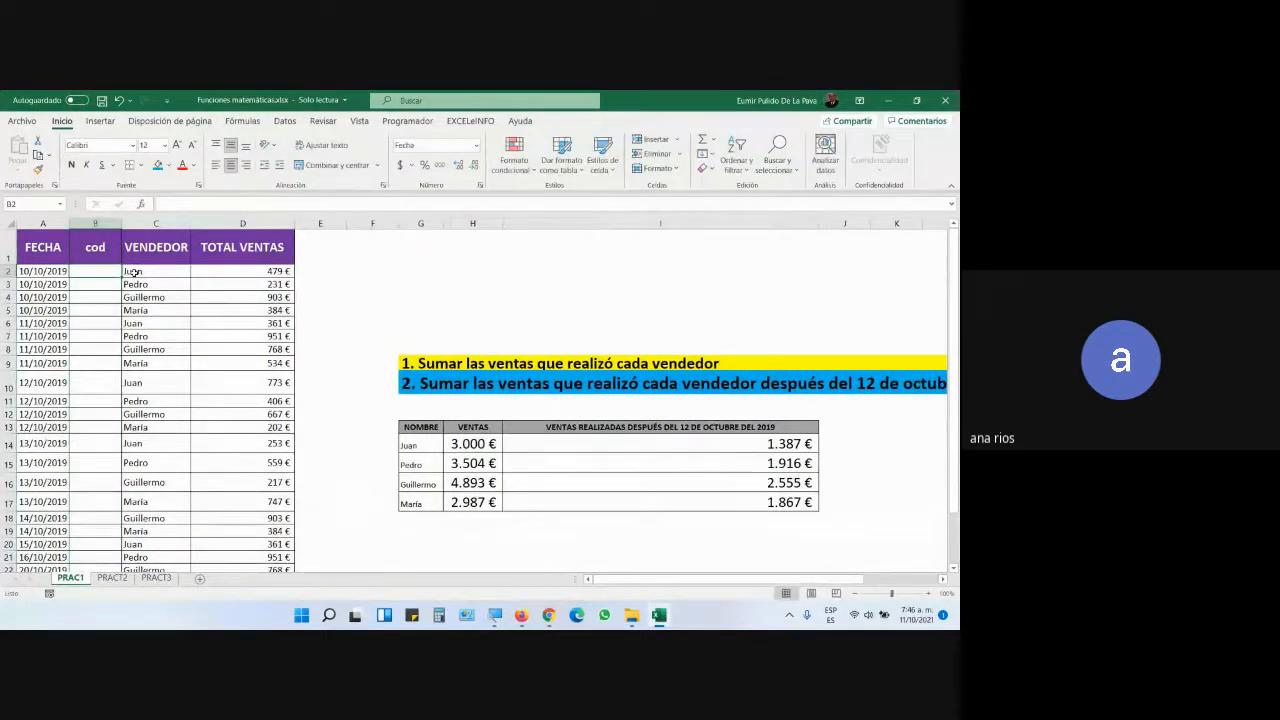
type("190")
type("00")
key("Return")
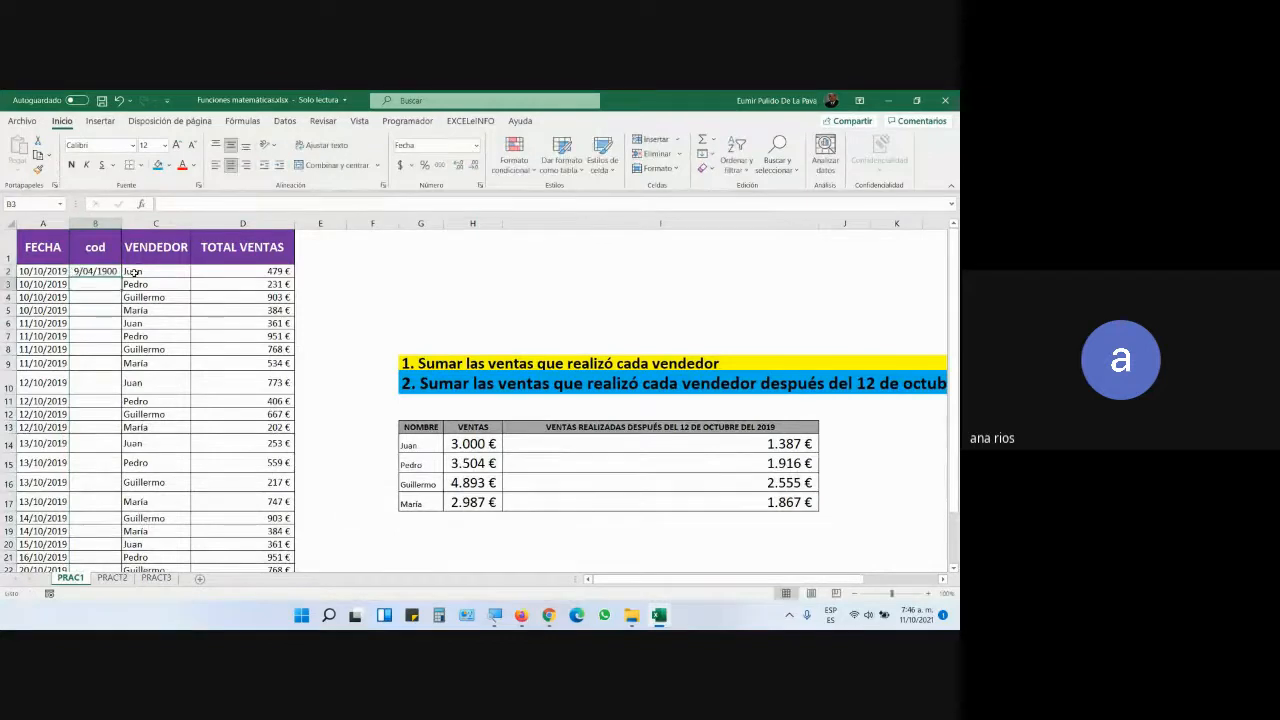
- Format the cod column as Número with no decimal places
key("Up")
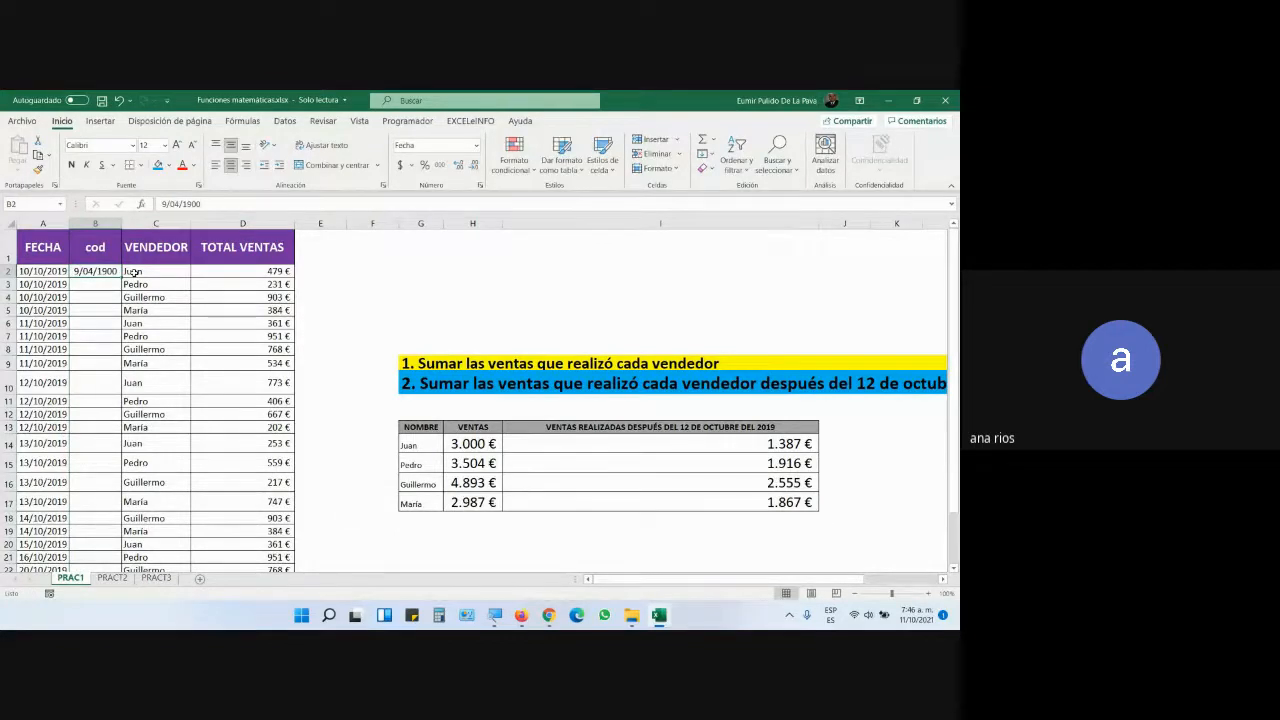
key("ctrl+shift+Down")
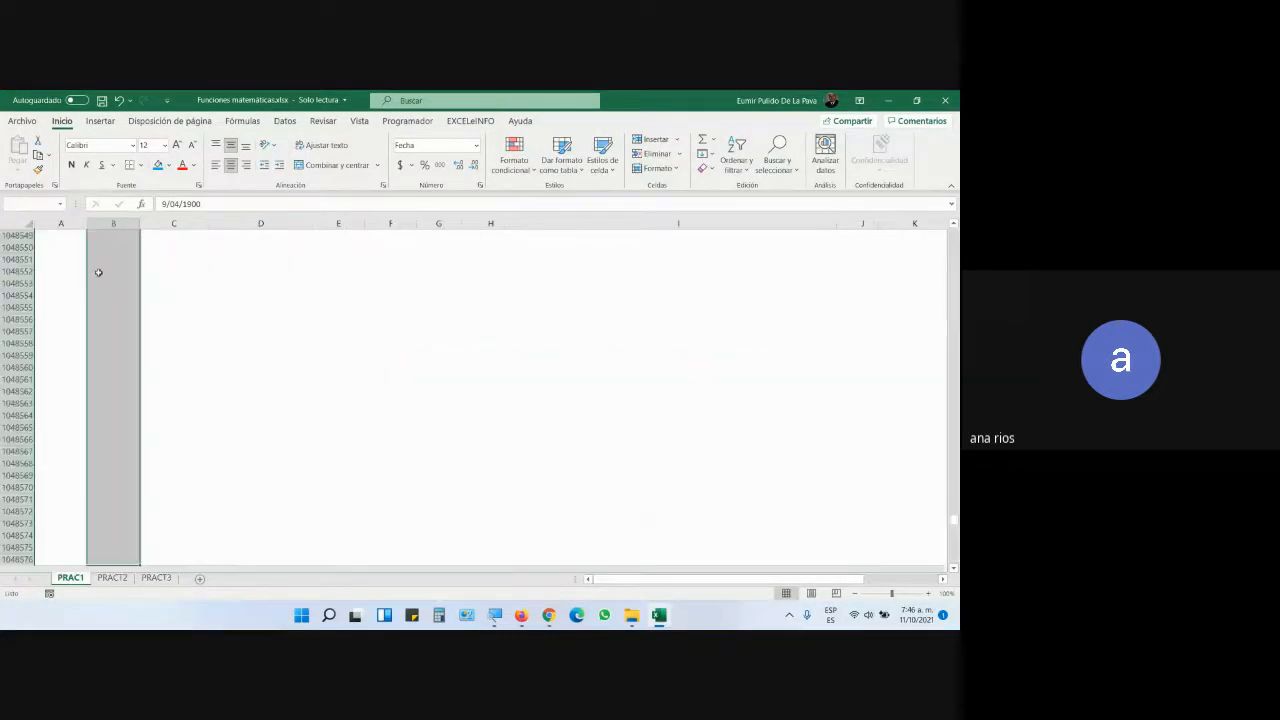
left_click(476, 145)
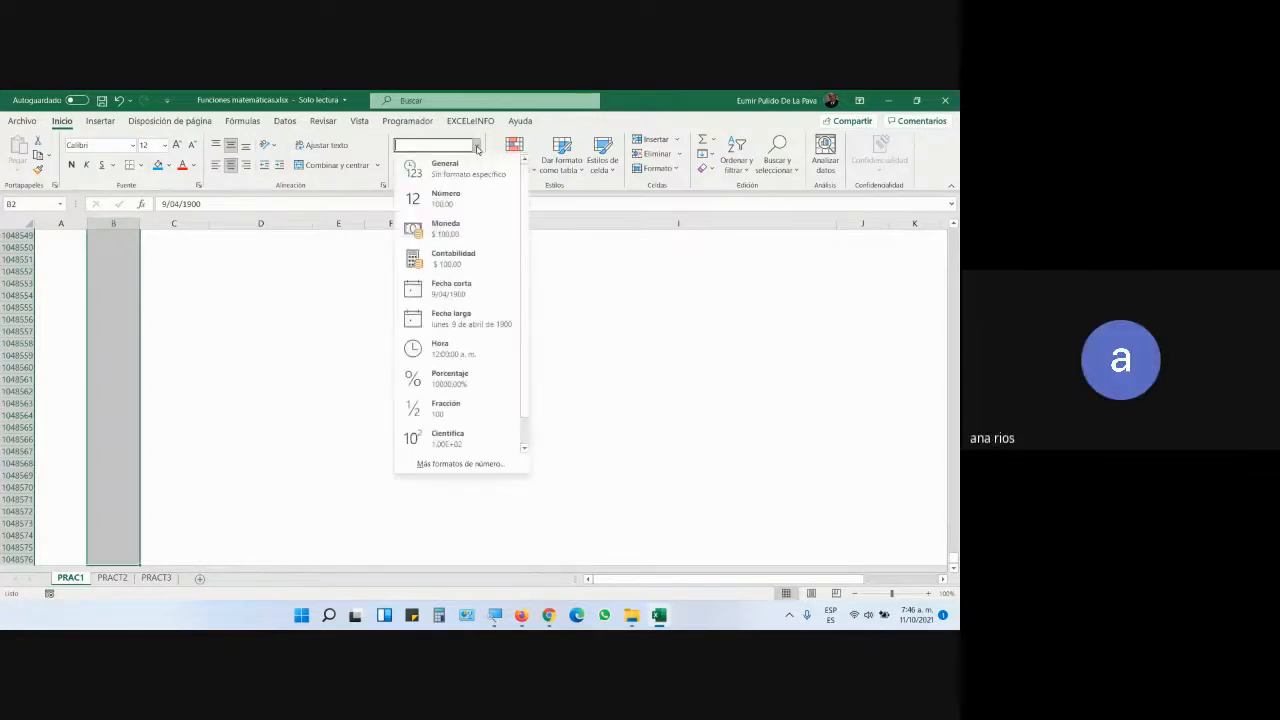
left_click(443, 199)
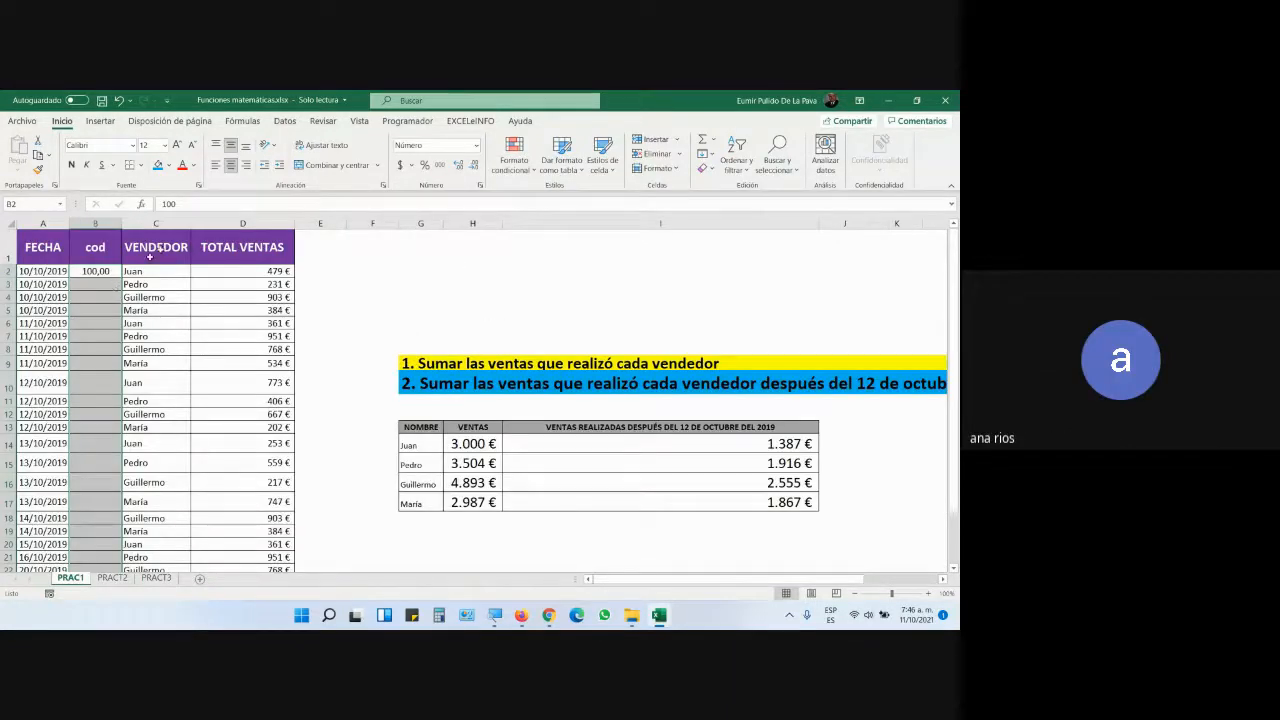
left_click(471, 165)
left_click(471, 165)
- Enter codes 101, 102, 103, 100, 101, 102, 103, 104 in B3:B10
key("Down")
type("101")
key("Return")
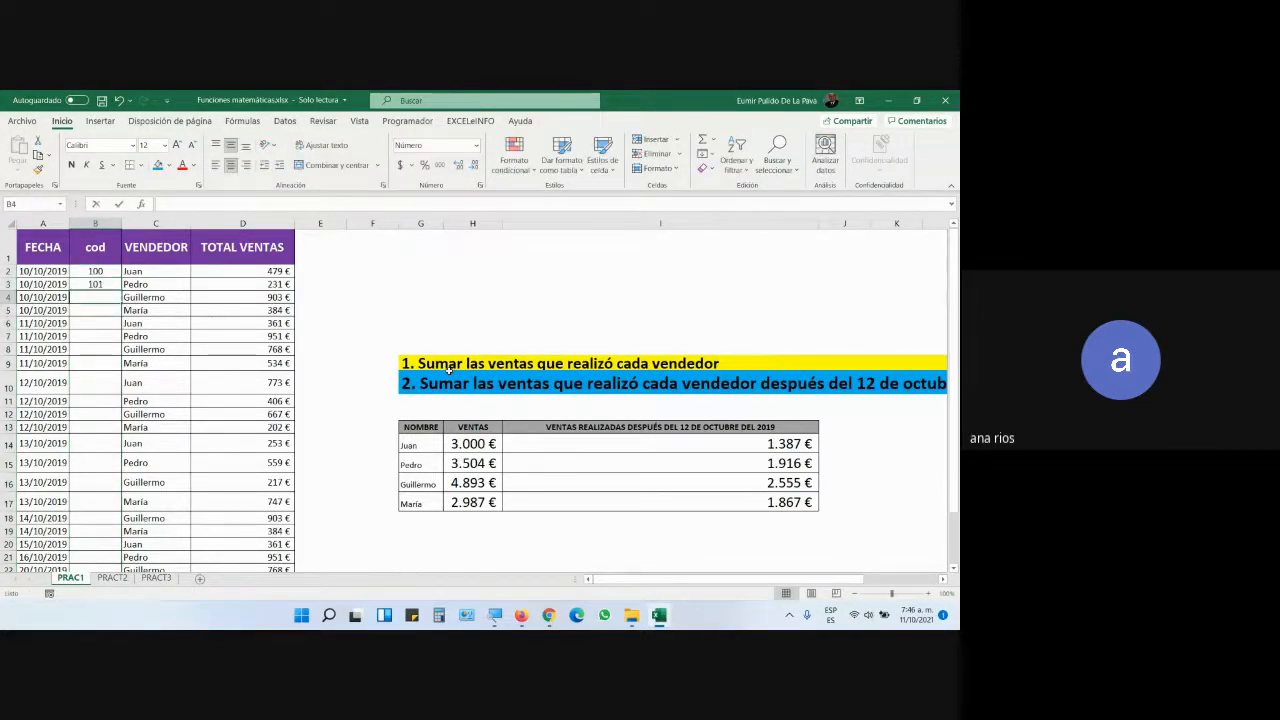
type("102")
key("Return")
type("10")
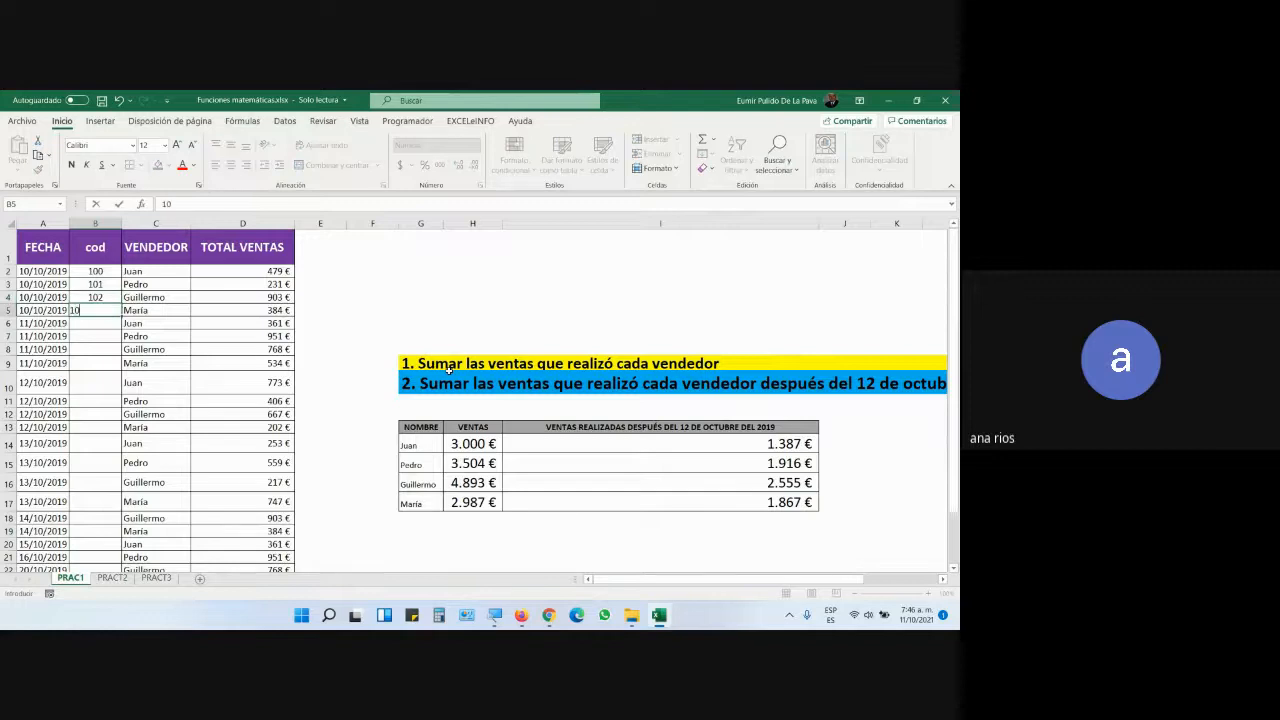
type("3")
key("Return")
type("1")
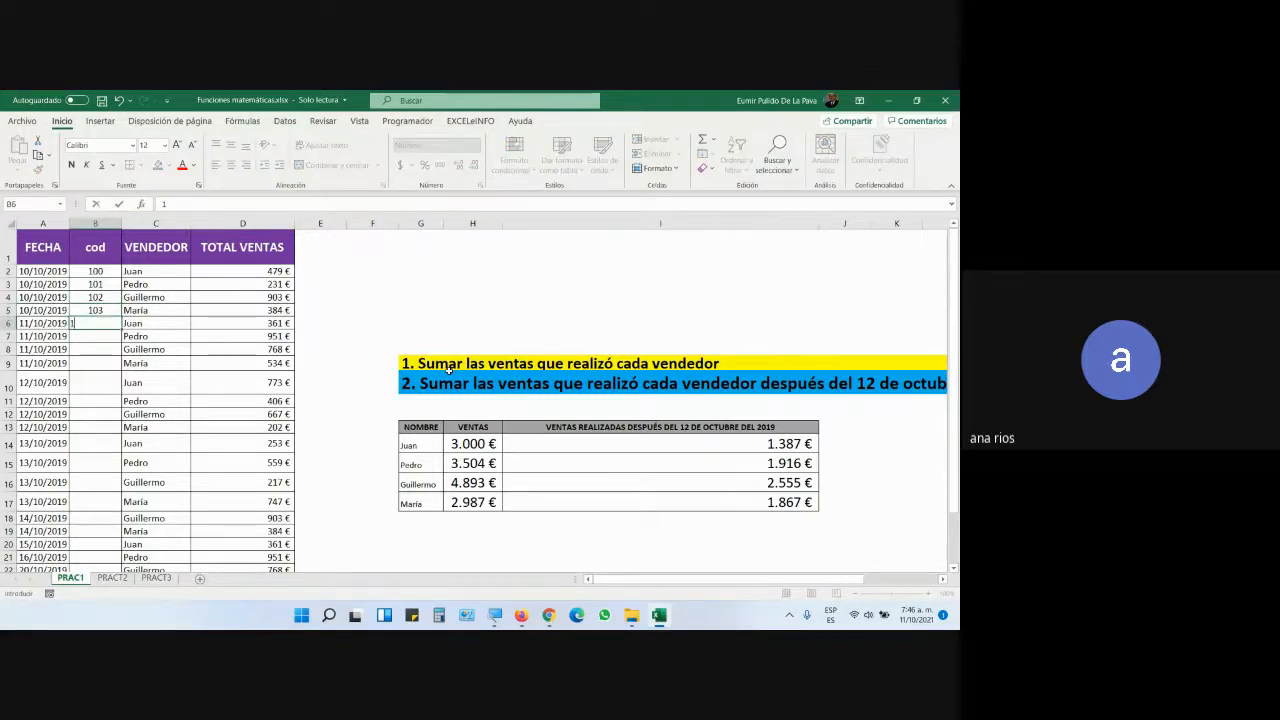
type("00")
key("Return")
type("101")
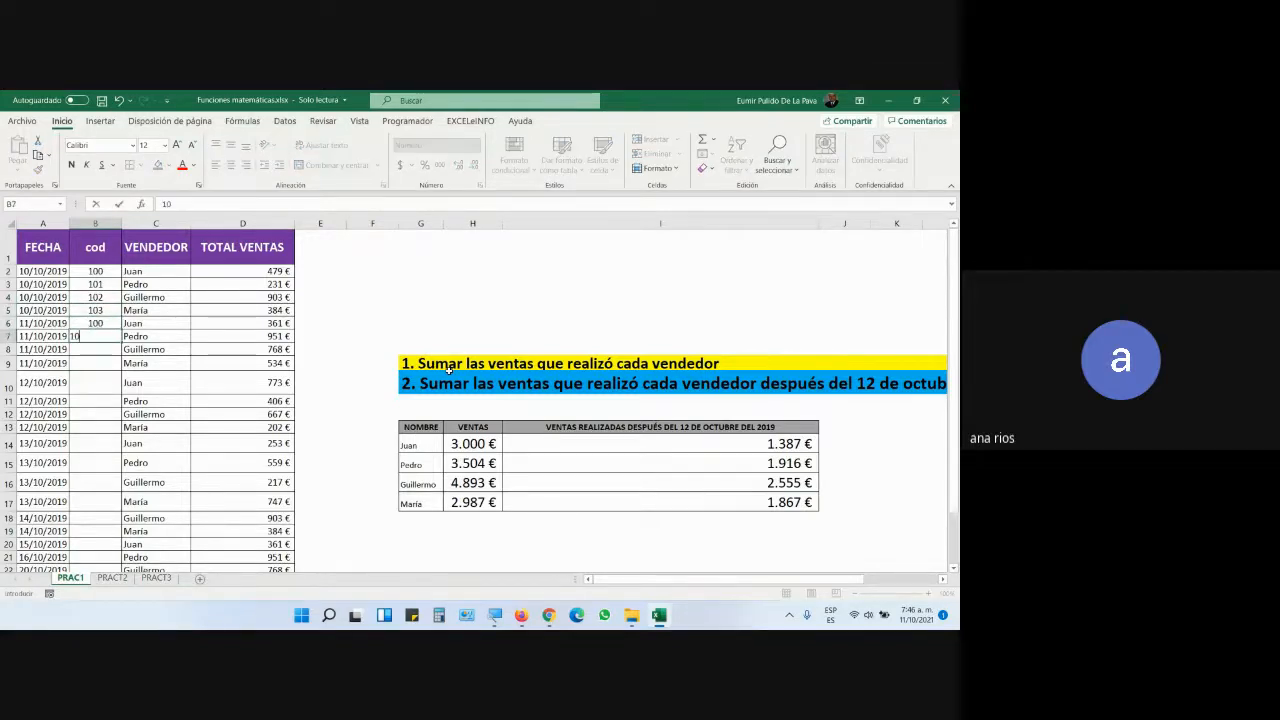
key("Return")
type("1")
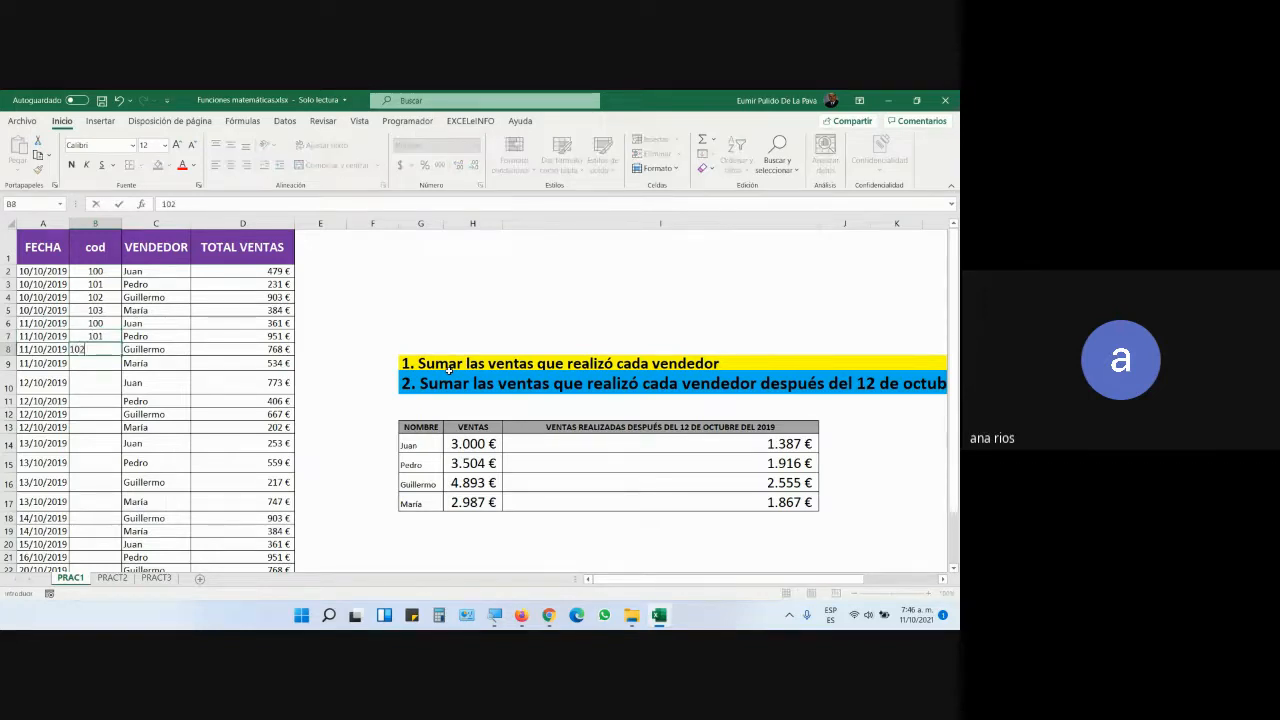
type("02")
key("Return")
type("103")
key("Return")
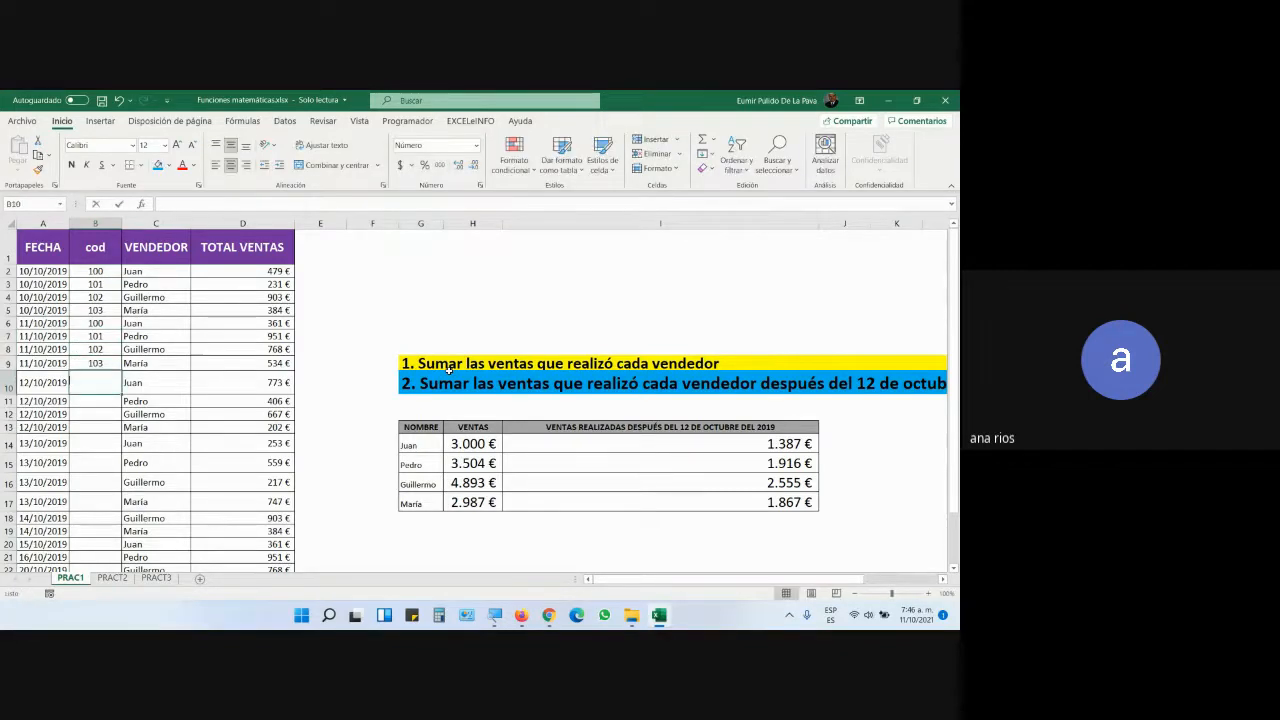
type("1")
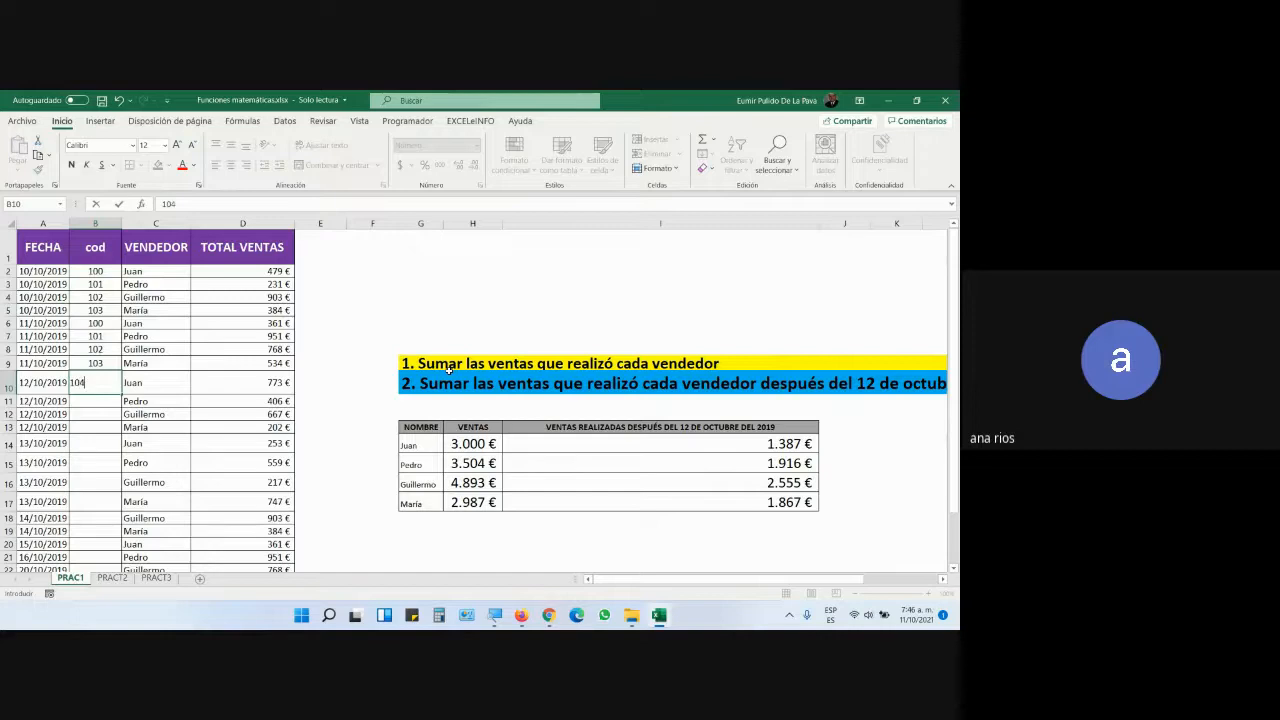
type("04")
key("Return")
left_click(495, 614)
- Magnify the screen to 200% and select Juan's rows with codes 100 and 104
left_click(432, 575)
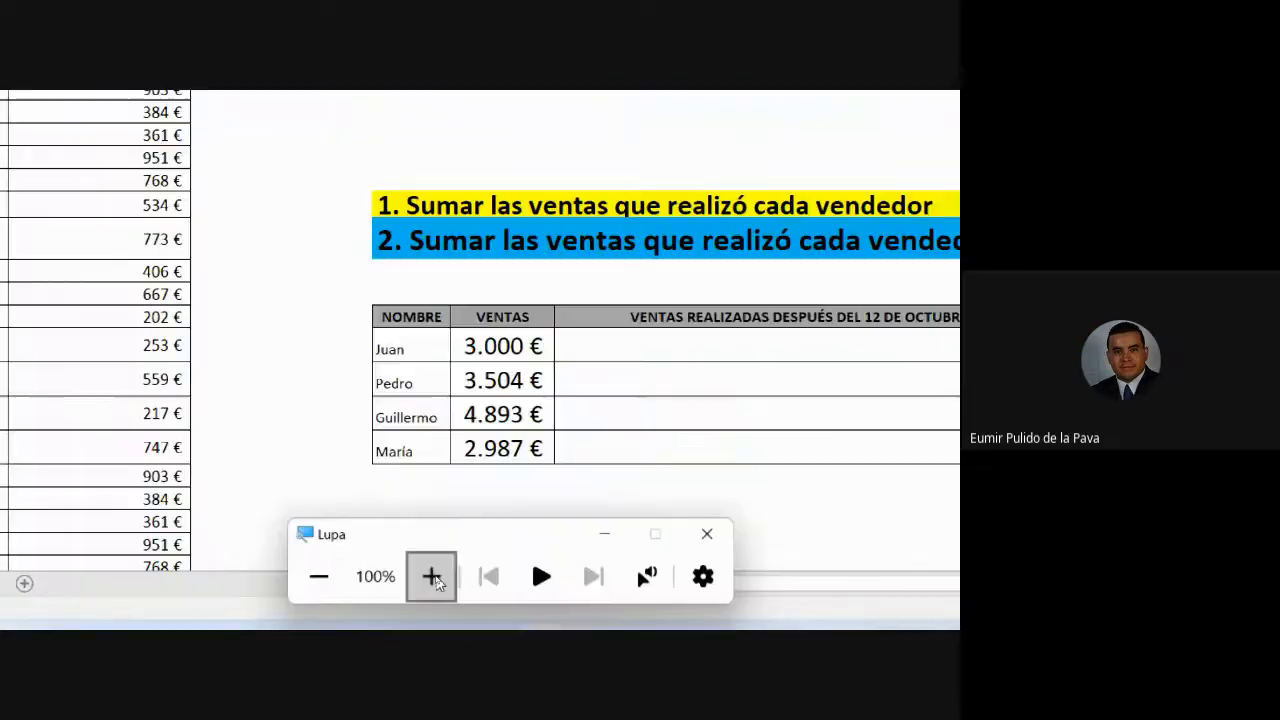
left_click_drag(220, 139, 270, 141)
left_click_drag(199, 358, 274, 352, "ctrl")
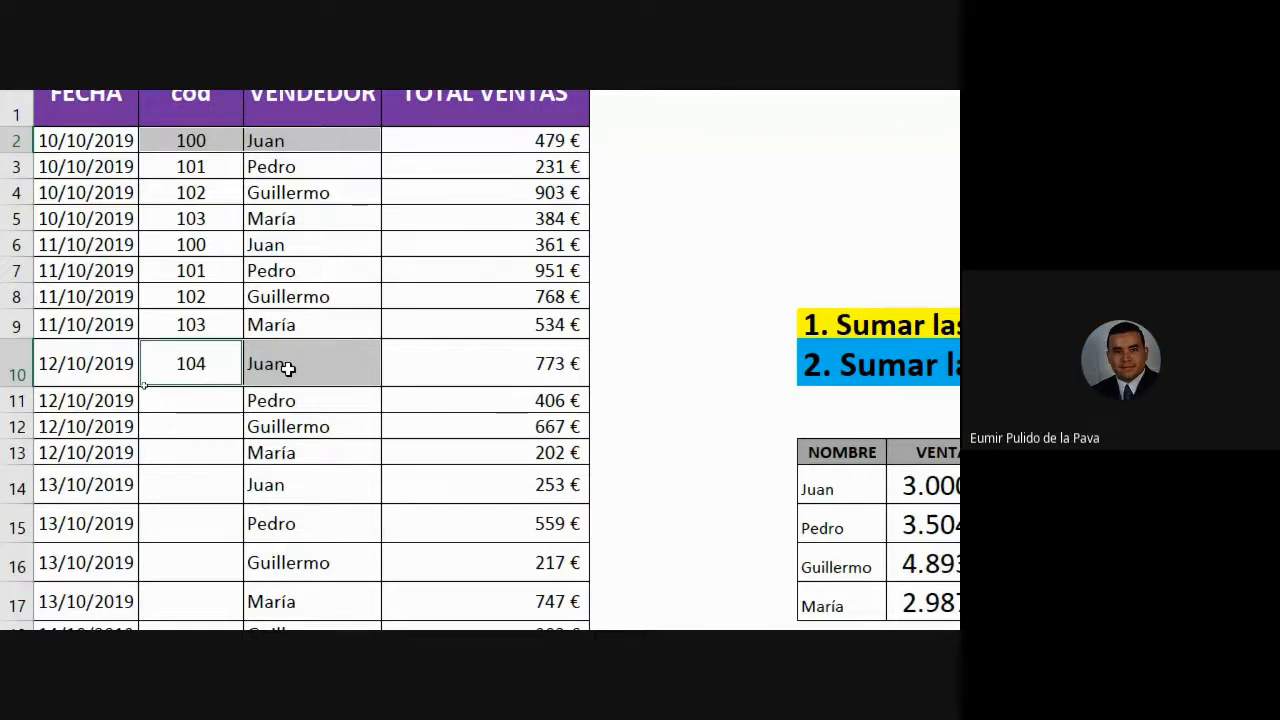
left_click(291, 372)
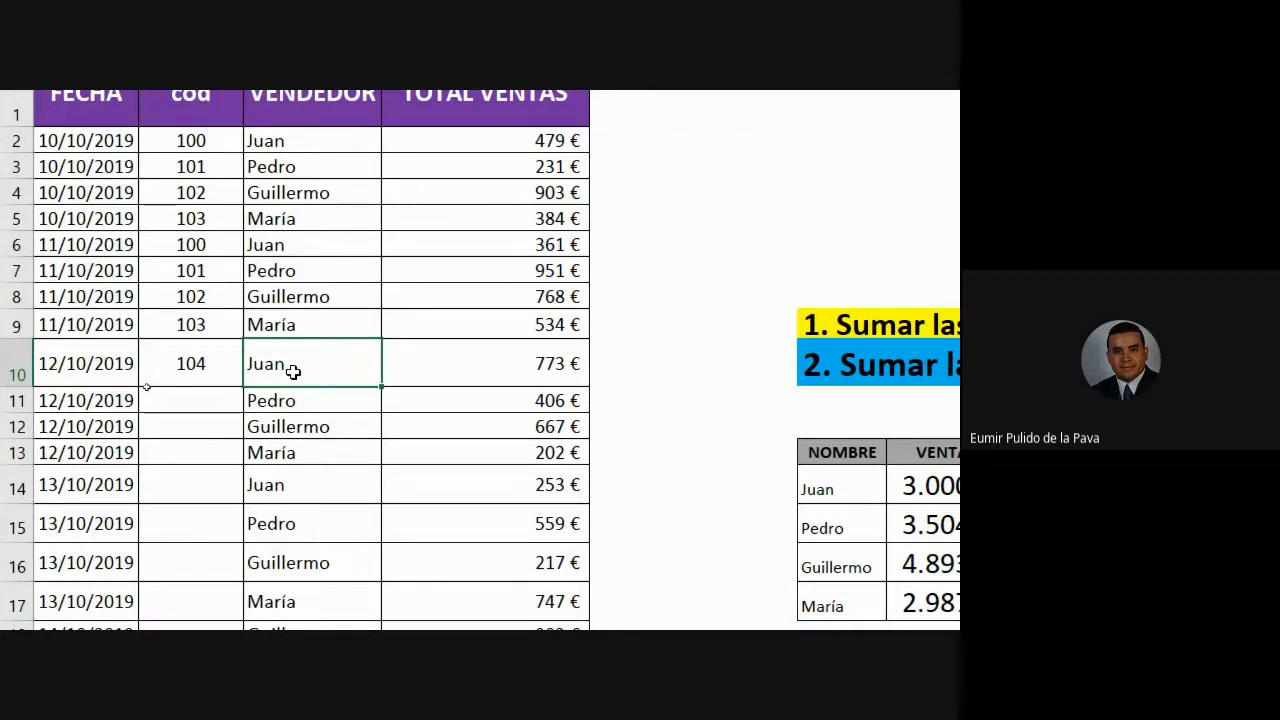
scroll(205, 120, "up", 1)
left_click_drag(190, 163, 203, 395)
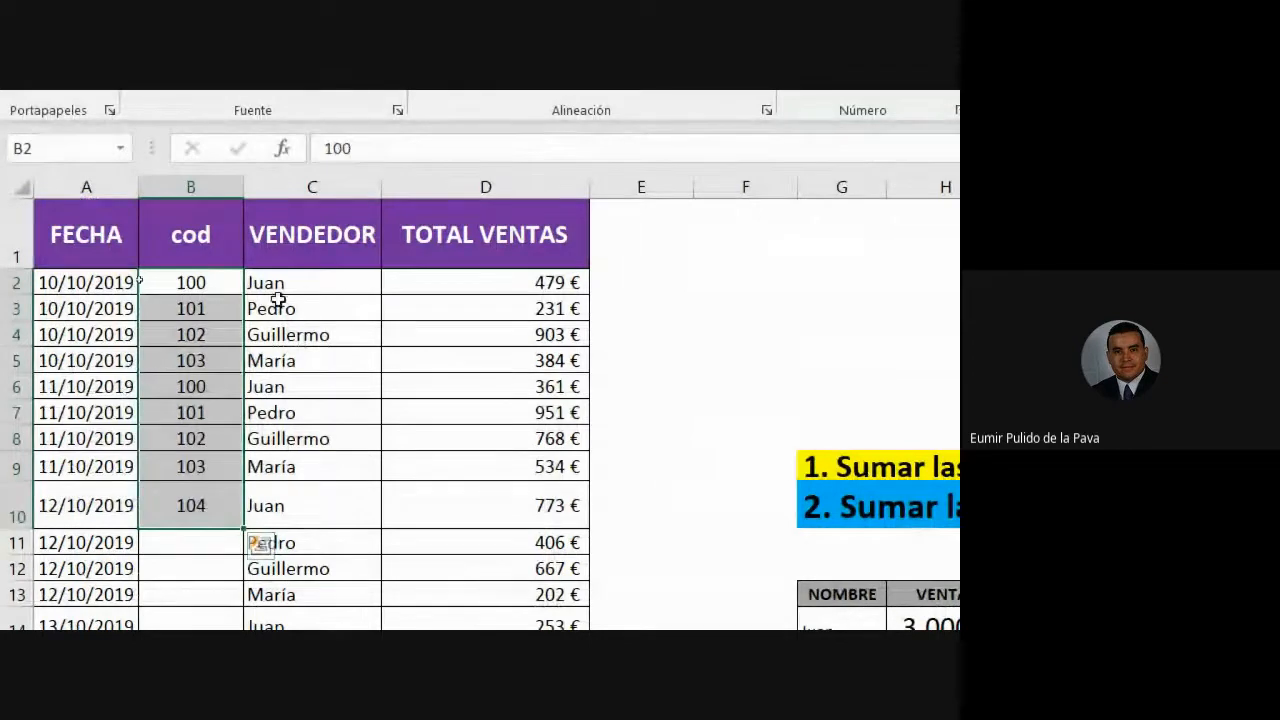
left_click_drag(277, 283, 277, 506)
left_click_drag(190, 283, 171, 506)
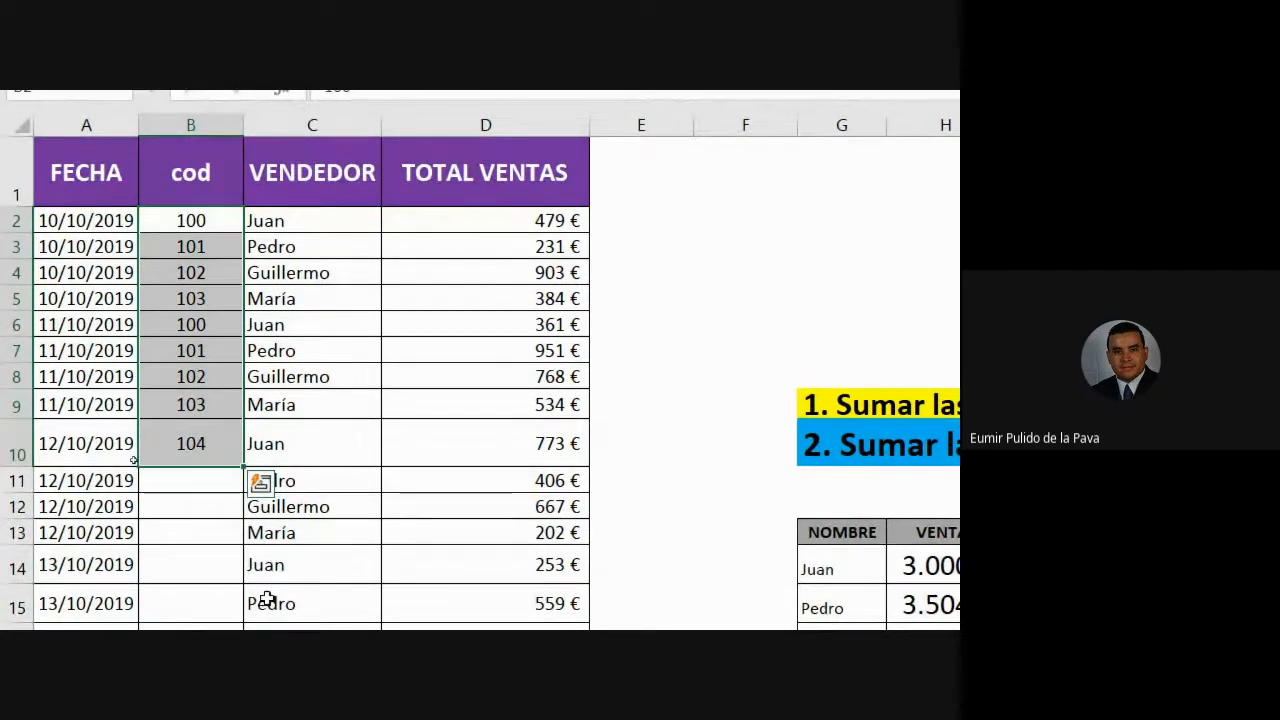
left_click_drag(183, 218, 268, 225)
left_click(209, 221)
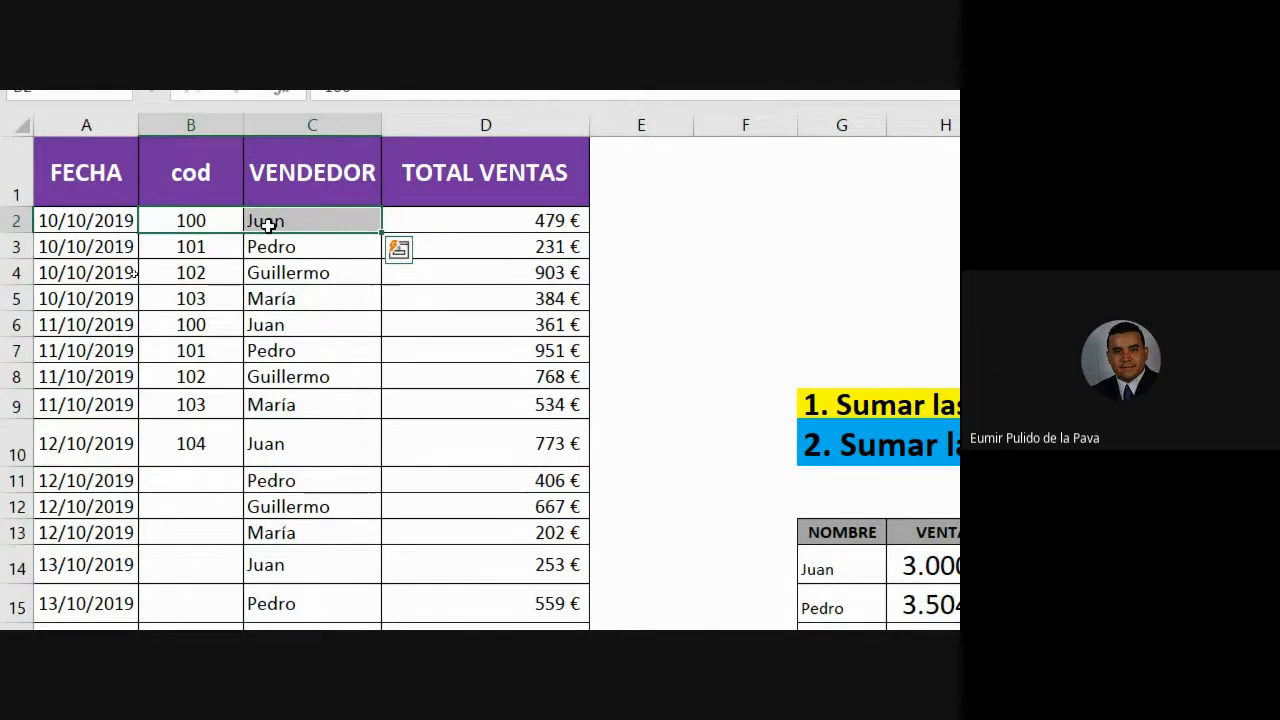
left_click_drag(200, 324, 263, 324, "ctrl")
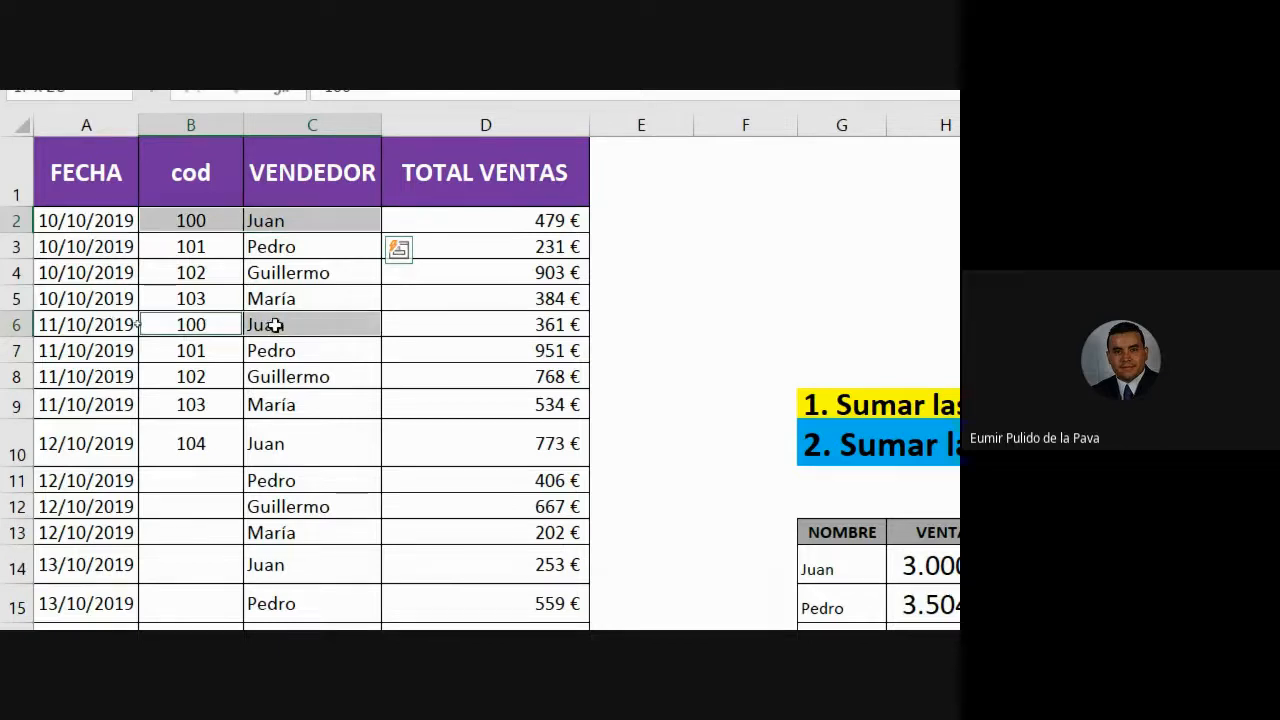
left_click(194, 220)
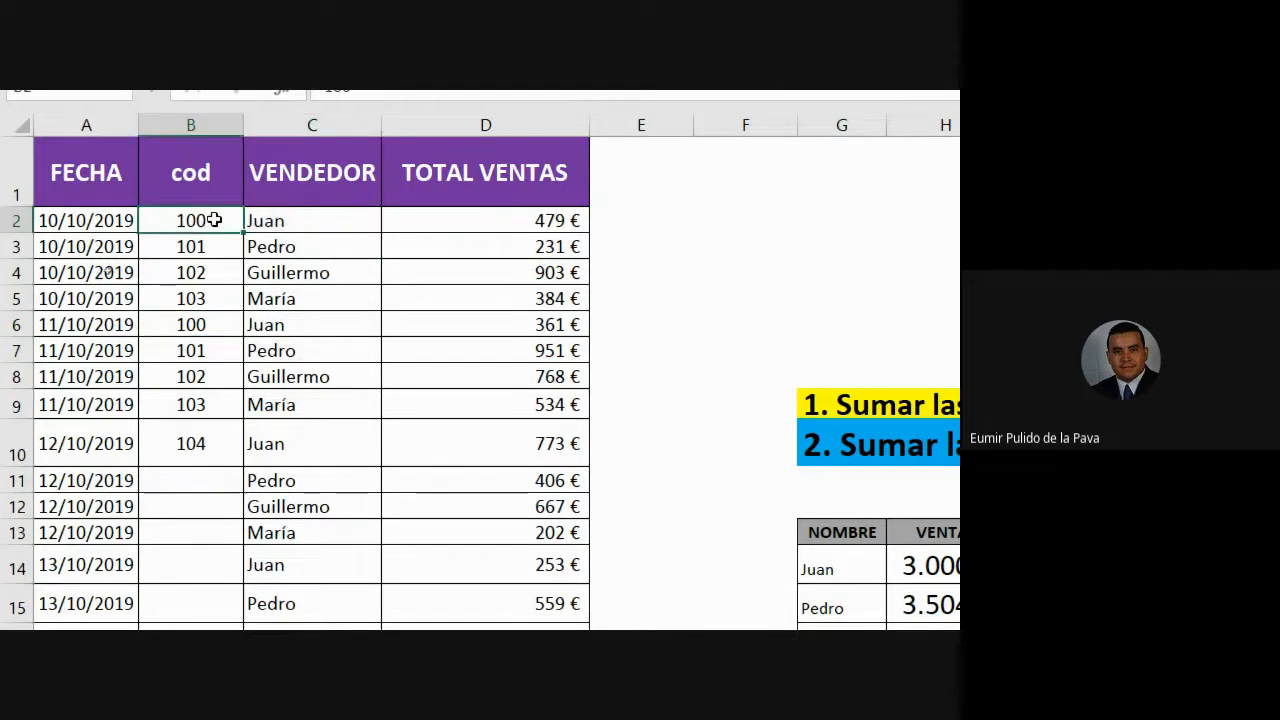
- Fill the cod column with the sequence 100–108 down to row 10
left_click_drag(243, 232, 214, 458)
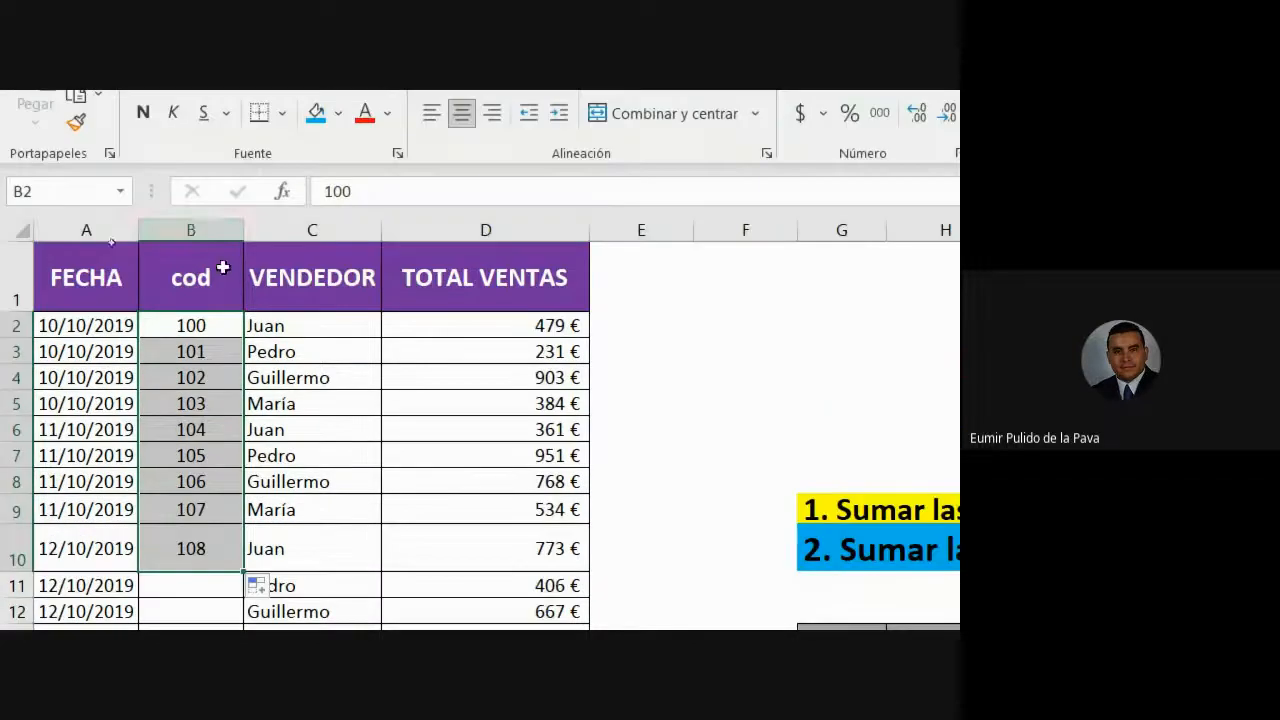
left_click(193, 230)
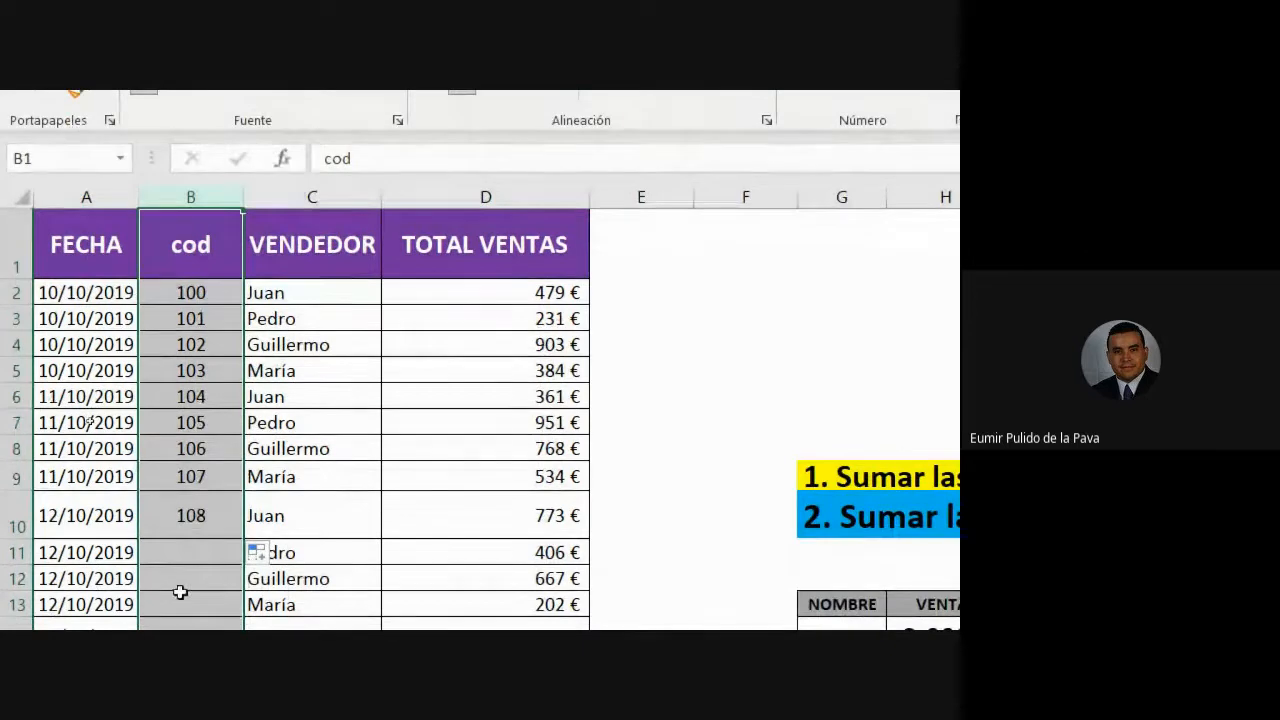
left_click(199, 291)
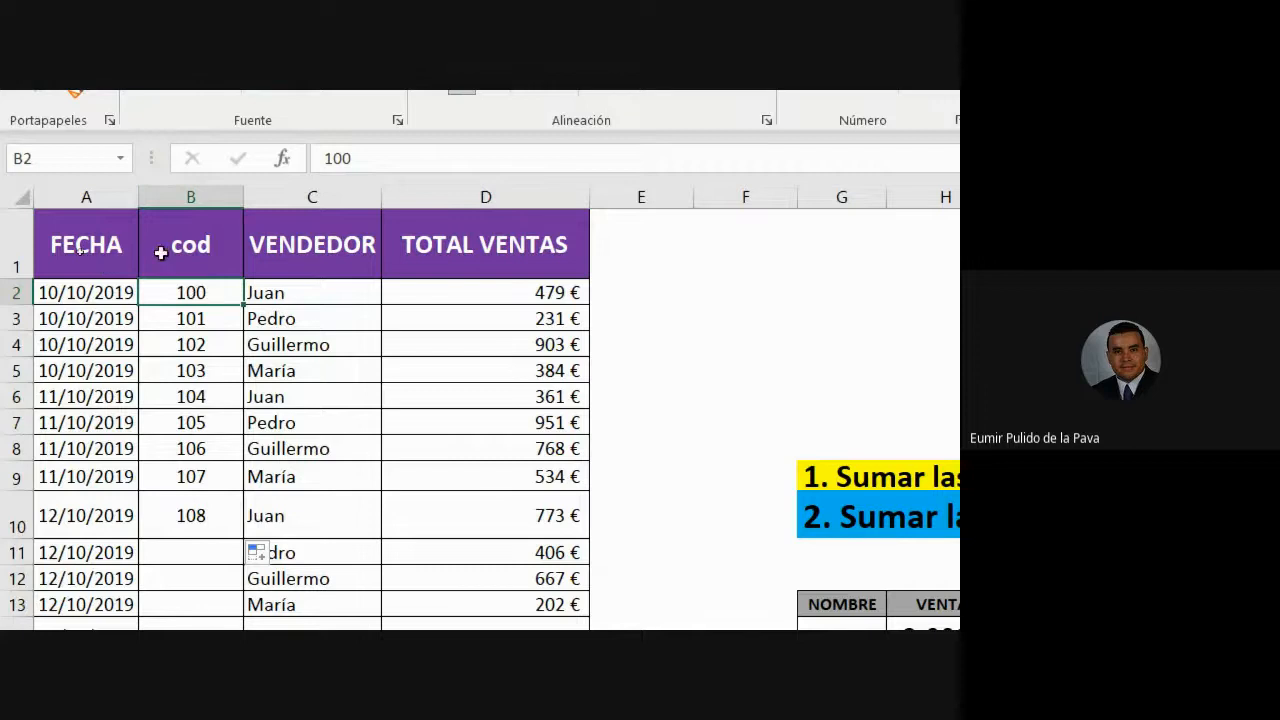
left_click(200, 252)
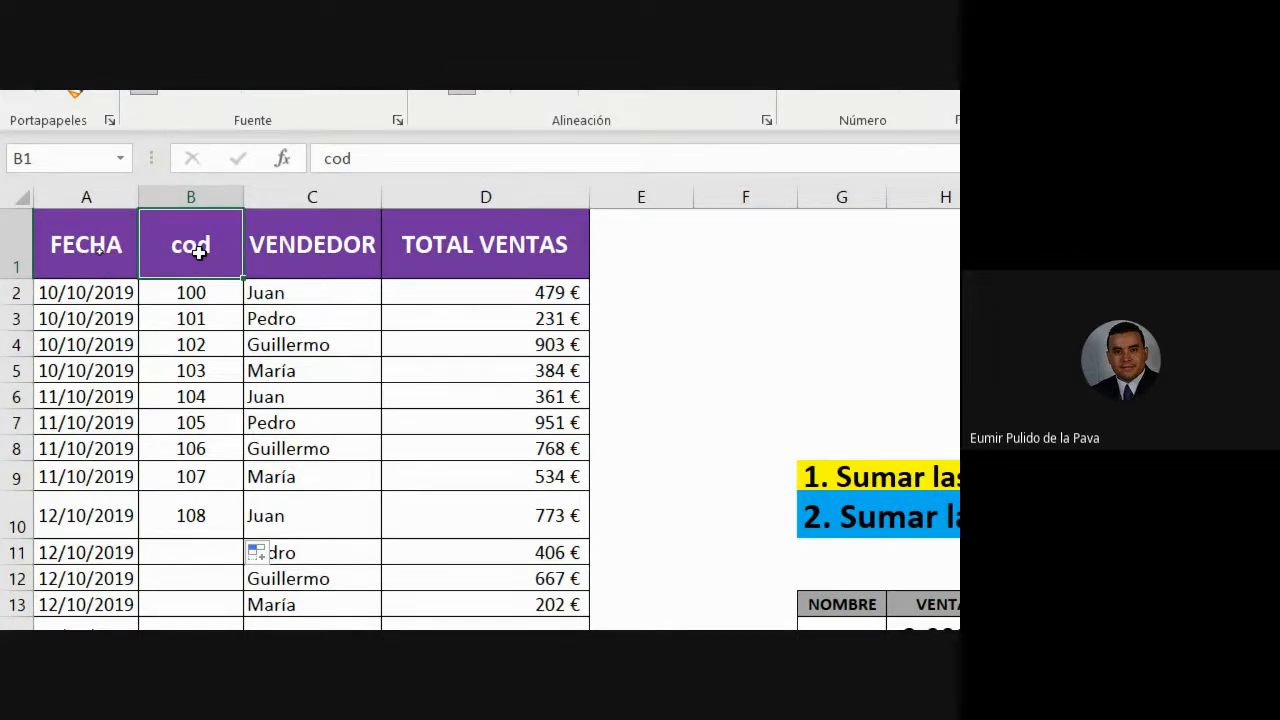
left_click(206, 194)
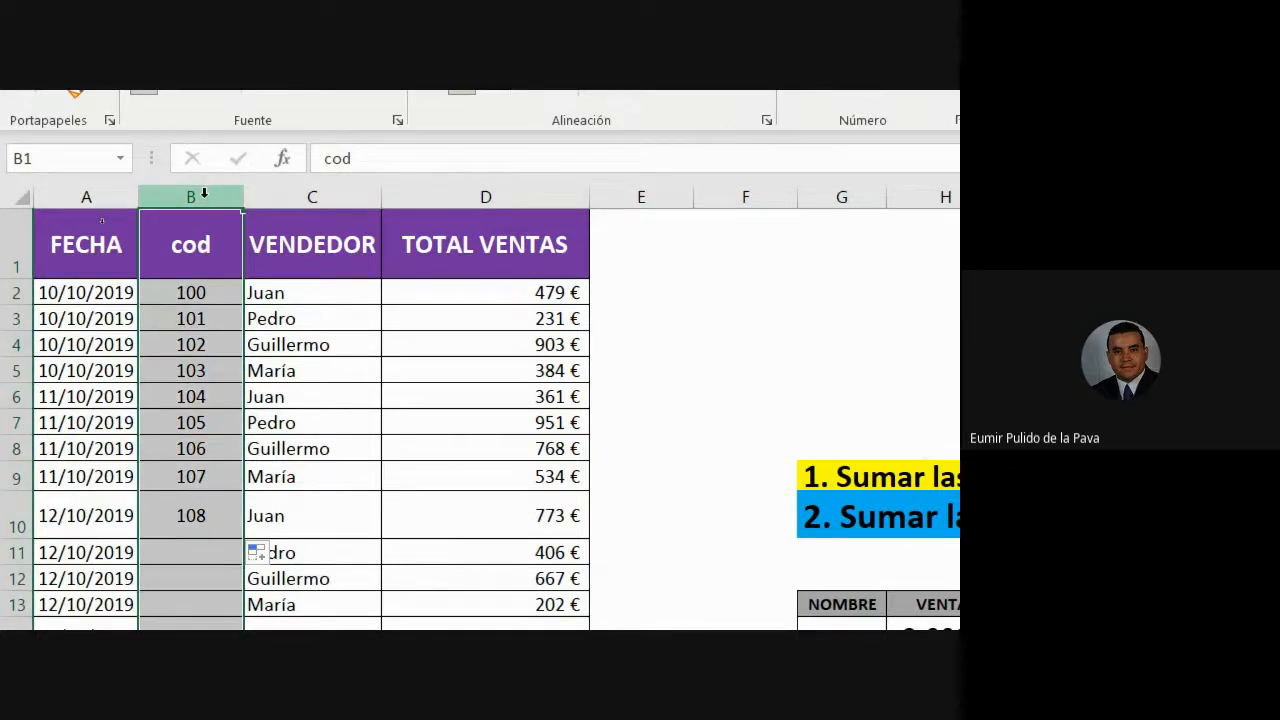
left_click_drag(189, 290, 481, 296)
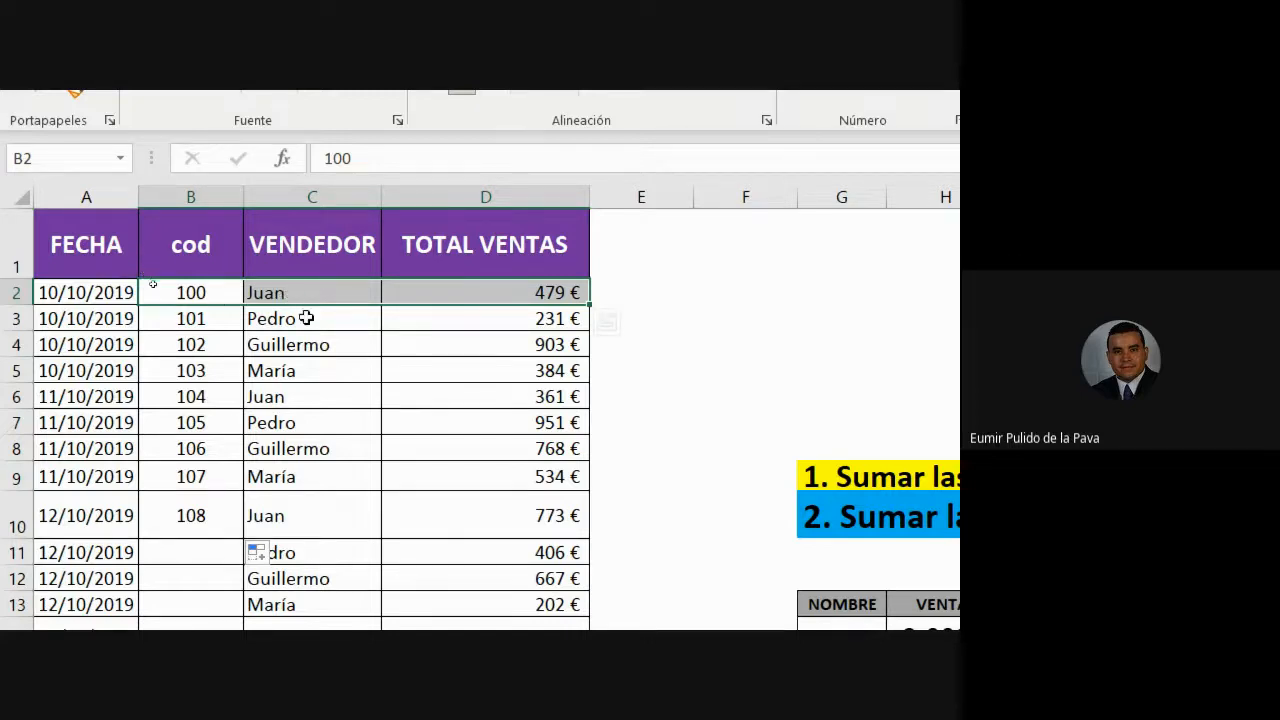
- Shade Juan's seller cells in rows 2 and 6 blue
left_click(292, 398)
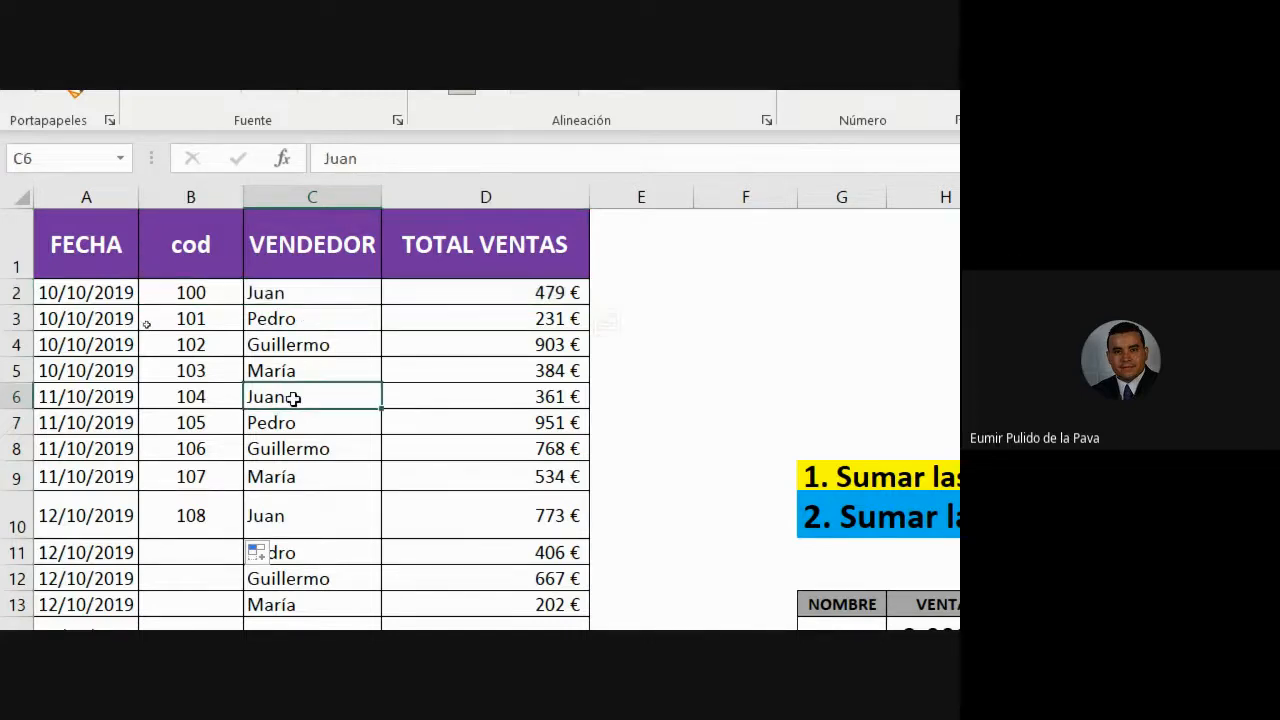
left_click(200, 396)
left_click(290, 396)
left_click(286, 293, "ctrl")
left_click(316, 175)
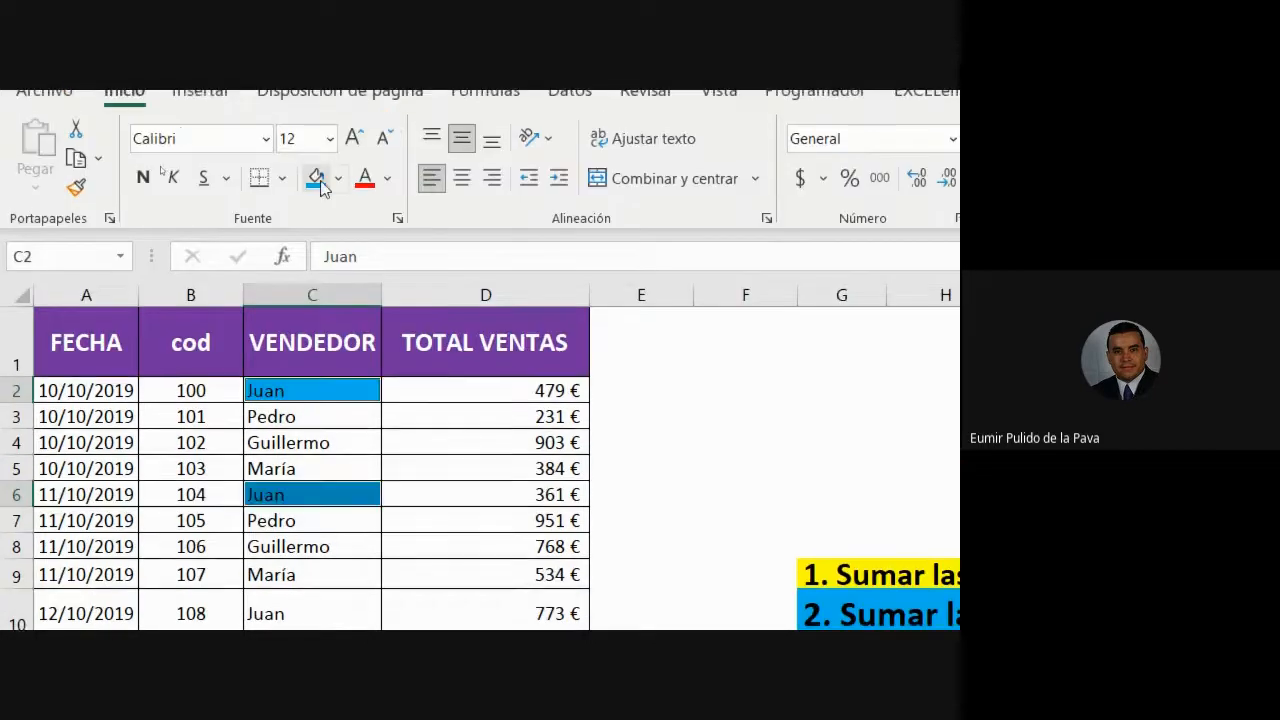
- Select Juan's code cells and rows to compare their codes
left_click(206, 491)
left_click(200, 392, "ctrl")
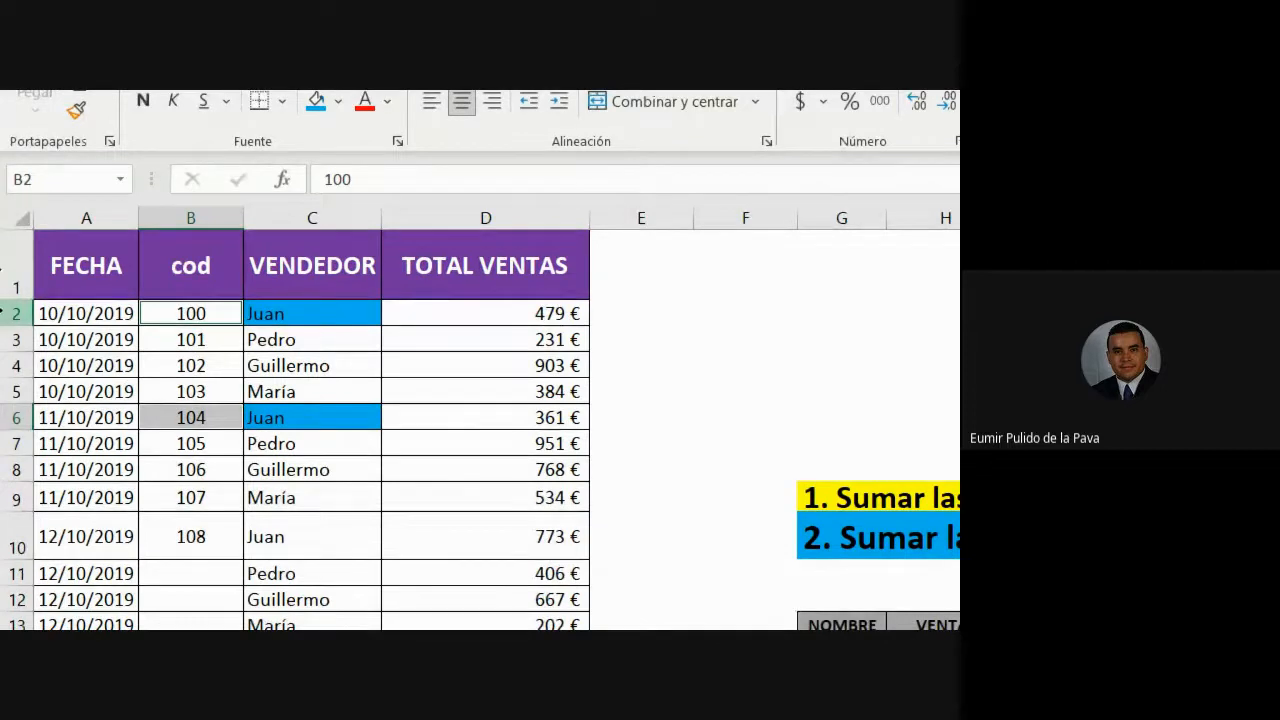
left_click(14, 314)
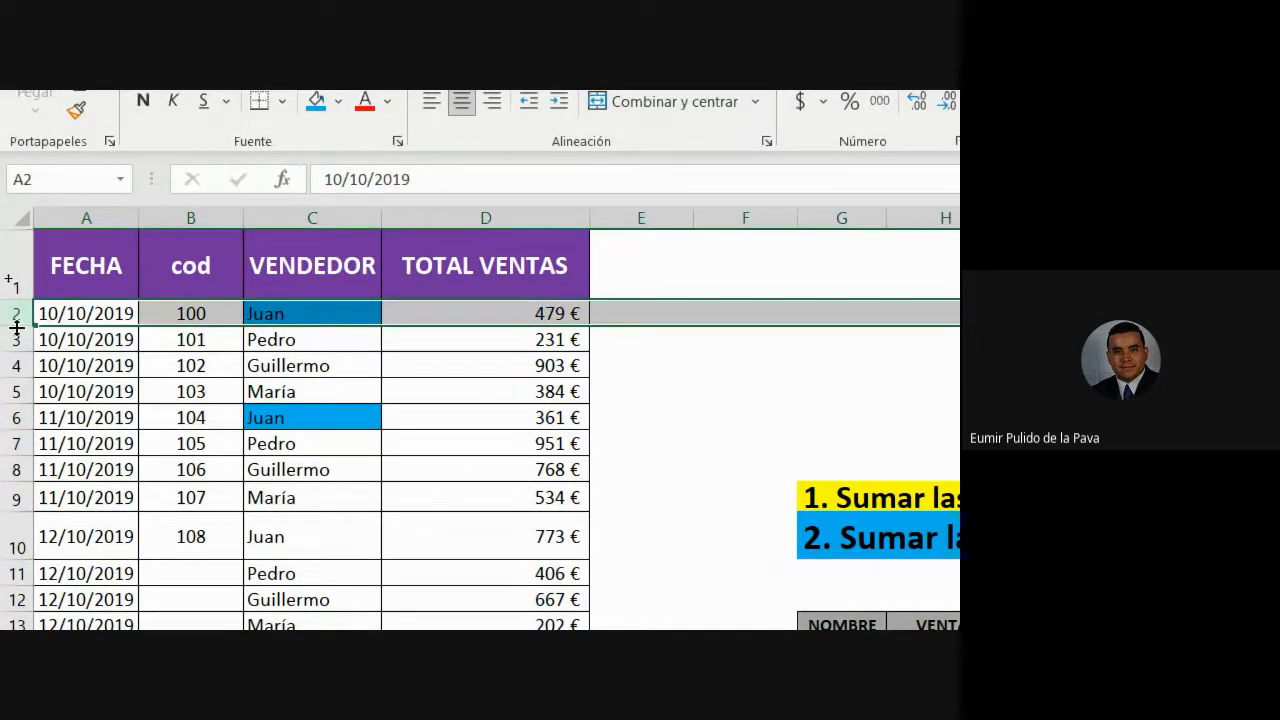
left_click(197, 314)
left_click(276, 316)
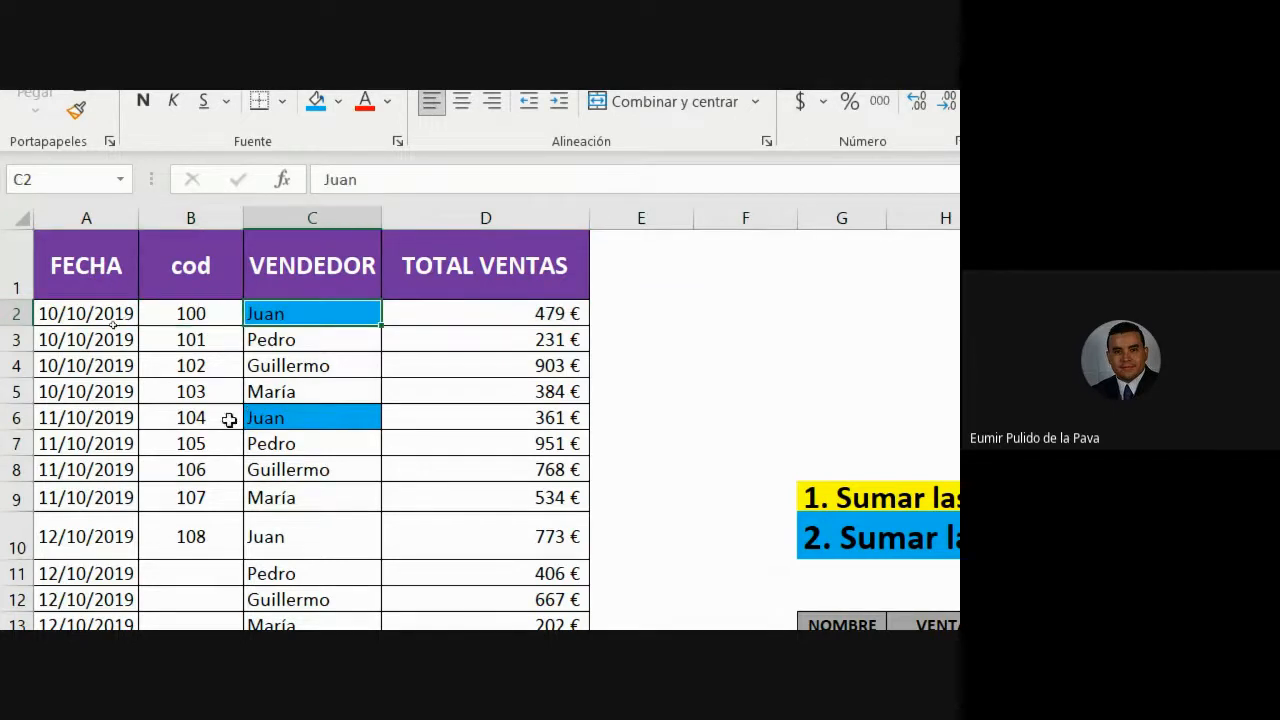
left_click_drag(203, 339, 288, 582)
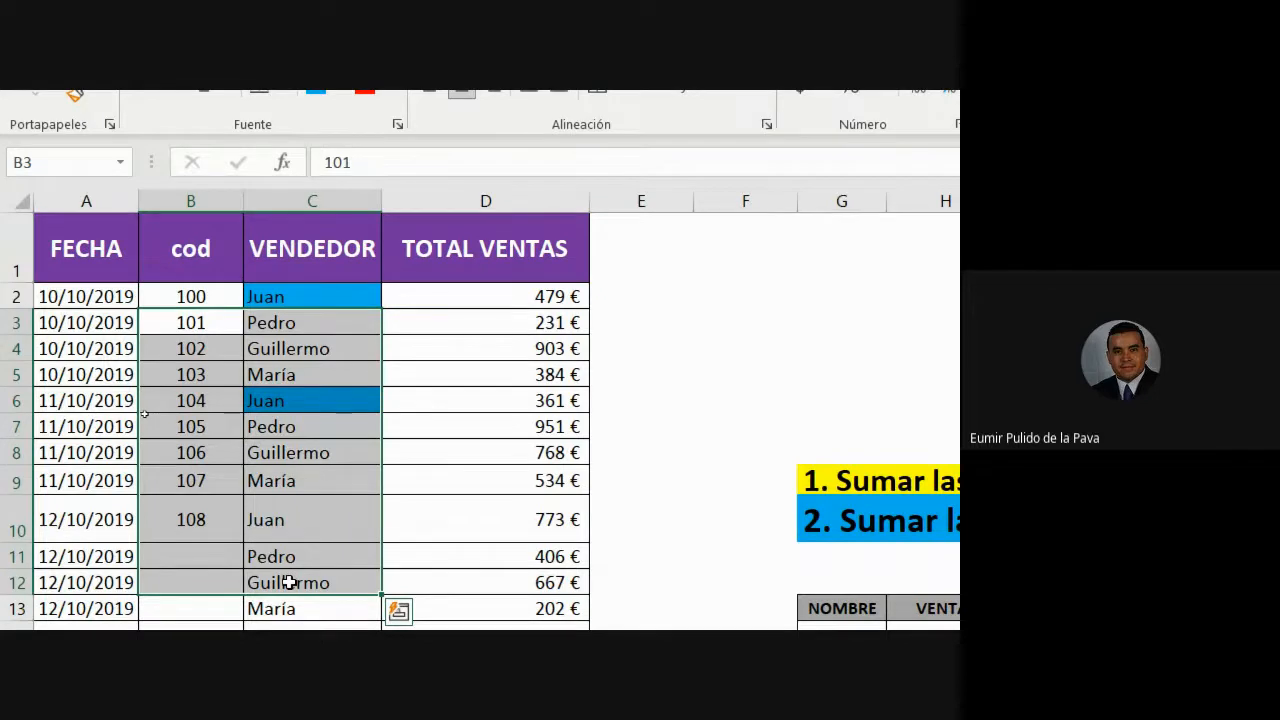
- Change row 6's code to 100 and shade both Juan code cells blue
left_click(192, 402)
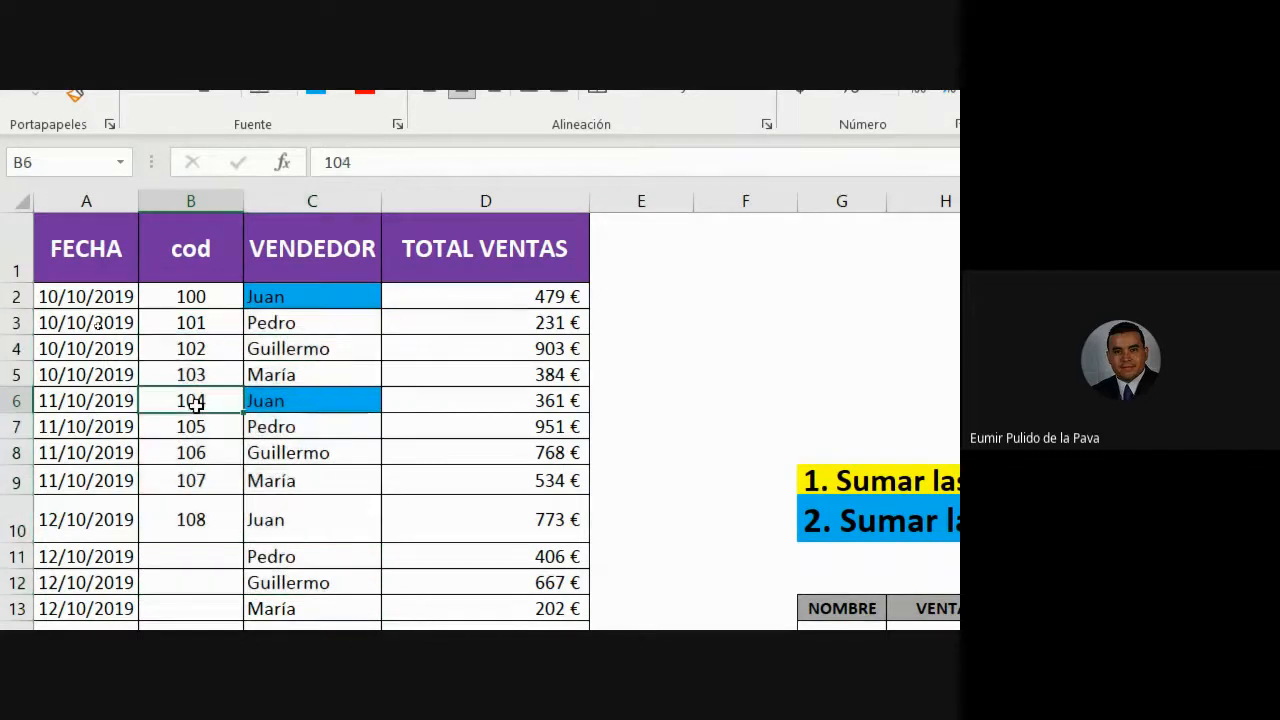
type("100")
key("Return")
left_click(191, 281)
left_click(316, 142)
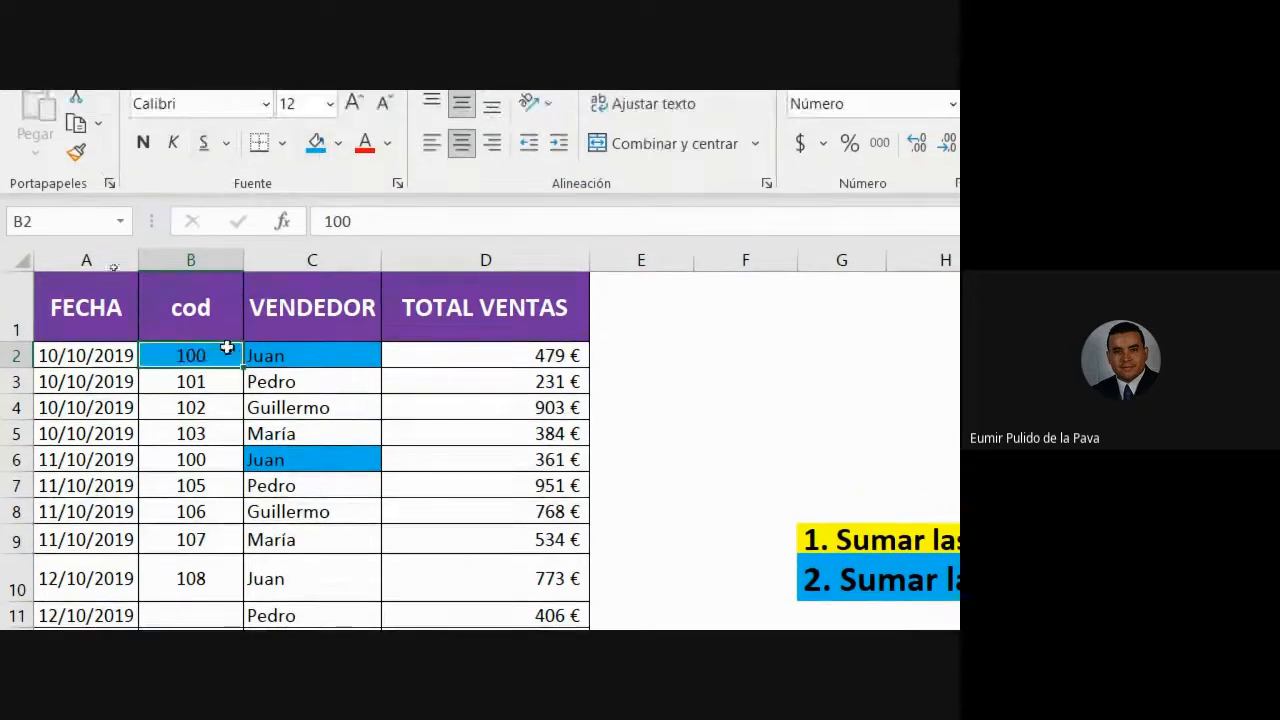
left_click(217, 451)
left_click(316, 142)
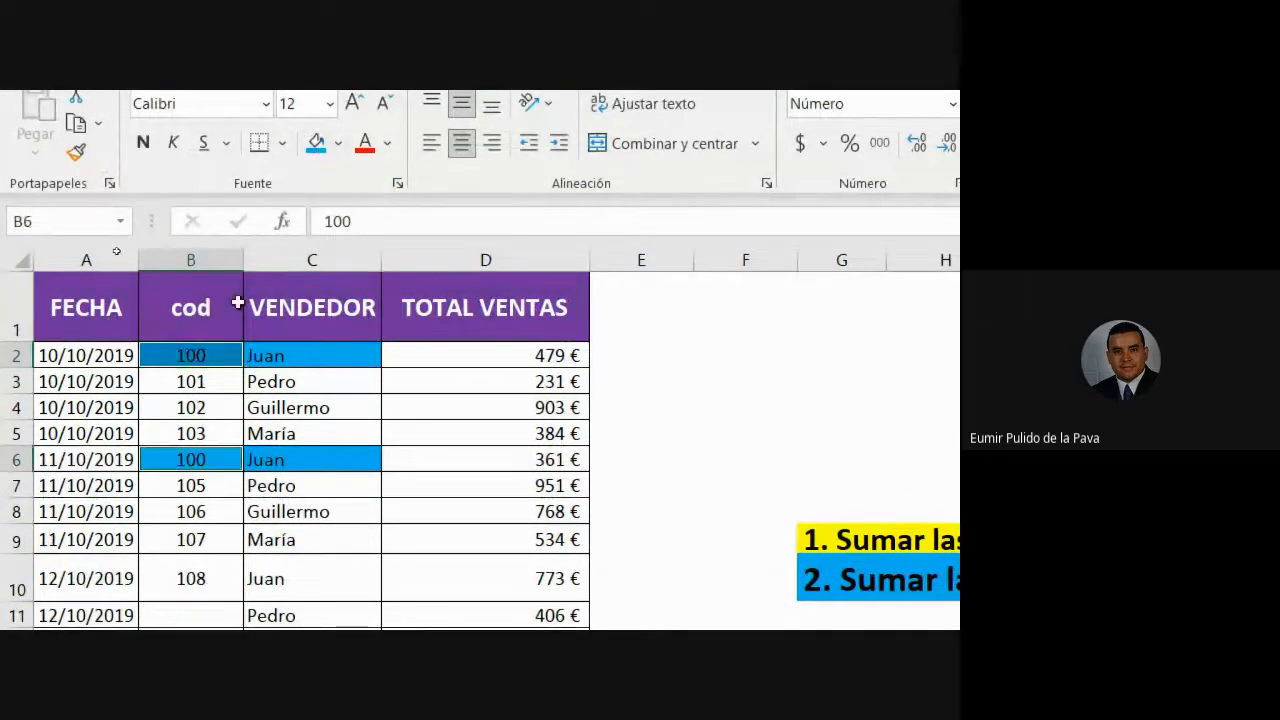
- Select Juan's totals in rows 2 and 6, 479 € and 361 €
left_click(309, 354)
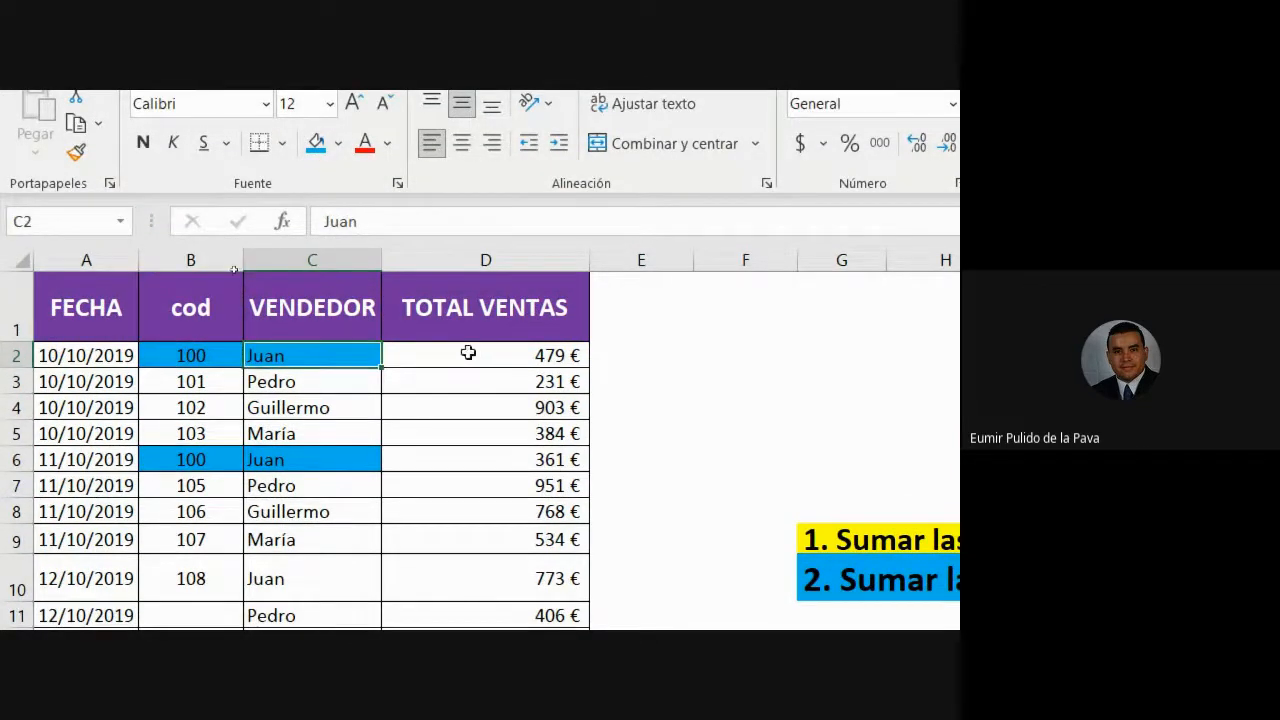
left_click(466, 354)
left_click(449, 455, "ctrl")
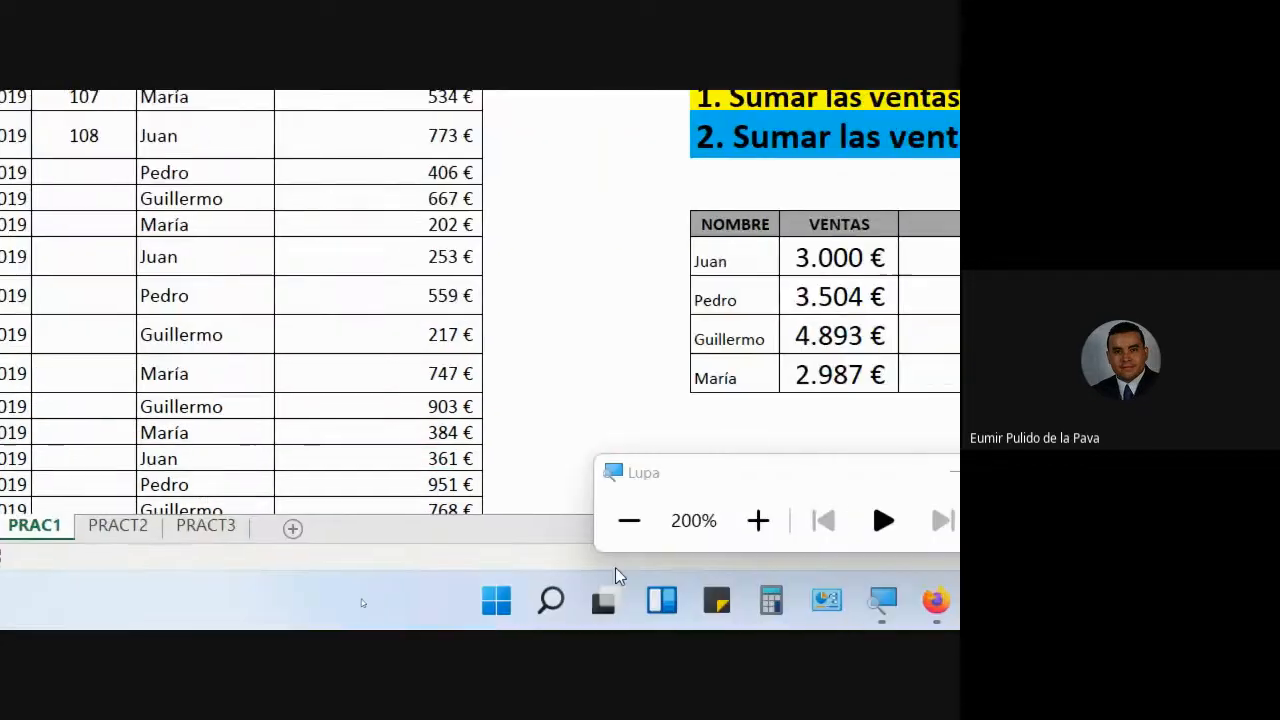
- Reset magnification to 100% and open Juan's after-12-October formula, highlighting its date criterion
left_click(629, 520)
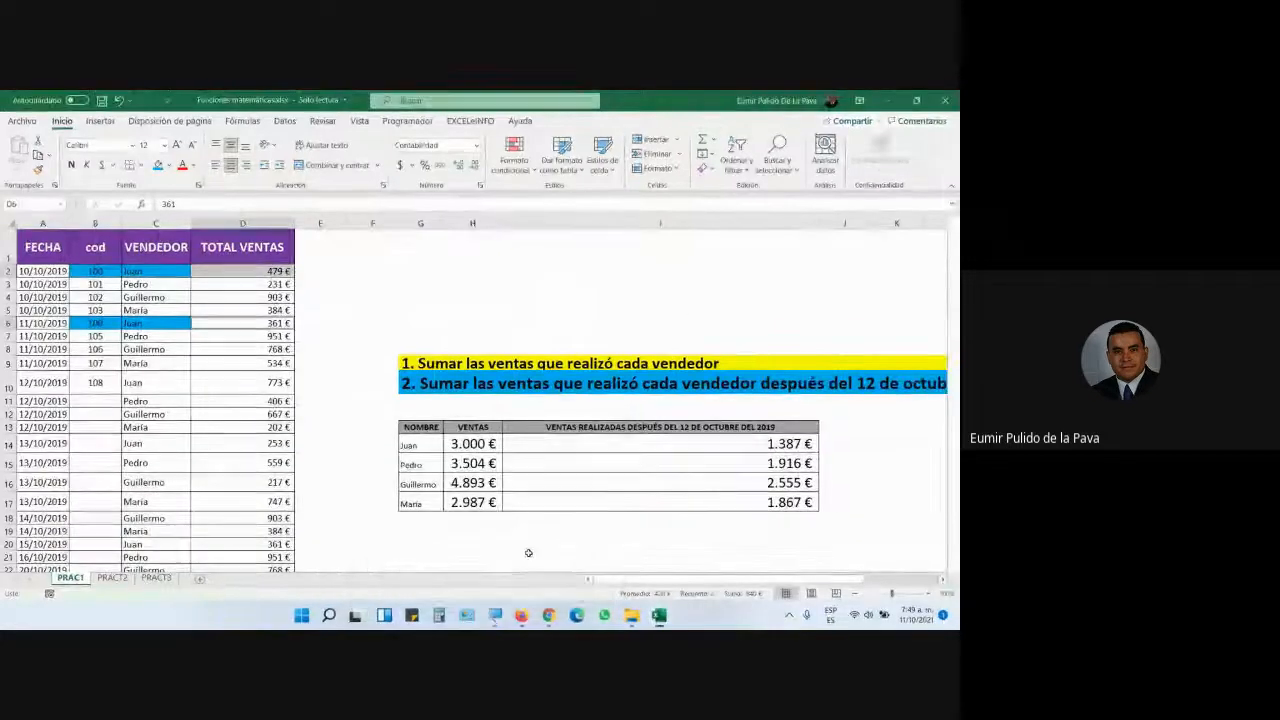
mouse_move(548, 615)
left_click(510, 568)
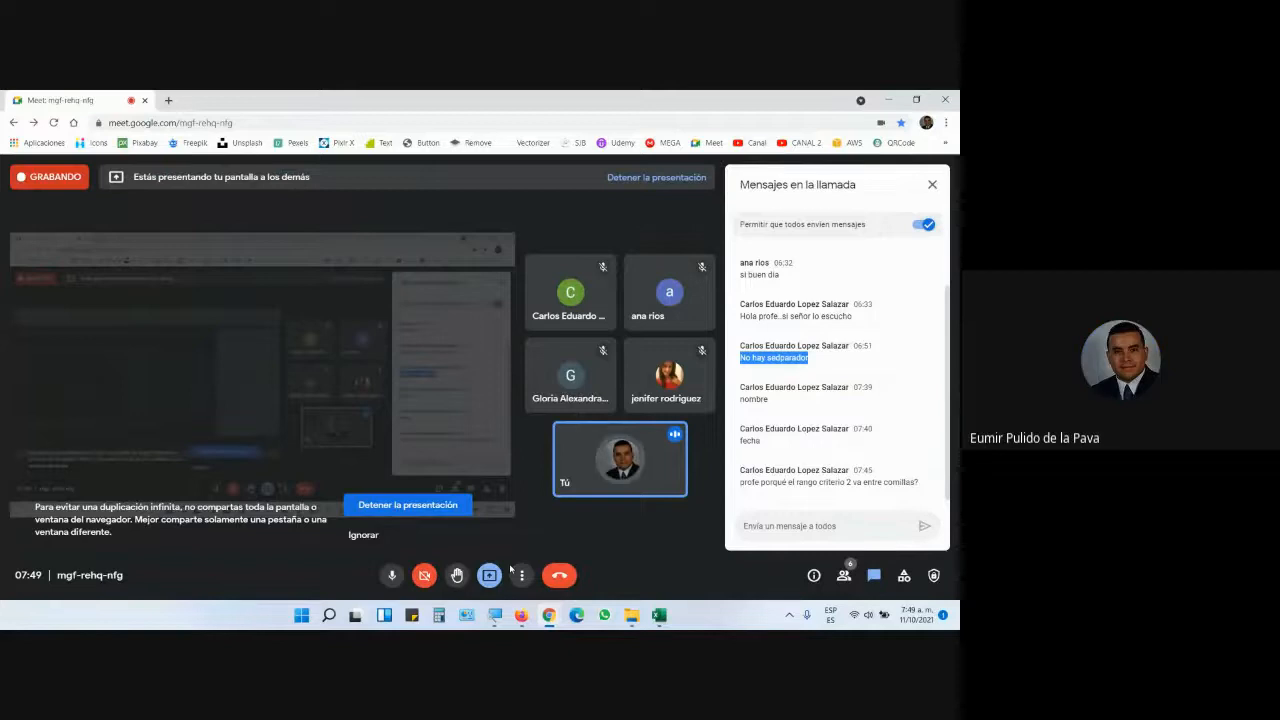
left_click(659, 616)
double_click(785, 444)
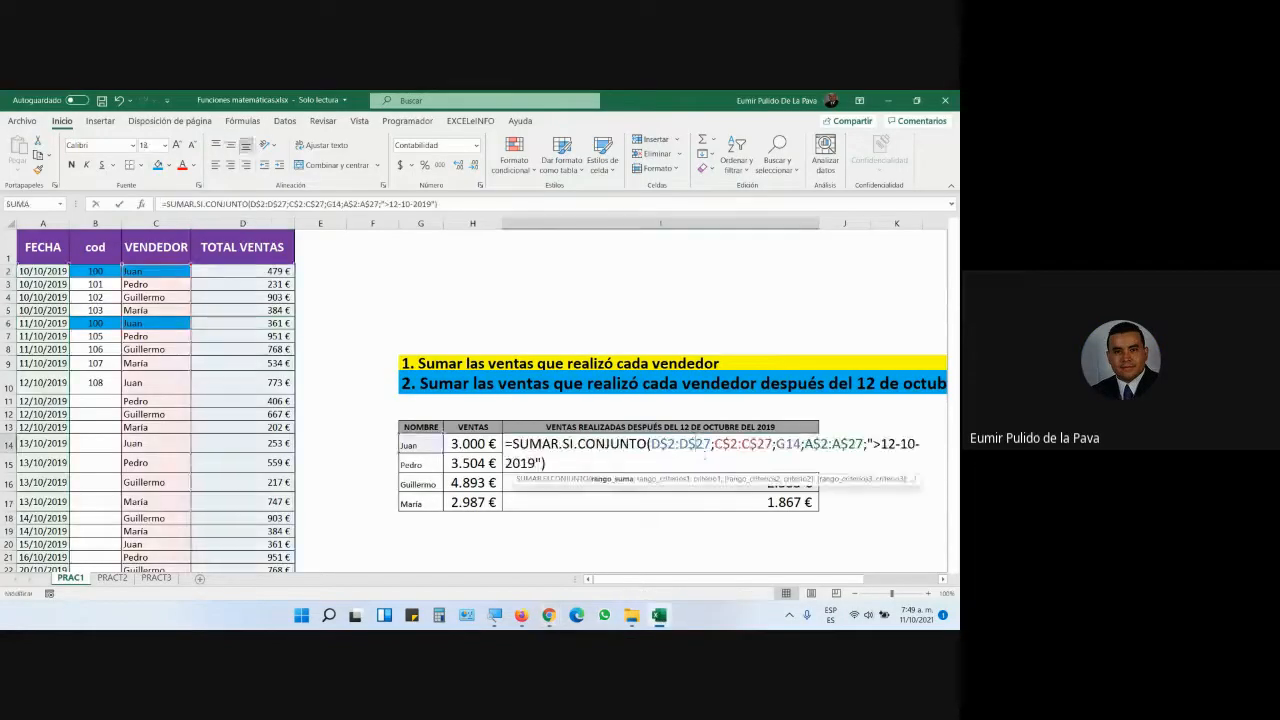
left_click_drag(868, 443, 567, 549)
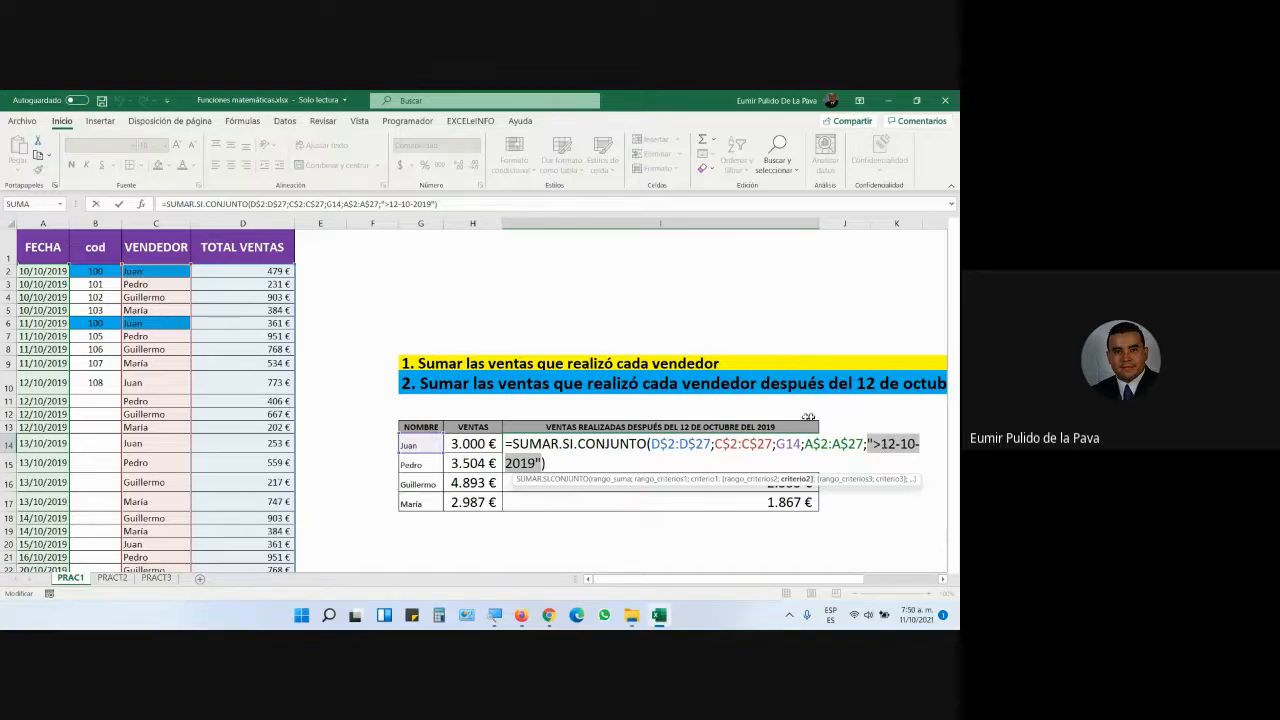
- Check the video call, then return to the workbook magnified to 200%
left_click(549, 615)
left_click(500, 556)
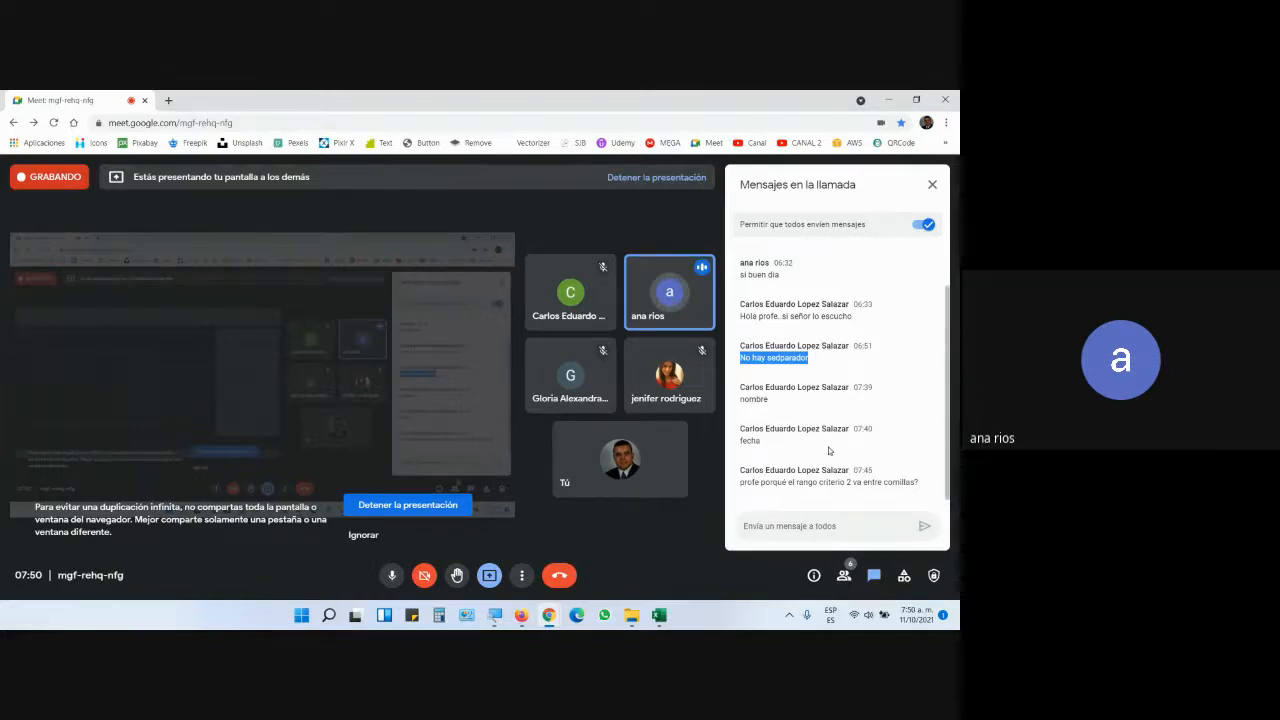
left_click(659, 615)
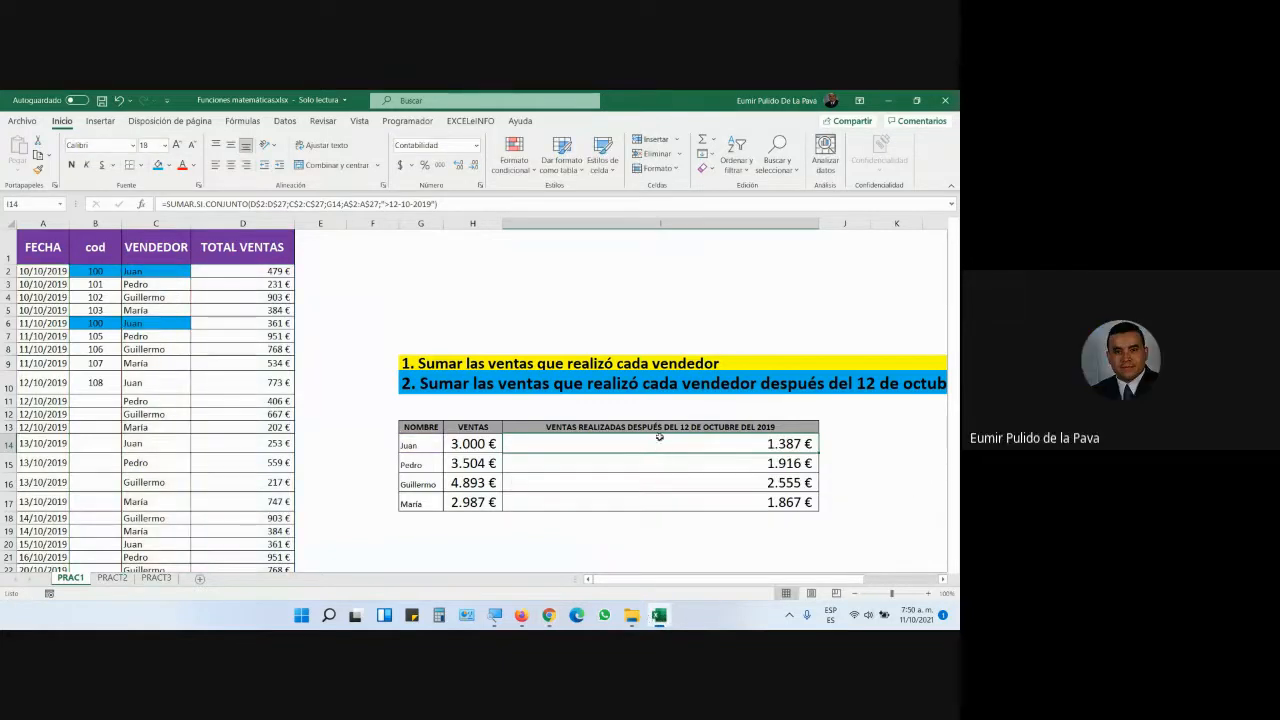
left_click(493, 615)
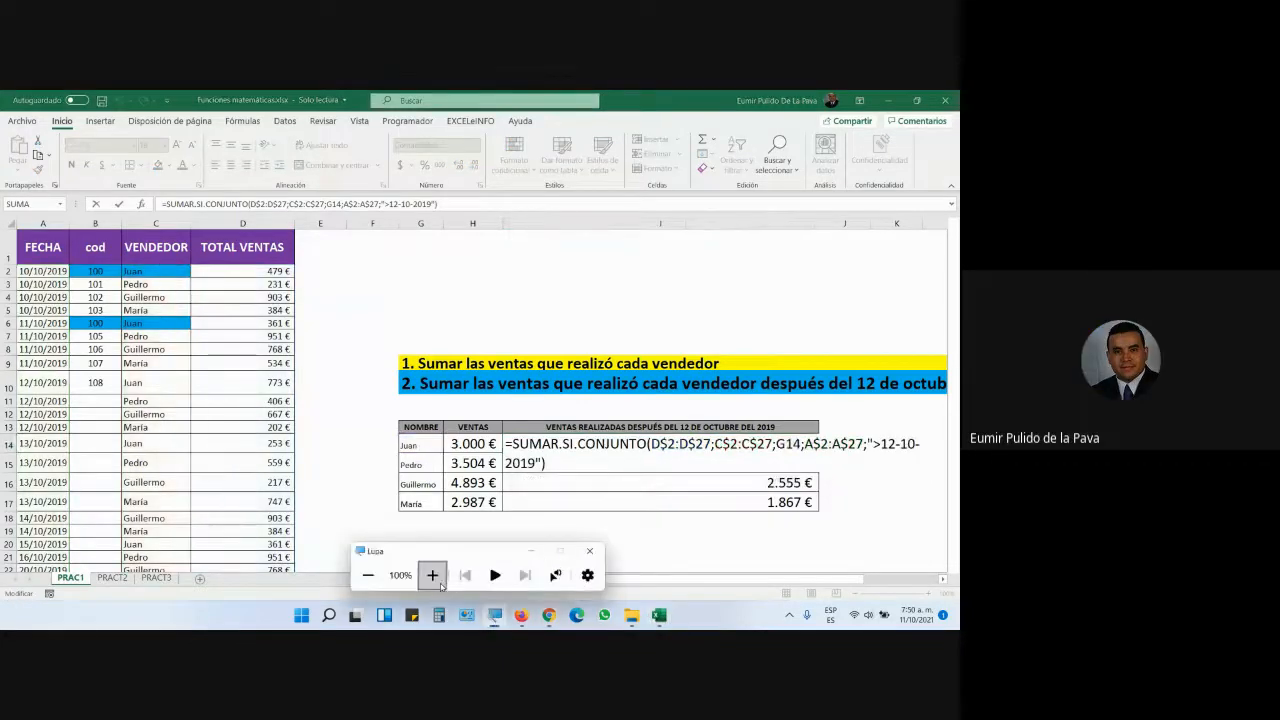
left_click(440, 583)
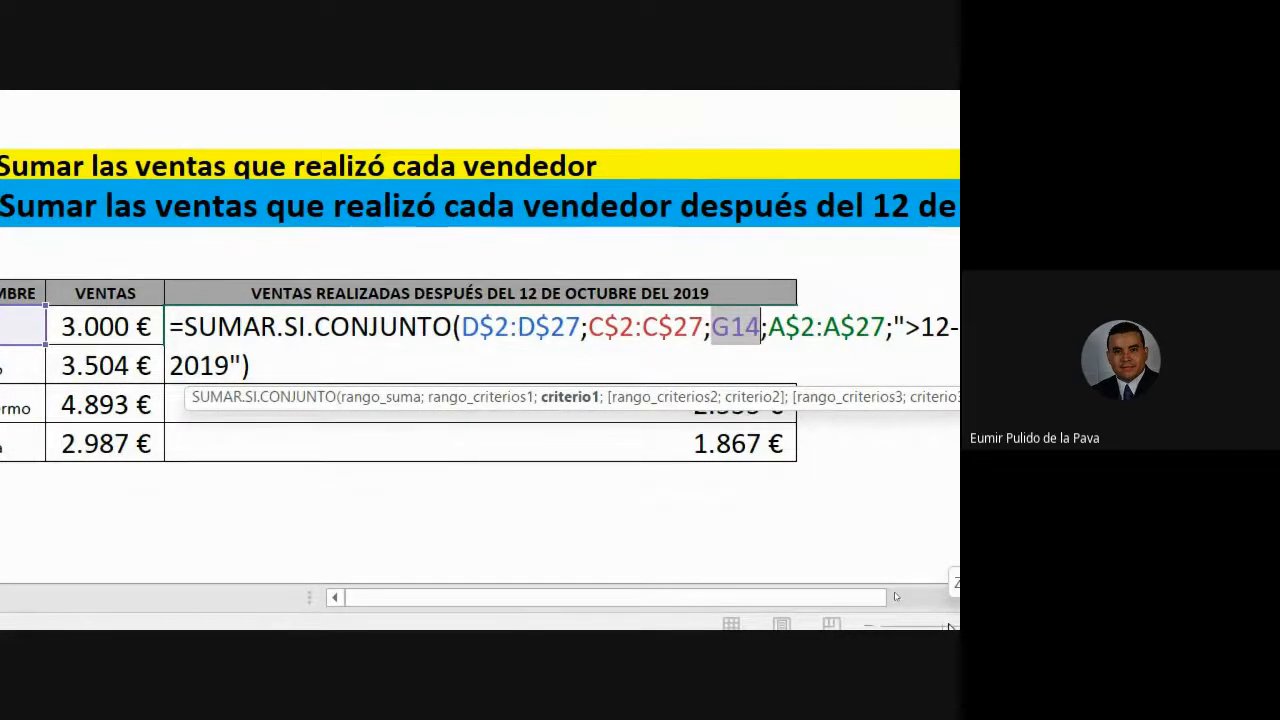
- Replace the typed "juan" criterion in Juan's formula with a reference to his name cell
type("\"juan\"")
key("Return")
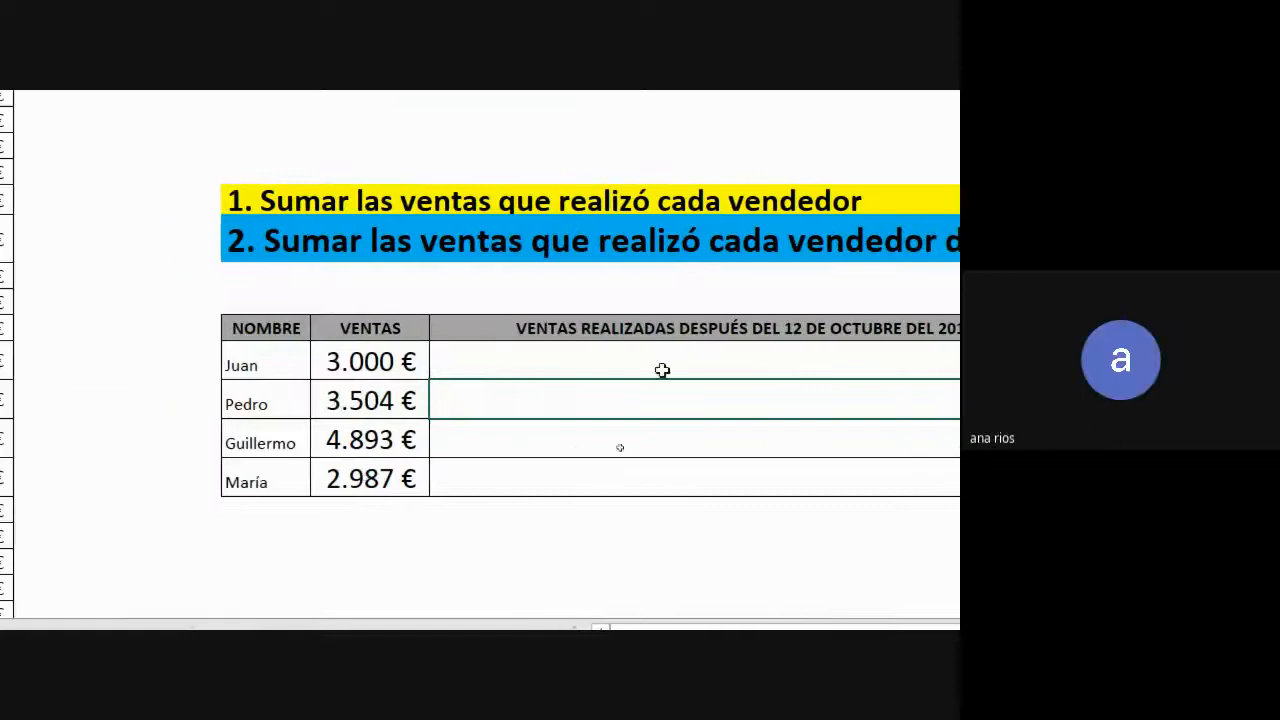
double_click(360, 361)
left_click_drag(799, 362, 877, 368)
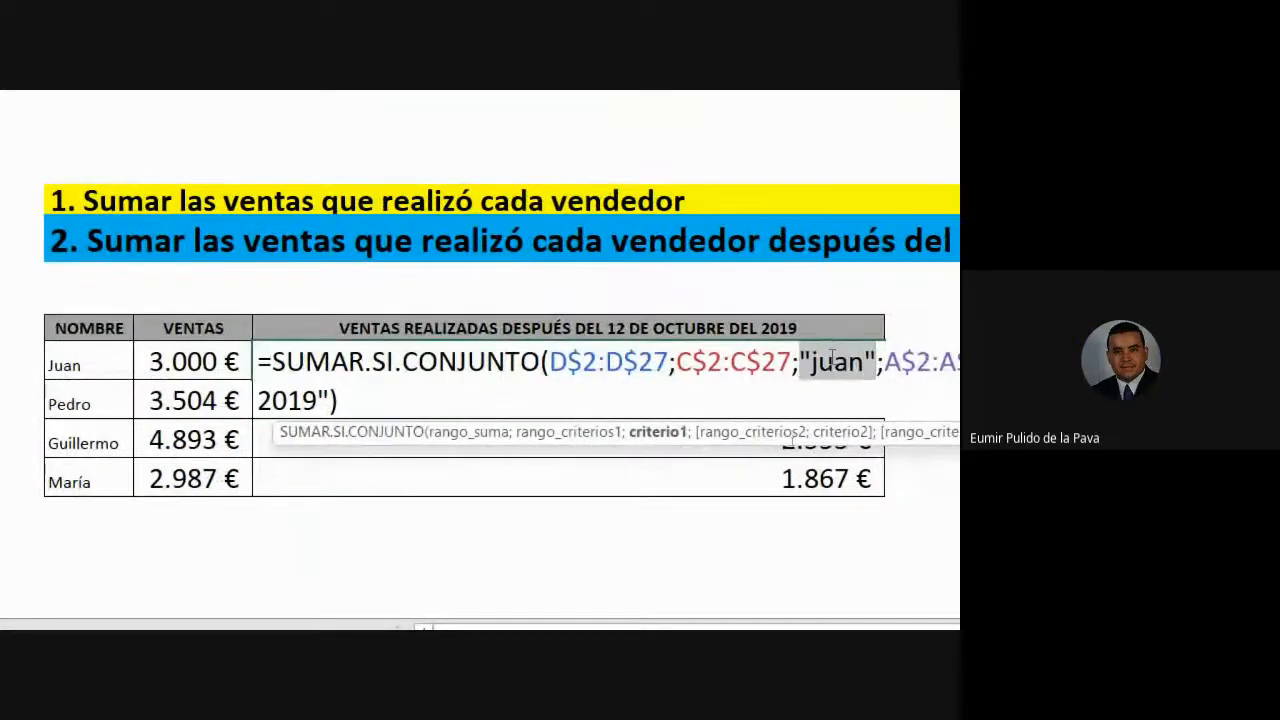
left_click(72, 366)
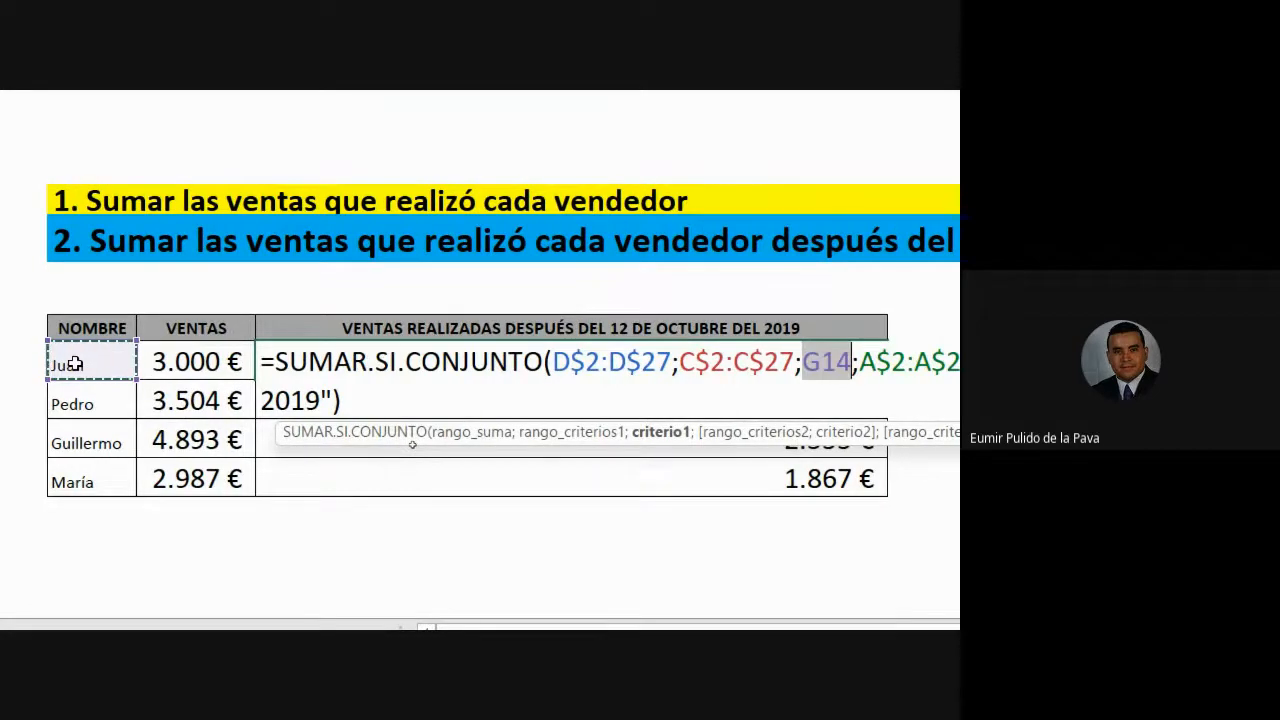
key("Return")
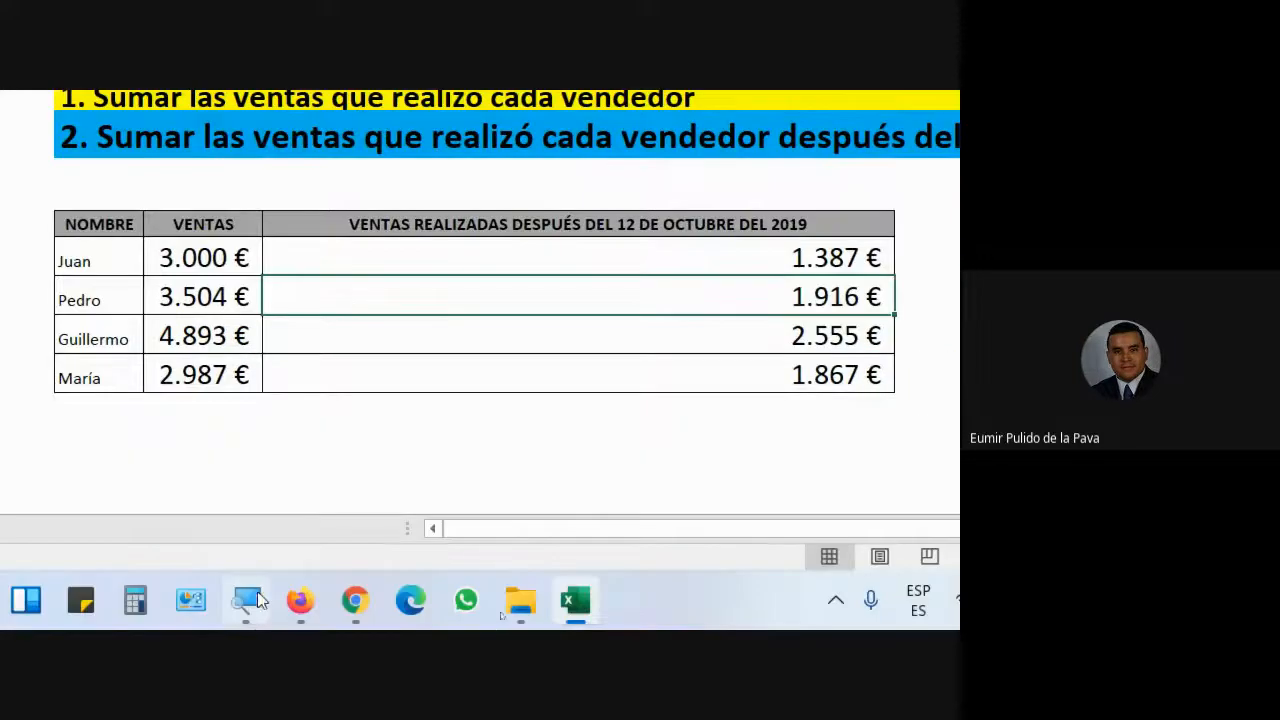
- Reset magnification to 100%, check the Meet chat, and open the PRACT2 sheet
left_click(257, 591)
key("super+minus")
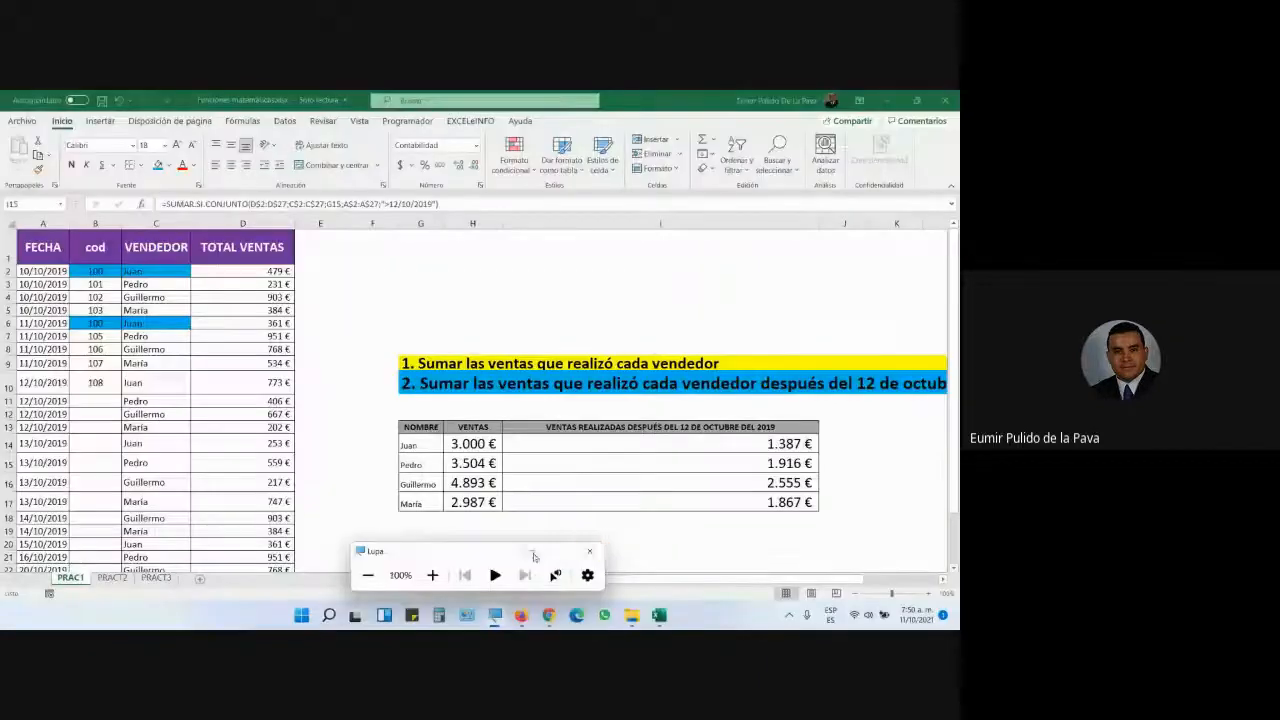
left_click(533, 552)
left_click(549, 615)
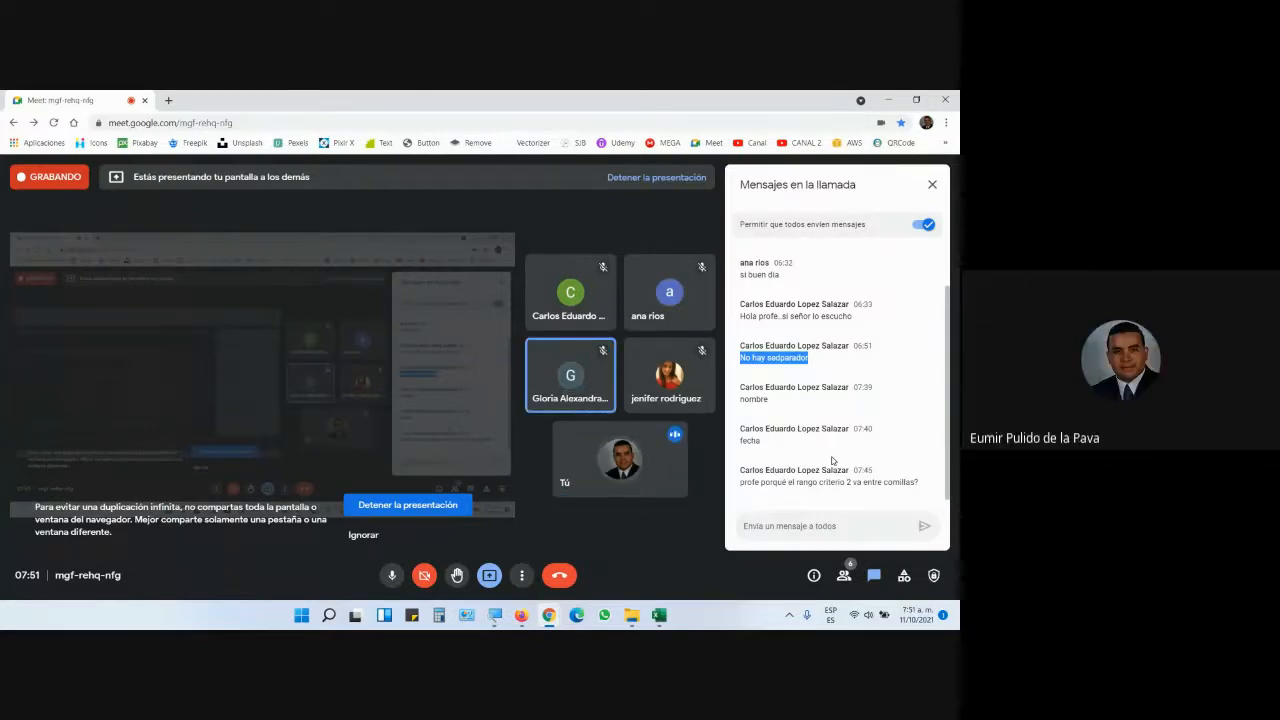
mouse_move(636, 591)
left_click(658, 622)
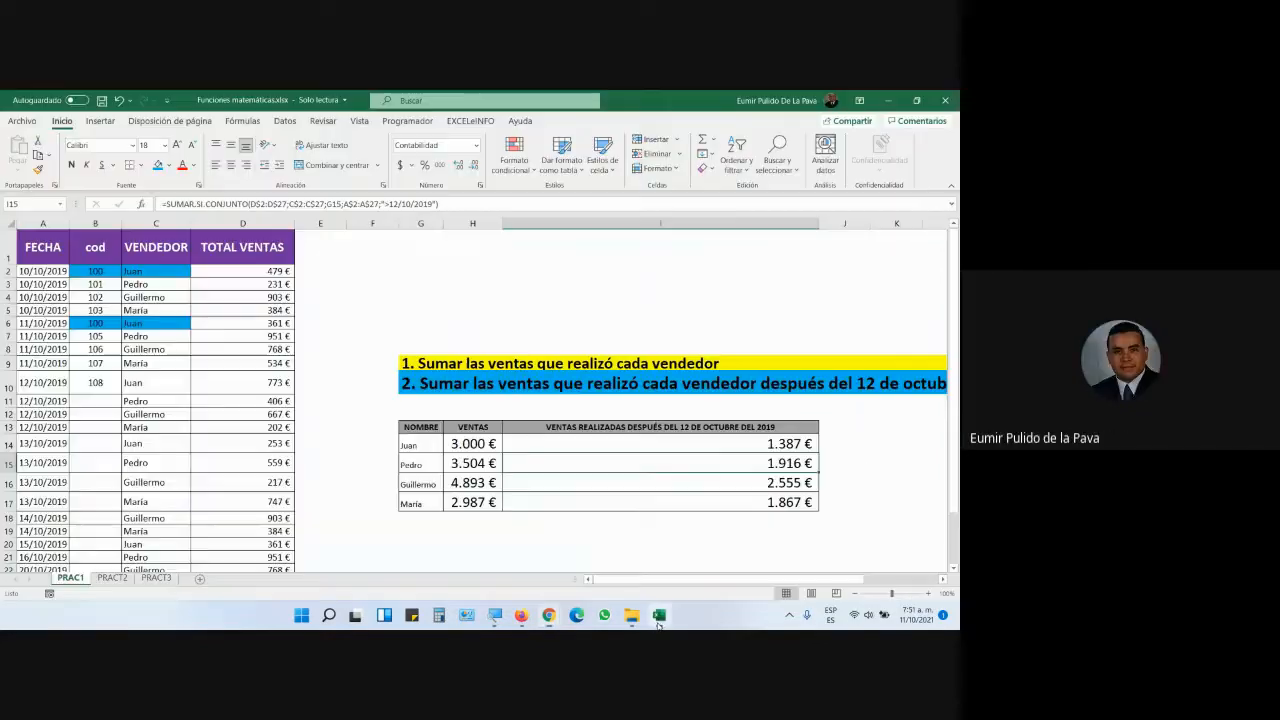
left_click(127, 580)
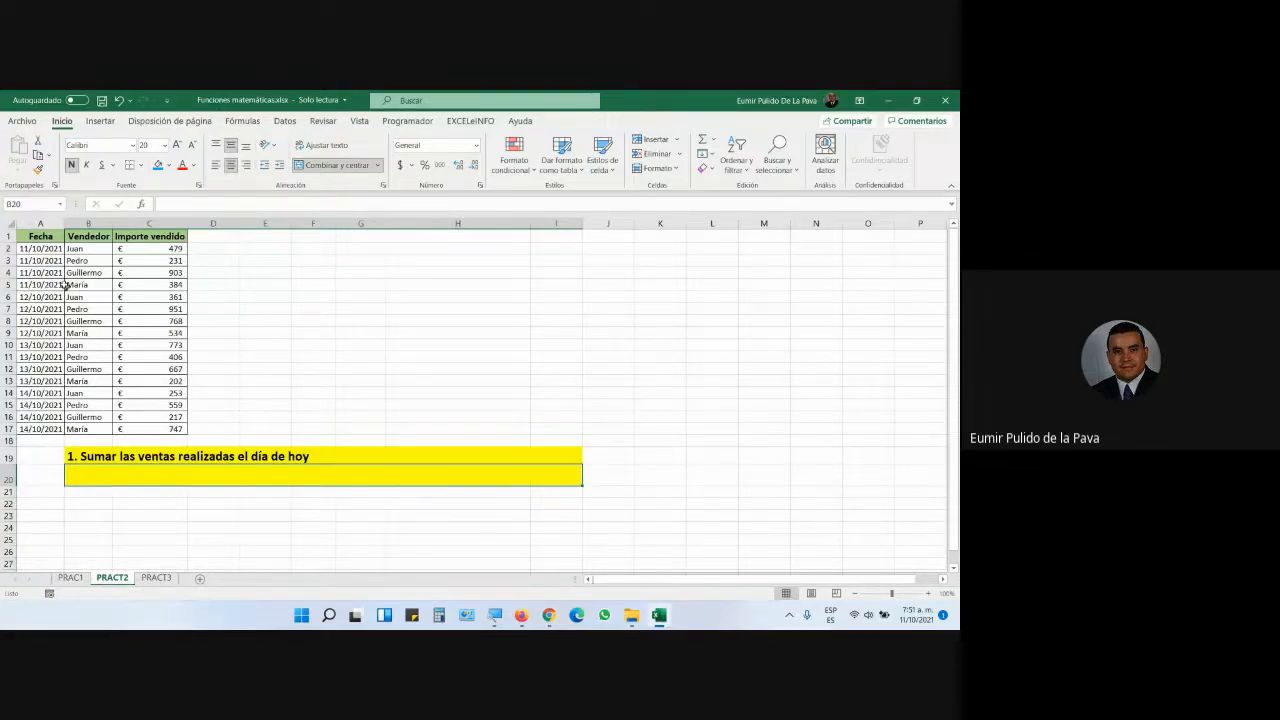
- Enter =SUMAR.SI(A2:A17;hoy();C2:C17) in the yellow cell B20
left_click_drag(48, 250, 58, 429)
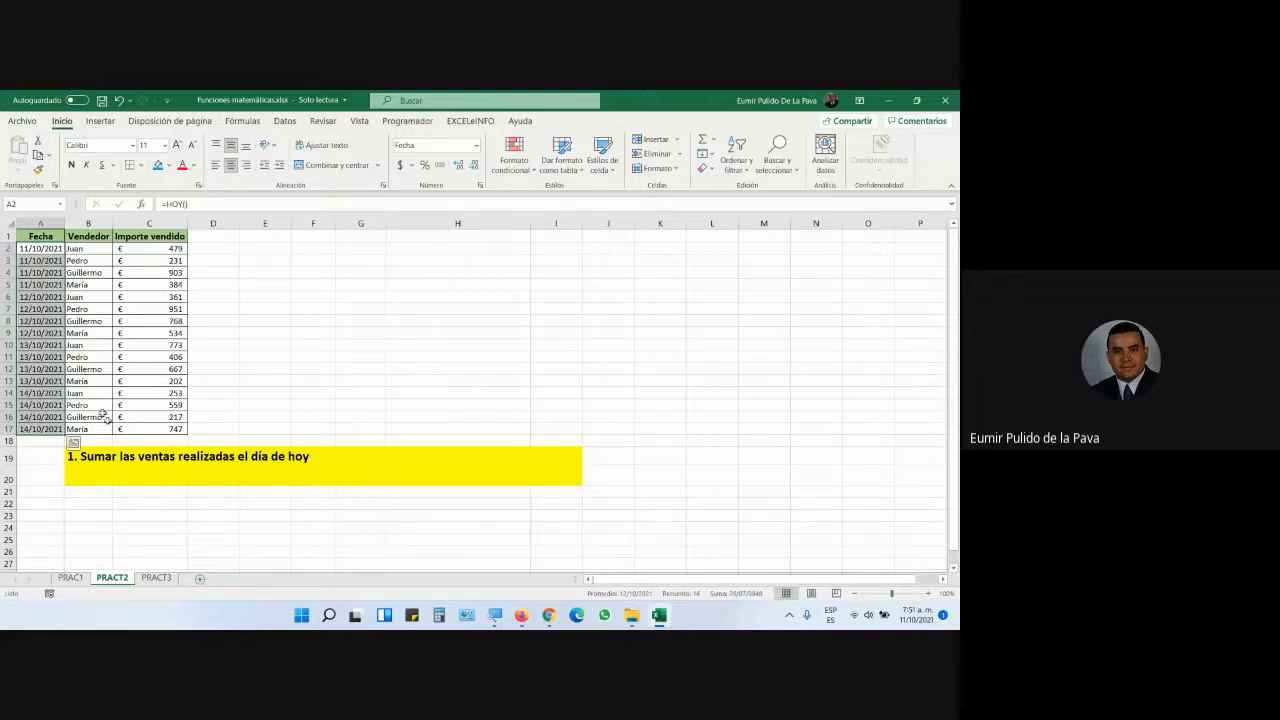
left_click(134, 470)
type("=suma")
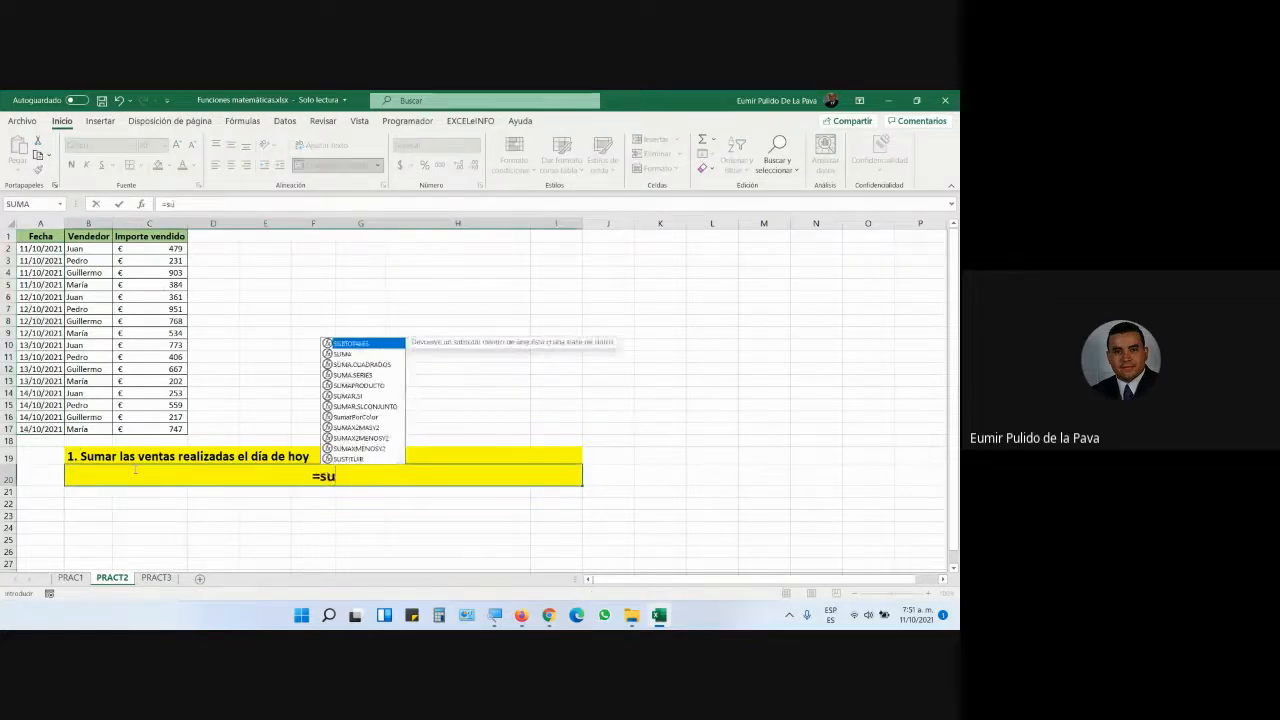
key("Down")
key("Down")
key("Down")
key("Down")
key("Tab")
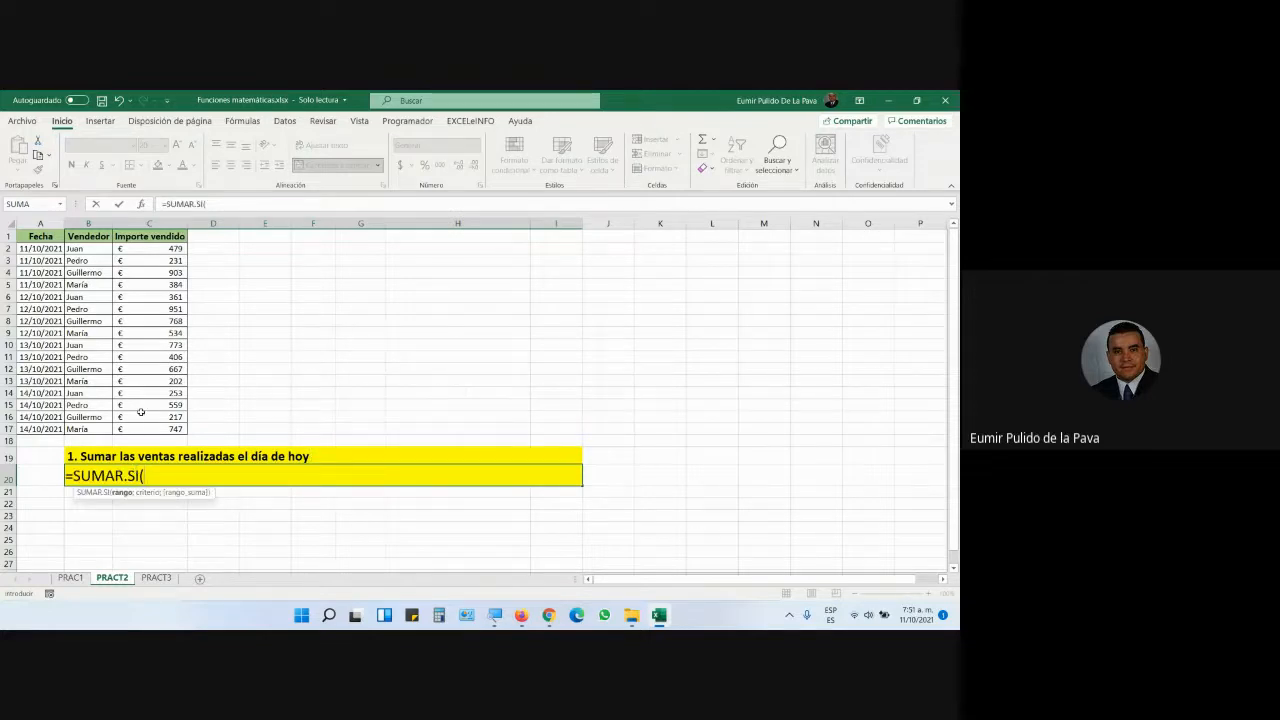
left_click_drag(52, 248, 45, 430)
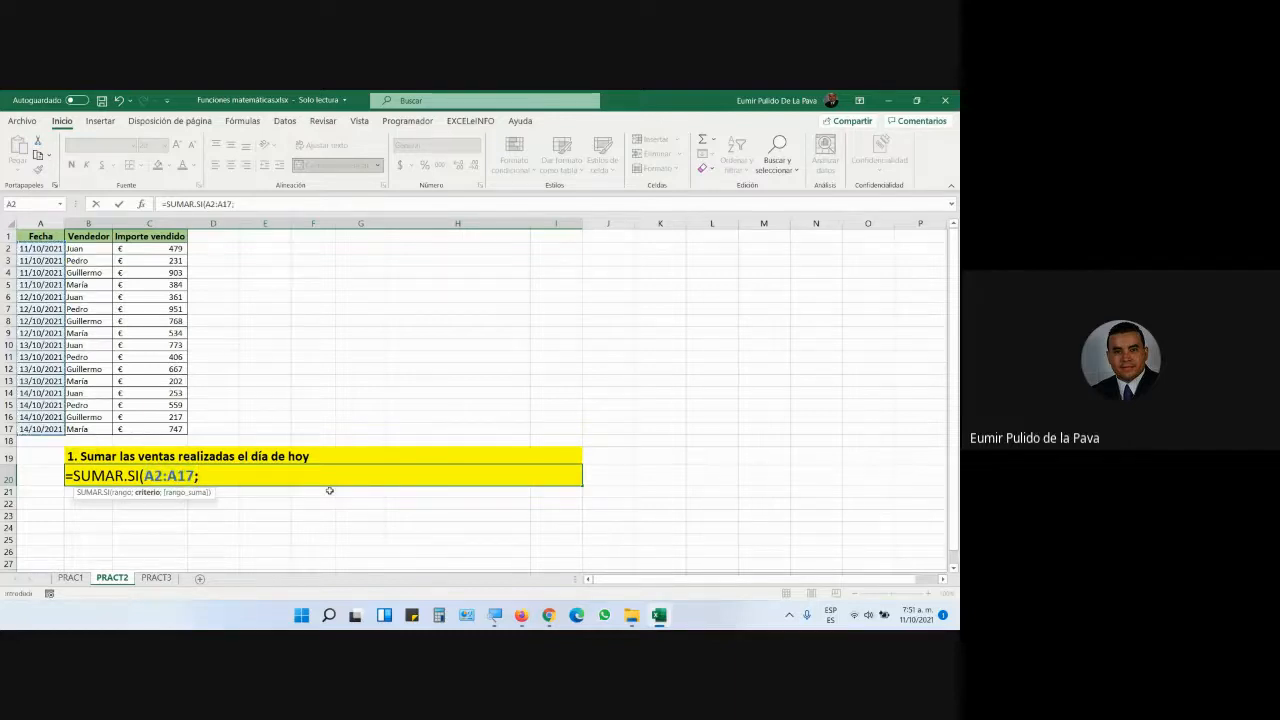
type("hoy()")
type(";")
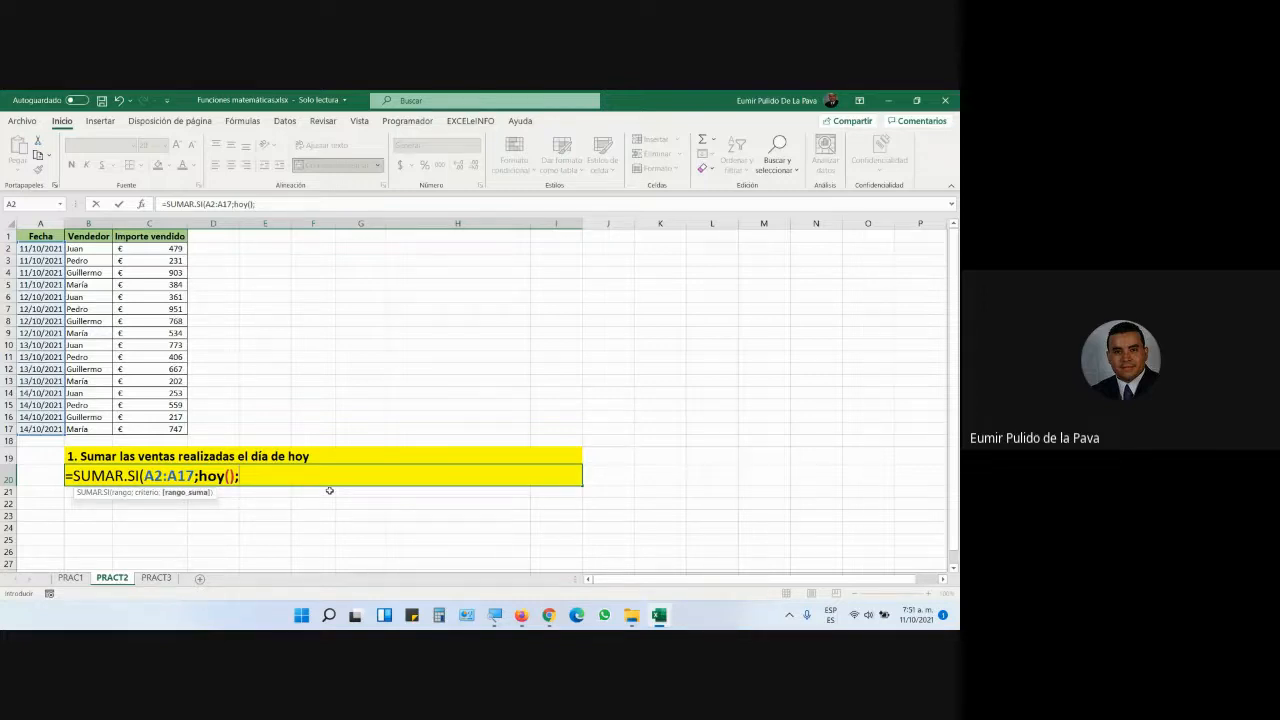
left_click_drag(144, 250, 144, 429)
type(")")
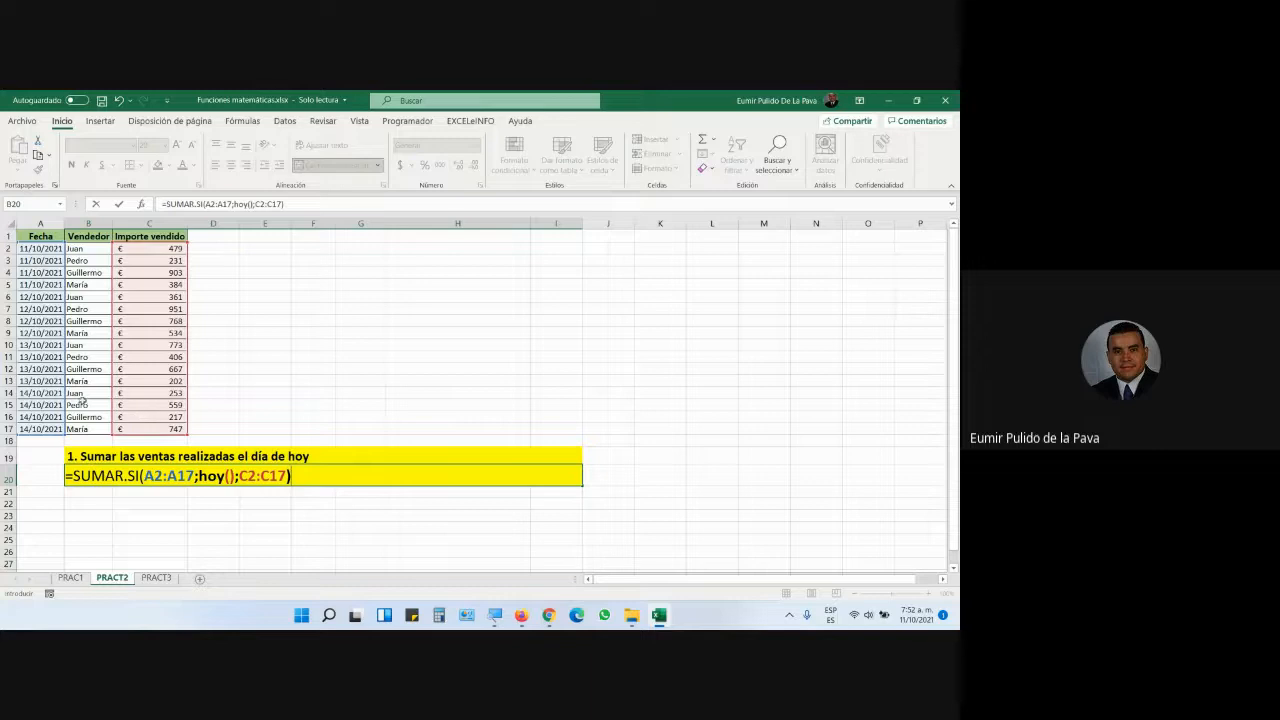
left_click_drag(199, 476, 226, 476)
- Magnify the screen to 200% and commit the SUMAR.SI formula, giving 1997
left_click(494, 615)
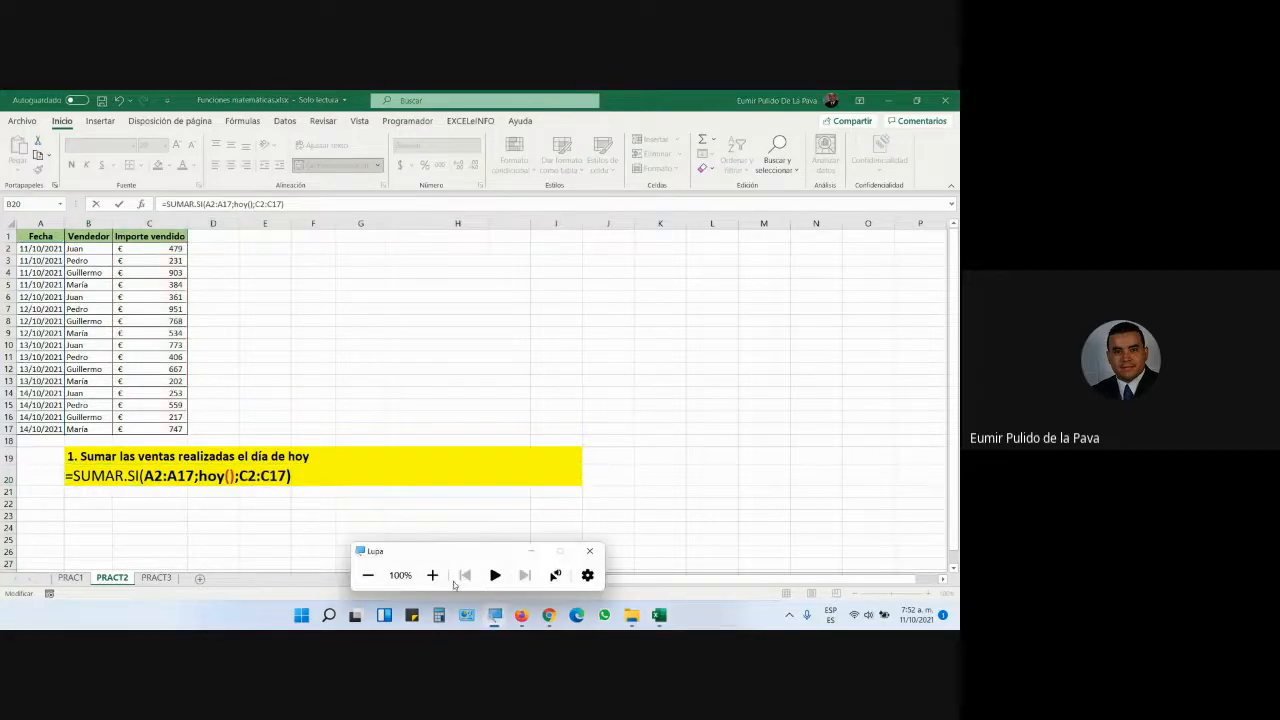
left_click(432, 575)
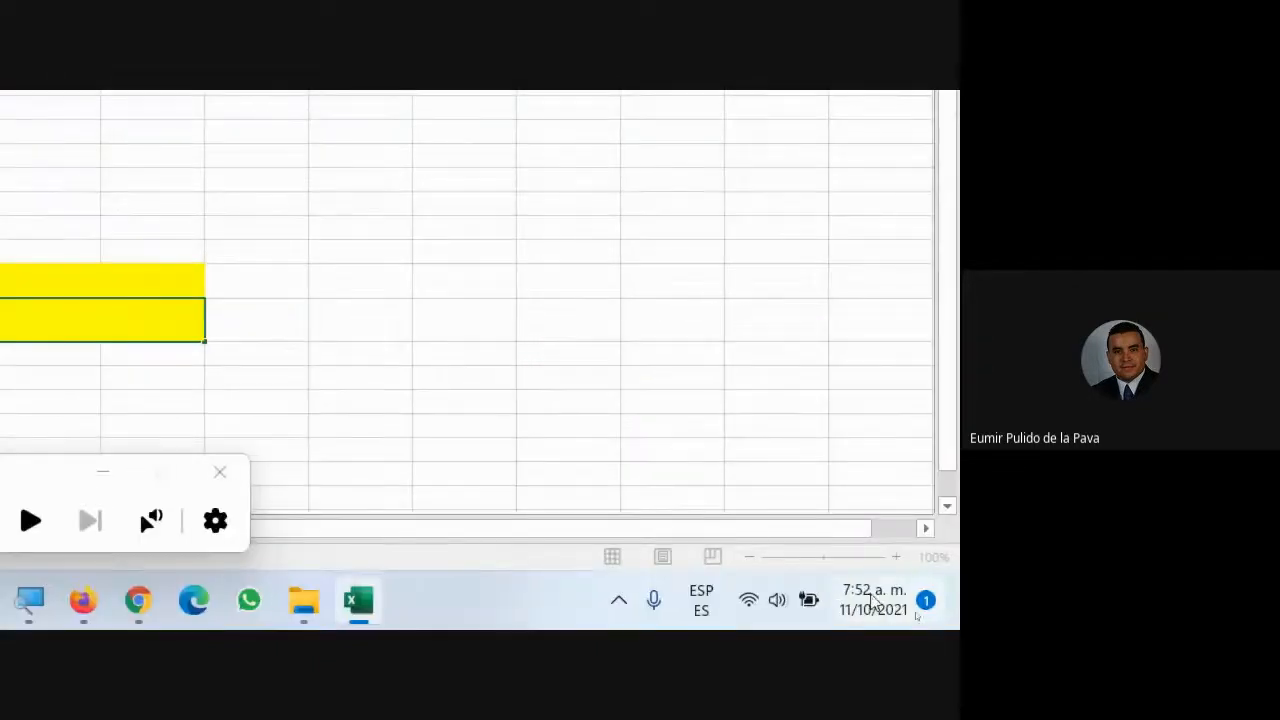
mouse_move(868, 600)
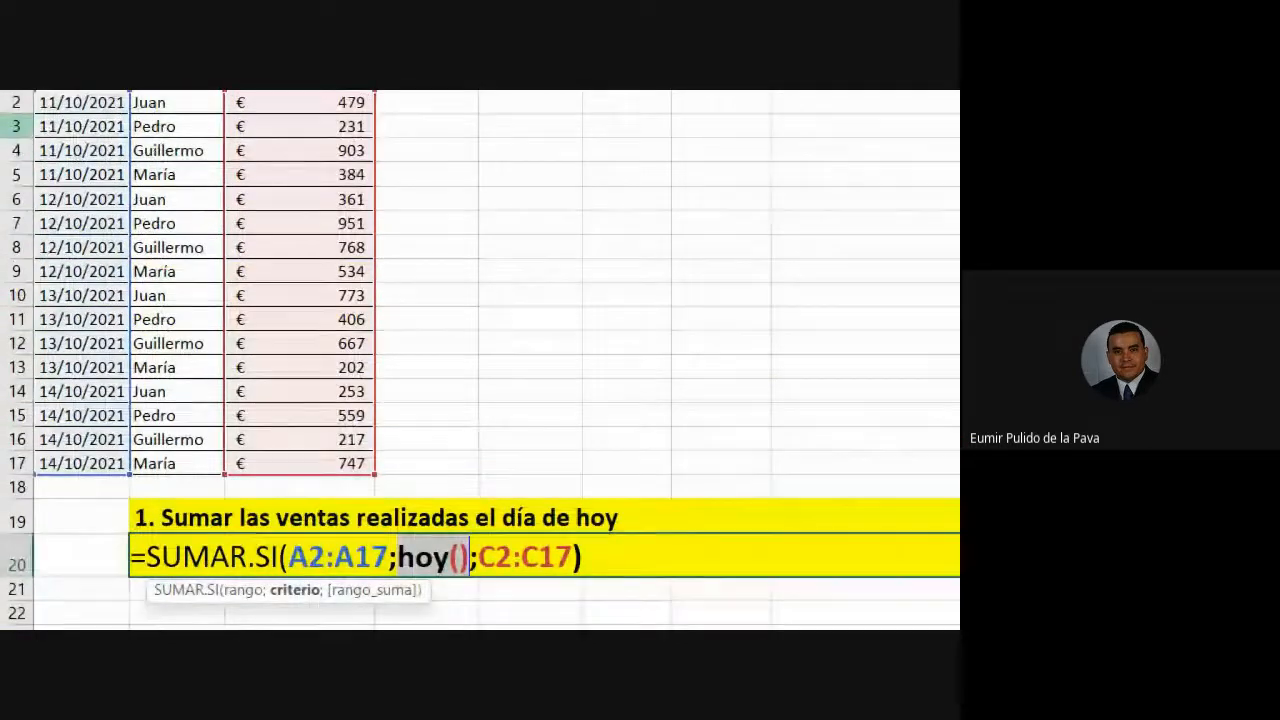
key("Return")
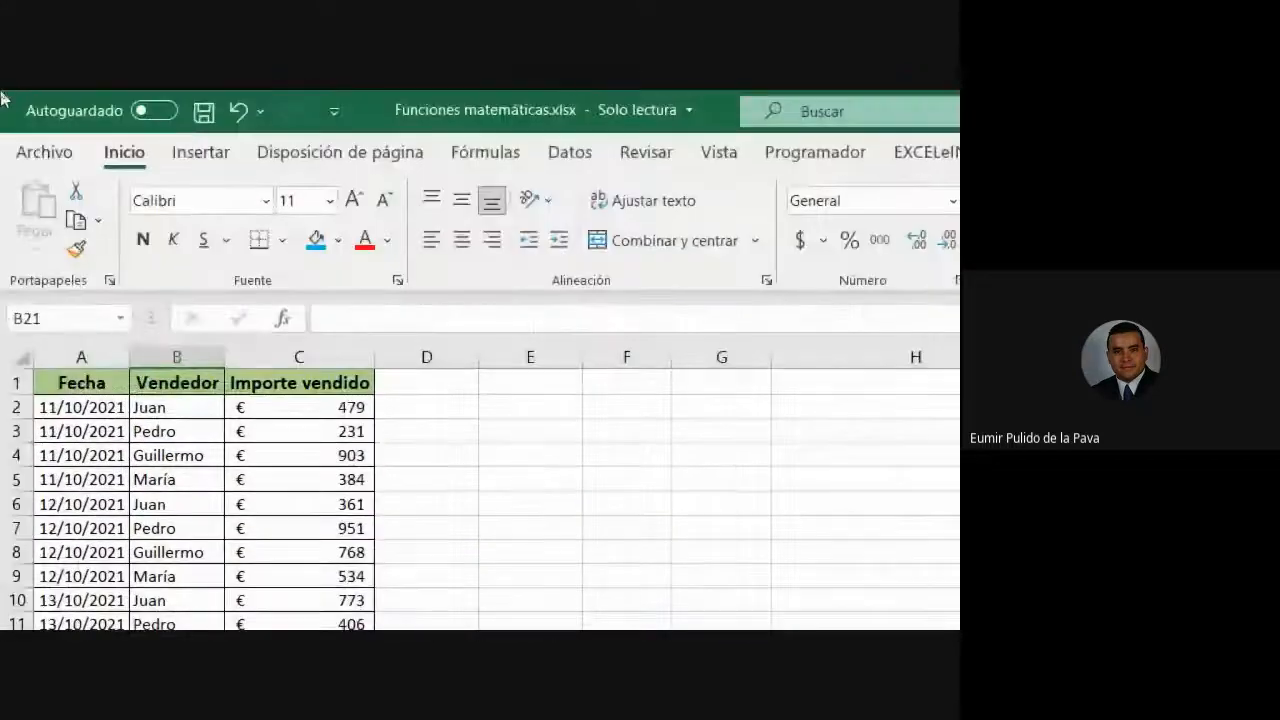
- Paste today's date into A2:A5, check amounts C2:C5, and reconfirm the 1997 total
left_click_drag(80, 263, 80, 333)
key("ctrl+v")
left_click_drag(310, 255, 302, 341)
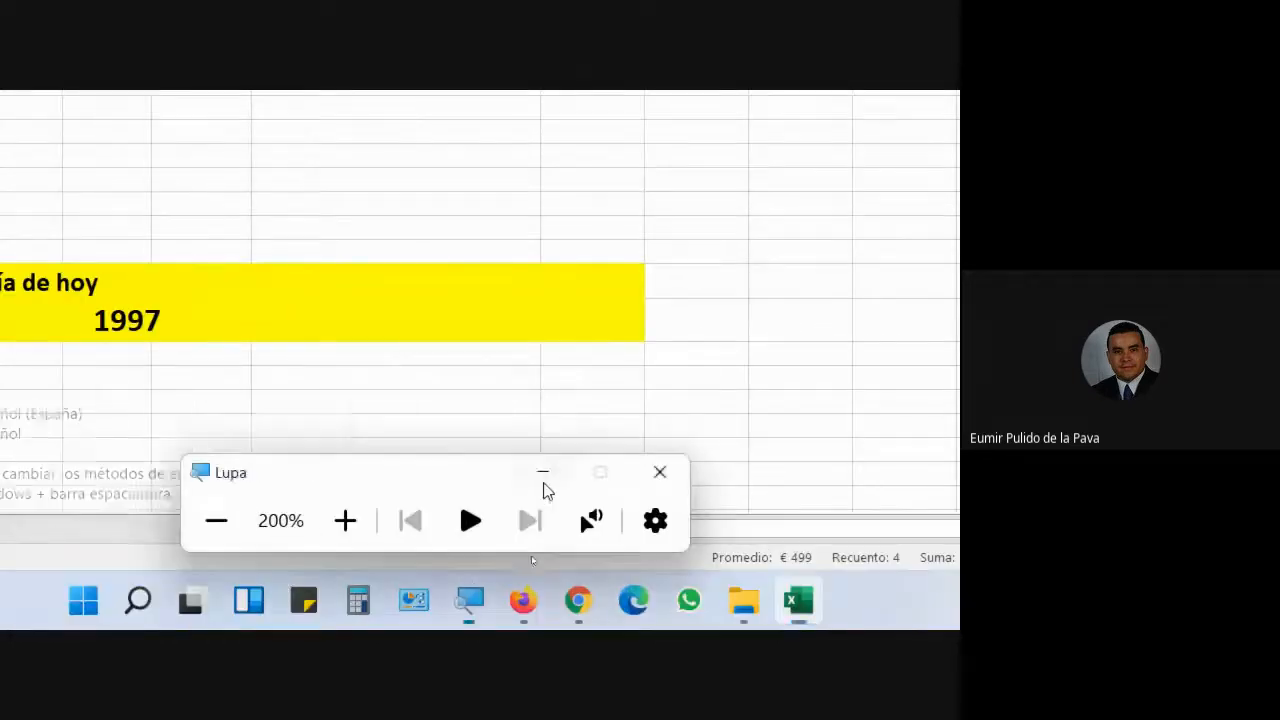
left_click(543, 472)
double_click(480, 355)
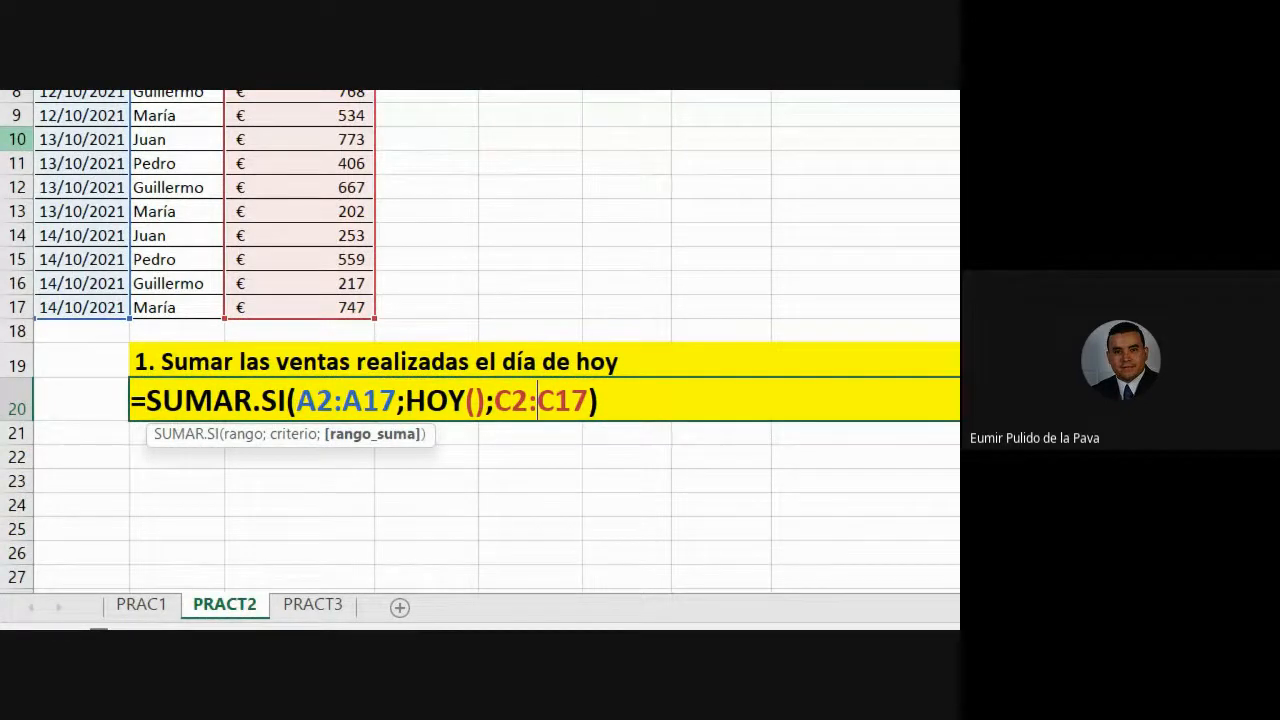
key("Return")
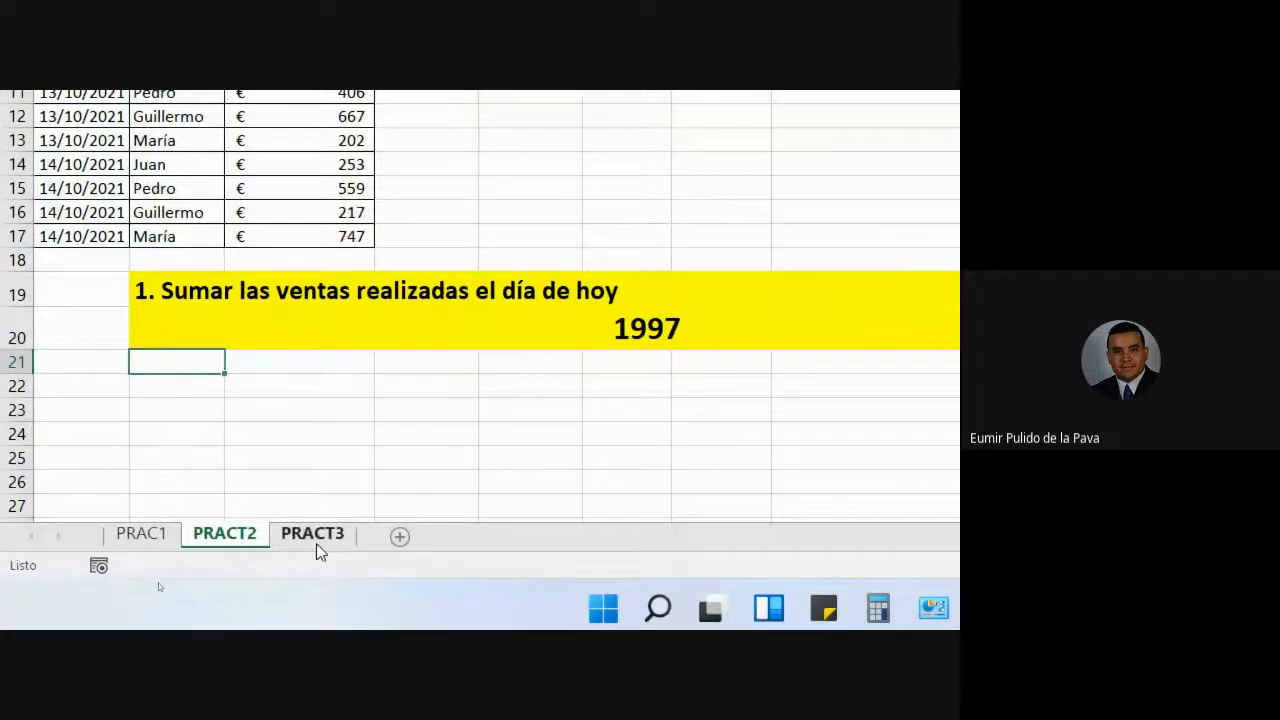
left_click(340, 535)
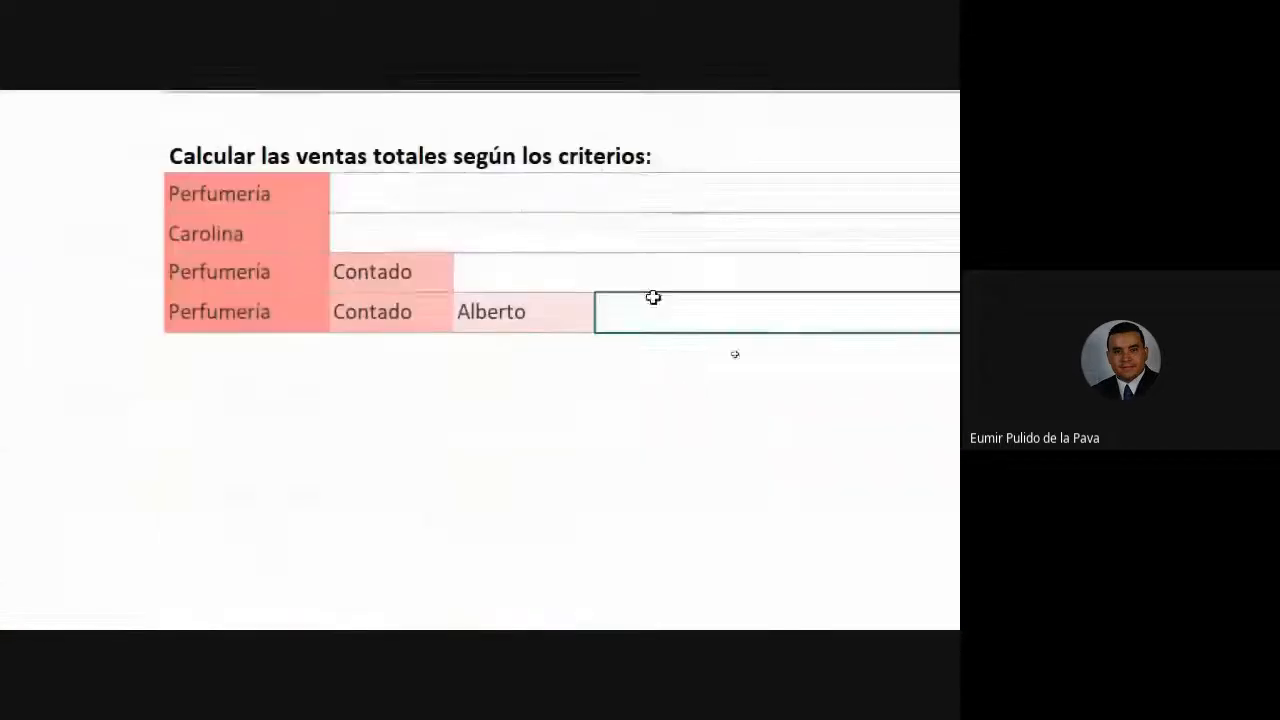
left_click(394, 205)
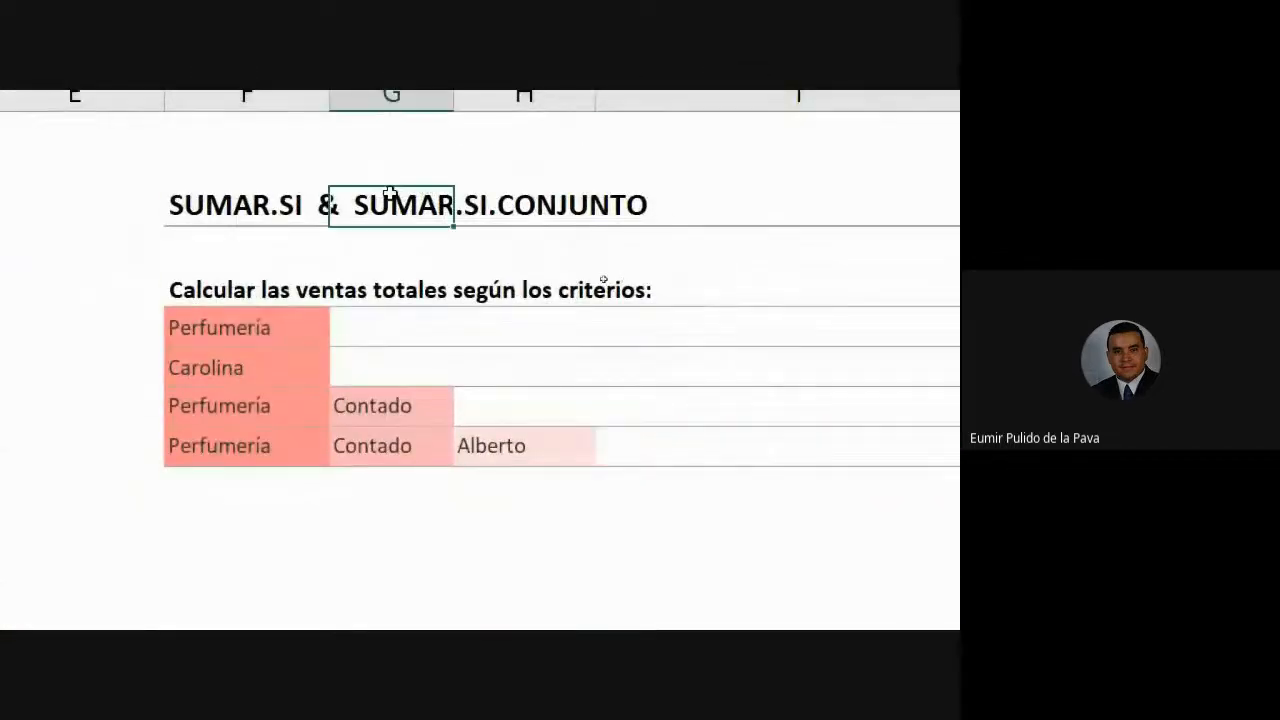
left_click(233, 210)
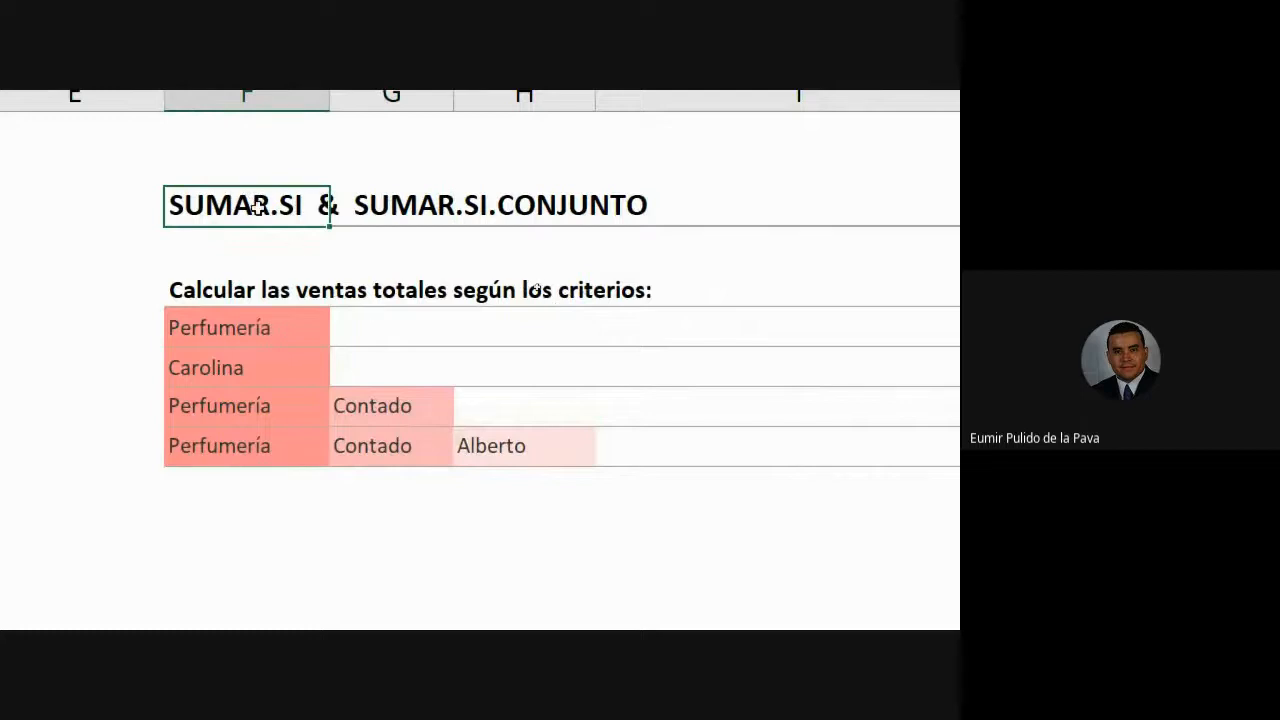